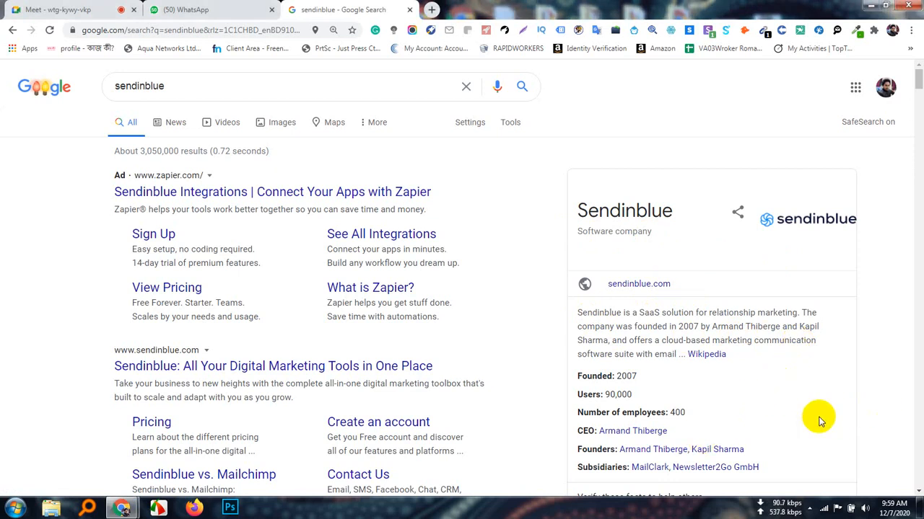
# Look over the Sendinblue search results and open the official sendinblue.com website
pyautogui.scroll(-2, 777, 420)
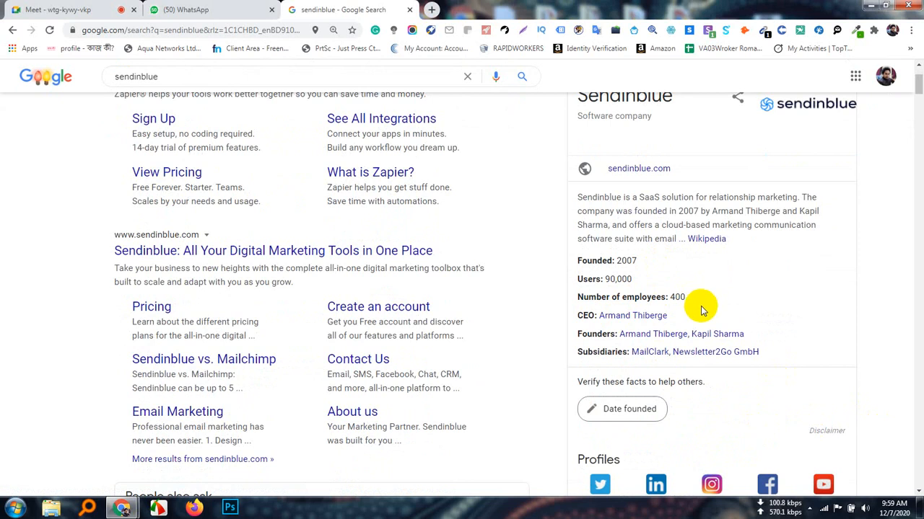
pyautogui.scroll(2, 700, 302)
pyautogui.click(640, 283)
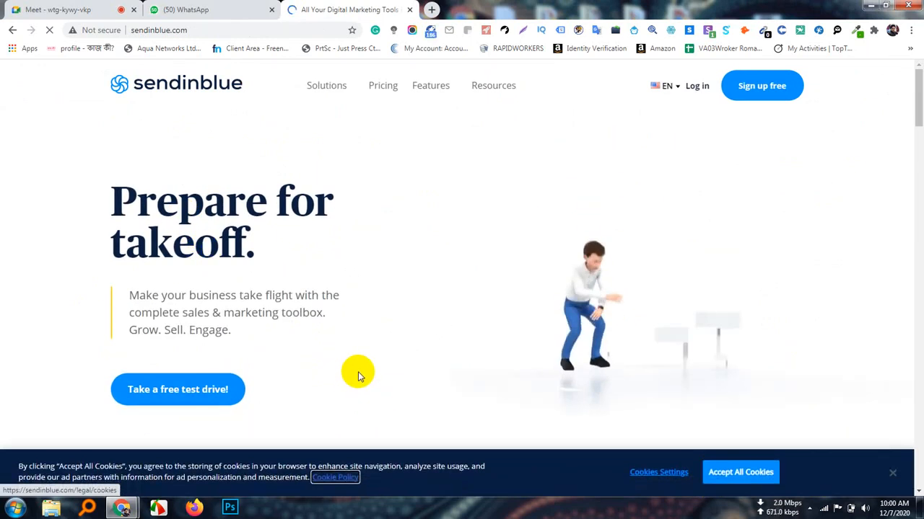
# Browse the Sendinblue homepage and open the free account registration page
pyautogui.scroll(-4, 358, 375)
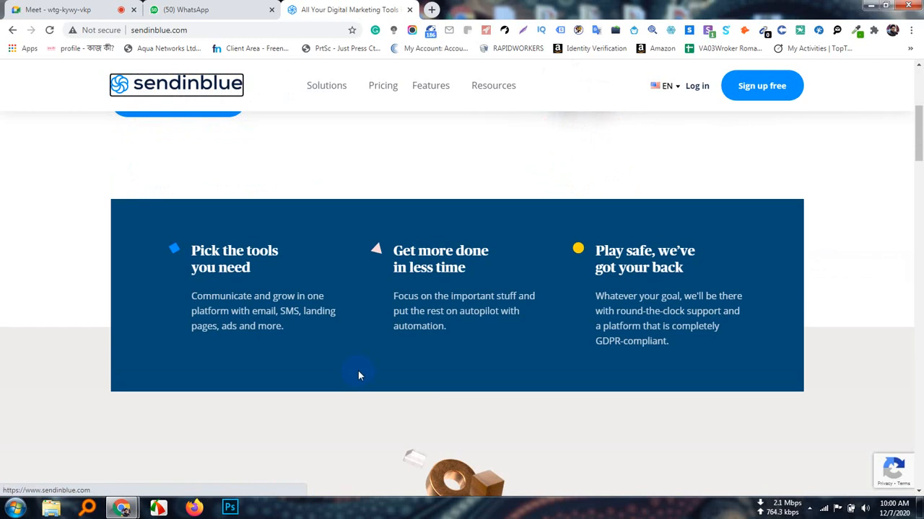
pyautogui.scroll(-6, 358, 373)
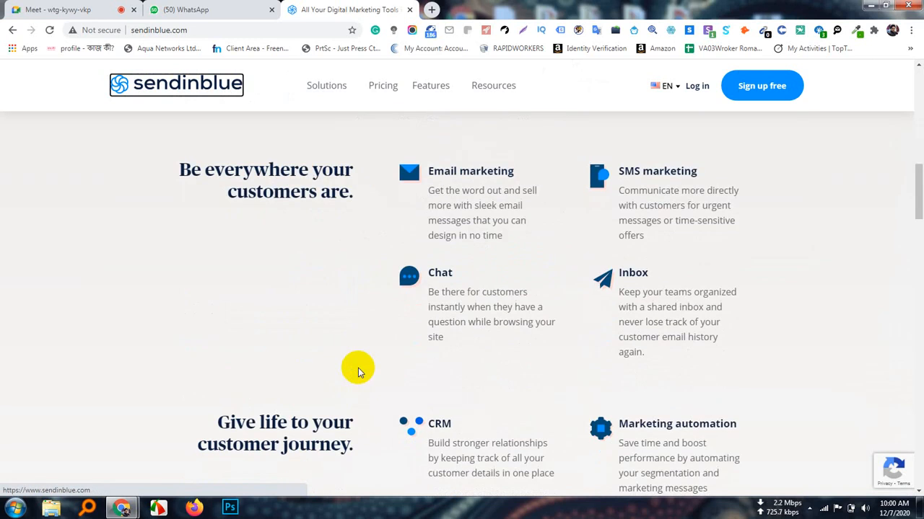
pyautogui.scroll(10, 359, 372)
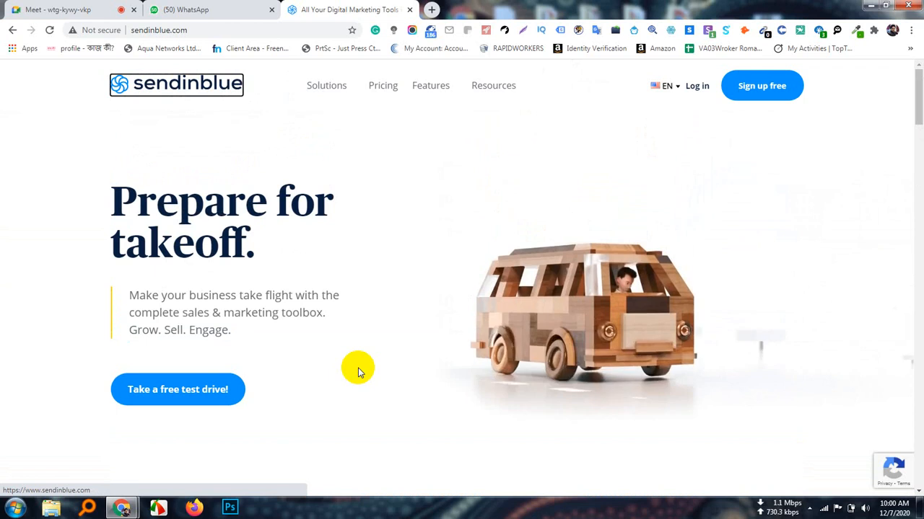
pyautogui.click(774, 88)
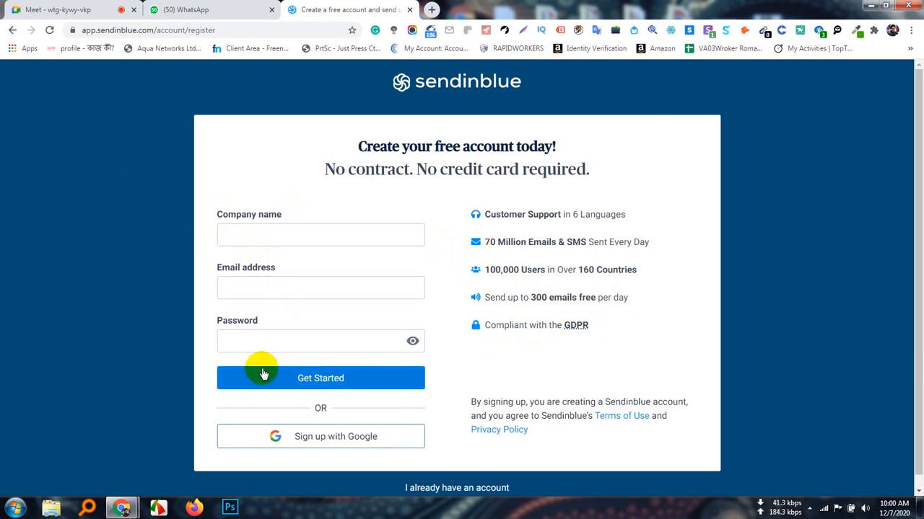
# Copy the web address of the Sendinblue registration page
pyautogui.scroll(-1, 263, 386)
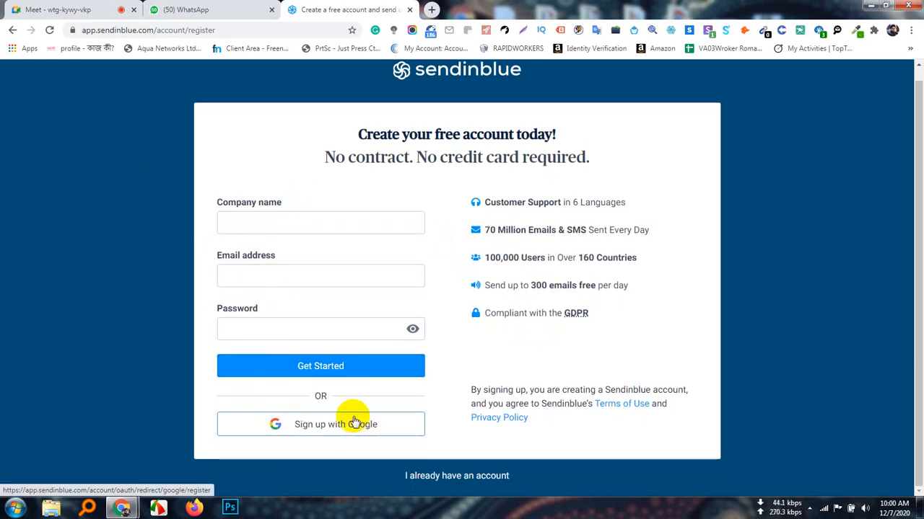
pyautogui.click(143, 31)
pyautogui.hotkey('ctrl', 'c')
pyautogui.rightClick(146, 34)
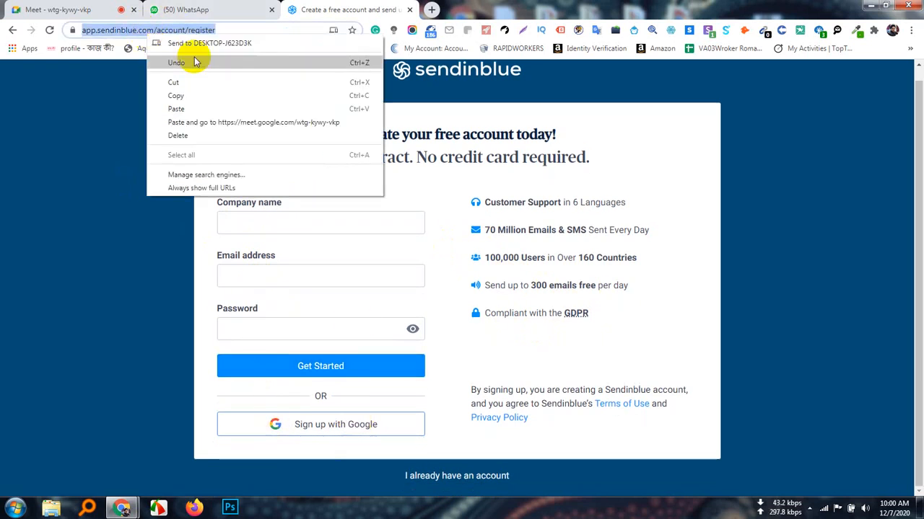
pyautogui.click(184, 96)
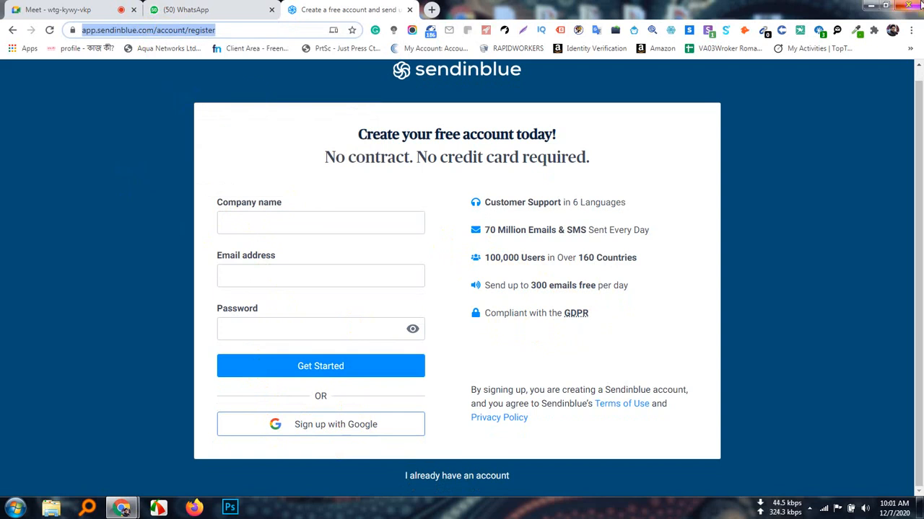
# Switch to the lower-case "freelancer" browser profile and open the copied Sendinblue registration address in its window
pyautogui.click(892, 33)
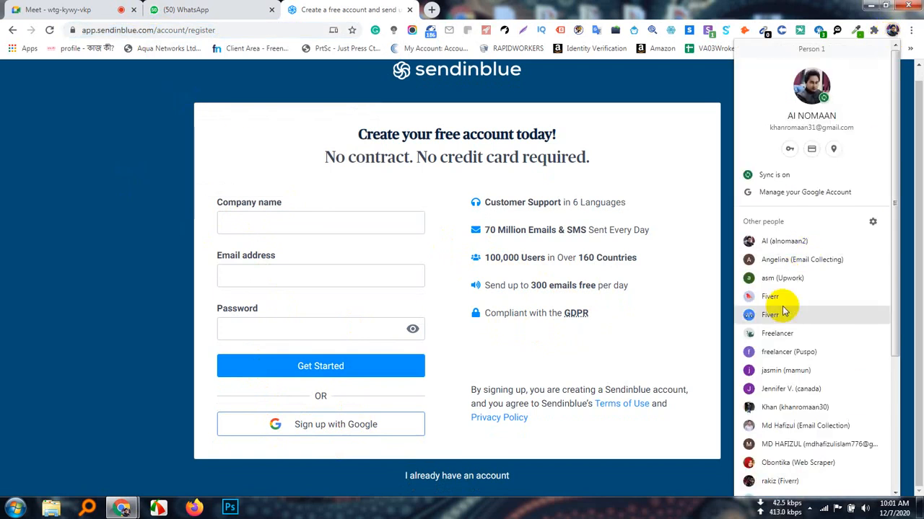
pyautogui.scroll(-1, 815, 393)
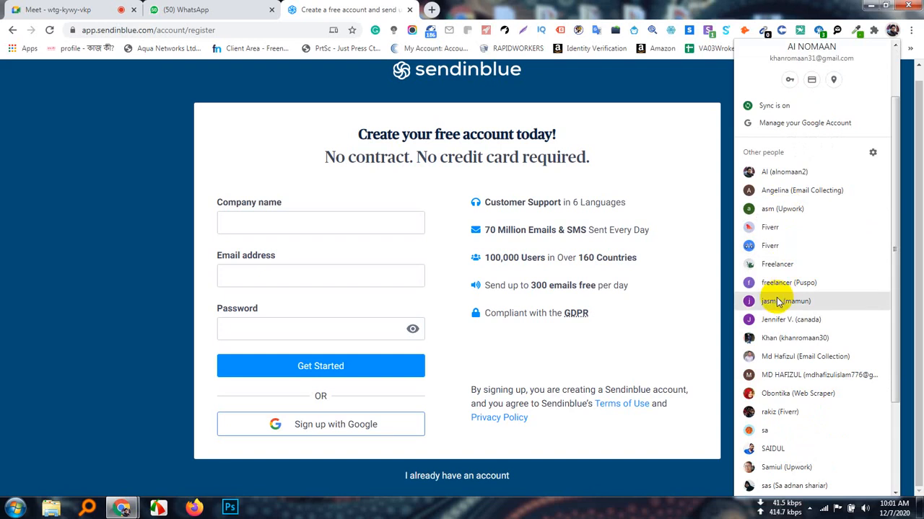
pyautogui.click(772, 285)
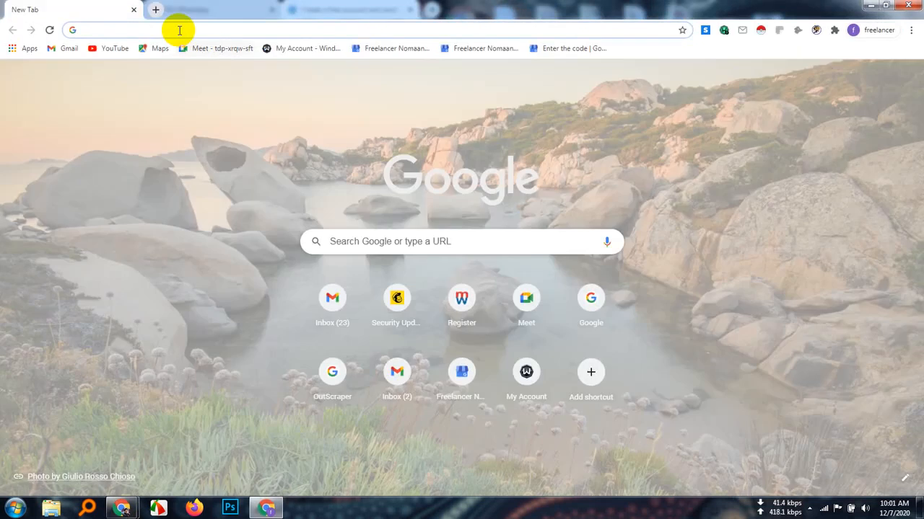
pyautogui.click(178, 29)
pyautogui.rightClick(178, 29)
pyautogui.click(308, 106)
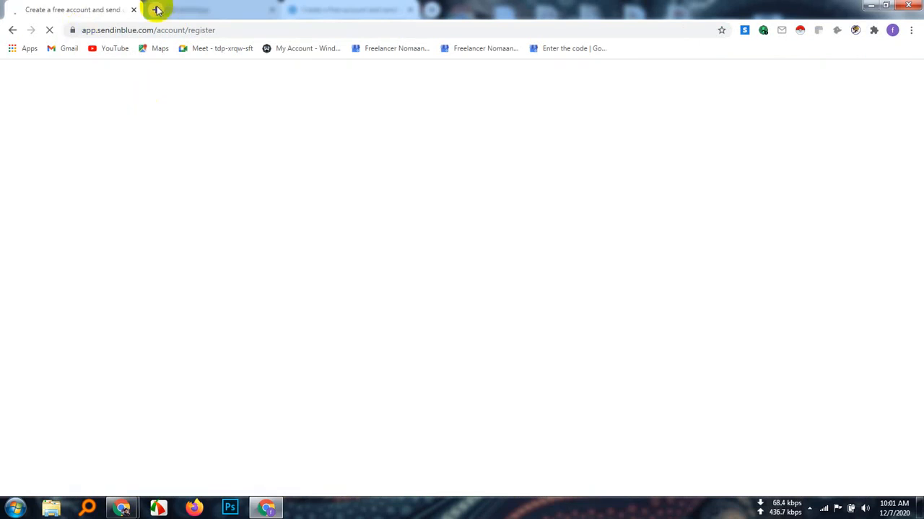
# Search Google for klaviyo in a new tab
pyautogui.click(155, 9)
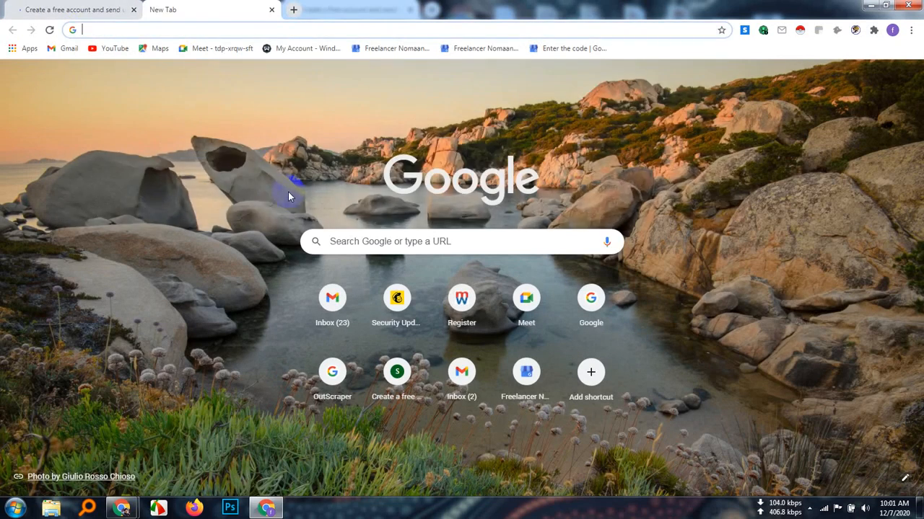
pyautogui.write('klaviy')
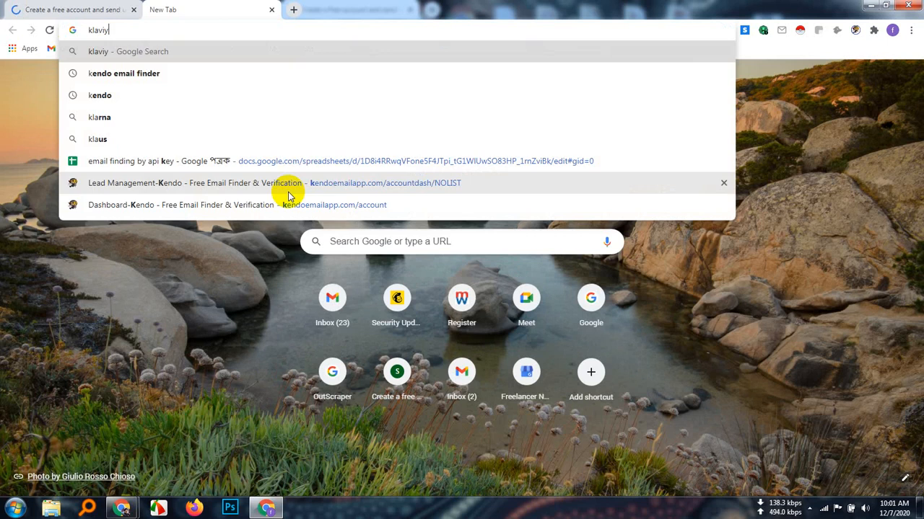
pyautogui.write("o'")
pyautogui.press('Return')
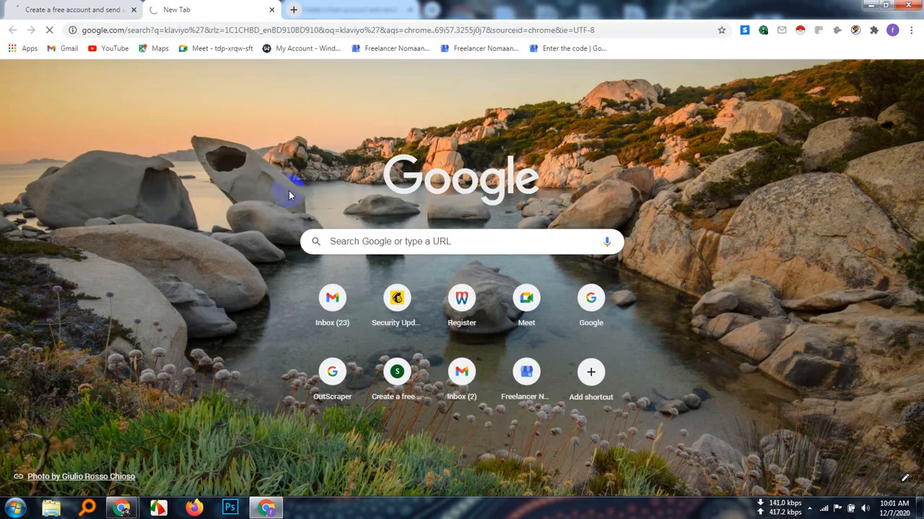
# Return to the Sendinblue registration form and enter "AL Nomaan Tech BD" as the company name
pyautogui.click(63, 9)
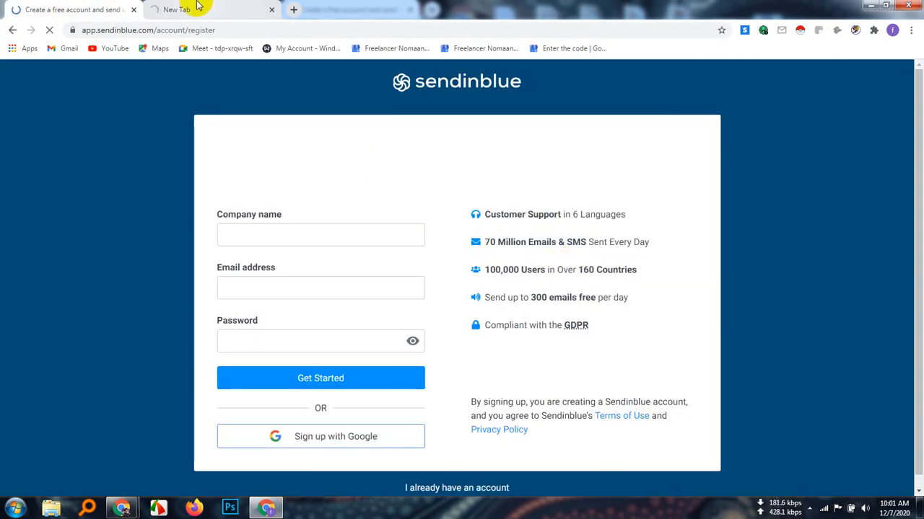
pyautogui.click(225, 7)
pyautogui.click(68, 10)
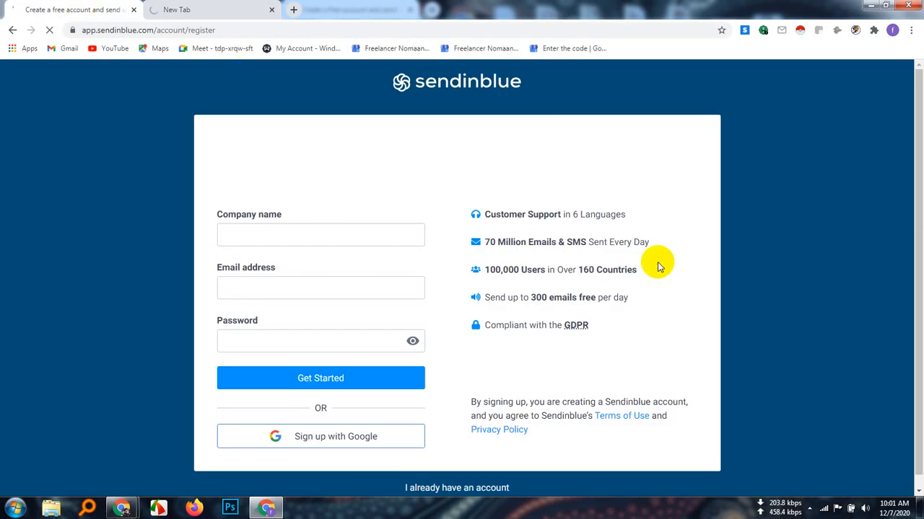
pyautogui.click(292, 234)
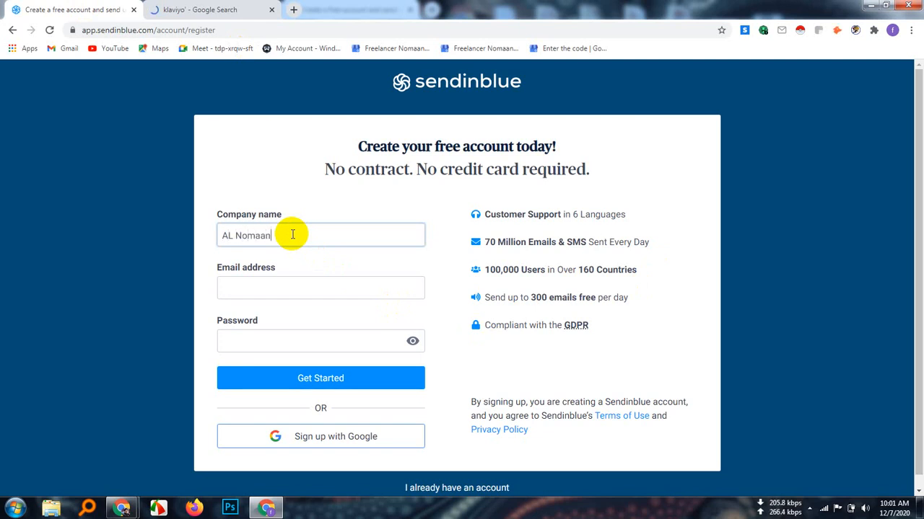
pyautogui.write('h BD')
# Copy the signed-in Google account's email address from a new tab and paste it into the registration form's email field
pyautogui.click(271, 283)
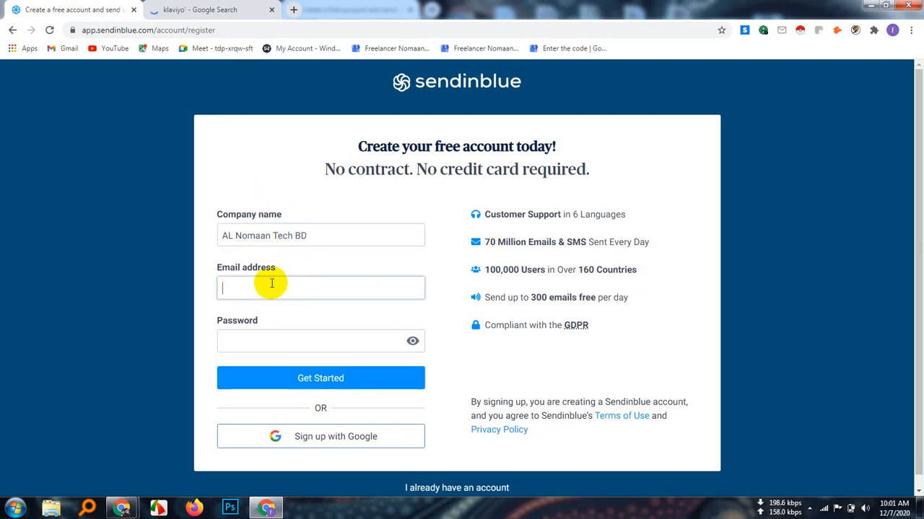
pyautogui.click(294, 9)
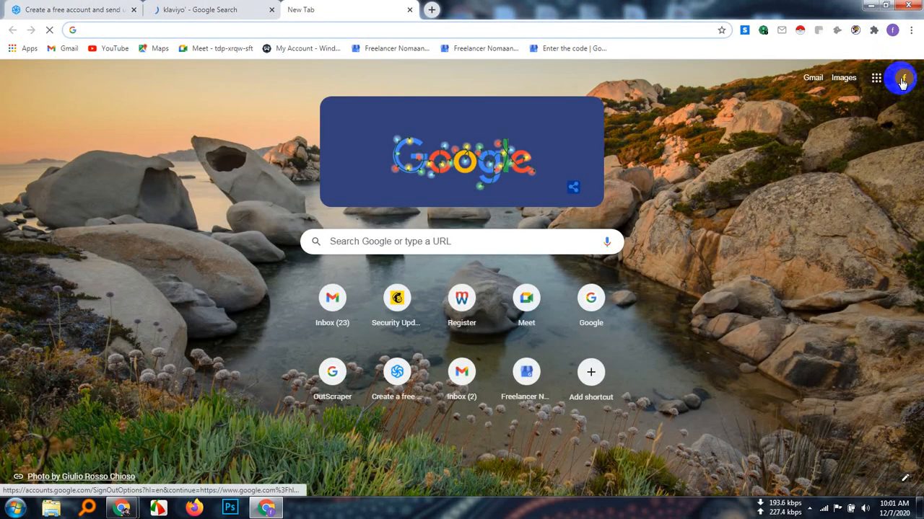
pyautogui.click(901, 80)
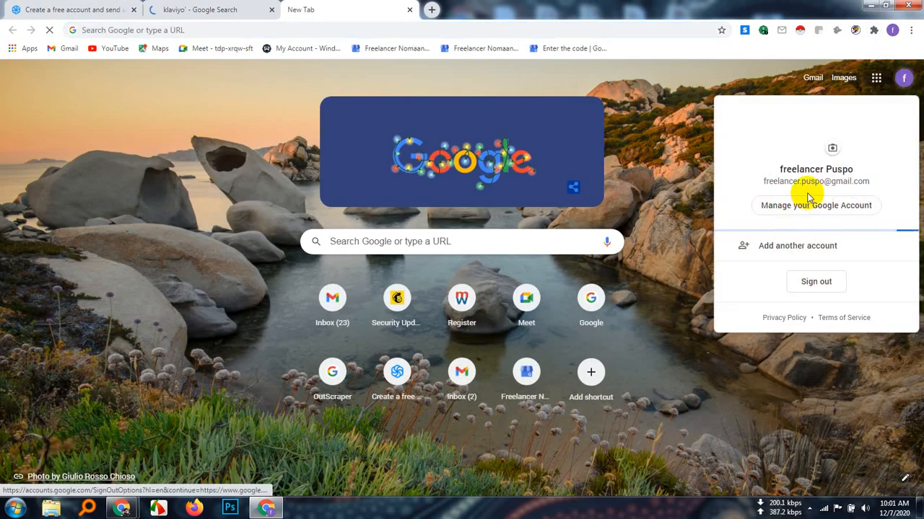
pyautogui.tripleClick(789, 181)
pyautogui.rightClick(801, 182)
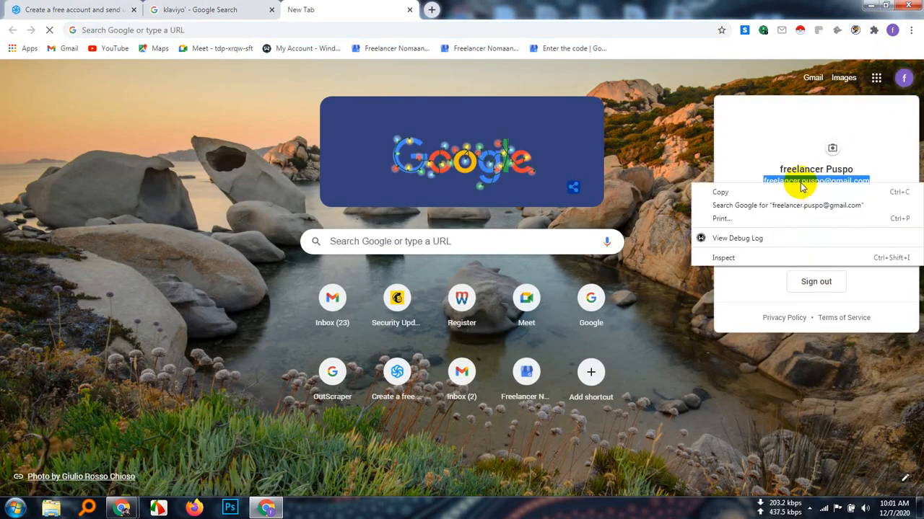
pyautogui.click(721, 192)
pyautogui.click(99, 10)
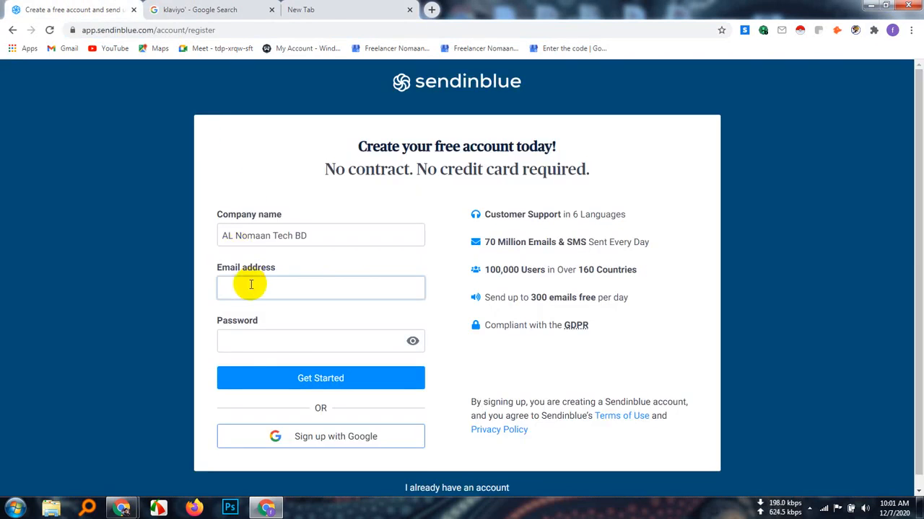
pyautogui.hotkey('ctrl', 'v')
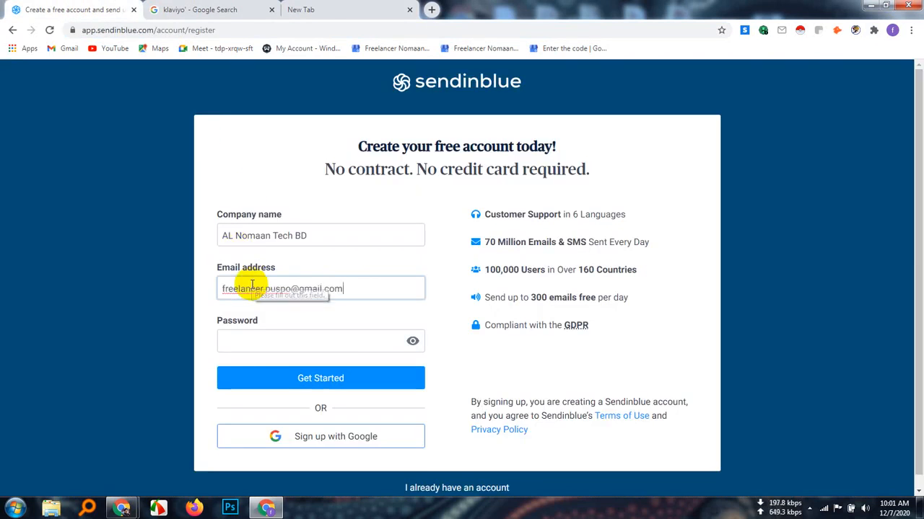
# Fill in the account password, submit the Sendinblue registration, and save the login in the browser
pyautogui.click(245, 337)
pyautogui.hotkey('ctrl', 'v')
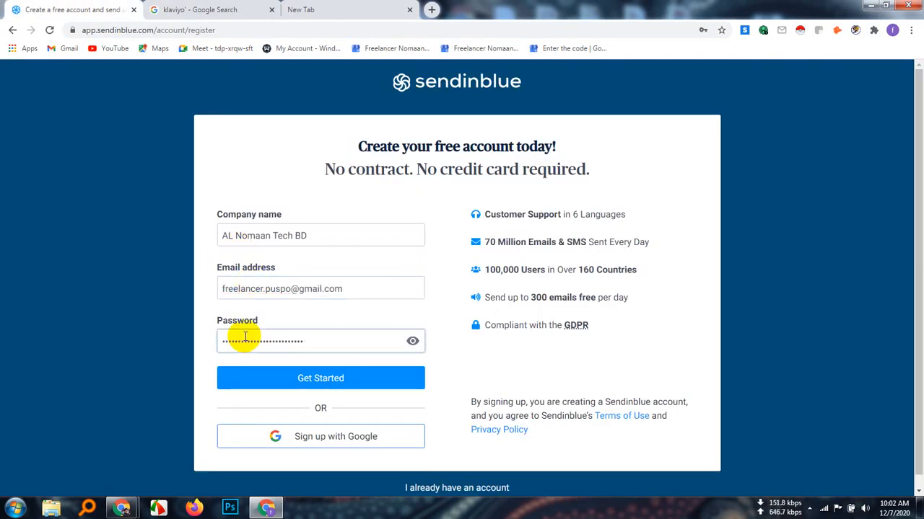
pyautogui.click(324, 377)
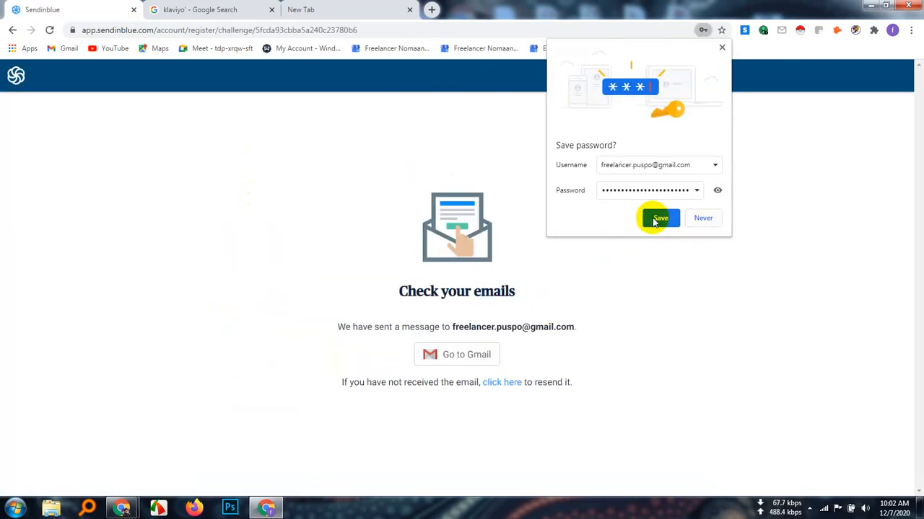
pyautogui.click(657, 220)
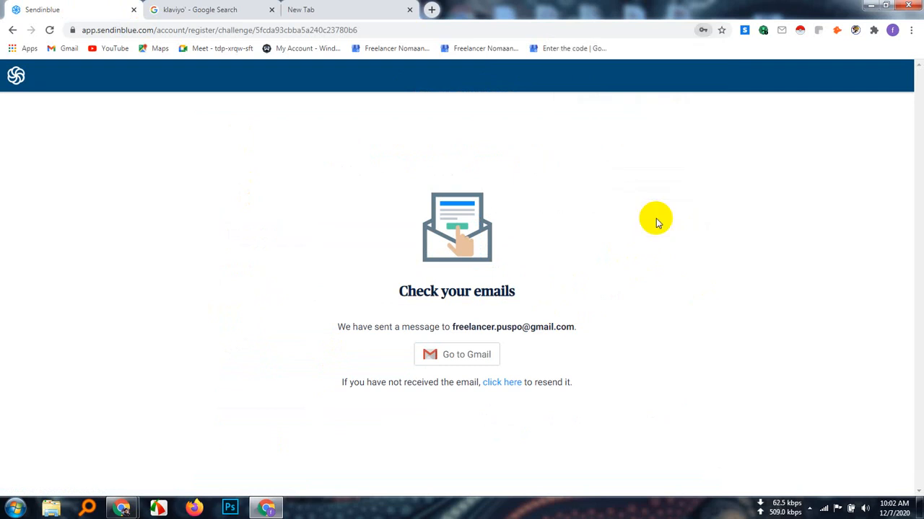
# Load Gmail from the Sendinblue email check page, and open the Klaviyo website from its search results
pyautogui.click(466, 361)
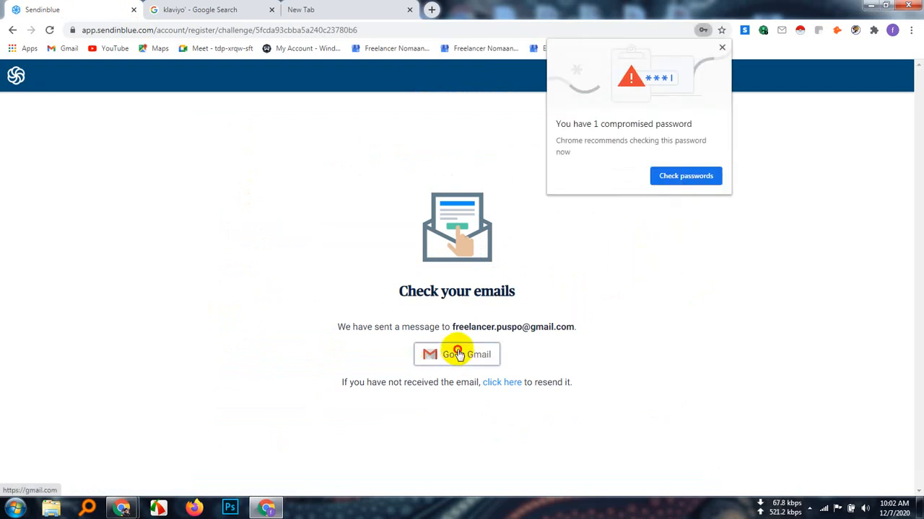
pyautogui.click(248, 7)
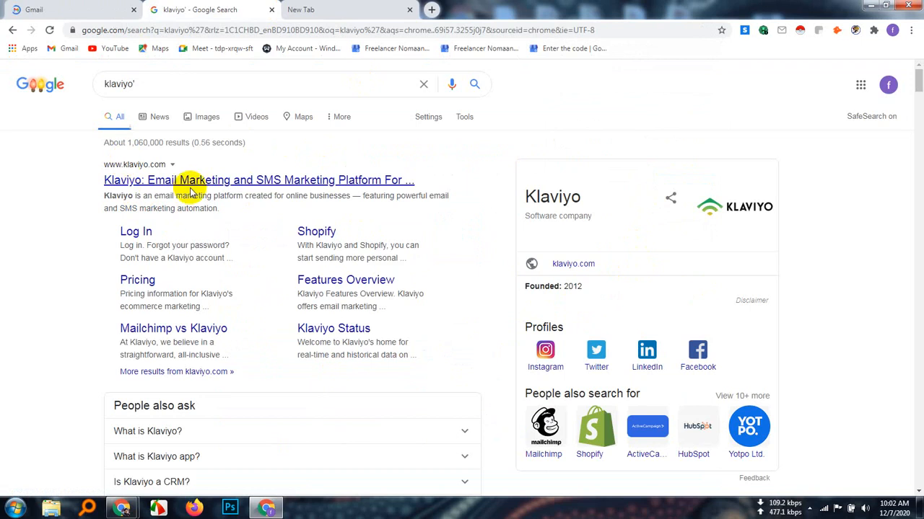
pyautogui.click(206, 180)
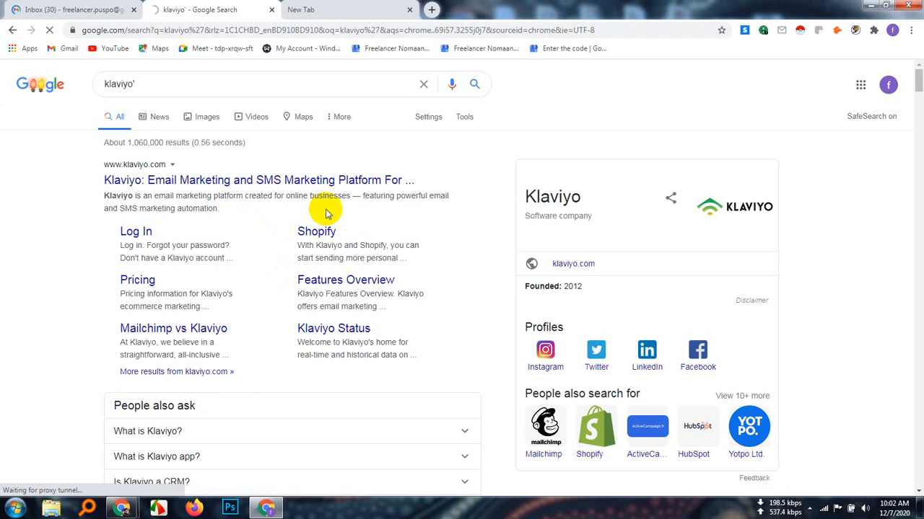
# Open the "[Sendinblue] Complete your registration" email in Gmail and follow its link to confirm the email address
pyautogui.click(40, 10)
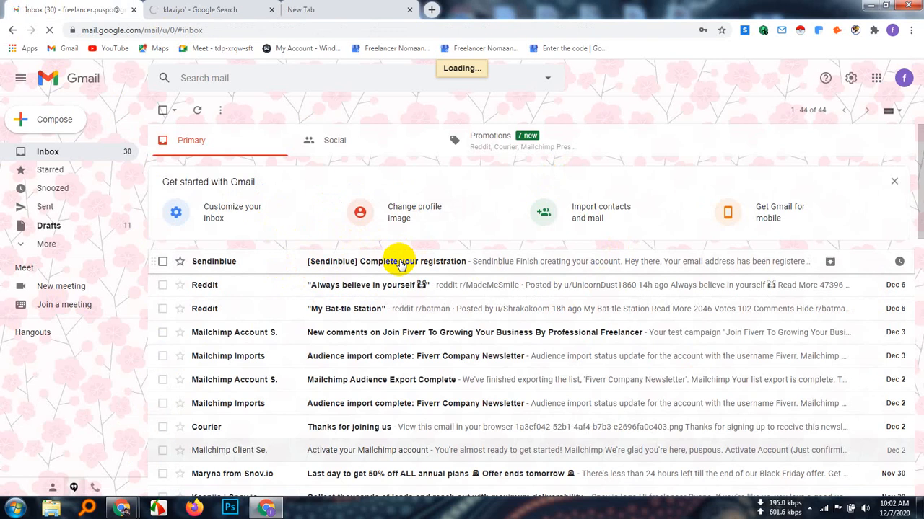
pyautogui.click(353, 262)
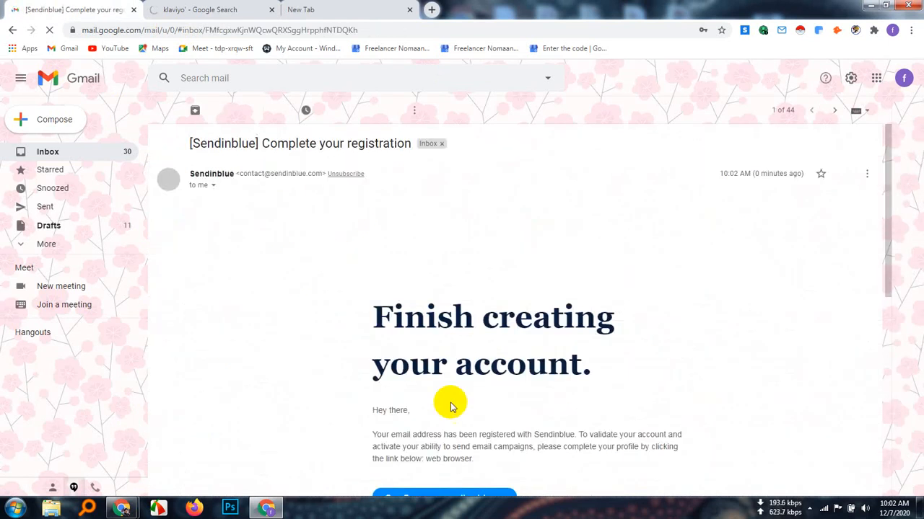
pyautogui.scroll(-2, 448, 397)
pyautogui.scroll(1, 432, 389)
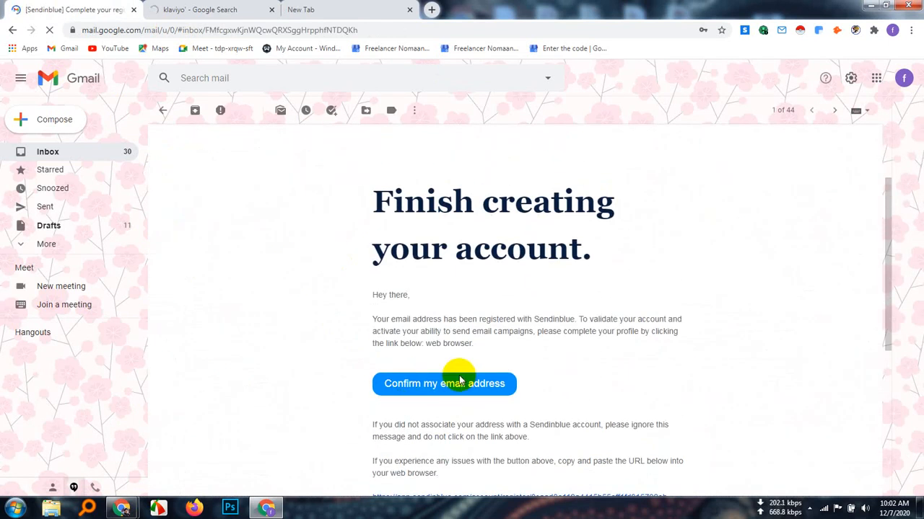
pyautogui.click(441, 382)
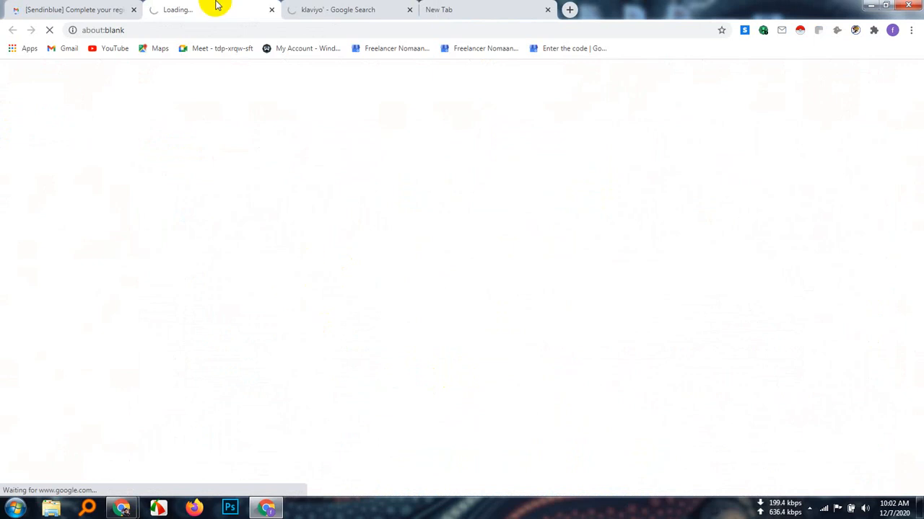
# Check the loading Sendinblue confirmation and Klaviyo tabs, and reload the Klaviyo website
pyautogui.click(330, 7)
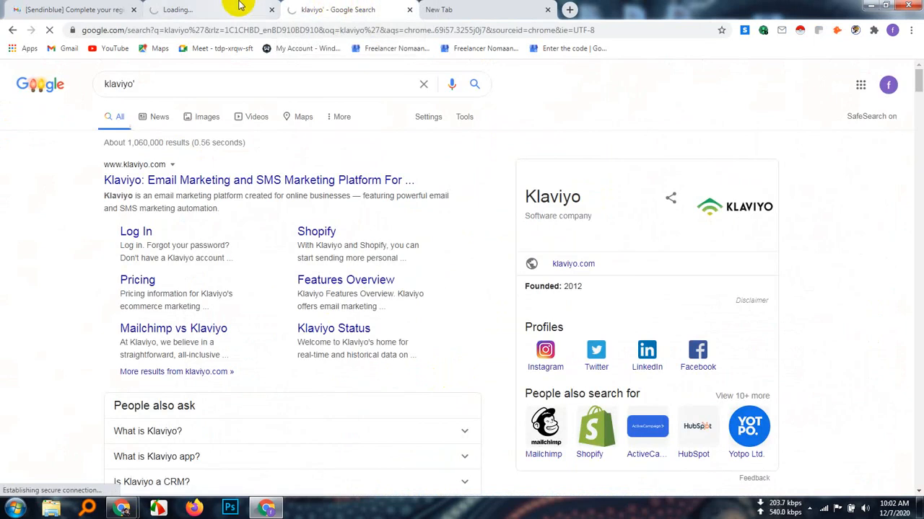
pyautogui.click(212, 8)
pyautogui.click(103, 5)
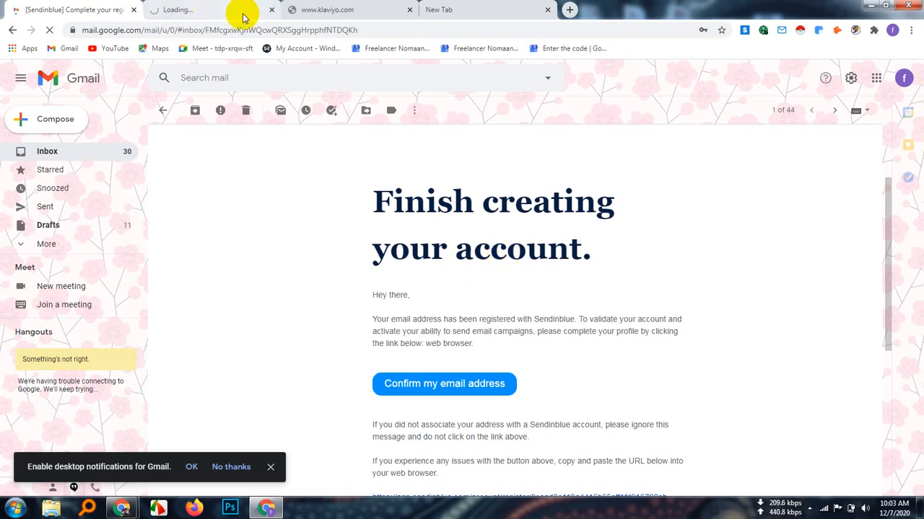
pyautogui.click(221, 9)
pyautogui.click(343, 10)
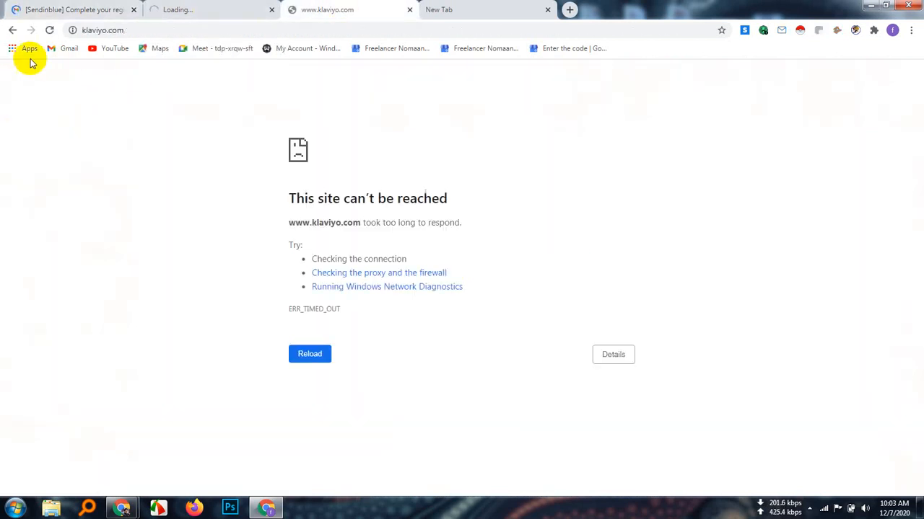
pyautogui.click(31, 30)
# Dismiss the Google account card on the leftover new tab and close that tab
pyautogui.click(477, 7)
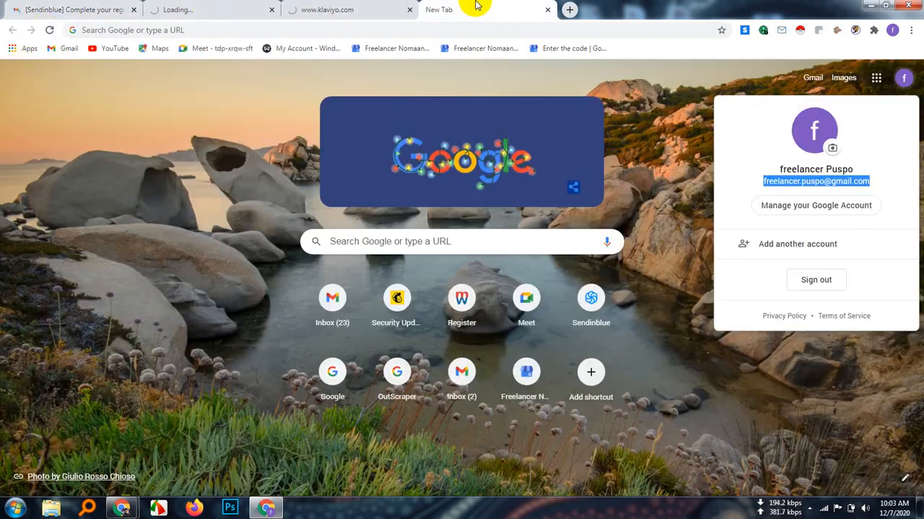
pyautogui.click(657, 140)
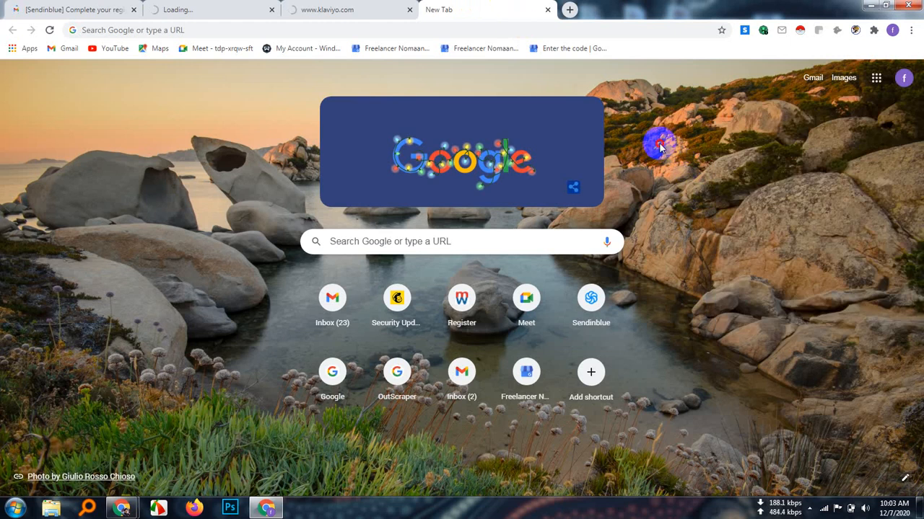
pyautogui.click(548, 10)
# Return to the Sendinblue registration email in Gmail and look through its confirmation instructions and link
pyautogui.click(85, 13)
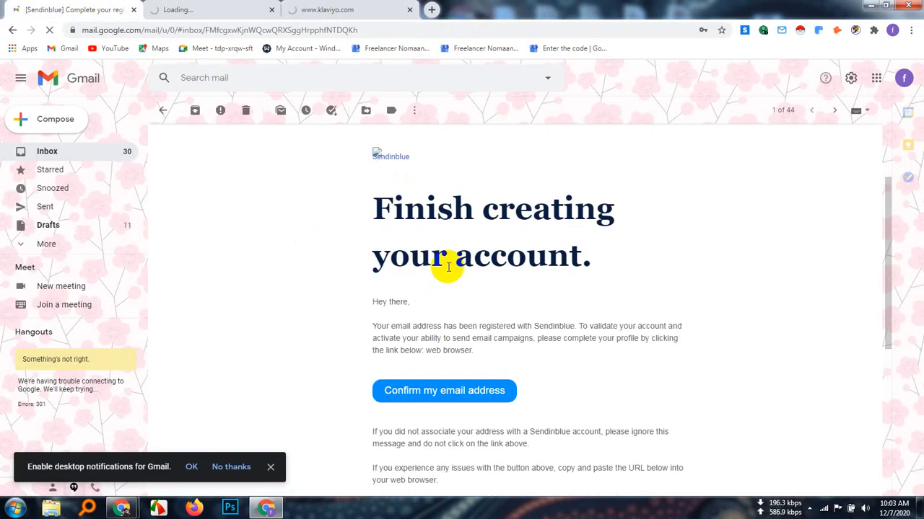
pyautogui.scroll(-3, 302, 353)
pyautogui.scroll(4, 305, 350)
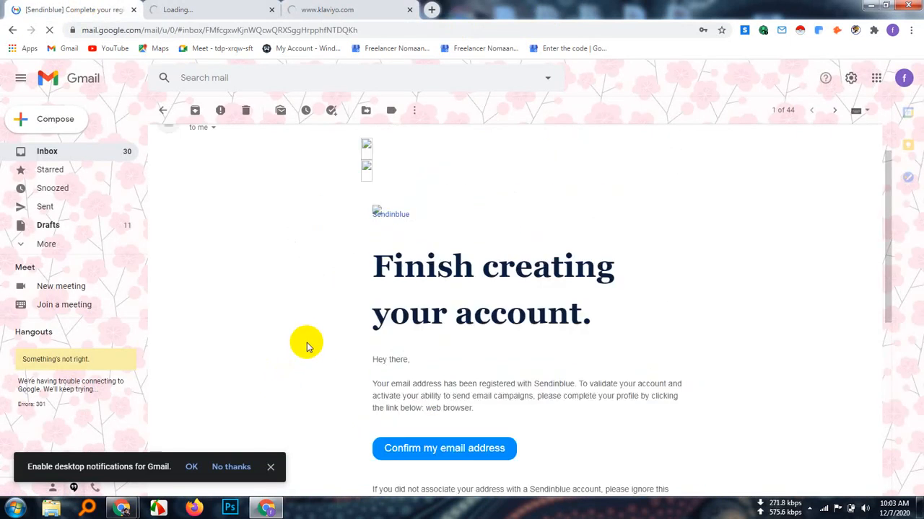
pyautogui.scroll(-4, 308, 346)
pyautogui.scroll(-3, 308, 346)
pyautogui.scroll(4, 305, 336)
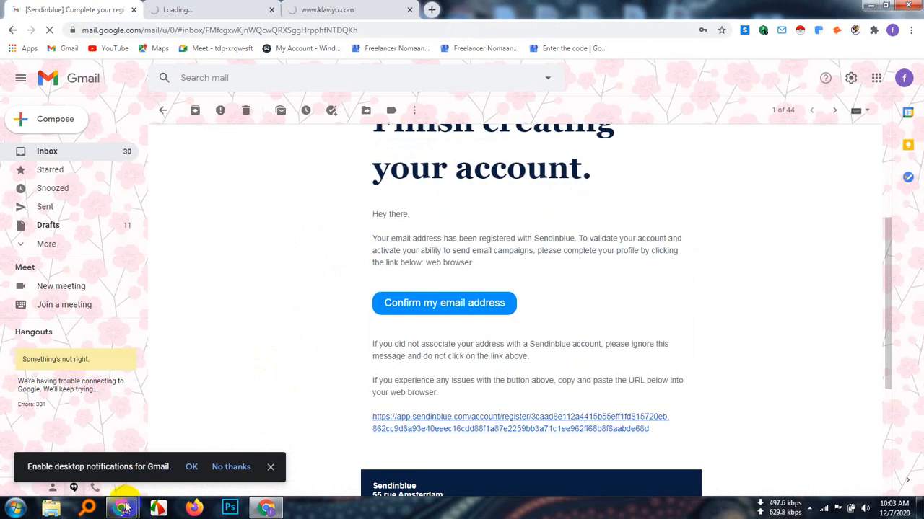
# Switch to the Google Meet call in the other browser profile's window and admit the waiting participant
pyautogui.moveTo(125, 511)
pyautogui.click(74, 447)
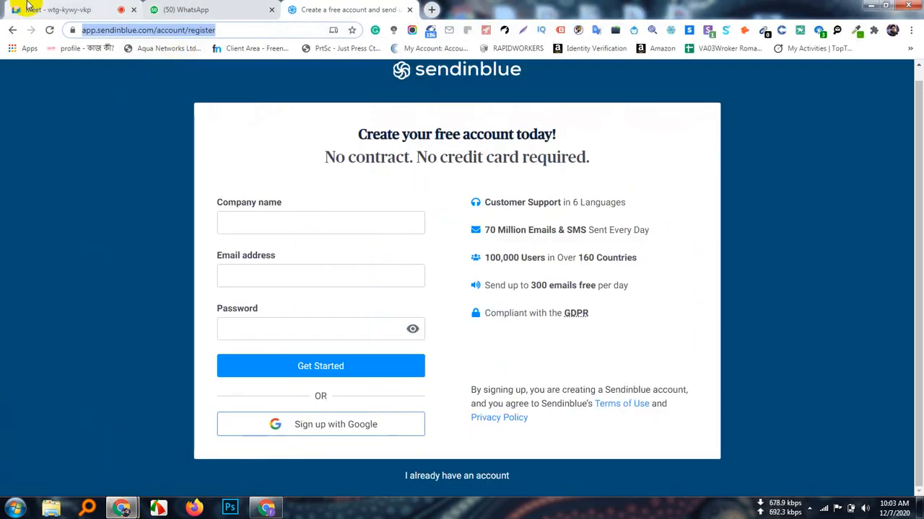
pyautogui.click(121, 10)
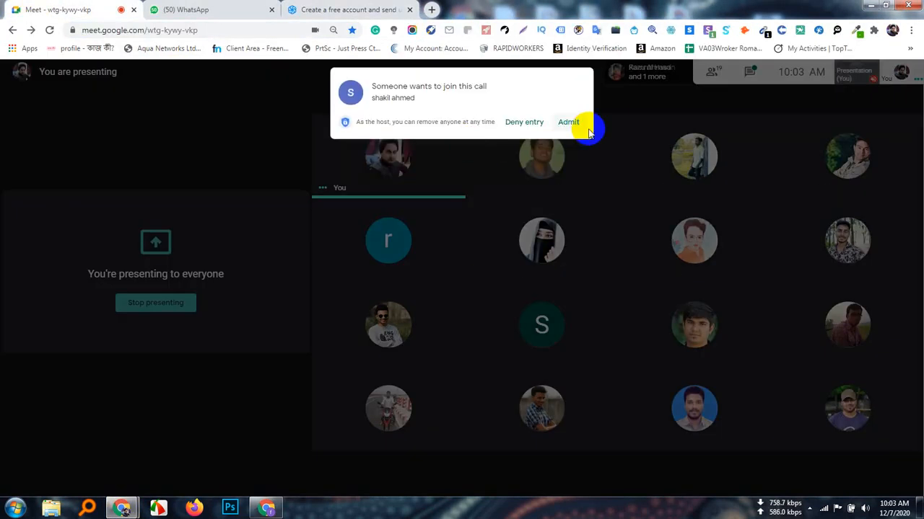
pyautogui.click(565, 123)
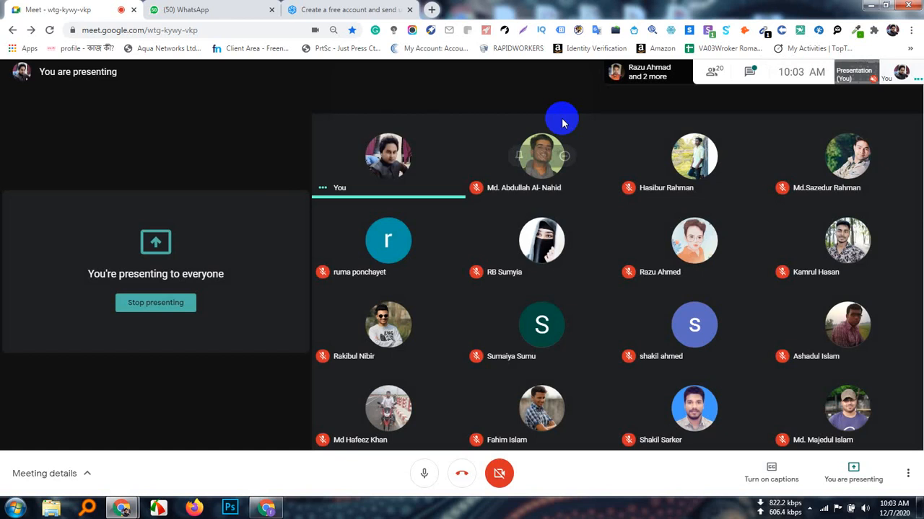
# Close the unused Sendinblue registration tab in this window and open a blank new tab
pyautogui.click(343, 9)
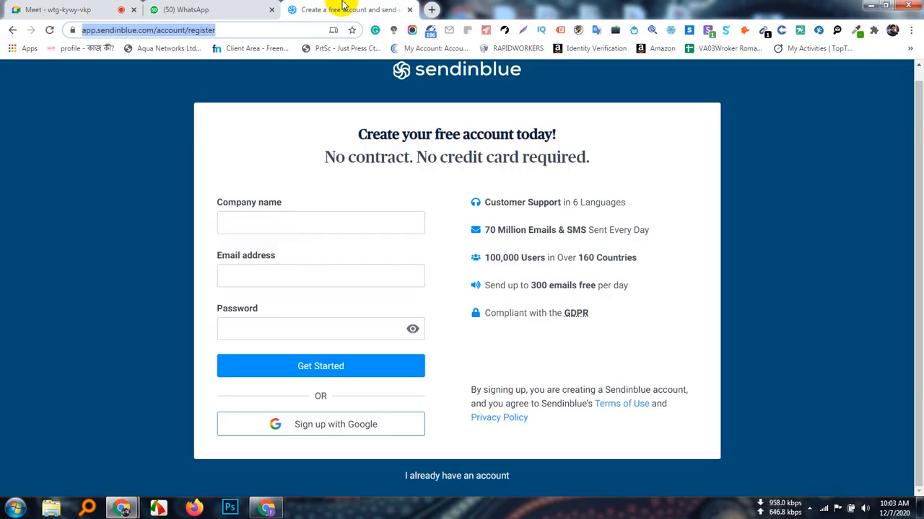
pyautogui.click(408, 10)
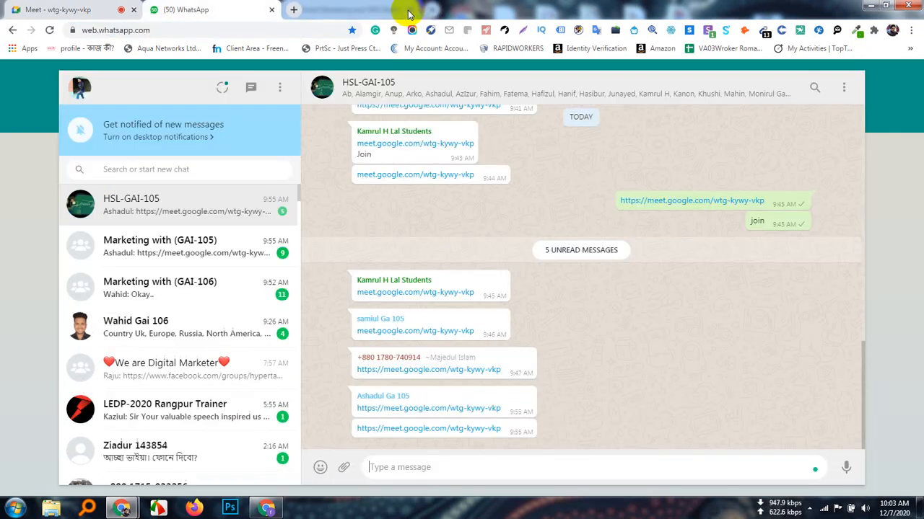
pyautogui.click(293, 10)
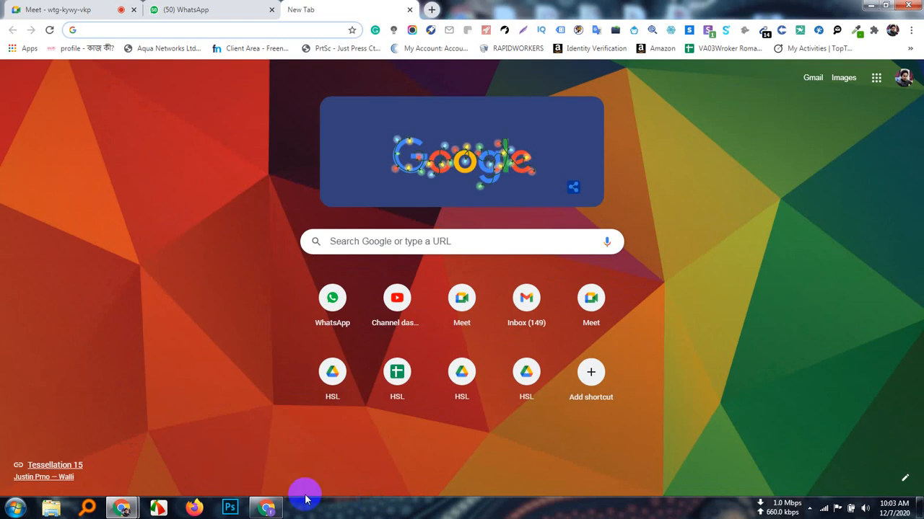
# Return to the Gmail window and examine Sendinblue's revenue, employee count and description in the company details beside the email
pyautogui.click(267, 508)
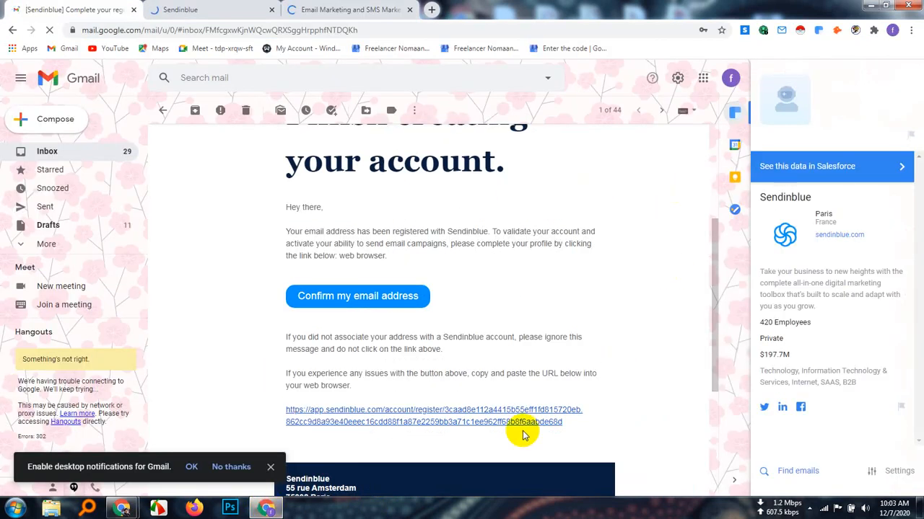
pyautogui.scroll(-2, 515, 376)
pyautogui.scroll(5, 516, 373)
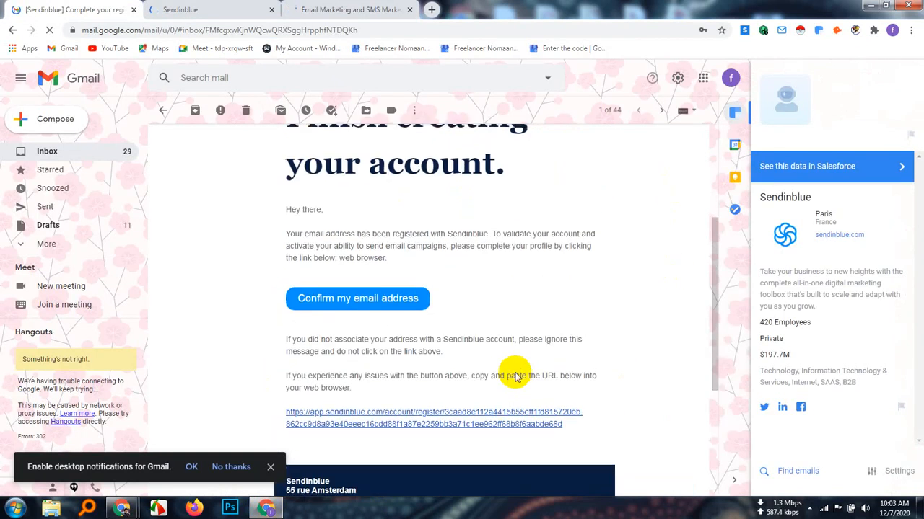
pyautogui.scroll(1, 515, 373)
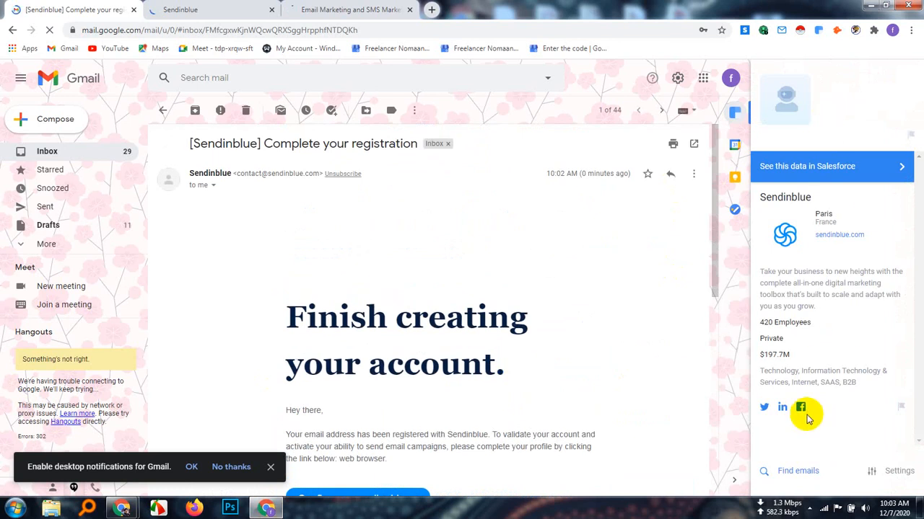
pyautogui.click(803, 351)
pyautogui.moveTo(802, 352); pyautogui.dragTo(750, 358)
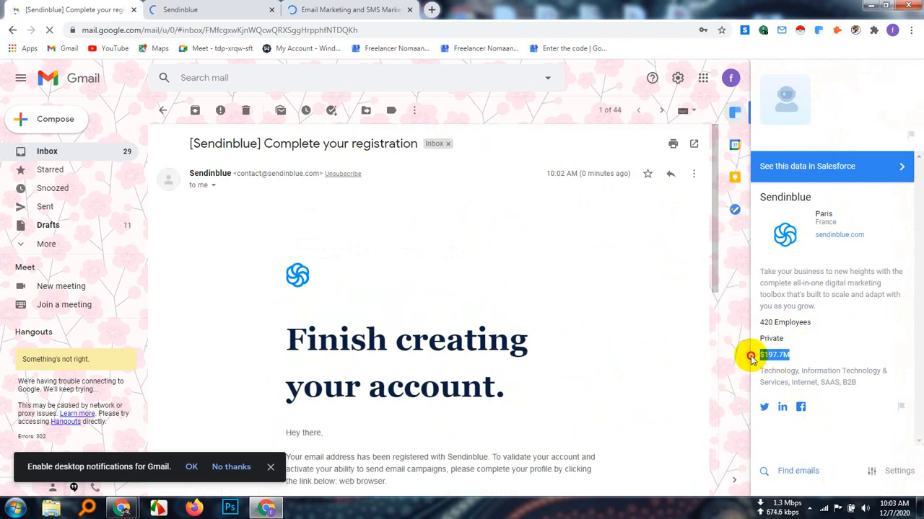
pyautogui.moveTo(814, 322); pyautogui.dragTo(764, 326)
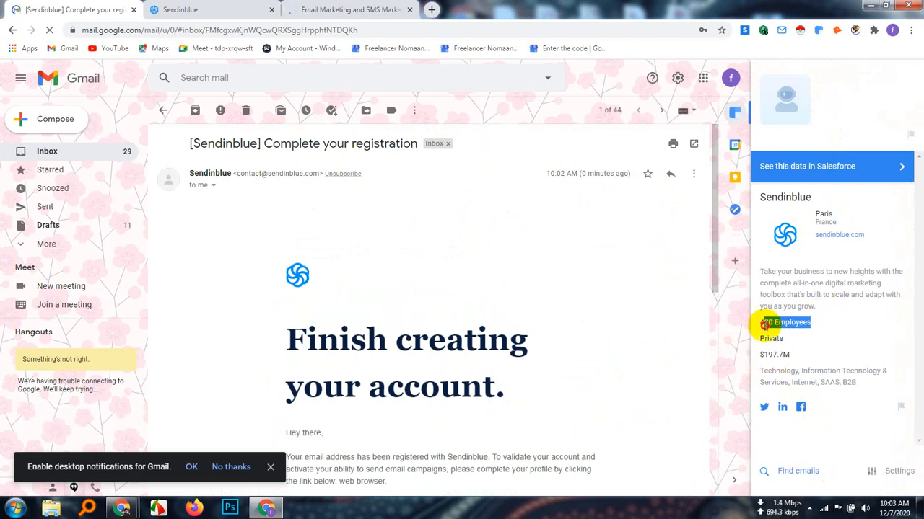
pyautogui.click(828, 311)
pyautogui.moveTo(828, 310); pyautogui.dragTo(763, 271)
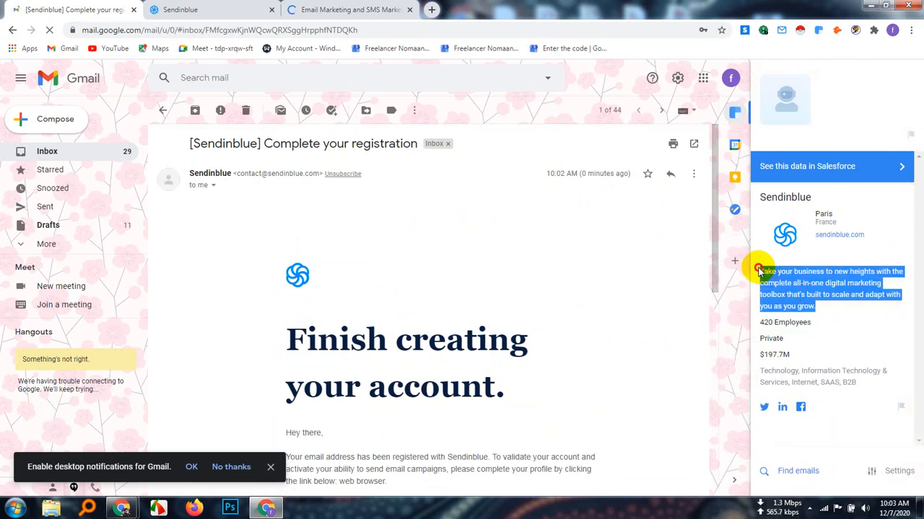
pyautogui.click(795, 409)
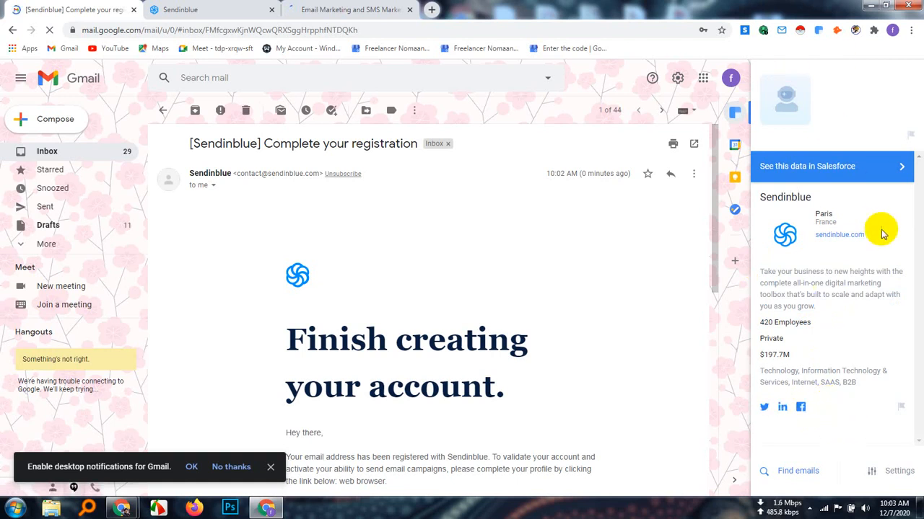
pyautogui.click(162, 9)
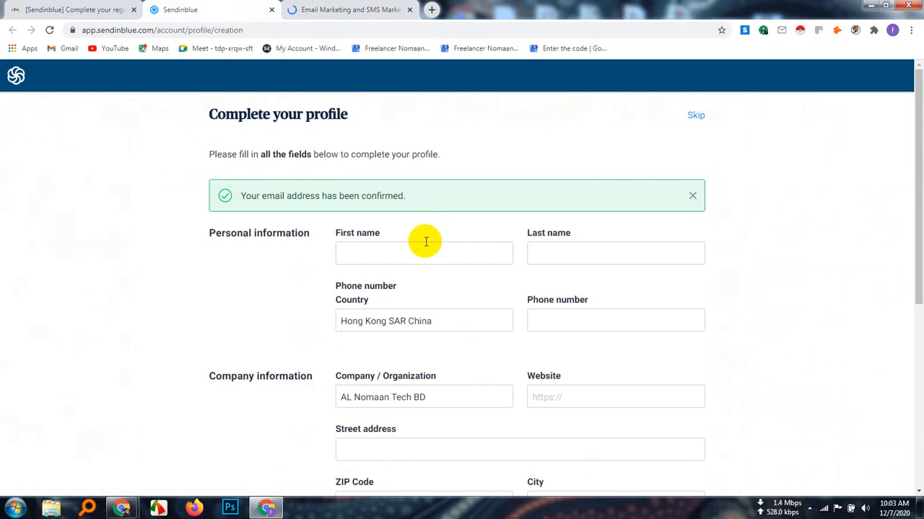
pyautogui.scroll(-3, 388, 361)
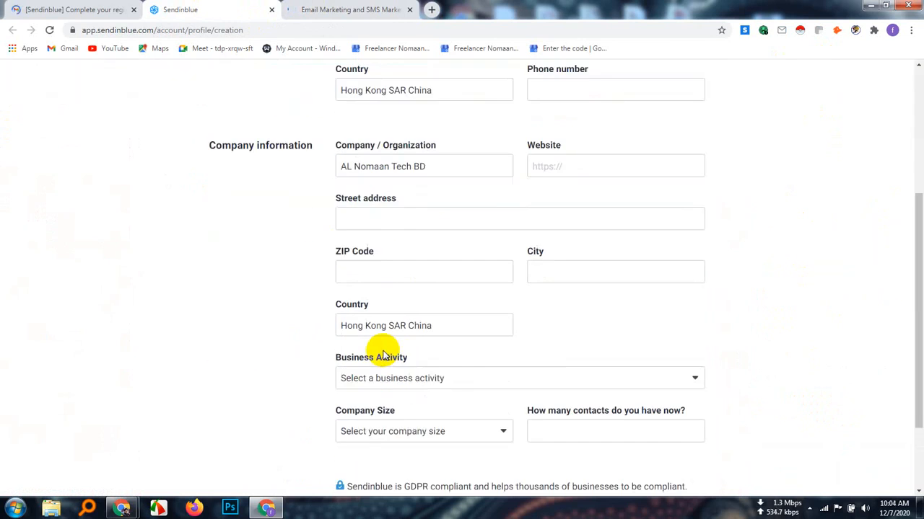
pyautogui.scroll(3, 381, 352)
pyautogui.scroll(-4, 380, 348)
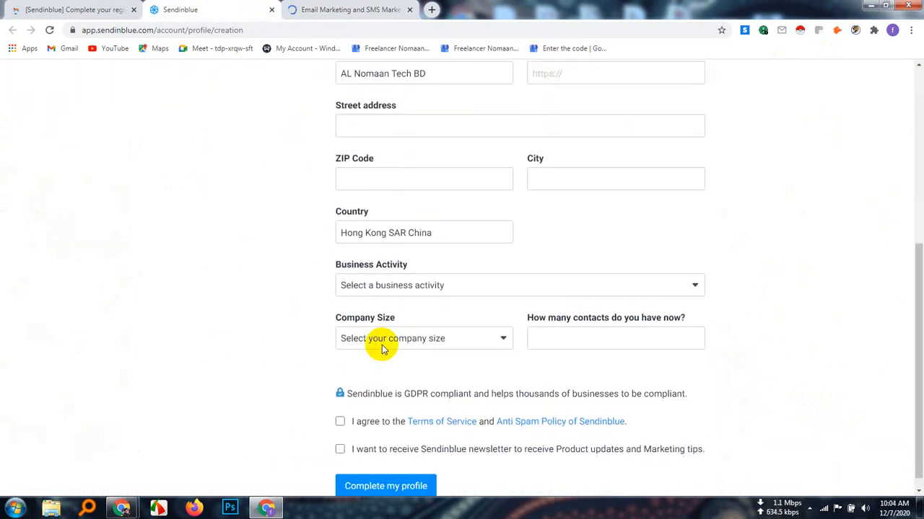
pyautogui.scroll(3, 383, 349)
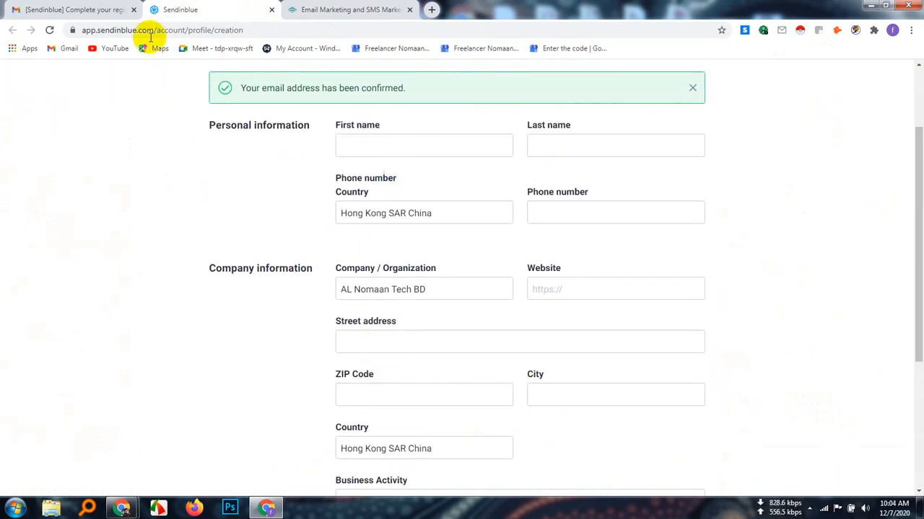
pyautogui.click(115, 10)
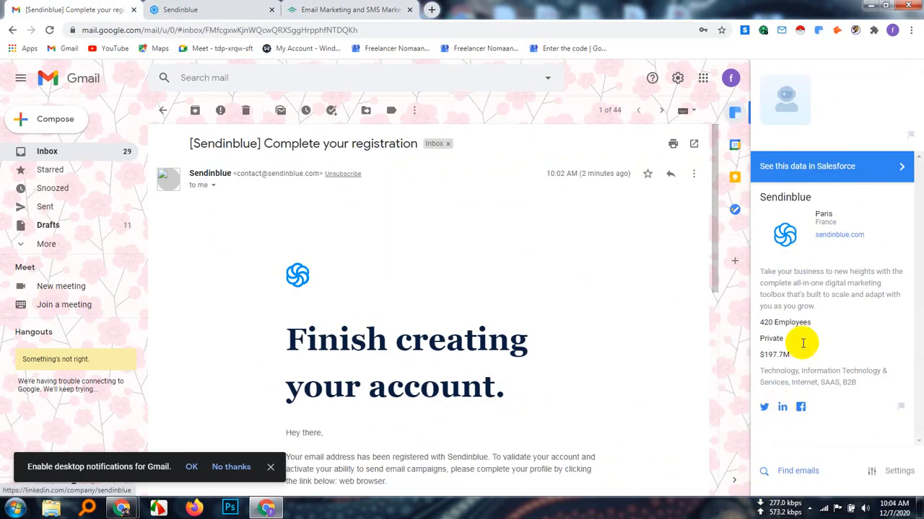
pyautogui.click(221, 8)
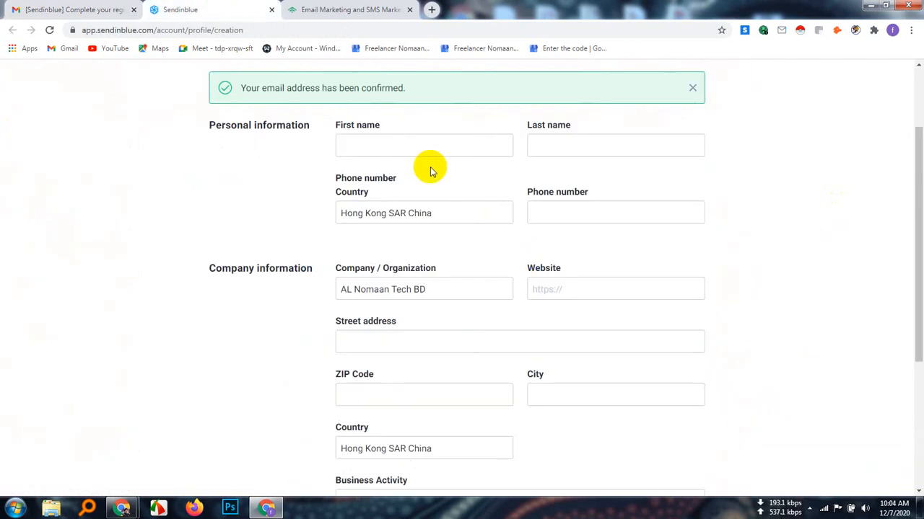
# Fill in the account holder's first and last name, and place the cursor in the phone number's country field
pyautogui.click(386, 149)
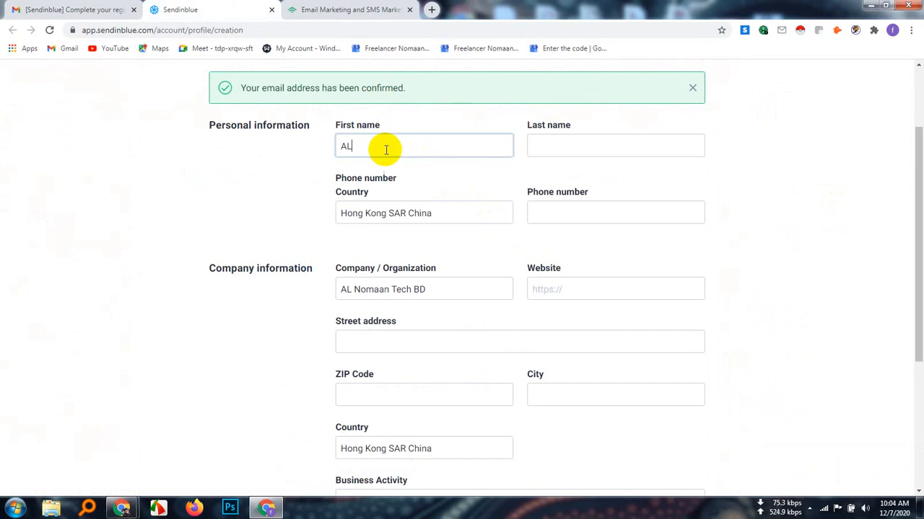
pyautogui.click(538, 149)
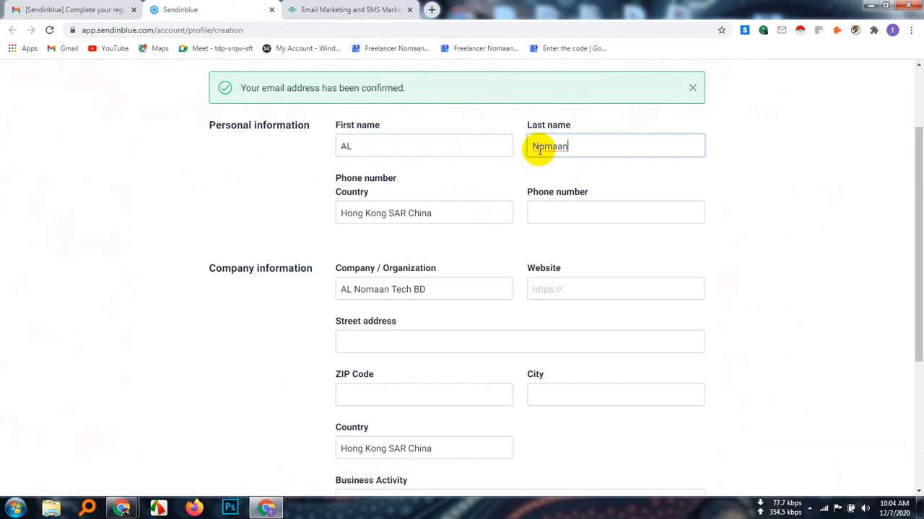
pyautogui.click(550, 219)
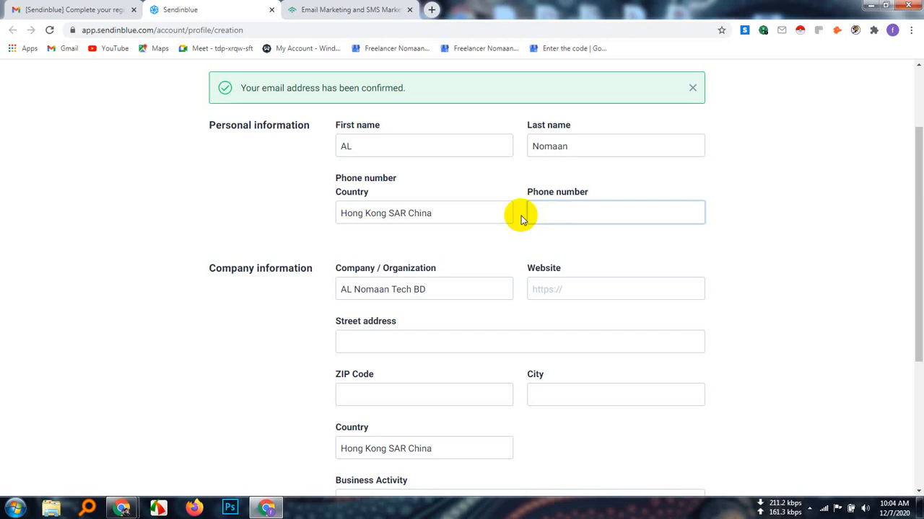
pyautogui.click(448, 214)
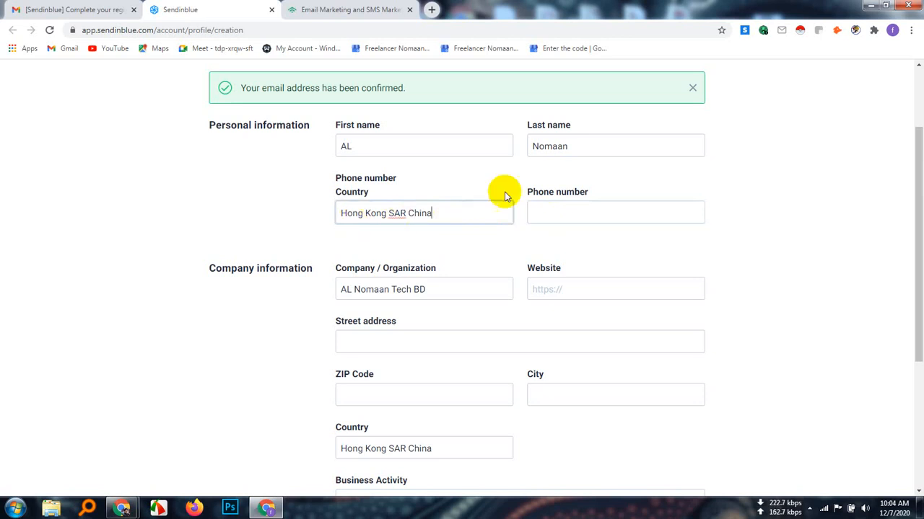
# Turn off the Windscribe proxy in the browser after dismissing its connection error
pyautogui.click(766, 30)
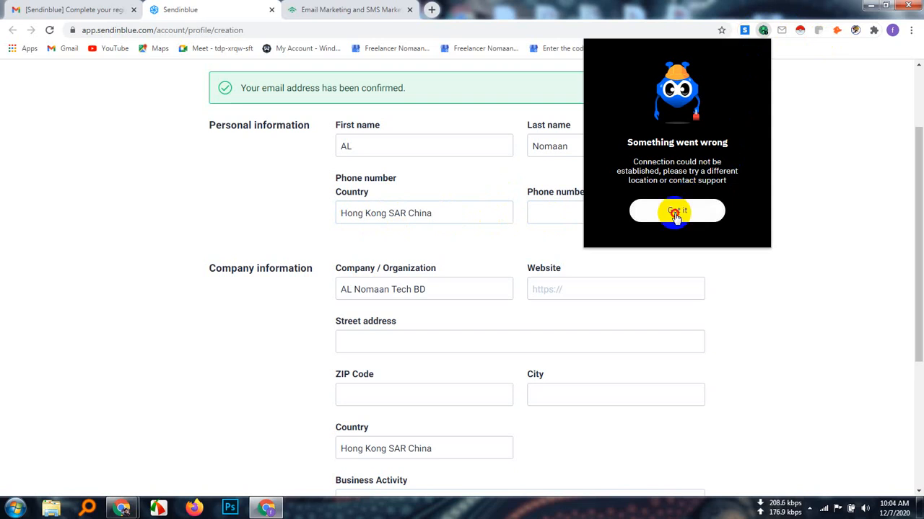
pyautogui.click(676, 213)
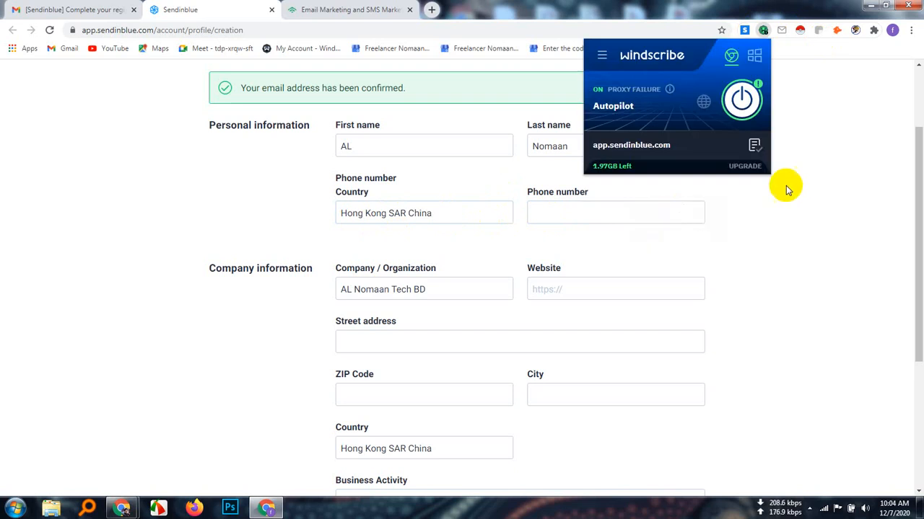
pyautogui.click(743, 94)
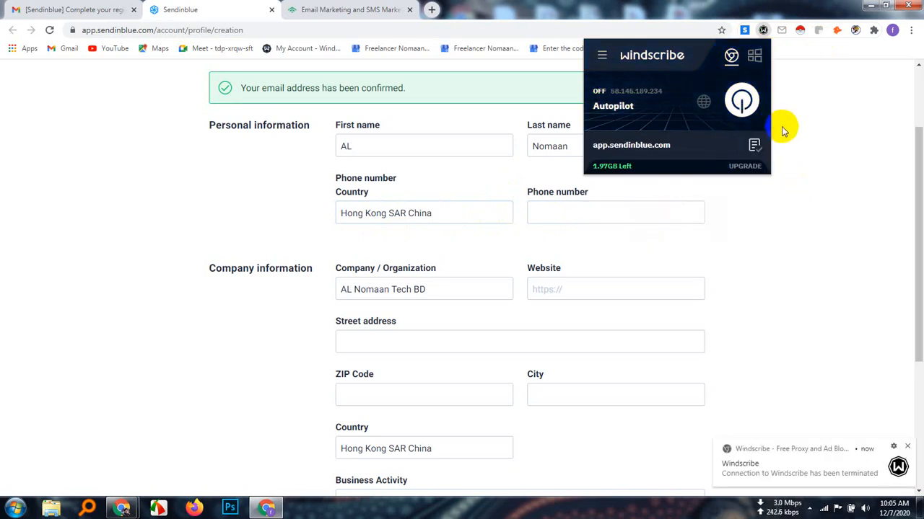
pyautogui.click(828, 122)
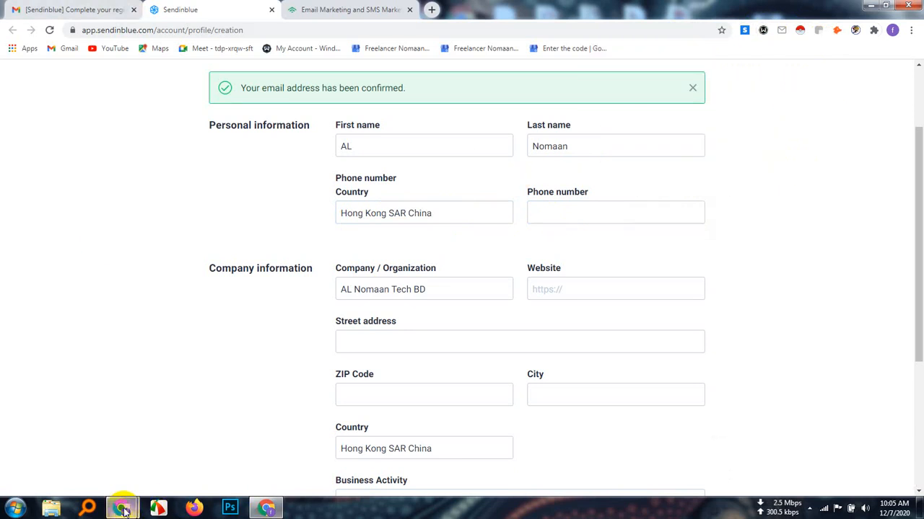
# Switch to the Google Meet window, admit the participant waiting to join the call, and return to the Sendinblue profile form
pyautogui.moveTo(124, 505)
pyautogui.click(87, 455)
pyautogui.click(92, 7)
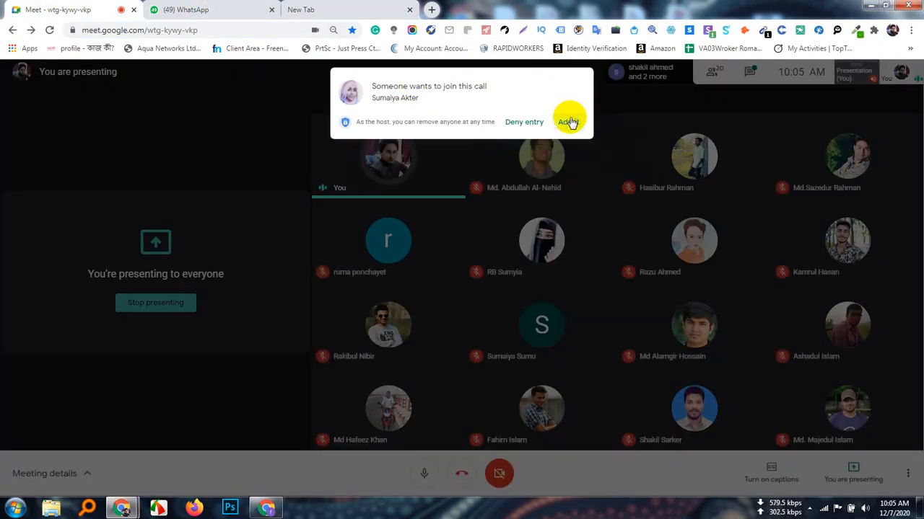
pyautogui.click(569, 121)
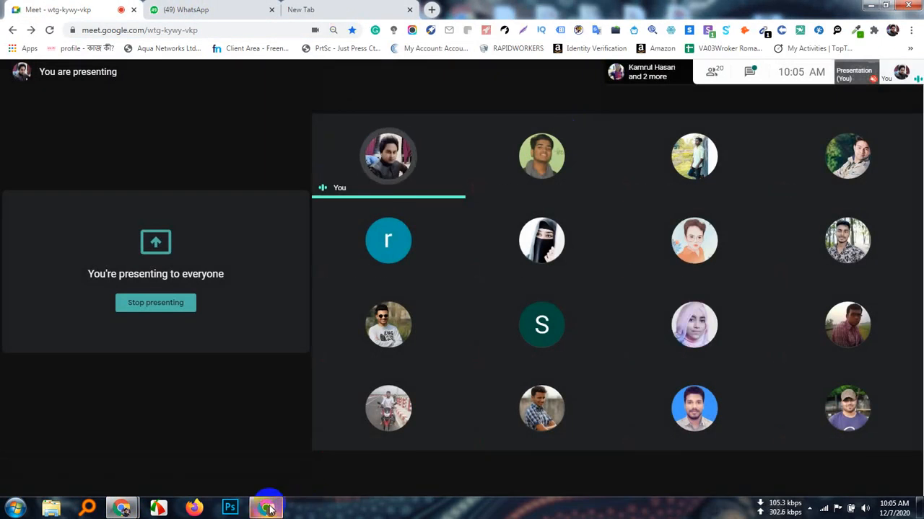
pyautogui.click(265, 507)
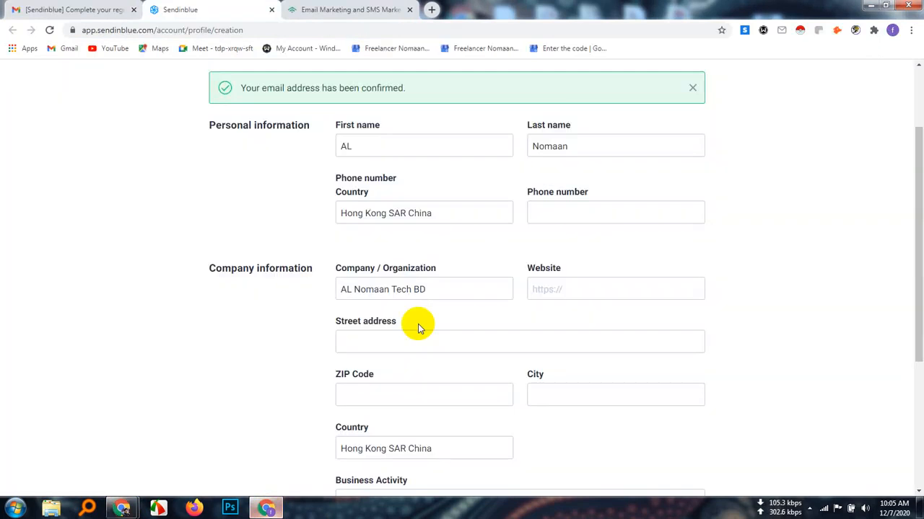
# Change the phone number's country to Bangladesh and place the cursor in the phone number field
pyautogui.click(457, 212)
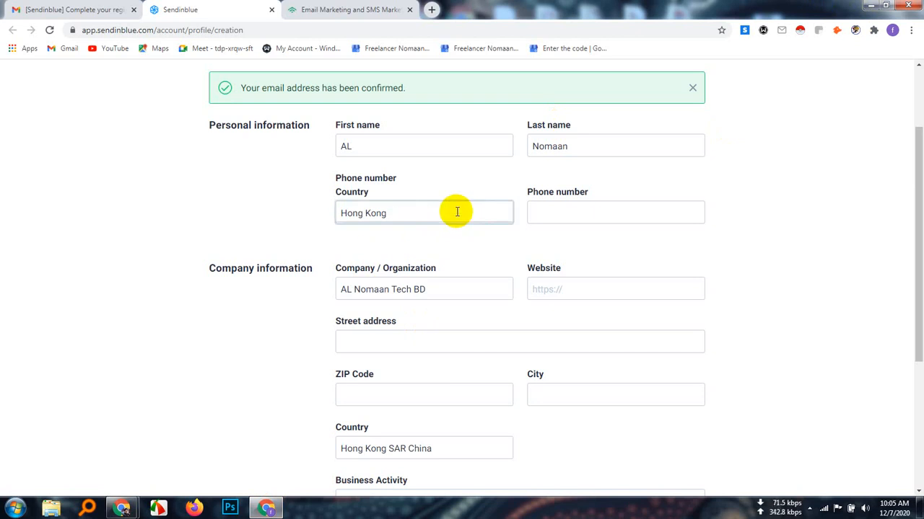
pyautogui.press('BackSpace')
pyautogui.press('BackSpace')
pyautogui.press('BackSpace')
pyautogui.press('BackSpace')
pyautogui.press('BackSpace')
pyautogui.press('BackSpace')
pyautogui.press('BackSpace')
pyautogui.press('BackSpace')
pyautogui.press('BackSpace')
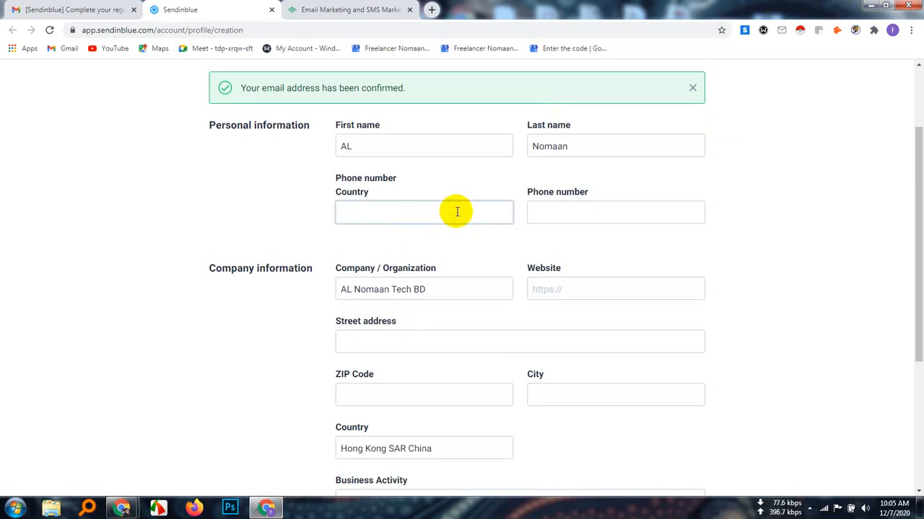
pyautogui.write('Ban')
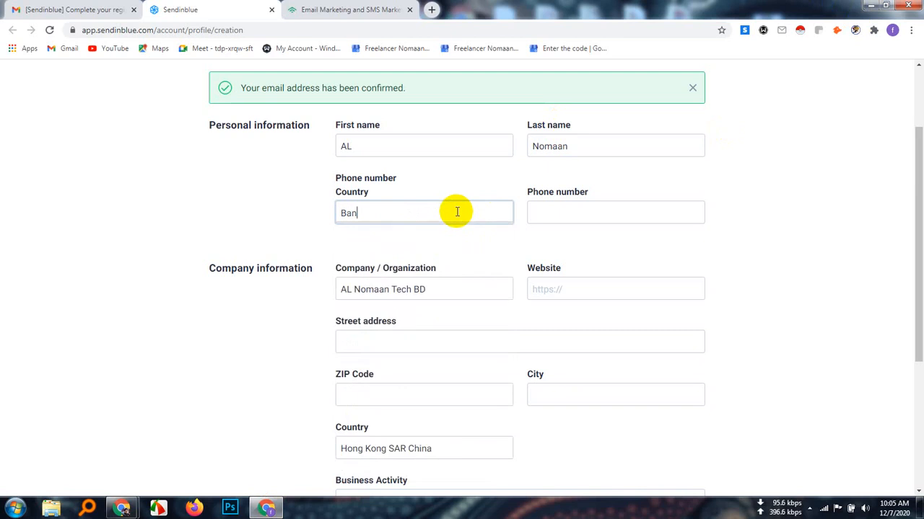
pyautogui.press('BackSpace')
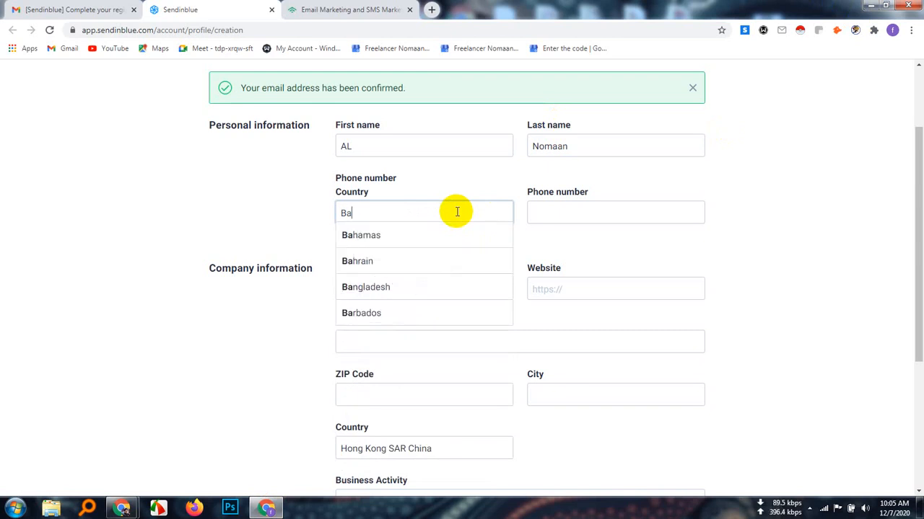
pyautogui.click(406, 288)
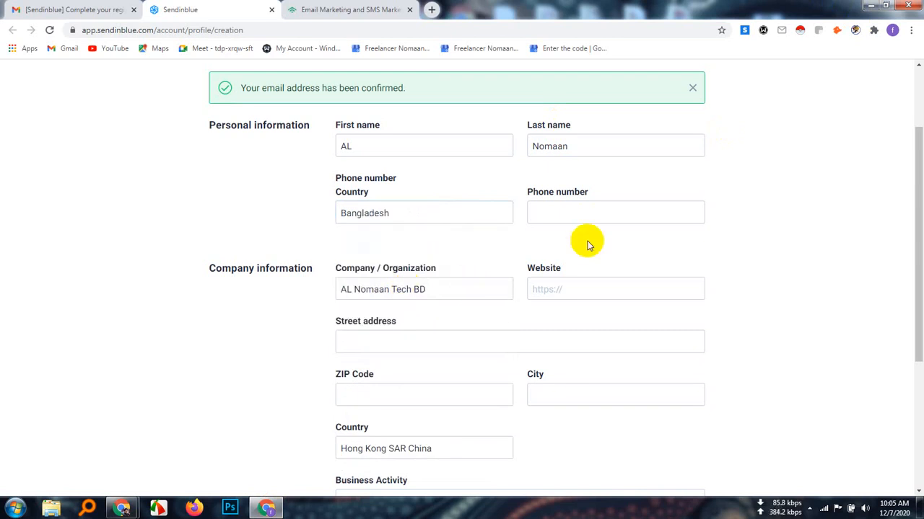
pyautogui.click(561, 210)
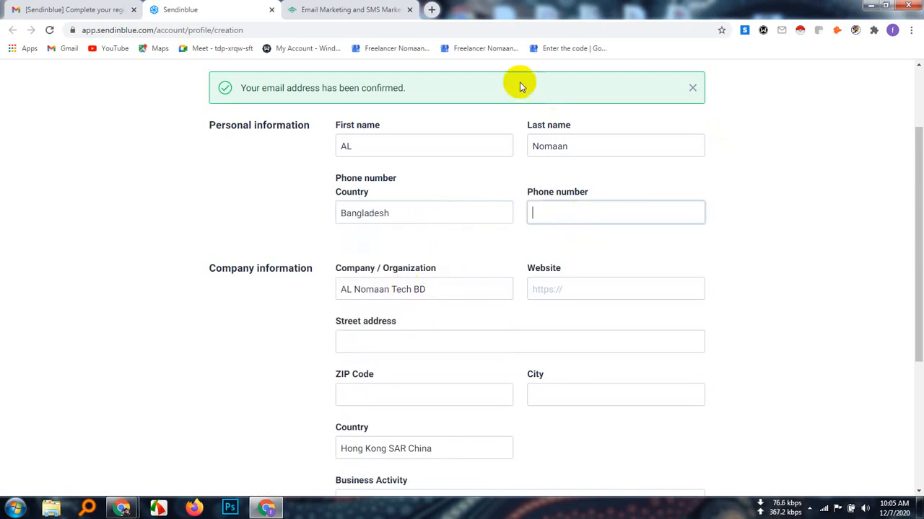
# Search Google for "contacts+ for gmail" in a new tab, open its Chrome Web Store page separately, and look over the extension's overview
pyautogui.click(431, 10)
pyautogui.write('co')
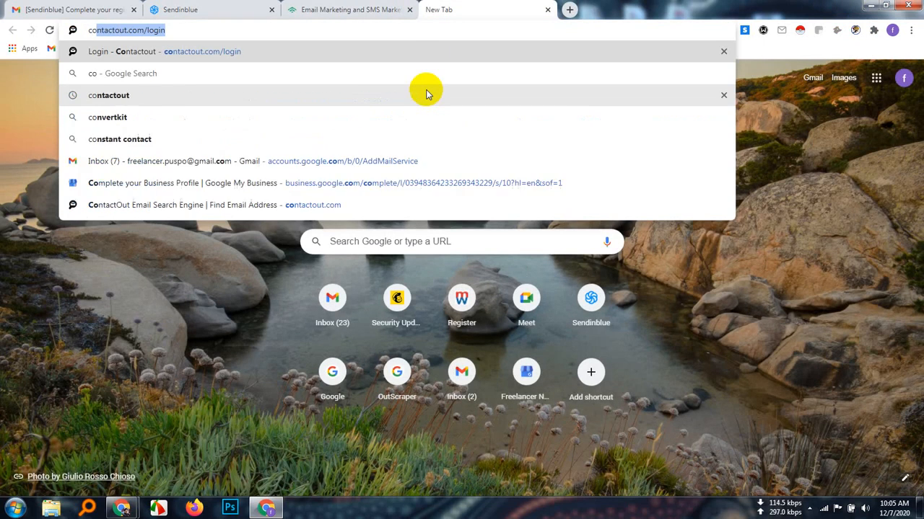
pyautogui.write('ntact')
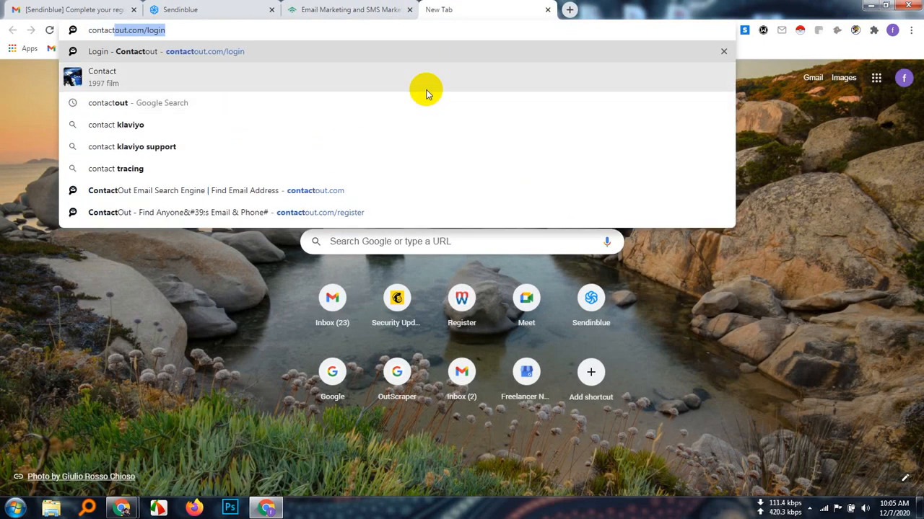
pyautogui.write('+ for')
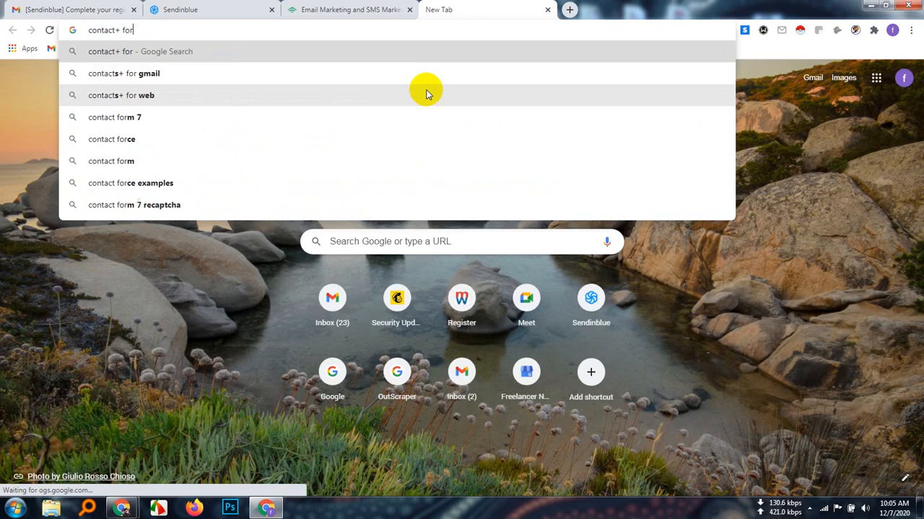
pyautogui.click(169, 73)
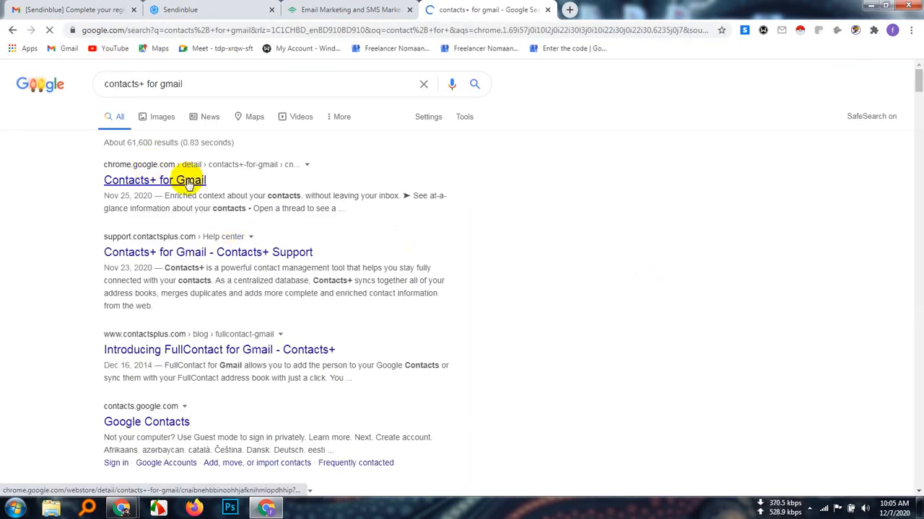
pyautogui.rightClick(155, 179)
pyautogui.click(209, 184)
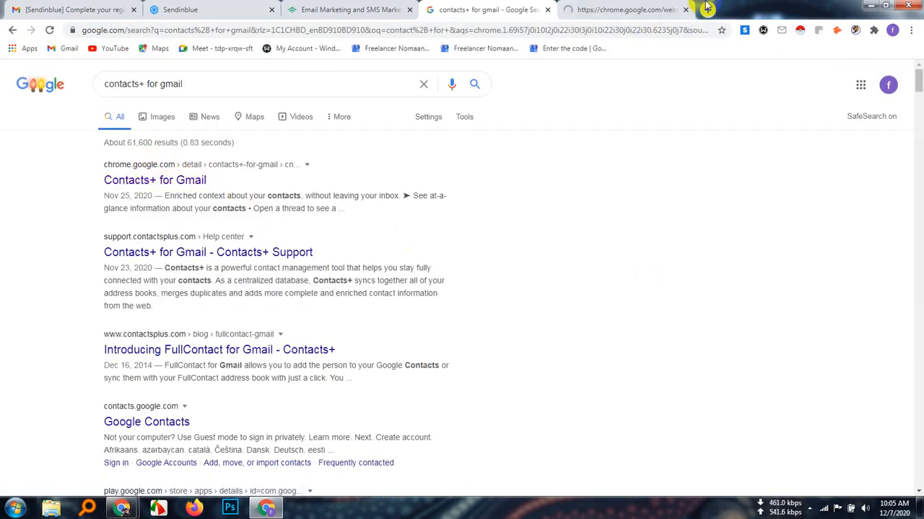
pyautogui.click(638, 4)
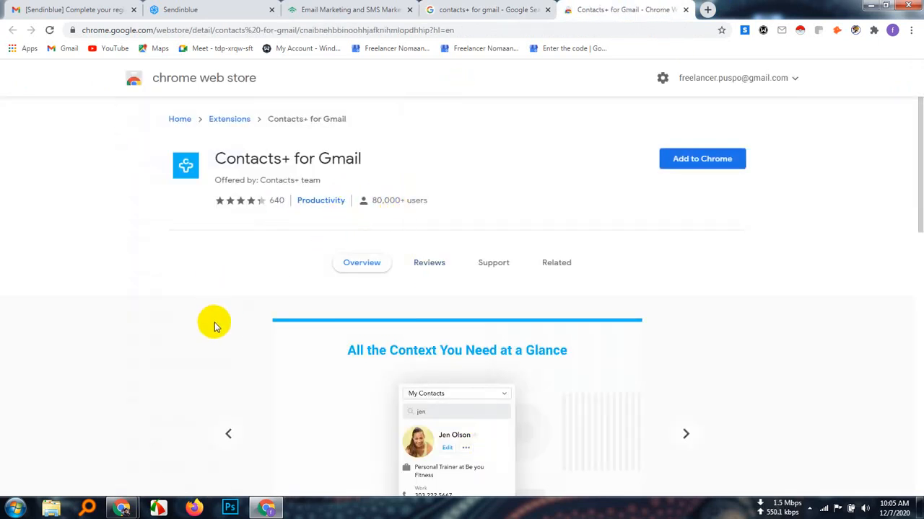
pyautogui.scroll(-2, 485, 439)
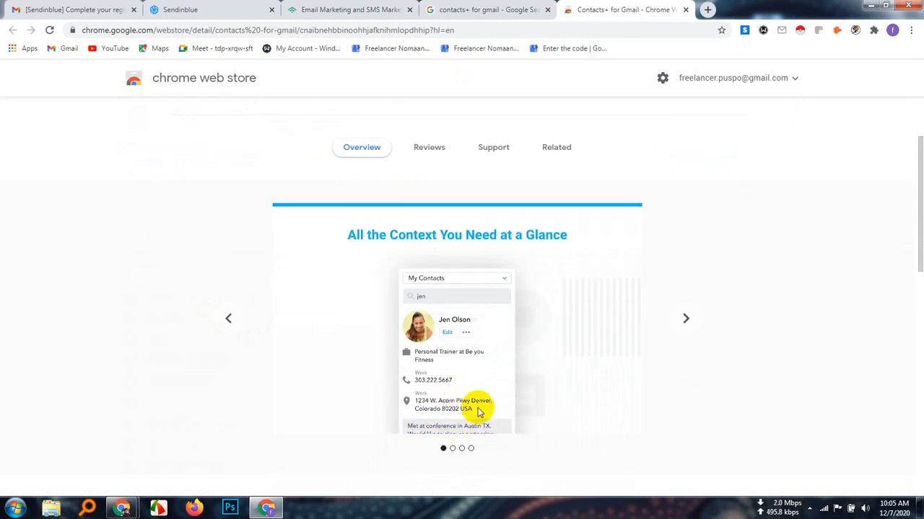
pyautogui.scroll(-5, 480, 411)
pyautogui.scroll(5, 474, 406)
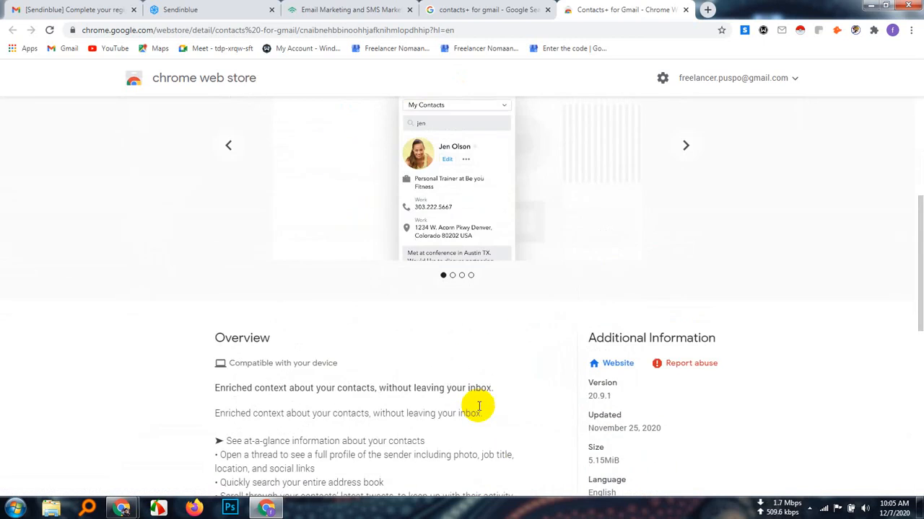
pyautogui.scroll(2, 479, 407)
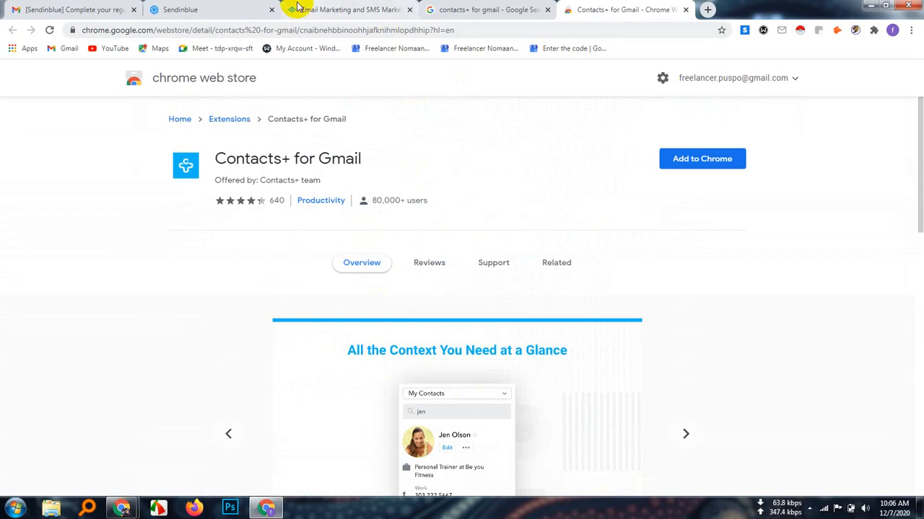
# Return to the Sendinblue profile form and fill in the account holder's phone number and the company's website address
pyautogui.click(228, 5)
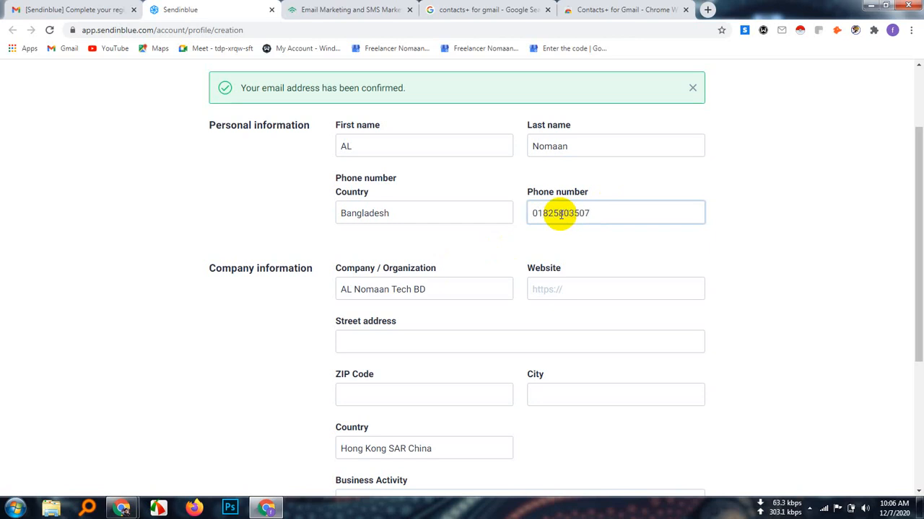
pyautogui.click(579, 288)
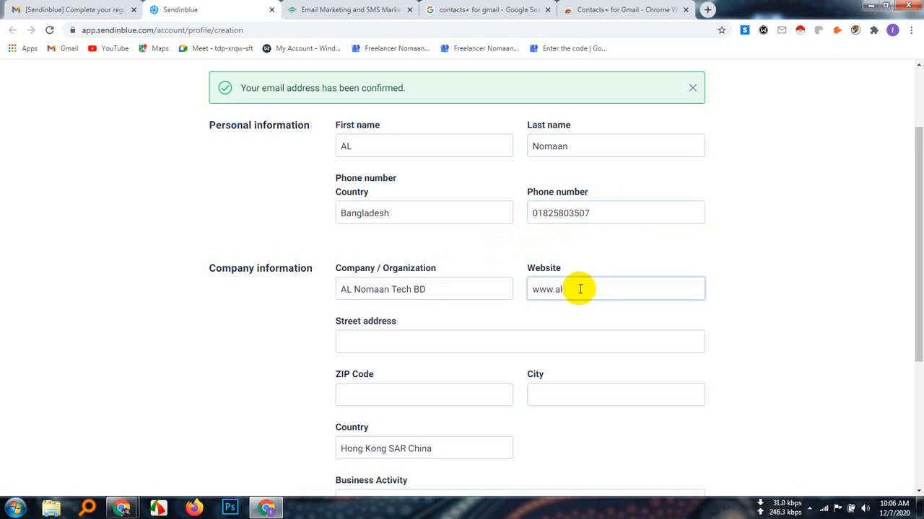
pyautogui.write('maan.com')
# Fill in the company's street address in the company information section
pyautogui.click(360, 346)
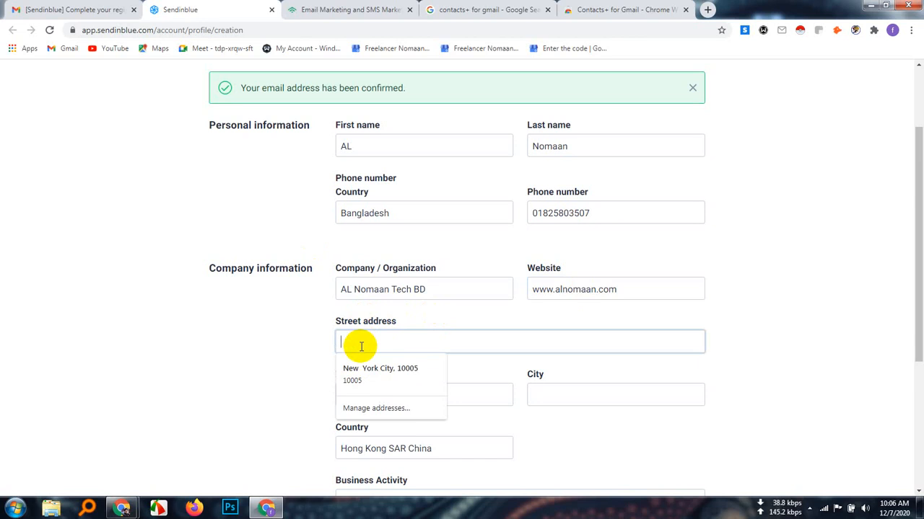
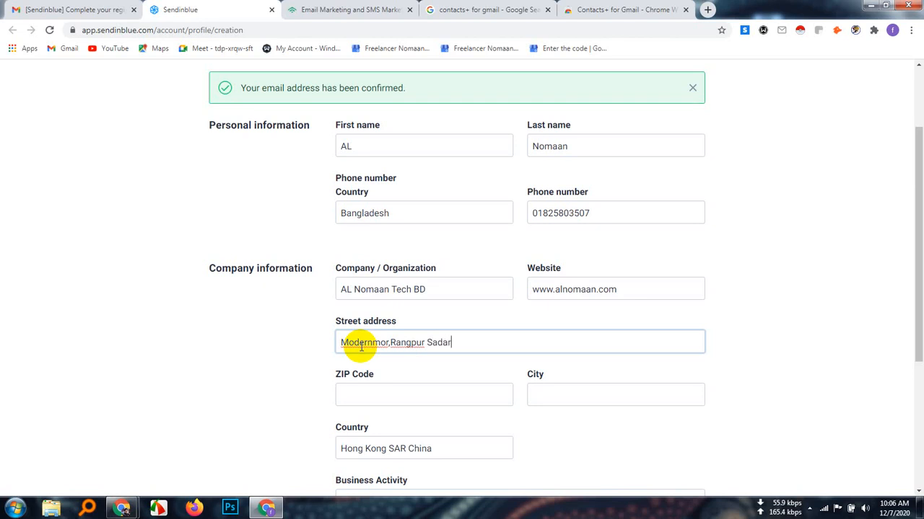
# Fill in the ZIP code and city of the company's address
pyautogui.click(346, 395)
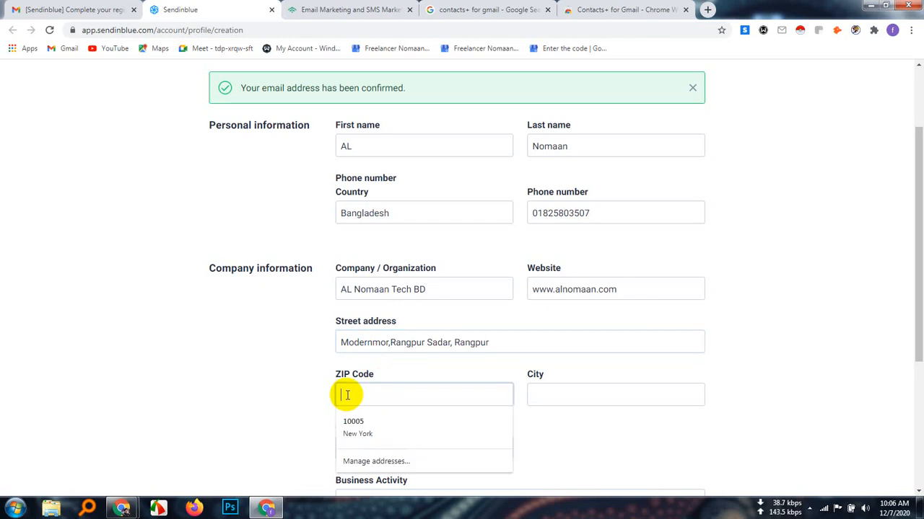
pyautogui.write('5404')
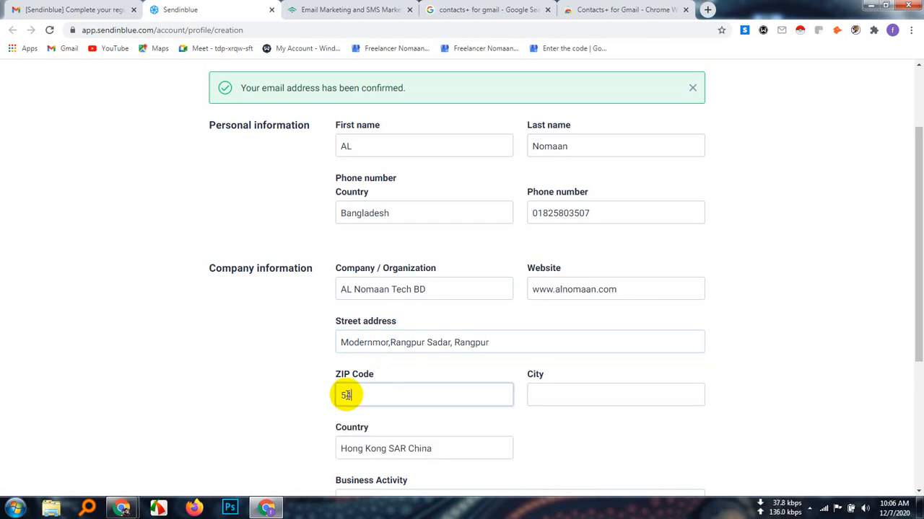
pyautogui.click(553, 387)
pyautogui.write('Rangpur')
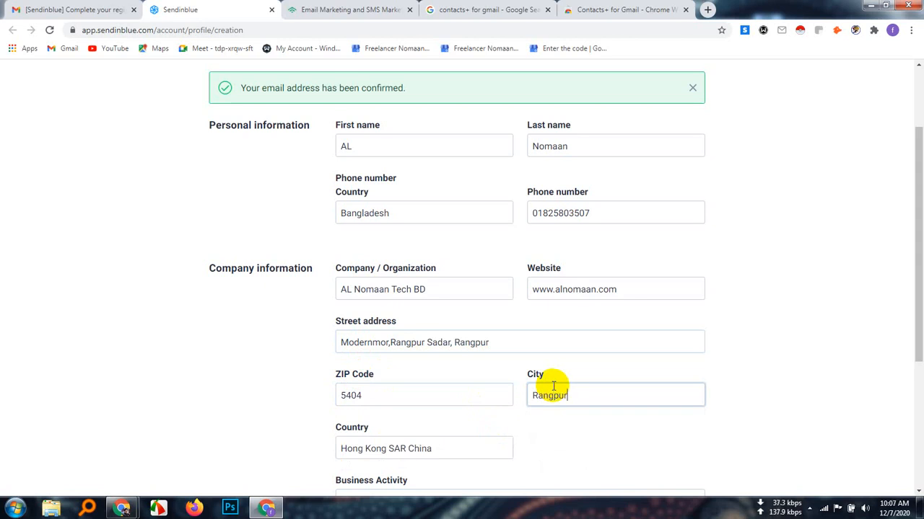
# Set the business activity to Marketing services and the company size to 11-50 employees
pyautogui.scroll(-2, 542, 393)
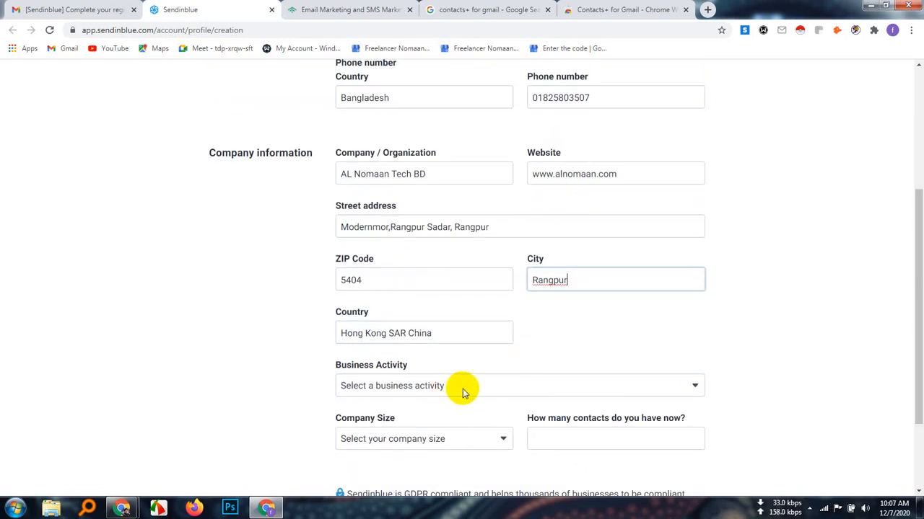
pyautogui.click(587, 391)
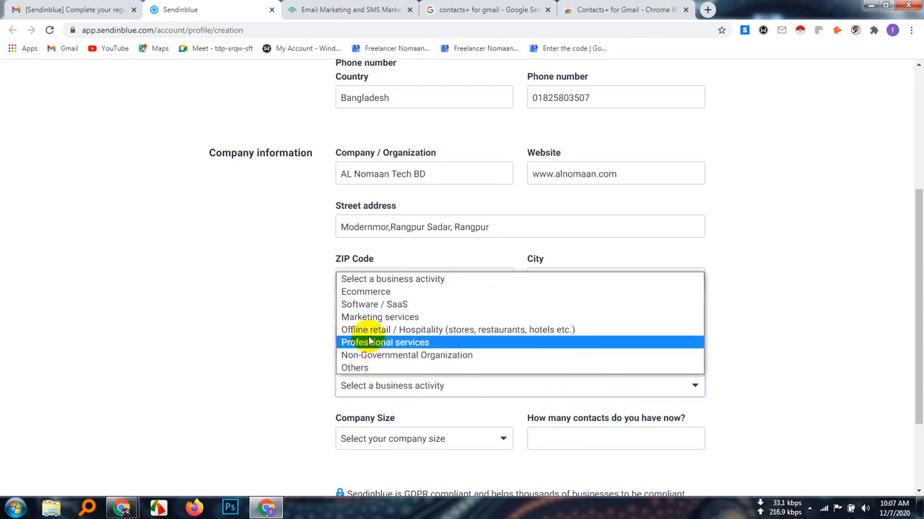
pyautogui.click(383, 318)
pyautogui.scroll(-1, 464, 344)
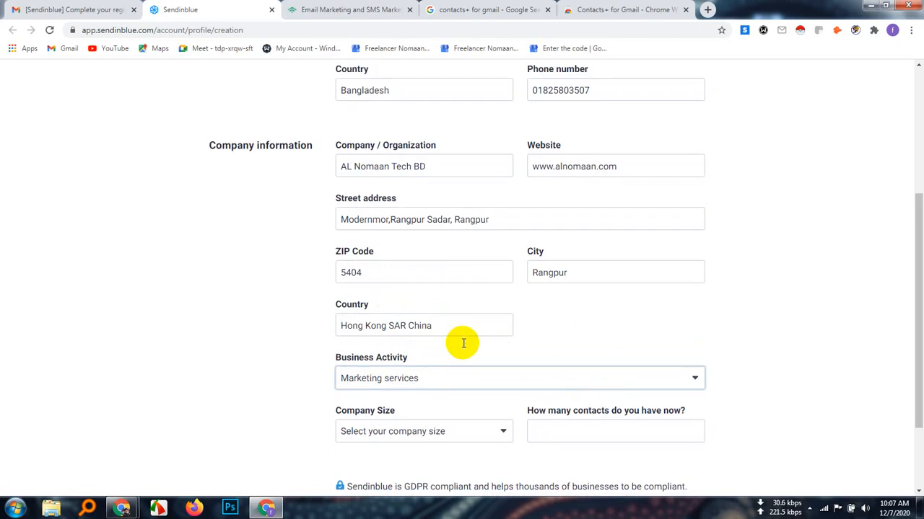
pyautogui.scroll(-1, 464, 344)
pyautogui.click(503, 323)
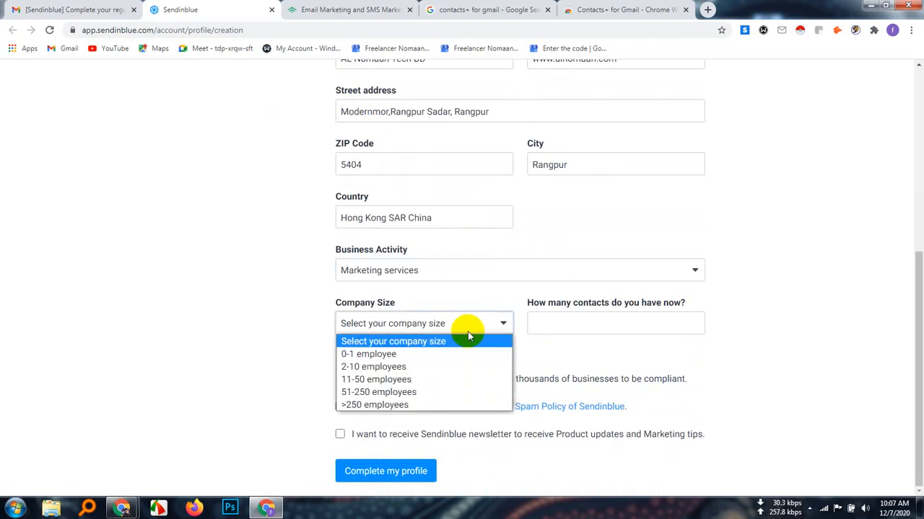
pyautogui.click(390, 379)
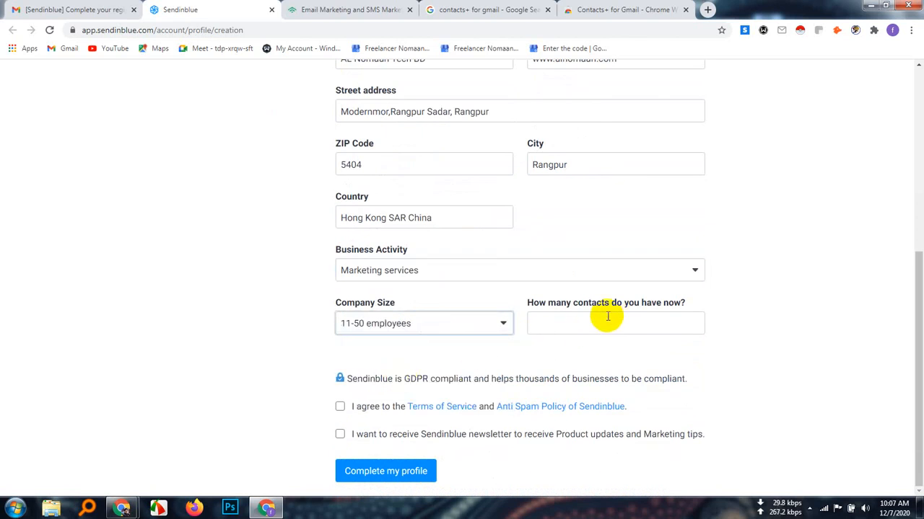
# Enter 900000 as the current number of contacts, and accept both the terms and anti-spam policy and the newsletter option
pyautogui.click(572, 326)
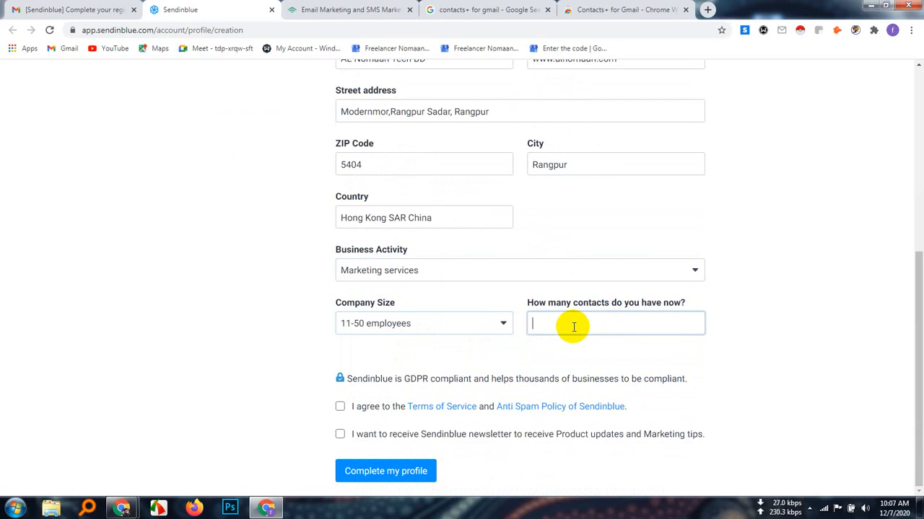
pyautogui.write('900000')
pyautogui.click(340, 407)
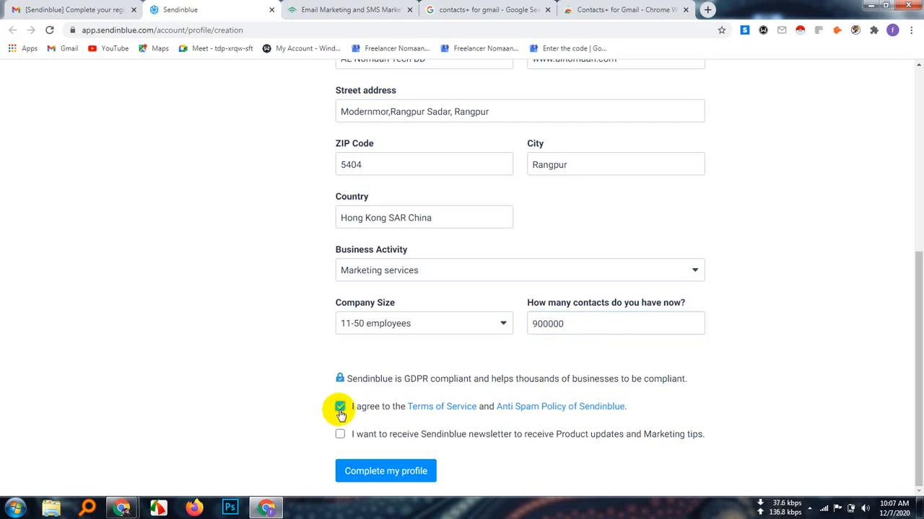
pyautogui.click(340, 436)
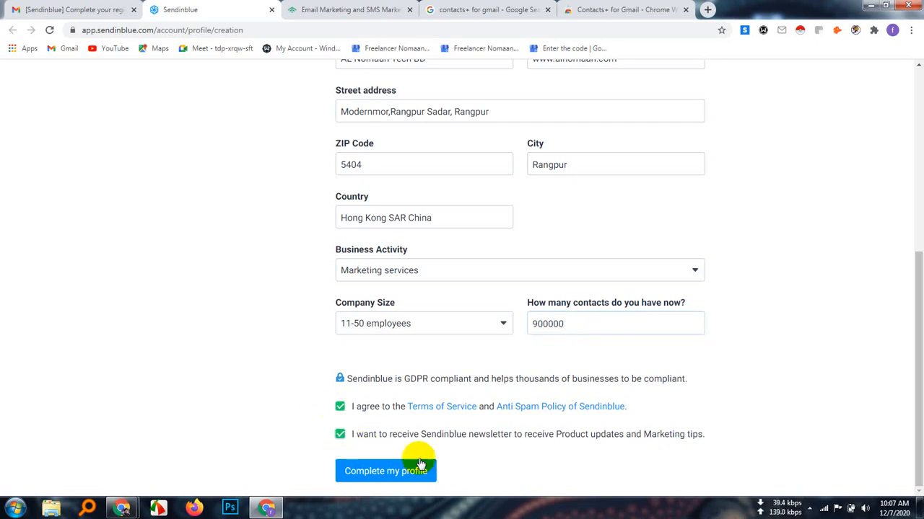
# Review the entries in the Sendinblue profile form and submit it to complete the profile
pyautogui.scroll(5, 499, 344)
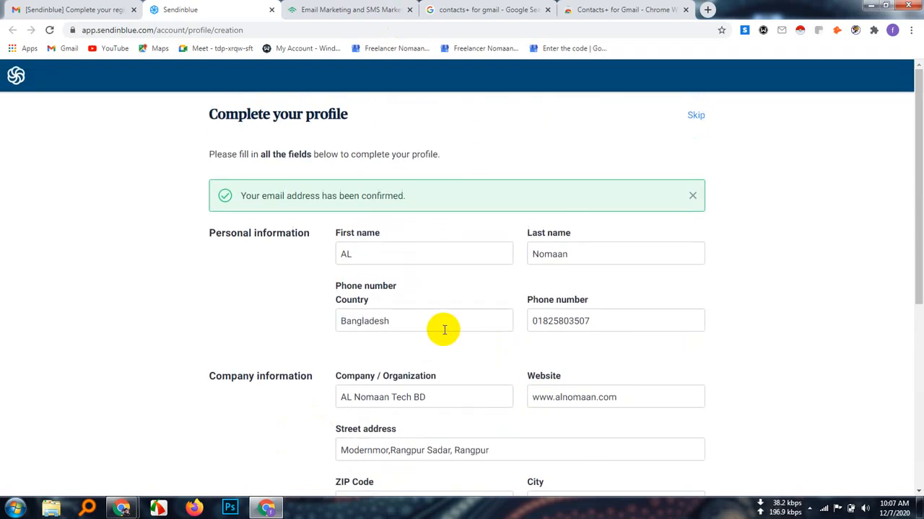
pyautogui.scroll(-5, 496, 360)
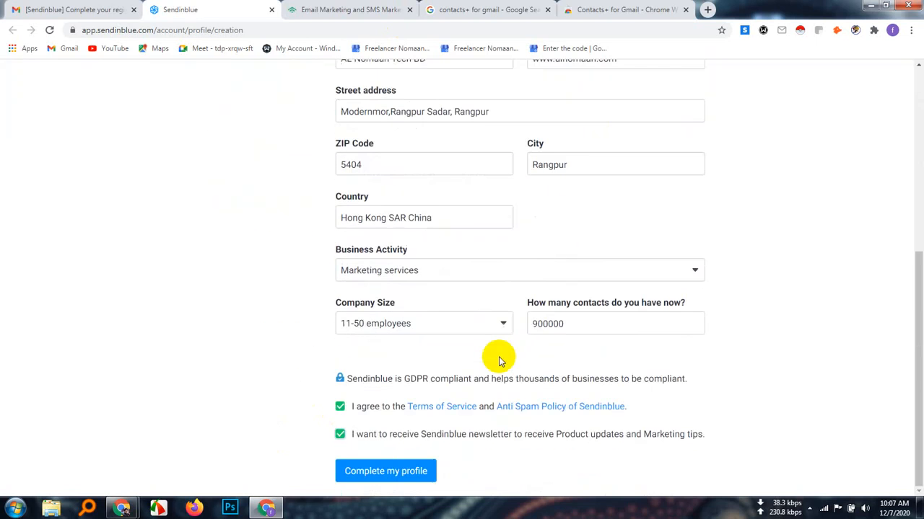
pyautogui.click(409, 475)
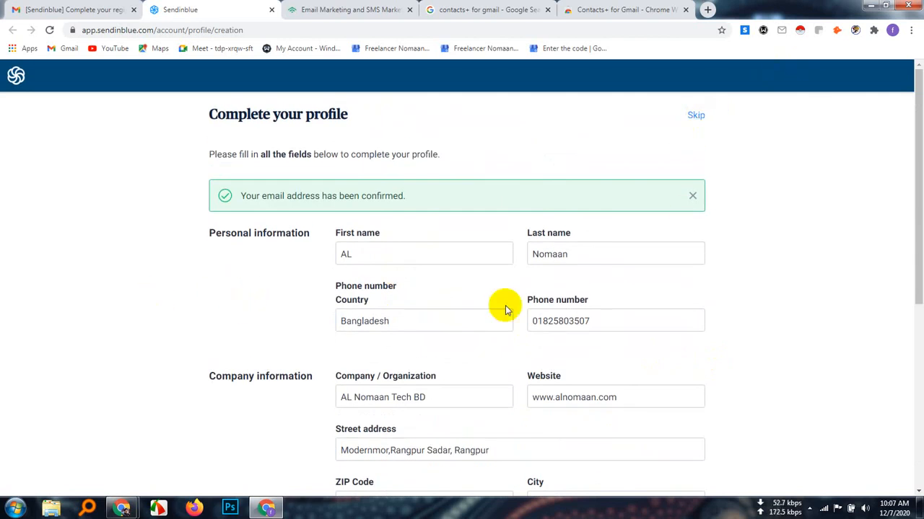
pyautogui.scroll(-5, 452, 330)
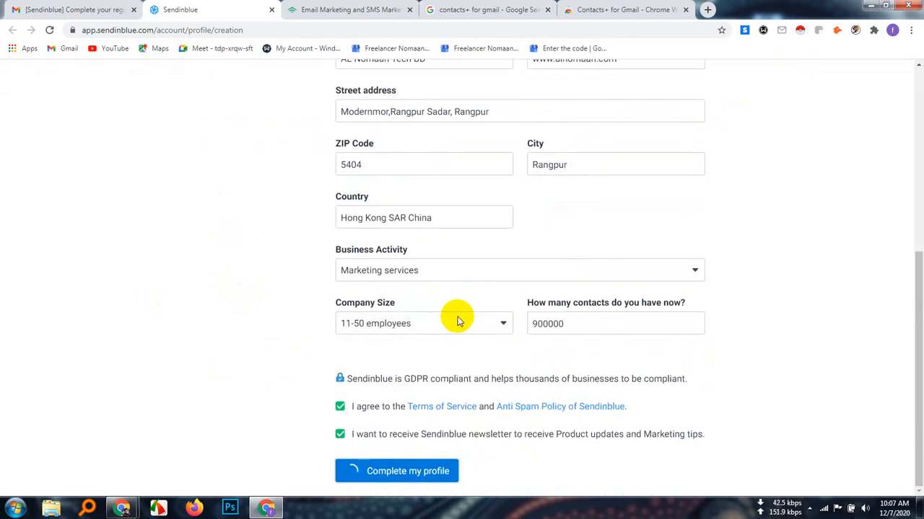
# Switch to the Klaviyo website, look over its home page and open the pricing page
pyautogui.click(310, 9)
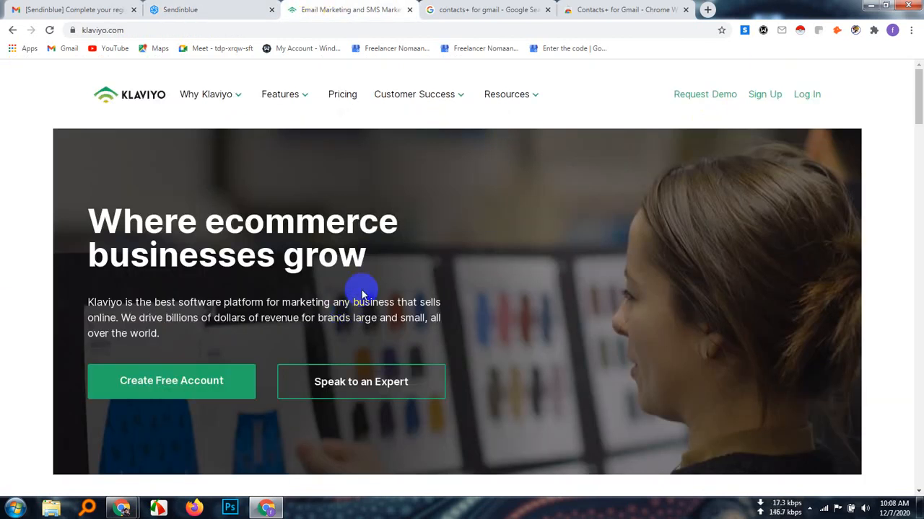
pyautogui.scroll(-3, 363, 292)
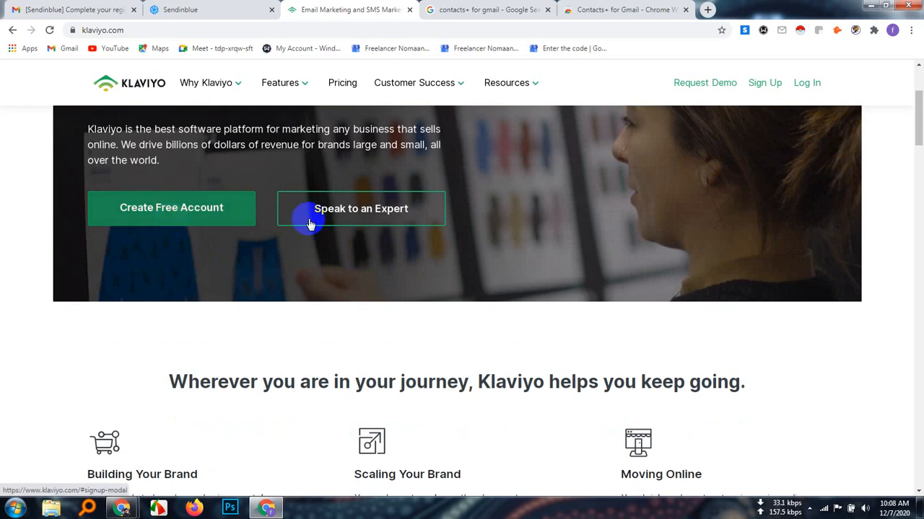
pyautogui.scroll(3, 419, 231)
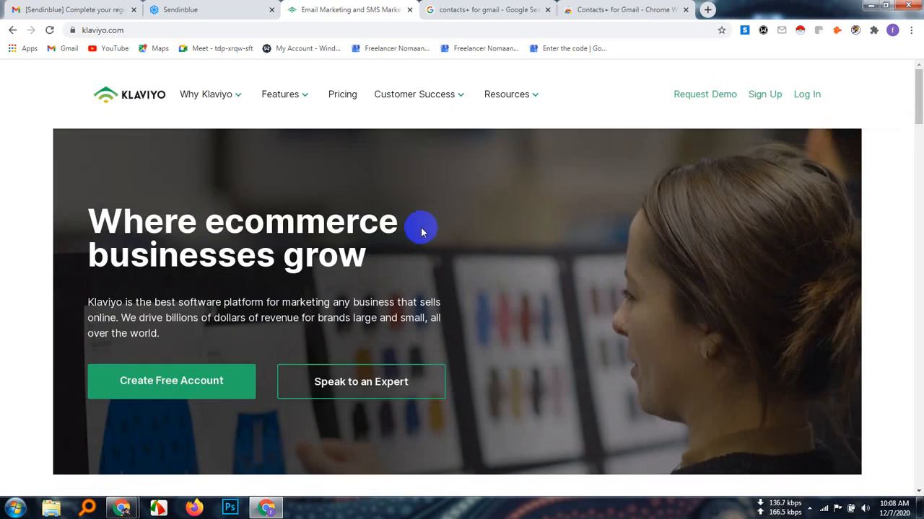
pyautogui.moveTo(544, 114)
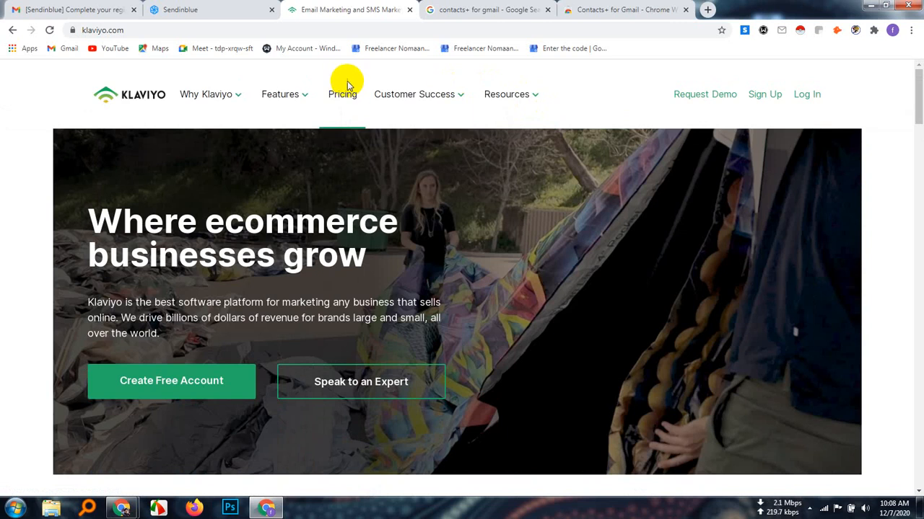
pyautogui.click(345, 103)
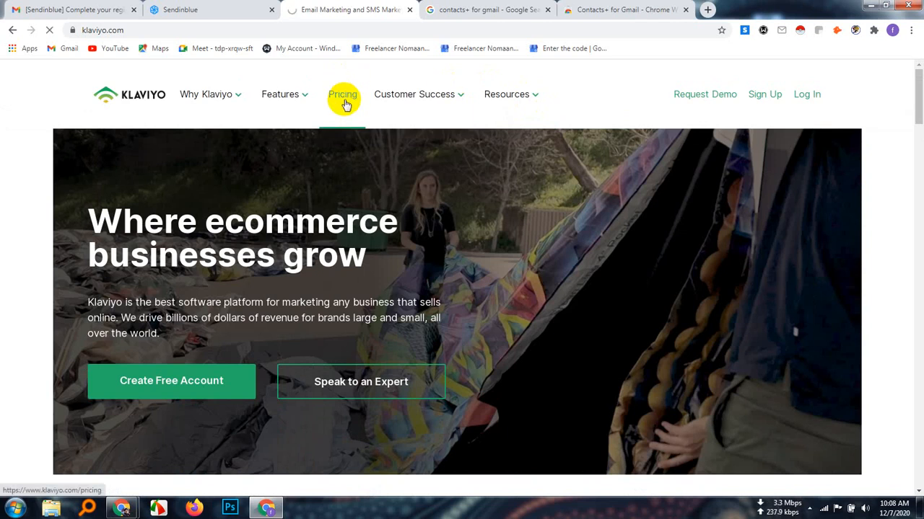
# Calculate Klaviyo's estimated email price for 1000 contacts
pyautogui.scroll(-2, 374, 284)
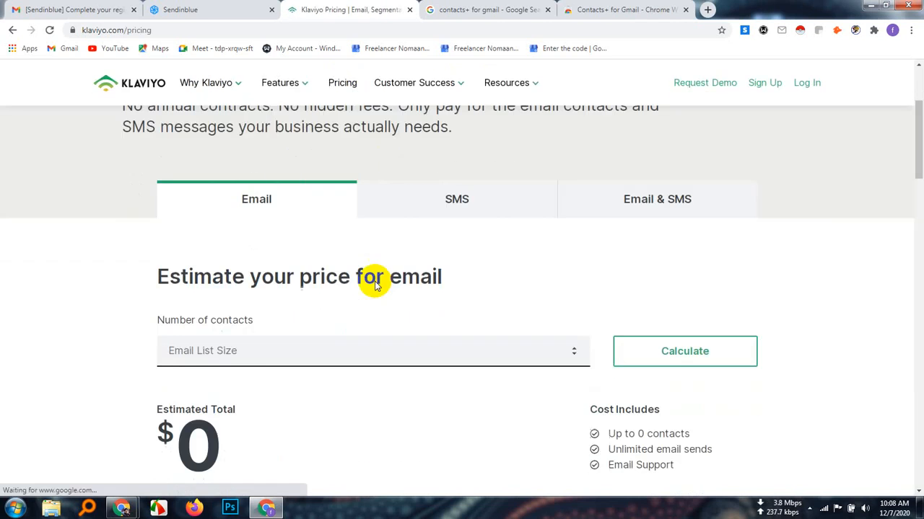
pyautogui.scroll(-2, 374, 284)
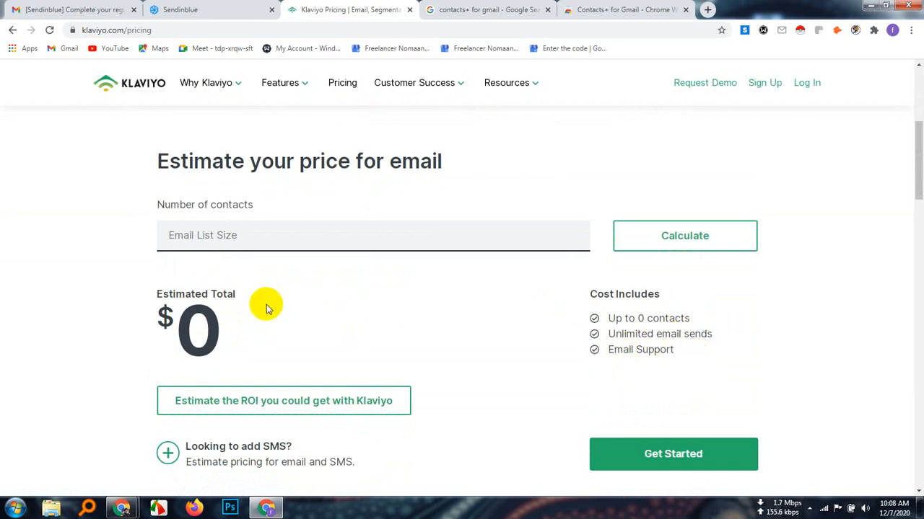
pyautogui.scroll(-2, 509, 310)
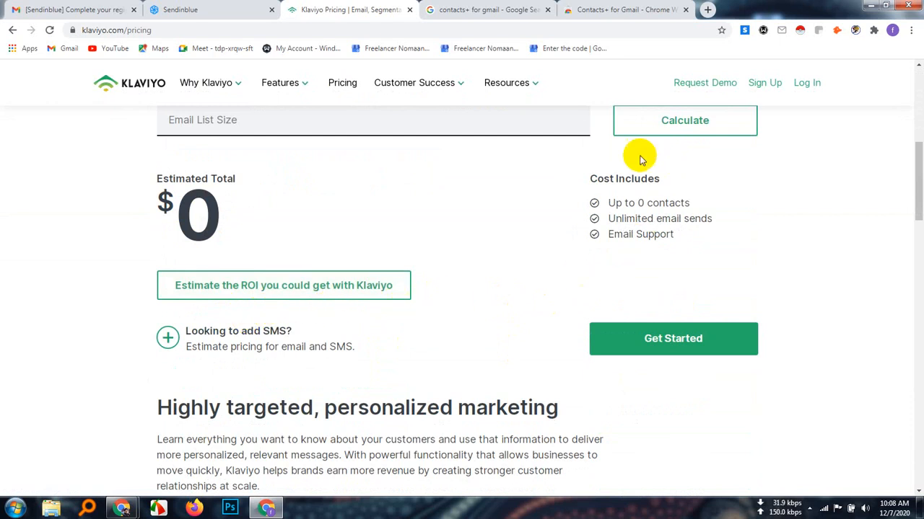
pyautogui.scroll(1, 627, 229)
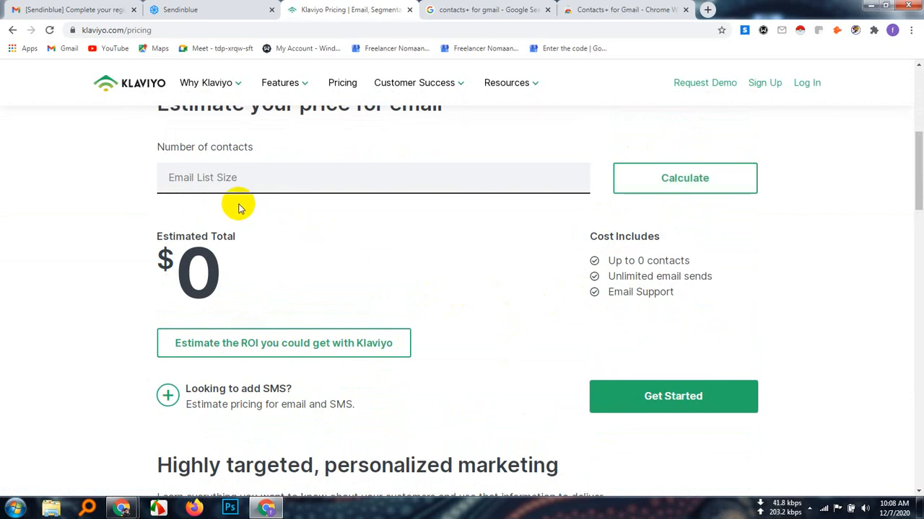
pyautogui.click(201, 181)
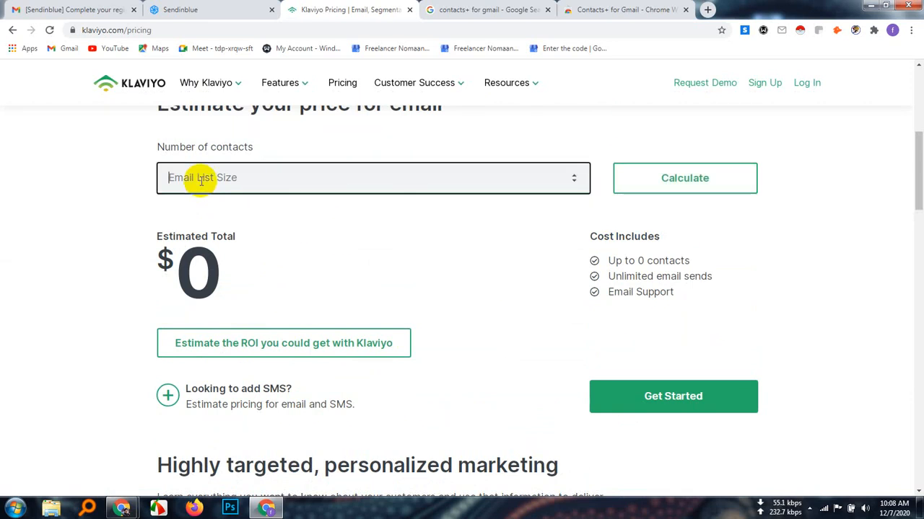
pyautogui.write('100')
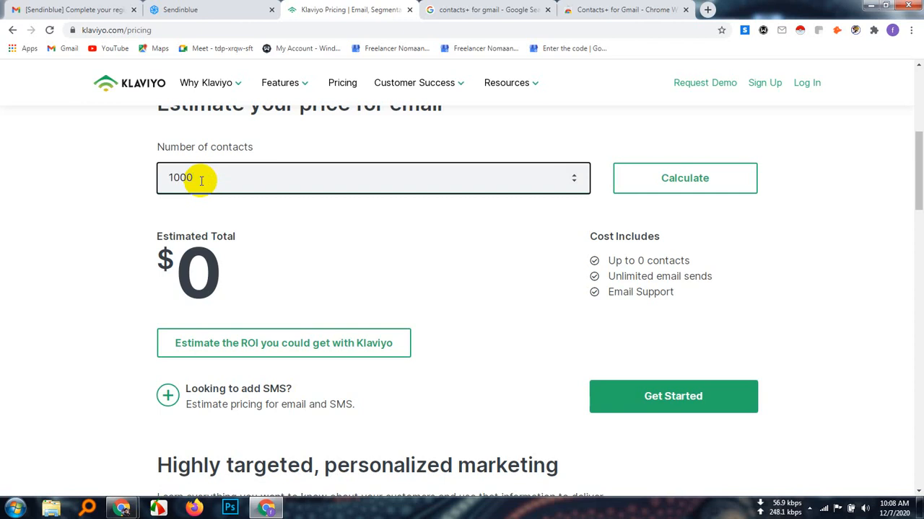
pyautogui.write('0')
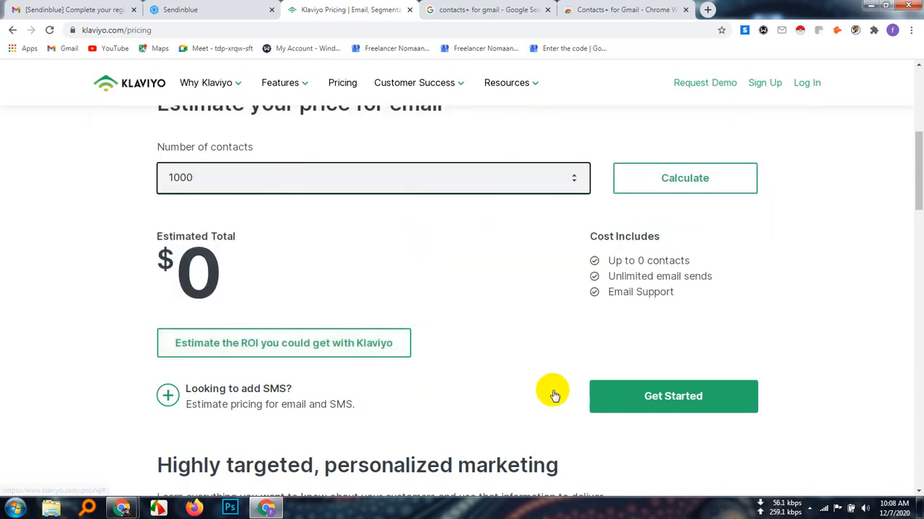
pyautogui.scroll(2, 577, 376)
pyautogui.click(713, 304)
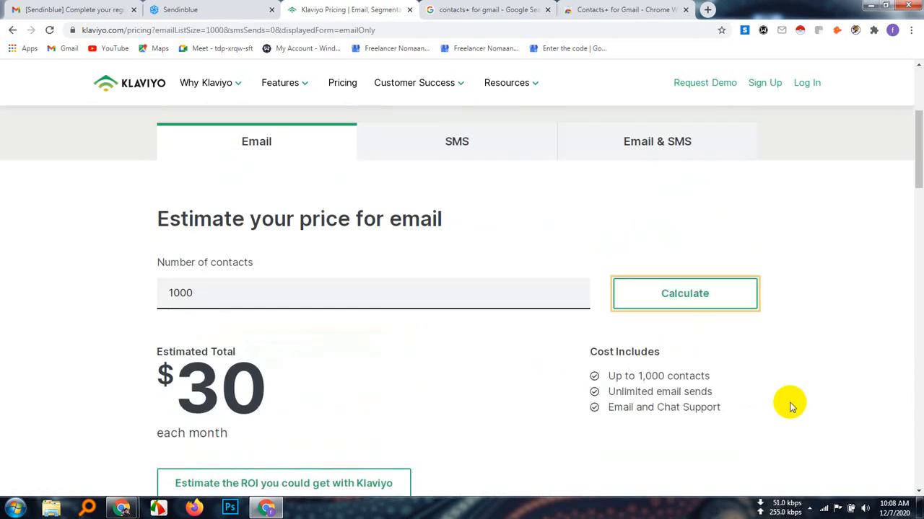
# Review the plan's cost details, and recalculate the email price for 100 contacts
pyautogui.scroll(-1, 790, 404)
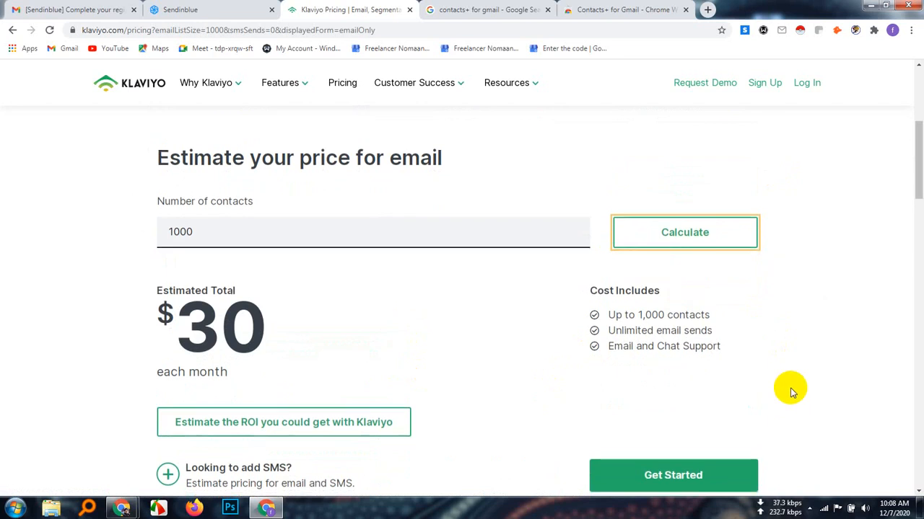
pyautogui.scroll(-1, 789, 387)
pyautogui.scroll(1, 789, 387)
pyautogui.click(236, 243)
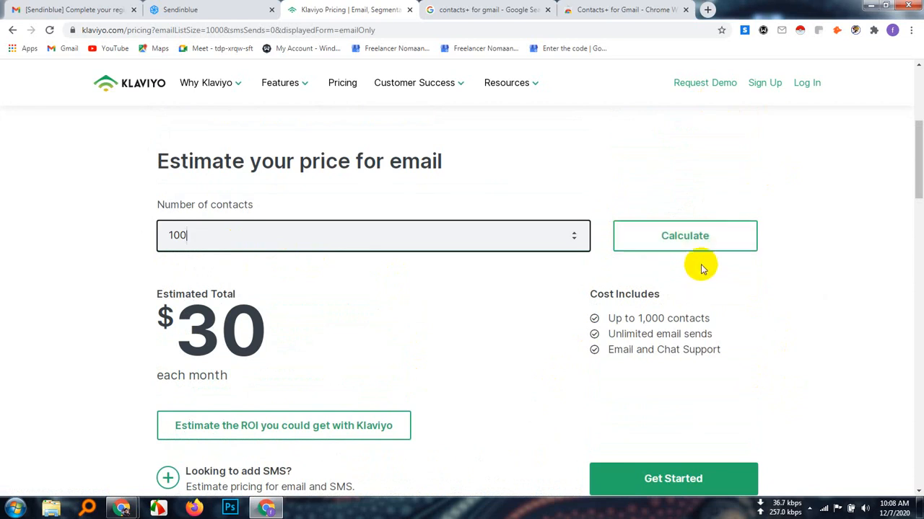
pyautogui.click(689, 242)
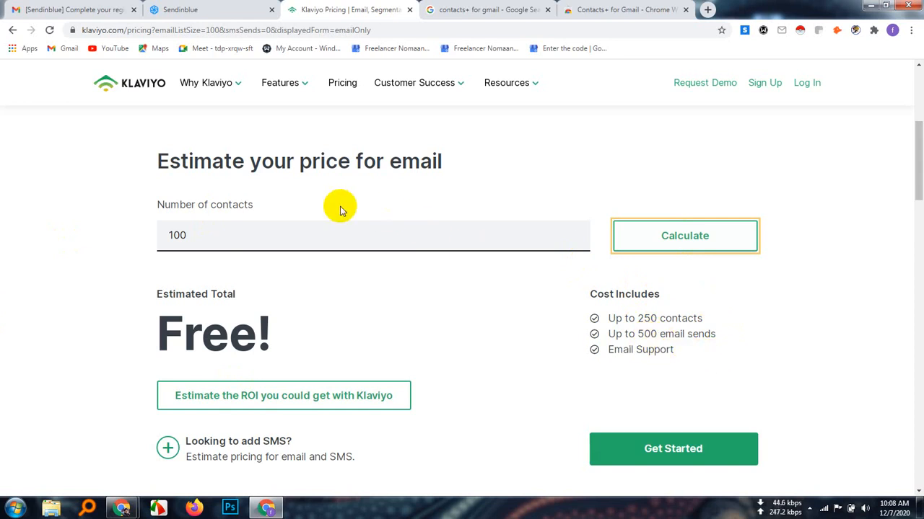
# Replace the number of contacts with 500 and recalculate the email price
pyautogui.click(215, 236)
pyautogui.press('BackSpace')
pyautogui.press('BackSpace')
pyautogui.press('BackSpace')
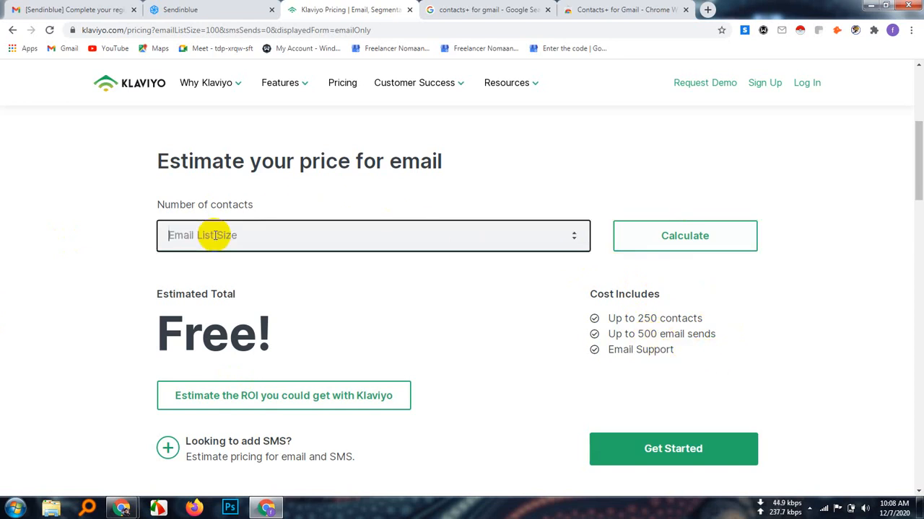
pyautogui.write('500')
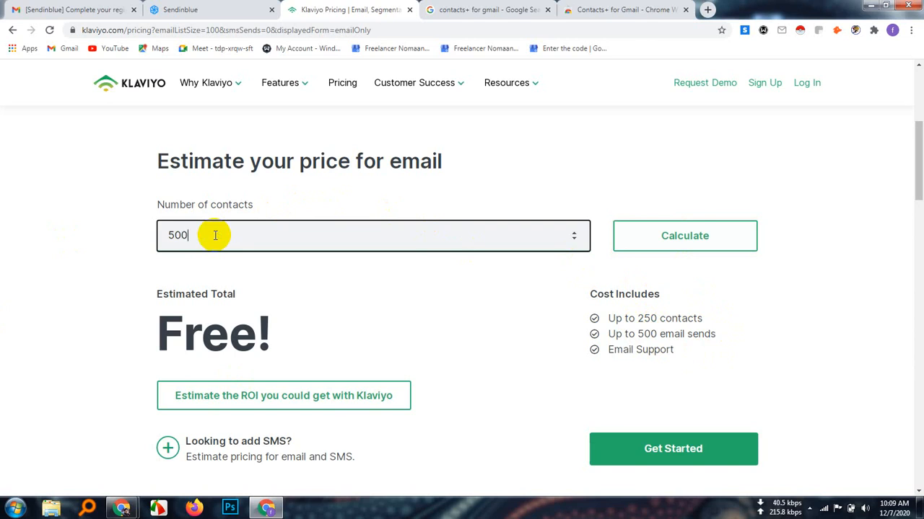
pyautogui.click(732, 234)
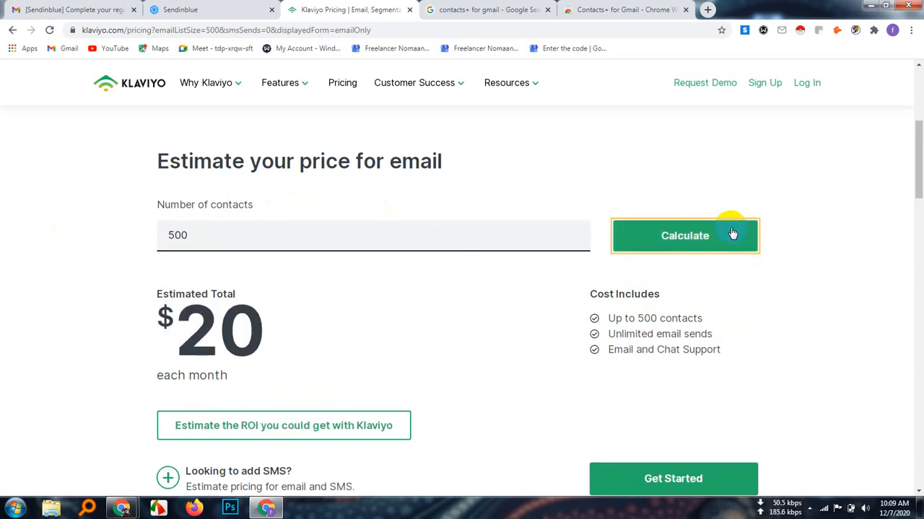
# Replace the number of contacts with 250 and recalculate the email price
pyautogui.click(199, 231)
pyautogui.press('BackSpace')
pyautogui.press('BackSpace')
pyautogui.press('BackSpace')
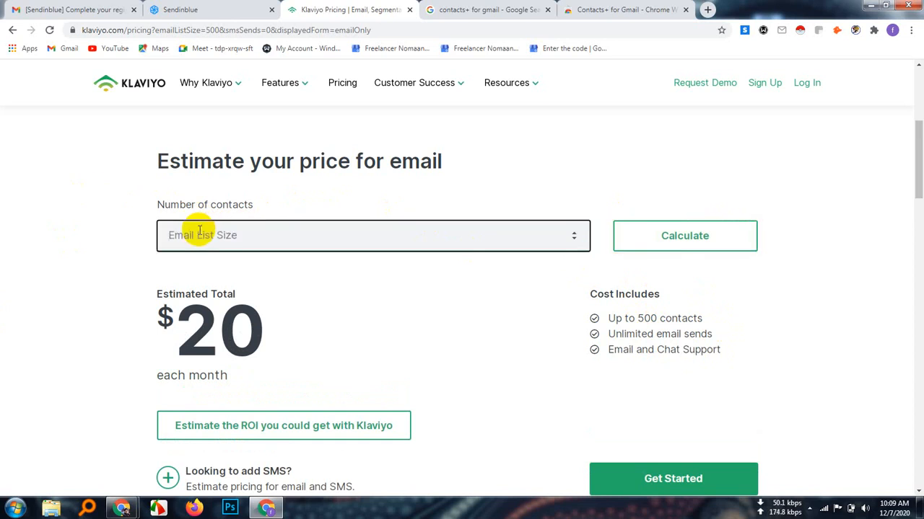
pyautogui.write('250')
pyautogui.click(684, 235)
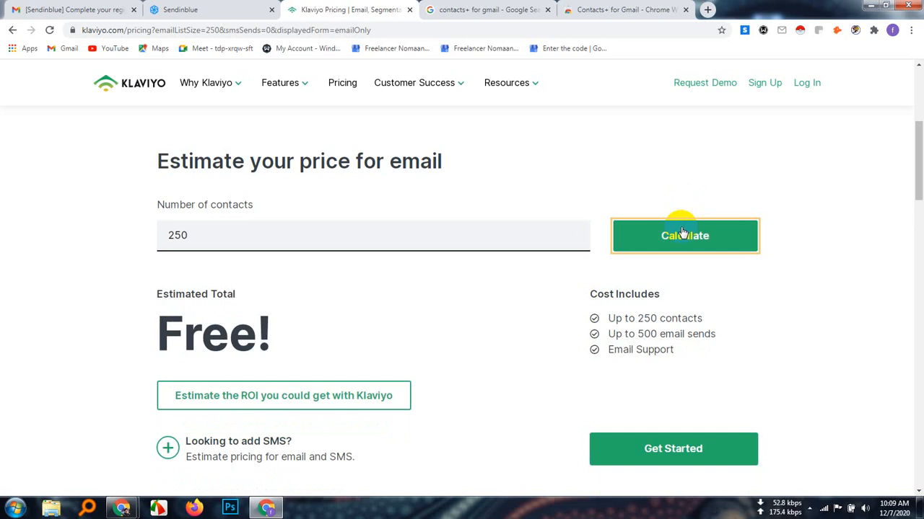
# Change the number of contacts to 251 and recalculate the email price
pyautogui.click(208, 235)
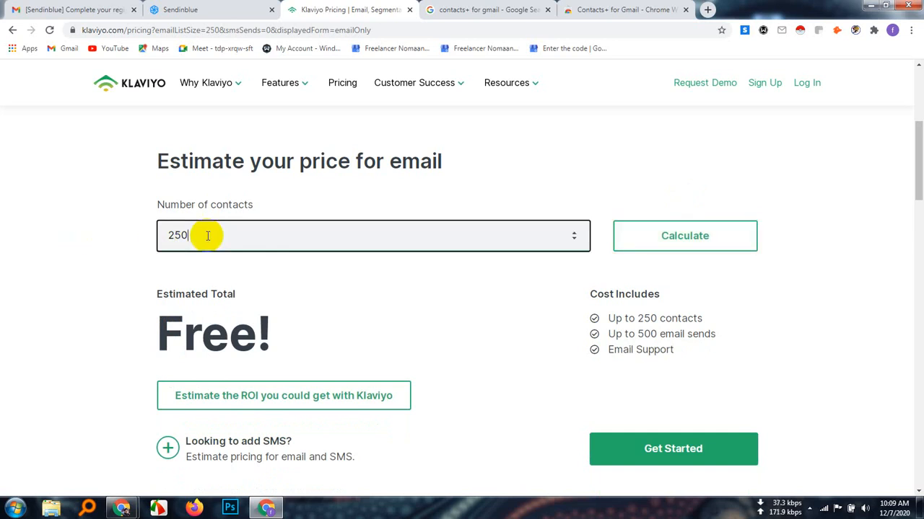
pyautogui.press('BackSpace')
pyautogui.write('1')
pyautogui.click(678, 232)
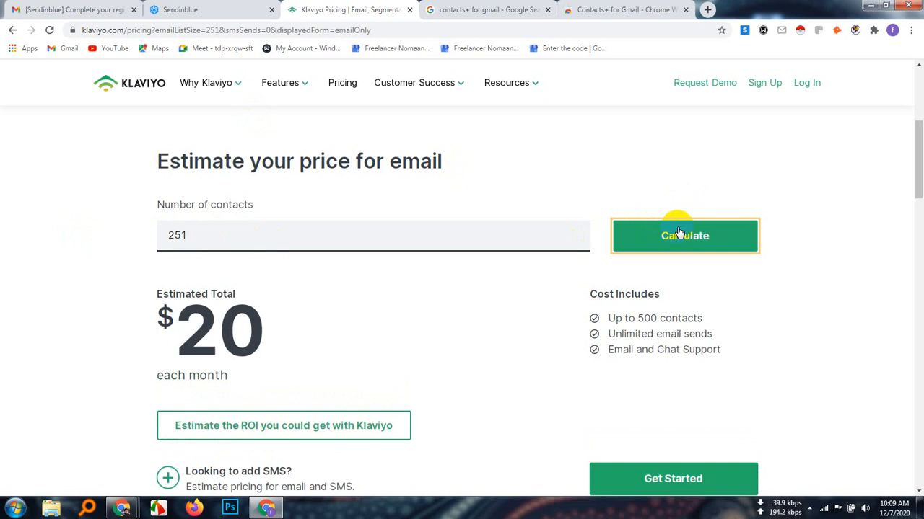
# Set the number of contacts back to 250 and calculate the email price again
pyautogui.click(213, 242)
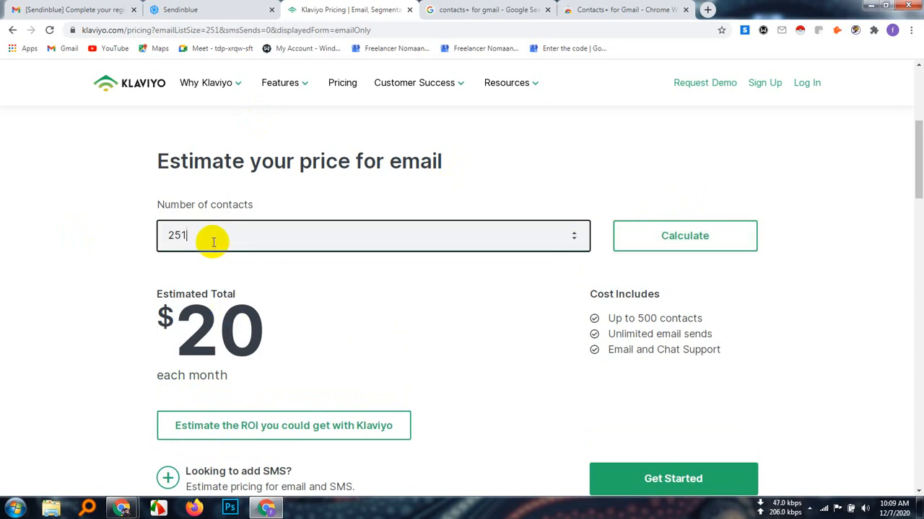
pyautogui.press('BackSpace')
pyautogui.write('0')
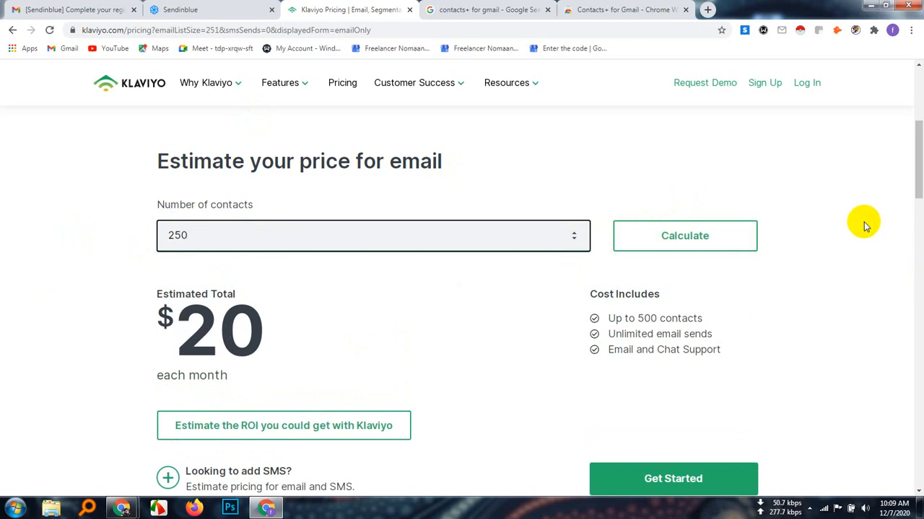
pyautogui.click(730, 241)
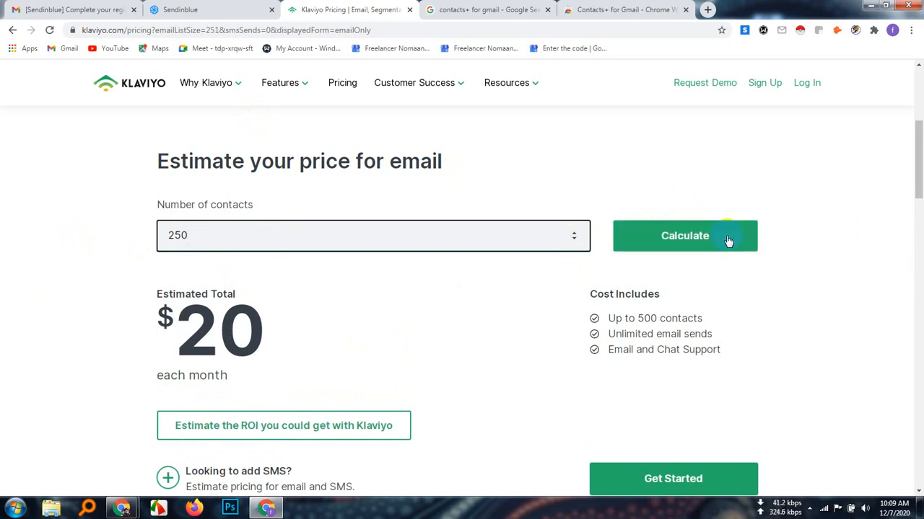
pyautogui.click(729, 241)
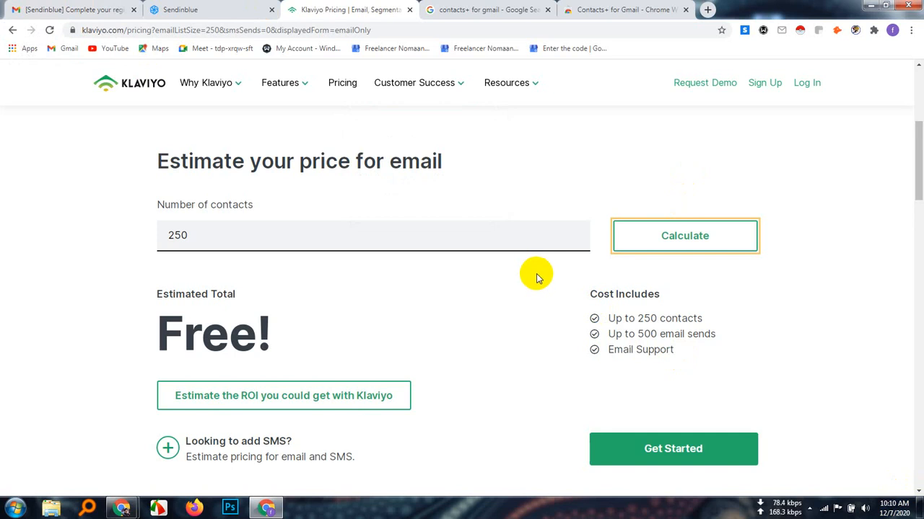
# Open Klaviyo's free account sign-up form and look through its fields down to the account creation option
pyautogui.scroll(2, 736, 253)
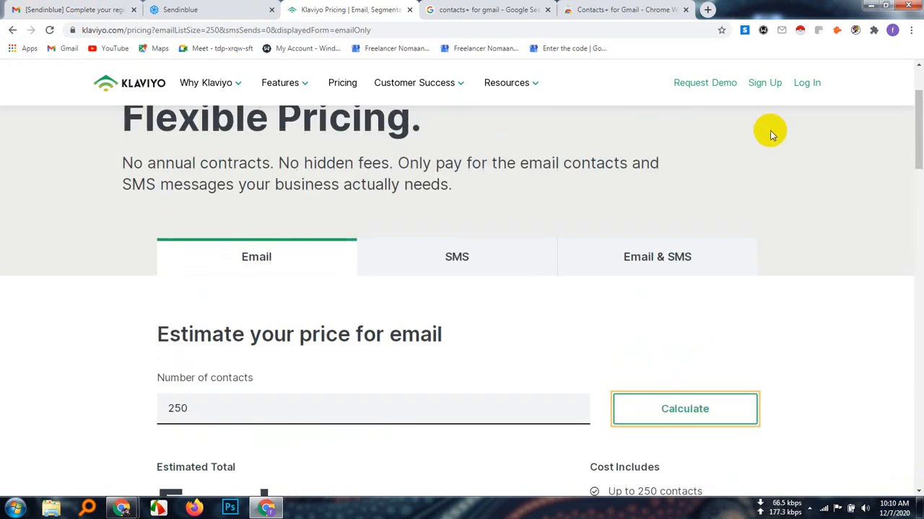
pyautogui.scroll(2, 771, 133)
pyautogui.click(763, 95)
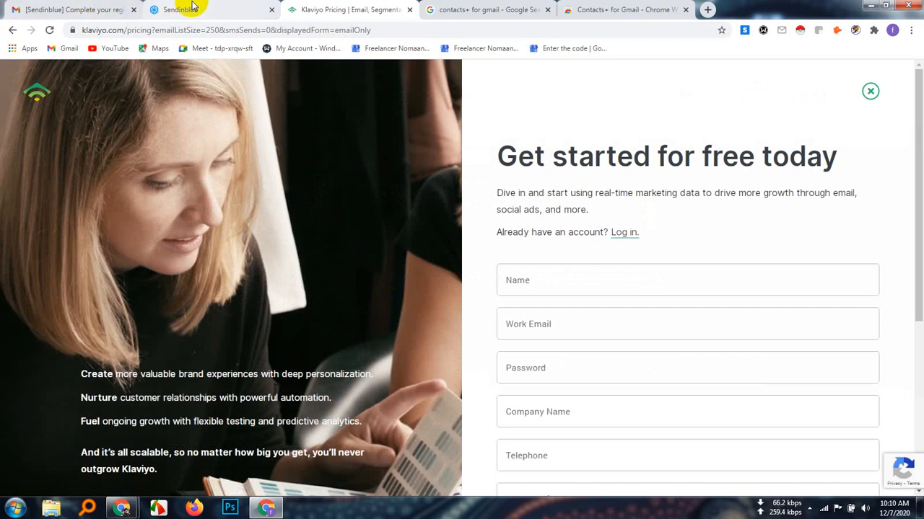
pyautogui.scroll(-4, 746, 414)
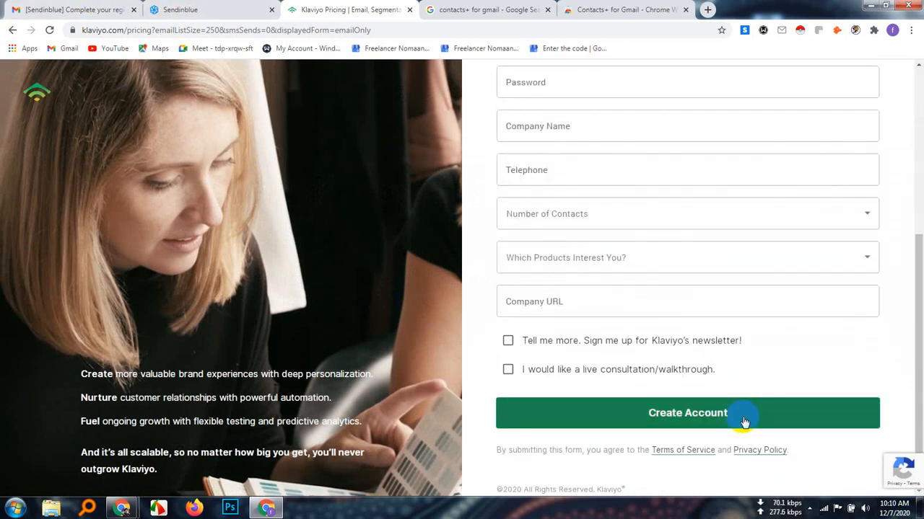
pyautogui.click(743, 418)
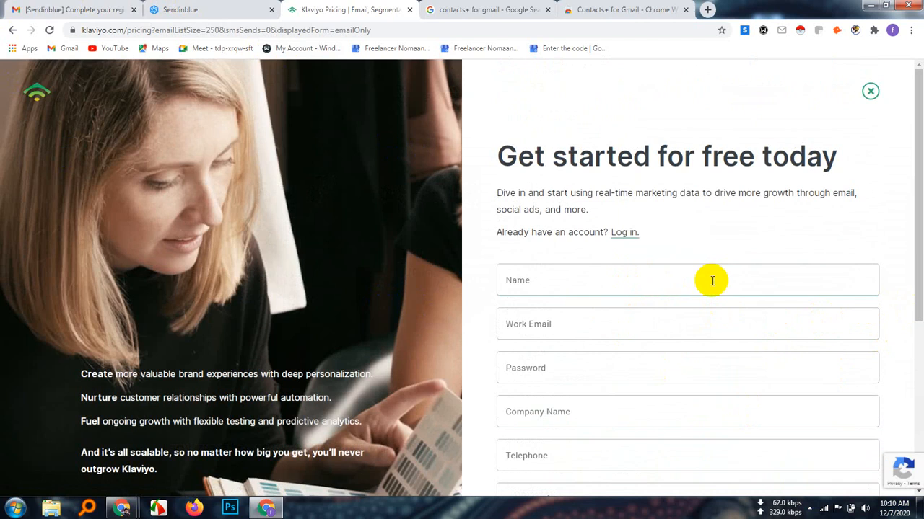
# Go back to the Sendinblue profile form and review its personal and company information fields
pyautogui.click(167, 9)
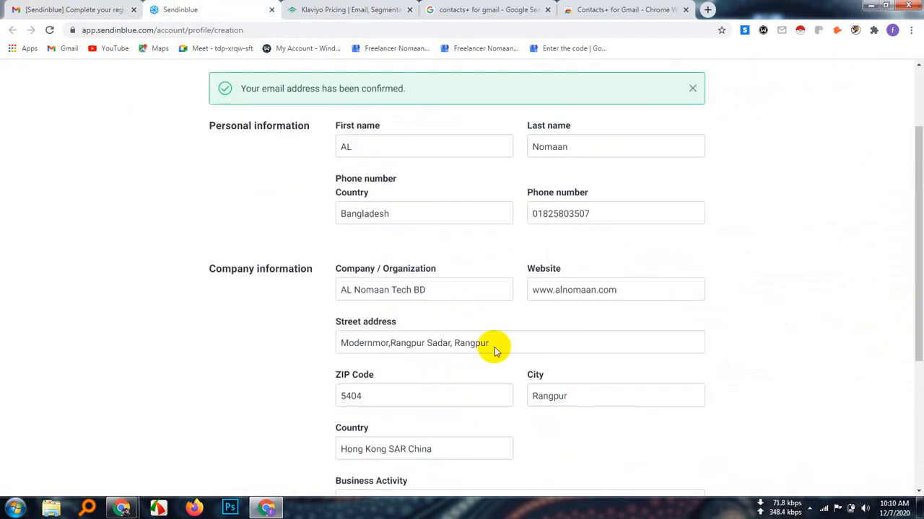
pyautogui.scroll(-5, 496, 344)
pyautogui.scroll(5, 495, 325)
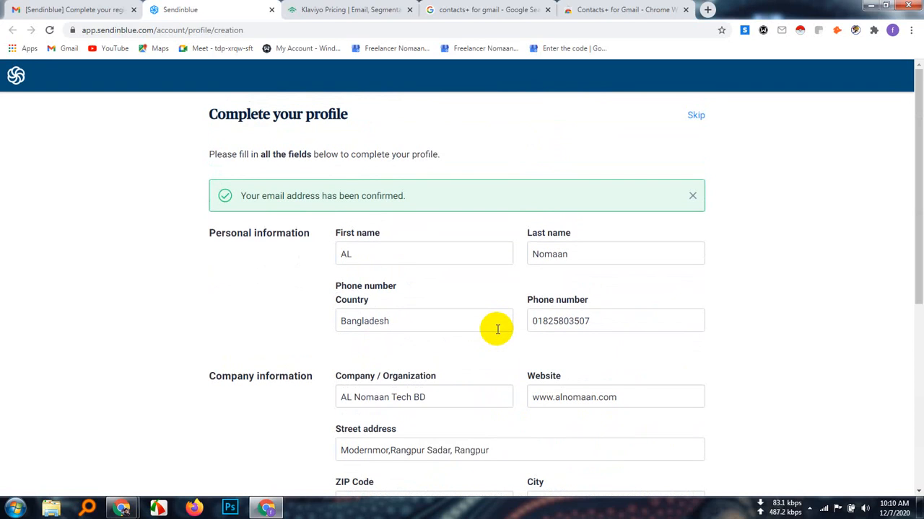
pyautogui.scroll(-5, 497, 330)
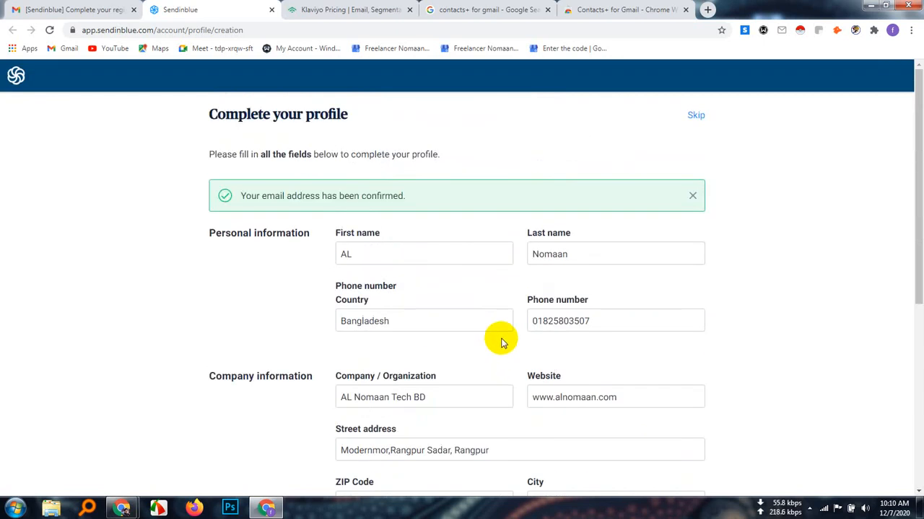
# Install the Contacts+ for Gmail extension from its open Chrome Web Store page and confirm adding it
pyautogui.click(642, 9)
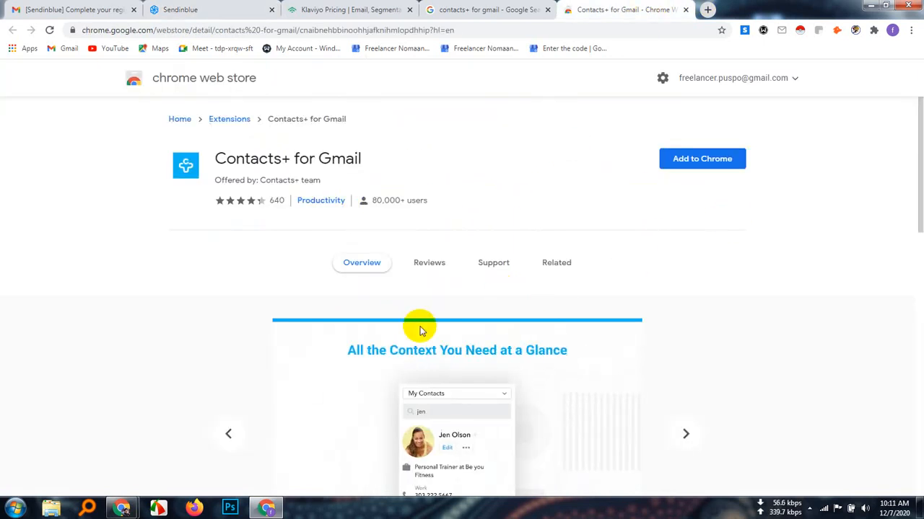
pyautogui.click(697, 165)
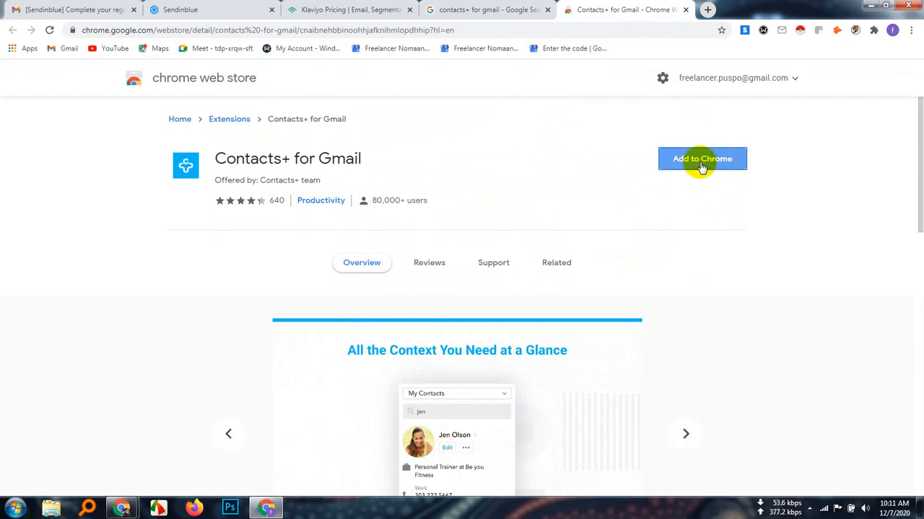
pyautogui.click(479, 127)
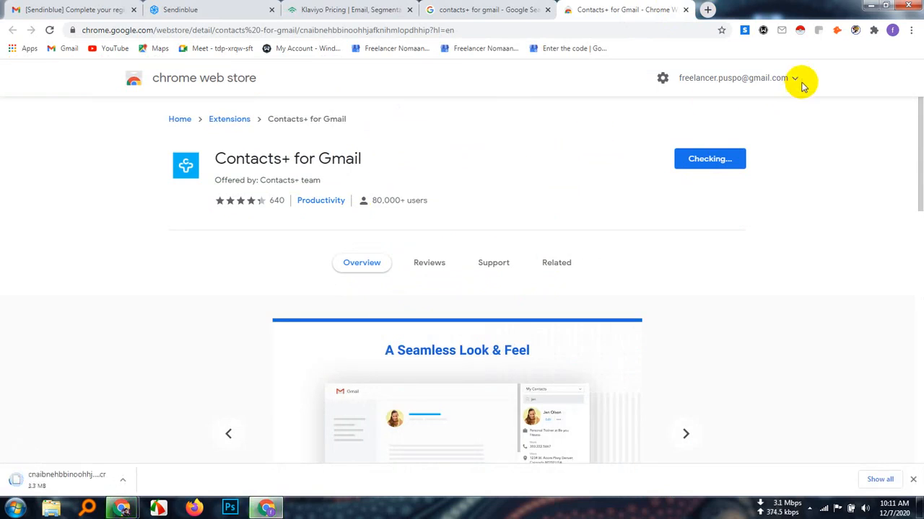
# Copy the web address of the Contacts+ for Gmail store page and send it to everyone in the Google Meet chat
pyautogui.rightClick(248, 29)
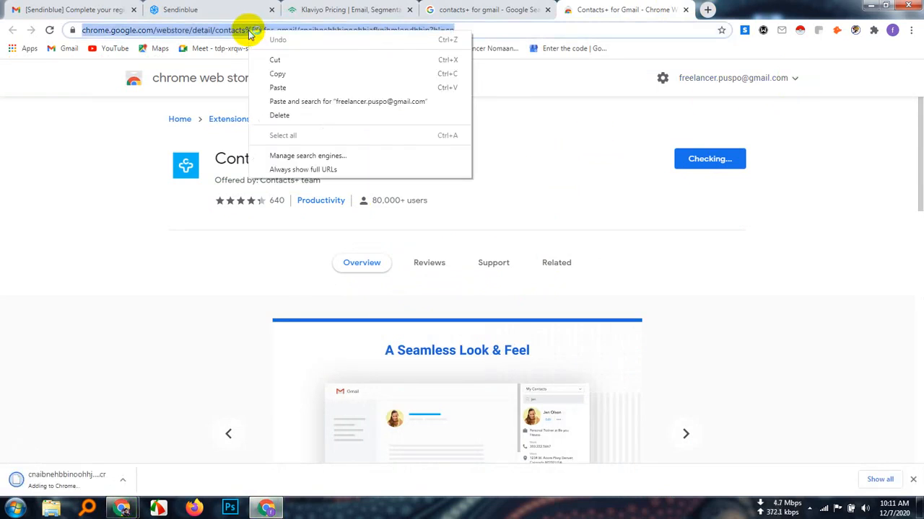
pyautogui.click(278, 74)
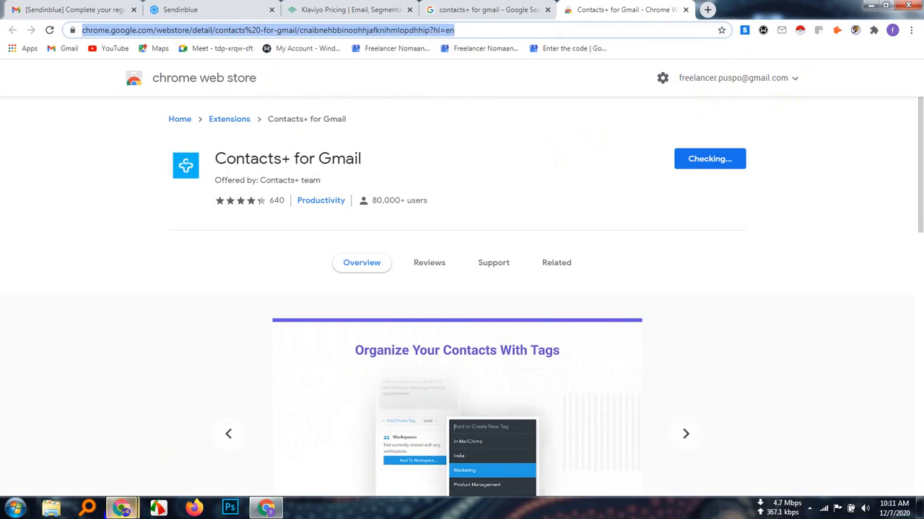
pyautogui.click(106, 499)
pyautogui.click(80, 451)
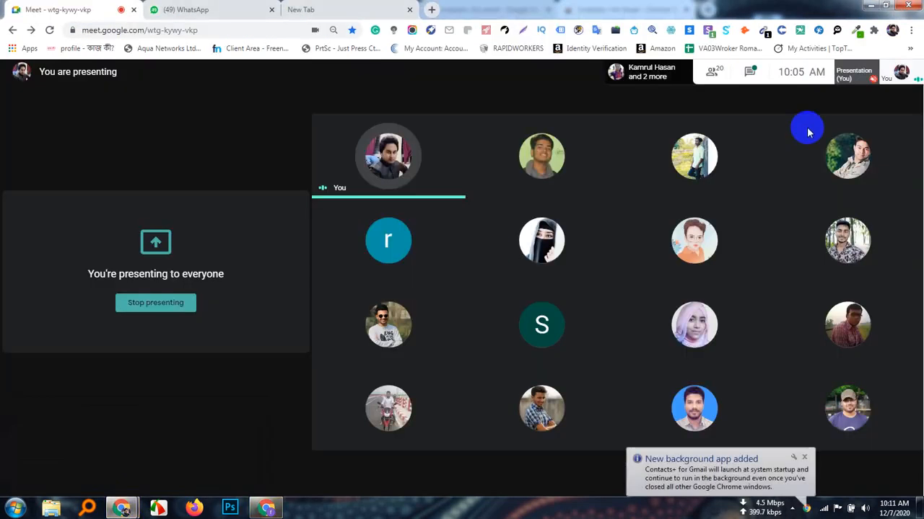
pyautogui.click(750, 73)
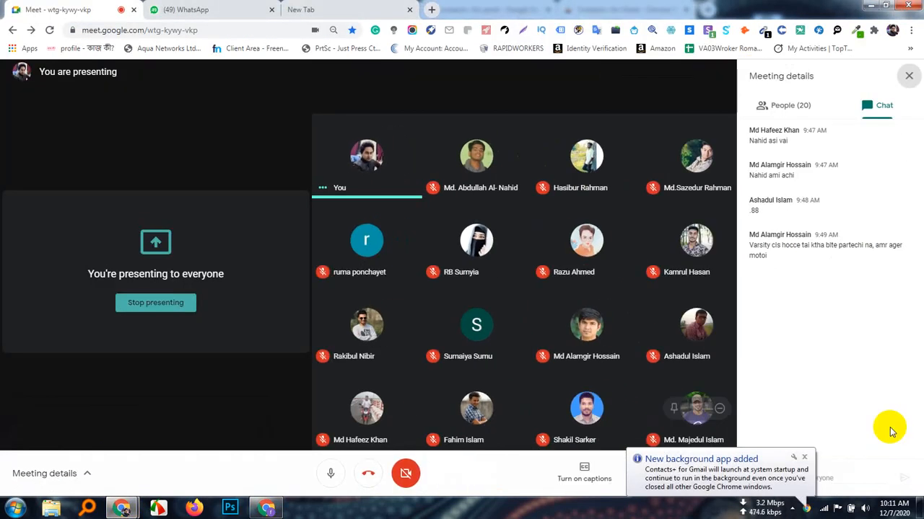
pyautogui.click(848, 478)
pyautogui.hotkey('ctrl', 'v')
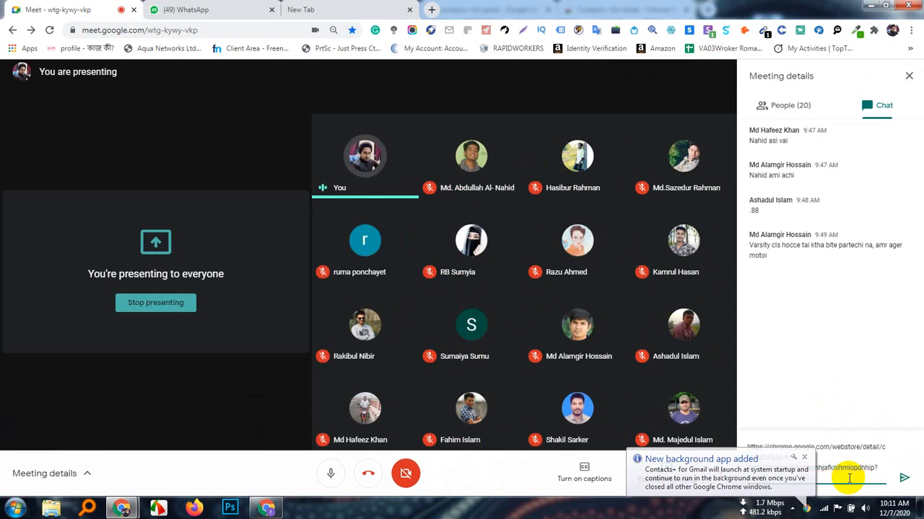
pyautogui.press('Return')
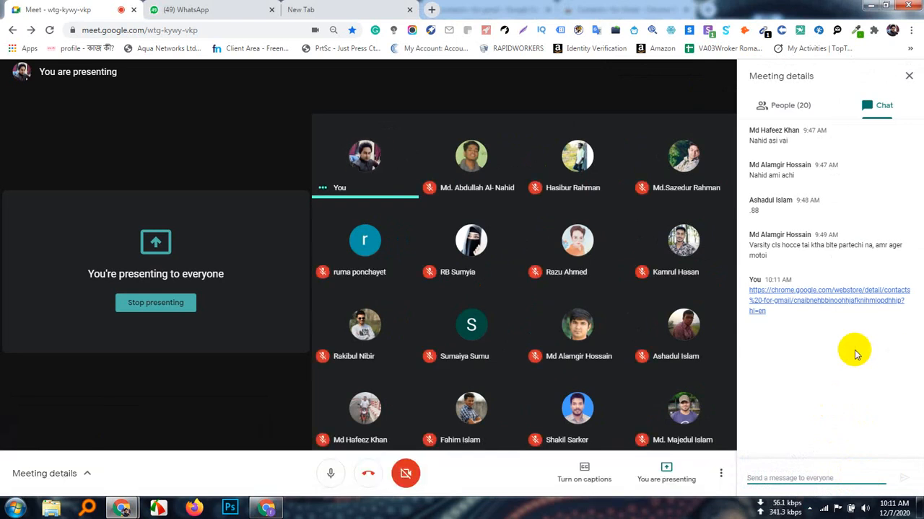
# Return to the browser window with Gmail and pin the Contacts+ for Gmail extension
pyautogui.click(268, 509)
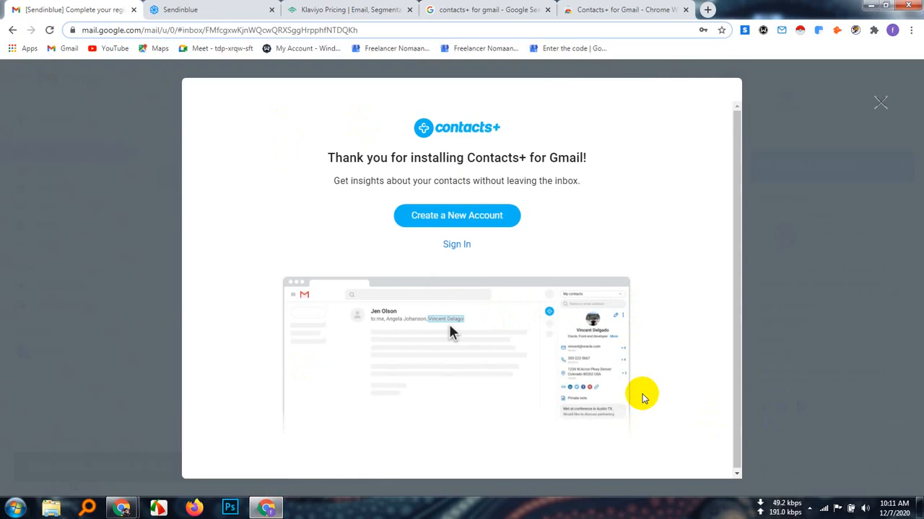
pyautogui.click(873, 31)
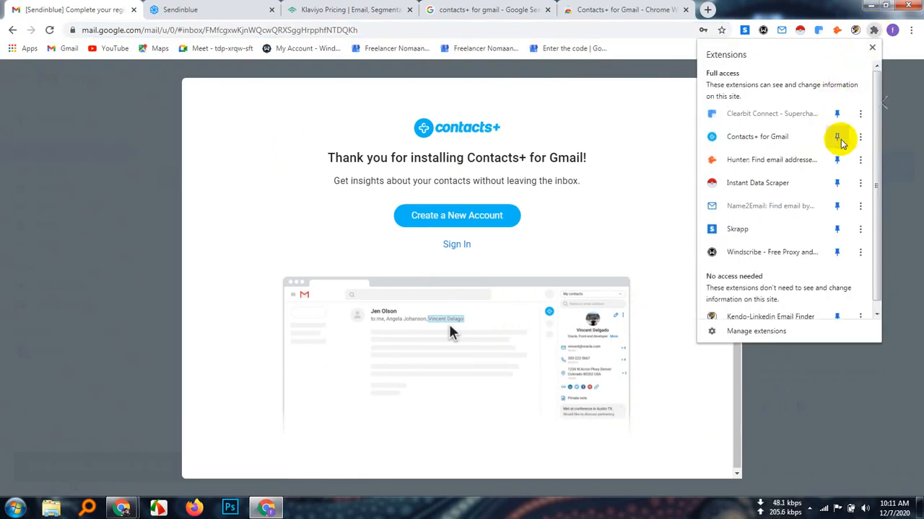
pyautogui.click(837, 137)
# Open the Gmail inbox in a new tab and open the "Welcome to Sendinblue!" email
pyautogui.click(707, 9)
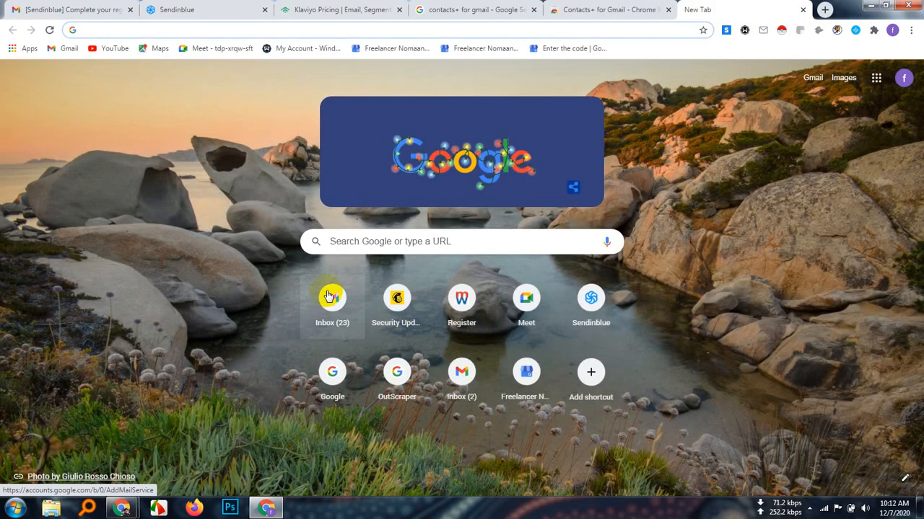
pyautogui.click(328, 296)
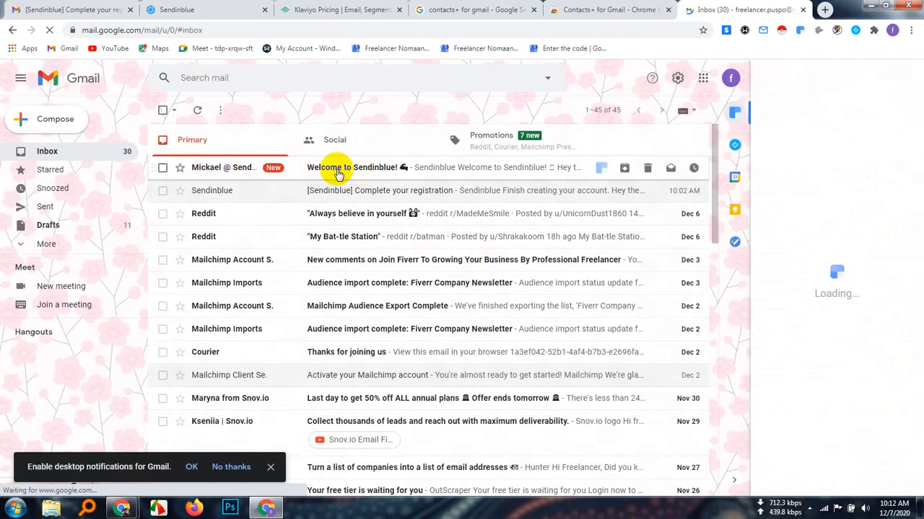
pyautogui.click(337, 171)
# Examine the welcome email's layout from the heading and message text to the signature, social links and unsubscribe footer
pyautogui.scroll(-2, 389, 382)
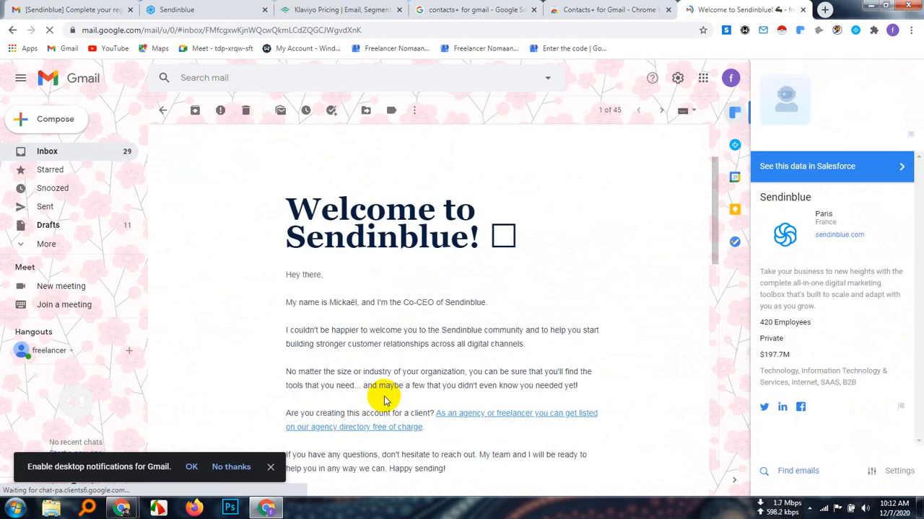
pyautogui.scroll(-2, 384, 399)
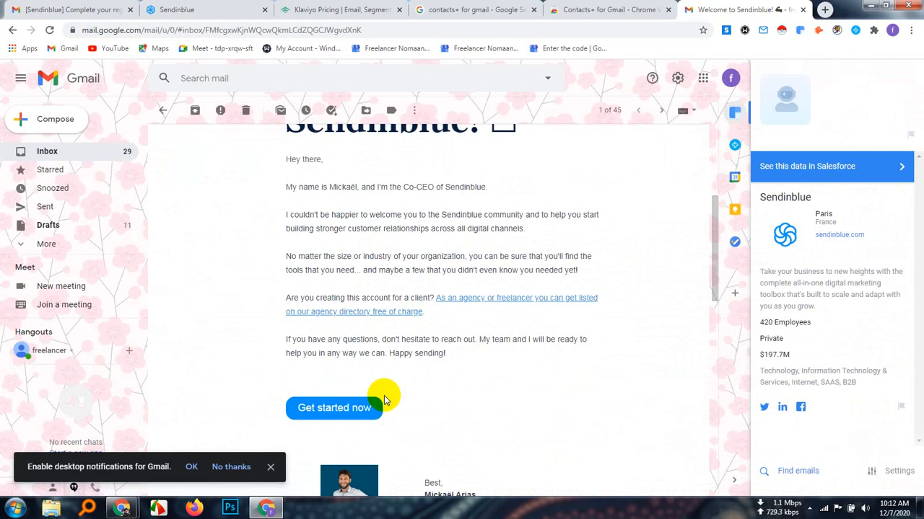
pyautogui.scroll(-3, 385, 401)
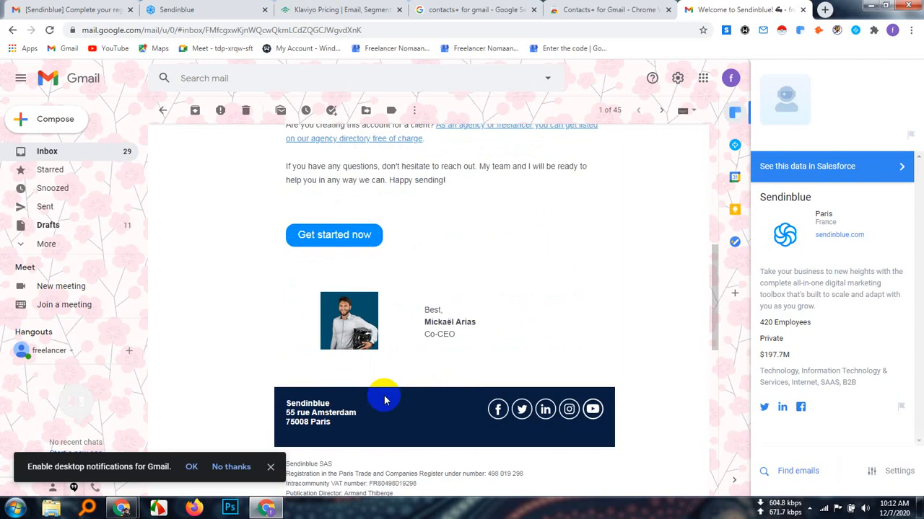
pyautogui.scroll(-2, 399, 378)
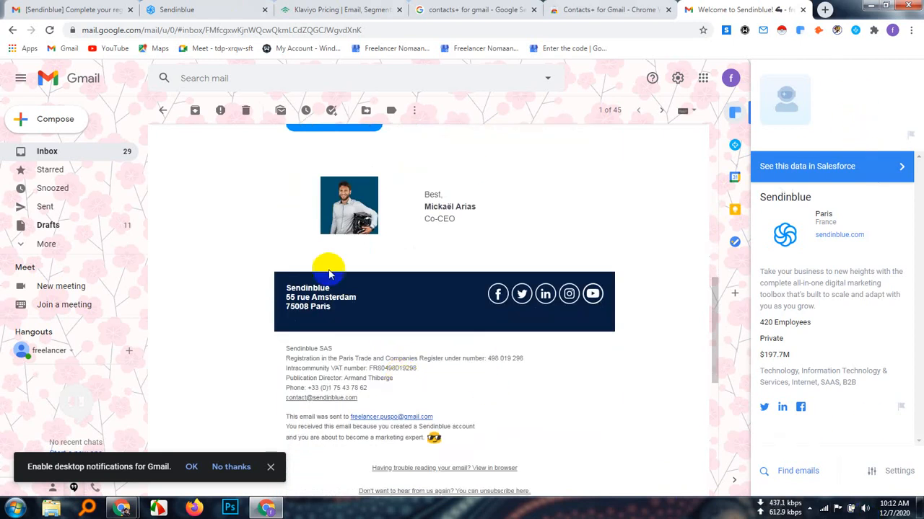
pyautogui.scroll(-4, 396, 367)
pyautogui.scroll(15, 397, 362)
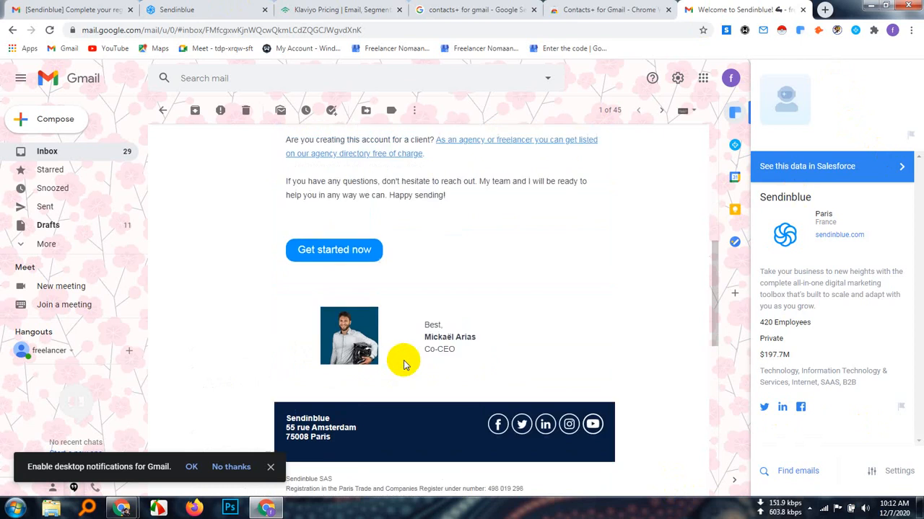
pyautogui.scroll(1, 412, 340)
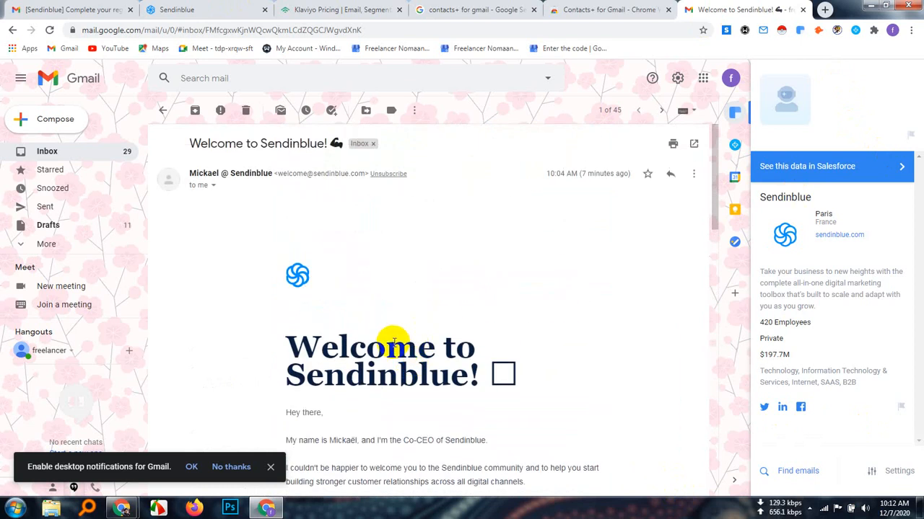
pyautogui.scroll(-10, 395, 340)
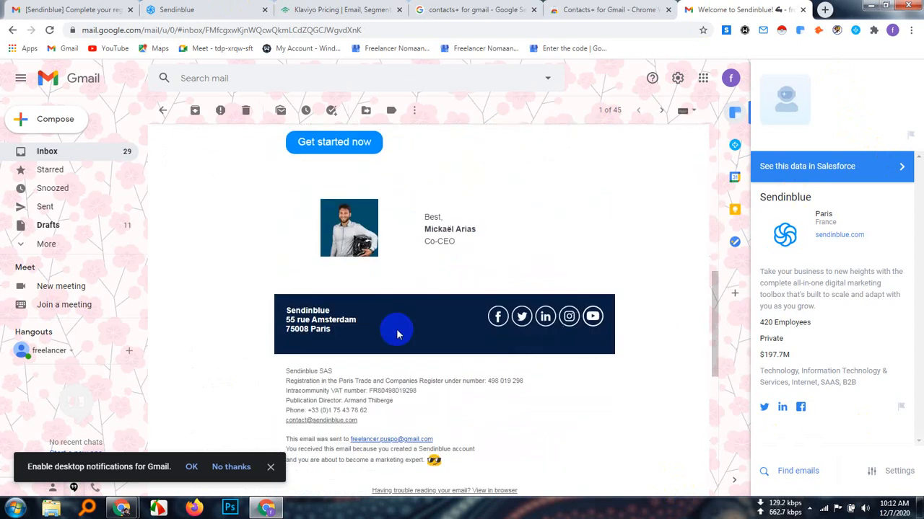
pyautogui.scroll(-4, 396, 334)
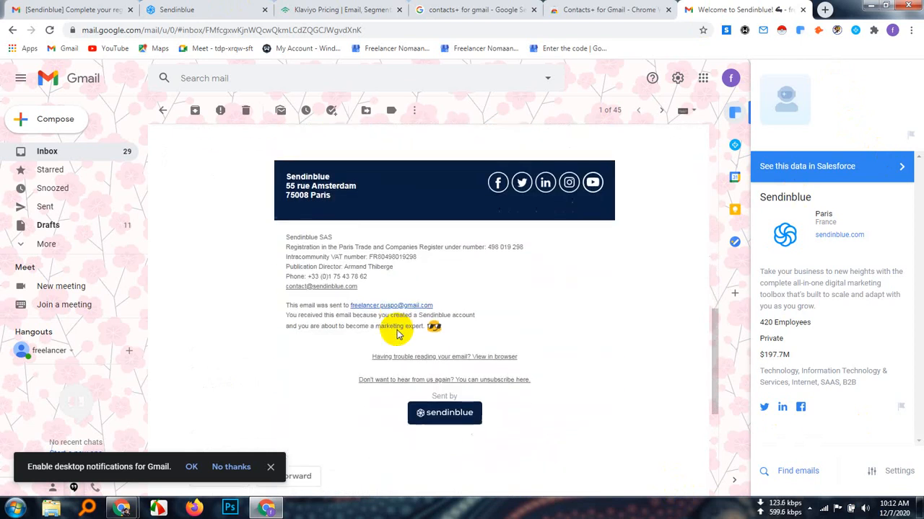
pyautogui.scroll(2, 396, 330)
pyautogui.scroll(9, 396, 328)
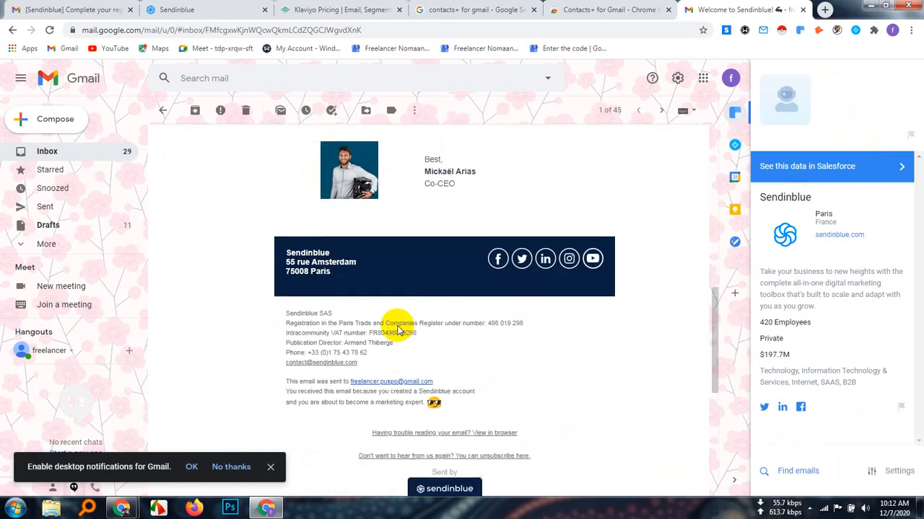
pyautogui.scroll(3, 398, 318)
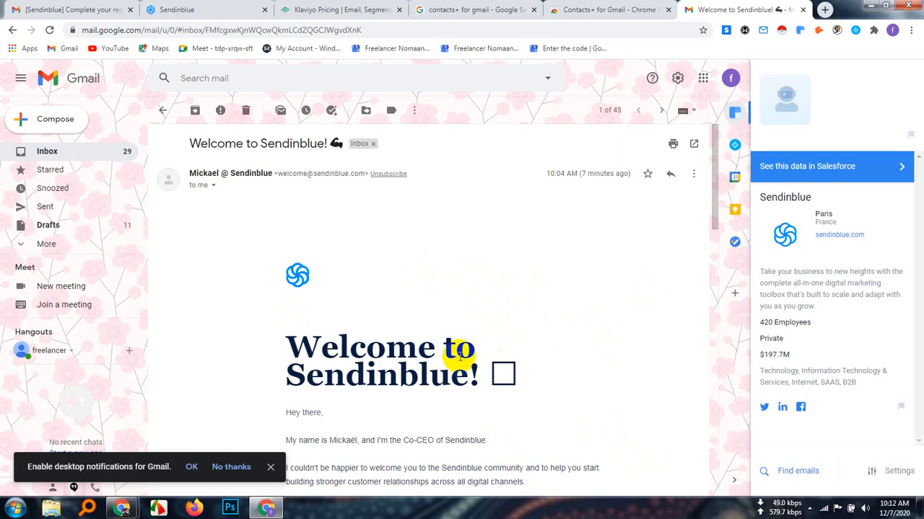
pyautogui.scroll(-3, 482, 332)
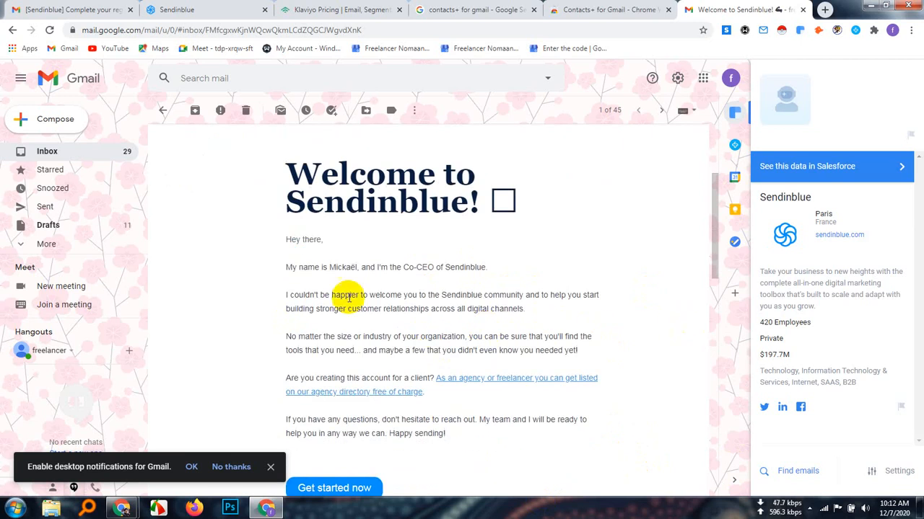
pyautogui.scroll(2, 516, 346)
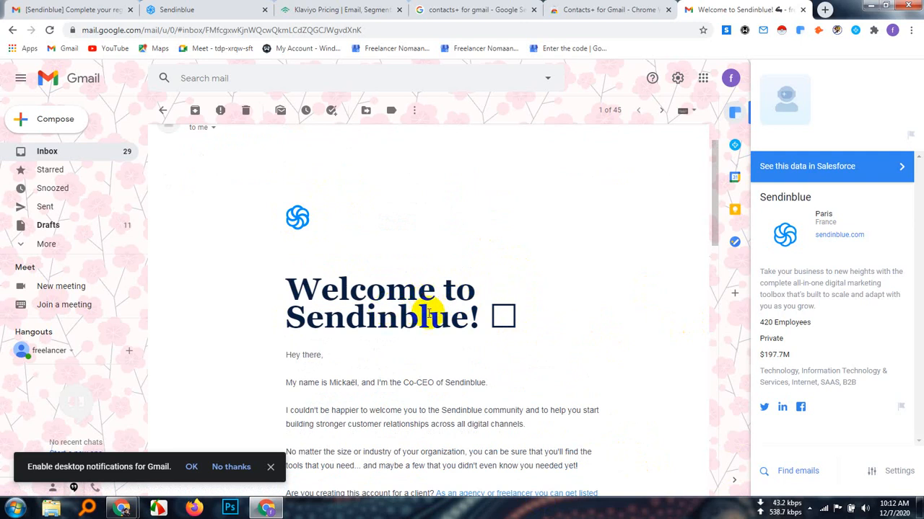
pyautogui.scroll(-2, 498, 359)
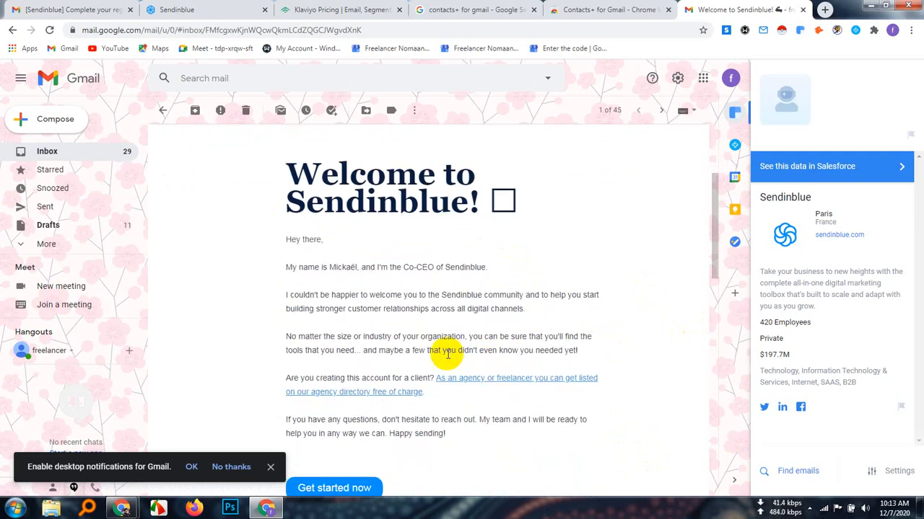
# Highlight the email's body text from the greeting to the question about creating the account for a client, and clear the selection
pyautogui.moveTo(287, 235); pyautogui.dragTo(422, 375)
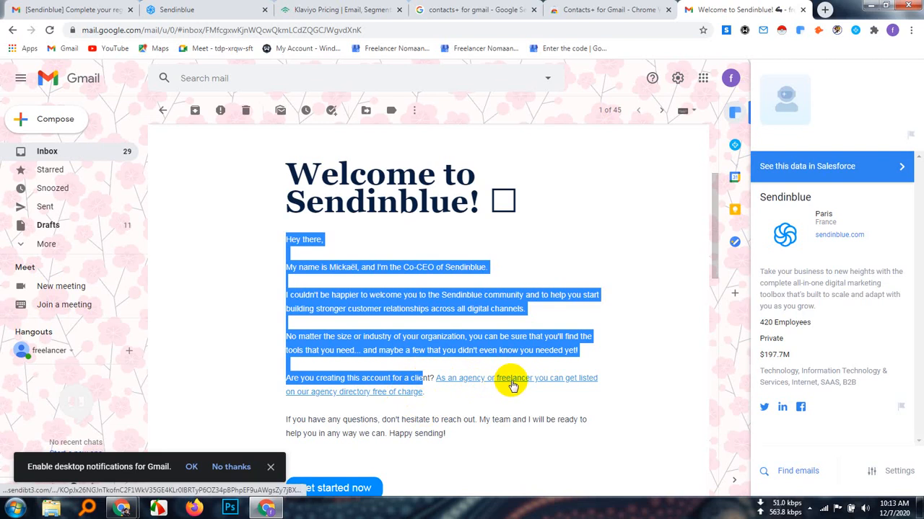
pyautogui.scroll(-3, 598, 365)
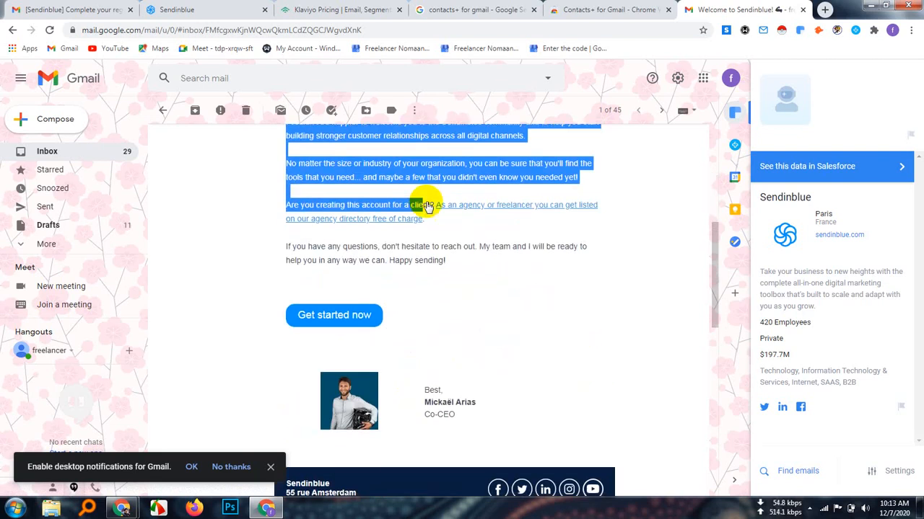
pyautogui.click(474, 236)
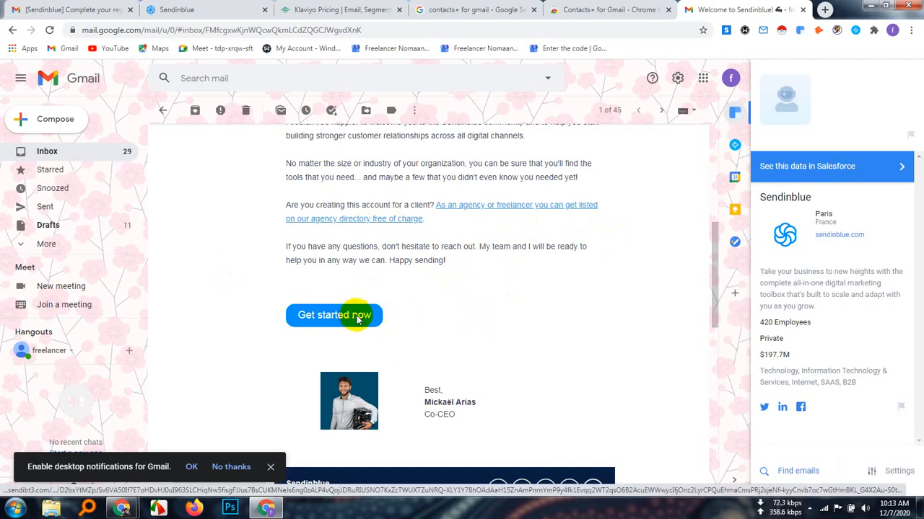
# Inspect the email's signature and social links, and highlight the footer from the company details to the Sendinblue logo
pyautogui.scroll(-3, 480, 307)
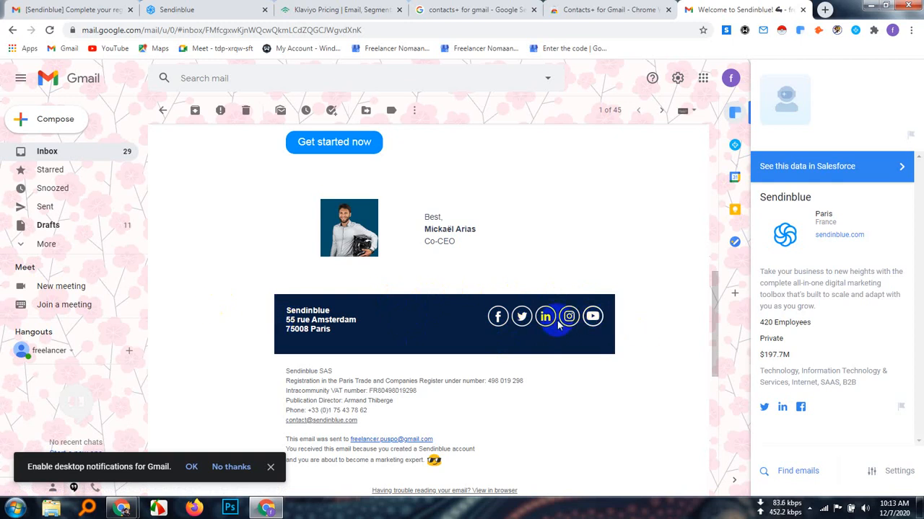
pyautogui.scroll(-3, 557, 322)
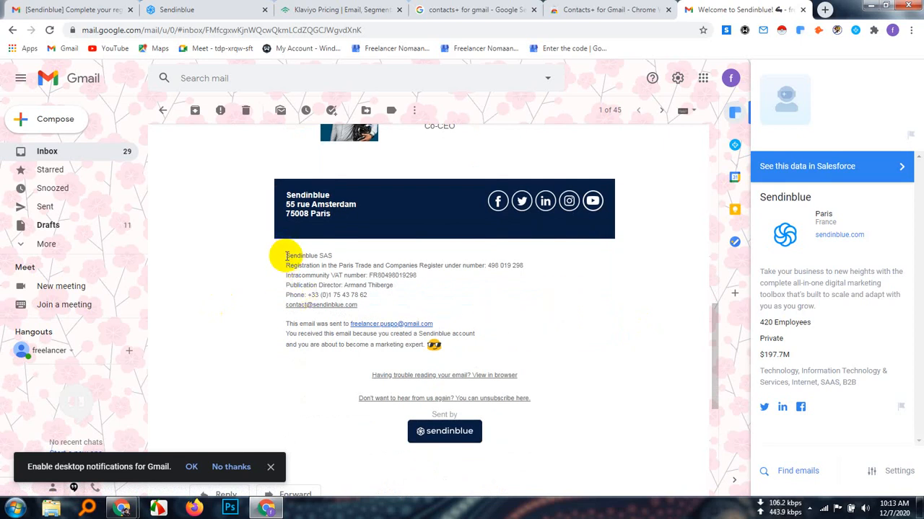
pyautogui.moveTo(286, 256); pyautogui.dragTo(492, 436)
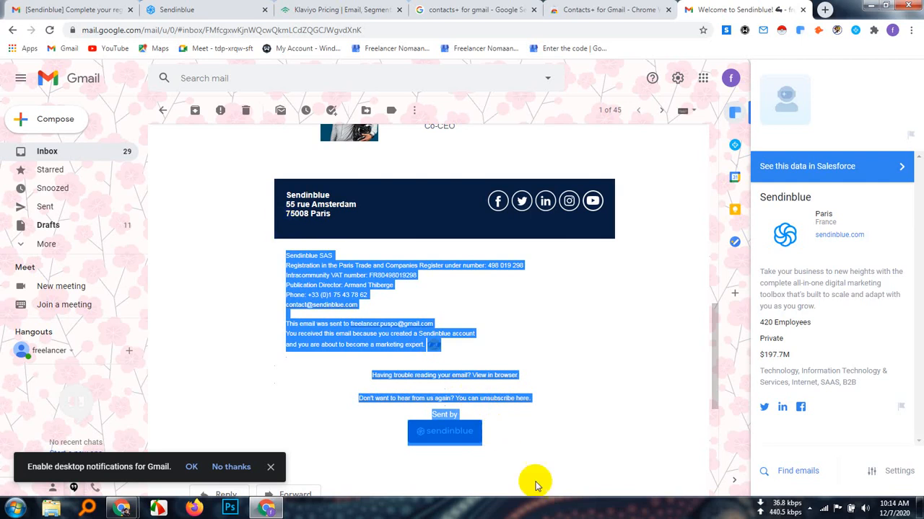
# Clear the footer highlight and look back over the welcome email from the Sendinblue logo and company details up to the heading
pyautogui.click(495, 431)
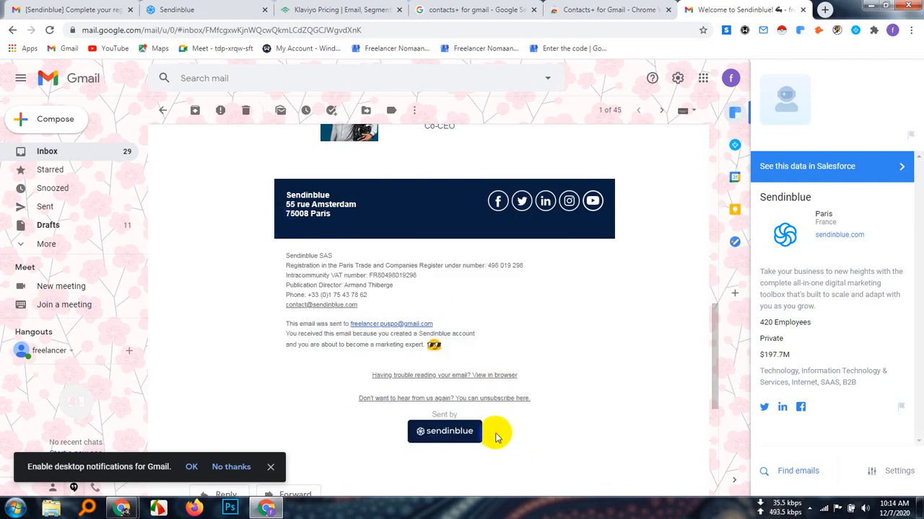
pyautogui.moveTo(462, 438); pyautogui.dragTo(371, 260)
pyautogui.moveTo(611, 248); pyautogui.dragTo(546, 238)
pyautogui.scroll(7, 571, 368)
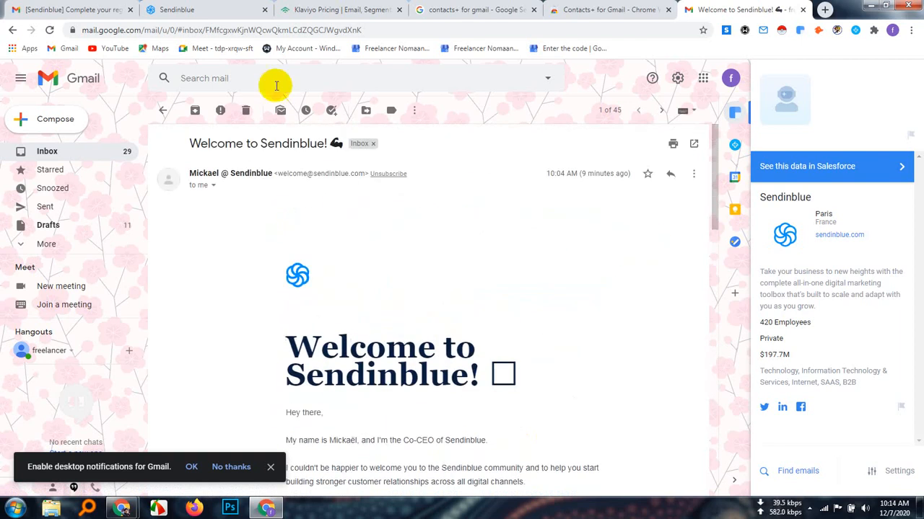
# Return to the Sendinblue profile form and submit the completed profile
pyautogui.click(209, 10)
pyautogui.scroll(-5, 412, 307)
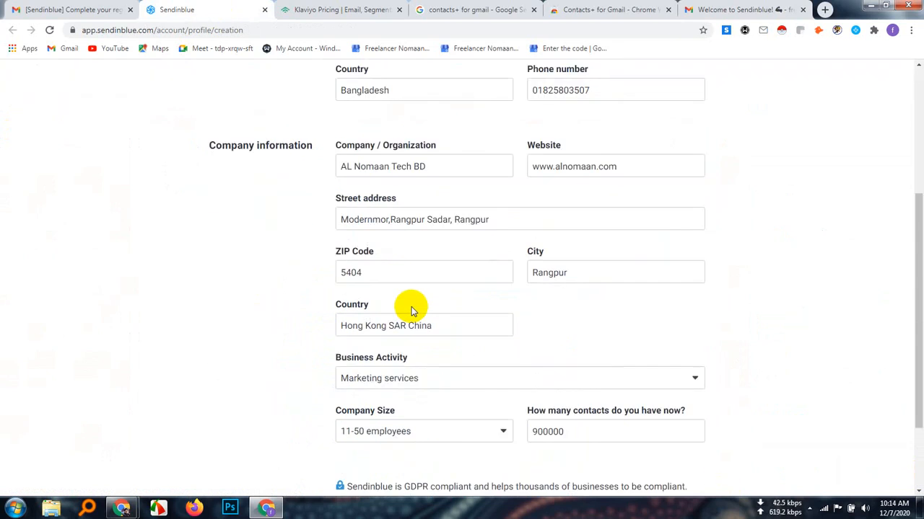
pyautogui.click(426, 469)
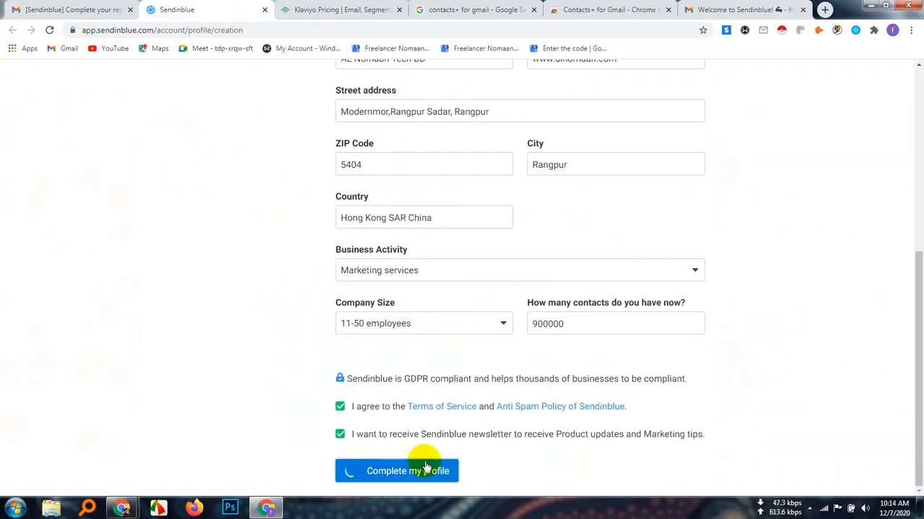
pyautogui.click(336, 10)
pyautogui.click(189, 9)
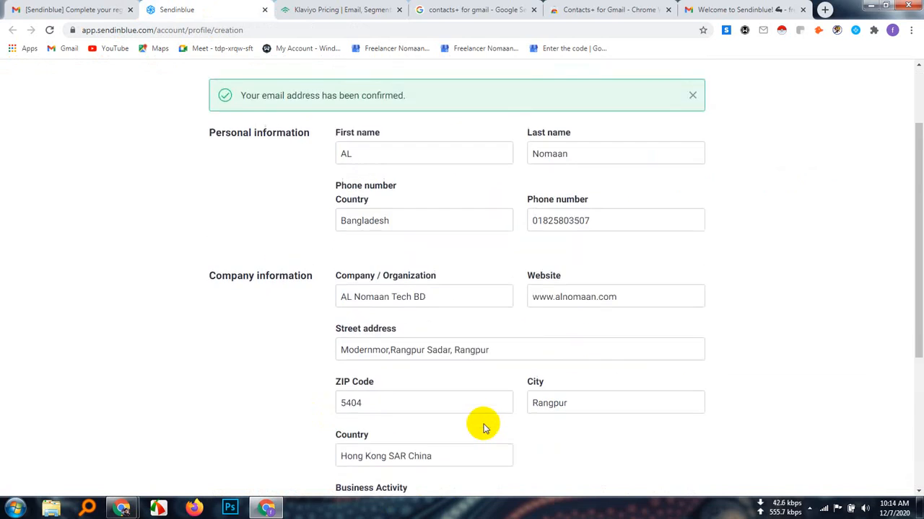
# Review the filled-in profile from the personal information to the consent checkboxes and submit it again
pyautogui.scroll(-3, 483, 428)
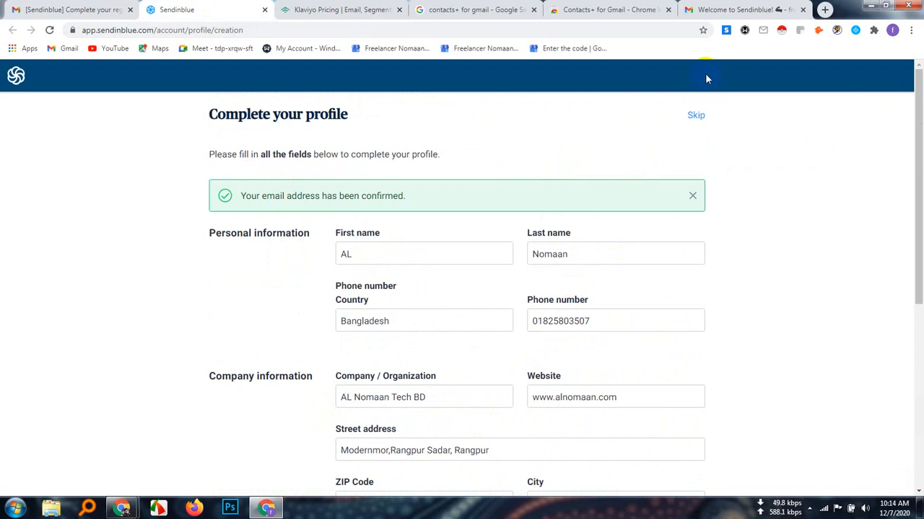
pyautogui.rightClick(694, 115)
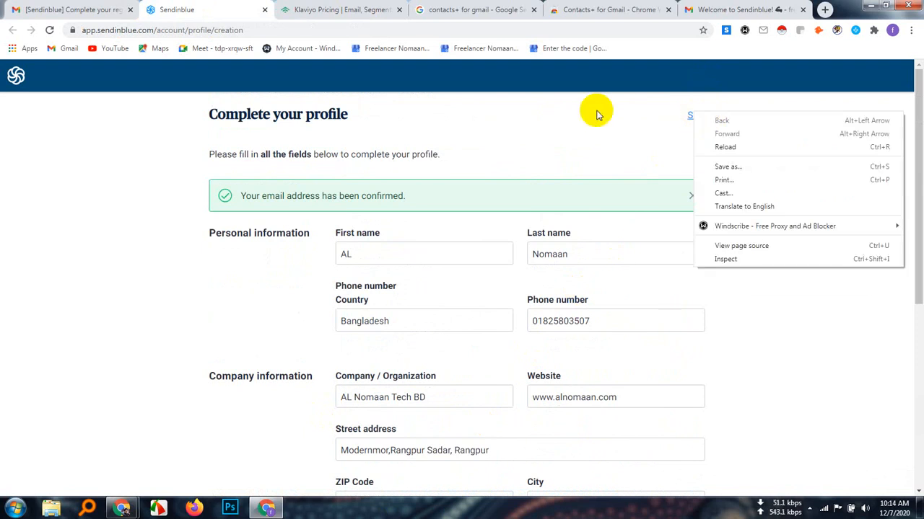
pyautogui.scroll(-5, 354, 361)
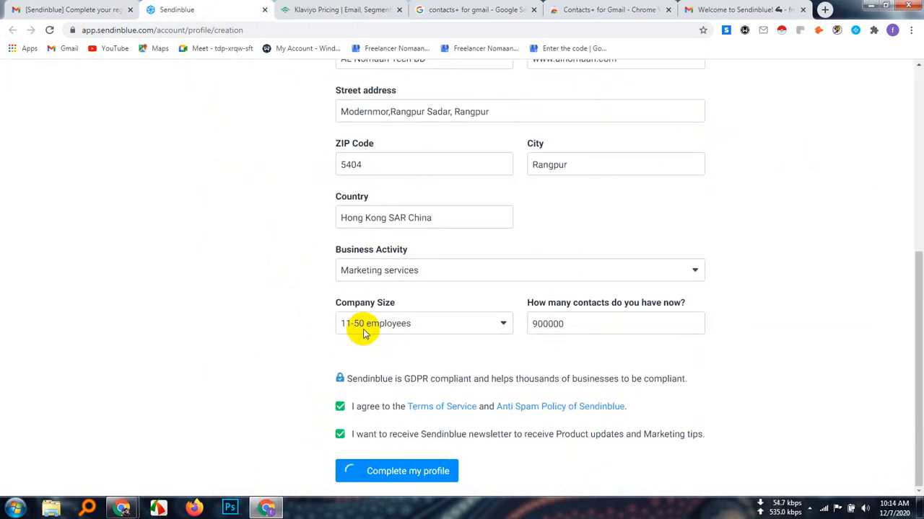
pyautogui.click(404, 471)
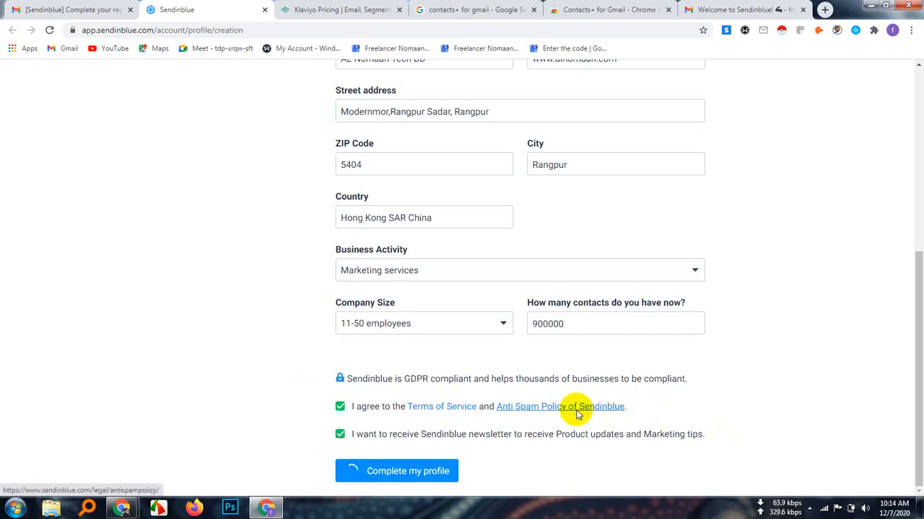
# Open Sendinblue's Terms of Service in a new tab and switch to it
pyautogui.rightClick(447, 409)
pyautogui.click(495, 285)
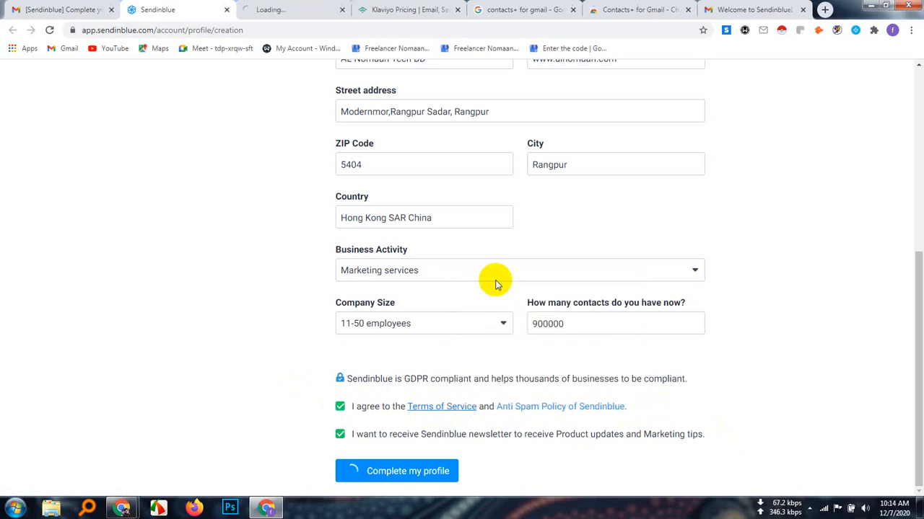
pyautogui.click(274, 15)
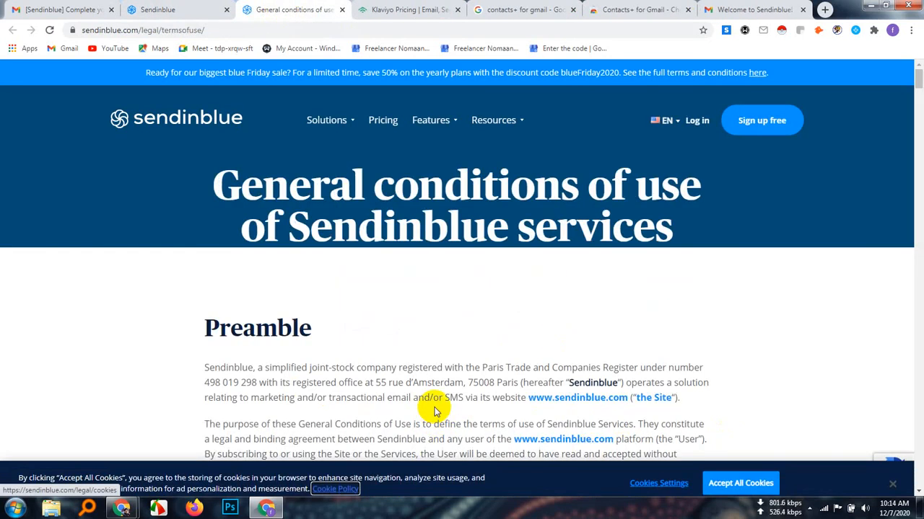
# Read through the general conditions of use from the Preamble to section 5, Responsibilities and guarantees
pyautogui.scroll(-3, 425, 410)
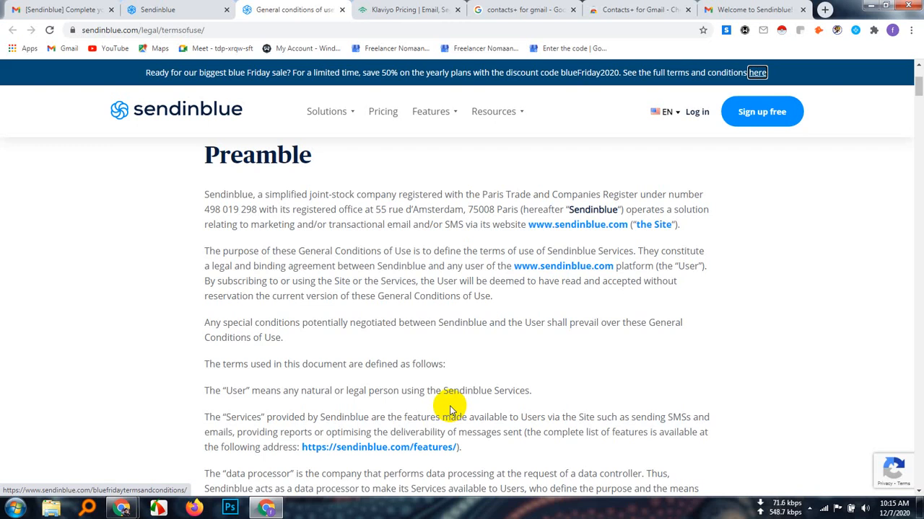
pyautogui.scroll(-4, 453, 358)
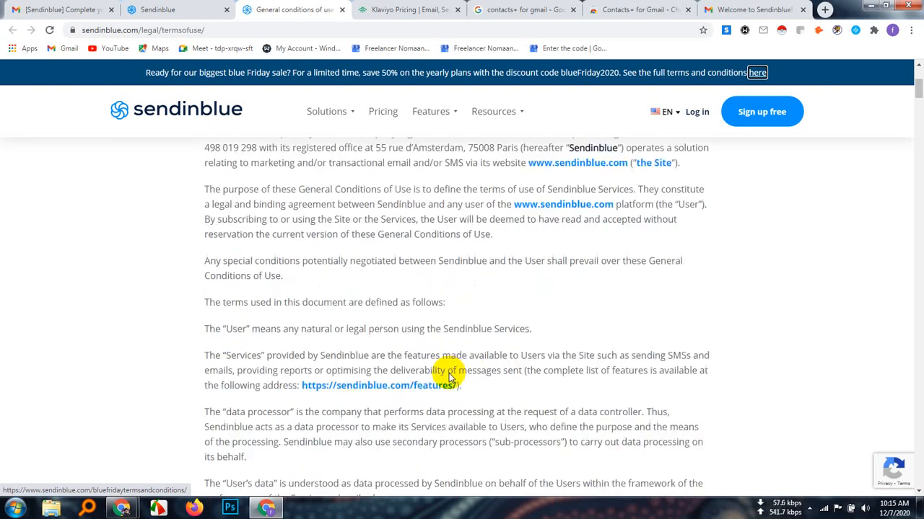
pyautogui.scroll(-2, 445, 375)
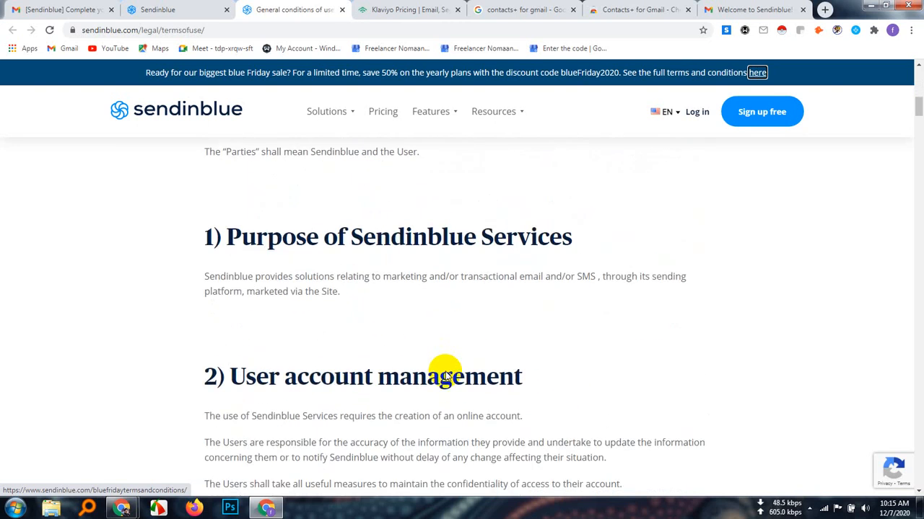
pyautogui.scroll(-3, 445, 373)
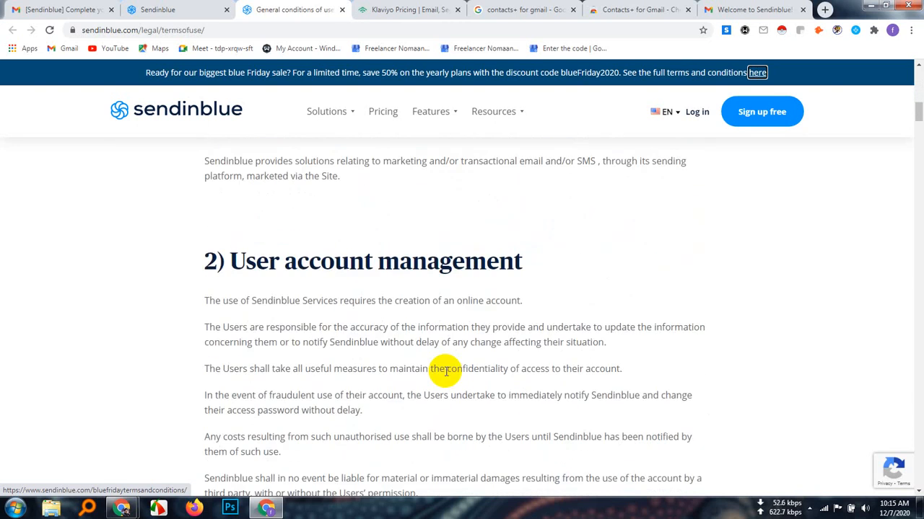
pyautogui.scroll(-4, 446, 374)
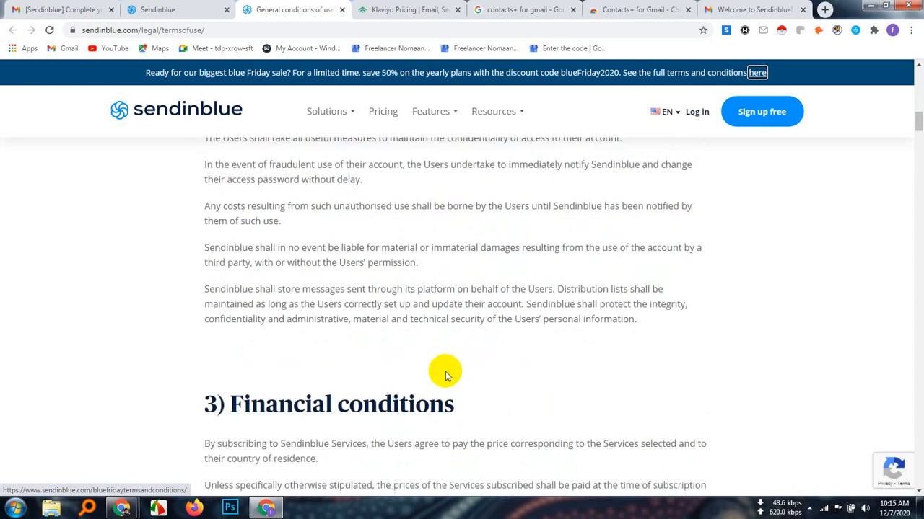
pyautogui.scroll(-3, 446, 371)
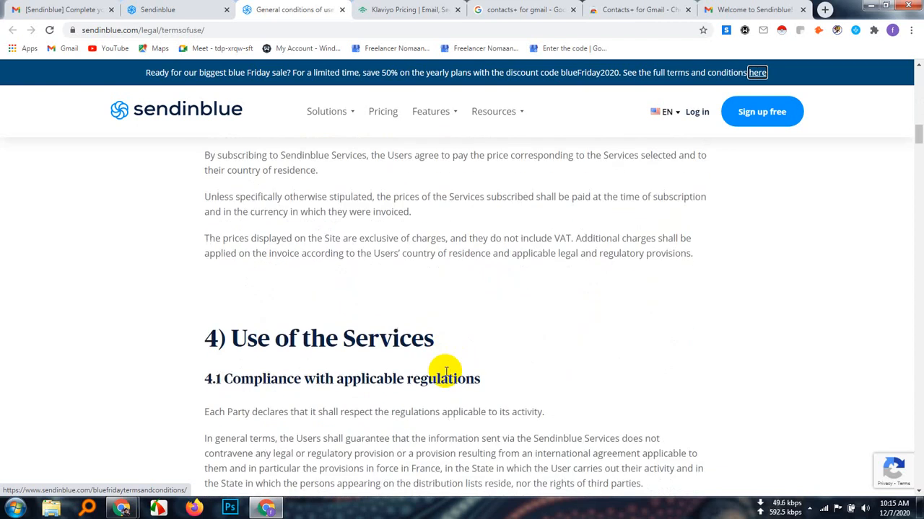
pyautogui.scroll(-2, 445, 371)
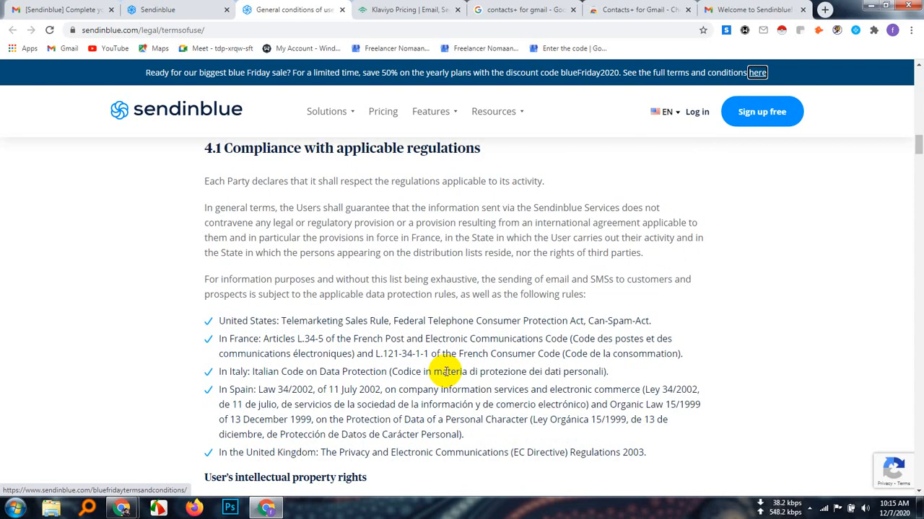
pyautogui.scroll(-4, 446, 370)
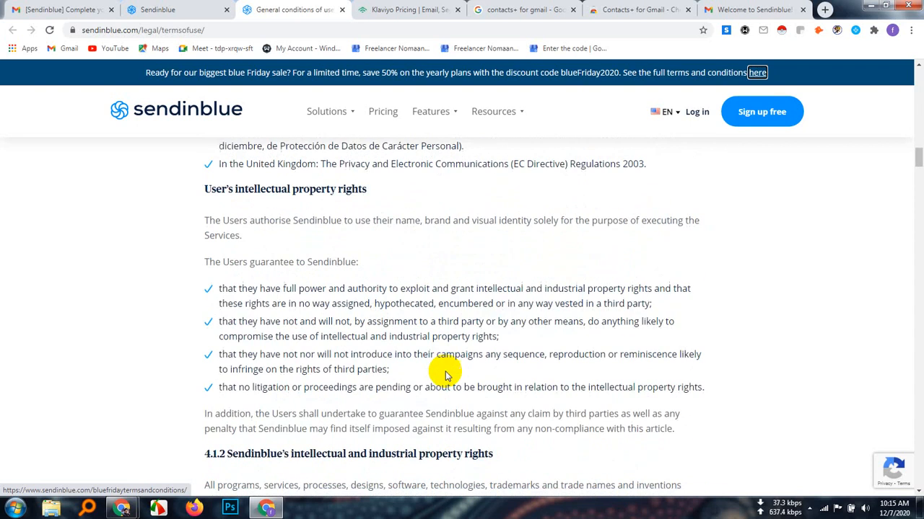
pyautogui.scroll(-6, 445, 373)
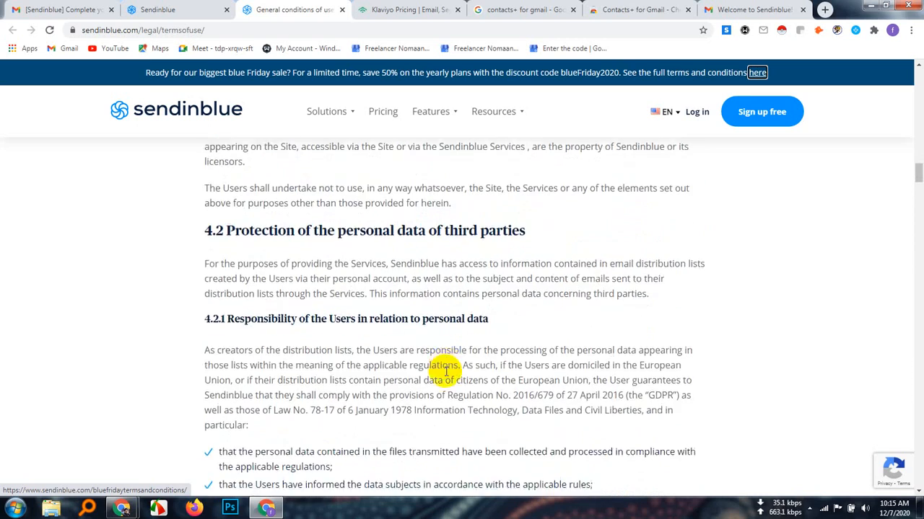
pyautogui.scroll(-8, 446, 371)
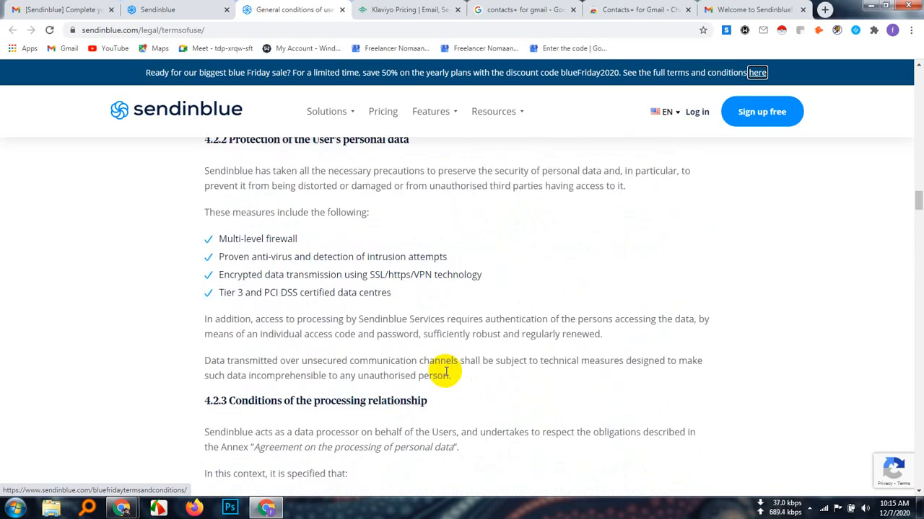
pyautogui.scroll(-9, 446, 372)
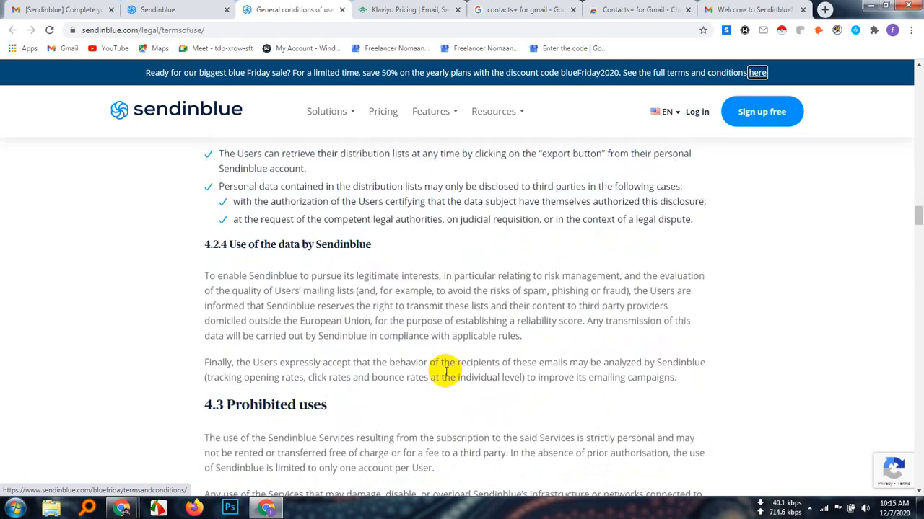
pyautogui.scroll(-5, 446, 372)
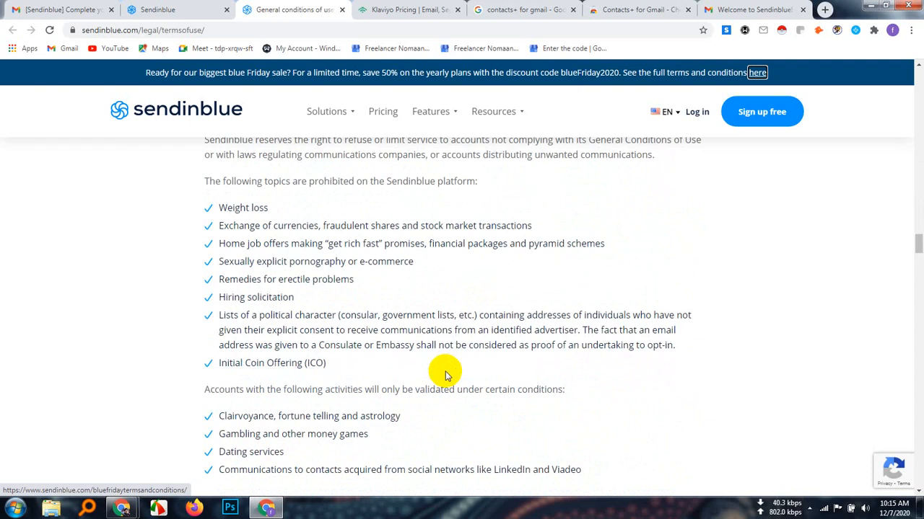
pyautogui.scroll(-2, 445, 374)
pyautogui.scroll(-2, 445, 372)
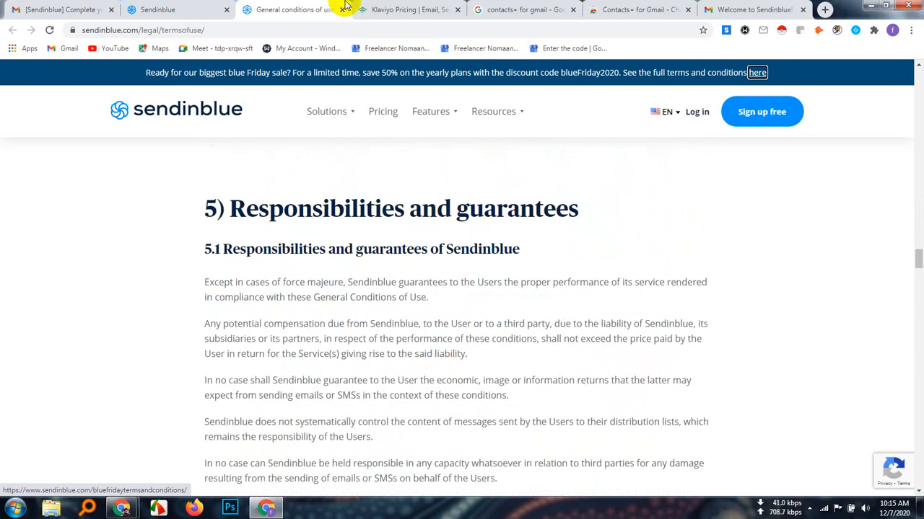
# Return to the Sendinblue profile form and skip completing the profile
pyautogui.click(207, 8)
pyautogui.scroll(5, 423, 265)
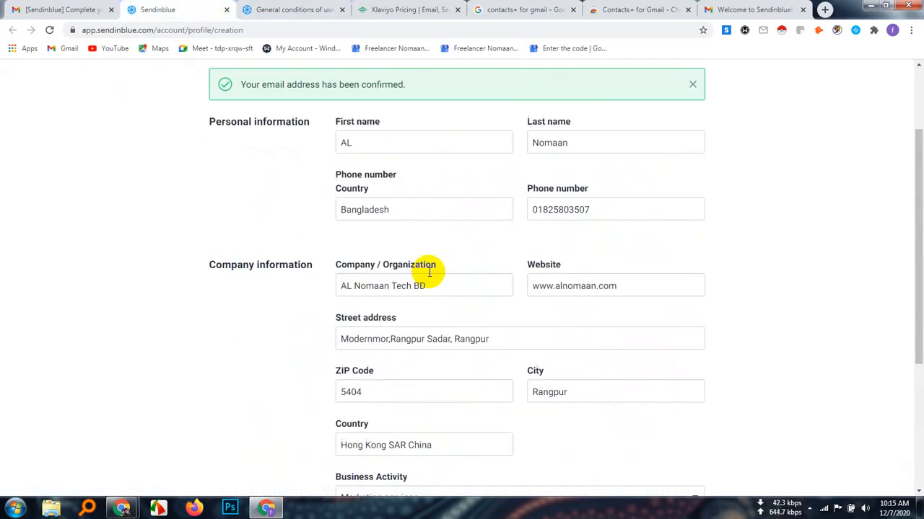
pyautogui.click(273, 7)
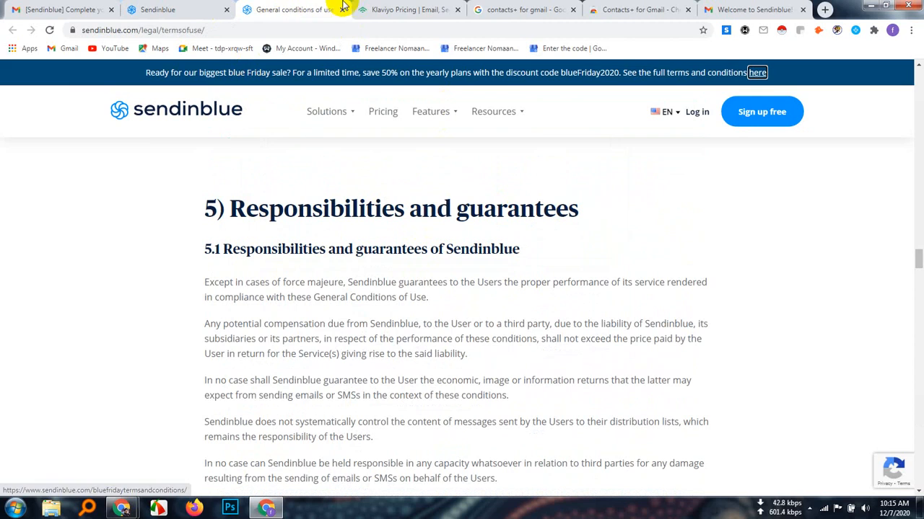
pyautogui.click(184, 9)
pyautogui.scroll(1, 514, 239)
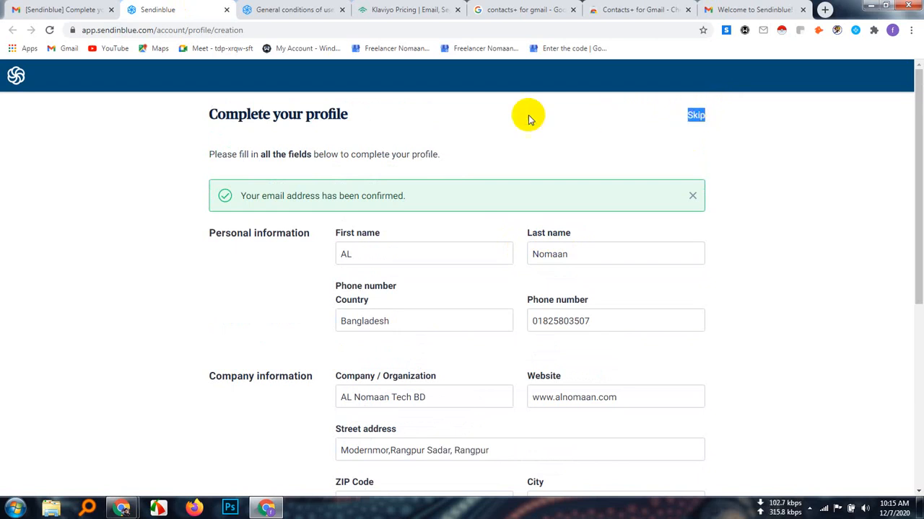
pyautogui.click(727, 126)
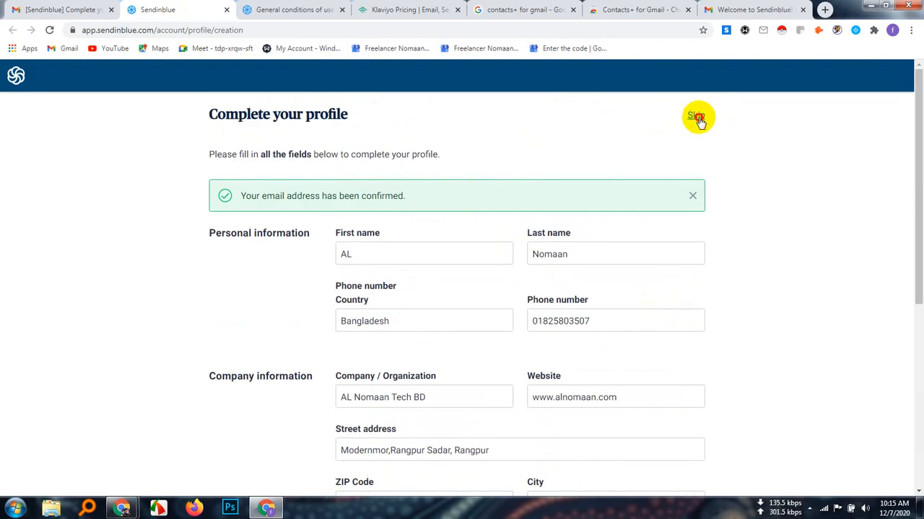
pyautogui.click(670, 120)
pyautogui.click(695, 117)
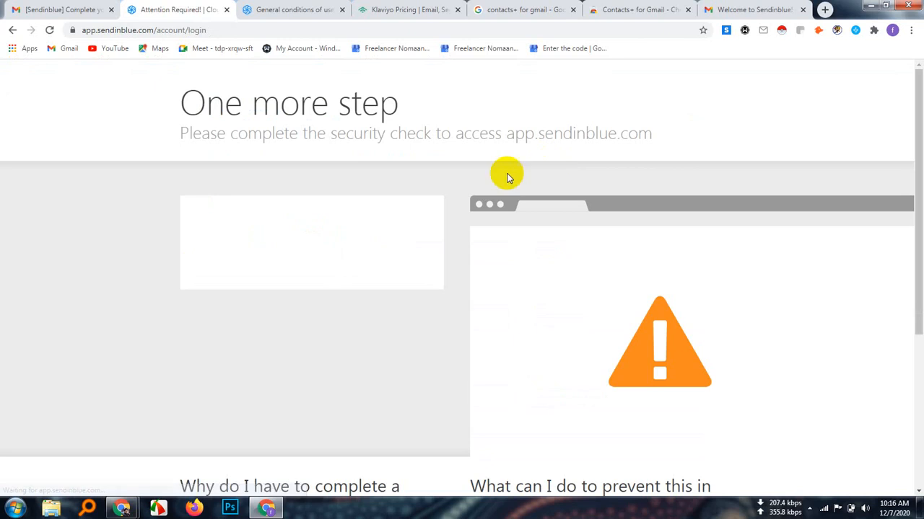
# Start the security check and submit the pictures containing a boat in the first image set
pyautogui.click(244, 241)
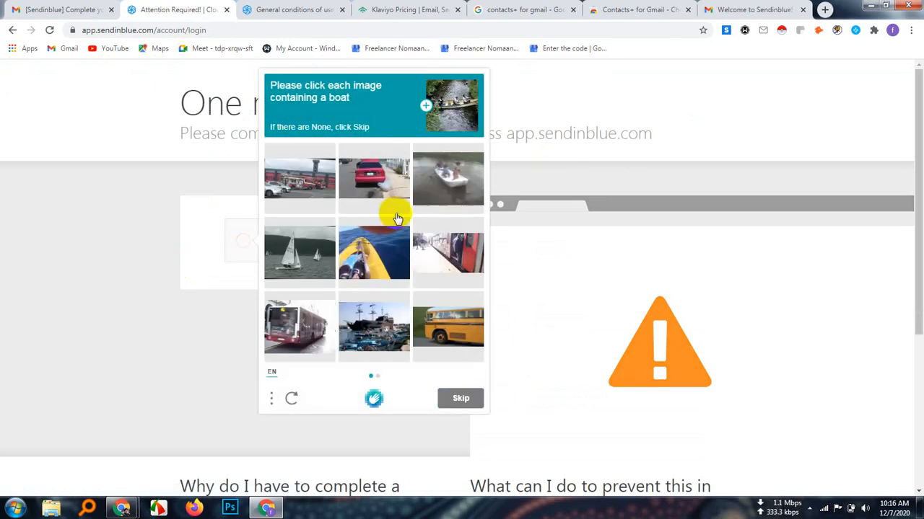
pyautogui.click(453, 181)
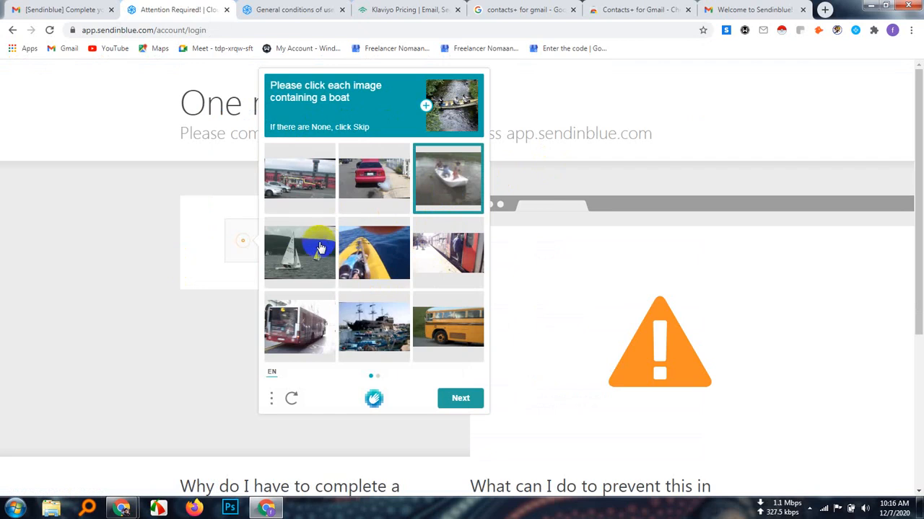
pyautogui.click(308, 253)
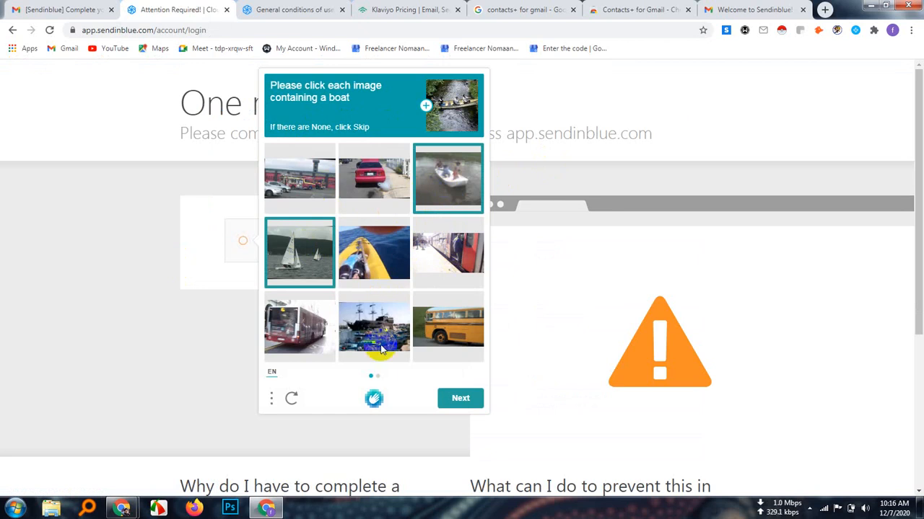
pyautogui.click(373, 253)
pyautogui.click(462, 398)
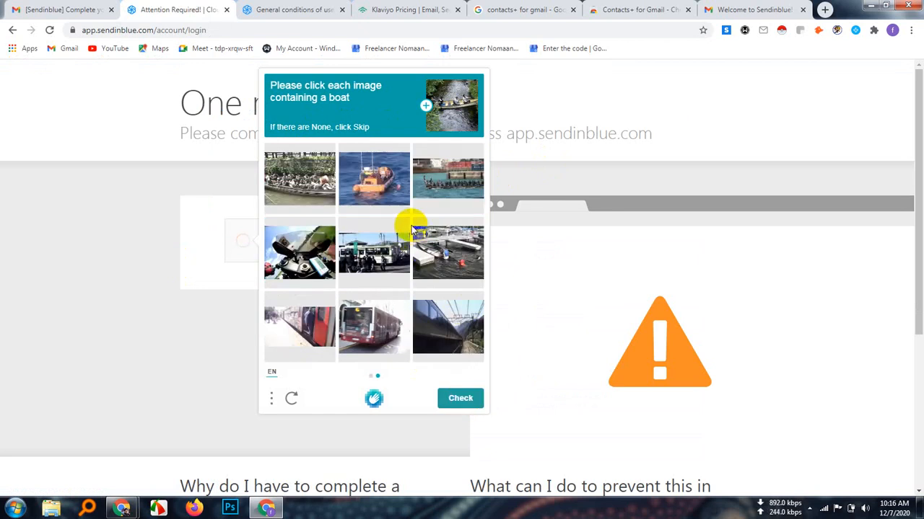
# Select the four pictures containing a boat in the second image set and submit the security check
pyautogui.click(370, 183)
pyautogui.click(304, 180)
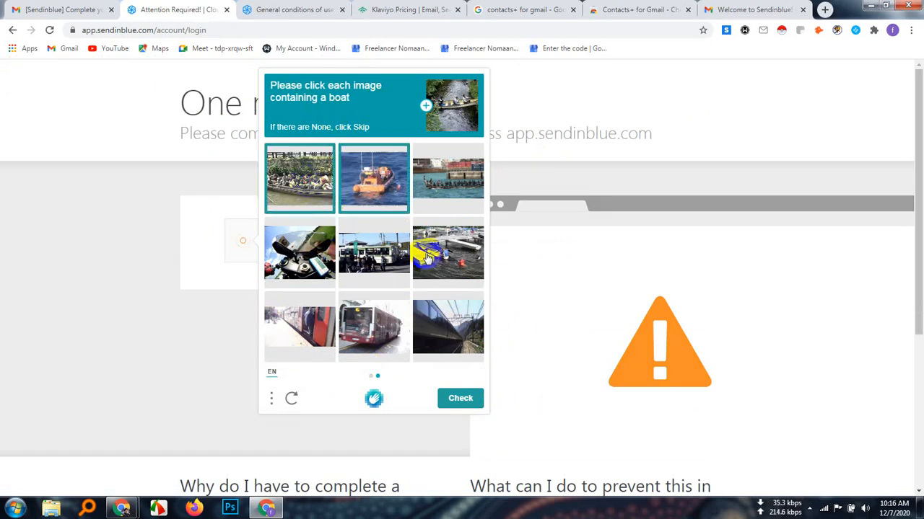
pyautogui.click(431, 249)
pyautogui.click(431, 172)
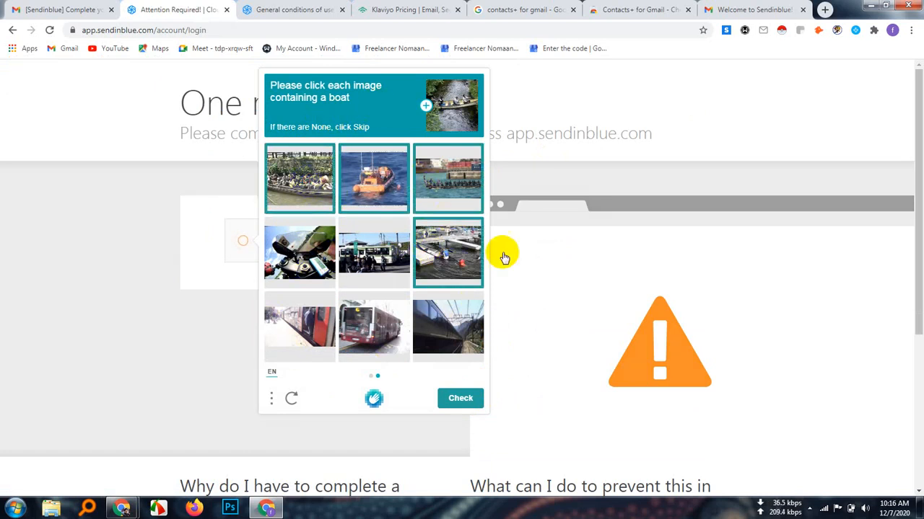
pyautogui.click(469, 398)
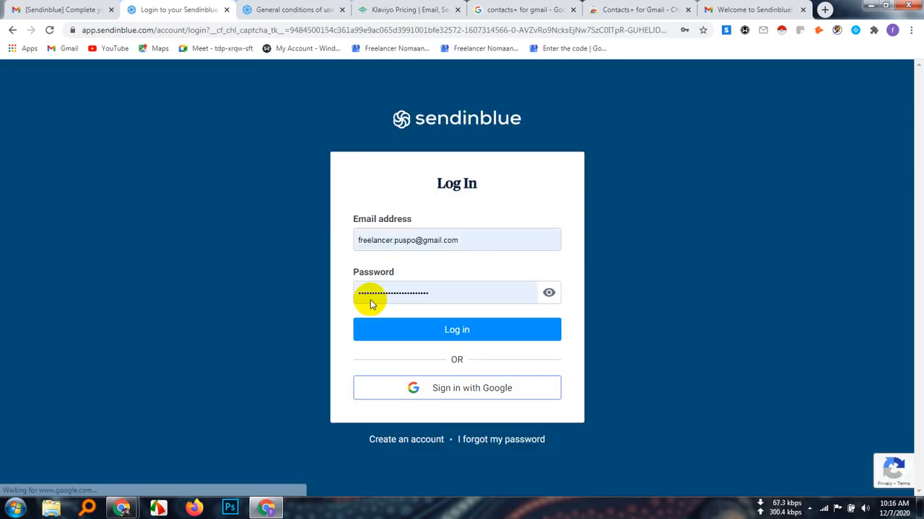
# Log in with the prefilled account credentials and verify the three boat pictures in the image challenge
pyautogui.click(458, 332)
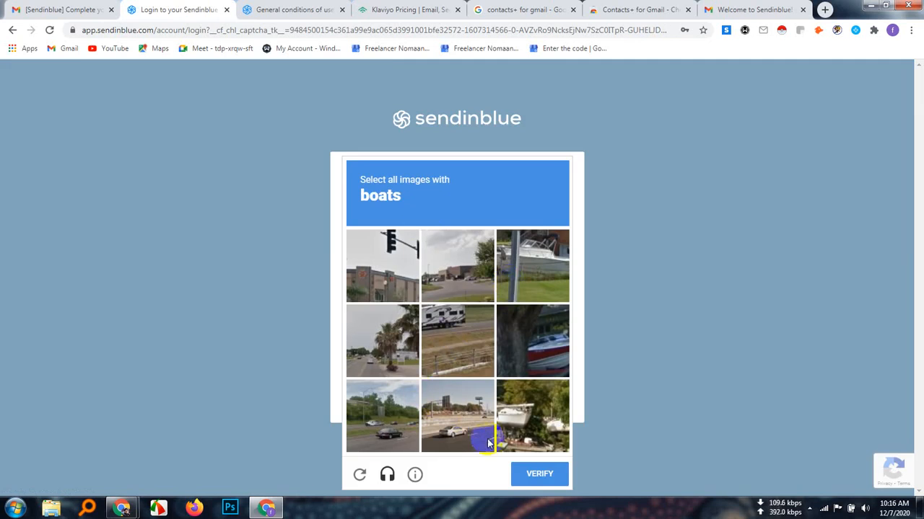
pyautogui.click(545, 346)
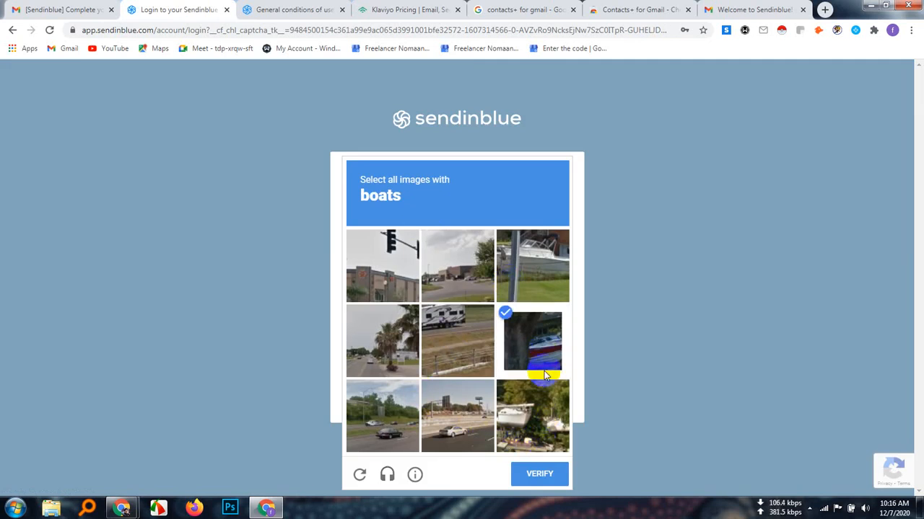
pyautogui.click(535, 415)
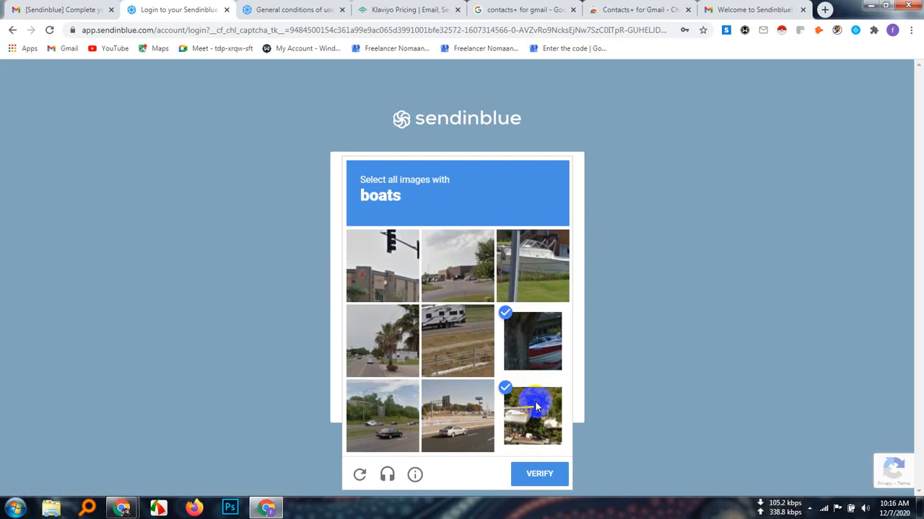
pyautogui.click(523, 273)
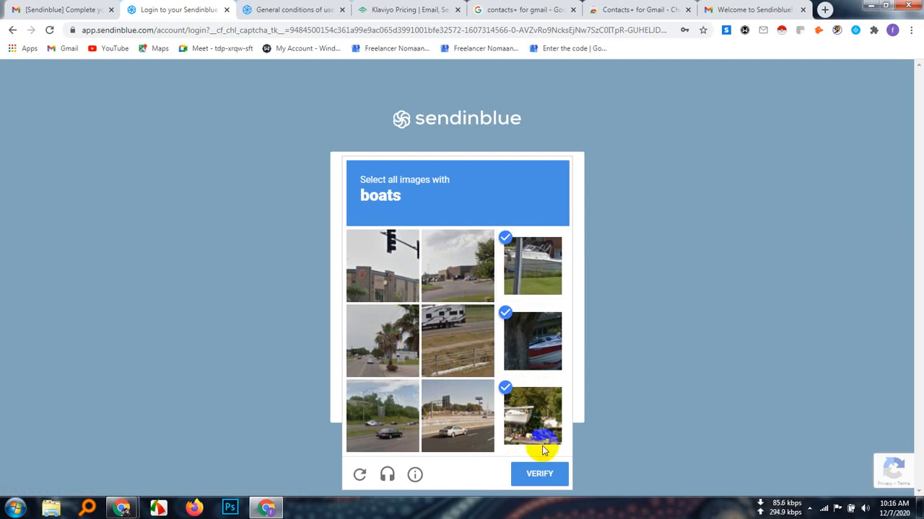
pyautogui.click(542, 469)
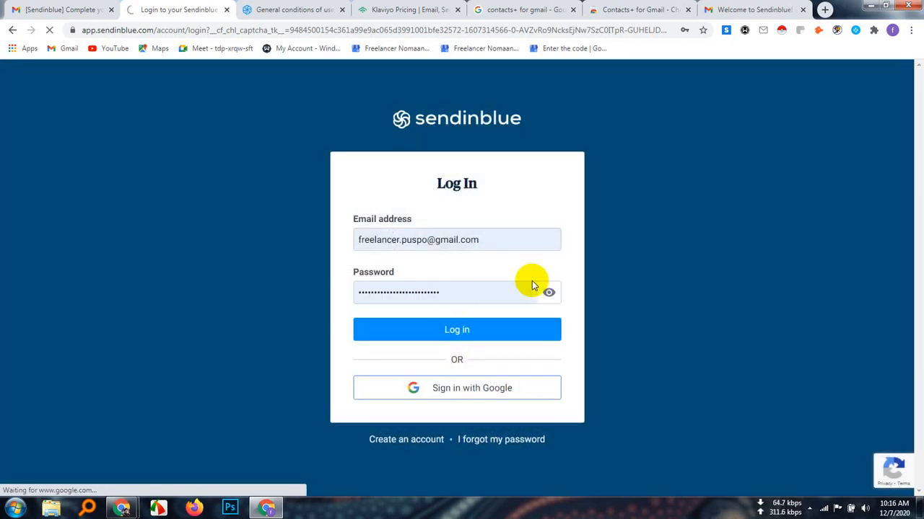
pyautogui.click(518, 332)
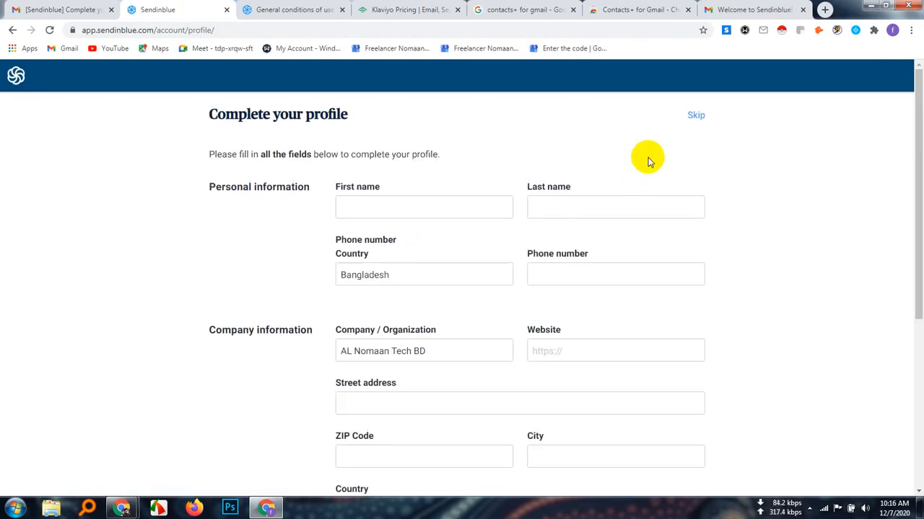
# Skip completing the profile, then set the email volume to 100,000 for the Lite plan and 1,000,000 for the Premium plan
pyautogui.click(695, 117)
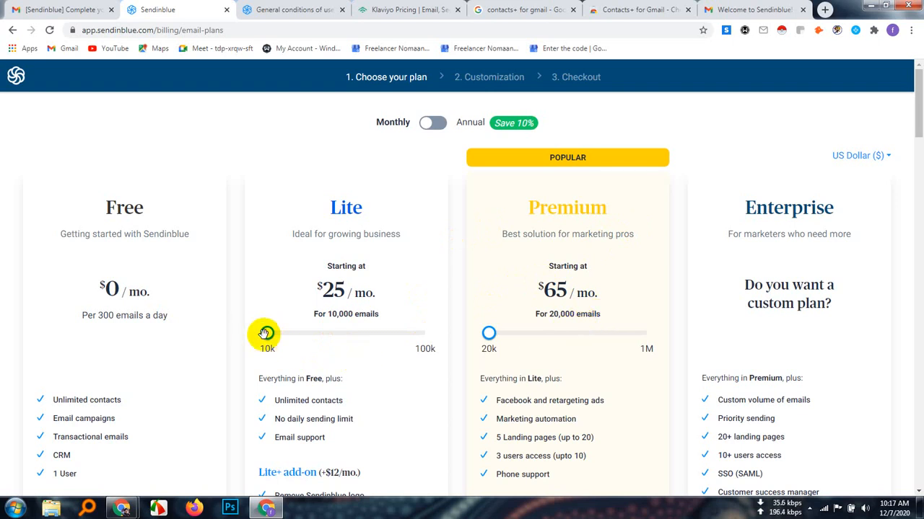
pyautogui.moveTo(265, 334); pyautogui.dragTo(424, 339)
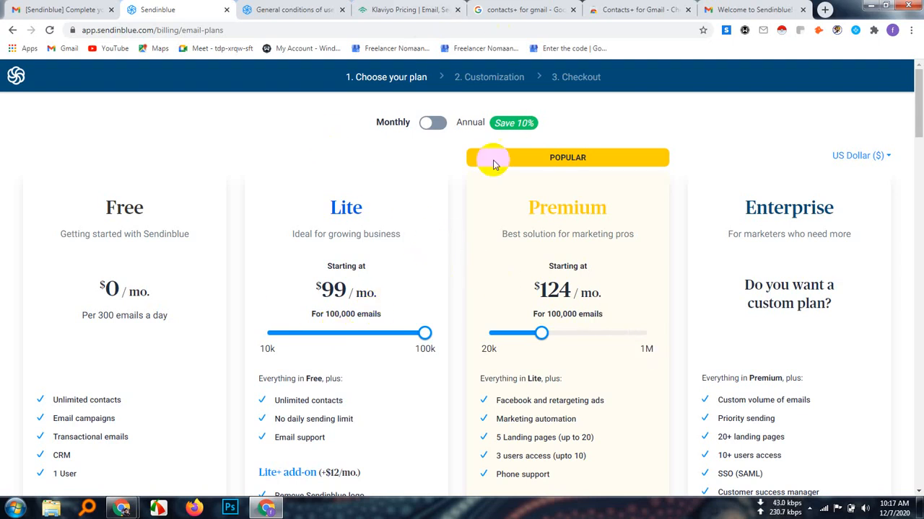
pyautogui.moveTo(542, 332); pyautogui.dragTo(662, 340)
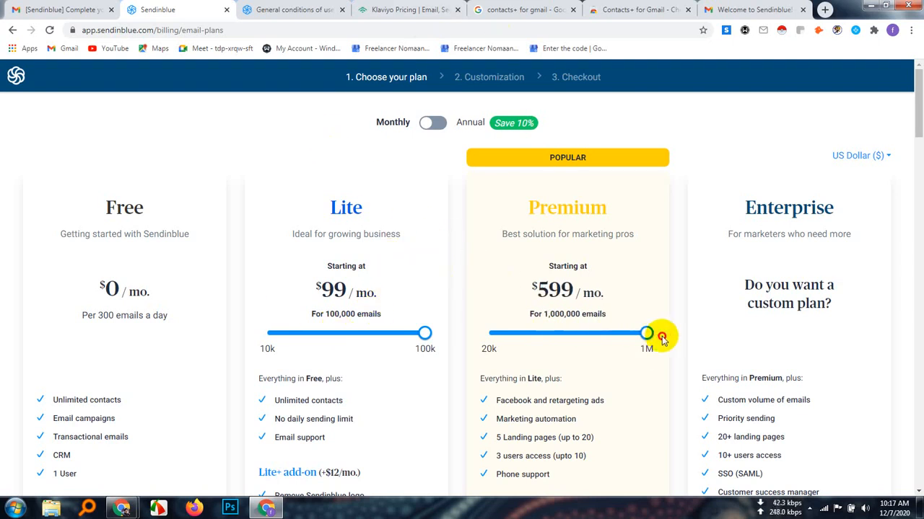
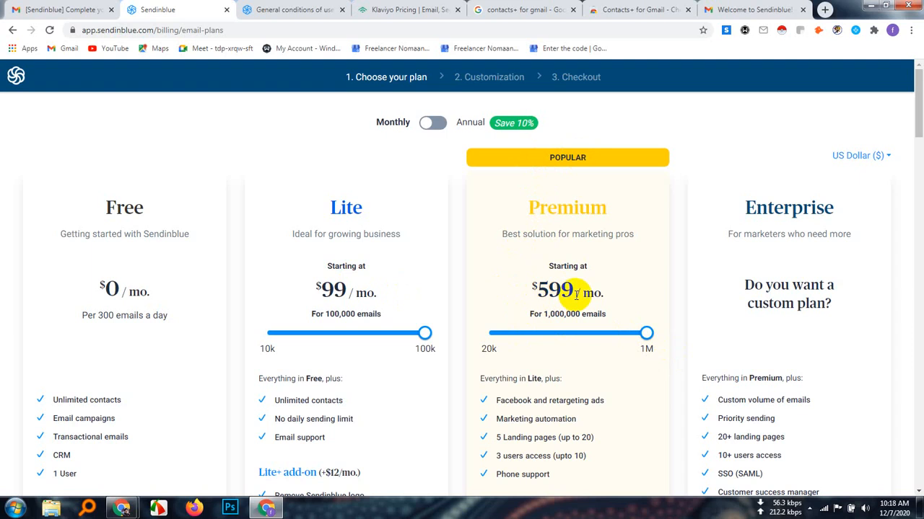
# Examine the Premium plan's monthly price and compare the features included in the Free, Lite, Premium and Enterprise plans
pyautogui.moveTo(613, 285); pyautogui.dragTo(528, 280)
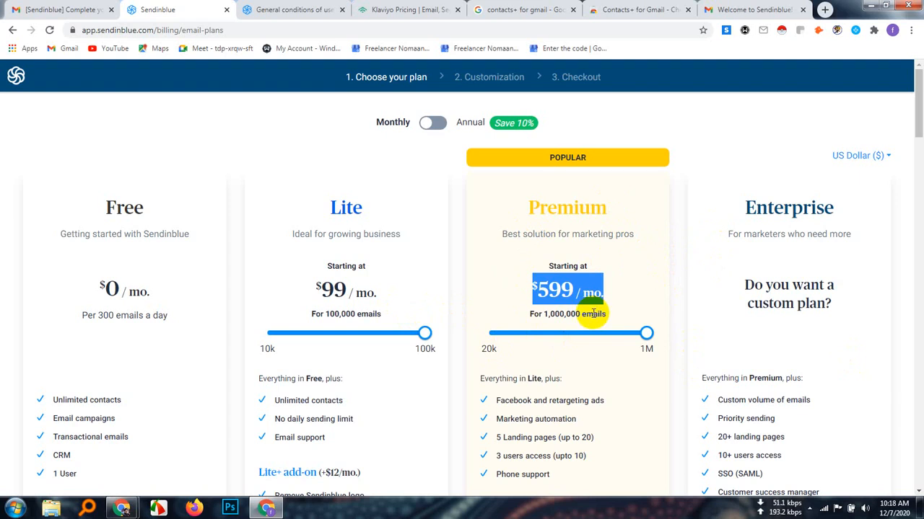
pyautogui.click(463, 242)
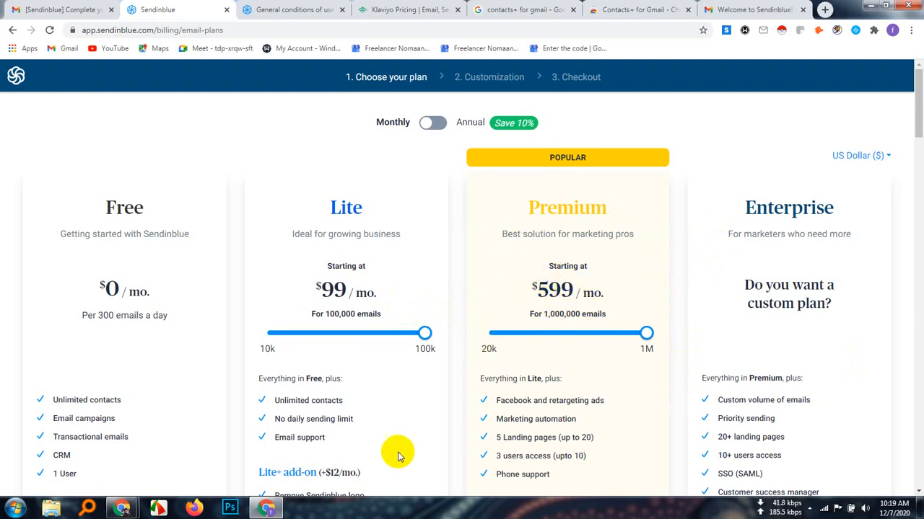
pyautogui.scroll(-1, 375, 393)
pyautogui.scroll(-3, 347, 383)
pyautogui.scroll(3, 321, 374)
pyautogui.scroll(-1, 206, 363)
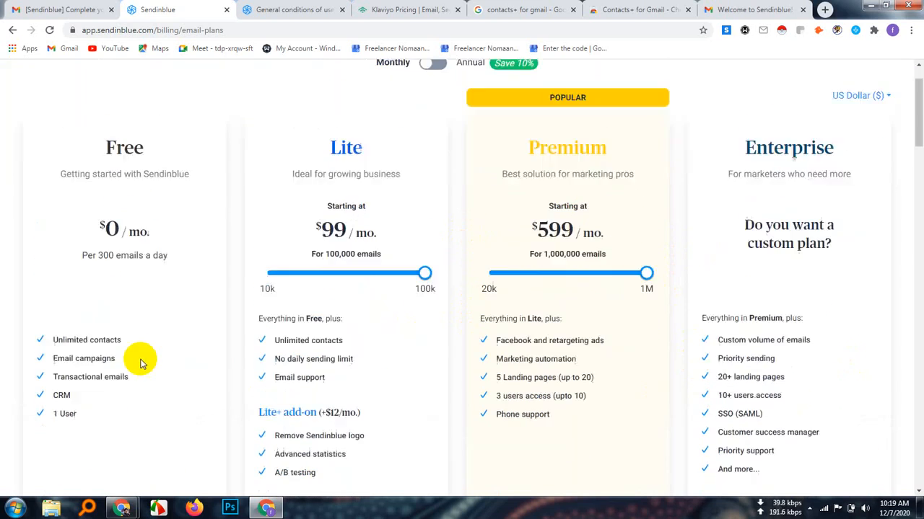
pyautogui.scroll(1, 137, 365)
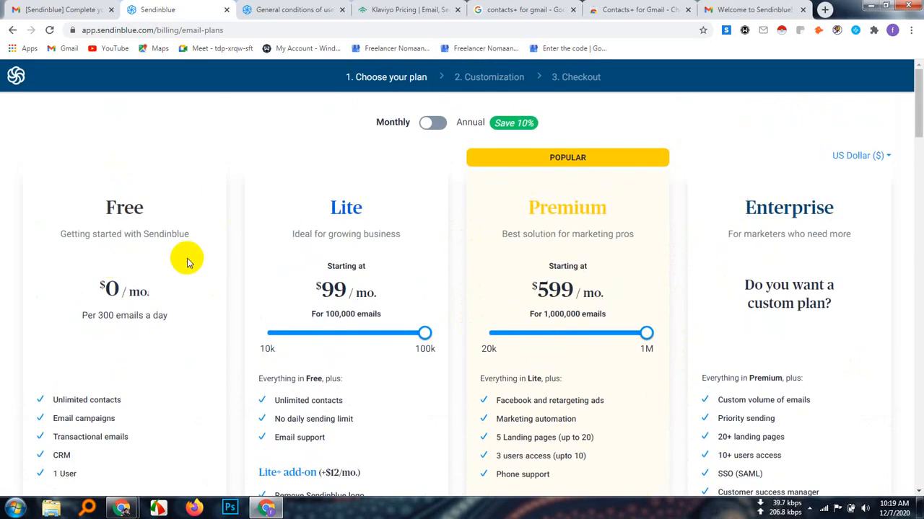
pyautogui.scroll(-2, 202, 262)
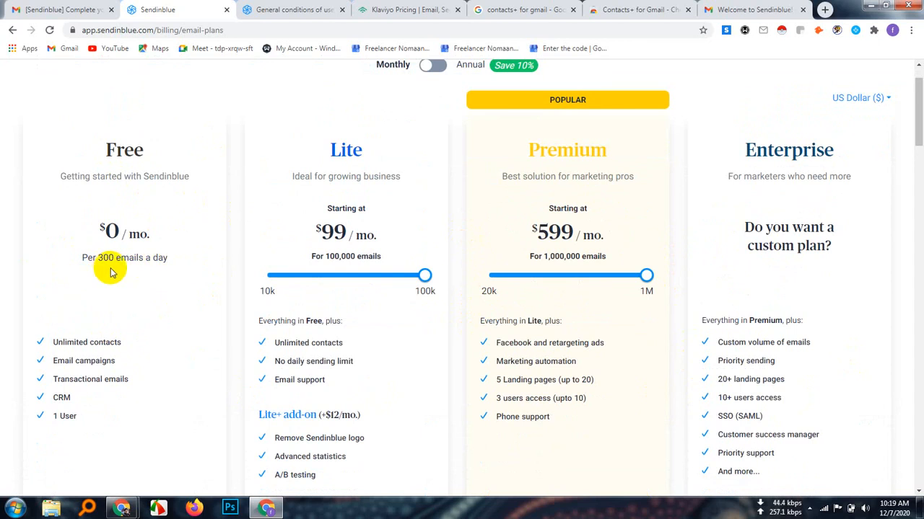
pyautogui.scroll(-2, 176, 277)
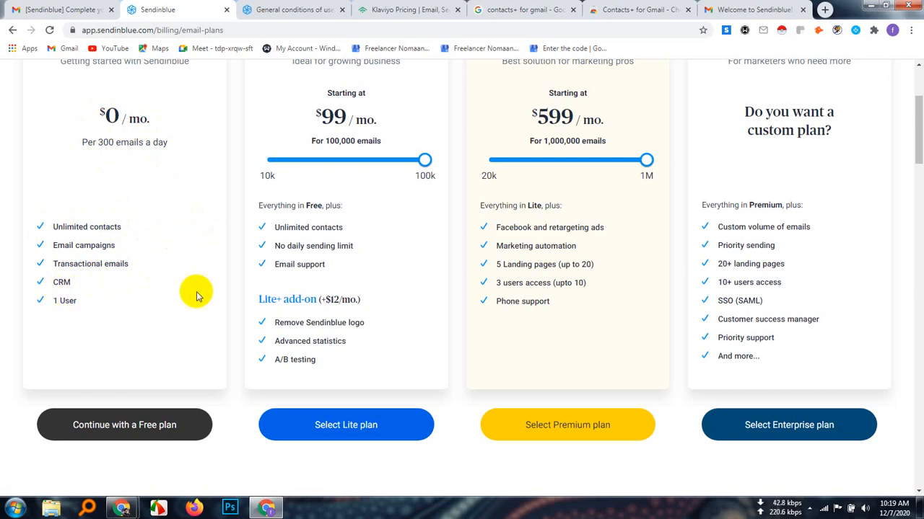
# Continue with the Free plan and review the activation steps, contact statistics and email campaigns on the account dashboard
pyautogui.scroll(-3, 195, 293)
pyautogui.click(124, 266)
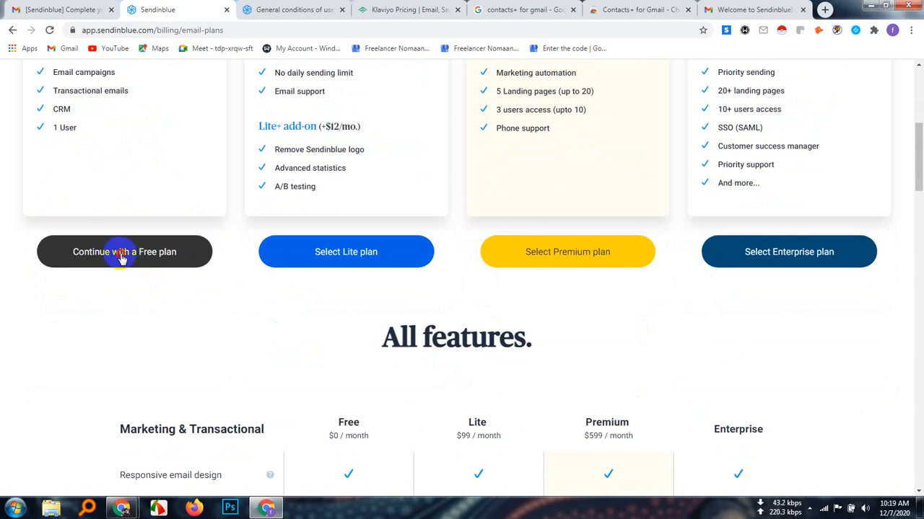
pyautogui.click(122, 260)
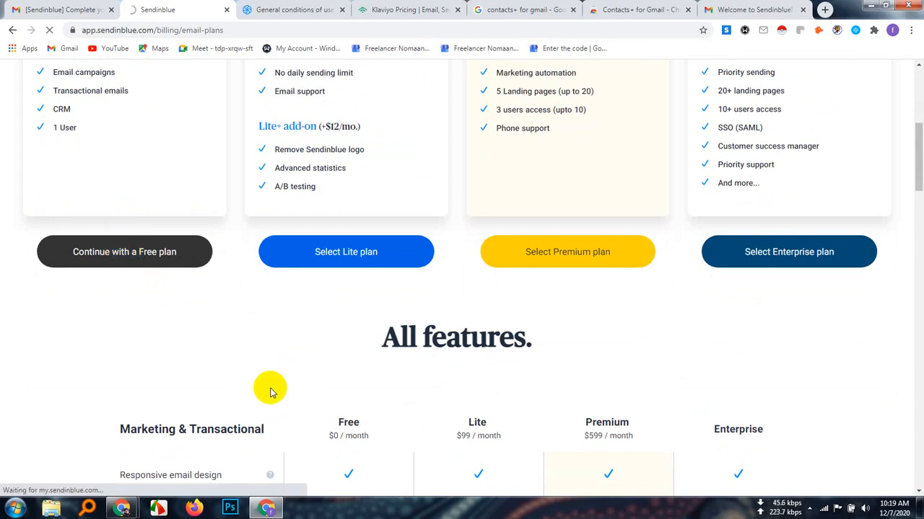
pyautogui.scroll(-8, 270, 392)
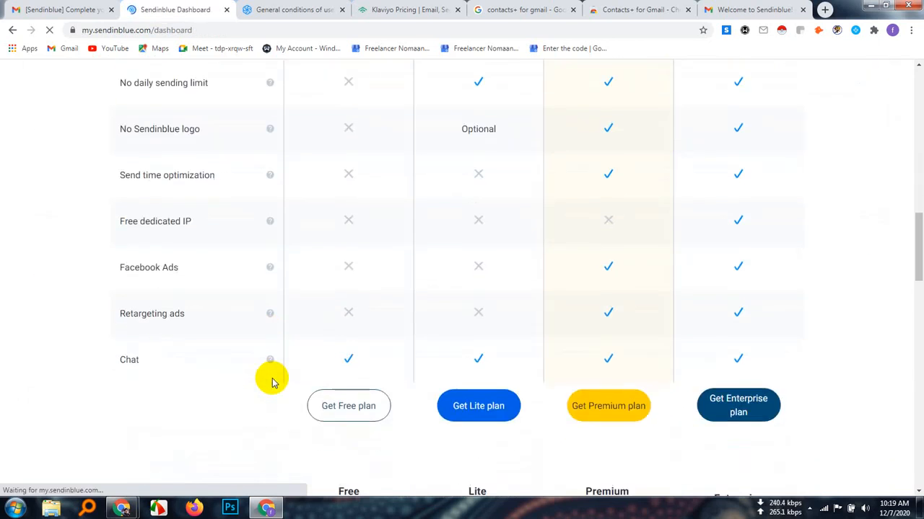
pyautogui.scroll(-2, 273, 380)
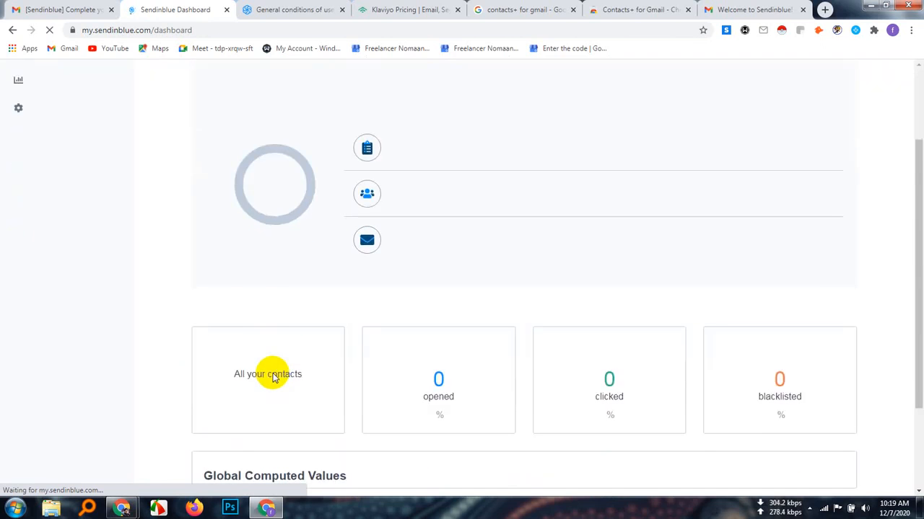
pyautogui.scroll(2, 273, 375)
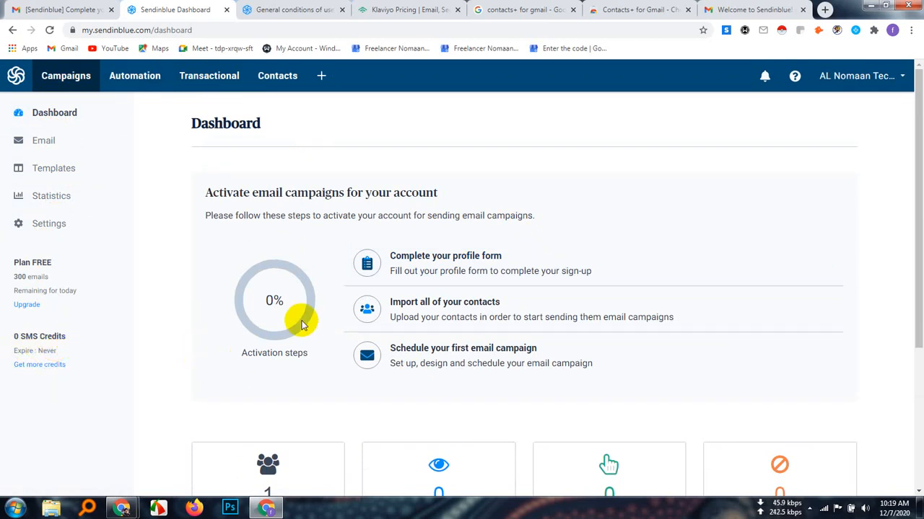
pyautogui.scroll(-2, 839, 402)
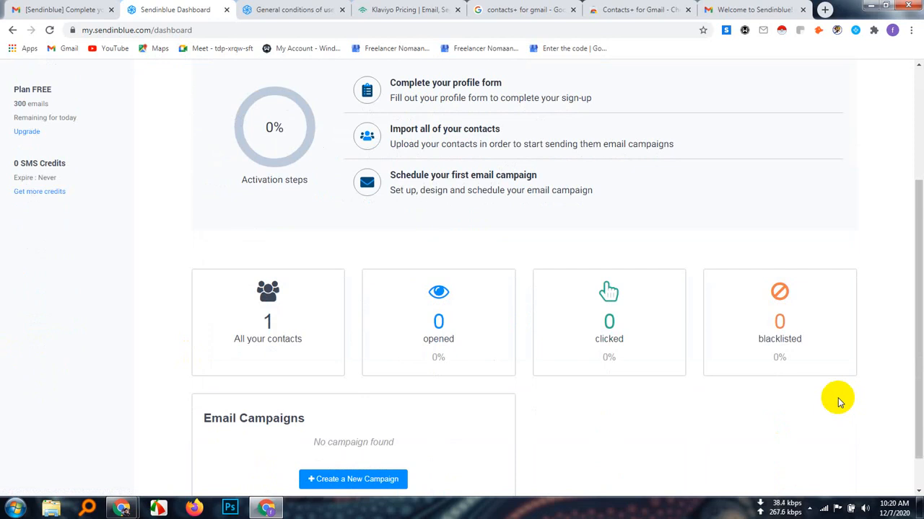
pyautogui.scroll(-1, 838, 402)
pyautogui.scroll(3, 838, 402)
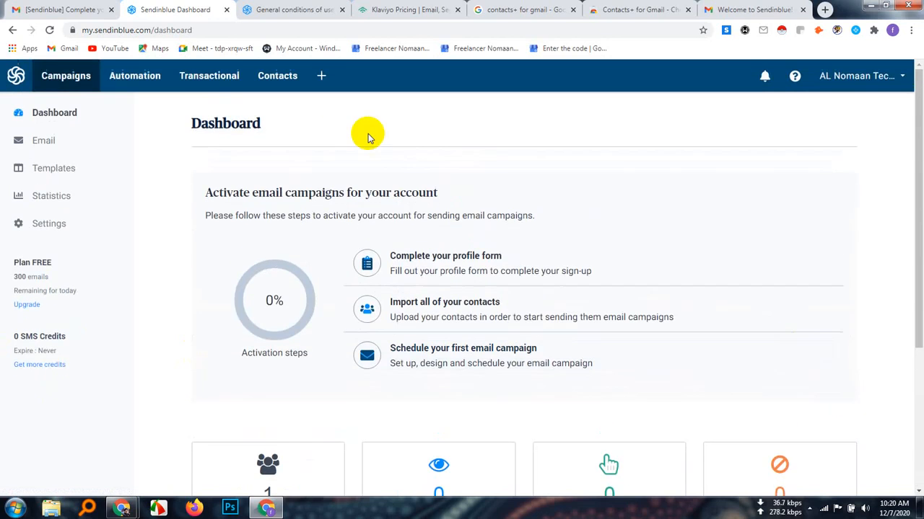
# Open the page for getting more SMS credits in a separate browser tab and review the plan overview and usage
pyautogui.rightClick(47, 364)
pyautogui.click(100, 371)
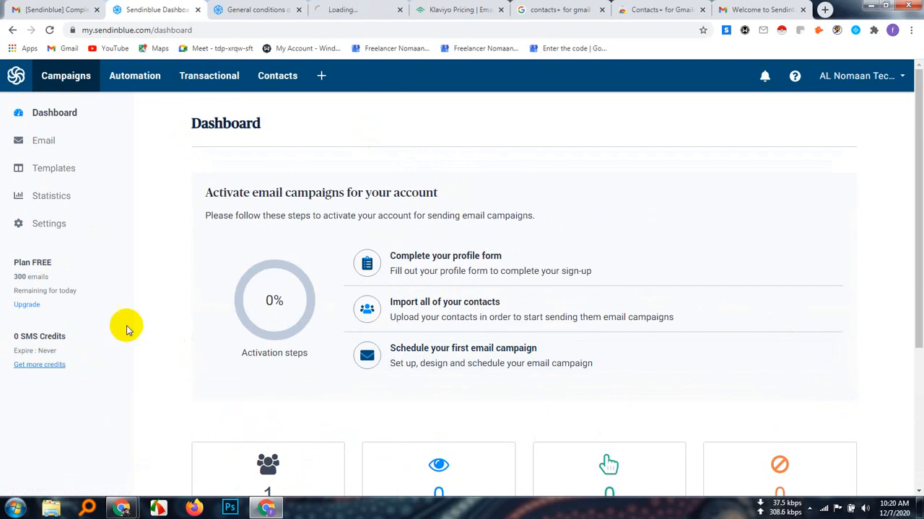
pyautogui.click(339, 9)
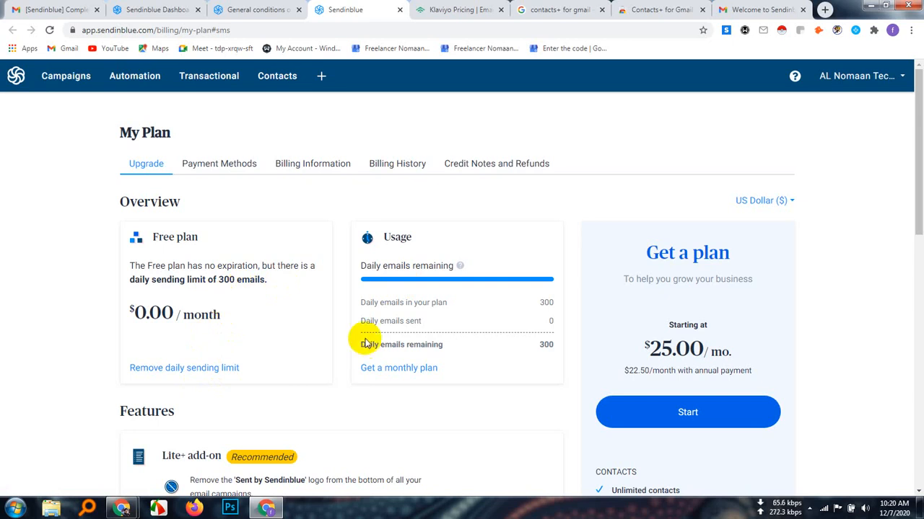
pyautogui.scroll(-2, 366, 328)
pyautogui.scroll(2, 366, 326)
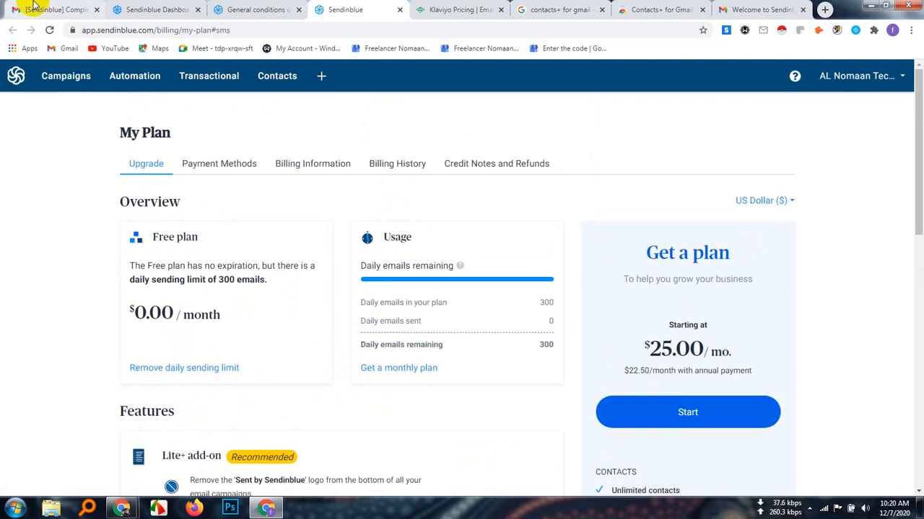
# Return to the Sendinblue dashboard and start creating the first email template
pyautogui.click(144, 10)
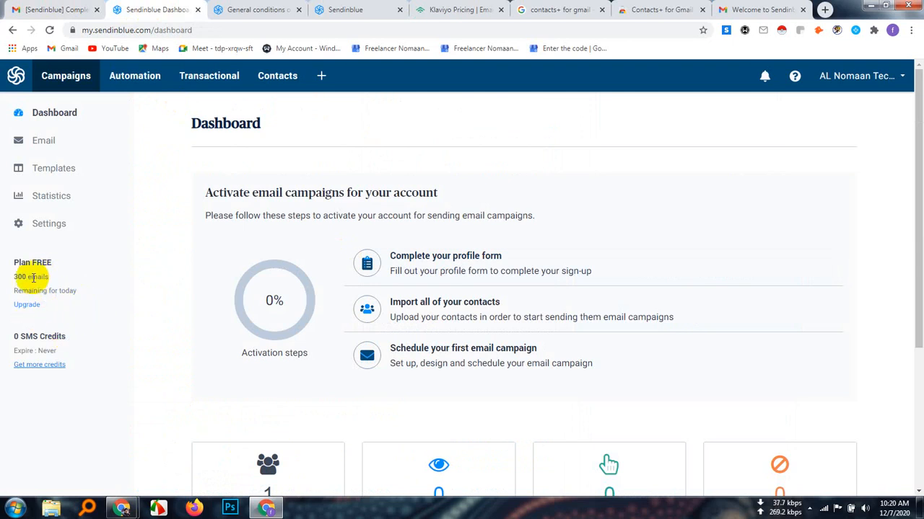
pyautogui.click(57, 168)
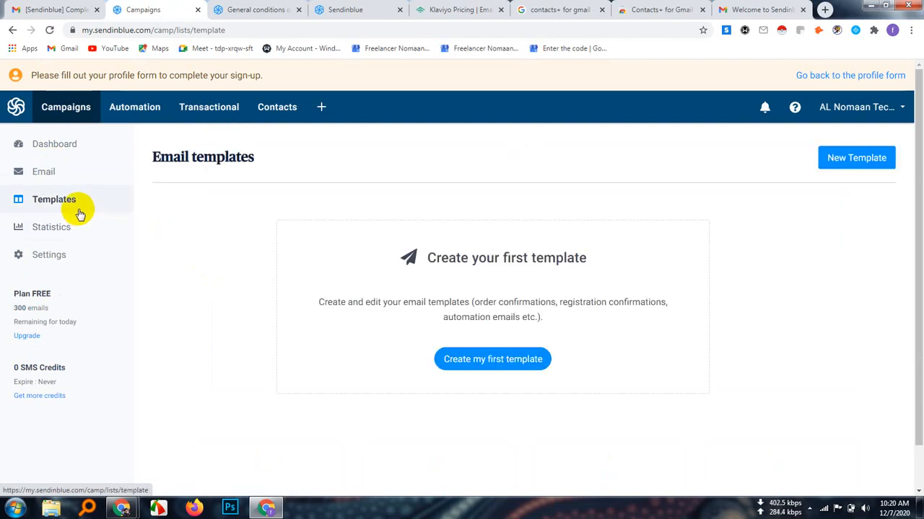
pyautogui.click(482, 360)
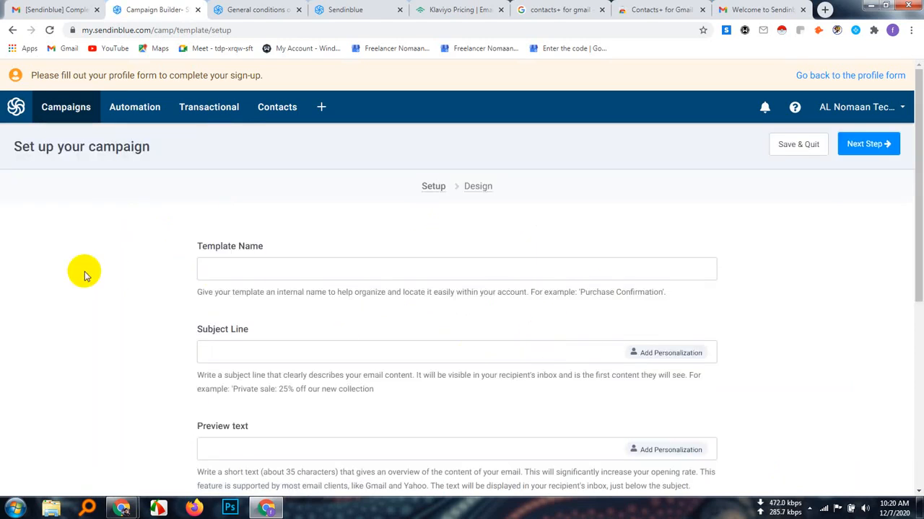
# Review the template's sender fields and advanced options, including reply-to, tracking, tag, attachment and mirror link, and hide the advanced options again
pyautogui.scroll(-4, 290, 290)
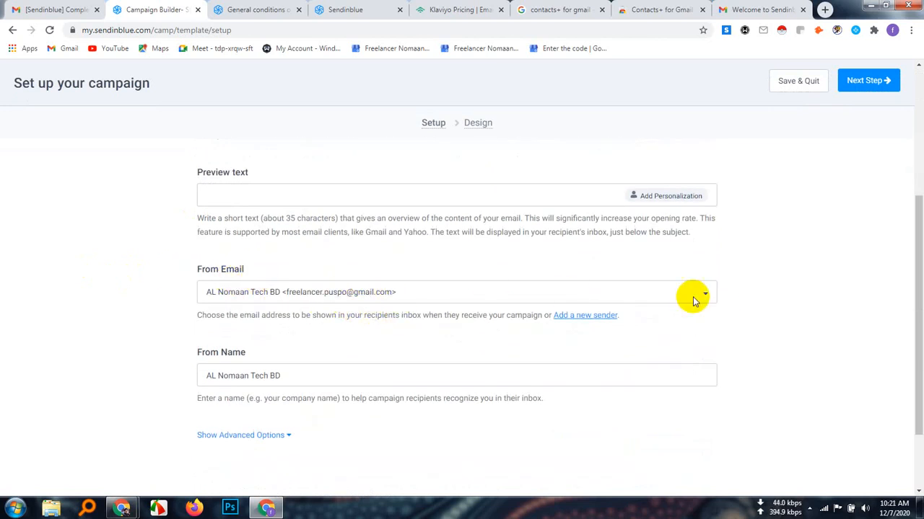
pyautogui.scroll(-2, 343, 375)
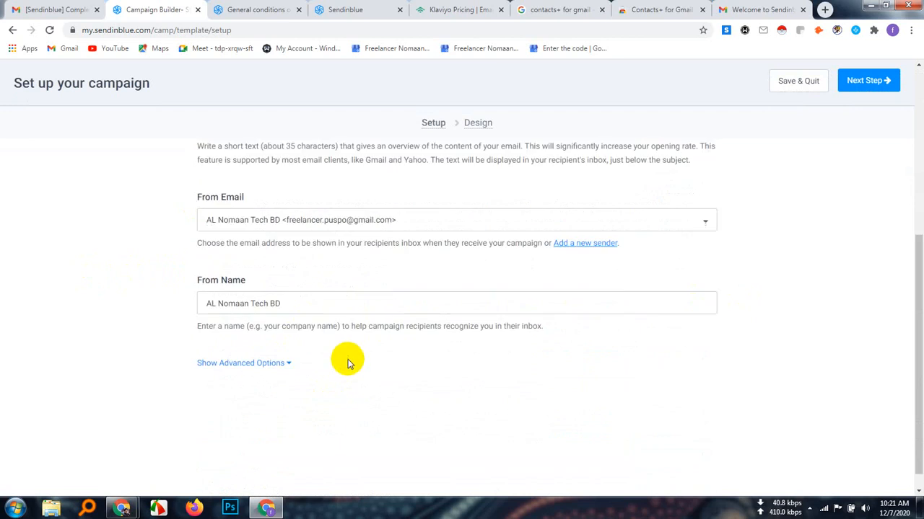
pyautogui.click(286, 342)
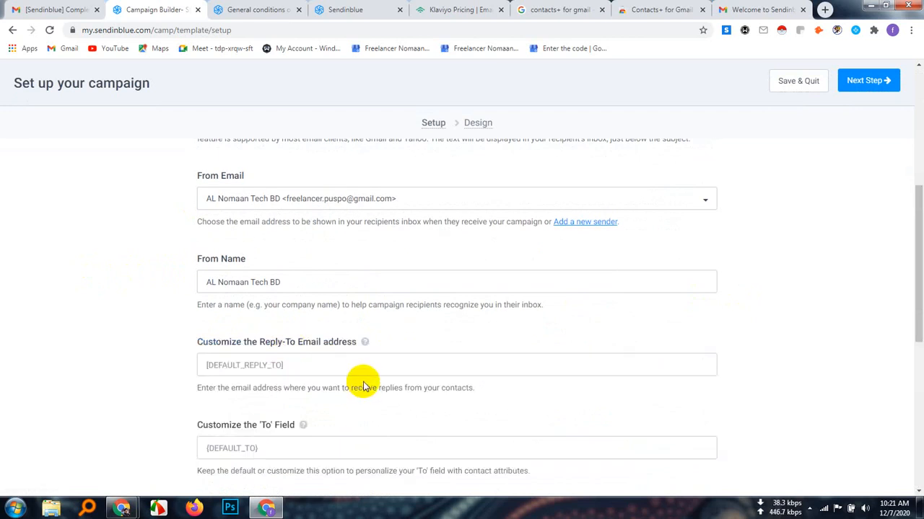
pyautogui.scroll(-1, 362, 381)
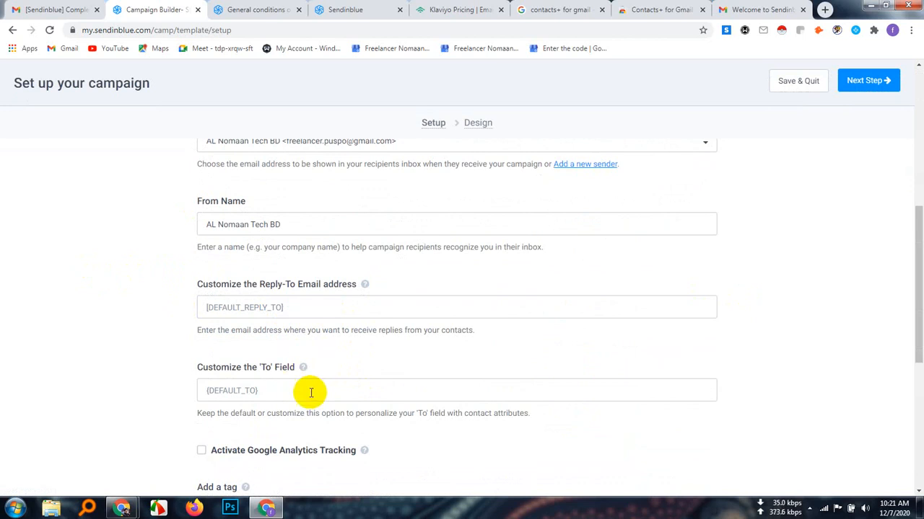
pyautogui.scroll(-2, 305, 389)
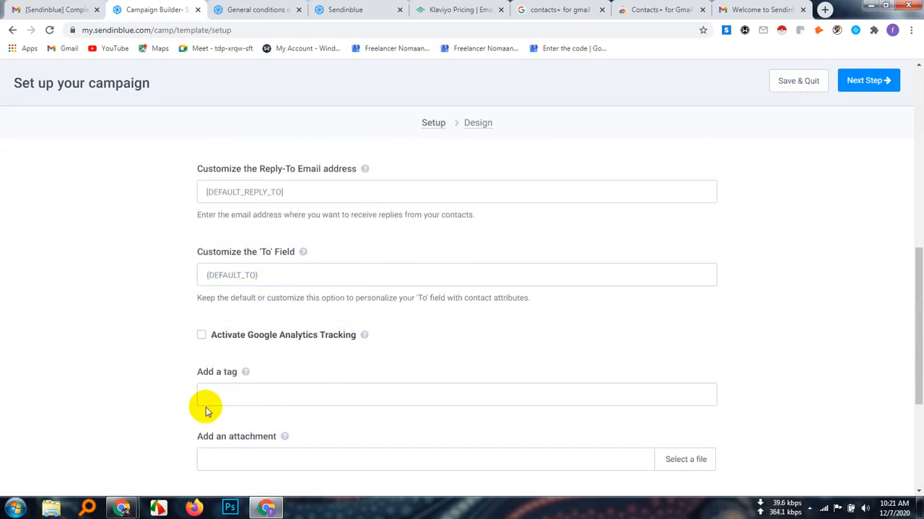
pyautogui.scroll(-1, 390, 353)
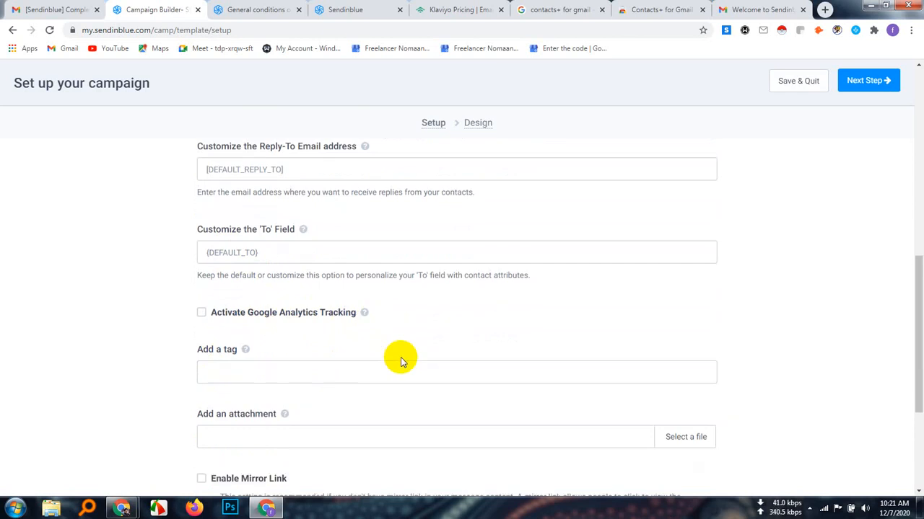
pyautogui.scroll(-2, 273, 363)
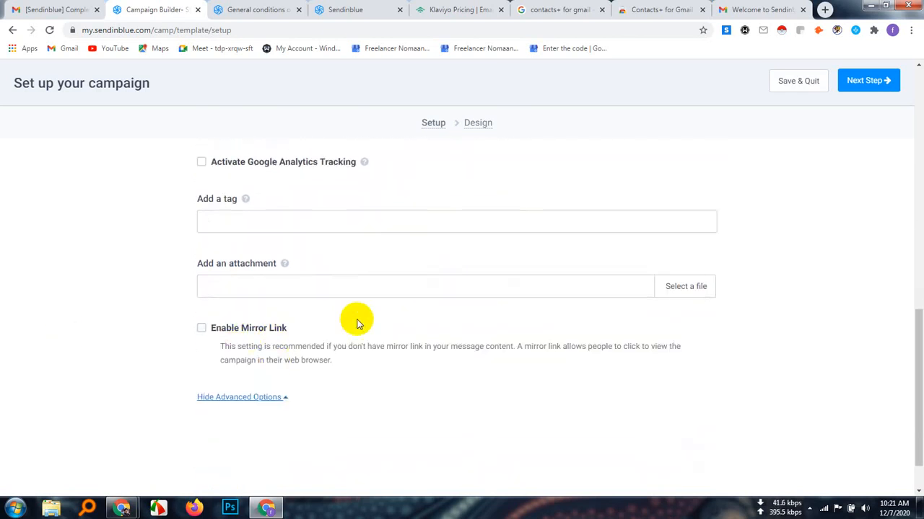
pyautogui.click(266, 399)
pyautogui.scroll(5, 256, 383)
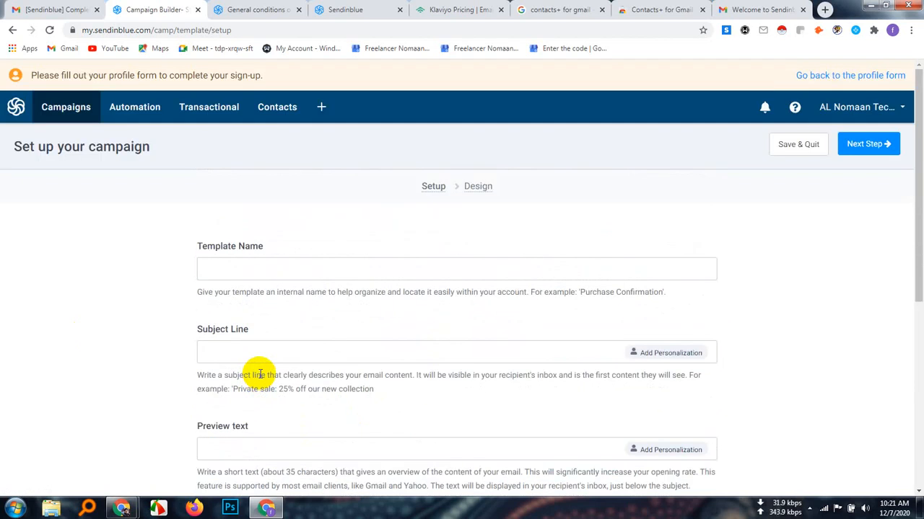
# Name the email template "Fiverr"
pyautogui.click(233, 272)
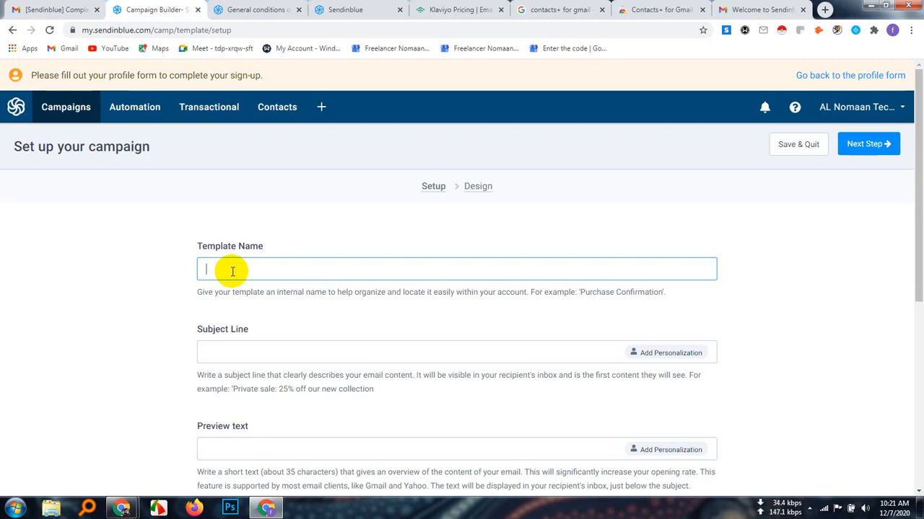
pyautogui.write('Fiv')
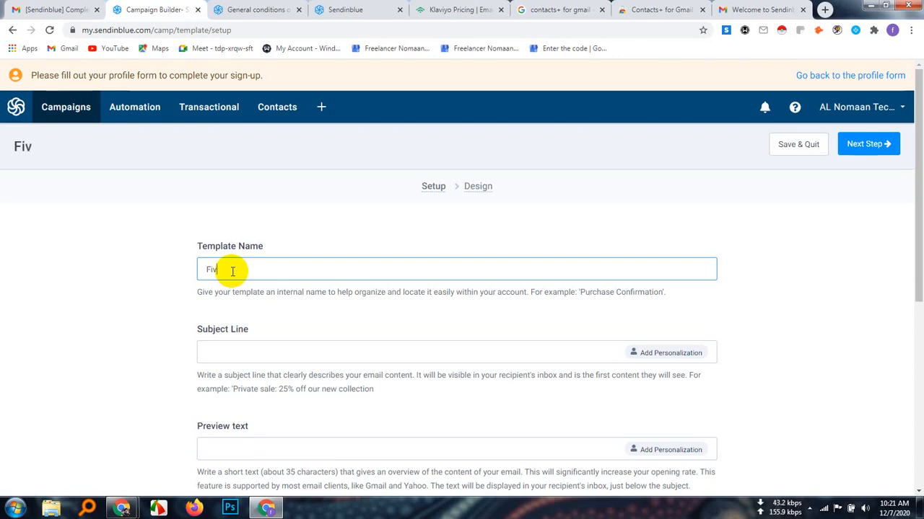
pyautogui.write('err')
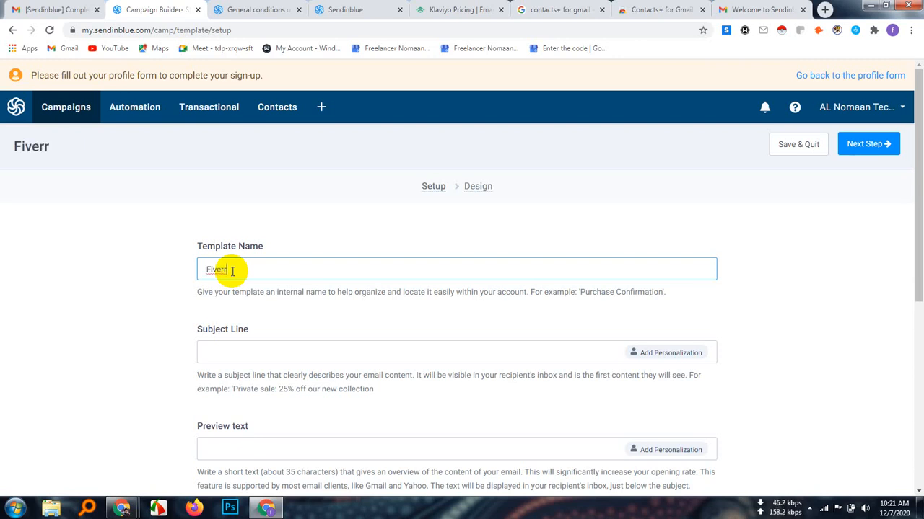
# View the personalization options for the subject line and close them without inserting an attribute
pyautogui.click(246, 351)
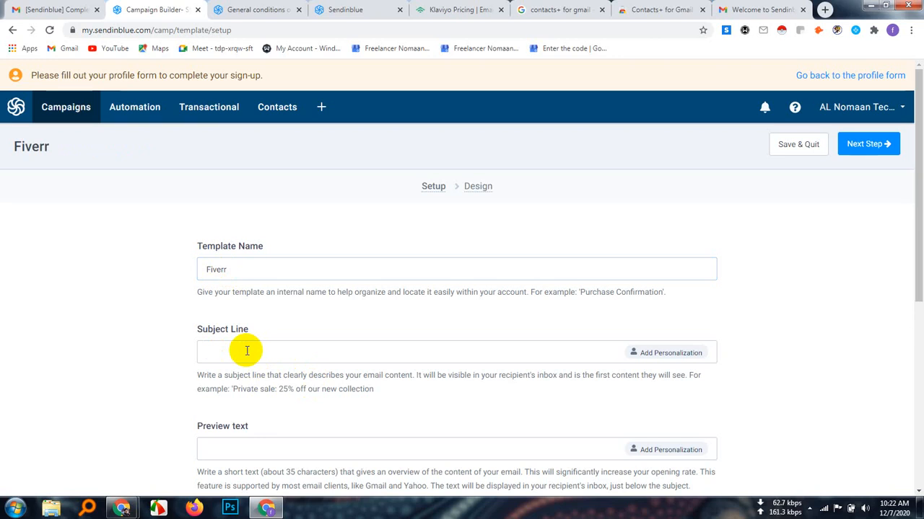
pyautogui.click(665, 355)
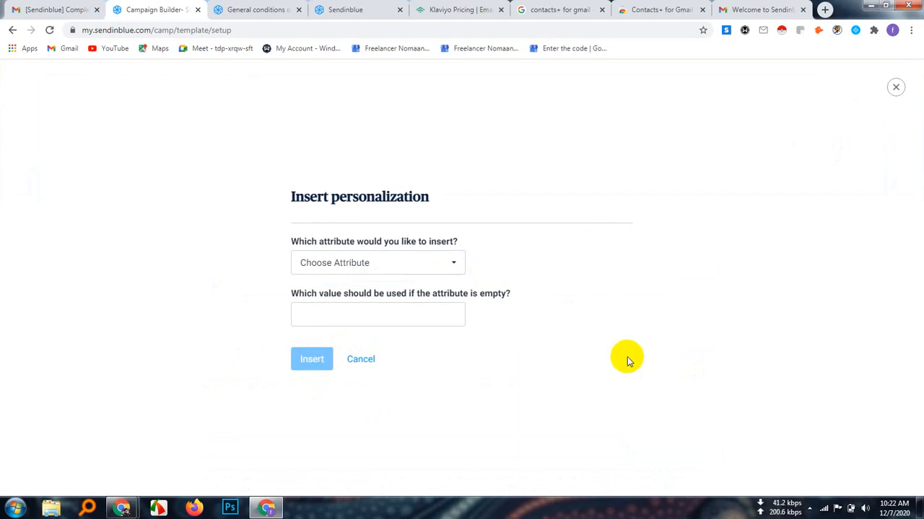
pyautogui.click(895, 88)
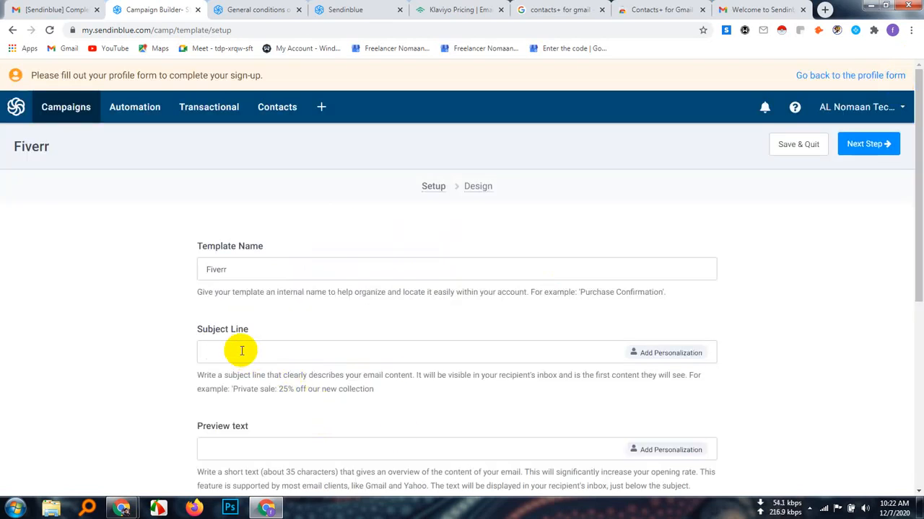
# Enter "Get 20% discount for your first order on fiverr" as the template's subject line
pyautogui.write('Get 20% discount for you')
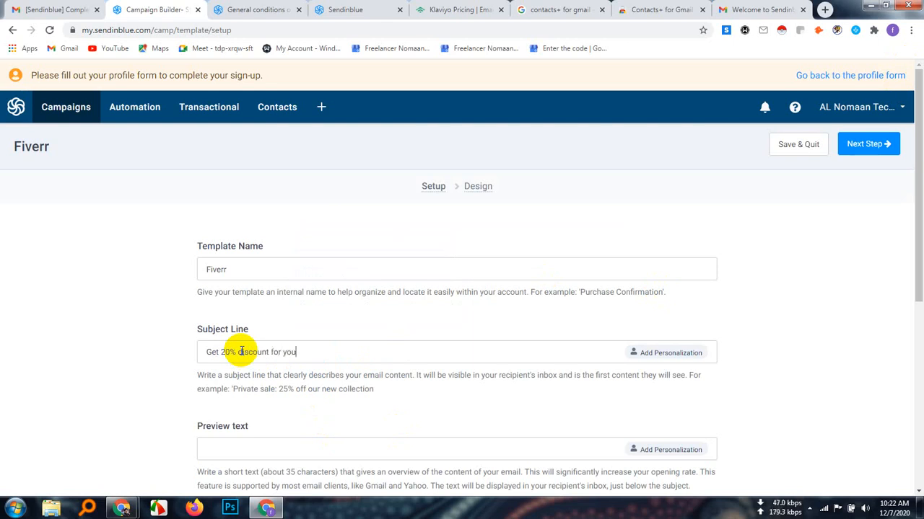
pyautogui.write('r first orde')
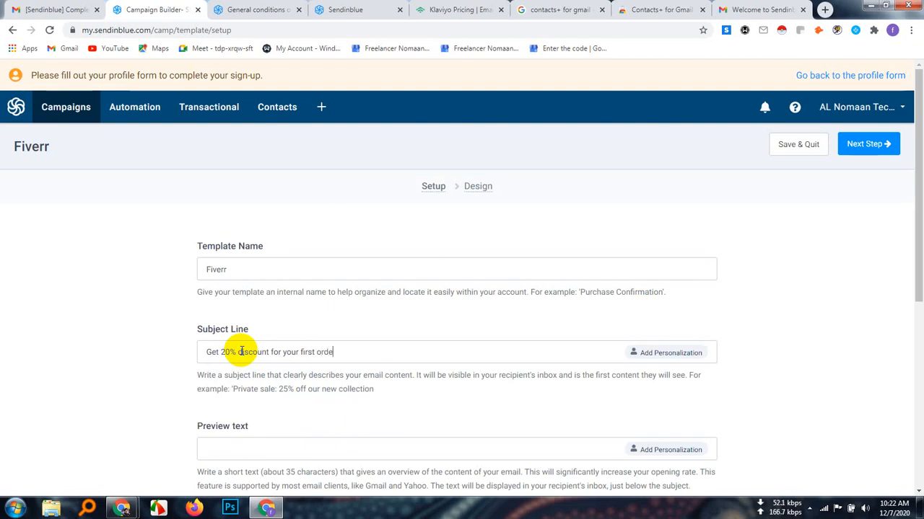
pyautogui.write('r on fiverr')
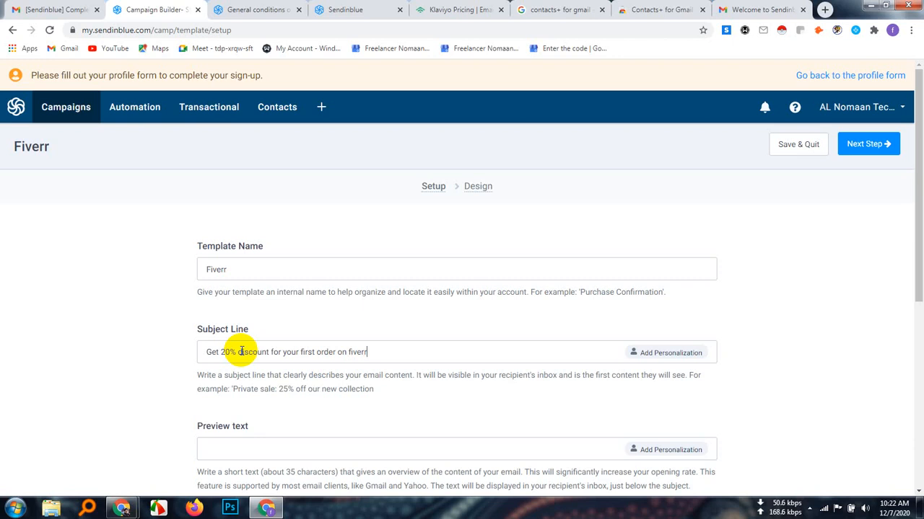
# Enter "Grow your business with fiverr freelancer" as the template's preview text
pyautogui.scroll(-1, 288, 352)
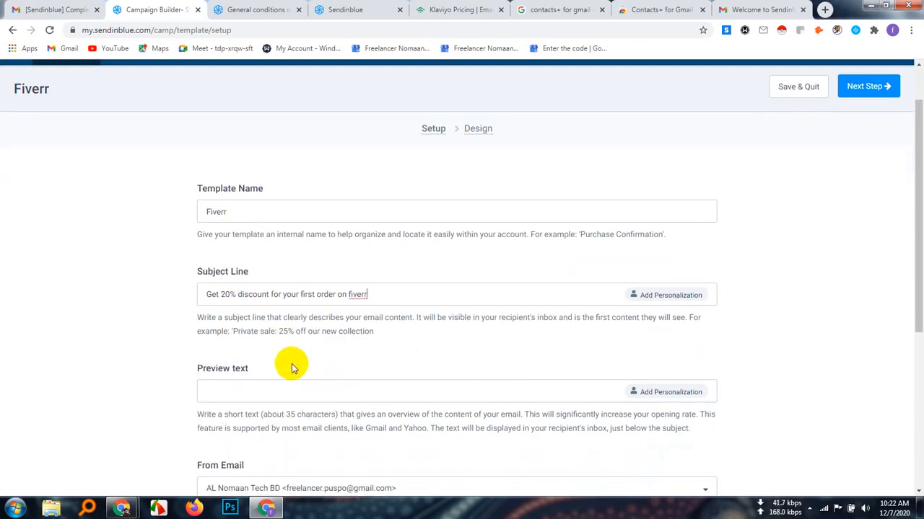
pyautogui.click(242, 392)
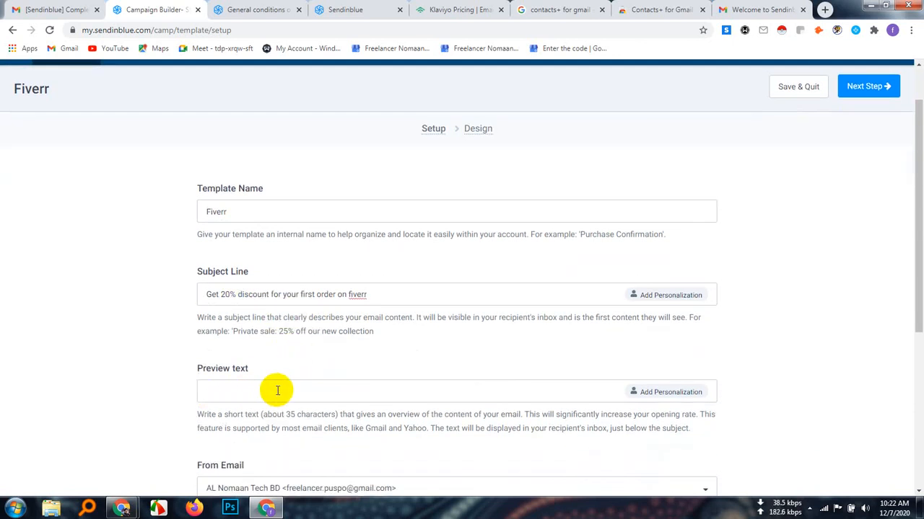
pyautogui.scroll(-1, 275, 390)
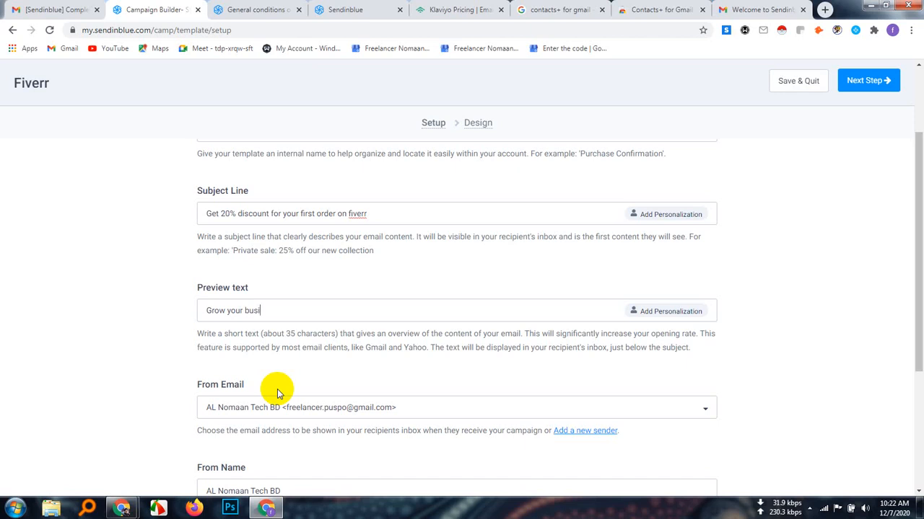
pyautogui.write('ss with fiverr freelancer')
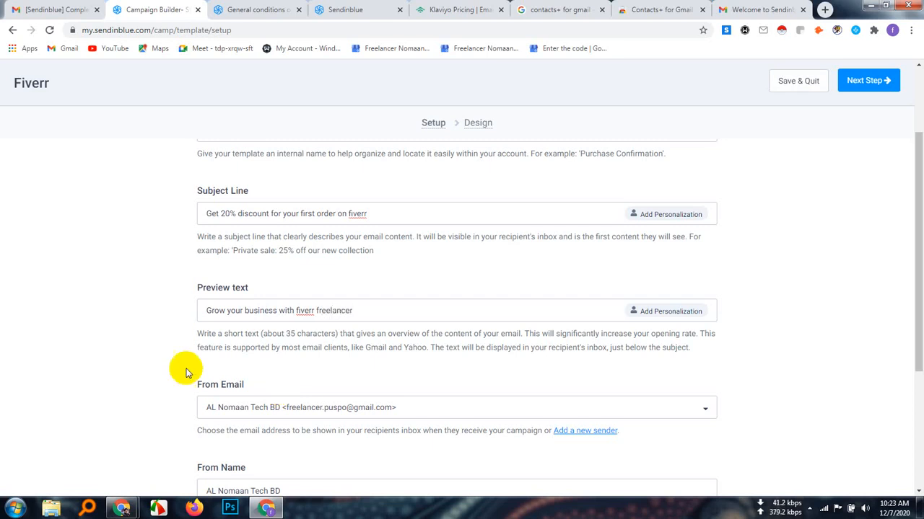
# Insert the word "professional" before "freelancer" in the preview text
pyautogui.click(315, 310)
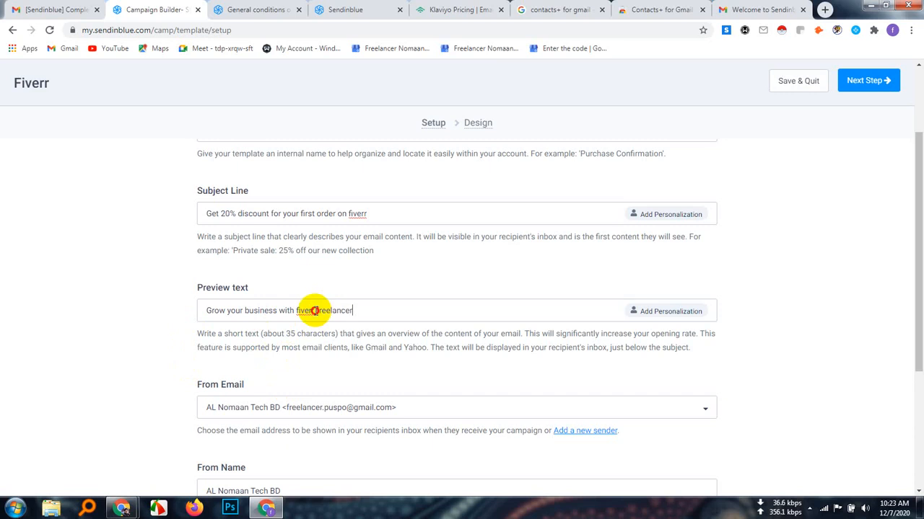
pyautogui.write('profe')
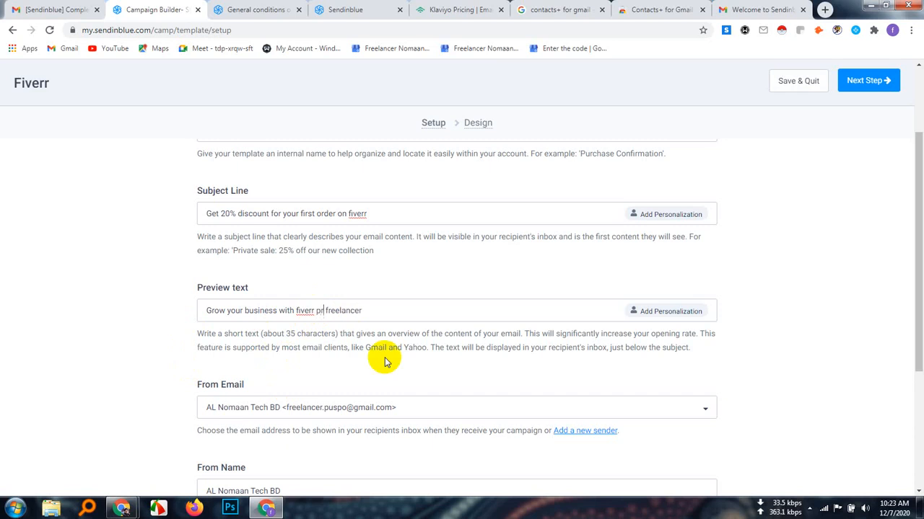
pyautogui.write('ssional')
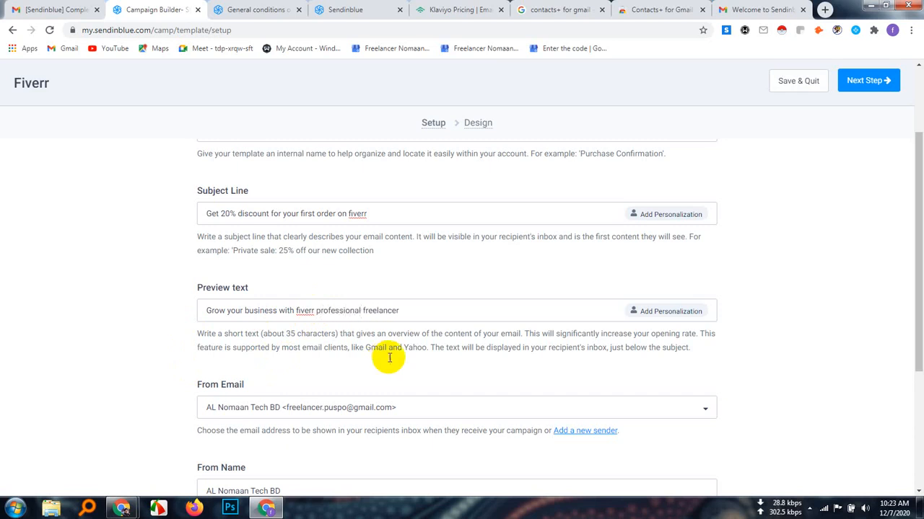
pyautogui.click(441, 310)
# Review the senders available for the From Email field and keep the current sender selected
pyautogui.scroll(-1, 450, 399)
pyautogui.scroll(-2, 450, 399)
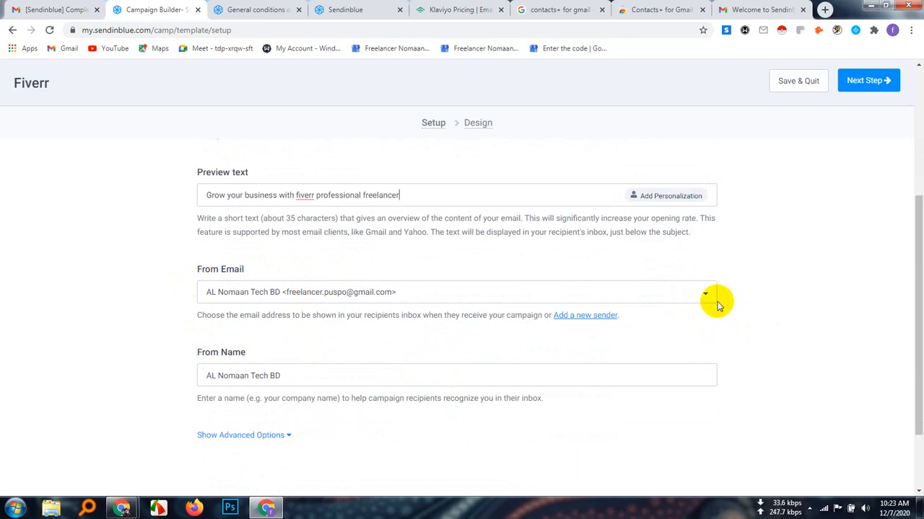
pyautogui.click(706, 292)
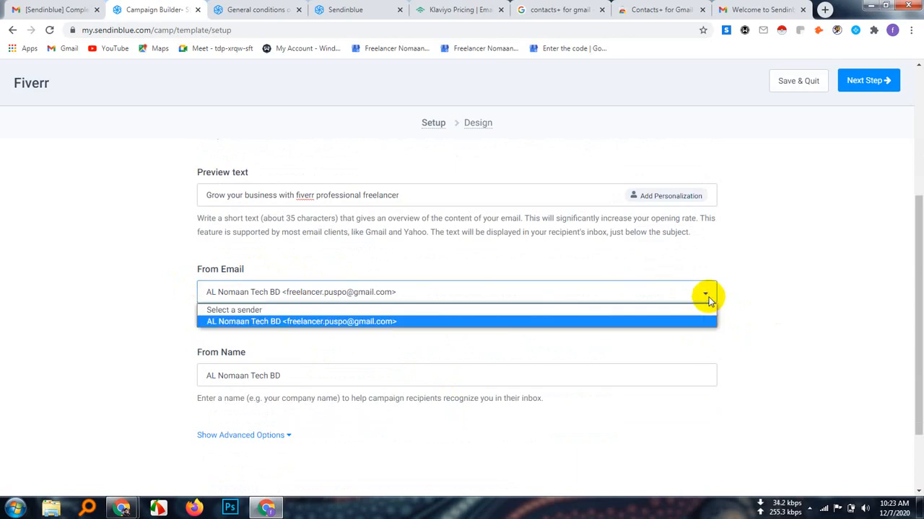
pyautogui.click(383, 321)
pyautogui.click(425, 294)
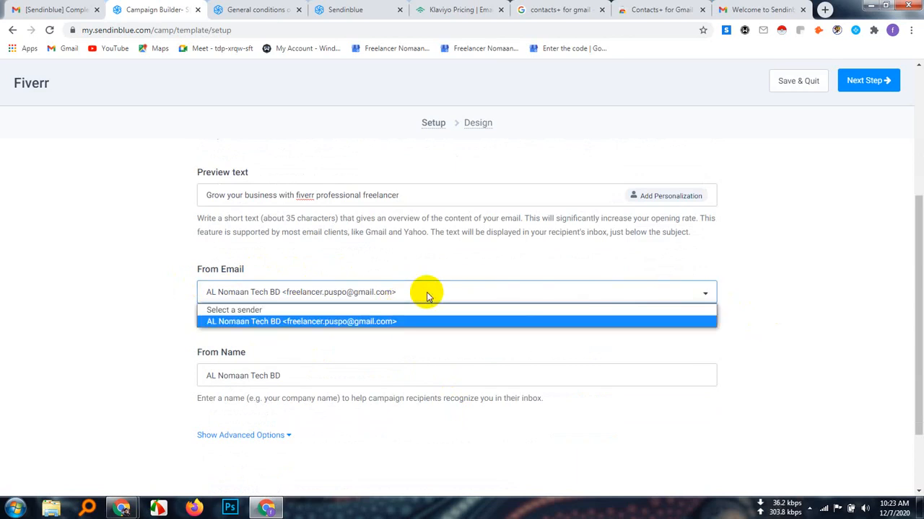
pyautogui.click(707, 294)
pyautogui.click(707, 294)
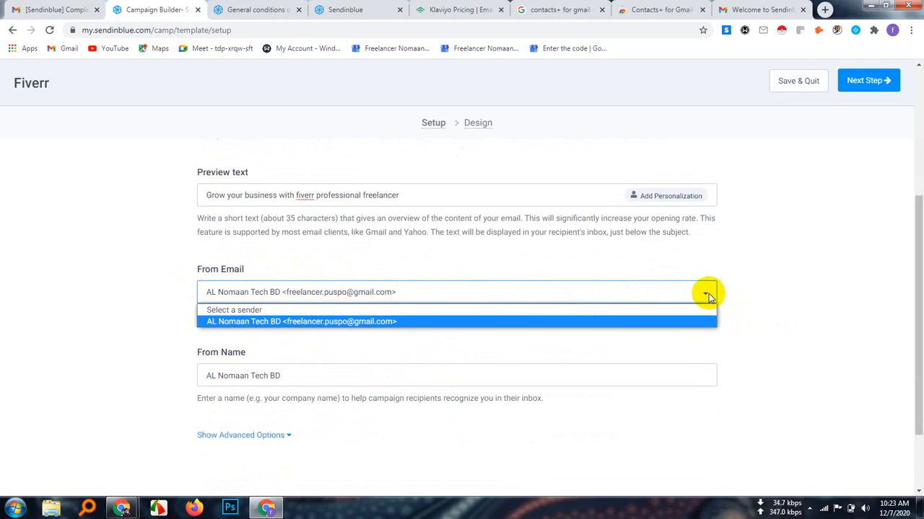
pyautogui.click(797, 346)
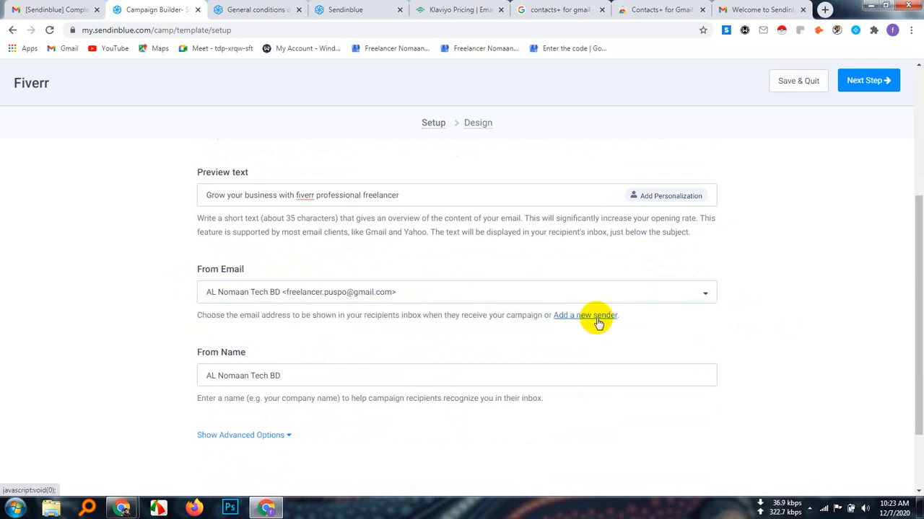
# Start adding a new sender for the template's From Email and enter the sender's name
pyautogui.click(581, 315)
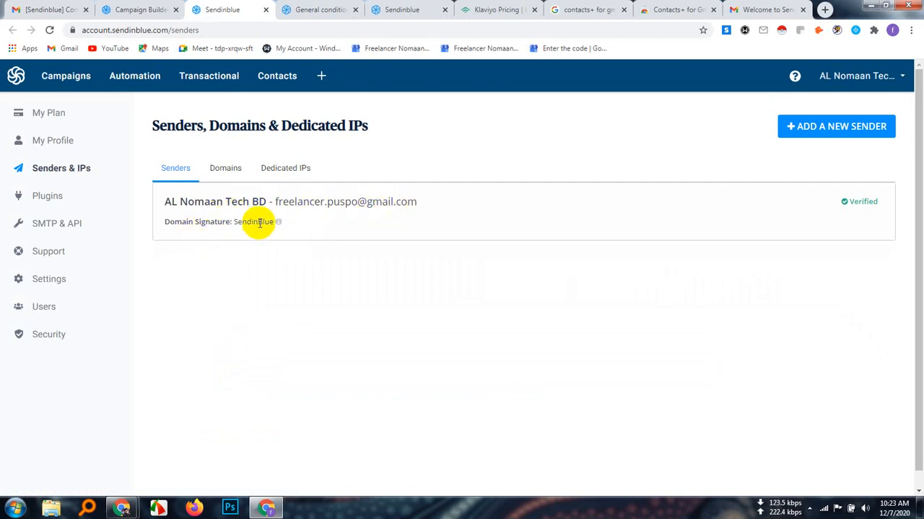
pyautogui.click(841, 132)
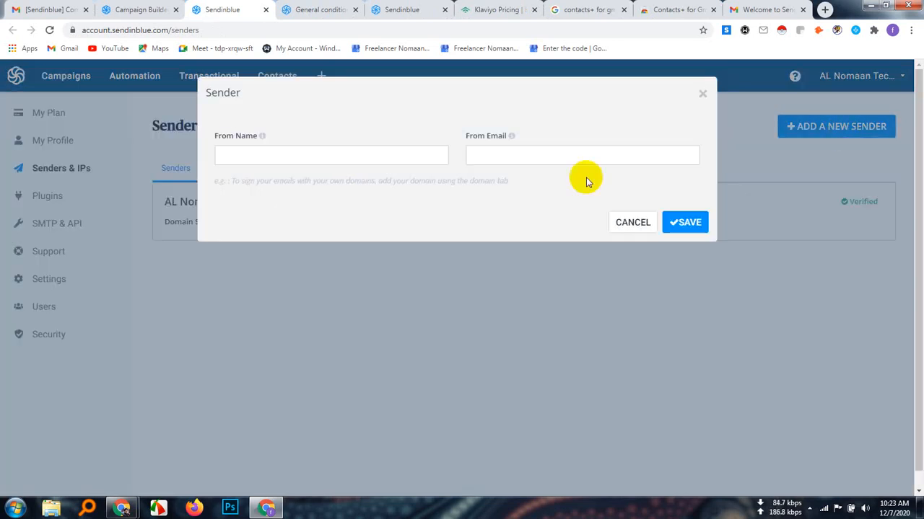
pyautogui.click(259, 155)
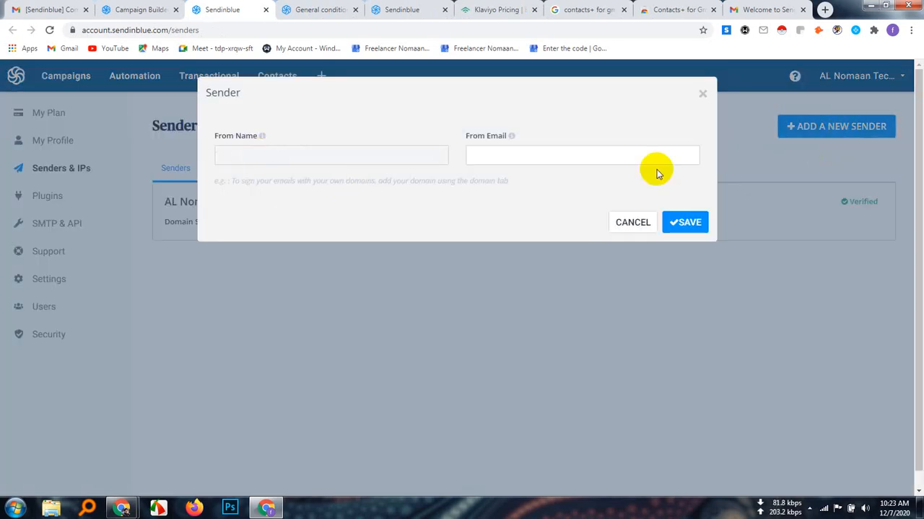
pyautogui.click(548, 156)
pyautogui.click(256, 162)
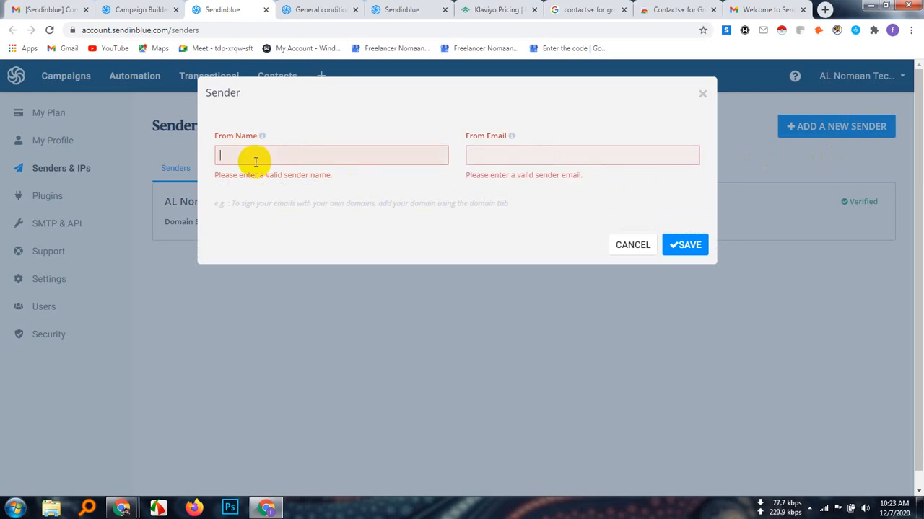
pyautogui.write('AL Nomaan')
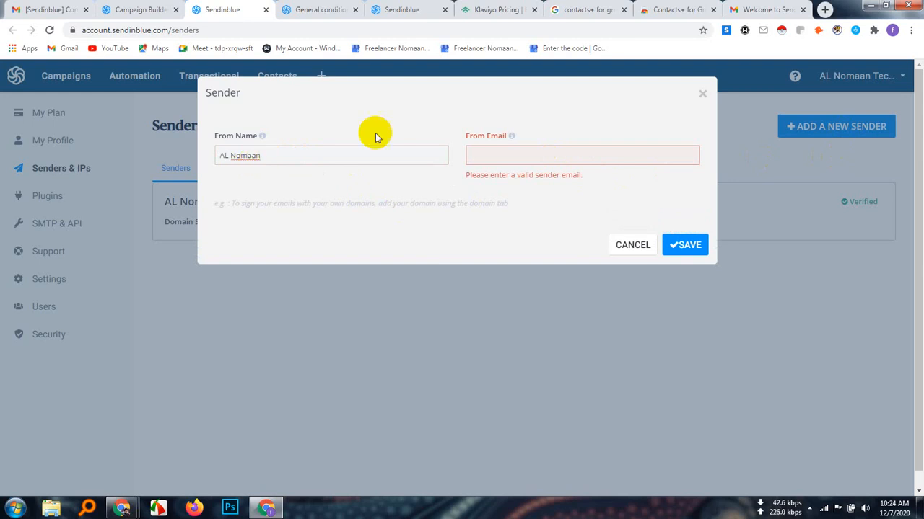
# Enter the new sender's domain e-mail address and save the sender
pyautogui.click(483, 155)
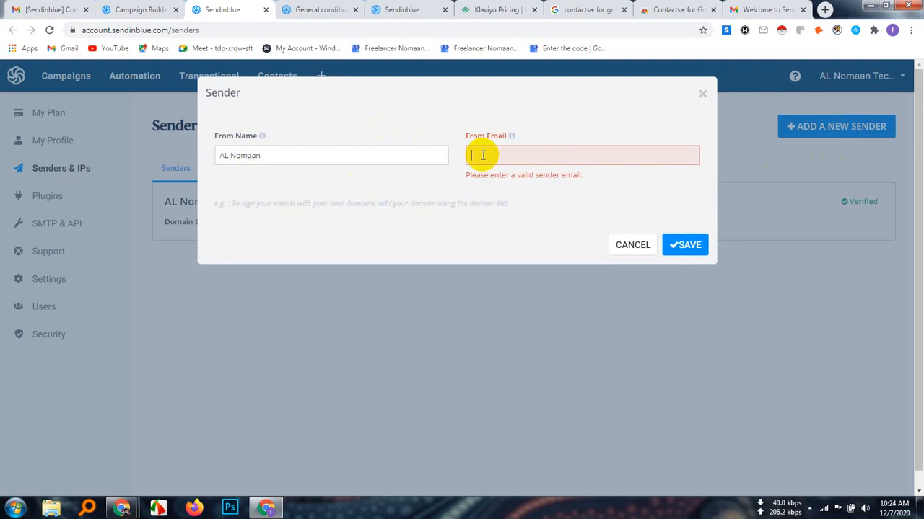
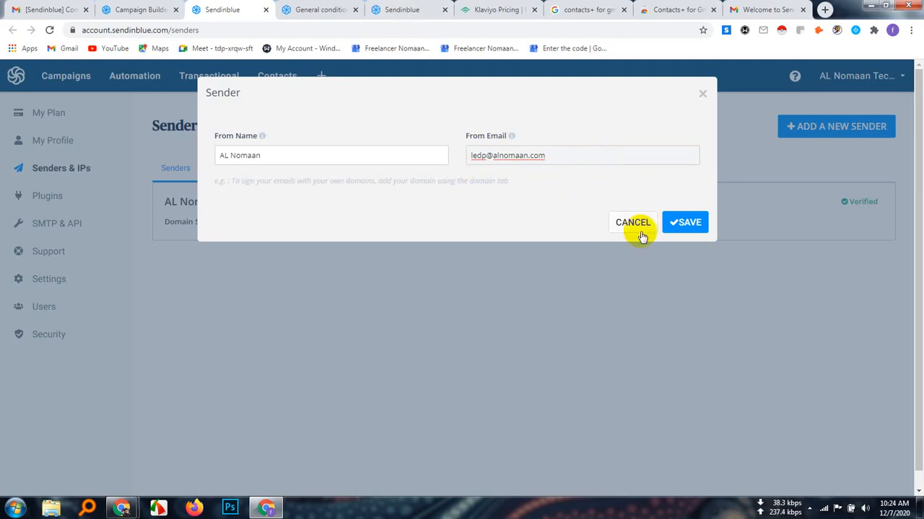
pyautogui.click(690, 224)
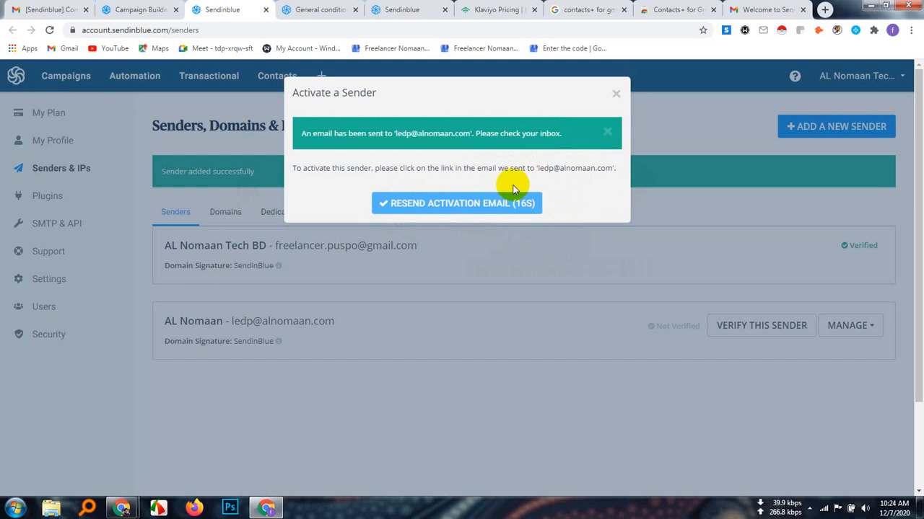
# Switch to the other Chrome profile and go to its blank new tab
pyautogui.click(824, 10)
pyautogui.click(893, 29)
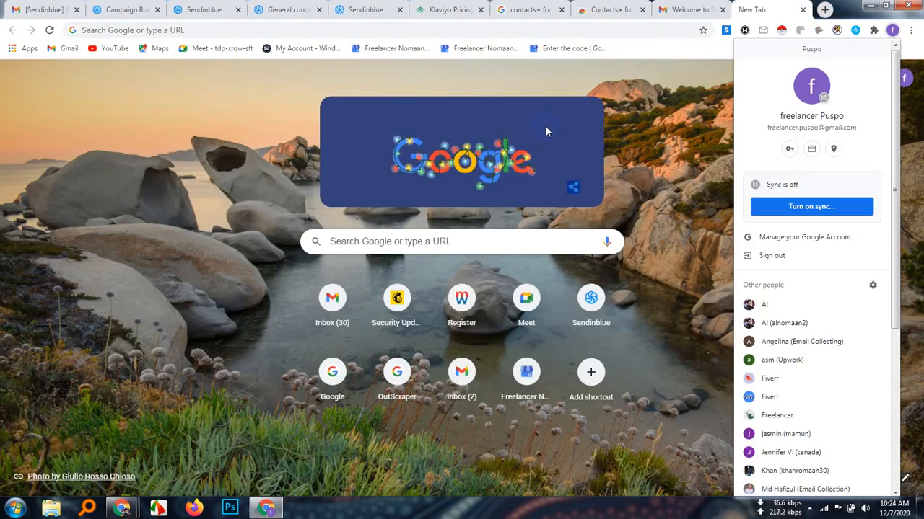
pyautogui.click(782, 309)
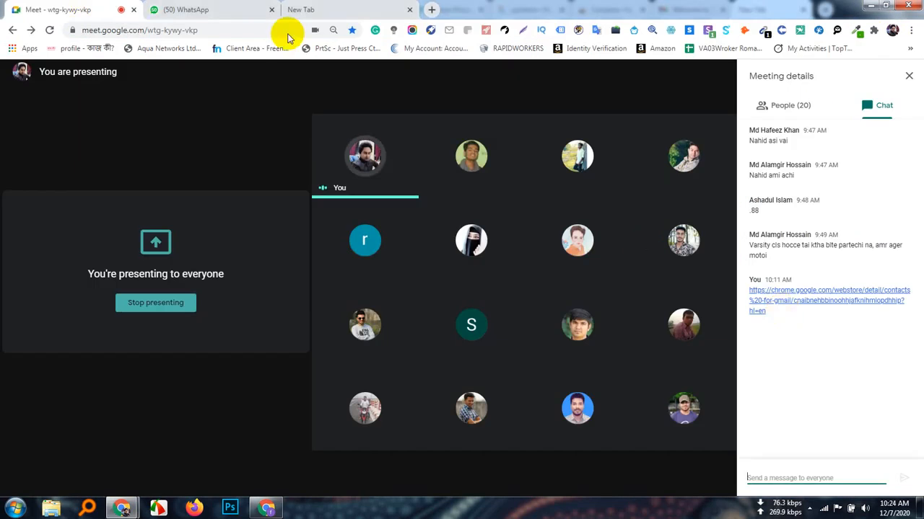
pyautogui.click(350, 9)
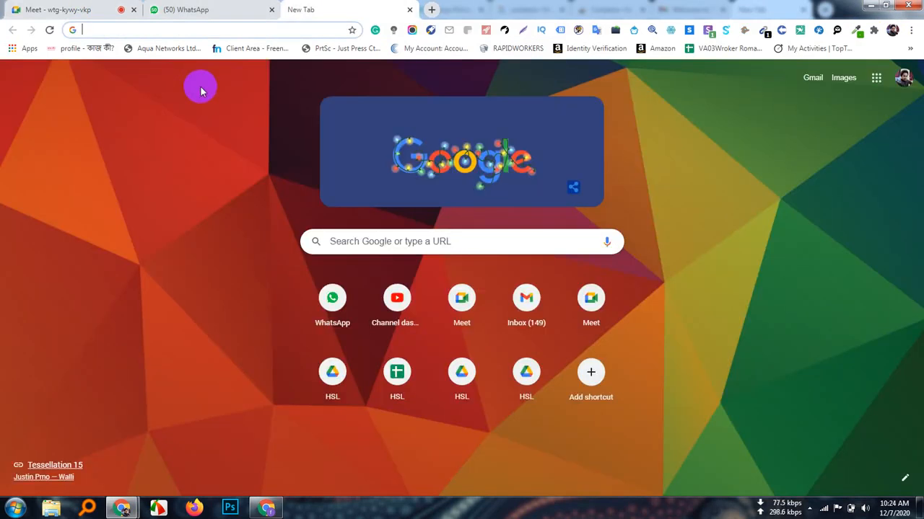
# Open the webmail of the new sender's domain and log in with the saved credentials
pyautogui.write('al')
pyautogui.press('Right')
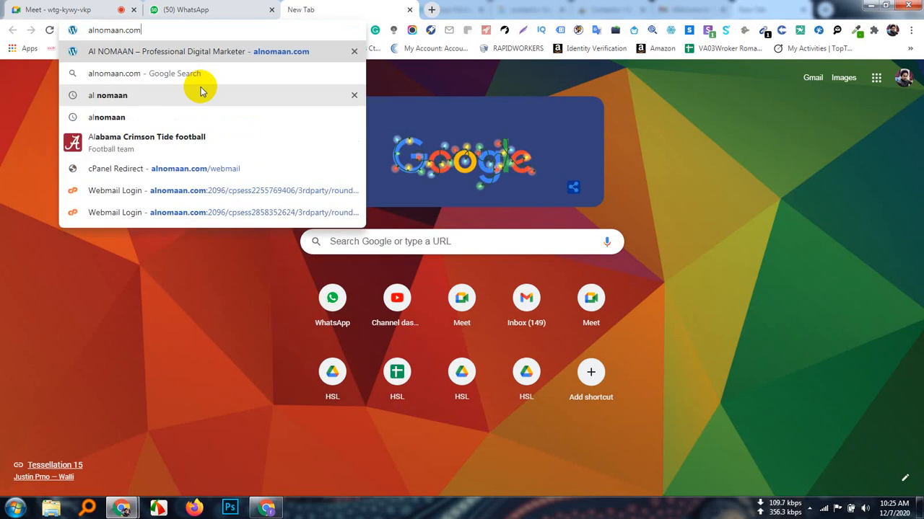
pyautogui.click(150, 141)
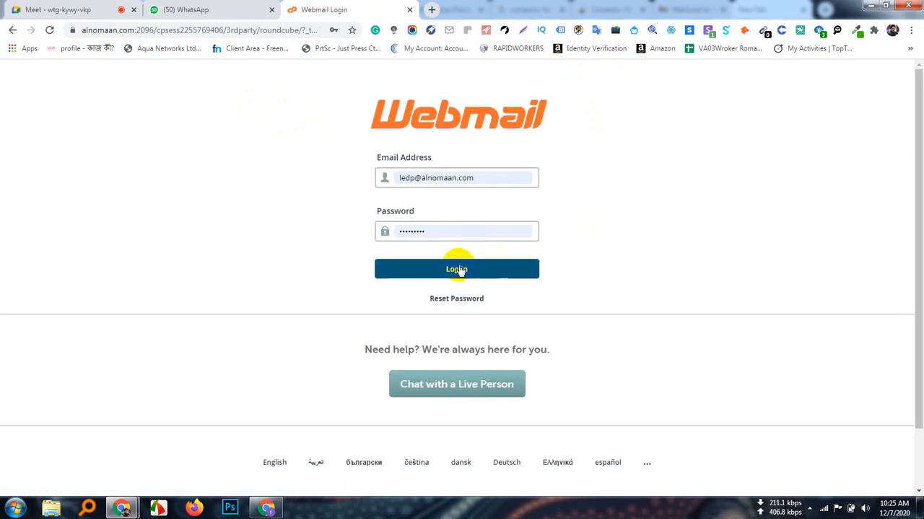
pyautogui.click(457, 269)
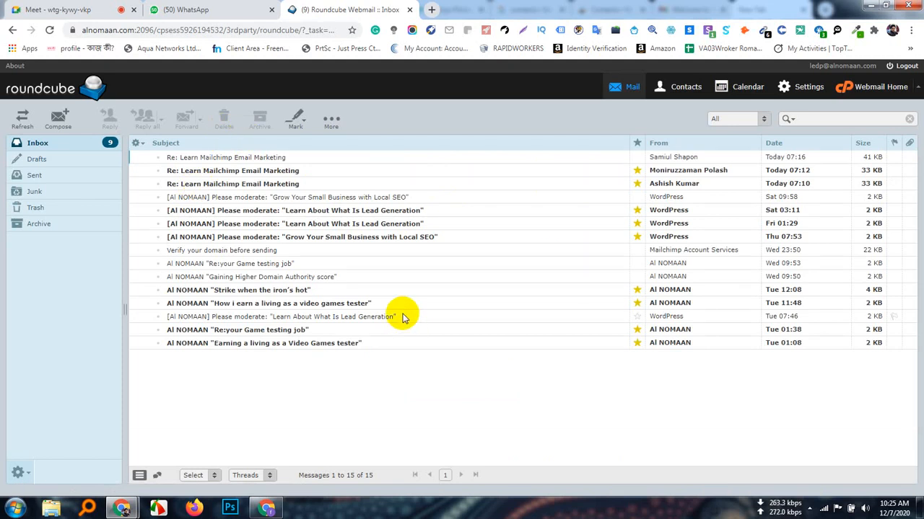
# Check the Inbox, Drafts, Junk, Trash and Archive folders for the sender activation e-mail, ending back in the Inbox
pyautogui.click(71, 147)
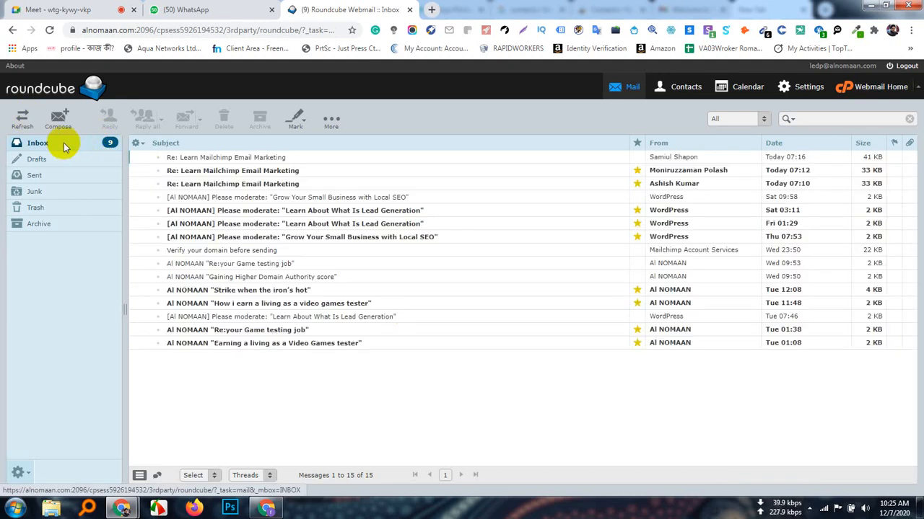
pyautogui.click(41, 159)
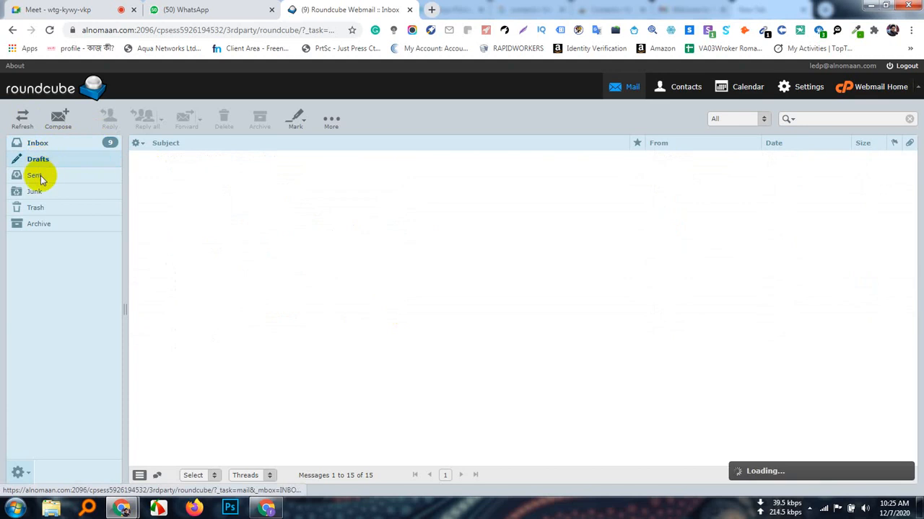
pyautogui.click(36, 192)
pyautogui.click(36, 208)
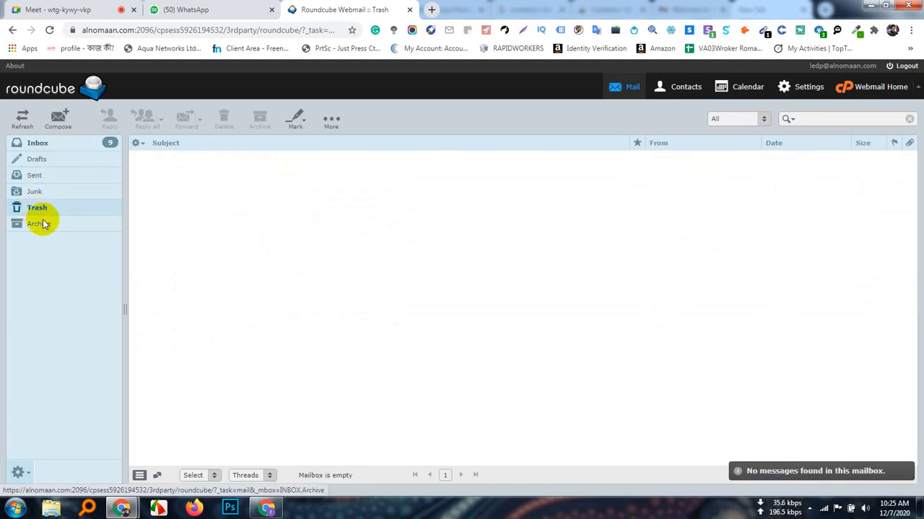
pyautogui.click(42, 224)
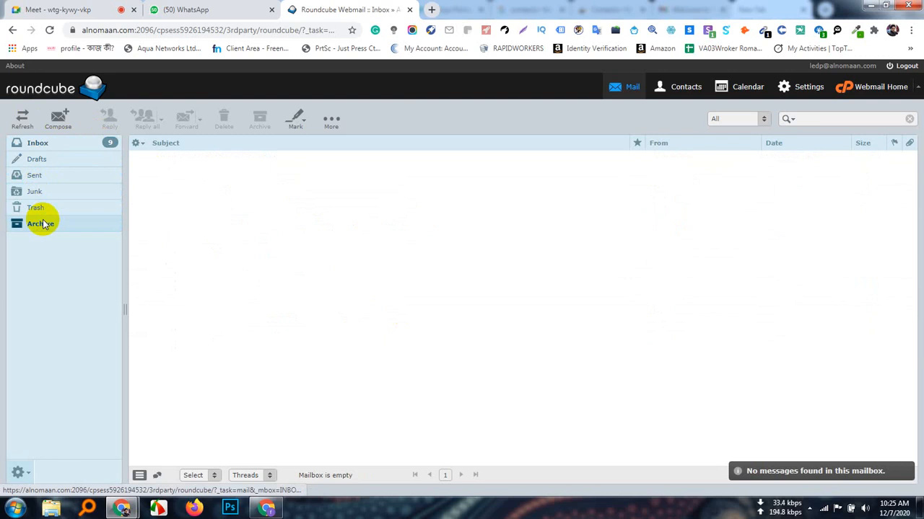
pyautogui.click(47, 144)
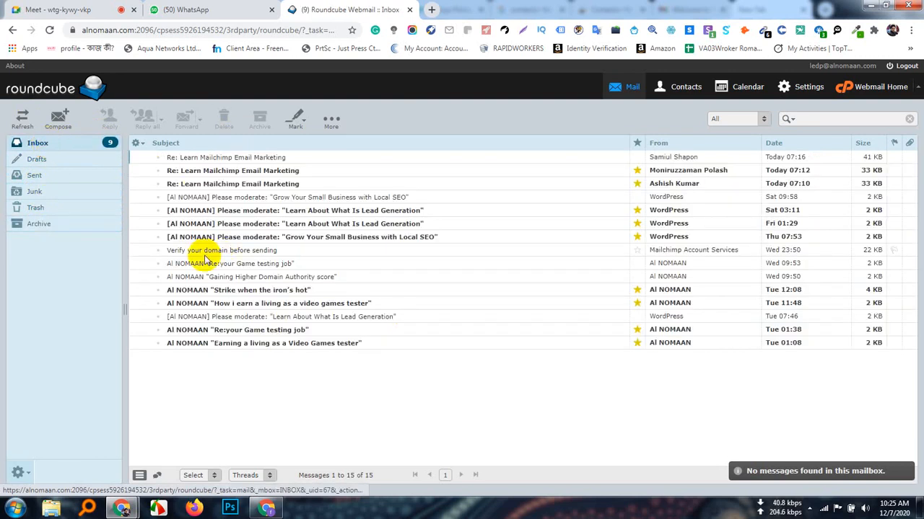
# Reload the webmail inbox, return to the Sendinblue senders page, and resend the activation e-mail for the unverified domain sender
pyautogui.click(50, 31)
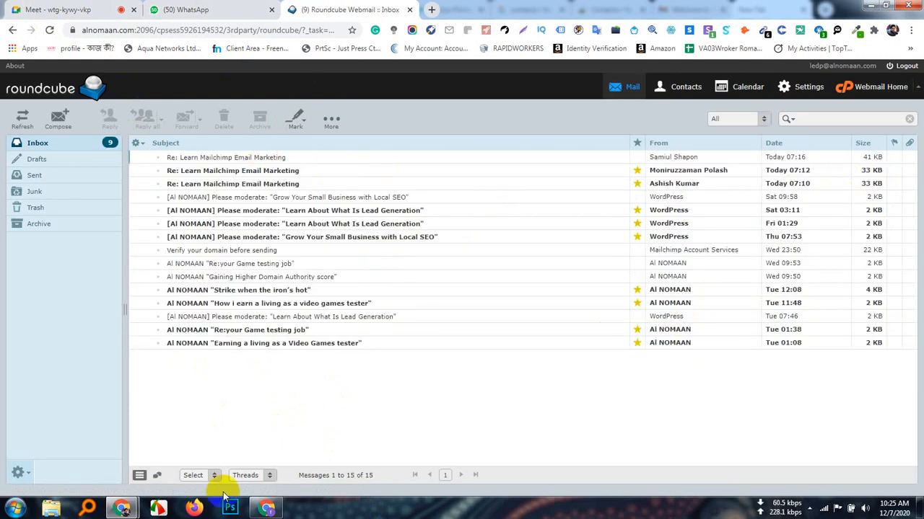
pyautogui.click(267, 509)
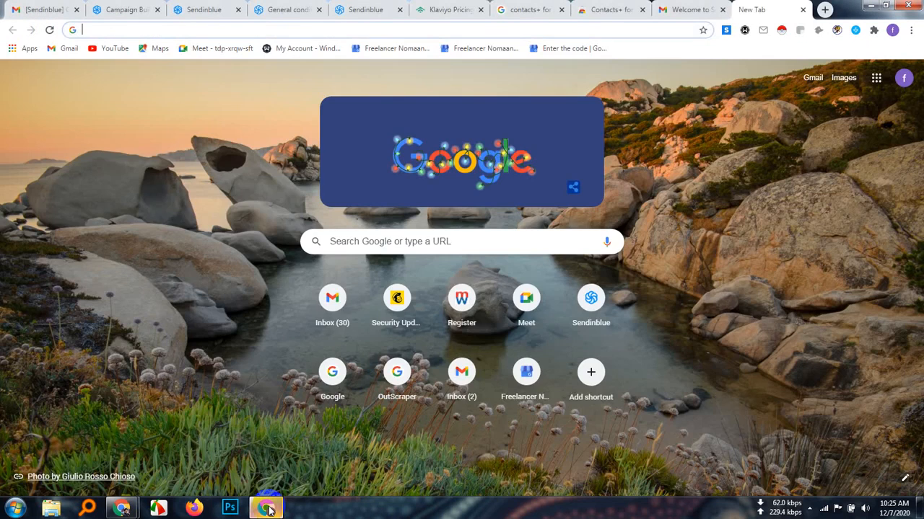
pyautogui.click(686, 8)
pyautogui.click(617, 9)
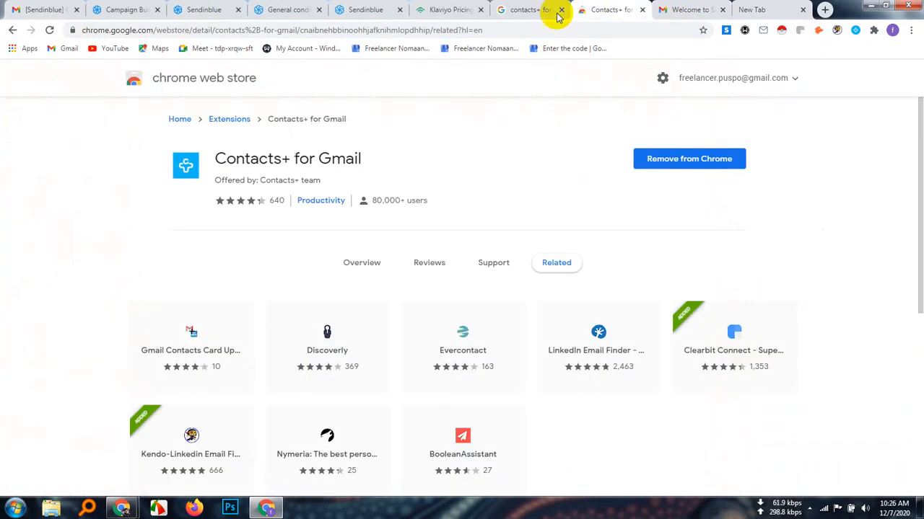
pyautogui.click(279, 8)
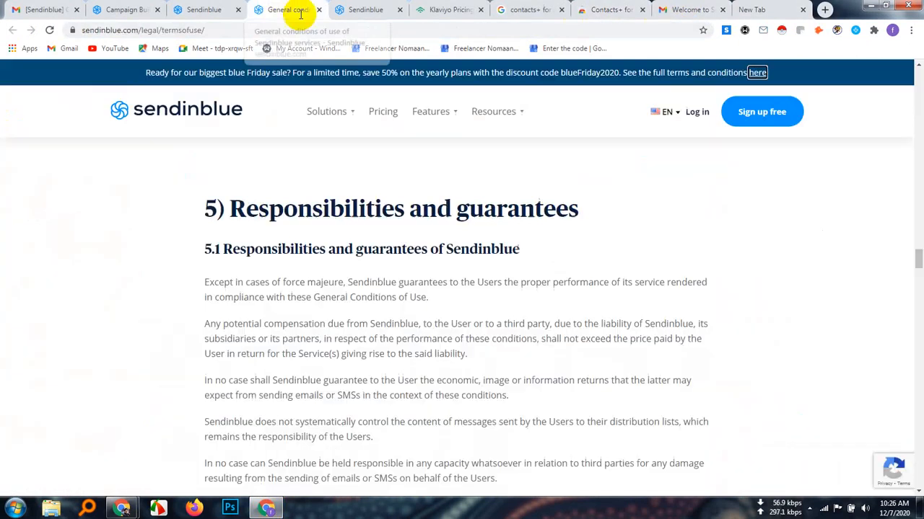
pyautogui.click(207, 7)
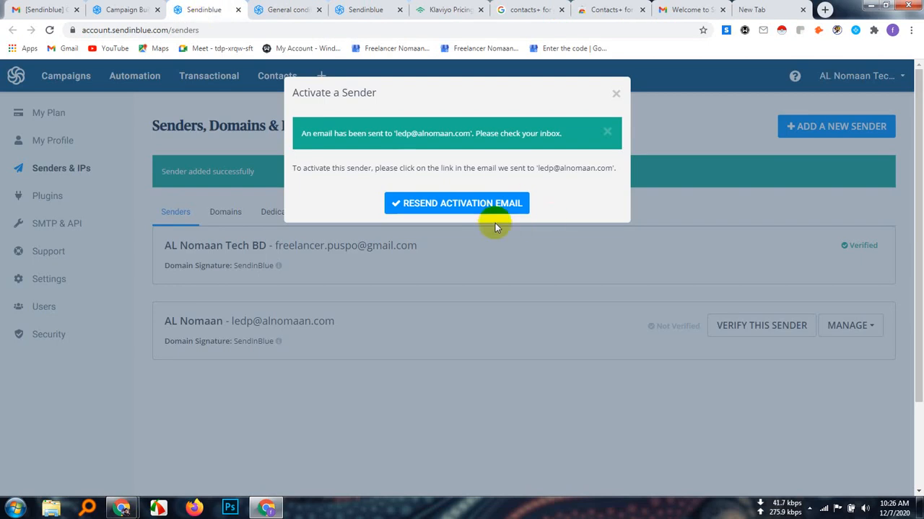
pyautogui.click(458, 204)
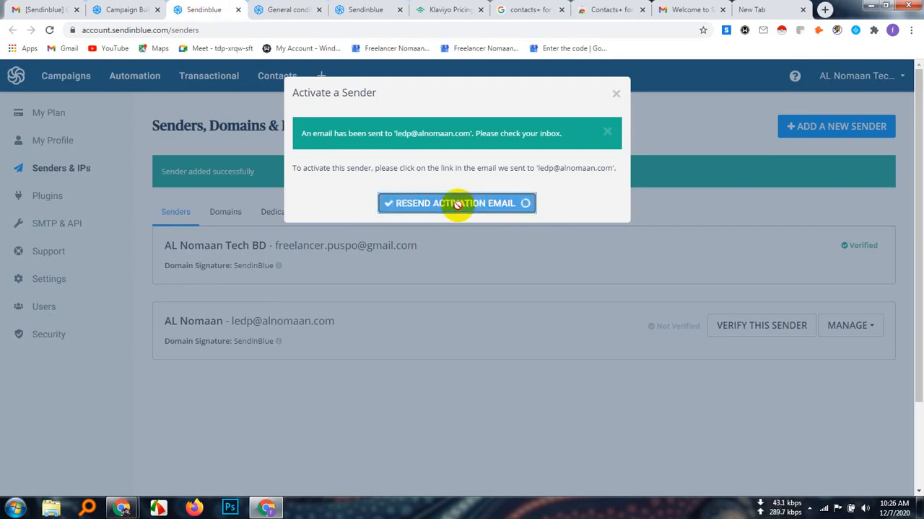
# Switch back to the Roundcube webmail and reload the inbox to look for the resent activation e-mail
pyautogui.click(132, 507)
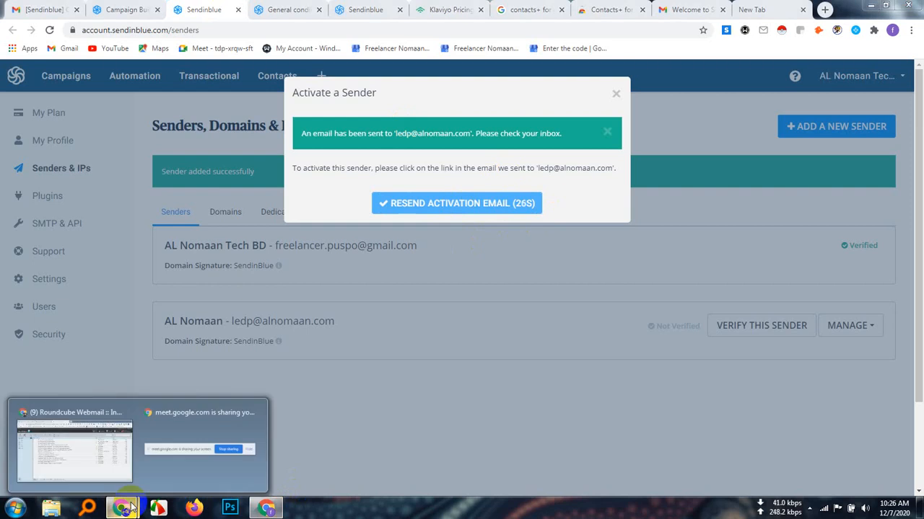
pyautogui.click(98, 428)
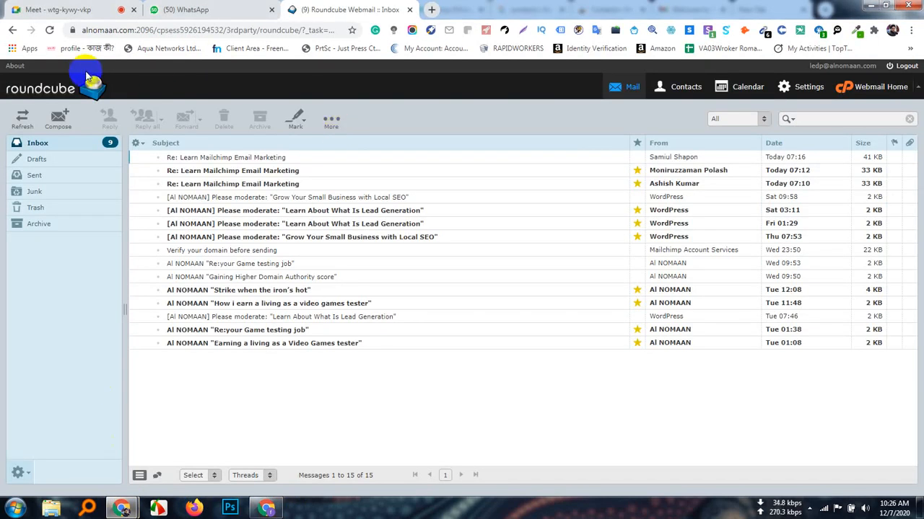
pyautogui.click(49, 30)
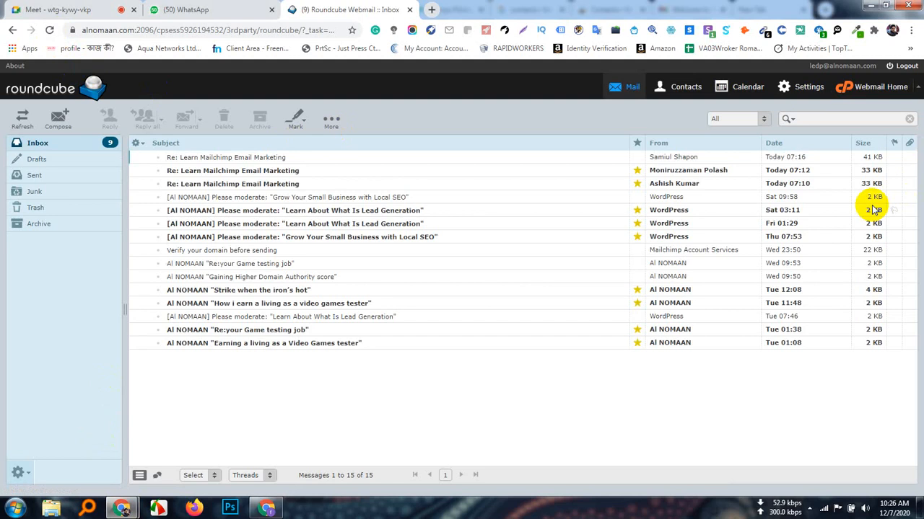
pyautogui.click(49, 30)
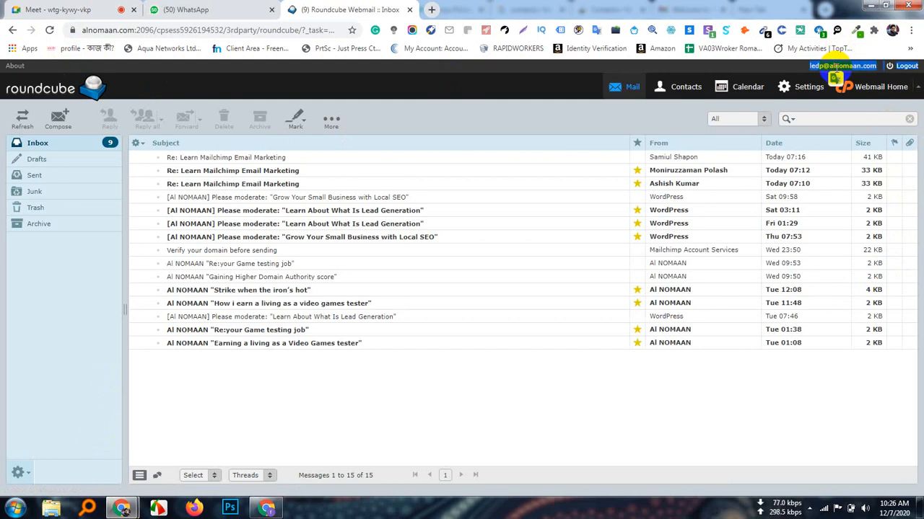
# Copy the webmail account's e-mail address, trim the extra trailing text in a new browser tab, cut it, and return to the webmail
pyautogui.click(840, 66)
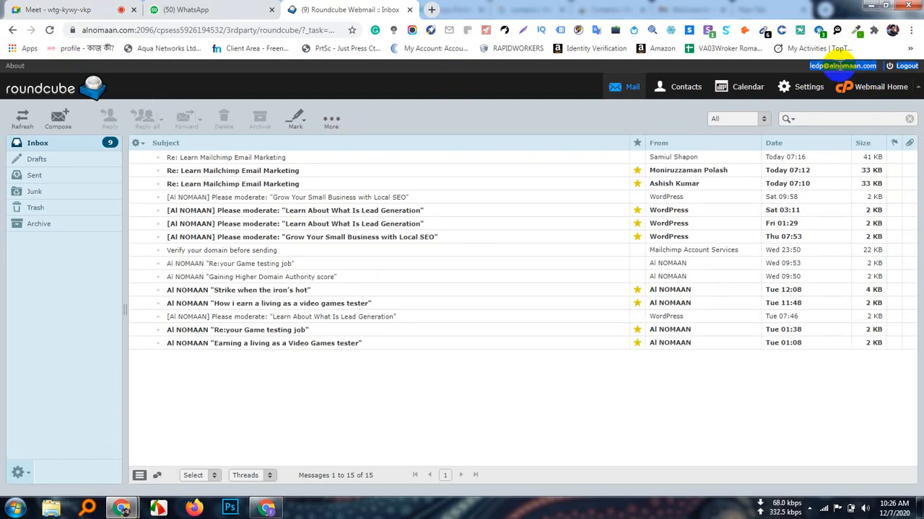
pyautogui.rightClick(840, 66)
pyautogui.click(711, 75)
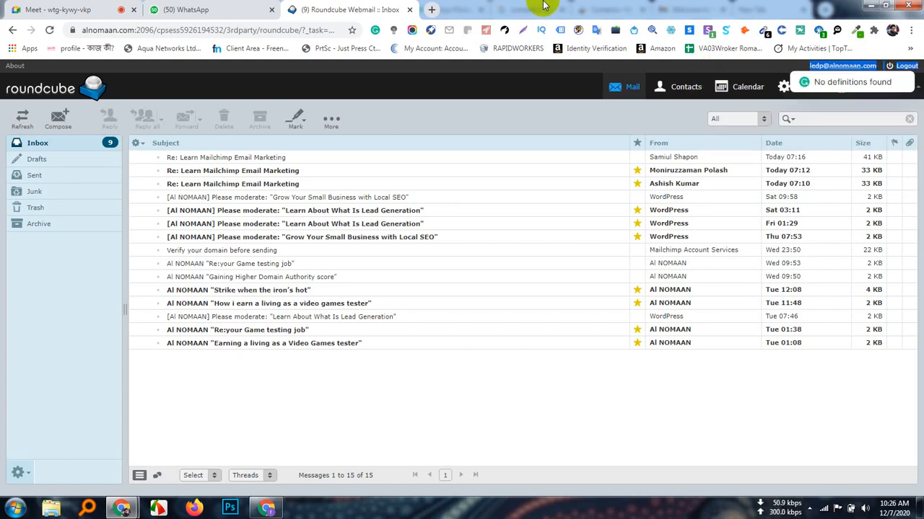
pyautogui.click(428, 9)
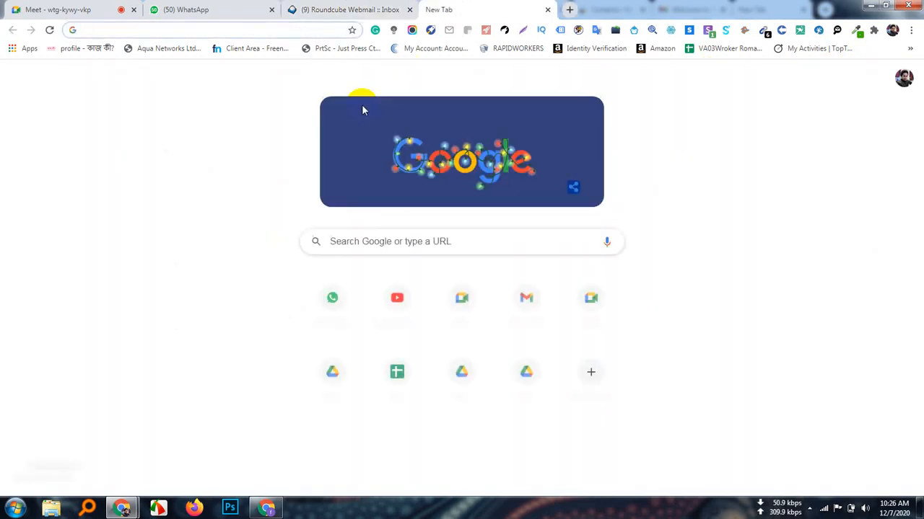
pyautogui.hotkey('ctrl', 'v')
pyautogui.press('BackSpace')
pyautogui.press('BackSpace')
pyautogui.press('BackSpace')
pyautogui.press('BackSpace')
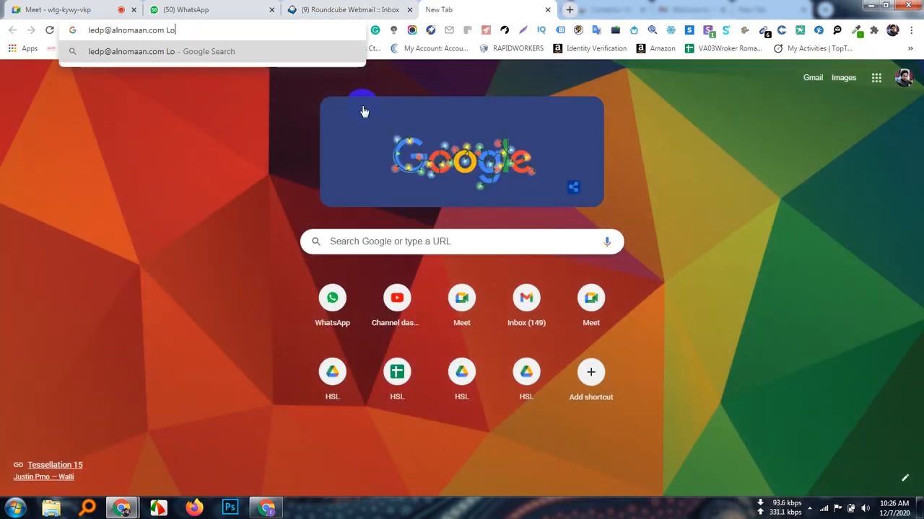
pyautogui.press('BackSpace')
pyautogui.press('BackSpace')
pyautogui.press('BackSpace')
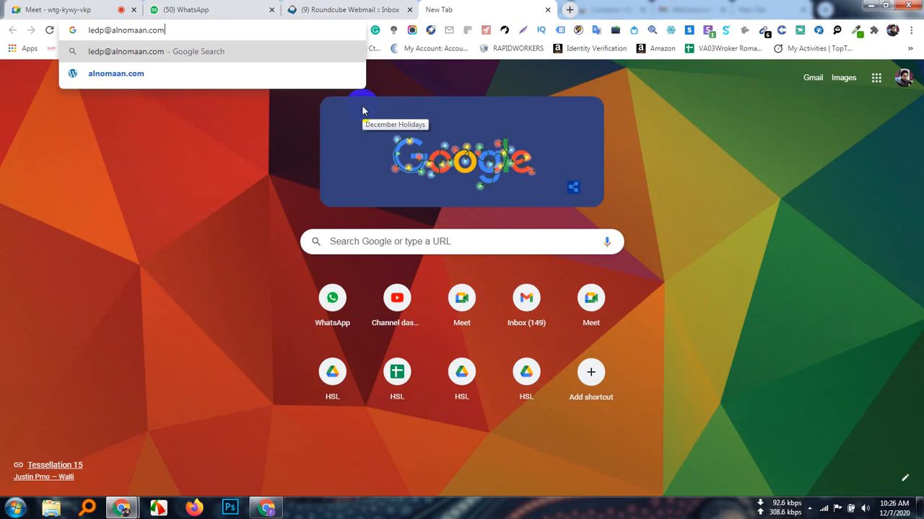
pyautogui.hotkey('ctrl', 'a')
pyautogui.hotkey('ctrl', 'x')
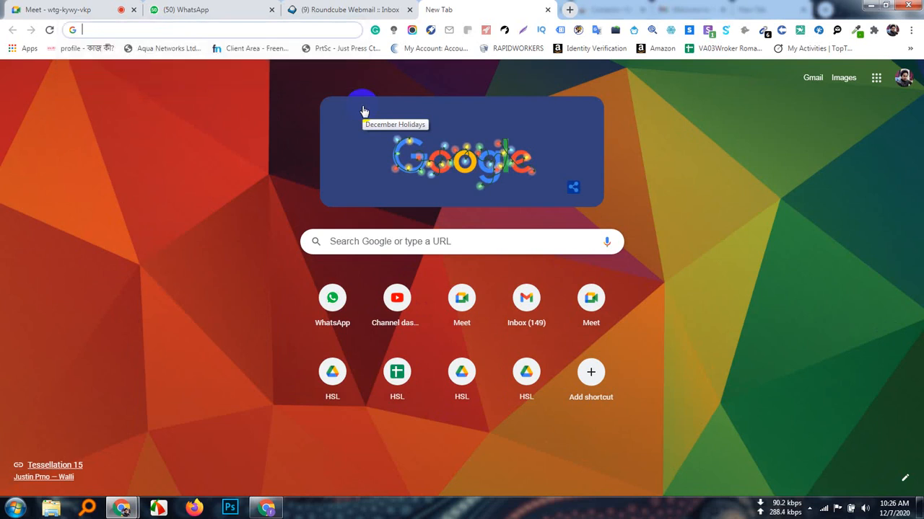
pyautogui.hotkey('ctrl', 'shift', 'Tab')
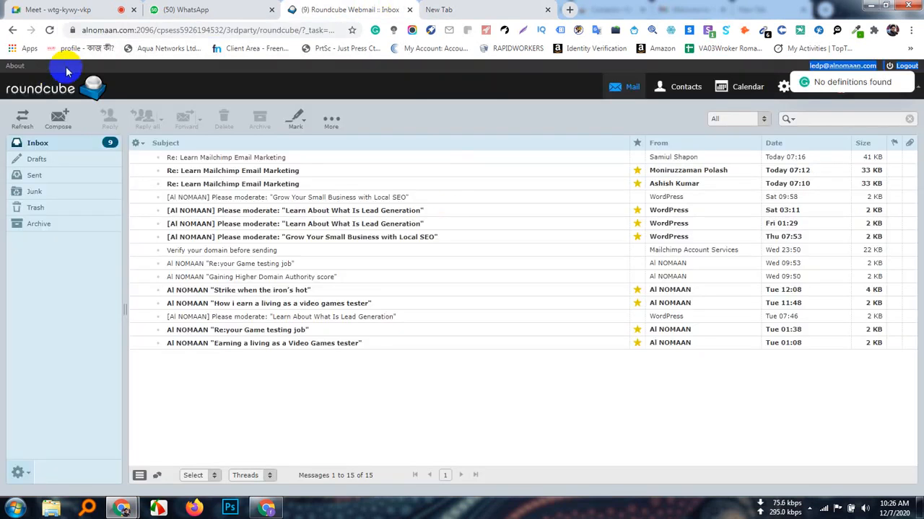
# Keep checking the webmail Inbox for the sender activation e-mail, reloading the page and viewing the additional message options
pyautogui.click(50, 30)
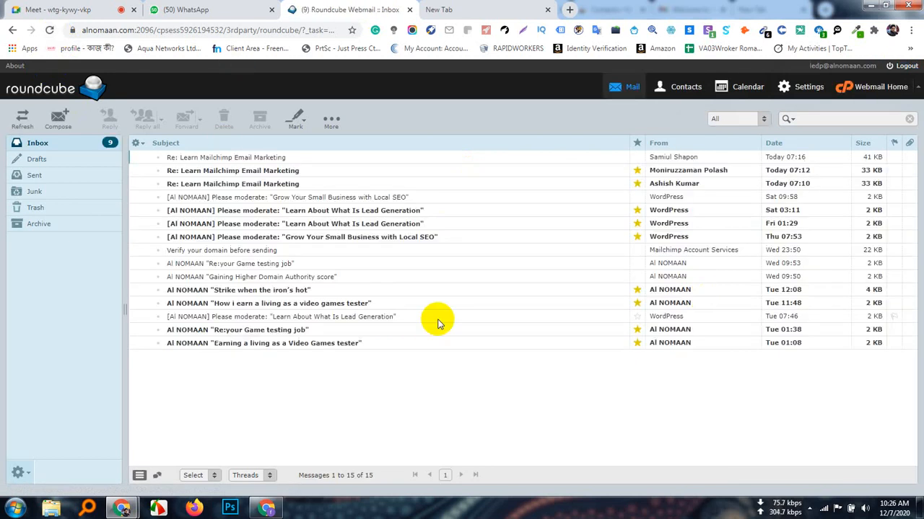
pyautogui.click(266, 509)
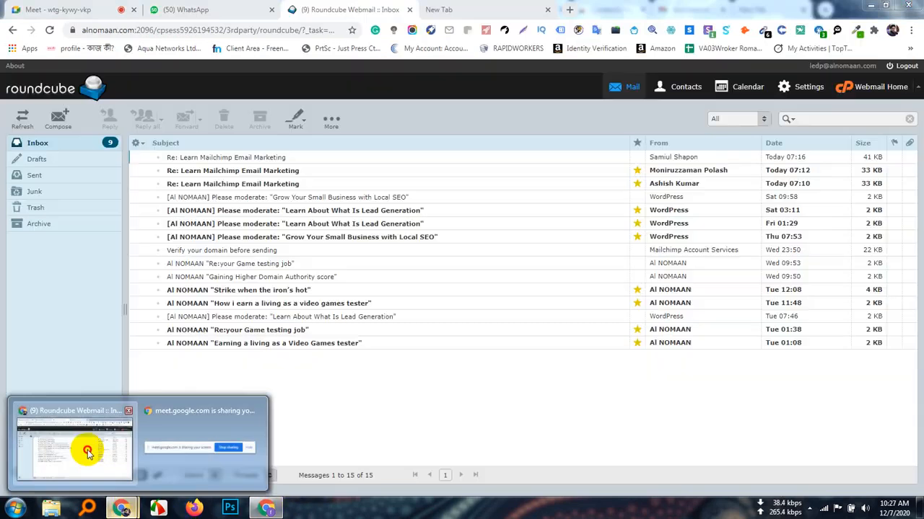
pyautogui.click(87, 453)
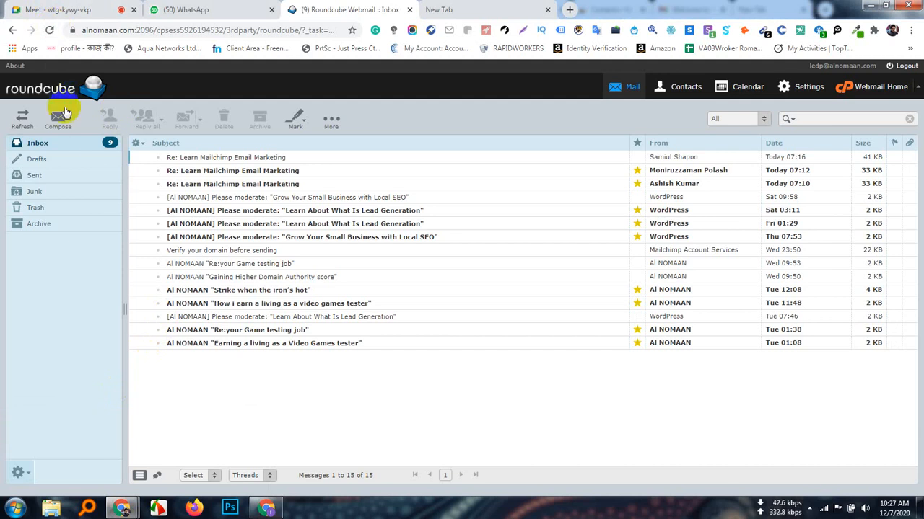
pyautogui.click(57, 143)
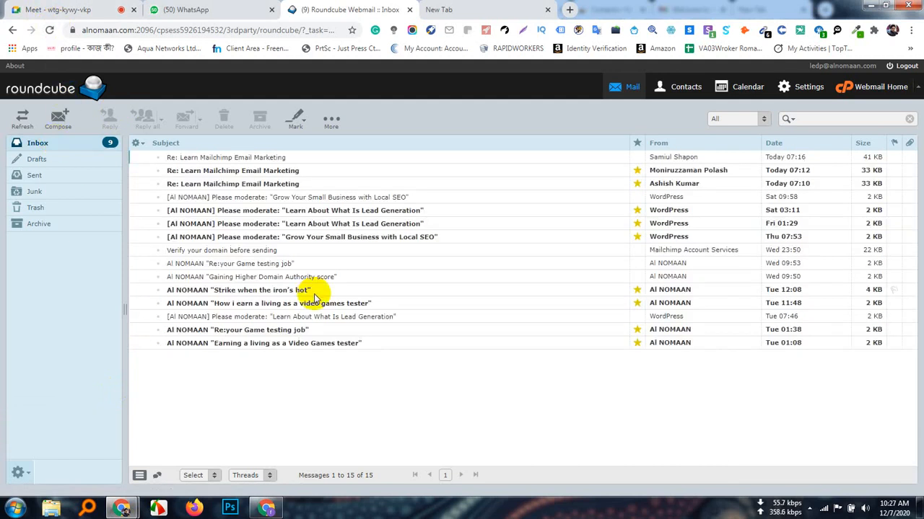
pyautogui.click(330, 119)
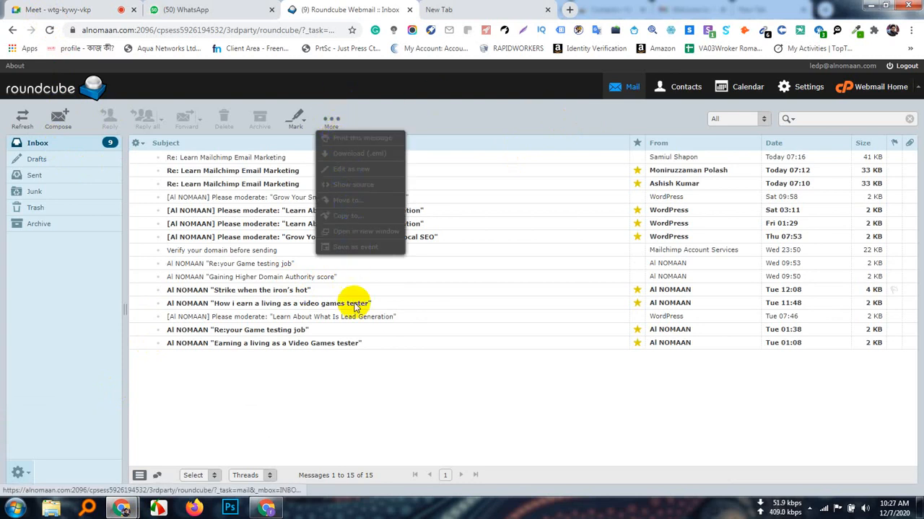
pyautogui.click(363, 388)
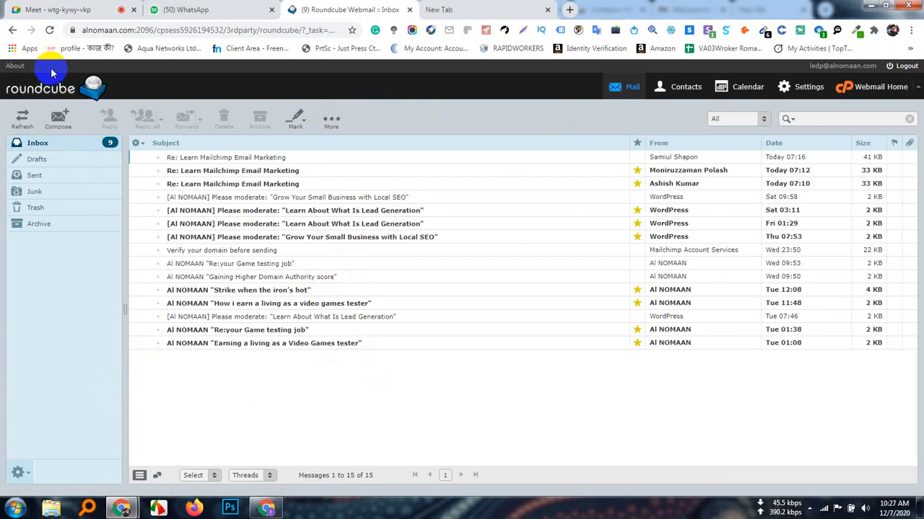
pyautogui.click(49, 30)
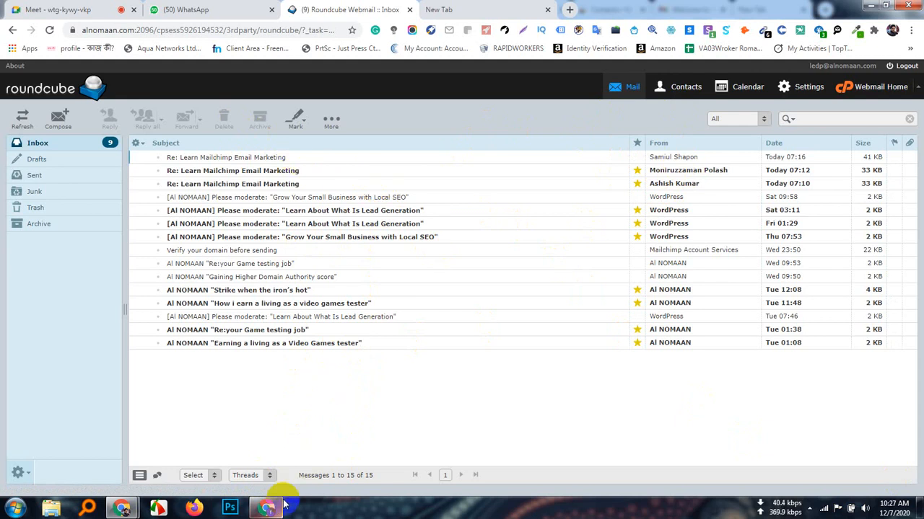
# Resend the domain sender's activation e-mail once more from Sendinblue and check the reloaded webmail inbox for it
pyautogui.moveTo(271, 510)
pyautogui.click(274, 473)
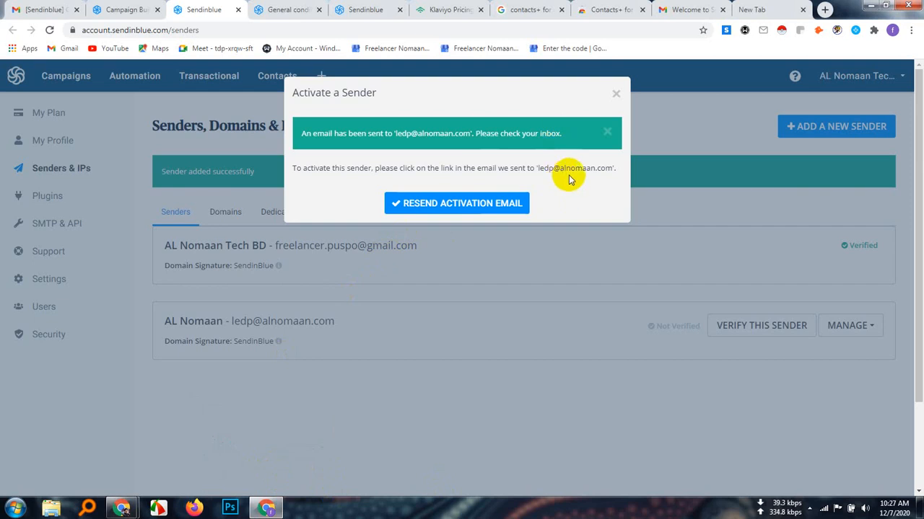
pyautogui.click(481, 202)
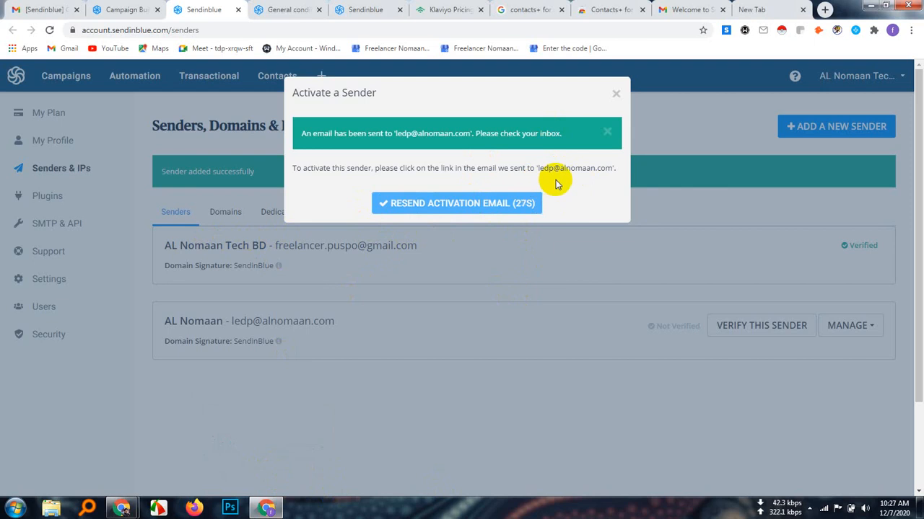
pyautogui.moveTo(122, 509)
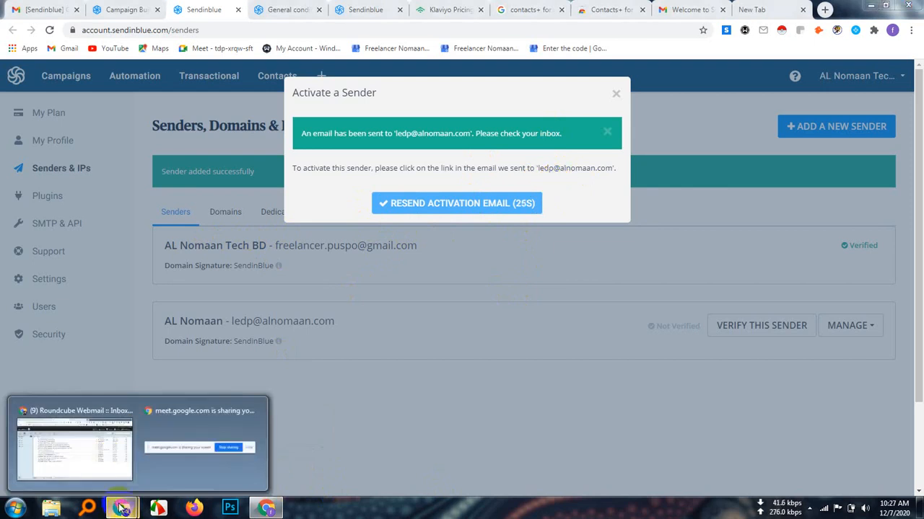
pyautogui.click(104, 459)
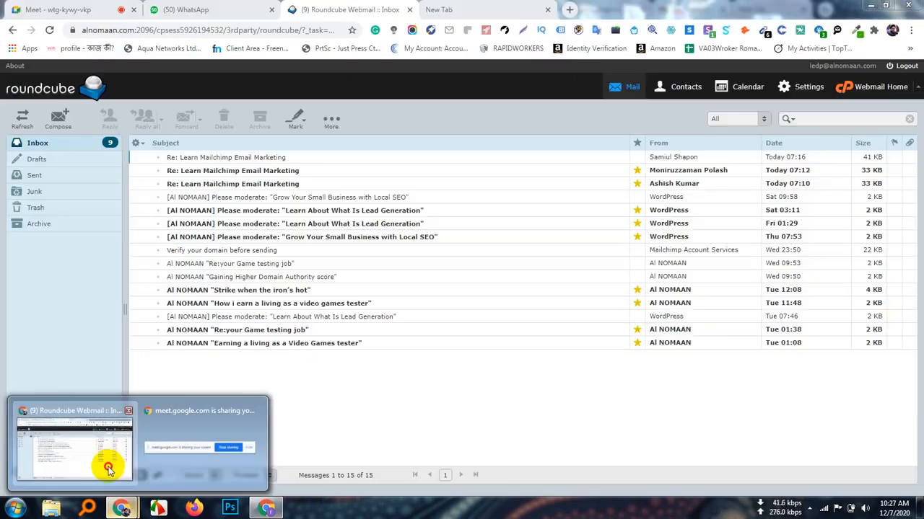
pyautogui.click(50, 31)
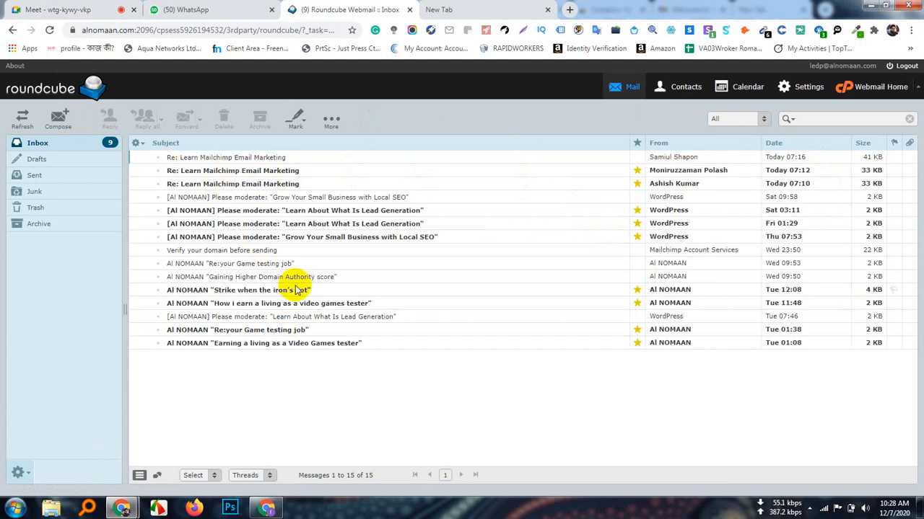
# Return to Sendinblue, dismiss the sender activation dialog, and delete the unverified domain sender
pyautogui.click(267, 509)
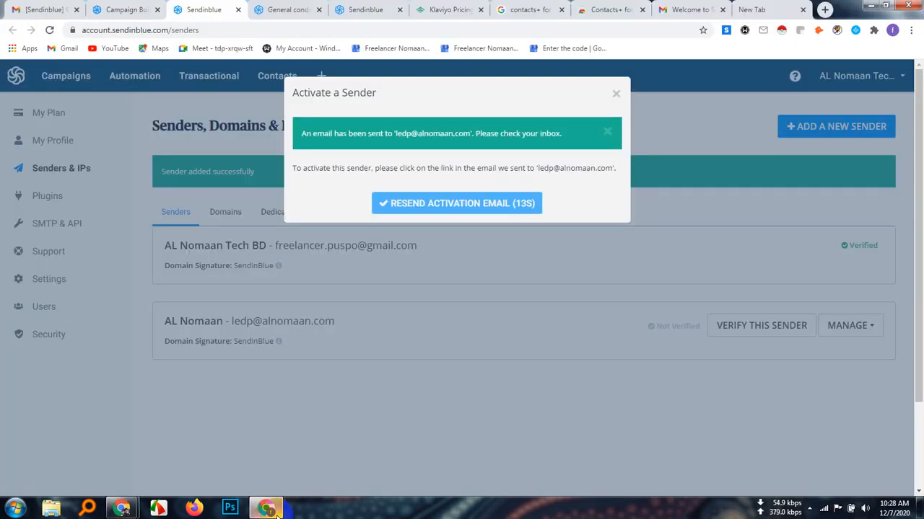
pyautogui.click(617, 92)
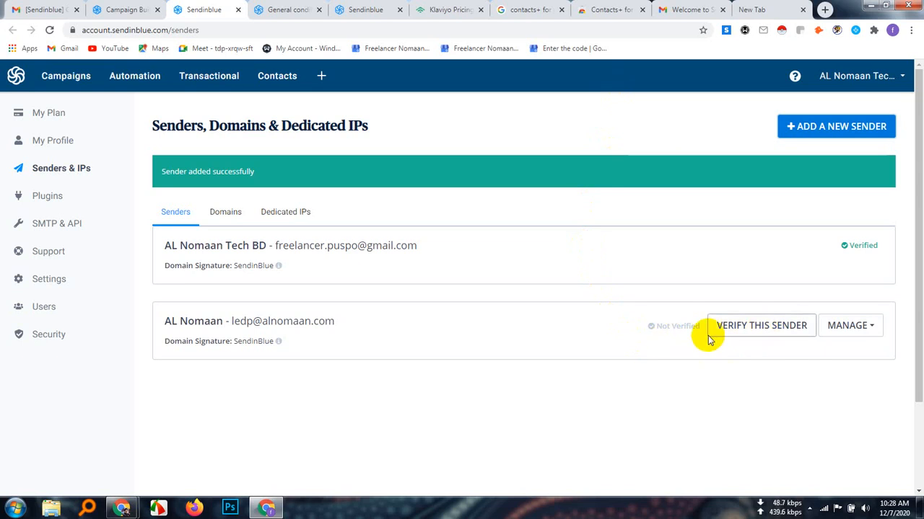
pyautogui.click(869, 325)
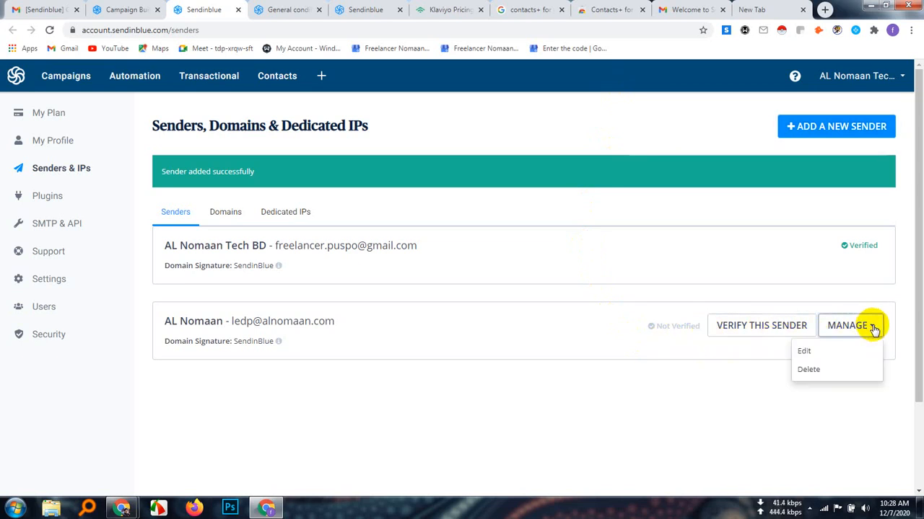
pyautogui.click(804, 371)
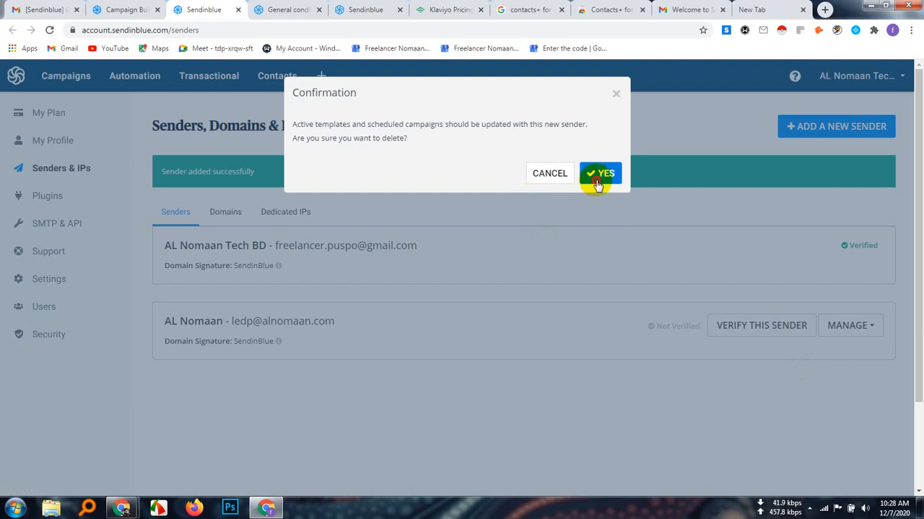
pyautogui.click(593, 178)
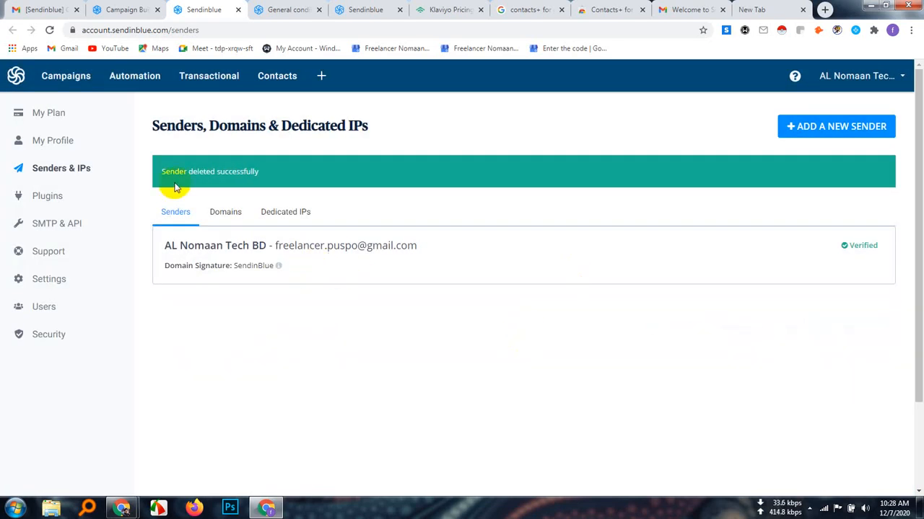
# Check the account's Domains and Dedicated IPs lists, and return to the Senders list
pyautogui.click(225, 212)
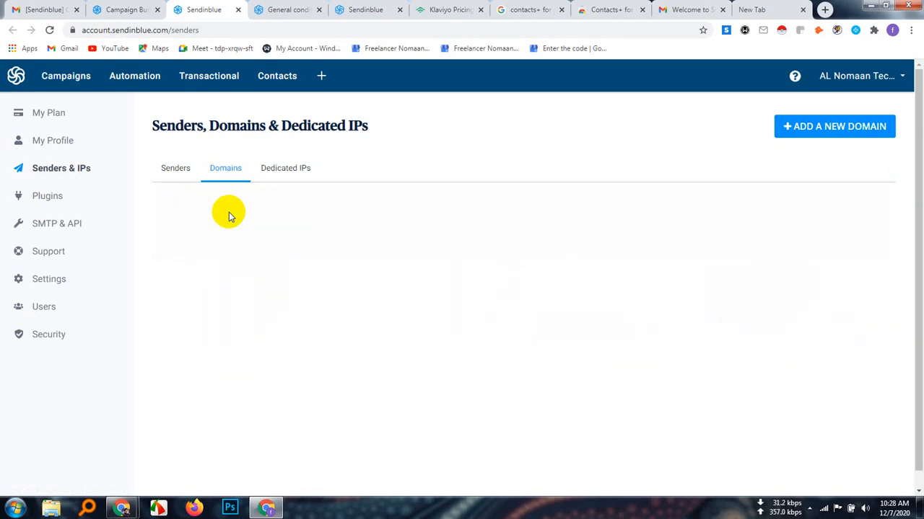
pyautogui.click(293, 173)
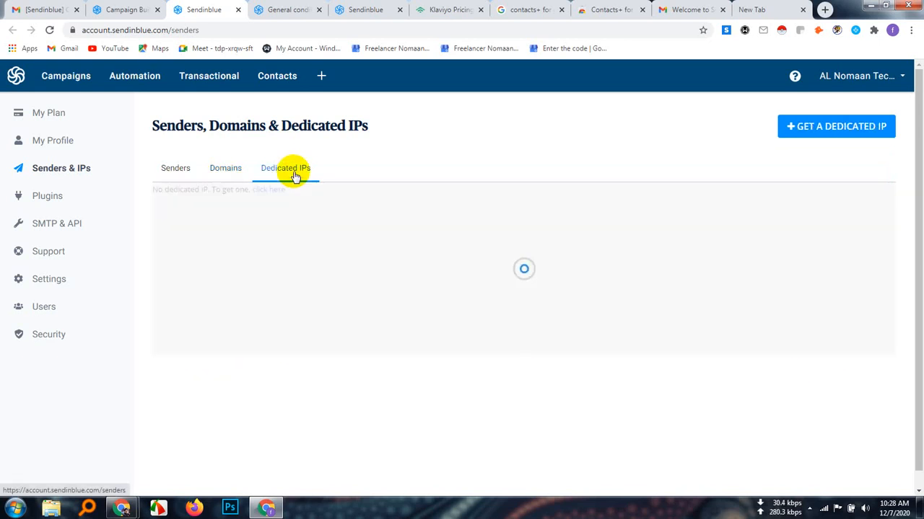
pyautogui.click(184, 177)
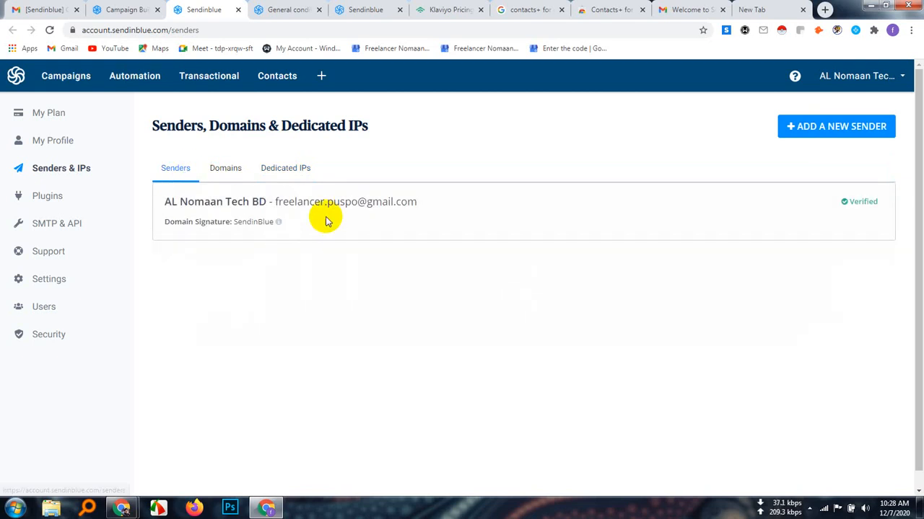
# Go back to the Fiverr template setup, review its subject, preview text and sender fields, and proceed to the Design stage
pyautogui.click(115, 9)
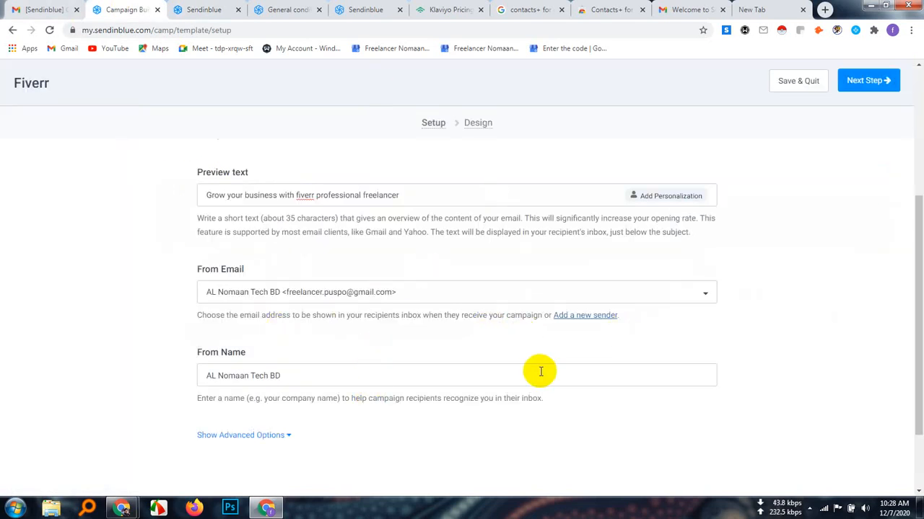
pyautogui.scroll(-2, 540, 371)
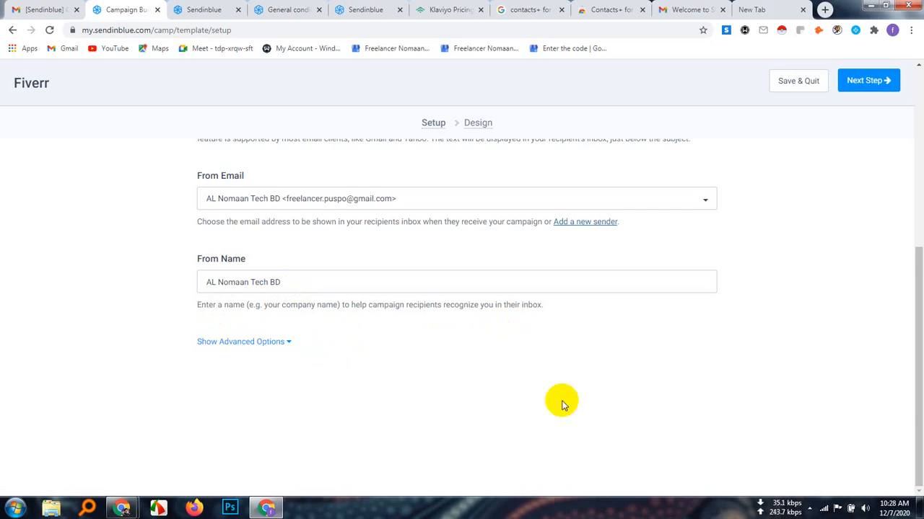
pyautogui.scroll(3, 484, 368)
pyautogui.scroll(2, 485, 368)
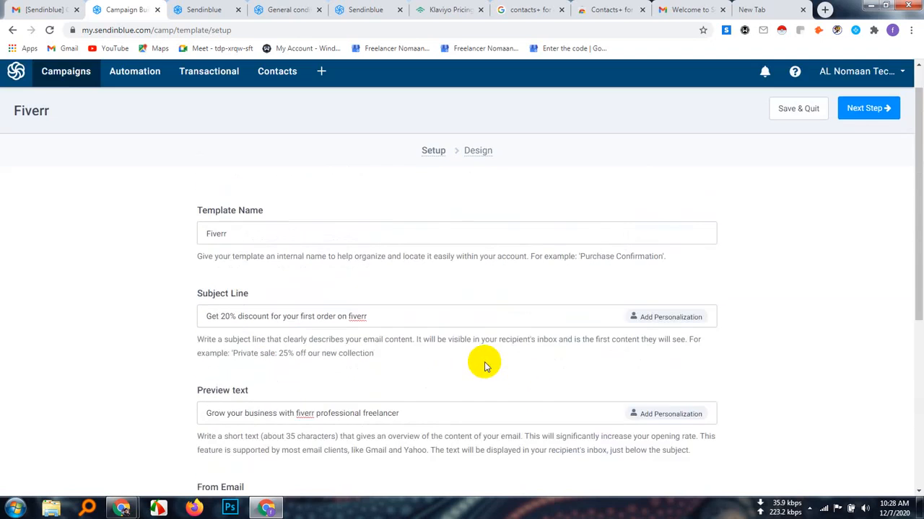
pyautogui.scroll(-5, 484, 365)
pyautogui.scroll(6, 483, 364)
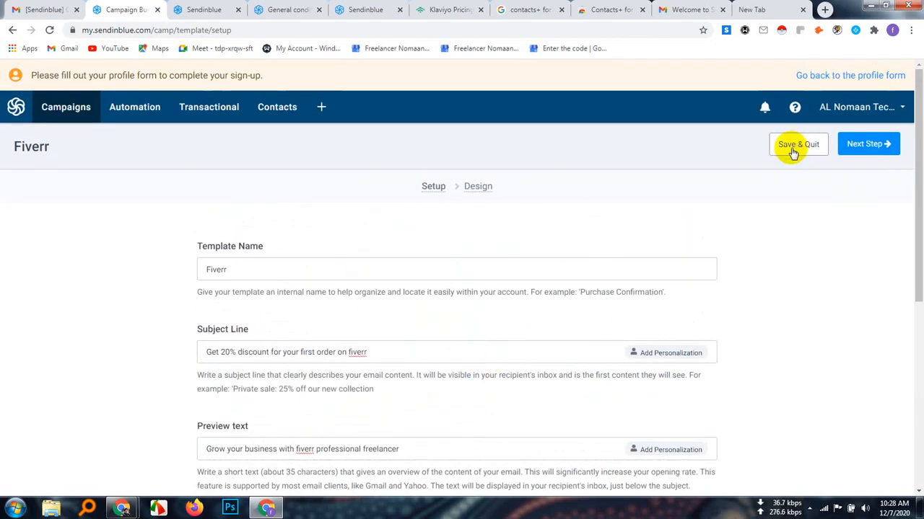
pyautogui.moveTo(484, 191)
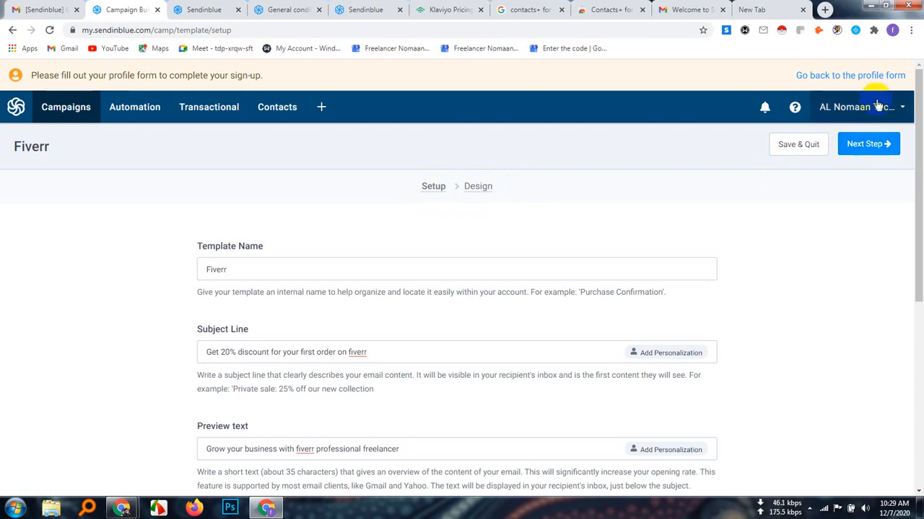
pyautogui.click(866, 151)
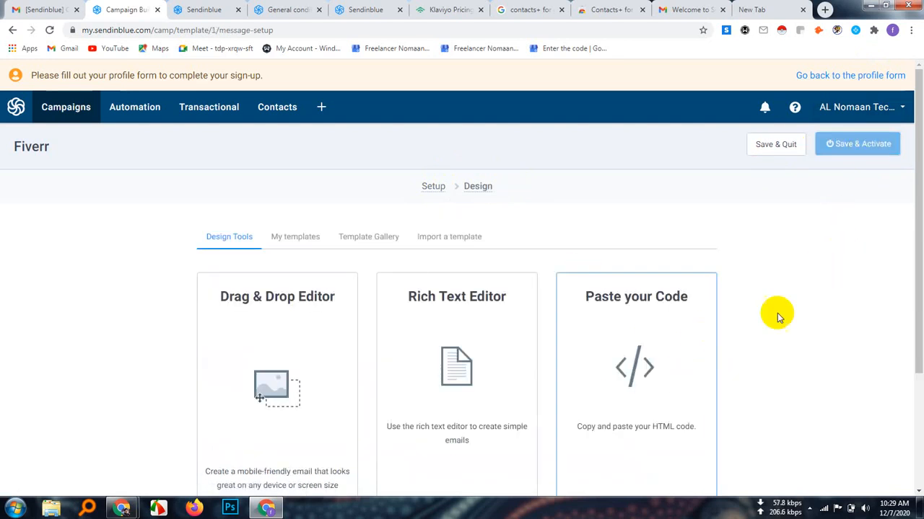
# Review the available design tools and start designing the template in the Drag & Drop Editor
pyautogui.scroll(-3, 819, 324)
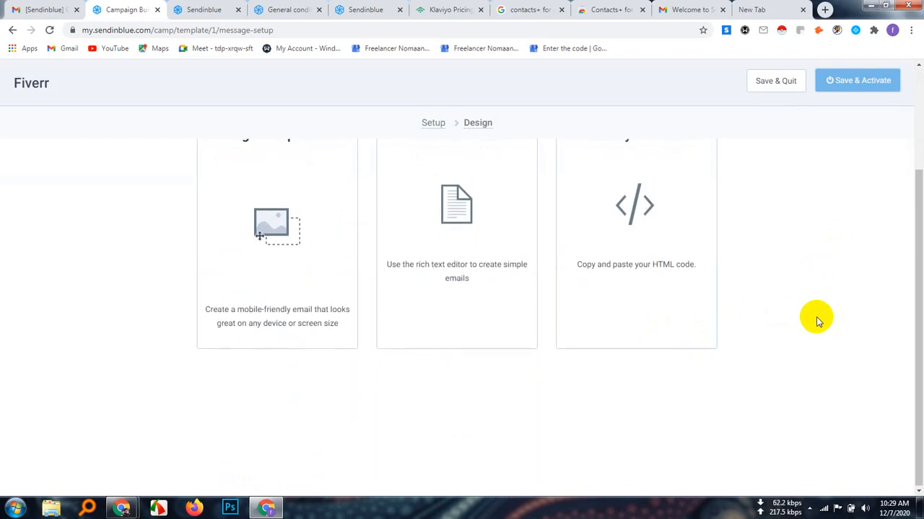
pyautogui.scroll(3, 817, 322)
pyautogui.scroll(-1, 817, 322)
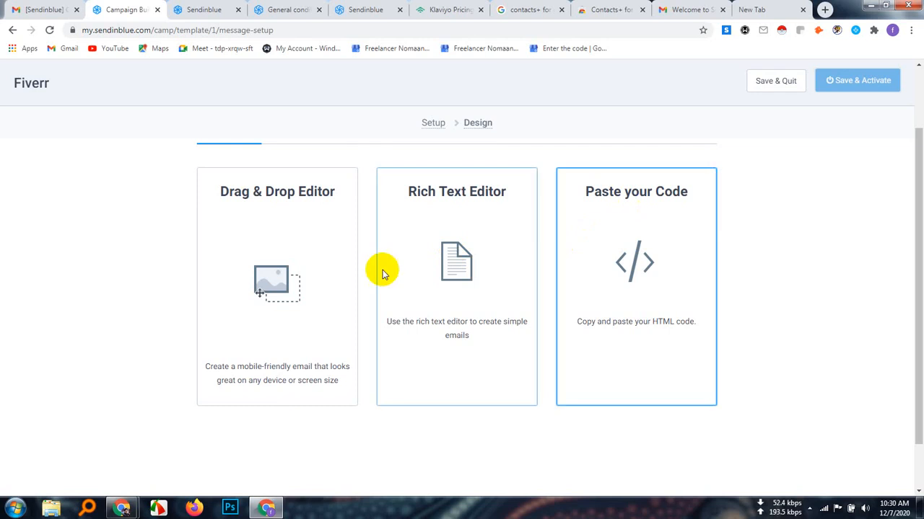
pyautogui.click(278, 296)
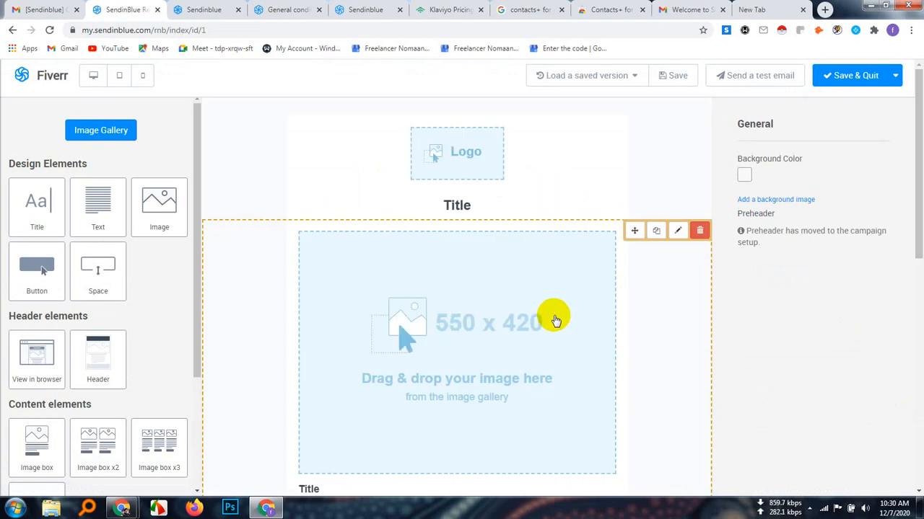
# Examine the default email layout from the logo and title through the image blocks to the social links and unsubscribe footer
pyautogui.scroll(-2, 552, 318)
pyautogui.scroll(-5, 552, 308)
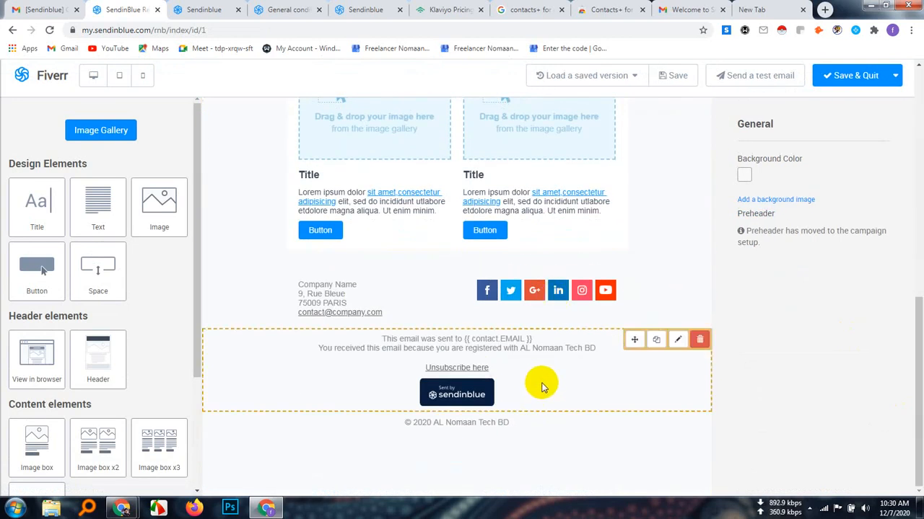
pyautogui.scroll(7, 541, 388)
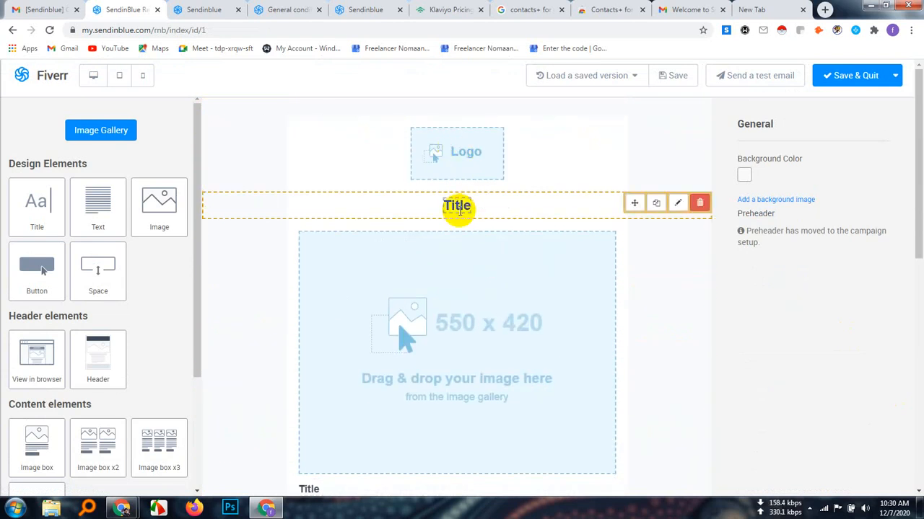
pyautogui.scroll(-2, 455, 277)
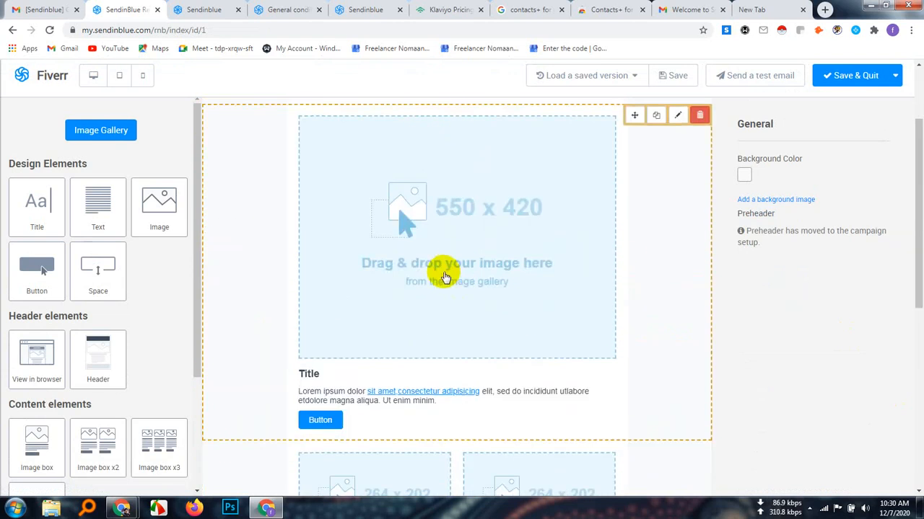
pyautogui.scroll(-1, 440, 278)
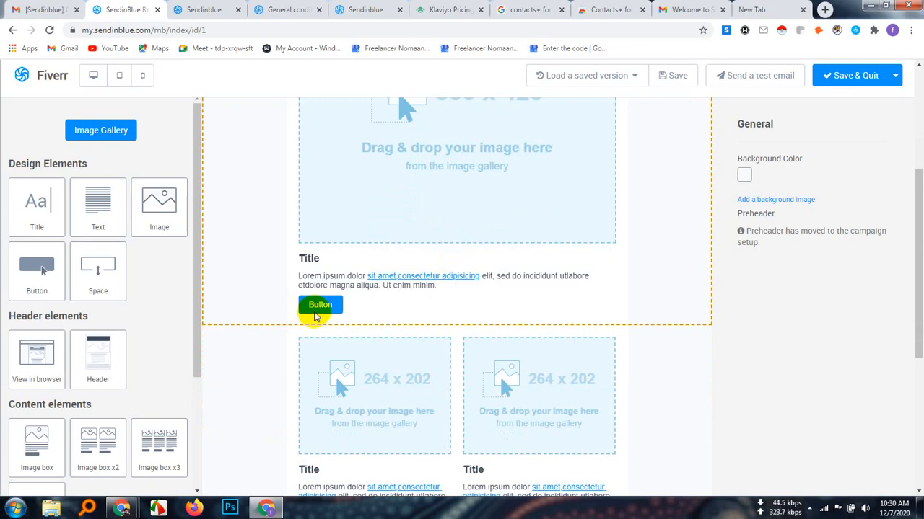
pyautogui.scroll(-1, 462, 281)
pyautogui.scroll(-1, 463, 282)
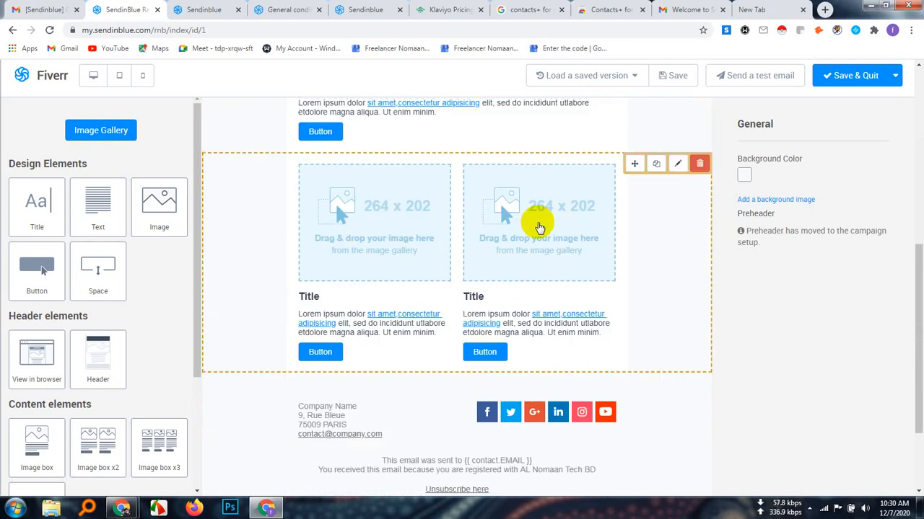
pyautogui.scroll(-1, 598, 361)
pyautogui.scroll(2, 598, 345)
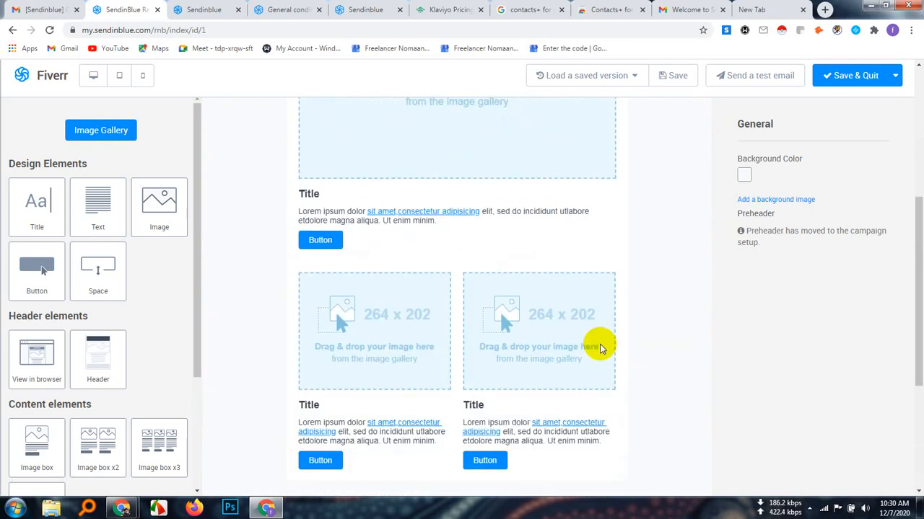
pyautogui.scroll(-3, 427, 366)
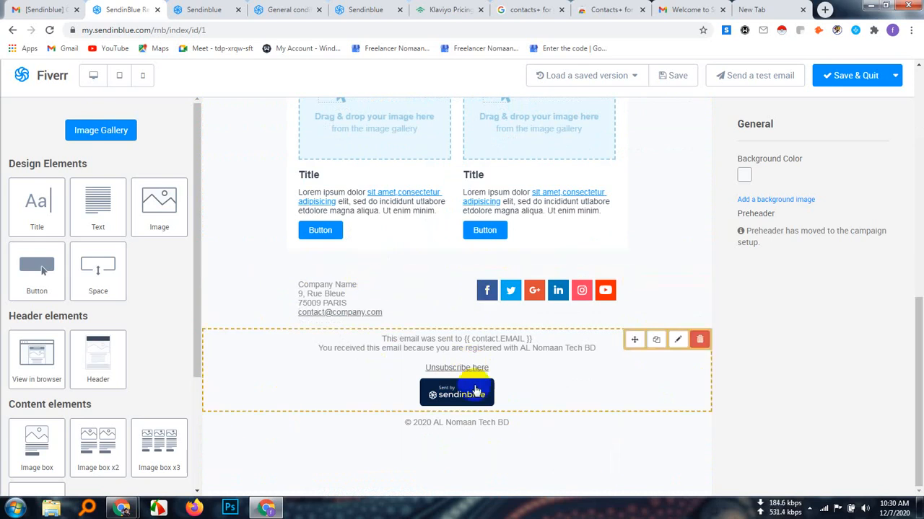
pyautogui.scroll(10, 478, 382)
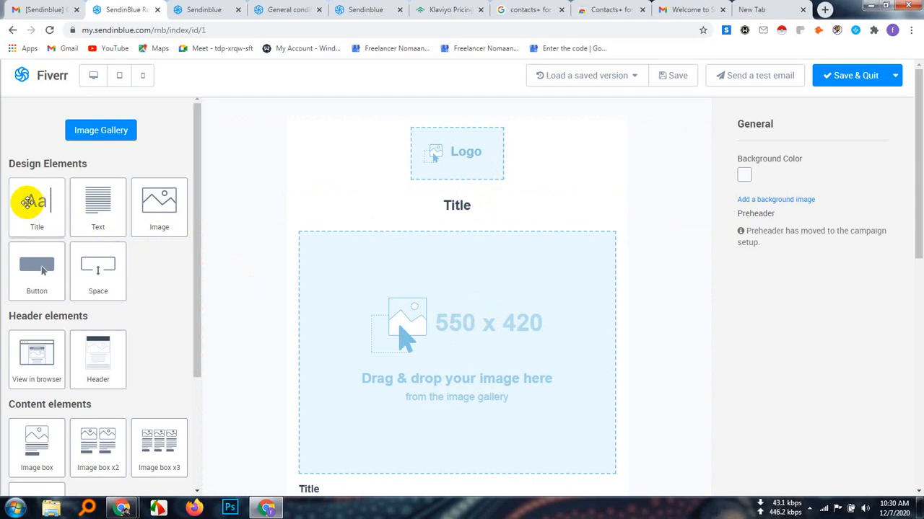
pyautogui.scroll(-5, 264, 291)
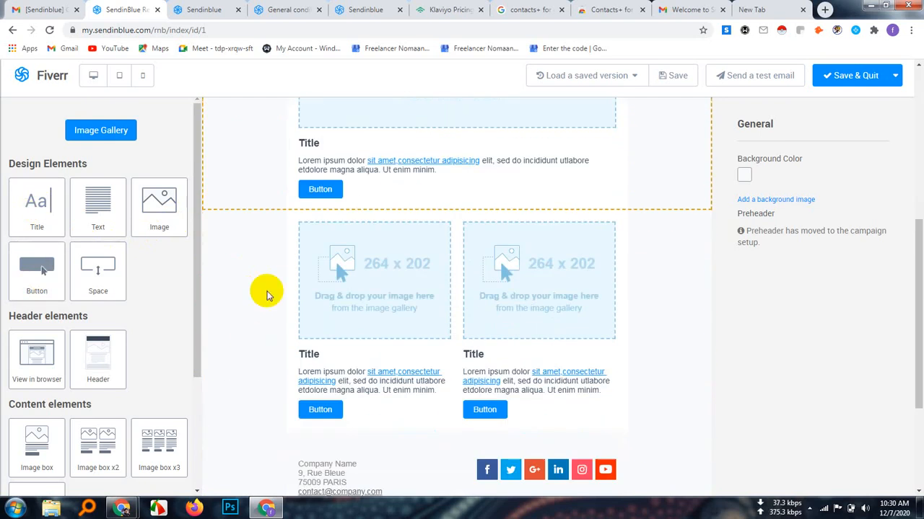
pyautogui.scroll(4, 337, 228)
pyautogui.scroll(1, 336, 223)
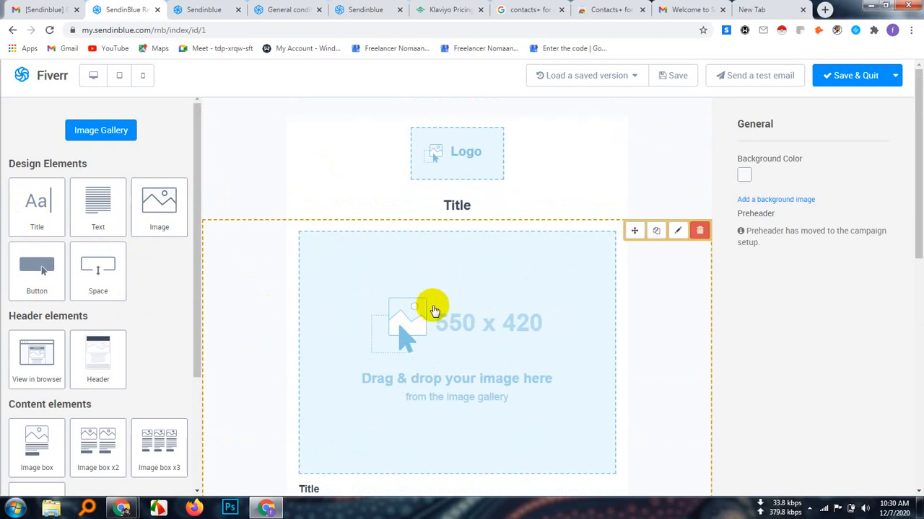
# Insert an Image element between the top title and the 550 x 420 image block, and check it within the layout
pyautogui.scroll(-2, 450, 314)
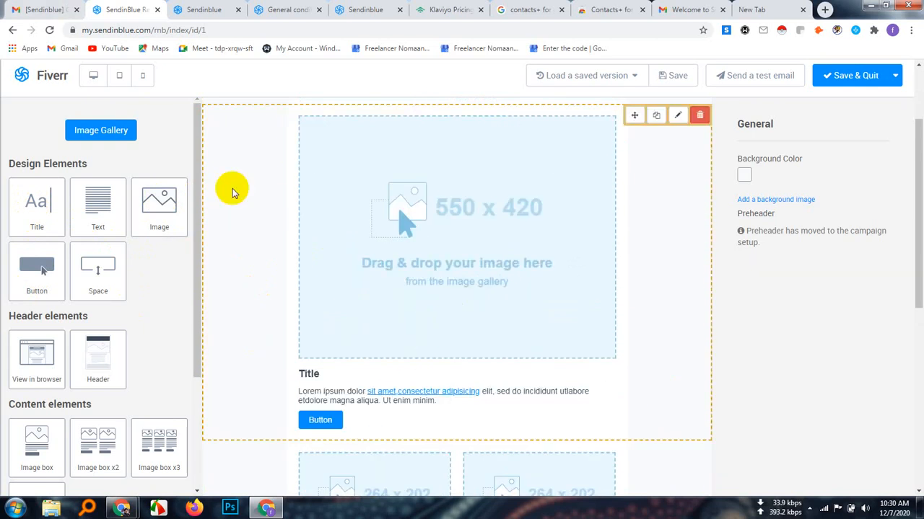
pyautogui.moveTo(158, 198); pyautogui.dragTo(11, 169)
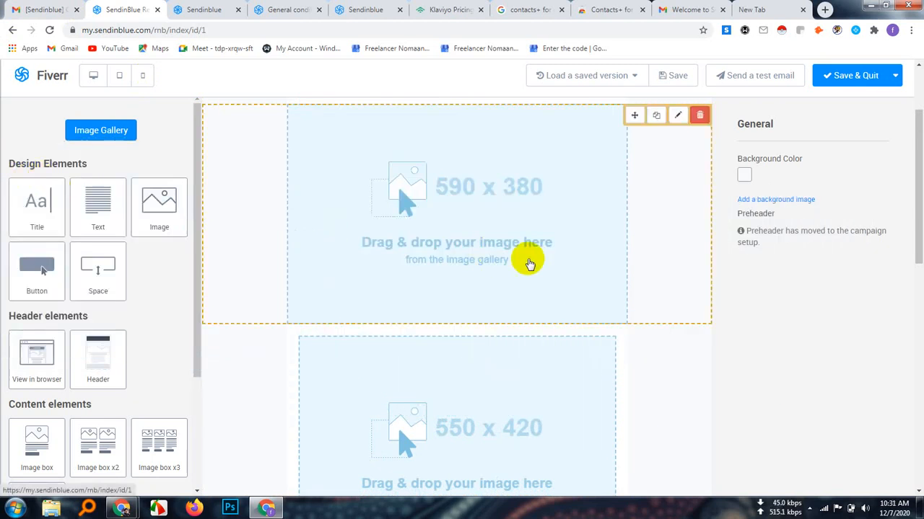
pyautogui.scroll(2, 530, 262)
pyautogui.scroll(-5, 529, 262)
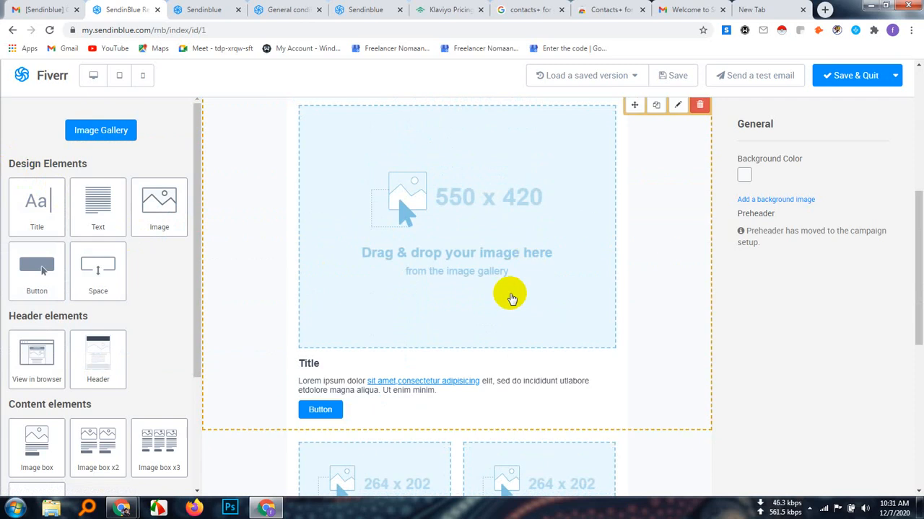
pyautogui.scroll(2, 512, 292)
pyautogui.scroll(3, 513, 285)
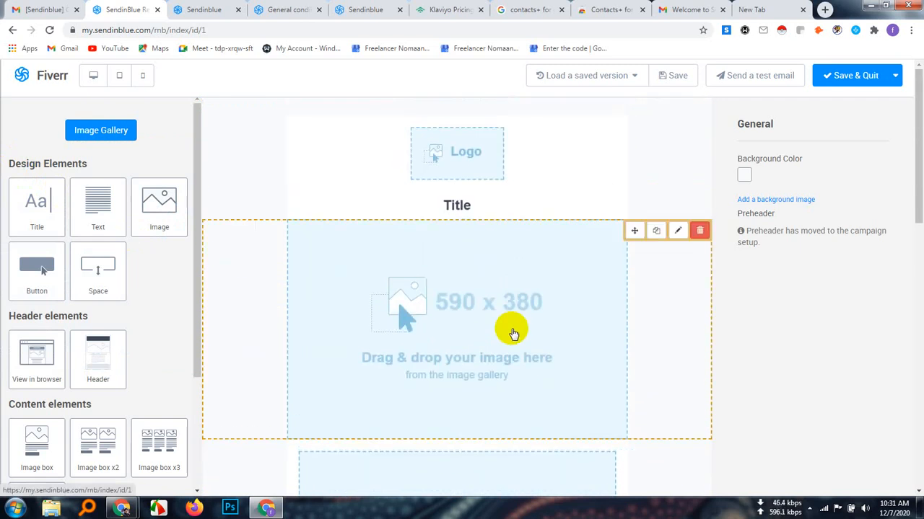
pyautogui.scroll(-4, 514, 325)
pyautogui.scroll(-2, 516, 319)
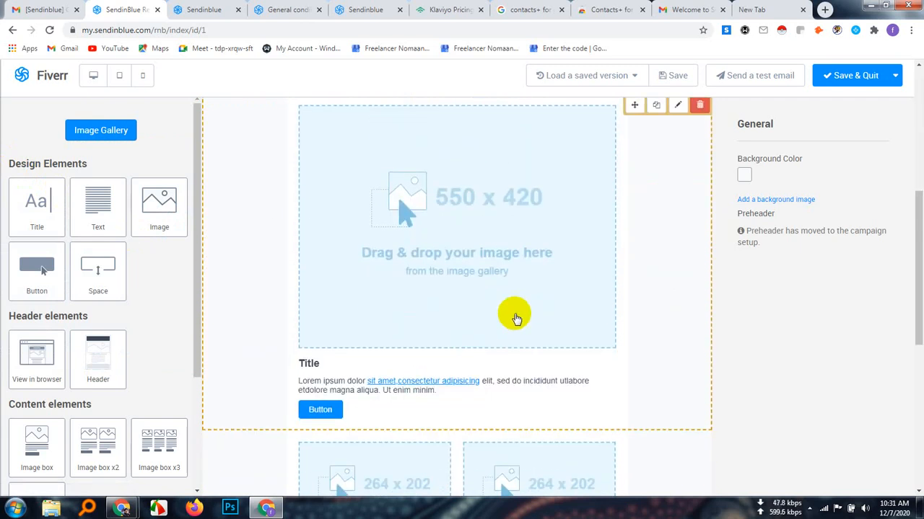
pyautogui.scroll(-1, 514, 317)
pyautogui.scroll(5, 512, 308)
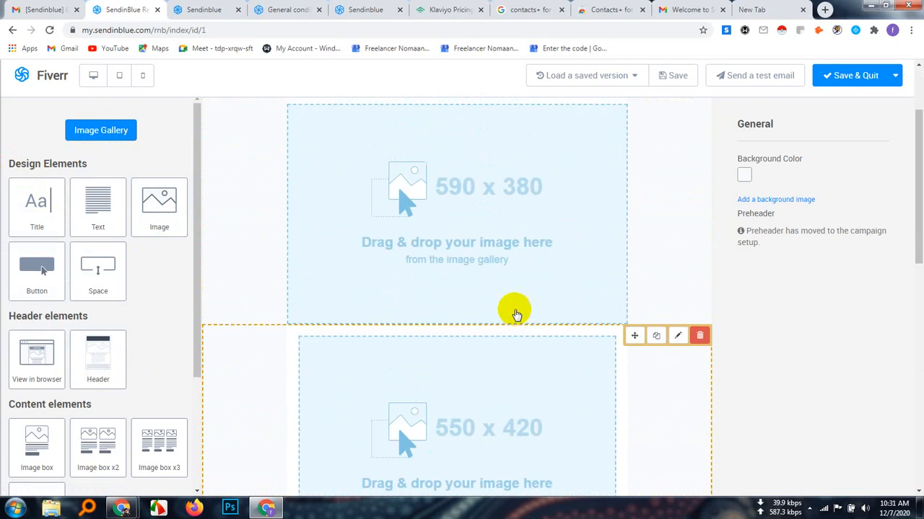
# Delete the added 590 x 380 image block below the top title
pyautogui.scroll(1, 516, 276)
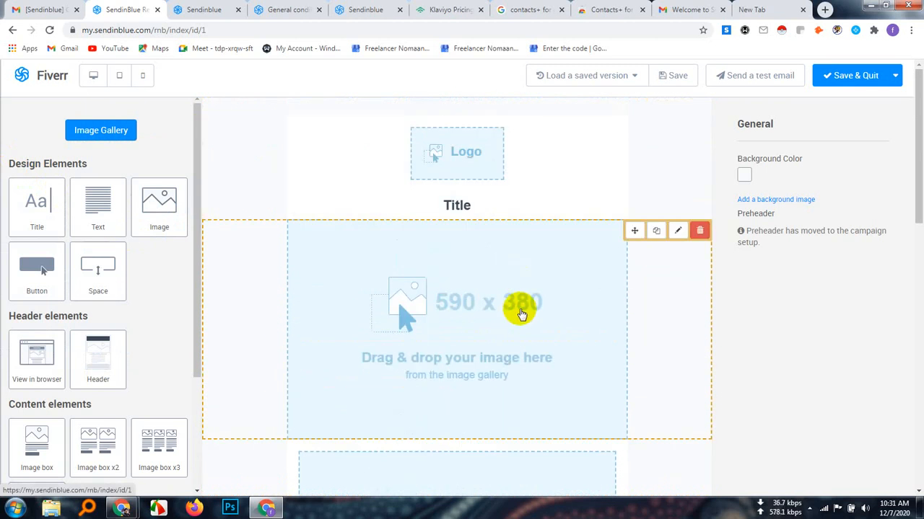
pyautogui.click(701, 231)
pyautogui.click(522, 97)
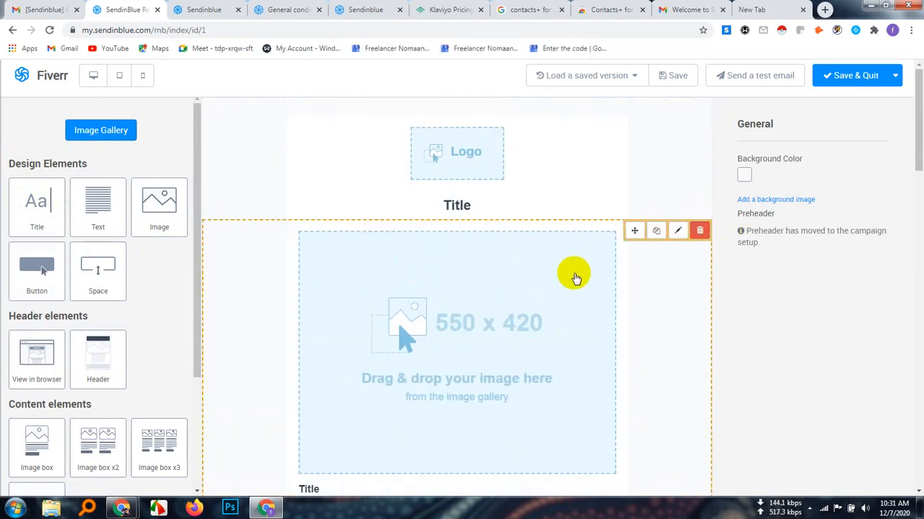
# Look through the available design, header, content and footer elements alongside the matching parts of the email layout
pyautogui.scroll(-5, 596, 303)
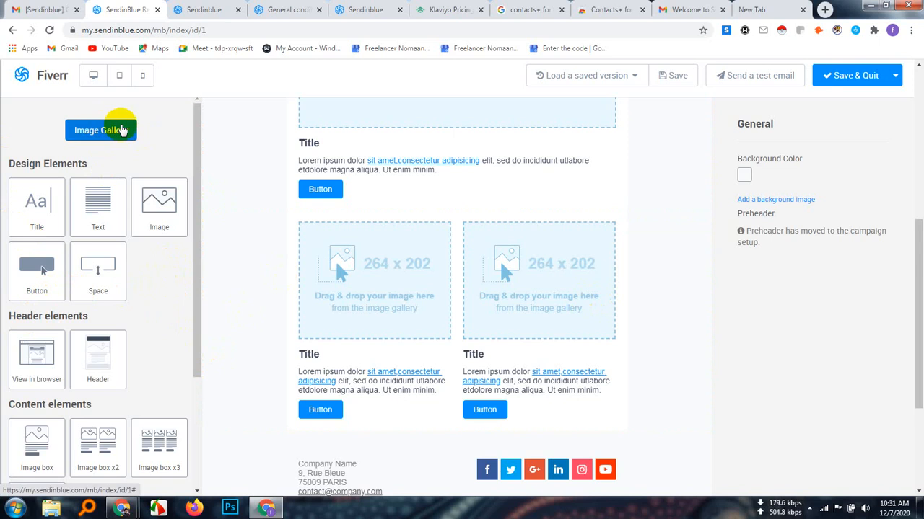
pyautogui.scroll(-2, 202, 272)
pyautogui.scroll(-2, 122, 361)
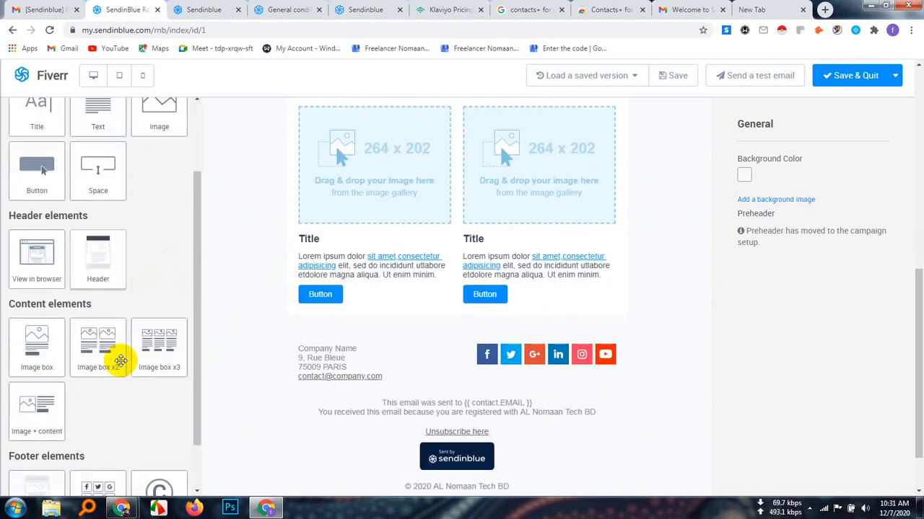
pyautogui.scroll(-1, 120, 361)
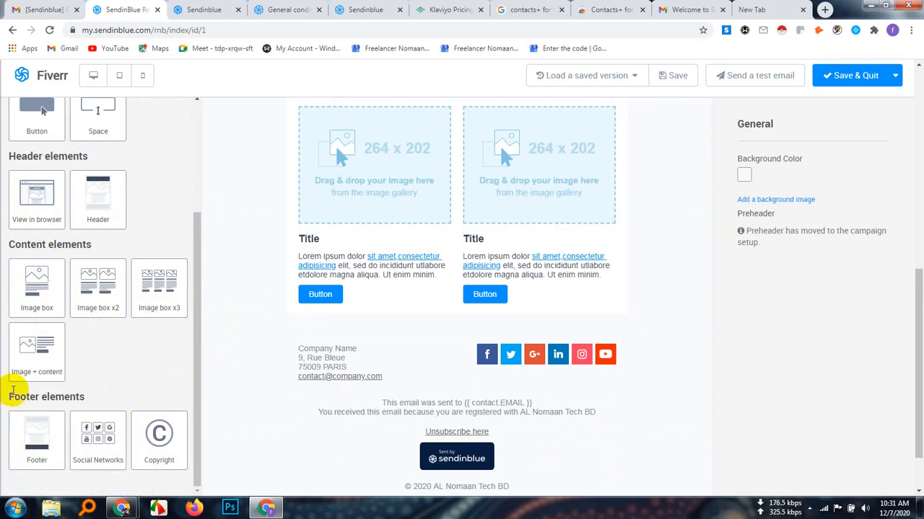
pyautogui.scroll(-1, 99, 368)
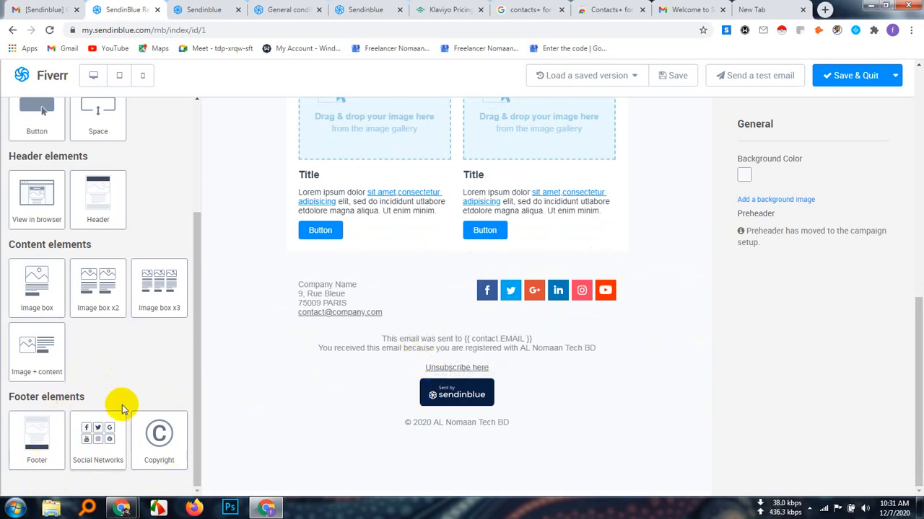
pyautogui.scroll(5, 123, 401)
pyautogui.scroll(10, 866, 406)
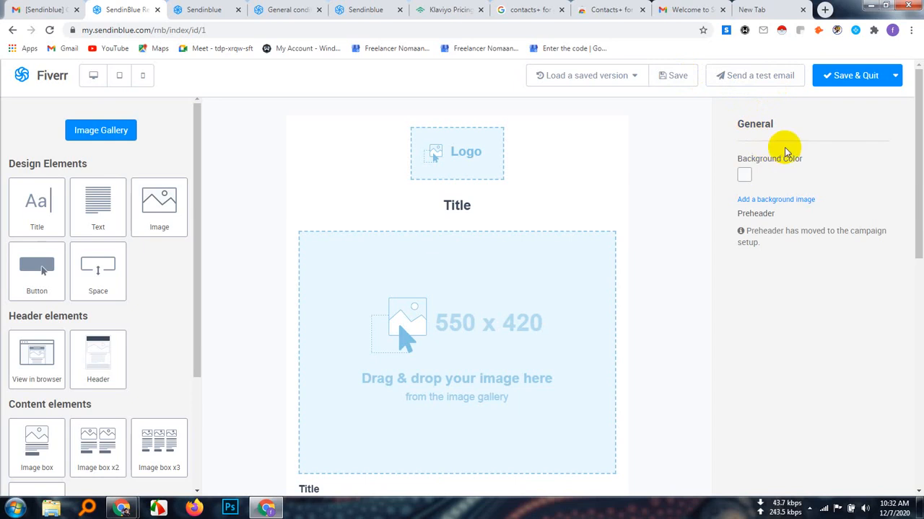
# Set the email's general background color to dark navy blue #15284f
pyautogui.click(745, 176)
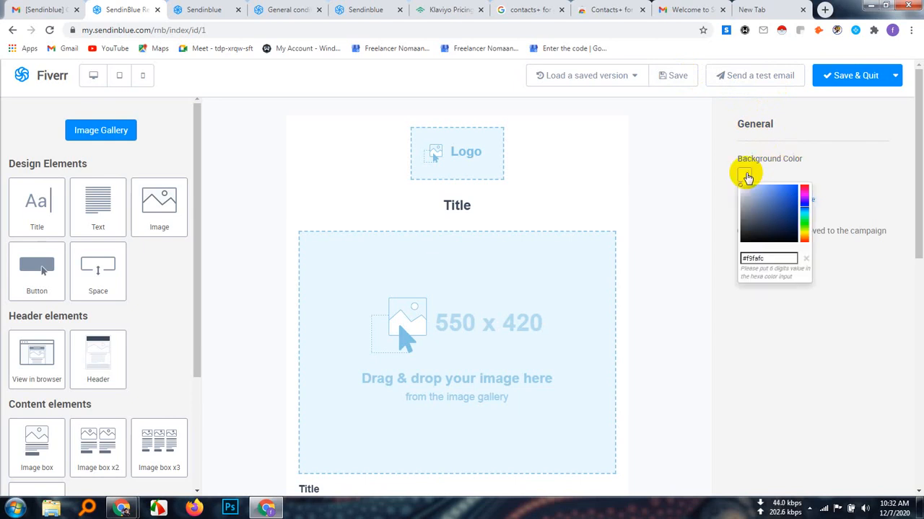
pyautogui.click(786, 207)
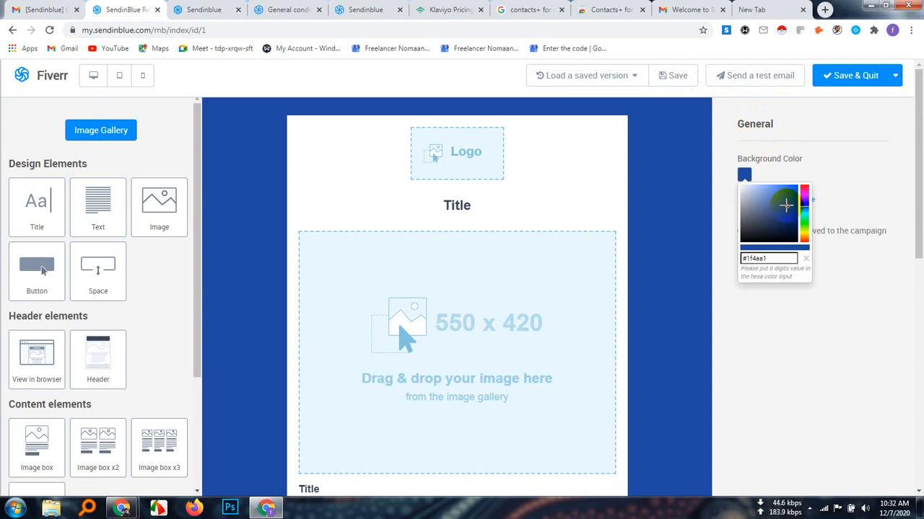
pyautogui.click(782, 218)
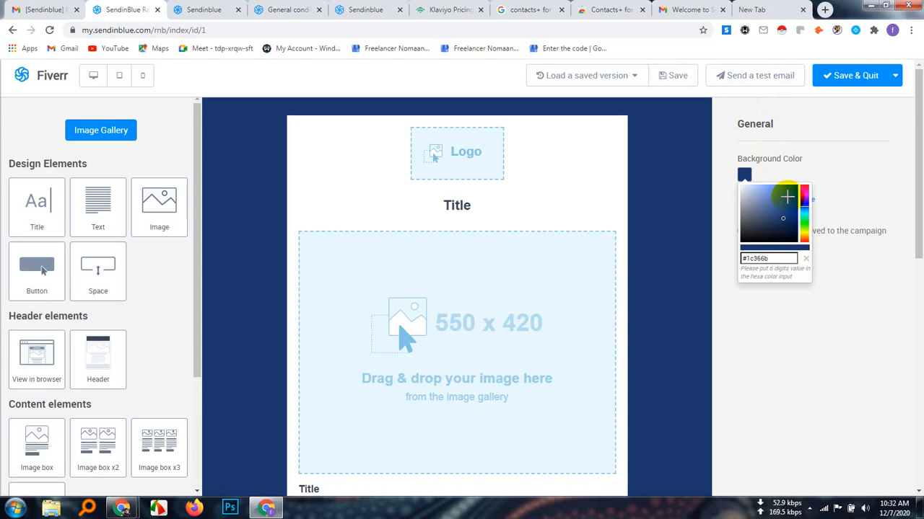
pyautogui.click(785, 232)
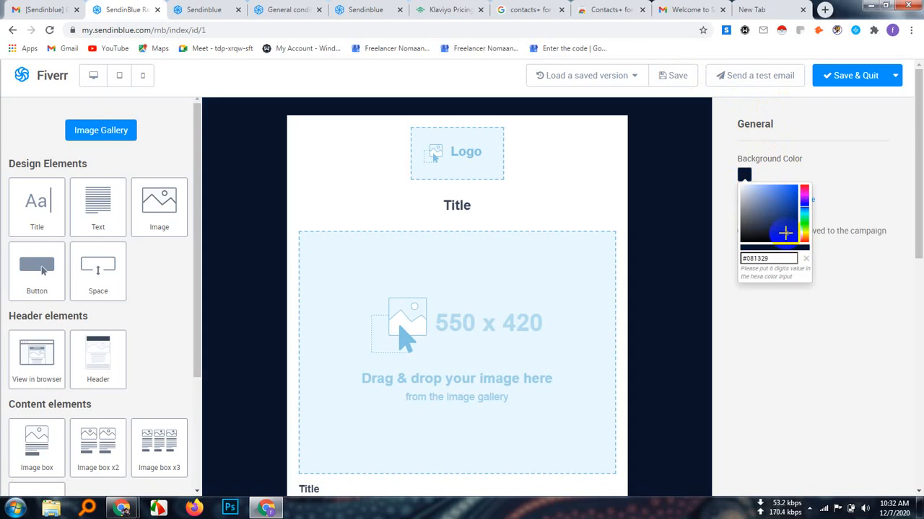
pyautogui.click(782, 225)
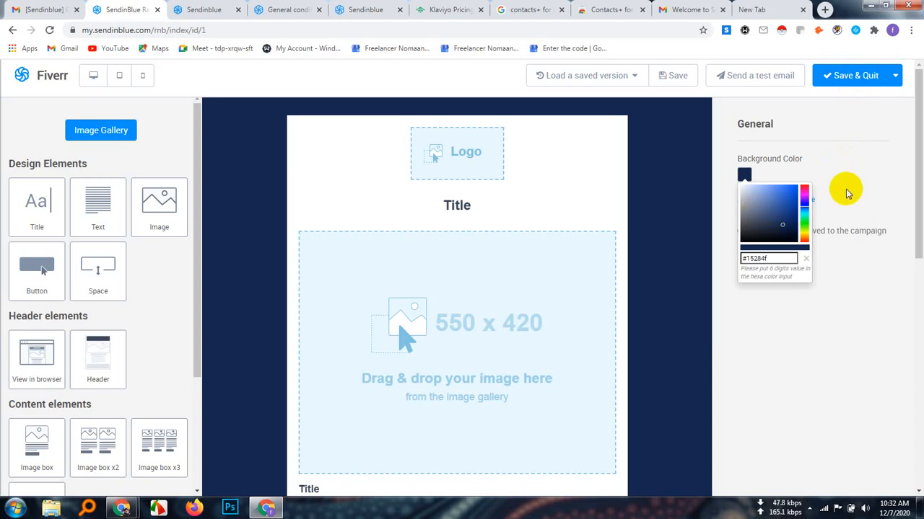
pyautogui.click(845, 305)
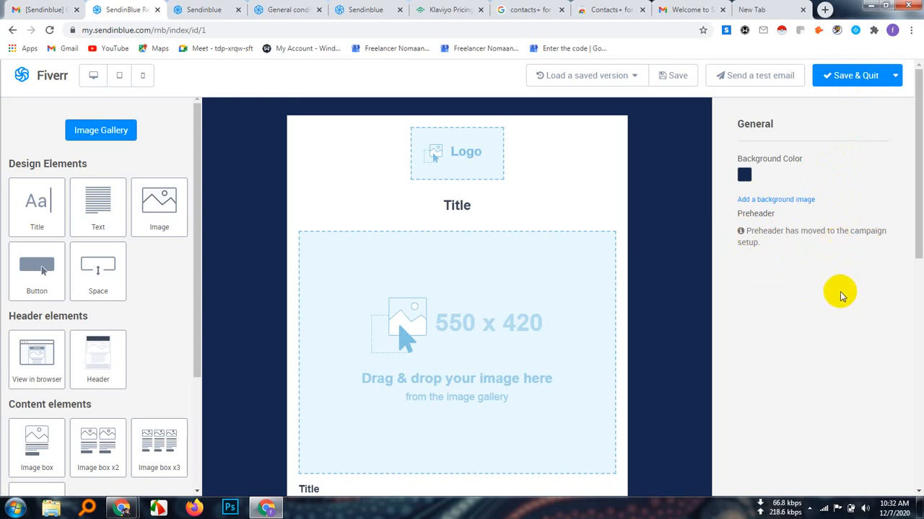
pyautogui.click(895, 79)
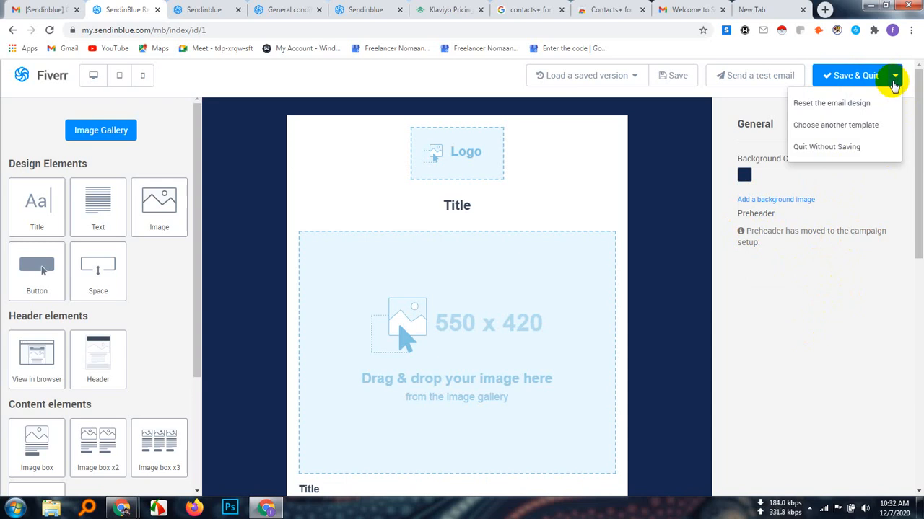
pyautogui.click(815, 332)
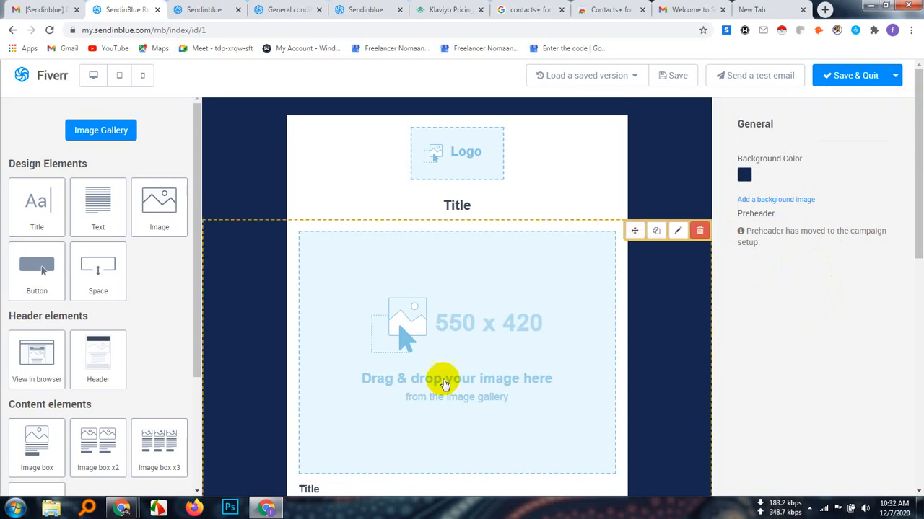
pyautogui.scroll(-10, 444, 385)
pyautogui.scroll(4, 459, 360)
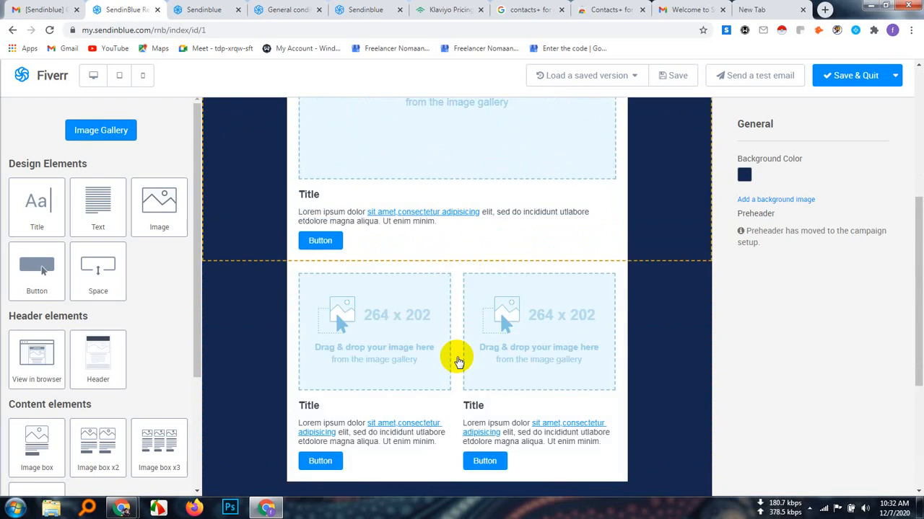
pyautogui.scroll(4, 458, 360)
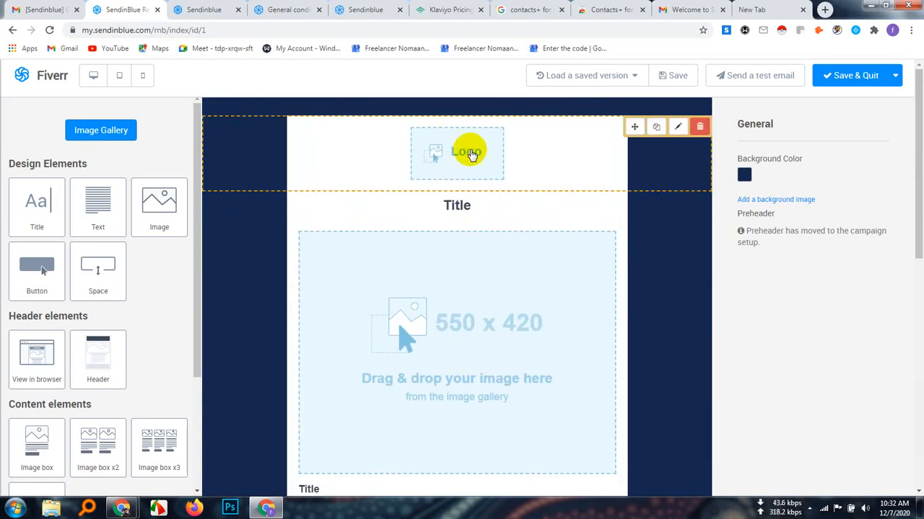
# Select the logo placeholder above the title and open the image gallery for it
pyautogui.click(460, 157)
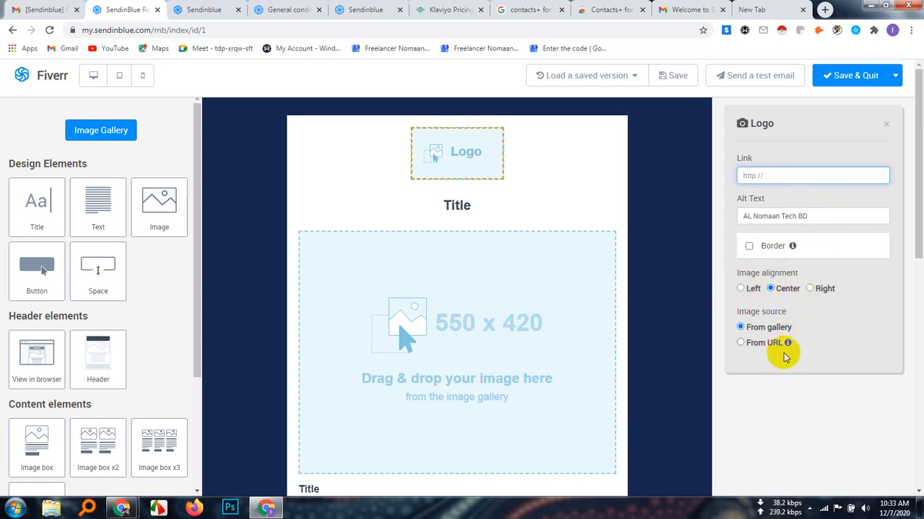
pyautogui.click(744, 125)
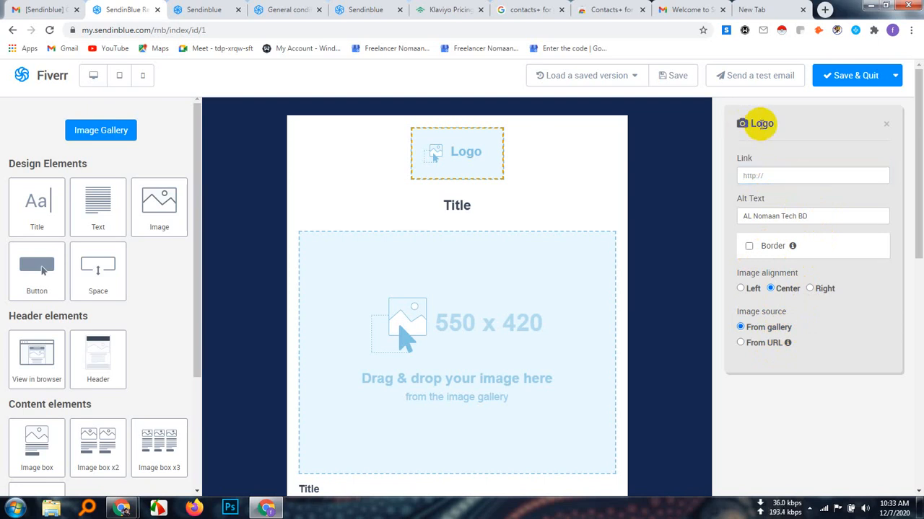
pyautogui.click(456, 151)
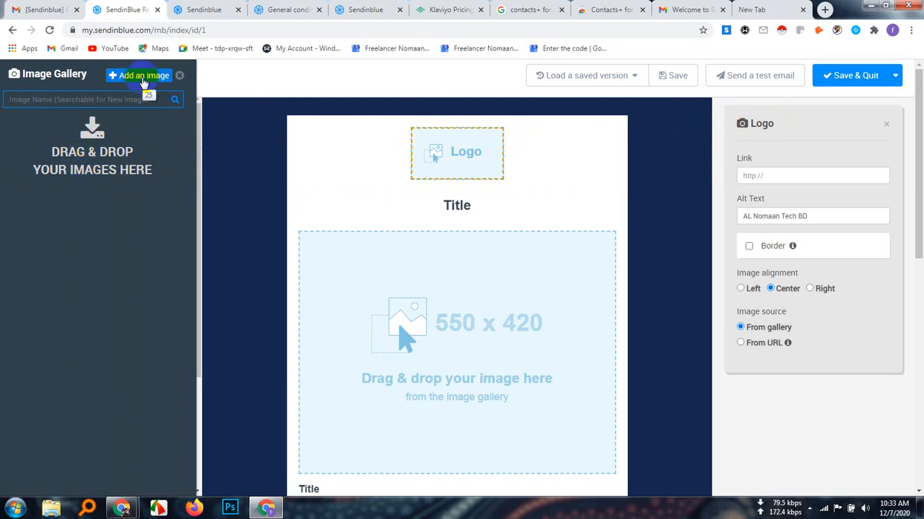
pyautogui.click(111, 101)
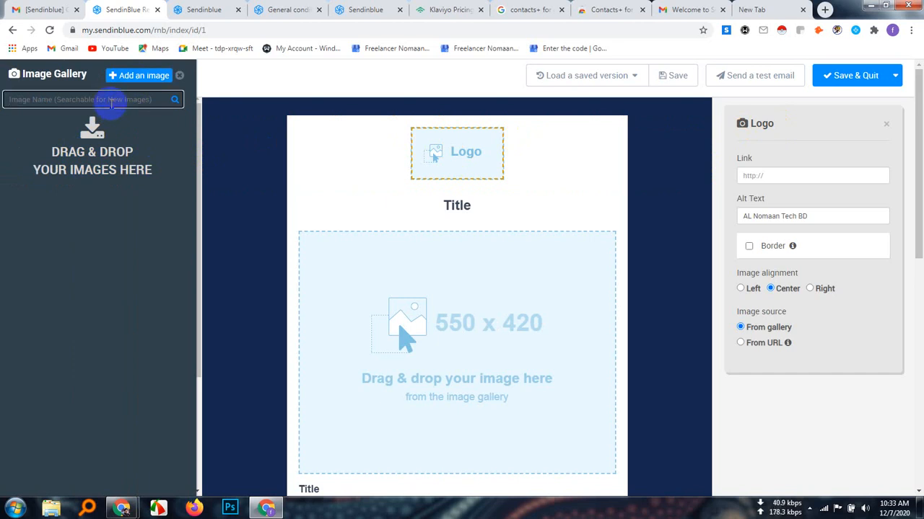
pyautogui.write('fiverr')
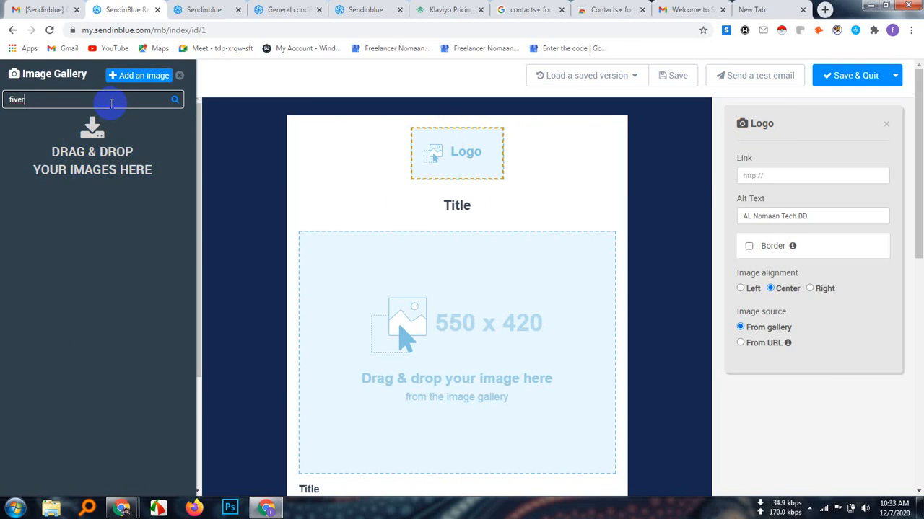
pyautogui.press('BackSpace')
pyautogui.press('BackSpace')
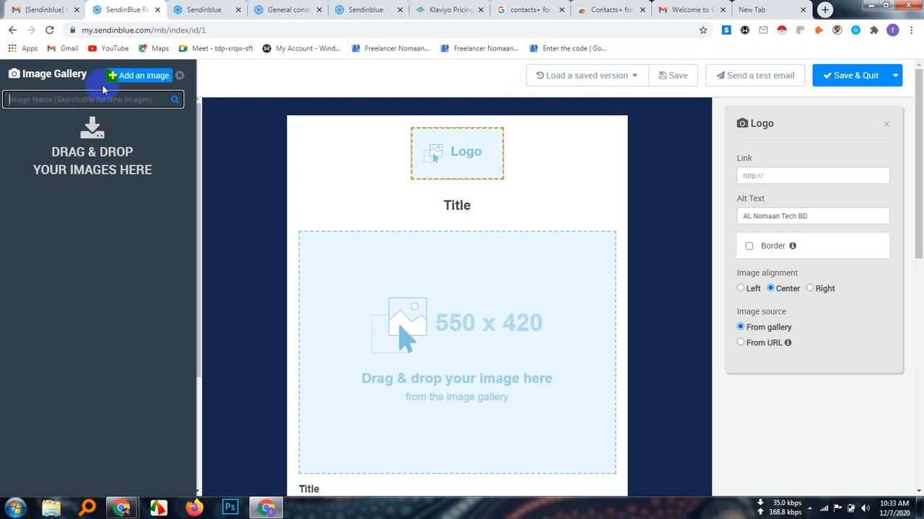
# Upload WhatsApp Image 2020-09-24 at 1.46.49 AM.jpeg from Downloads to the gallery and place it in the logo placeholder
pyautogui.click(145, 77)
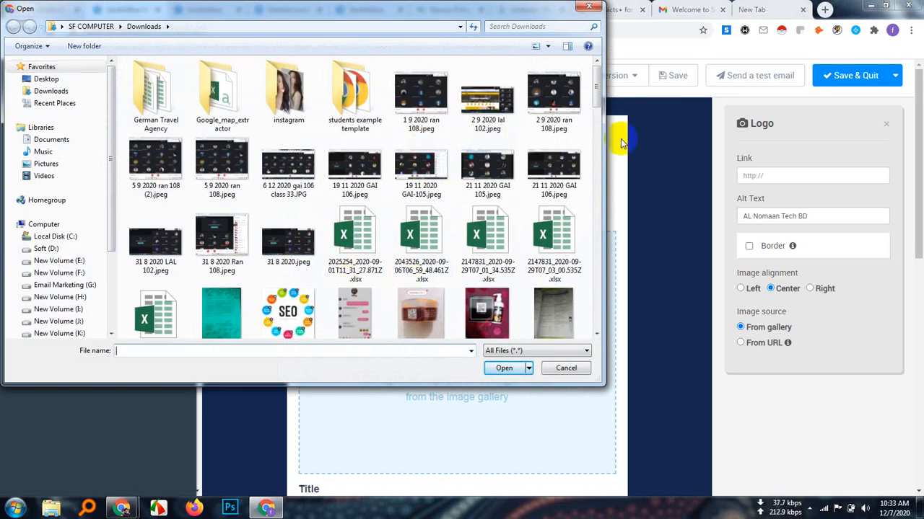
pyautogui.moveTo(598, 86); pyautogui.dragTo(589, 321)
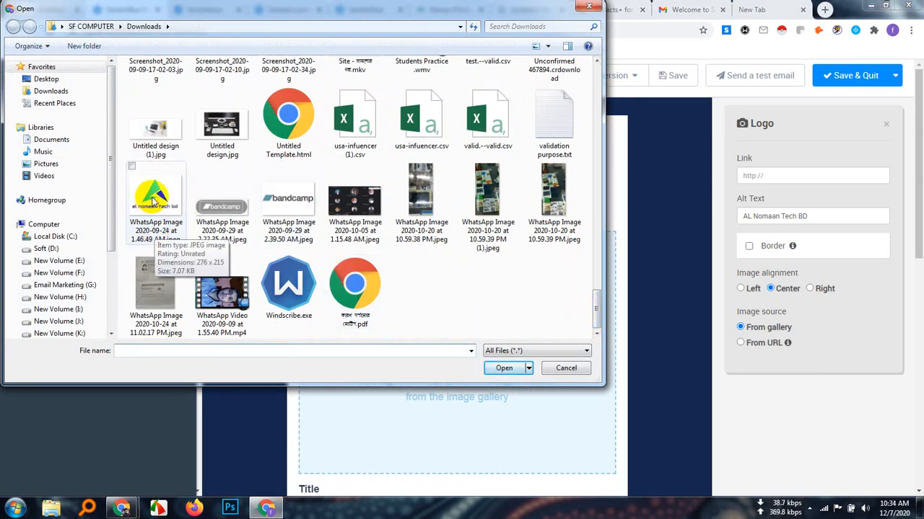
pyautogui.doubleClick(152, 201)
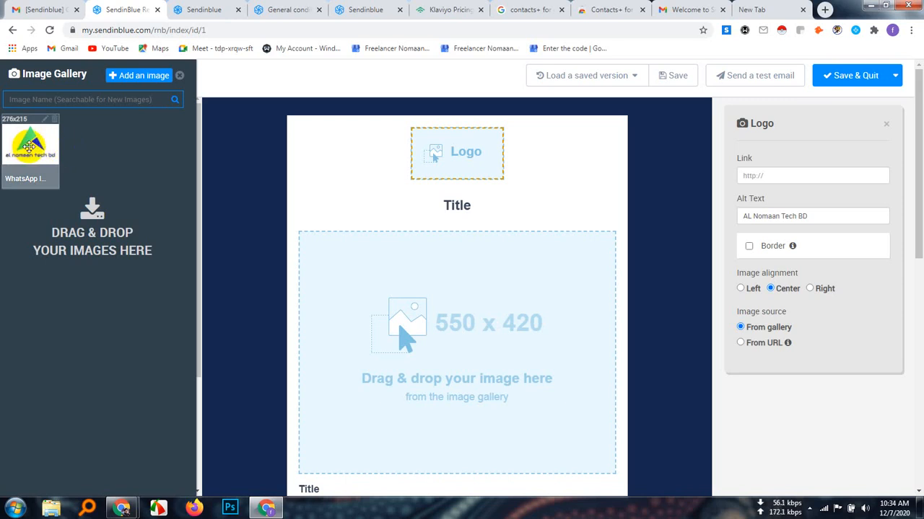
pyautogui.moveTo(29, 147); pyautogui.dragTo(460, 163)
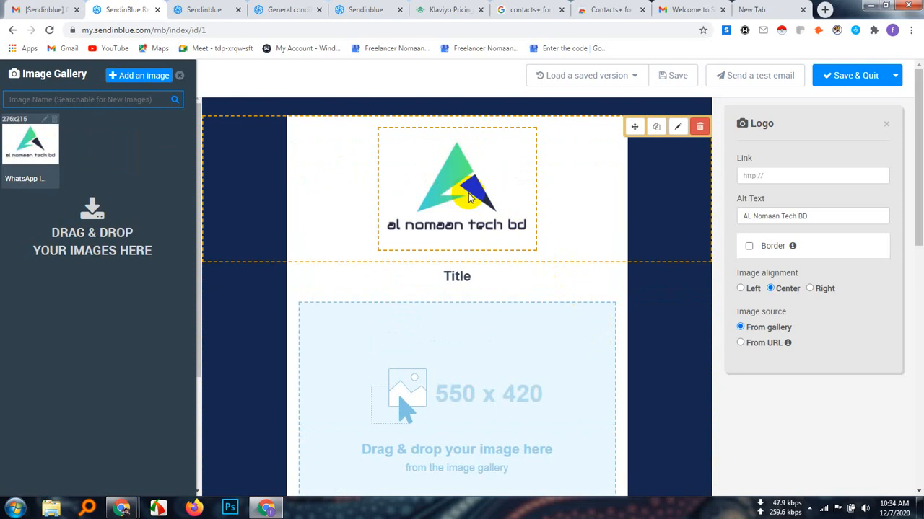
pyautogui.scroll(-2, 470, 198)
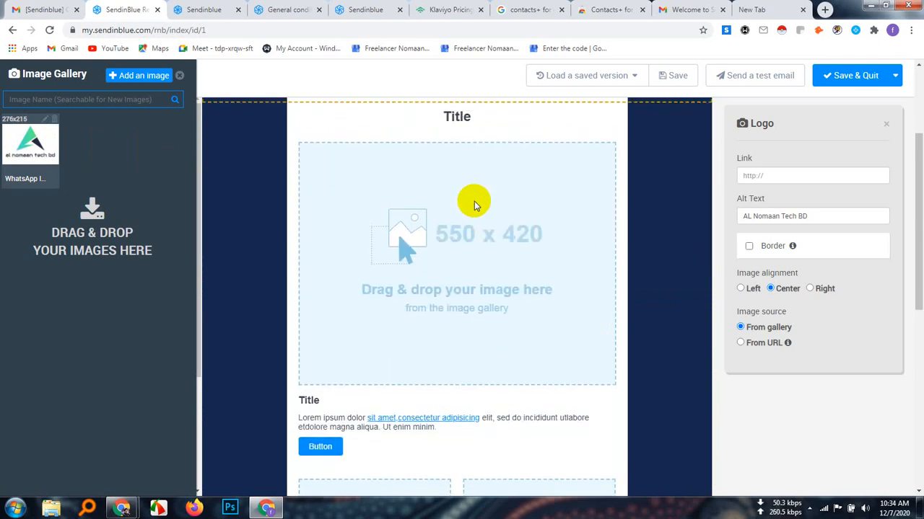
pyautogui.scroll(2, 474, 201)
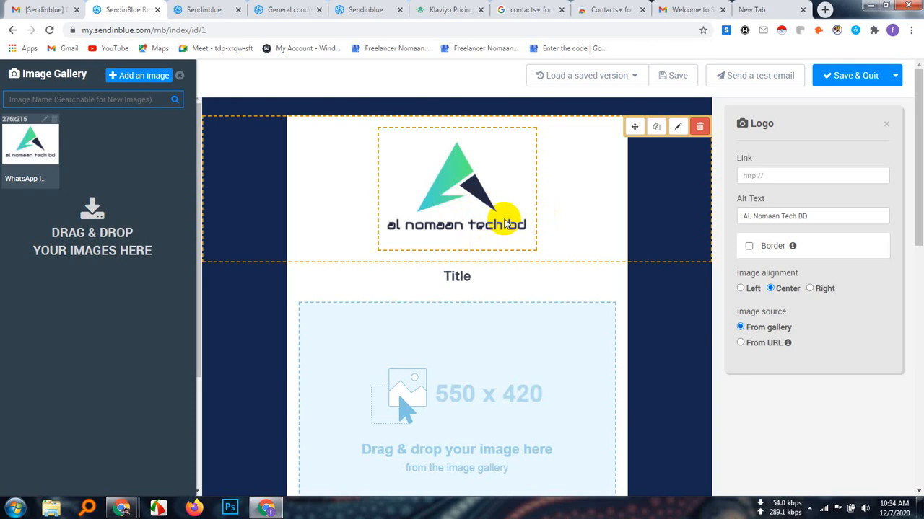
# Try the left and right alignments on the logo image and return it to center
pyautogui.click(740, 289)
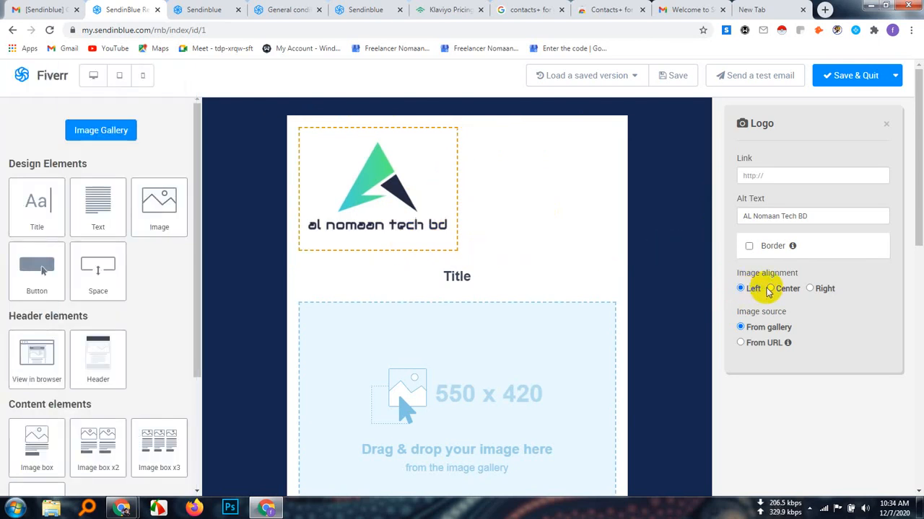
pyautogui.click(809, 288)
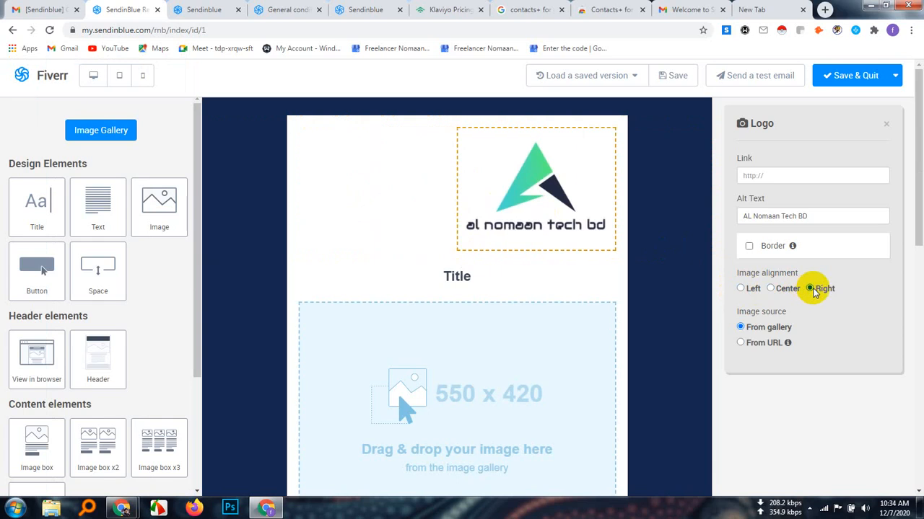
pyautogui.click(771, 289)
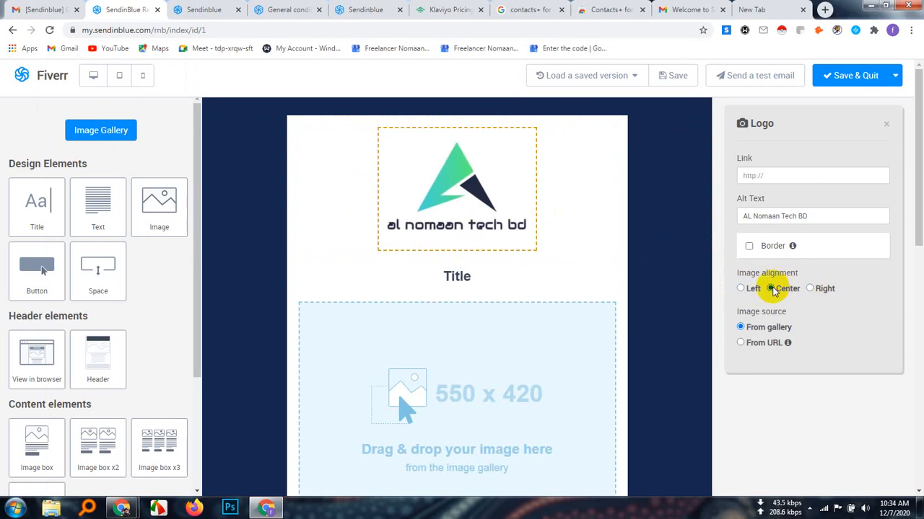
# Enable a border around the logo image and choose the Solid style
pyautogui.click(749, 247)
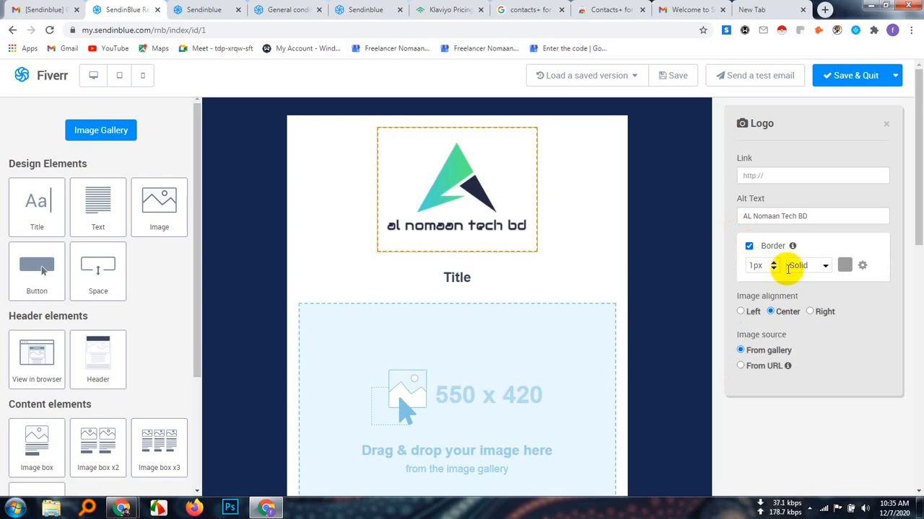
pyautogui.click(825, 266)
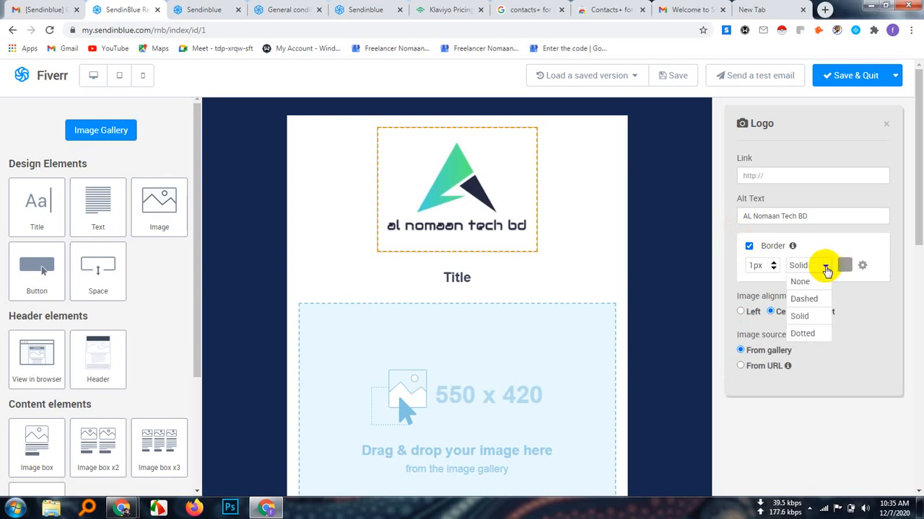
pyautogui.click(821, 324)
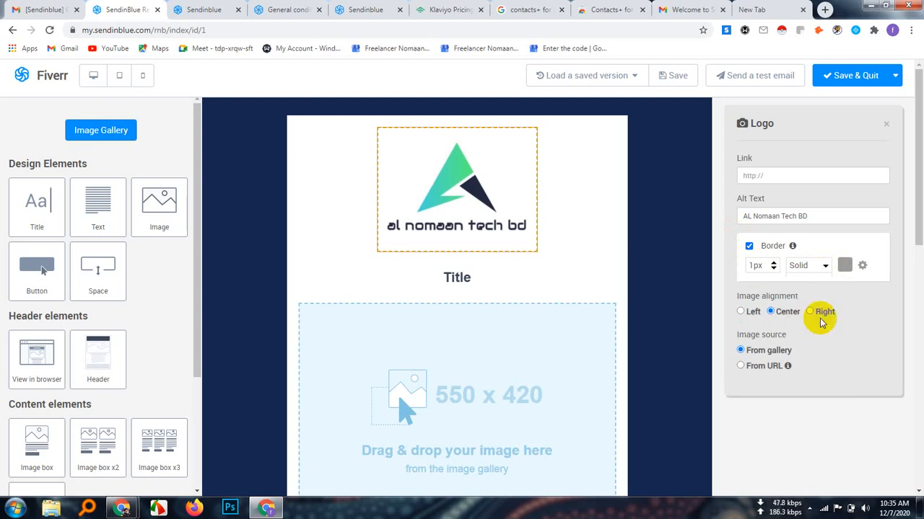
# Try widening the solid border around the logo image to 20 px
pyautogui.click(774, 270)
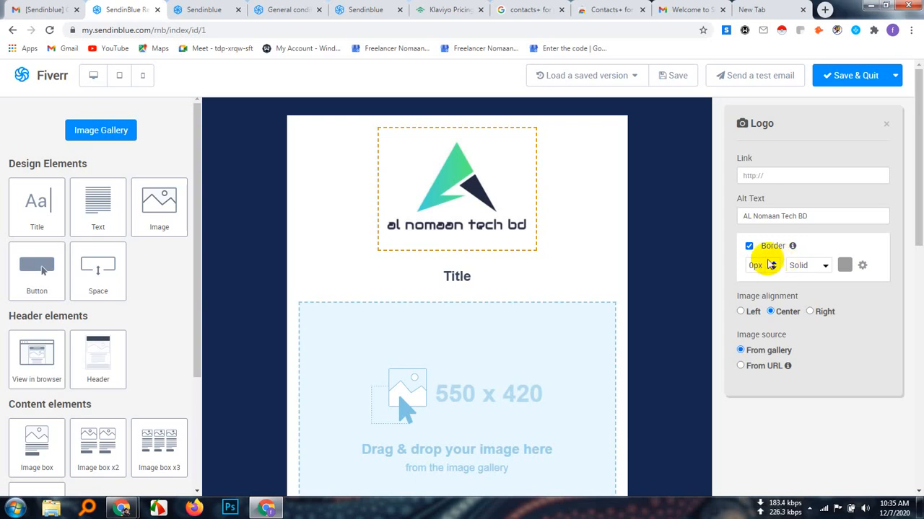
pyautogui.click(771, 263)
pyautogui.click(771, 264)
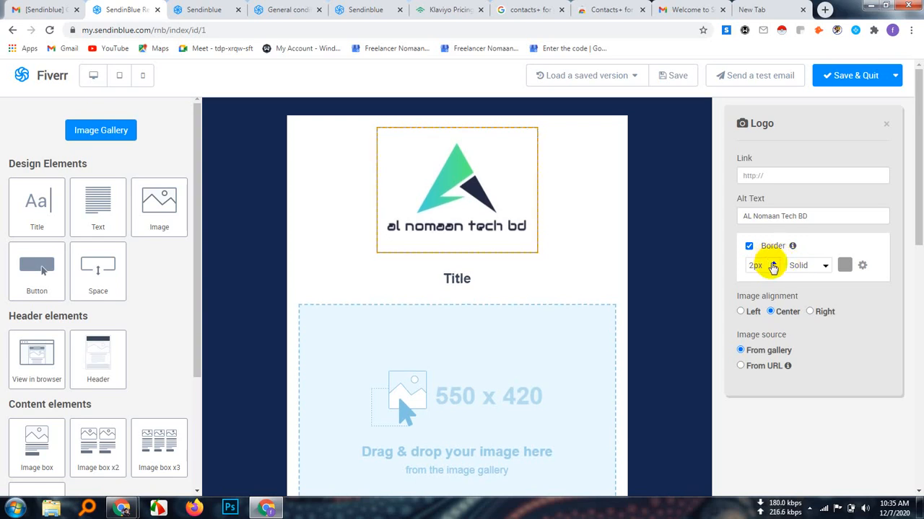
pyautogui.click(771, 263)
pyautogui.click(771, 264)
pyautogui.click(771, 263)
pyautogui.click(772, 263)
pyautogui.click(772, 264)
pyautogui.click(772, 264)
pyautogui.click(772, 263)
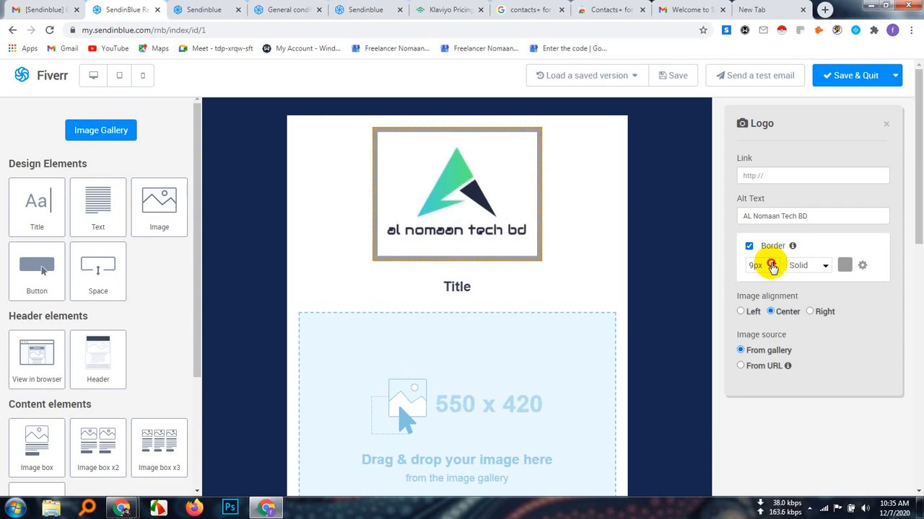
pyautogui.click(772, 264)
pyautogui.click(772, 264)
pyautogui.click(772, 263)
pyautogui.click(772, 264)
pyautogui.click(772, 264)
pyautogui.click(772, 264)
pyautogui.click(772, 264)
pyautogui.click(772, 264)
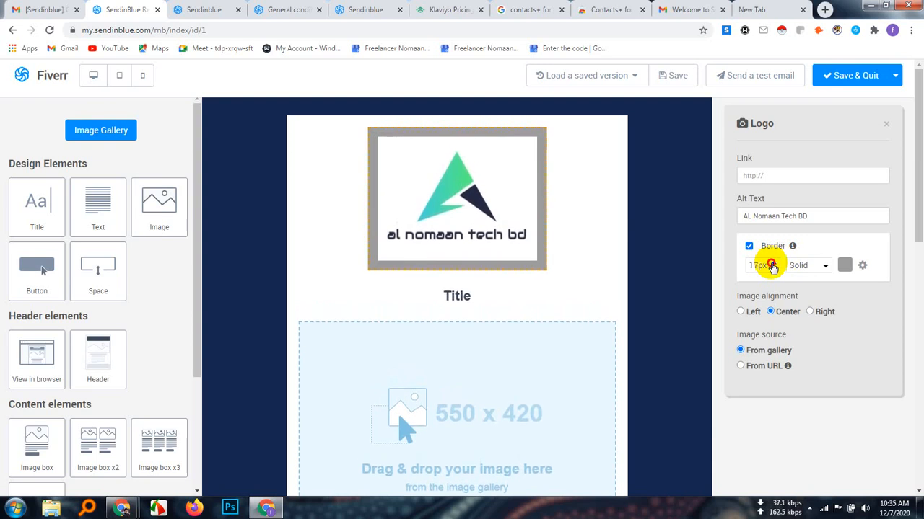
pyautogui.click(772, 263)
pyautogui.click(772, 264)
pyautogui.click(772, 263)
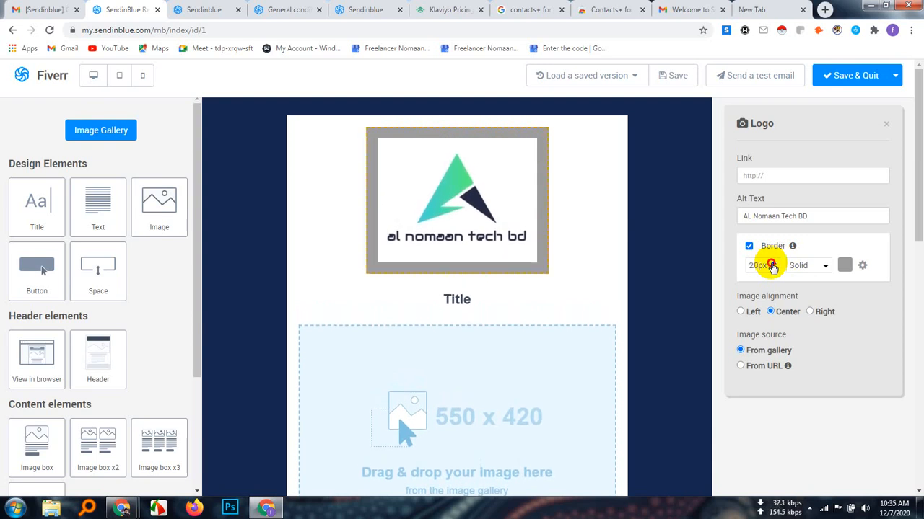
pyautogui.doubleClick(772, 265)
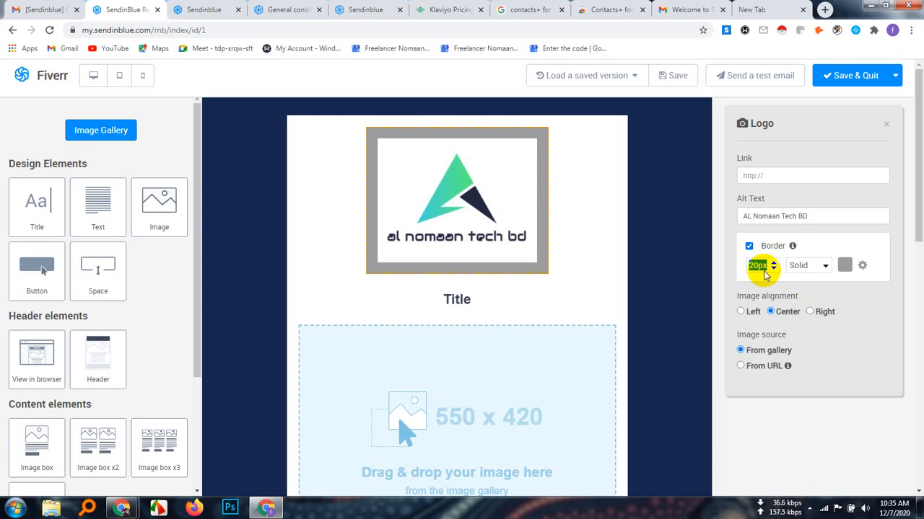
# Reduce the logo image's border width to 10 px
pyautogui.click(773, 268)
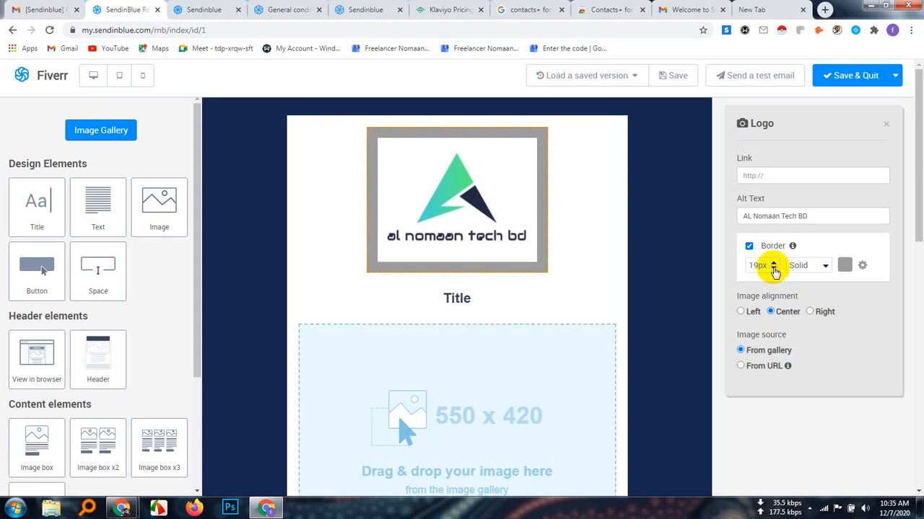
pyautogui.click(774, 269)
pyautogui.click(773, 270)
pyautogui.click(774, 269)
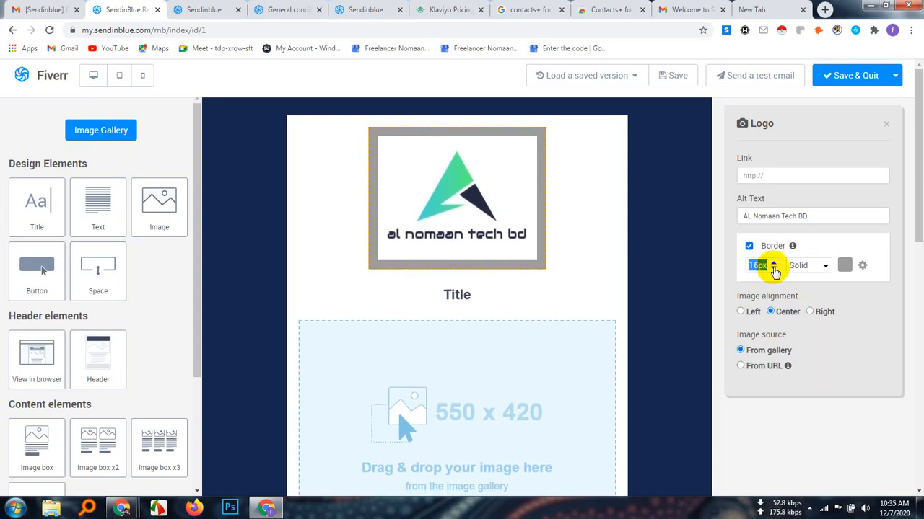
pyautogui.click(773, 270)
pyautogui.click(773, 270)
pyautogui.click(774, 270)
pyautogui.click(773, 269)
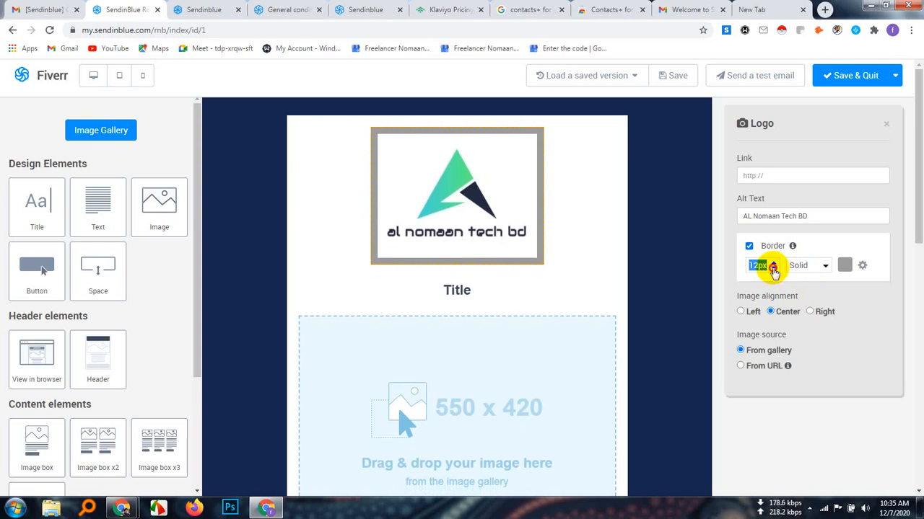
pyautogui.click(774, 270)
pyautogui.click(774, 270)
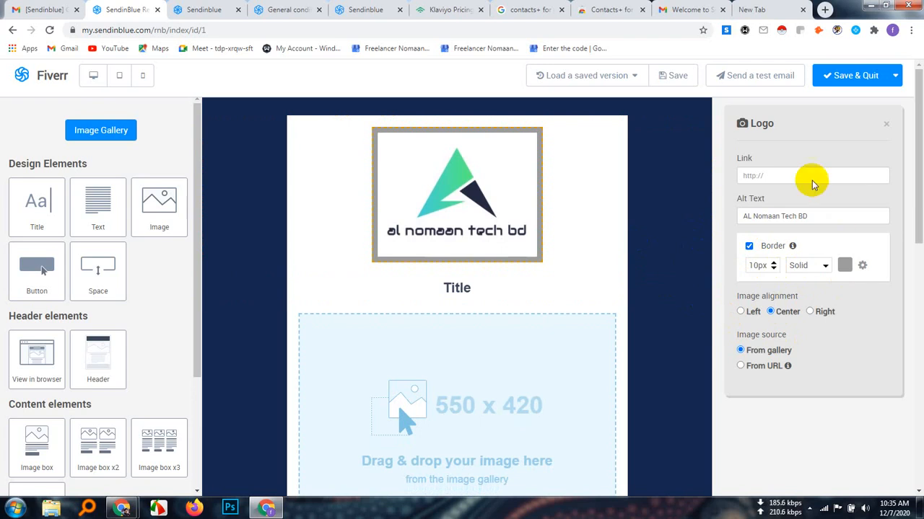
# Change the logo border color to teal #1ac7a8 and close the color picker
pyautogui.click(844, 265)
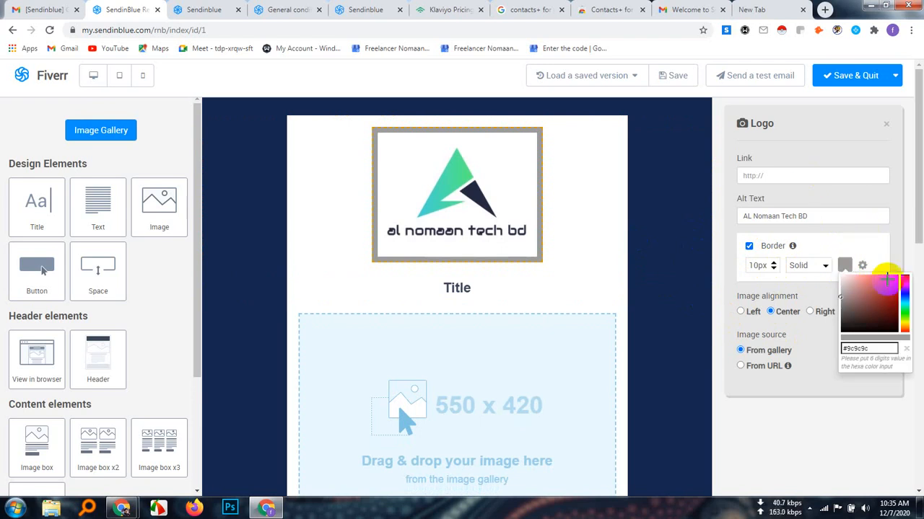
pyautogui.click(890, 287)
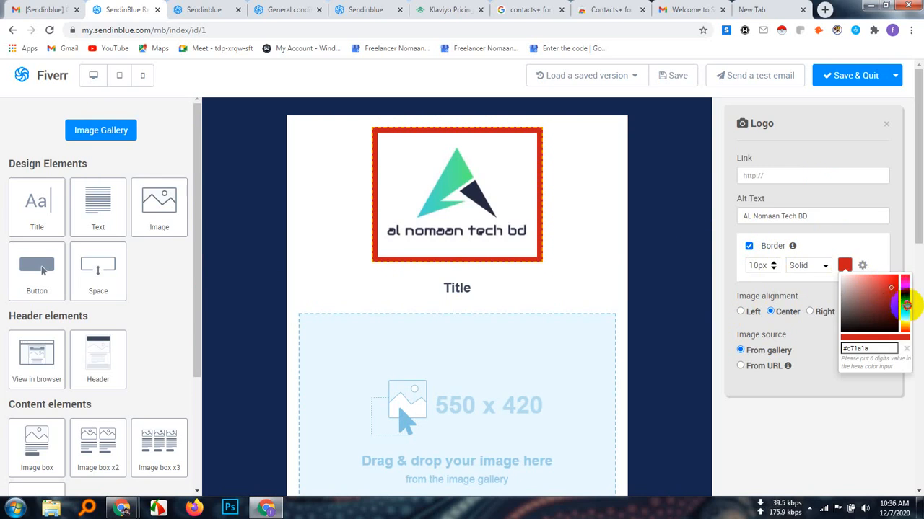
pyautogui.click(906, 306)
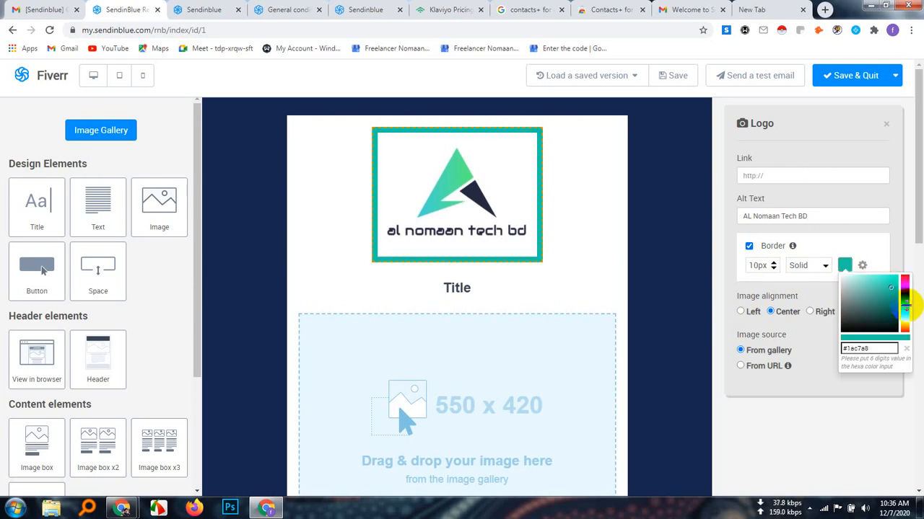
pyautogui.click(895, 213)
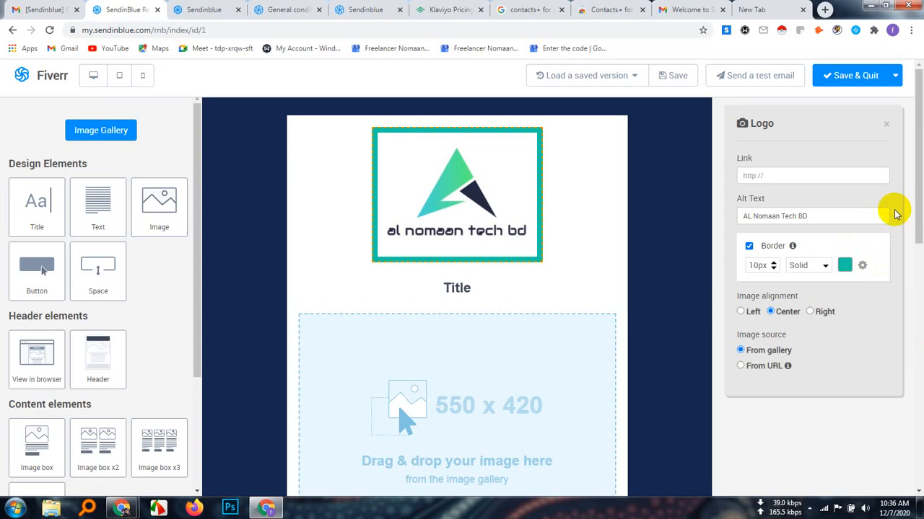
# Expand the logo's detailed border settings and review the style, width, color, alignment and image source options
pyautogui.click(863, 269)
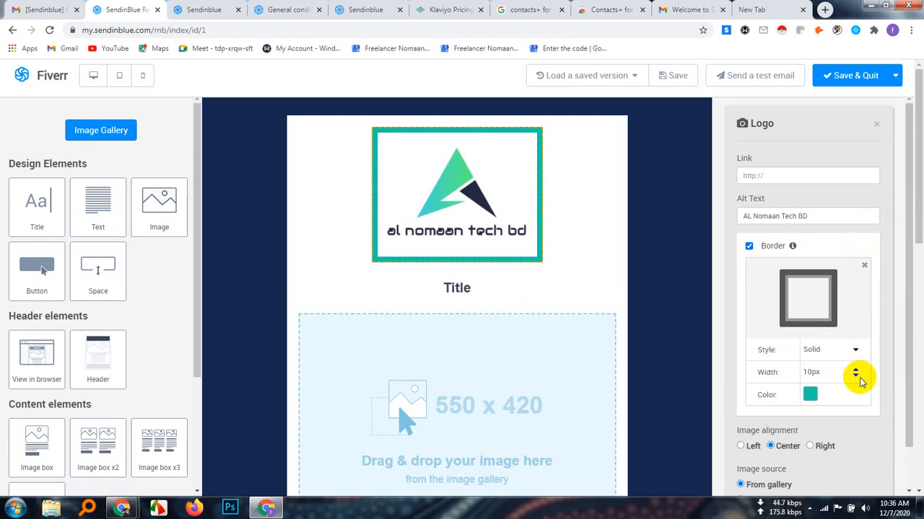
pyautogui.scroll(-3, 830, 426)
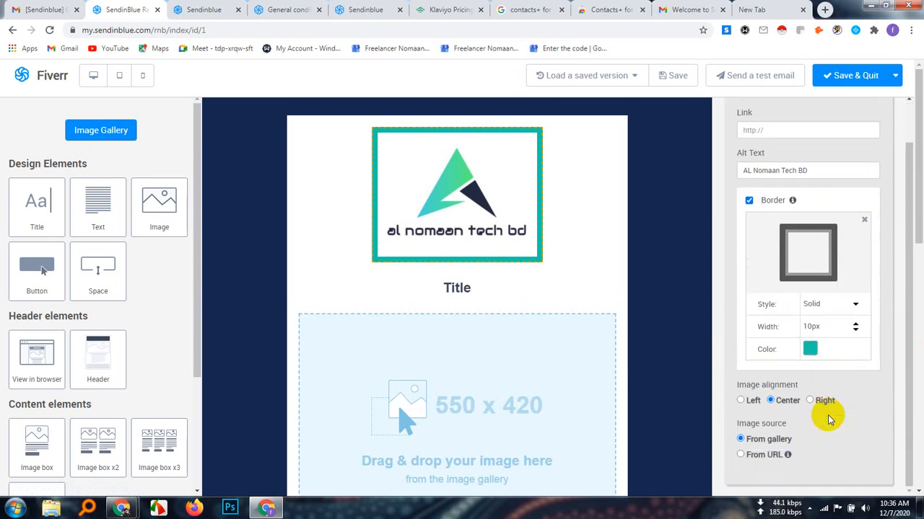
pyautogui.scroll(3, 835, 433)
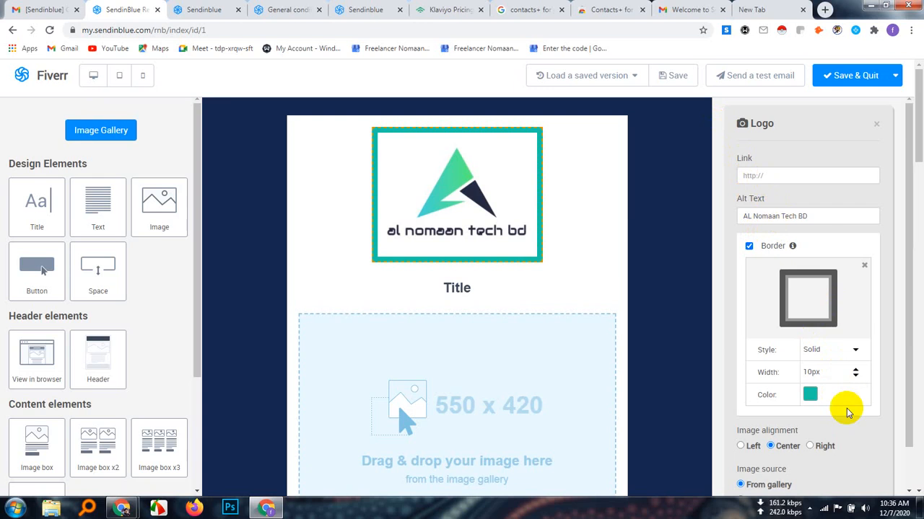
pyautogui.scroll(-2, 847, 411)
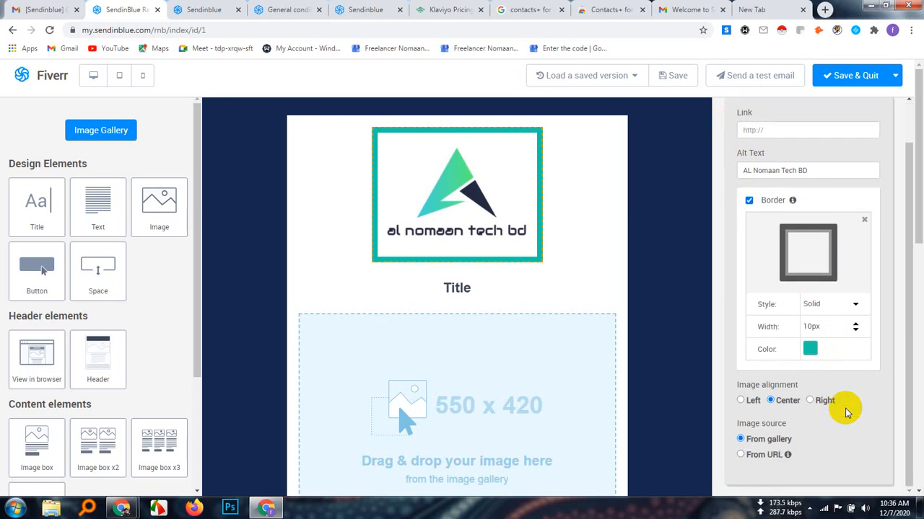
pyautogui.scroll(2, 846, 412)
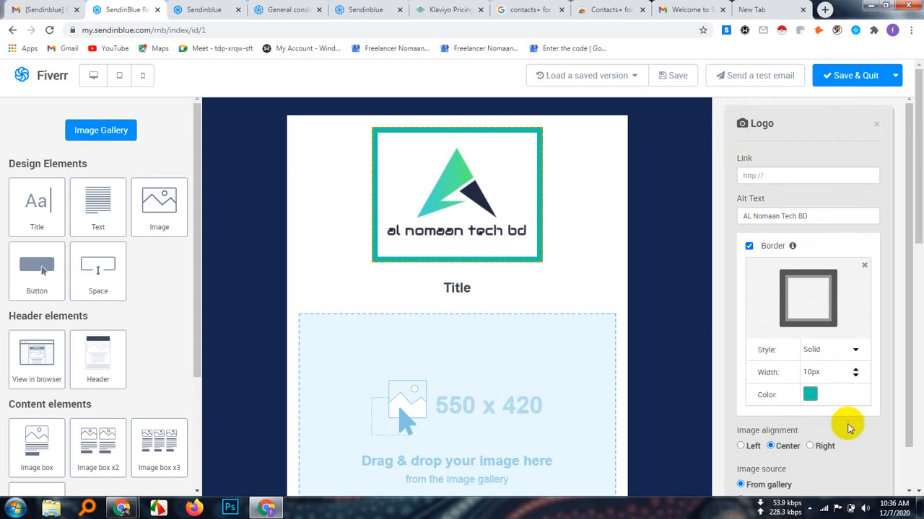
pyautogui.scroll(-2, 847, 428)
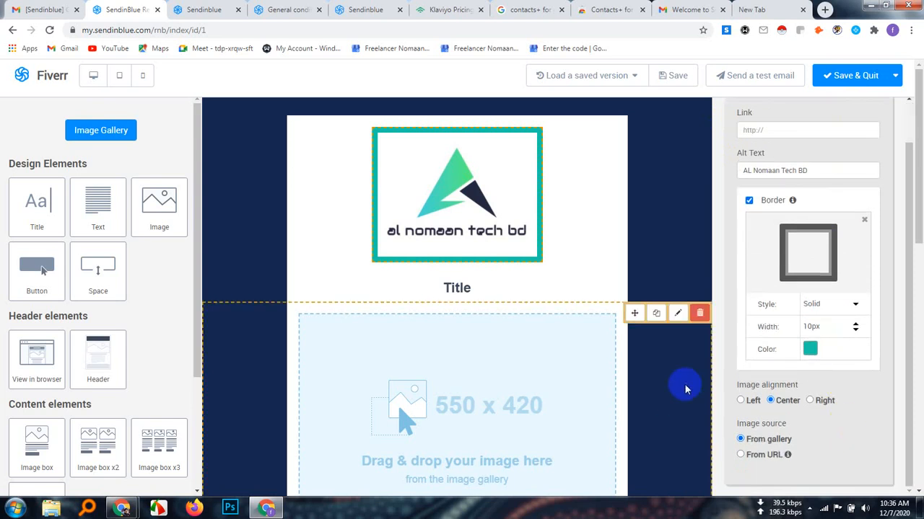
# Open the options of the block containing the logo and set its background color to dark green #1e521d
pyautogui.click(478, 166)
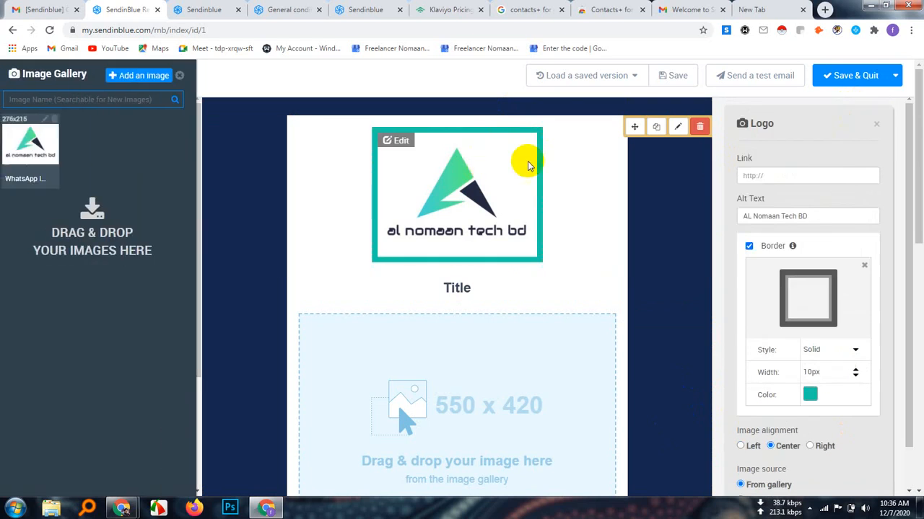
pyautogui.click(677, 128)
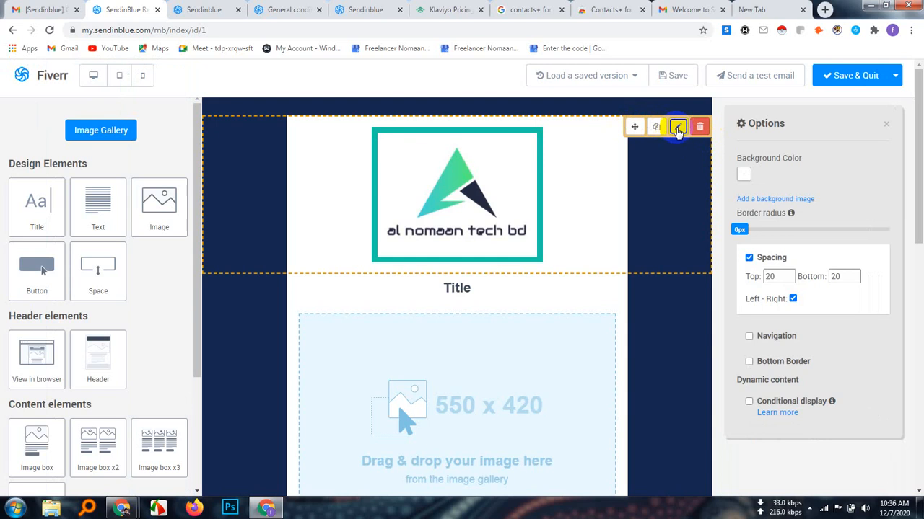
pyautogui.click(744, 176)
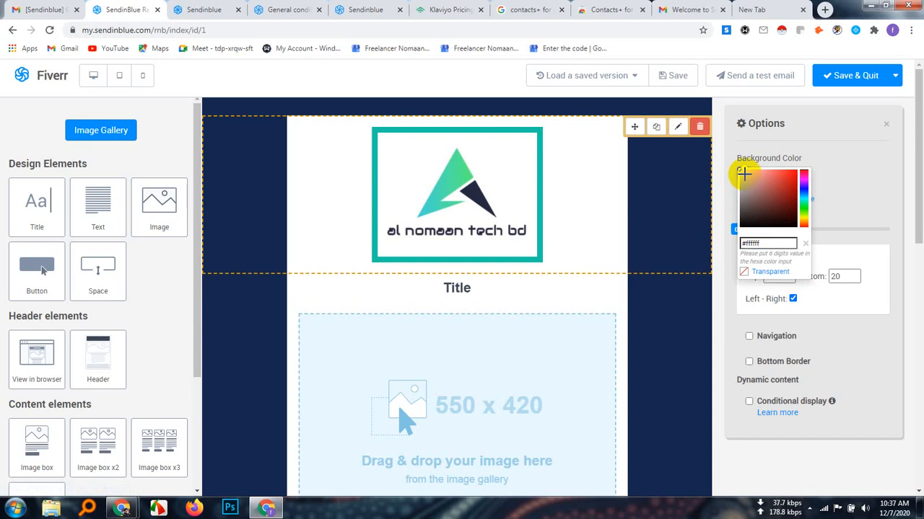
pyautogui.click(787, 183)
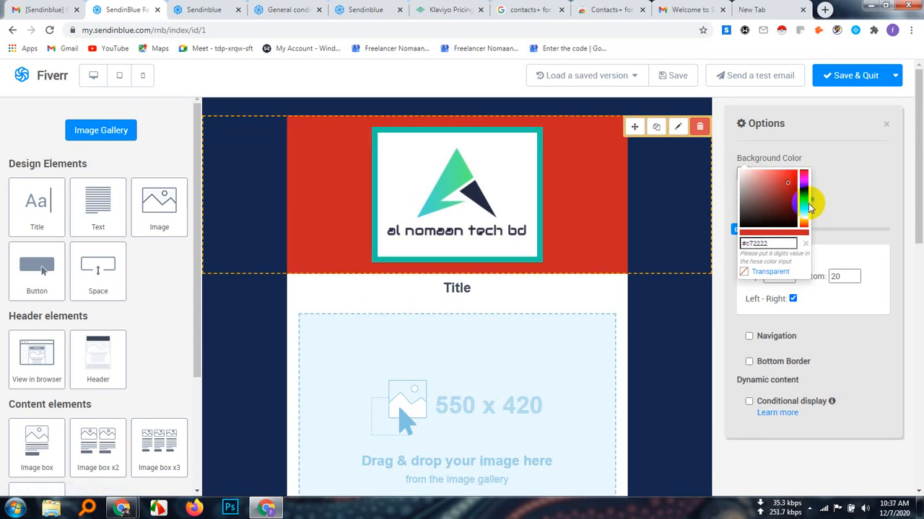
pyautogui.click(804, 210)
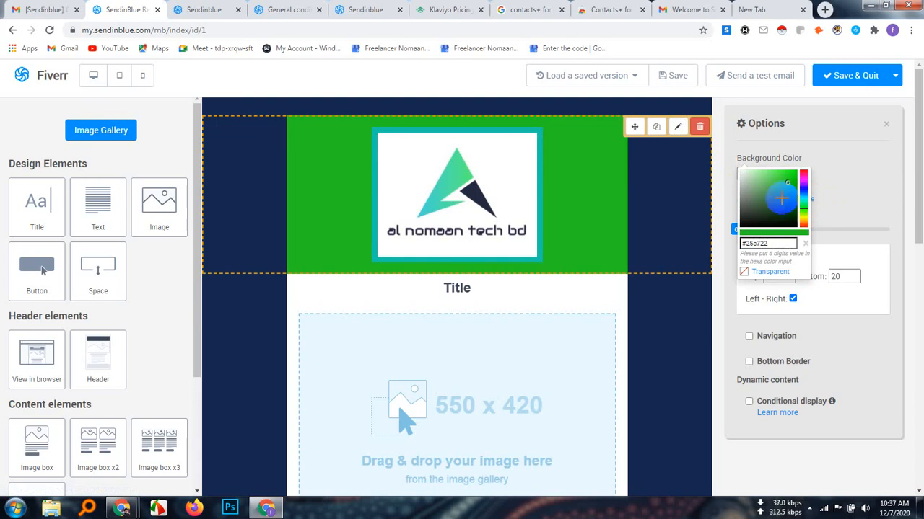
pyautogui.click(785, 202)
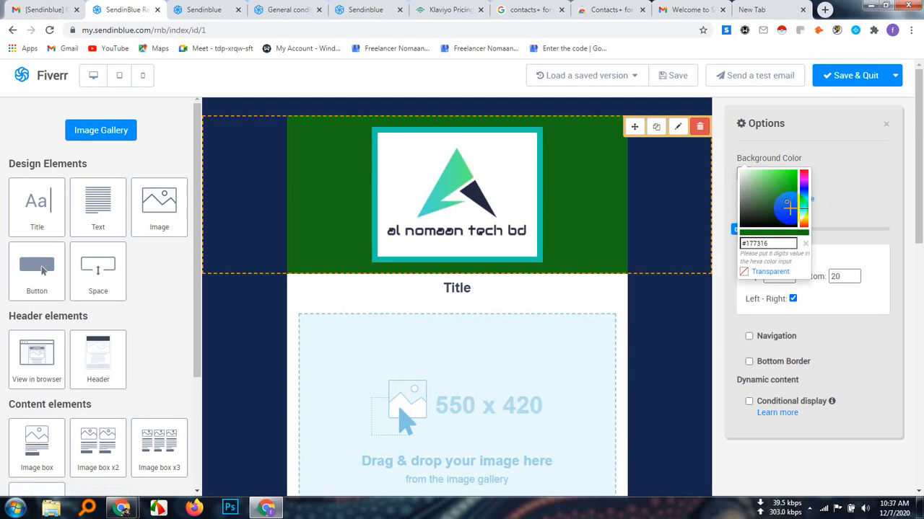
pyautogui.click(790, 208)
pyautogui.moveTo(787, 212); pyautogui.dragTo(776, 208)
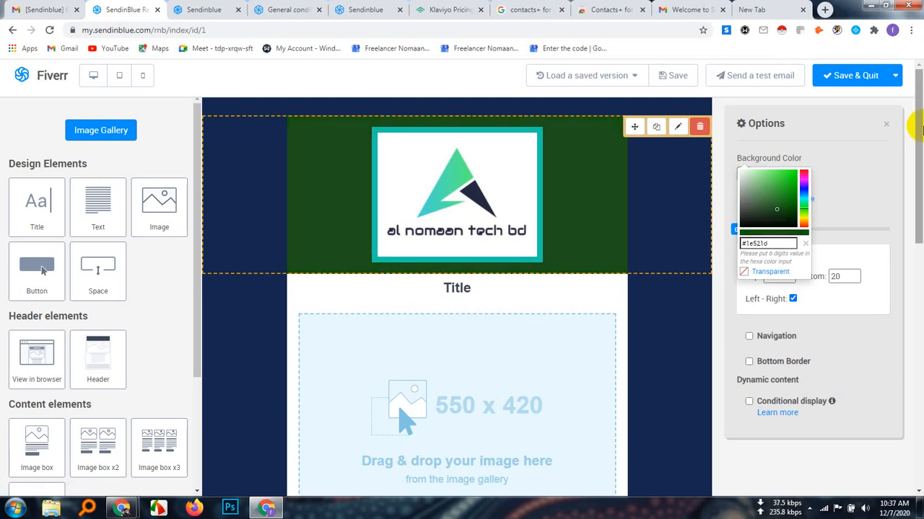
pyautogui.click(857, 194)
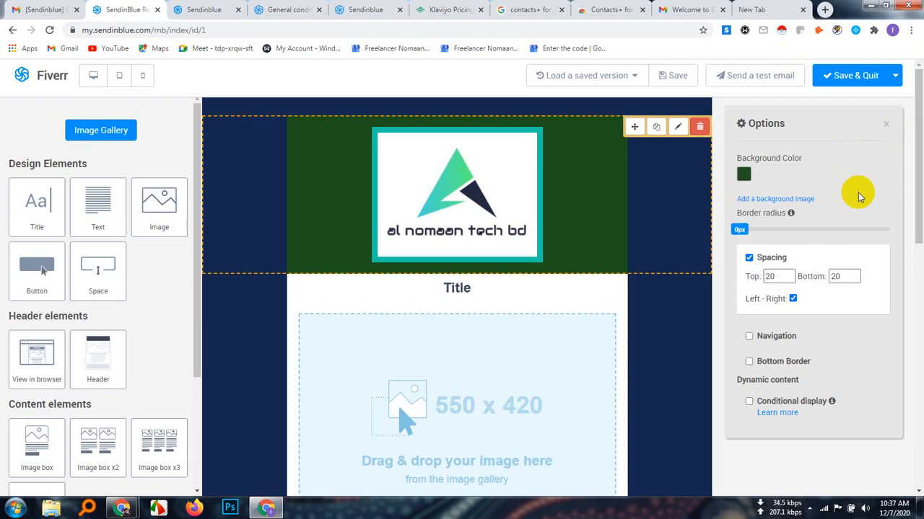
# Enable a background image for the logo block, and search Google in a new browser tab for "computer images"
pyautogui.click(782, 201)
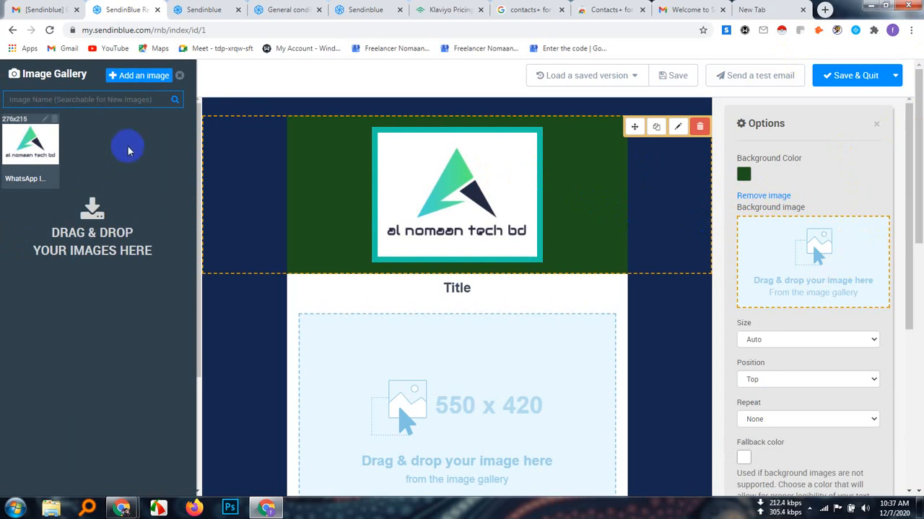
pyautogui.click(140, 85)
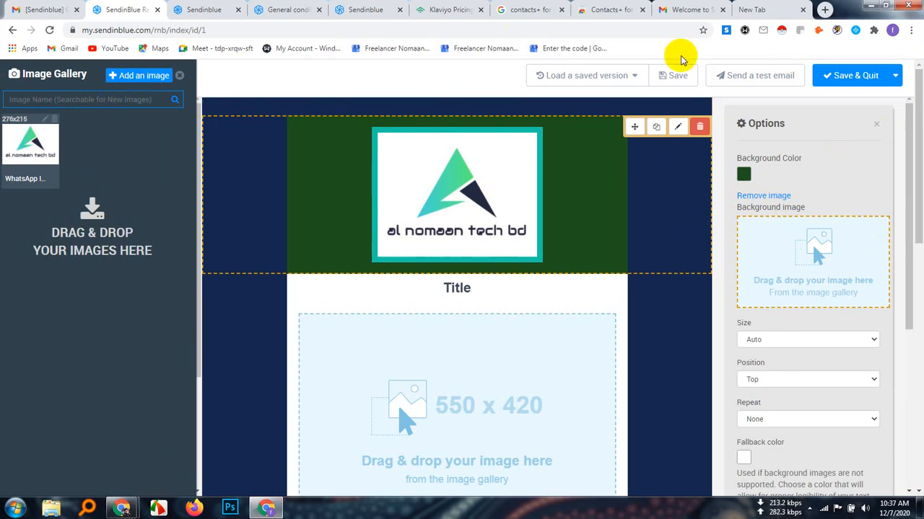
pyautogui.click(825, 9)
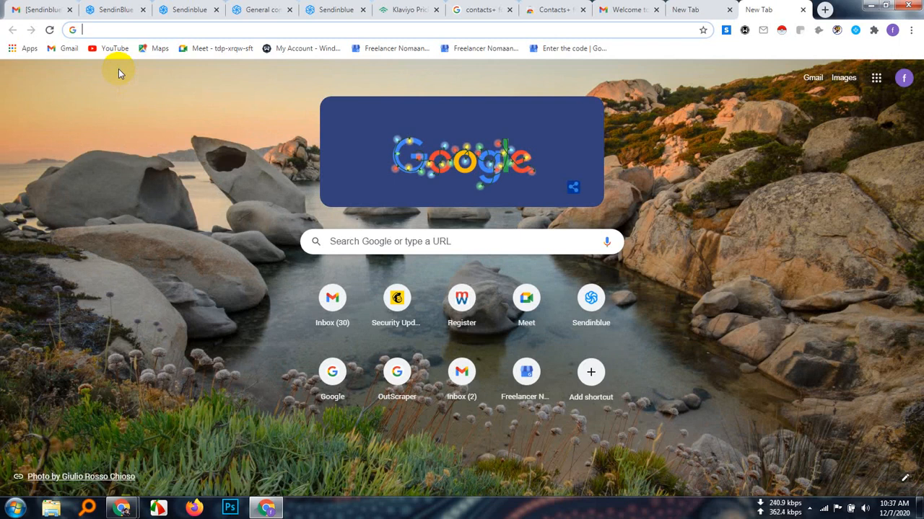
pyautogui.write('co')
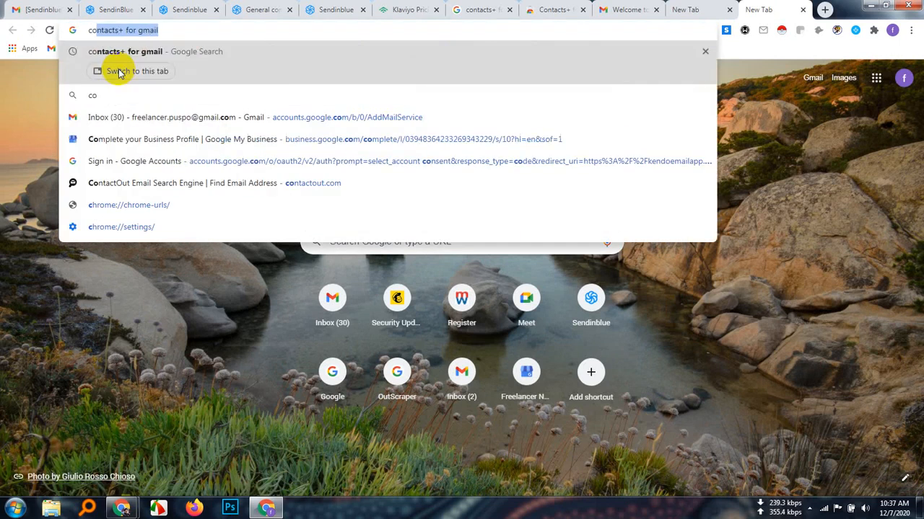
pyautogui.write('mputer')
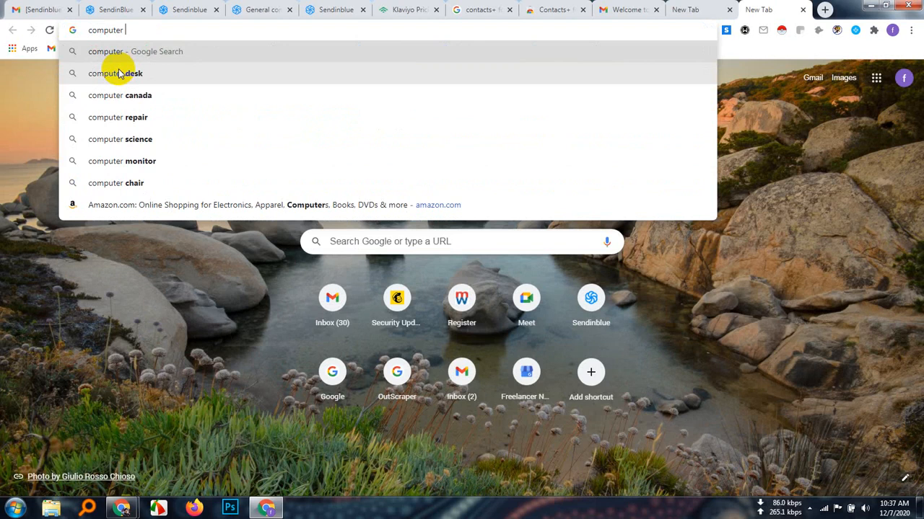
pyautogui.write(' images')
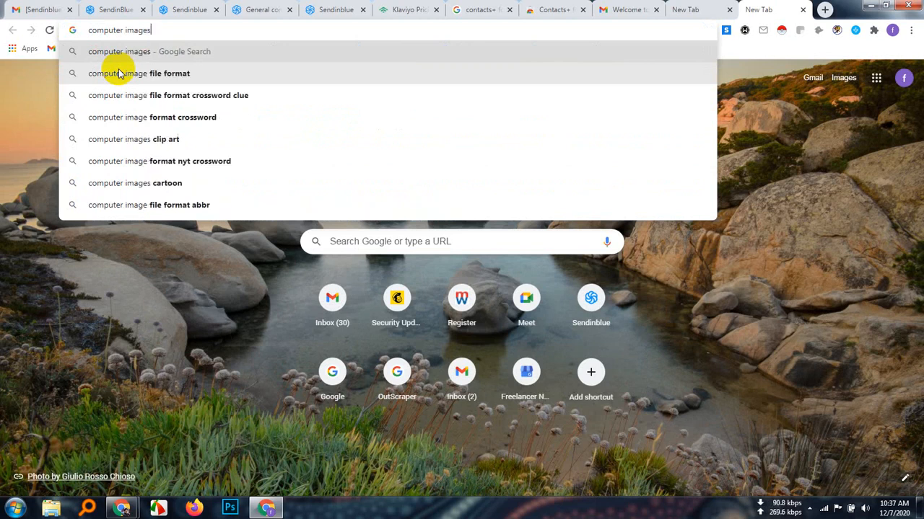
pyautogui.press('Return')
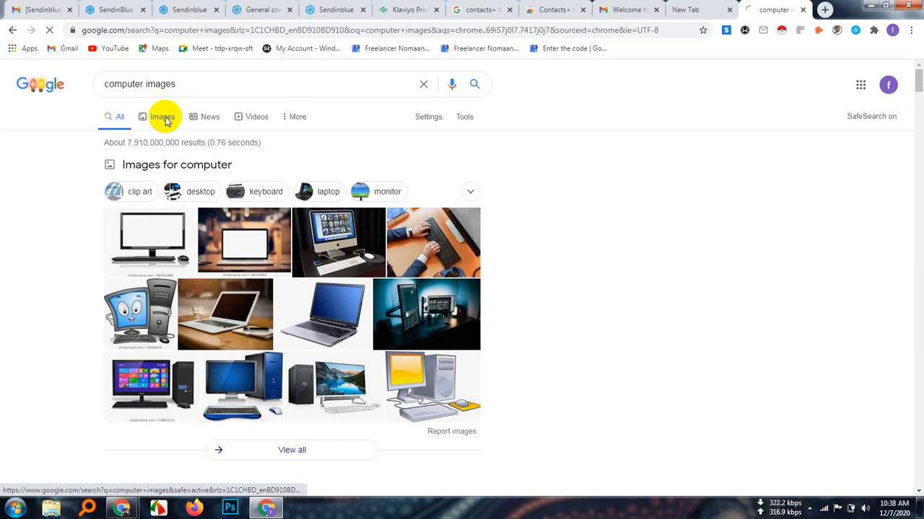
# Show the image results for the search and browse the computer pictures for a suitable background
pyautogui.click(163, 117)
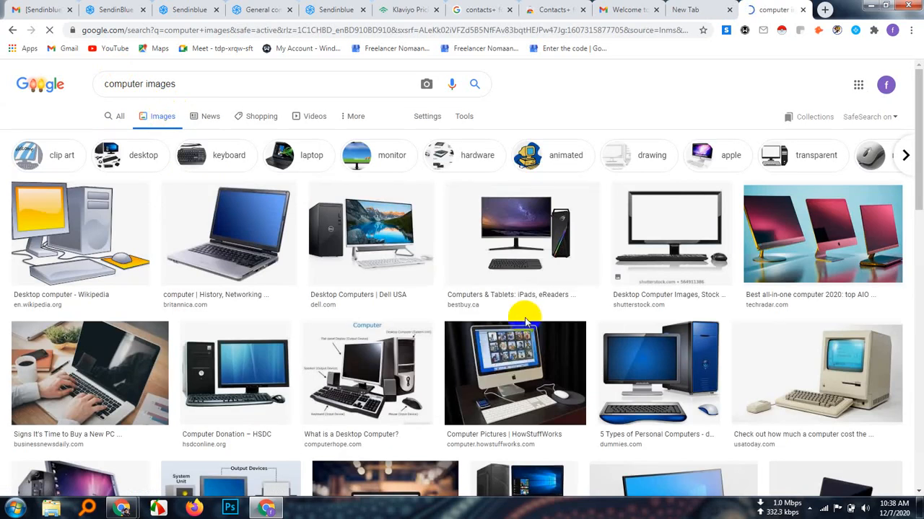
pyautogui.click(553, 392)
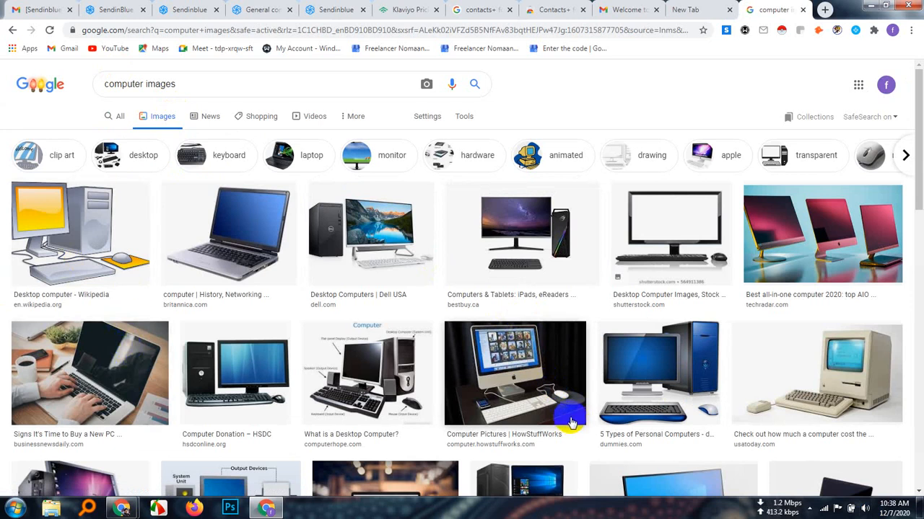
pyautogui.scroll(-2, 570, 422)
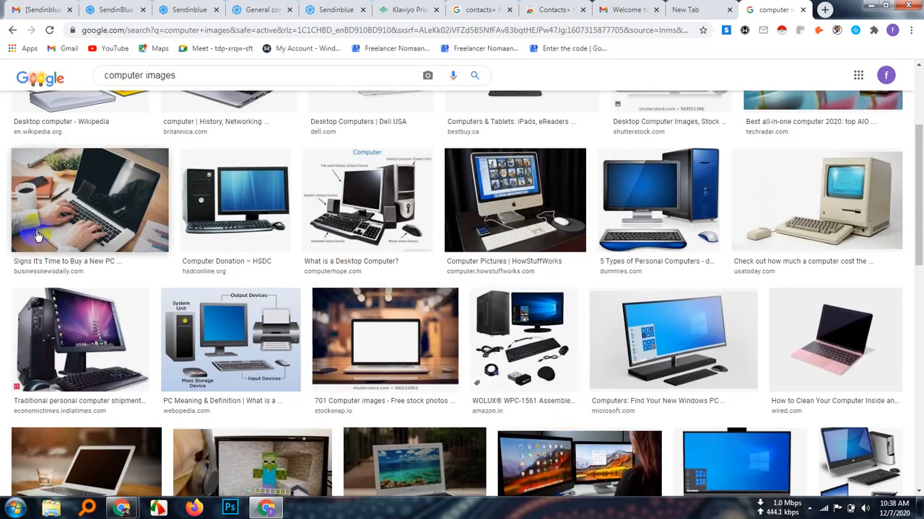
pyautogui.scroll(-2, 112, 211)
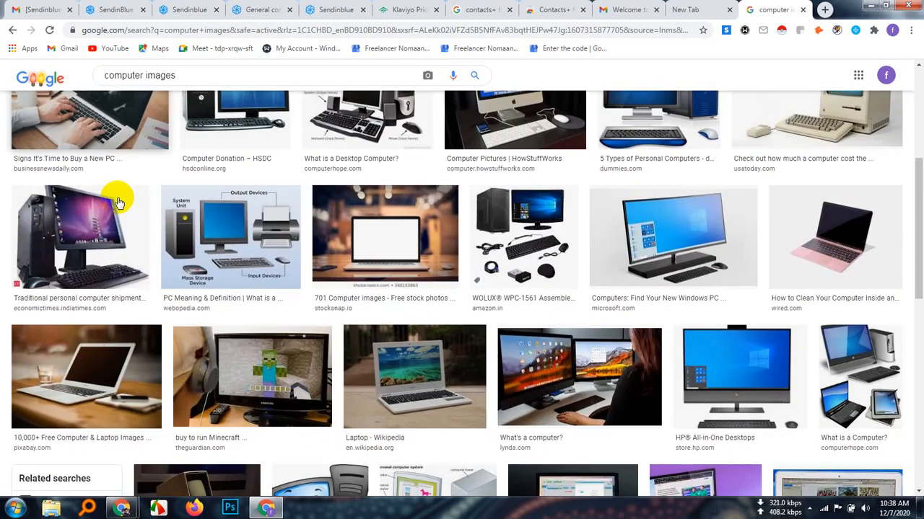
pyautogui.scroll(-2, 119, 201)
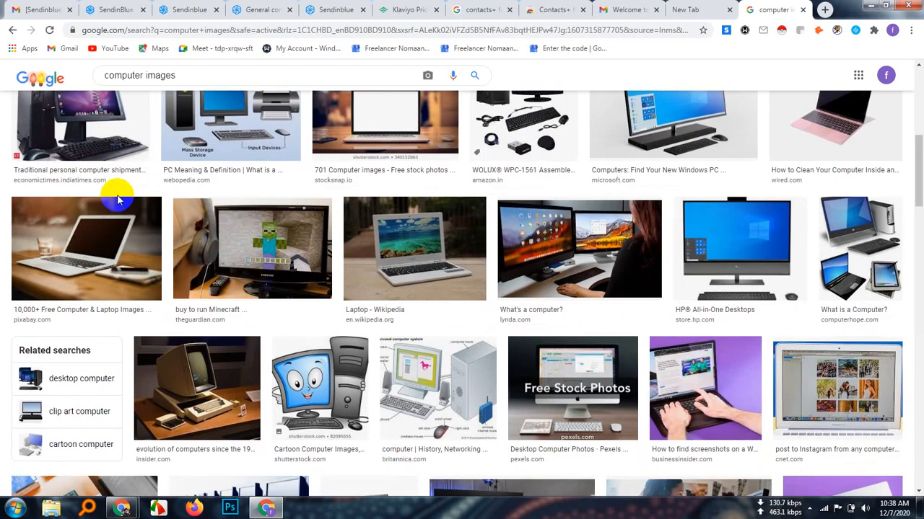
pyautogui.scroll(-2, 119, 201)
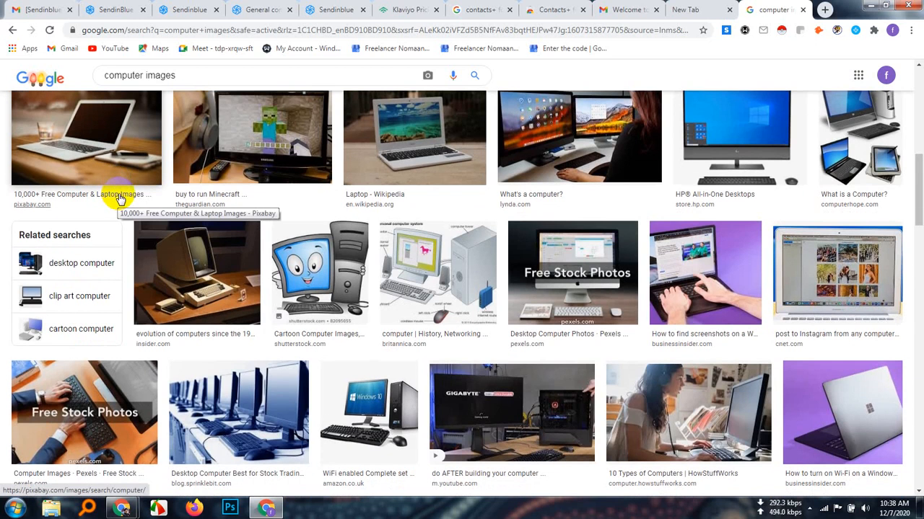
pyautogui.scroll(5, 119, 199)
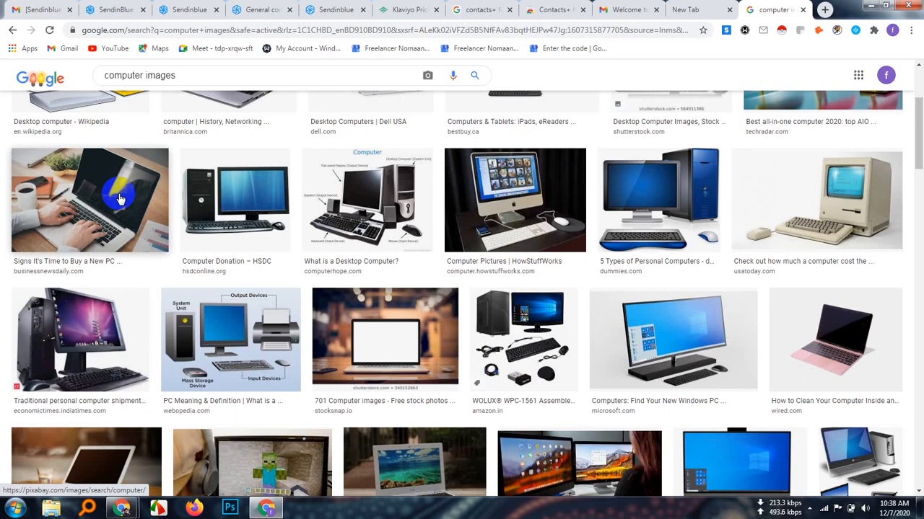
# Preview the picture "Signs It's Time to Buy a New PC" and open its related image "What not to do on your office PC"
pyautogui.click(119, 199)
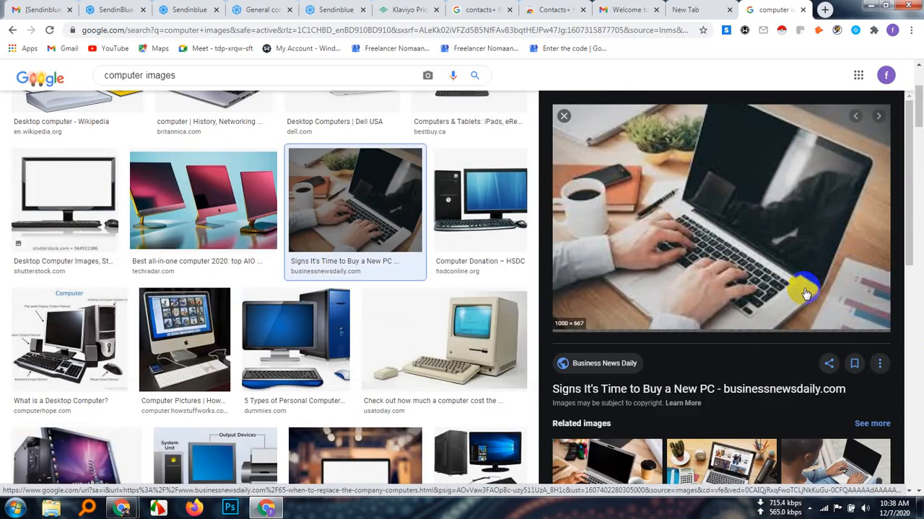
pyautogui.scroll(-2, 785, 318)
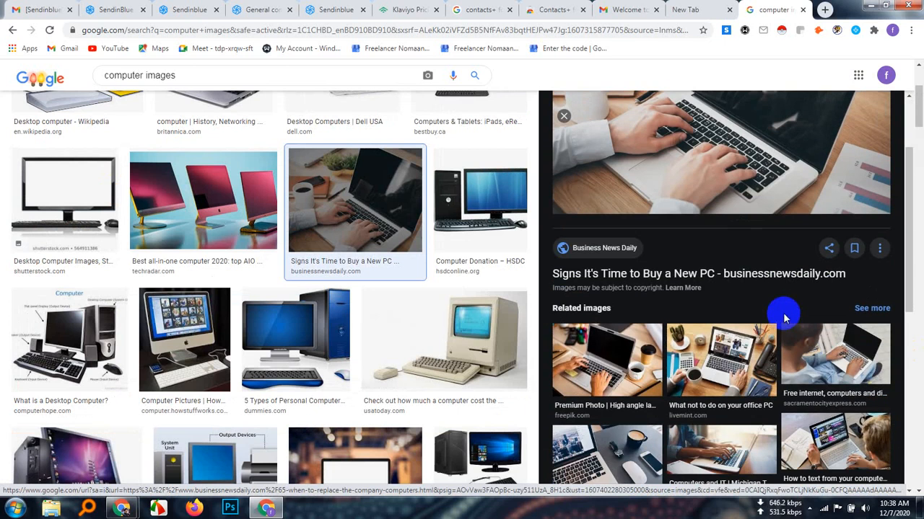
pyautogui.scroll(-2, 785, 318)
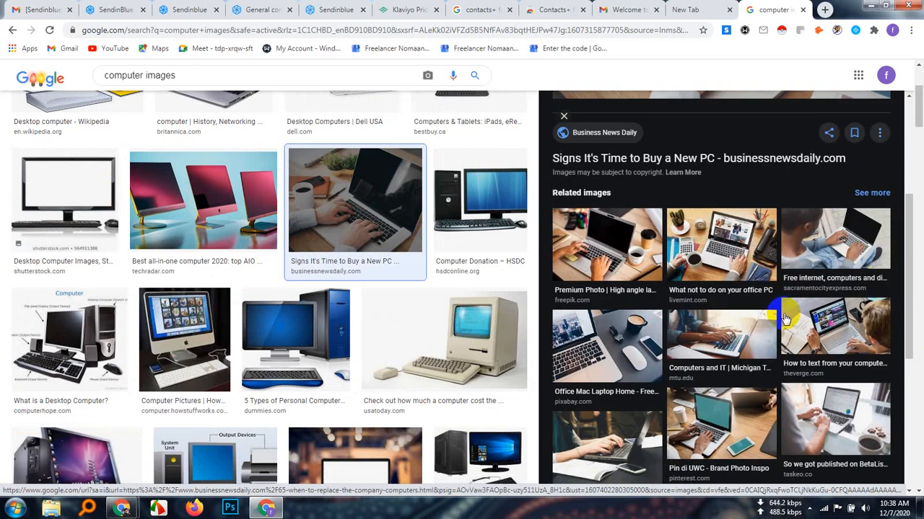
pyautogui.scroll(-1, 785, 318)
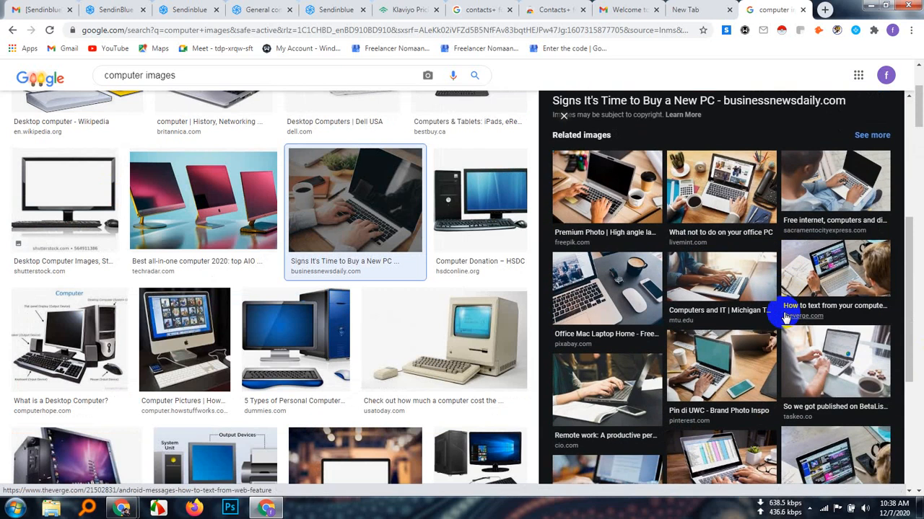
pyautogui.scroll(-1, 785, 318)
pyautogui.scroll(-2, 785, 317)
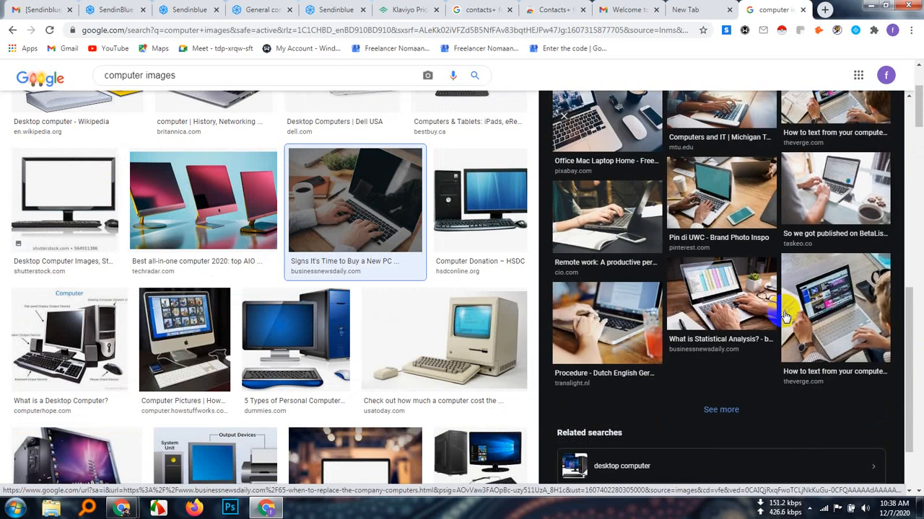
pyautogui.scroll(8, 785, 315)
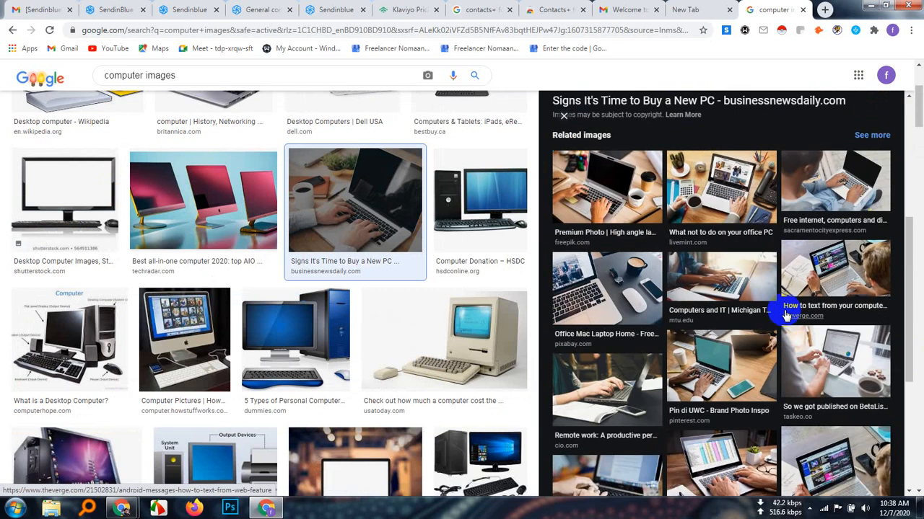
pyautogui.scroll(2, 785, 315)
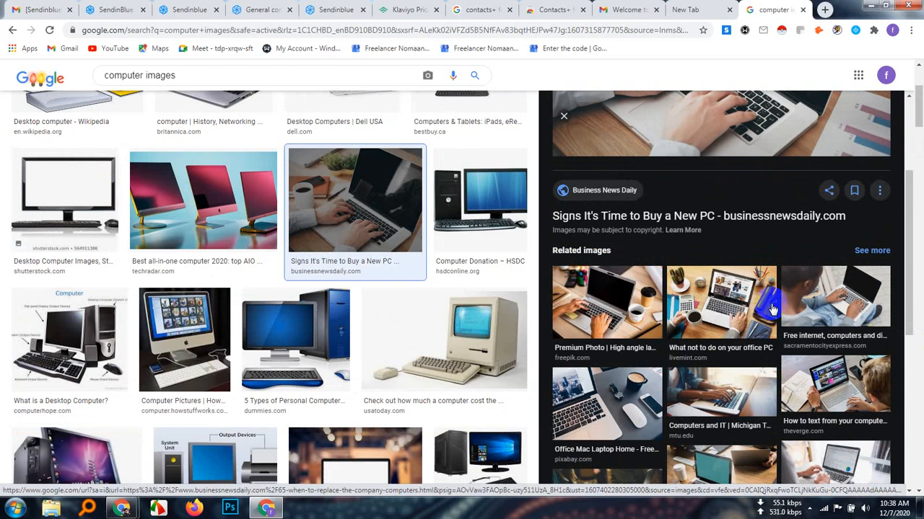
pyautogui.click(708, 306)
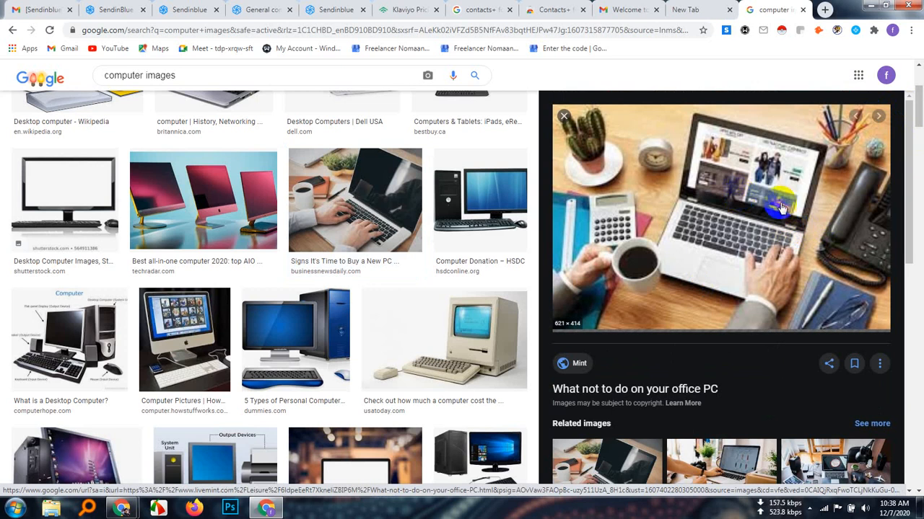
pyautogui.rightClick(719, 177)
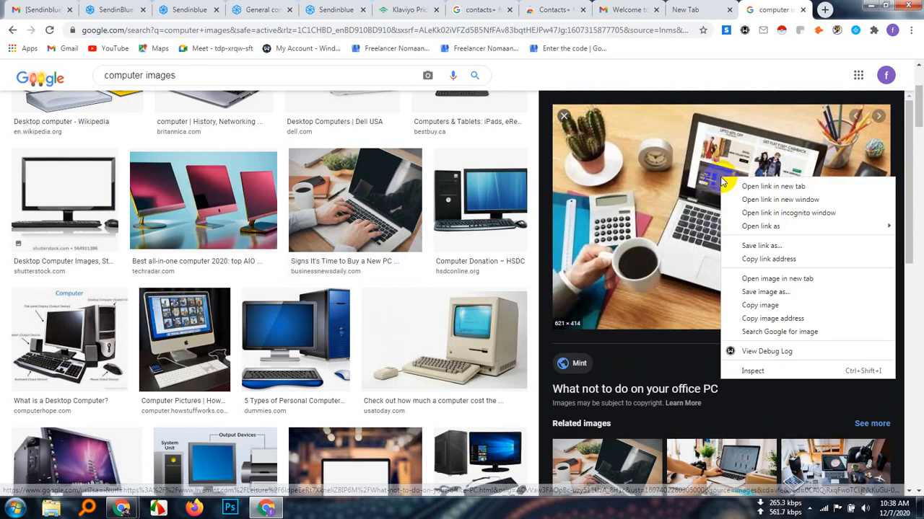
pyautogui.click(762, 291)
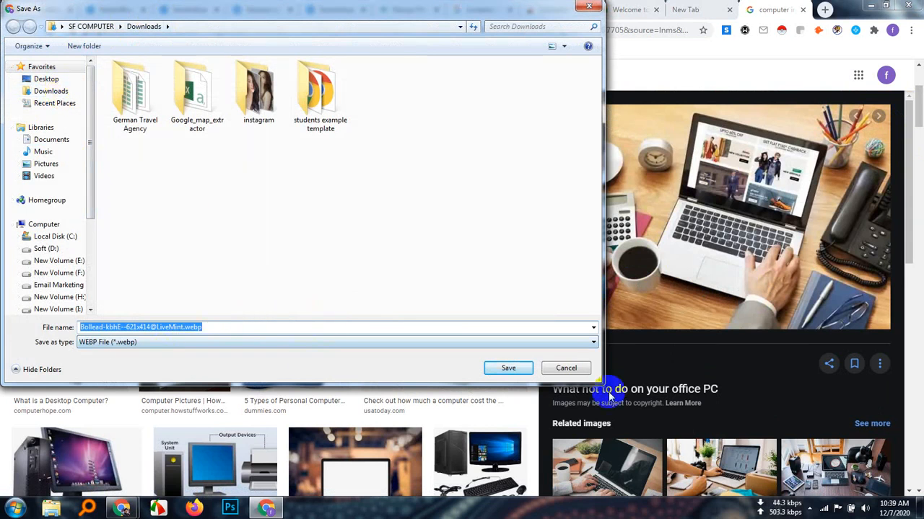
pyautogui.click(587, 343)
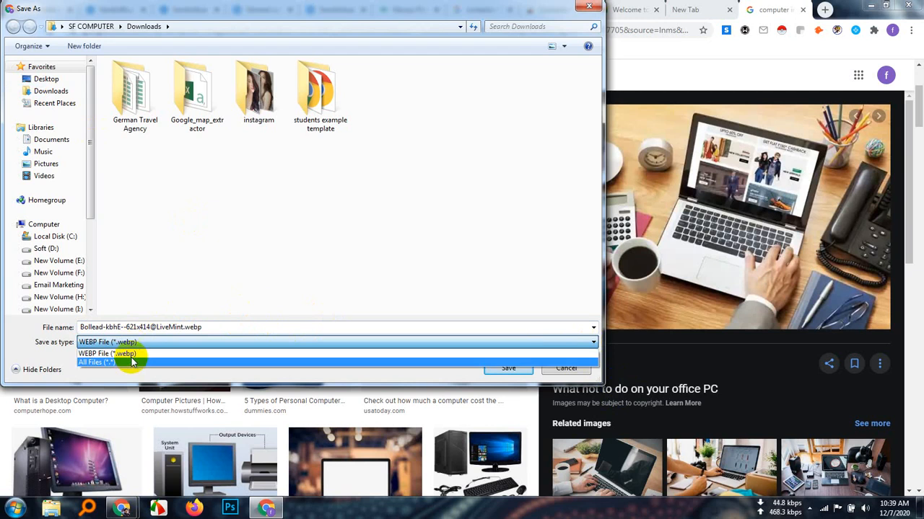
pyautogui.click(588, 7)
pyautogui.click(589, 8)
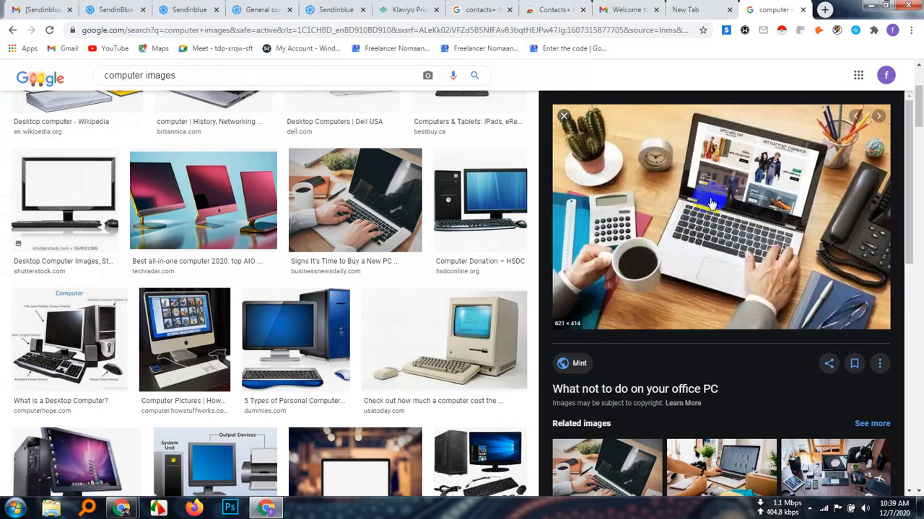
# Open the related image "Retailers Want Consumers to Spend Their Quarantines Shopping" and save it to Downloads as retailers-consumers-quarantine-shopping-CONTENT-2020.jpg
pyautogui.scroll(-2, 736, 216)
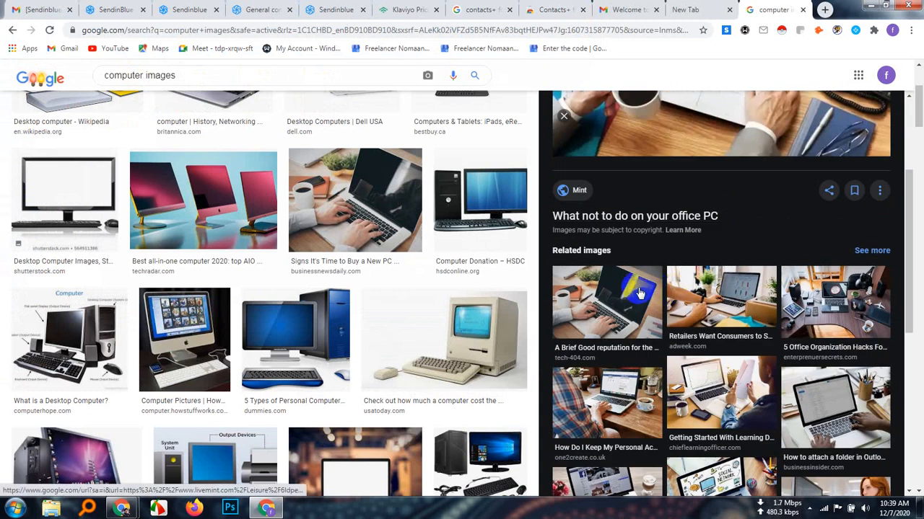
pyautogui.click(713, 310)
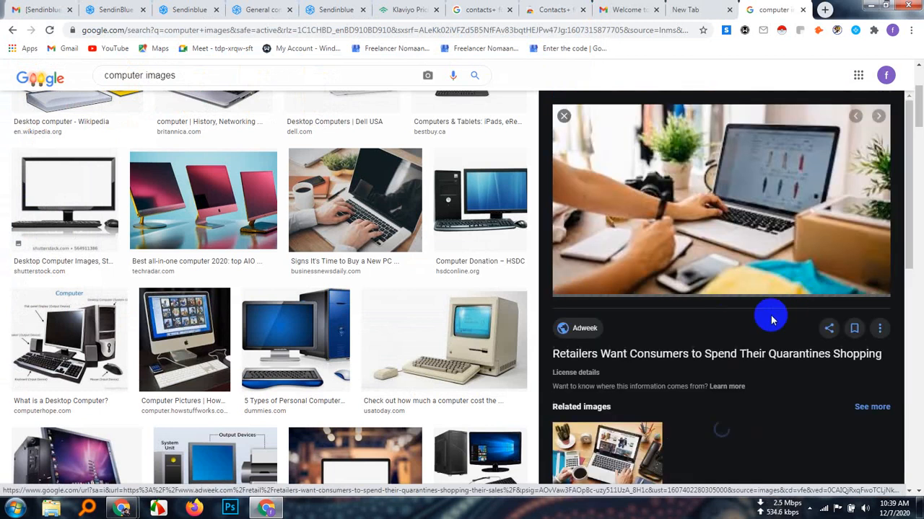
pyautogui.scroll(2, 825, 365)
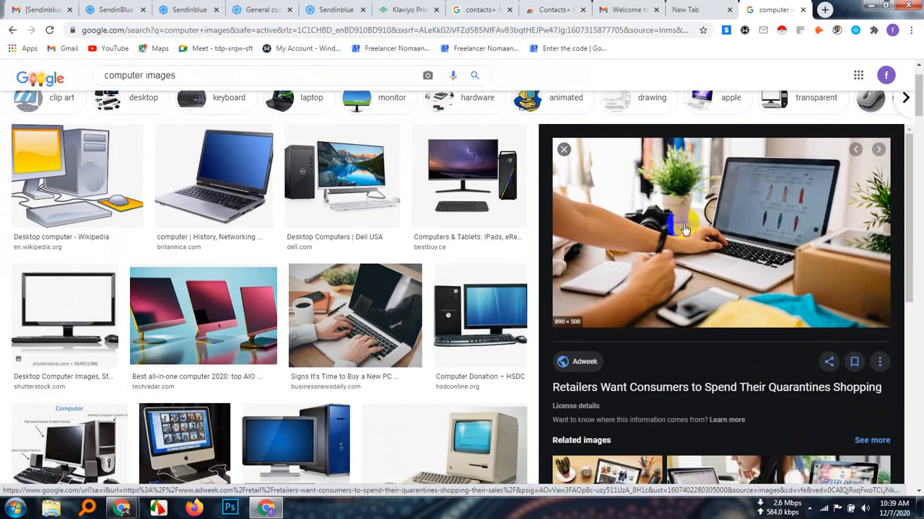
pyautogui.rightClick(705, 187)
pyautogui.click(743, 298)
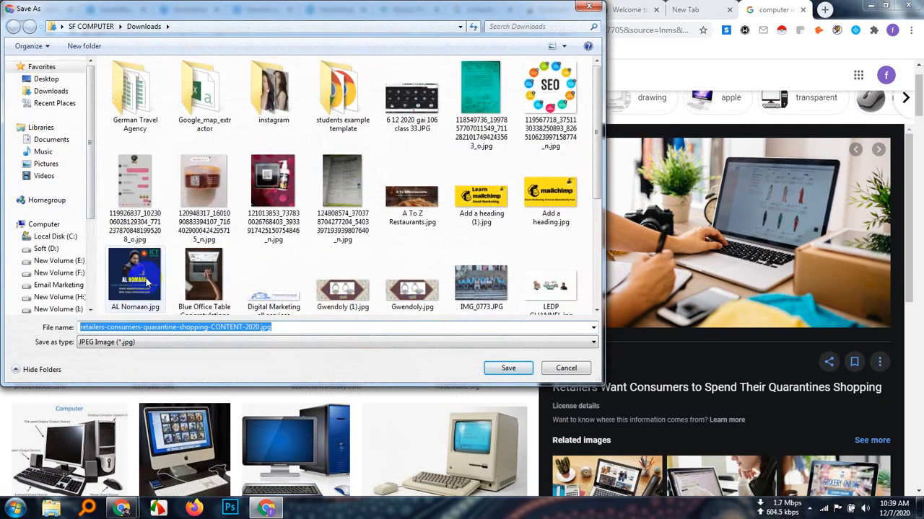
pyautogui.click(66, 91)
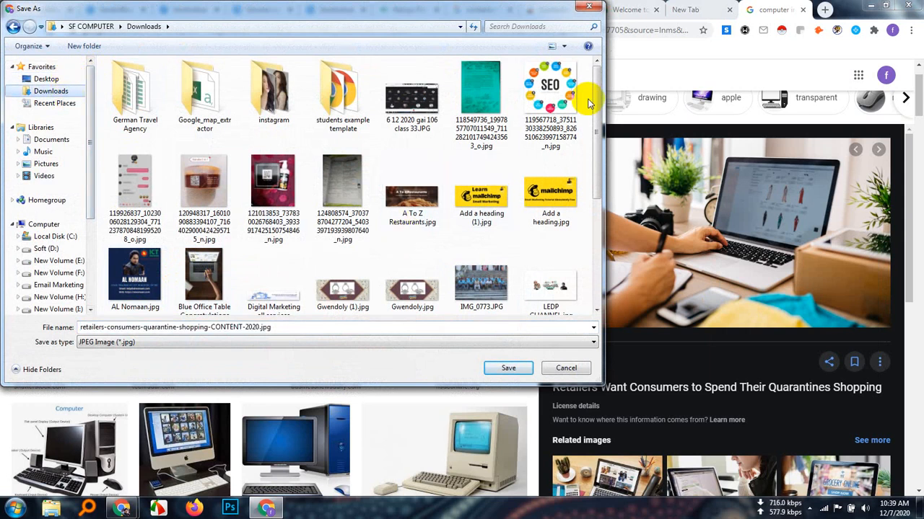
pyautogui.moveTo(590, 102); pyautogui.dragTo(598, 253)
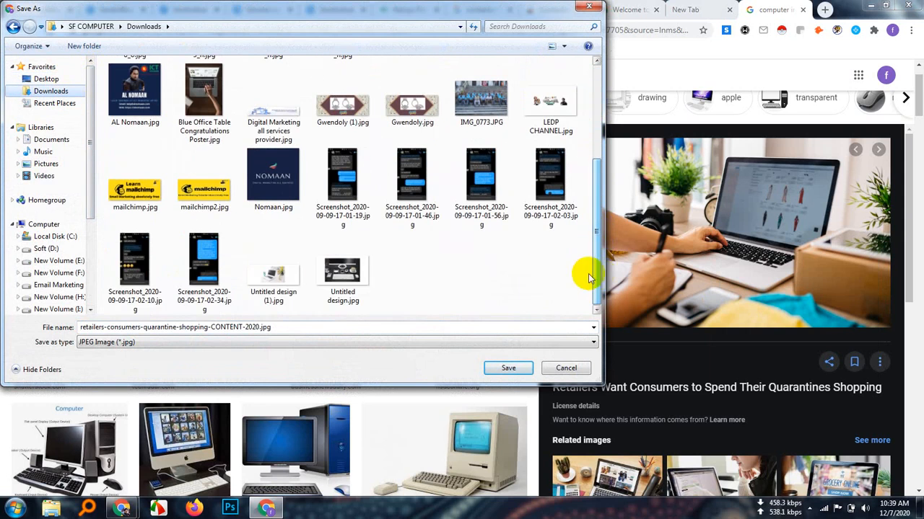
pyautogui.click(511, 369)
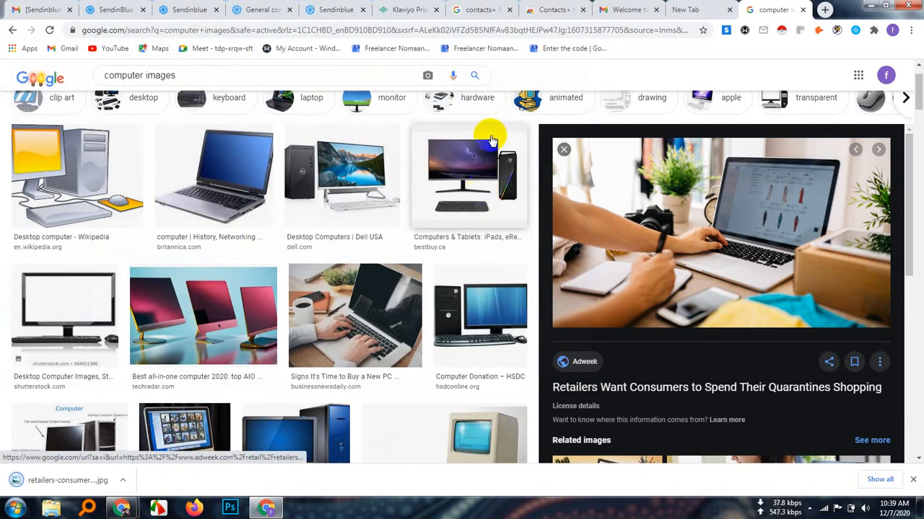
# Return to the Fiverr template editor and open the image gallery for the logo block's background image
pyautogui.click(189, 10)
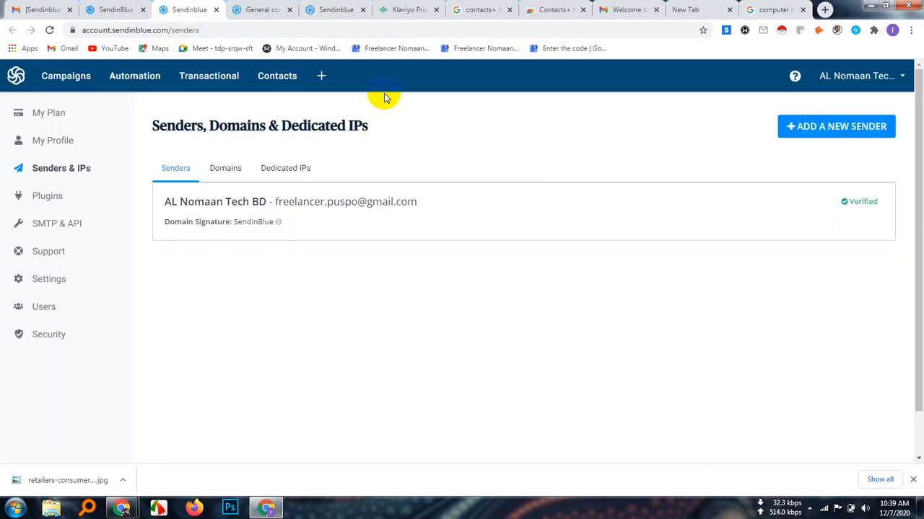
pyautogui.click(274, 10)
pyautogui.click(112, 9)
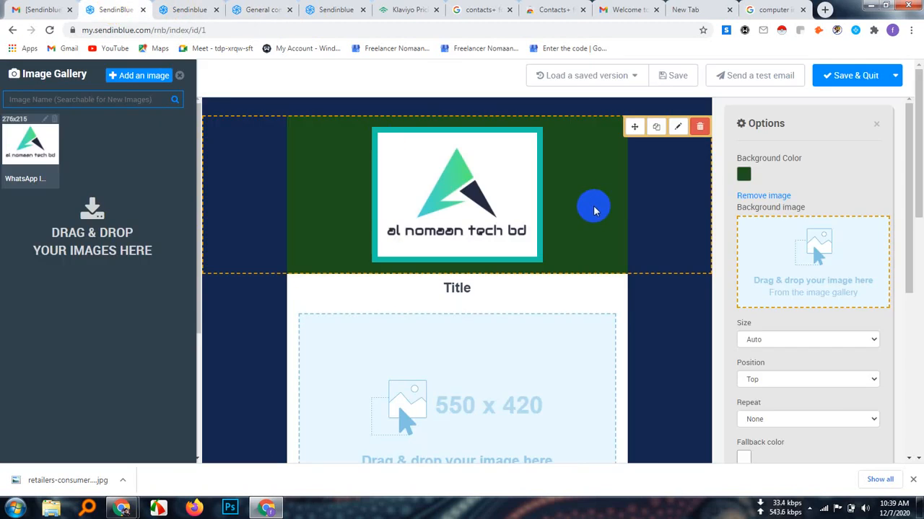
pyautogui.click(594, 210)
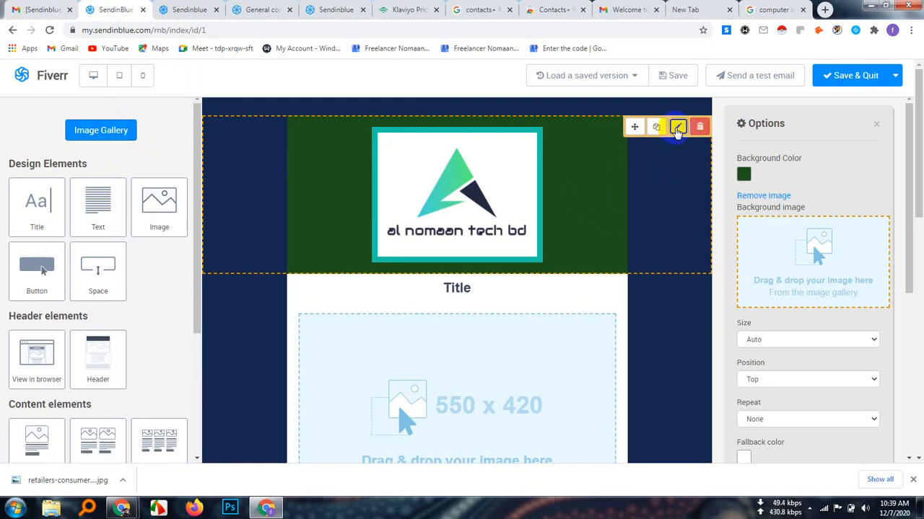
pyautogui.click(808, 263)
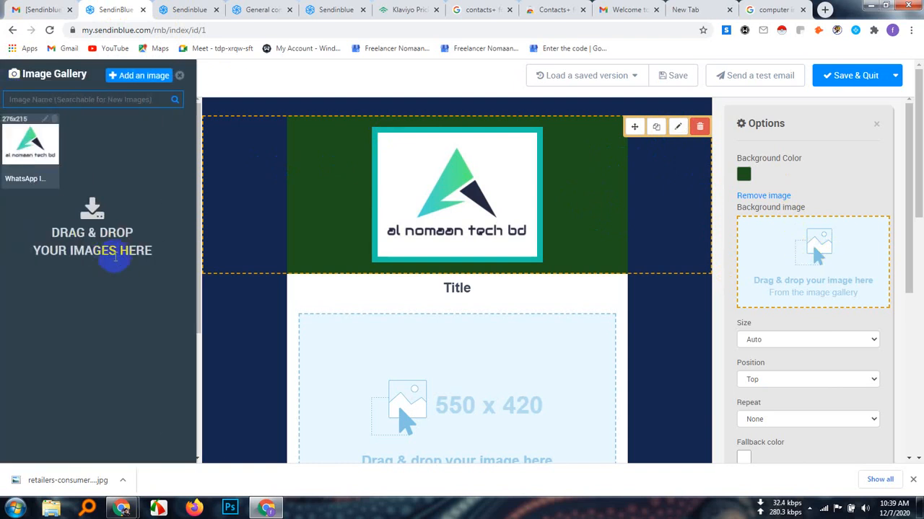
# Upload retailers-consumers-quarantine-shopping-CONTENT-2020.jpg from Downloads to the image gallery
pyautogui.click(142, 75)
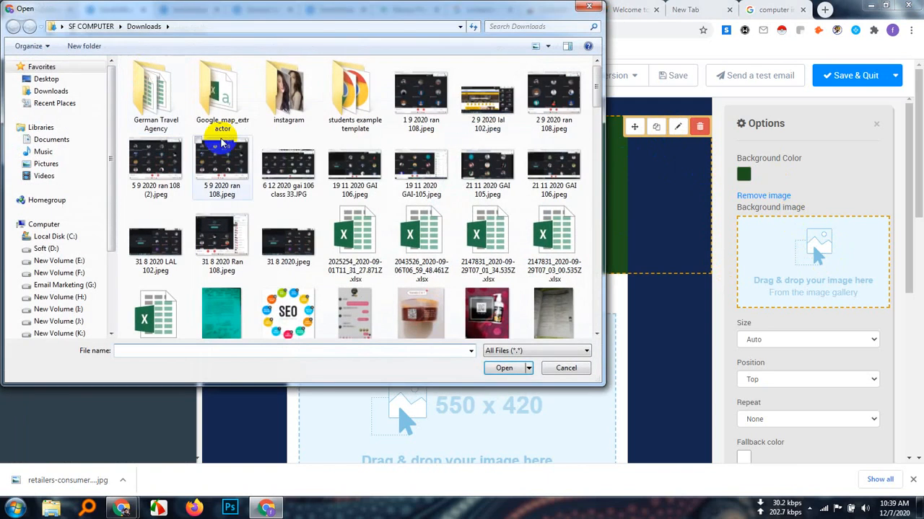
pyautogui.moveTo(596, 93); pyautogui.dragTo(595, 313)
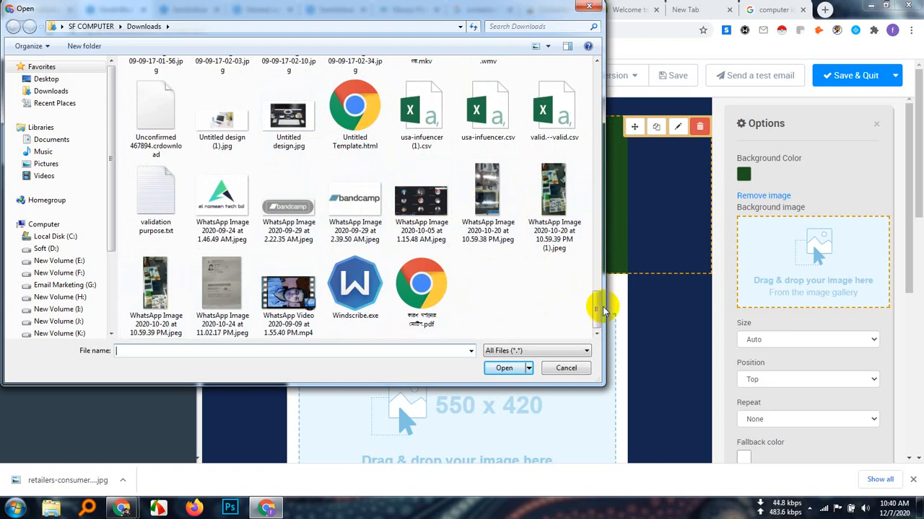
pyautogui.moveTo(598, 312); pyautogui.dragTo(589, 278)
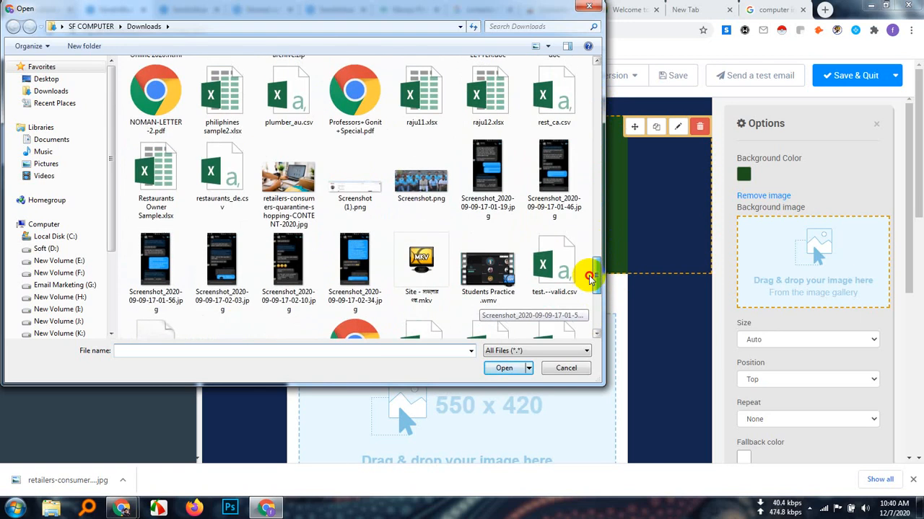
pyautogui.click(285, 176)
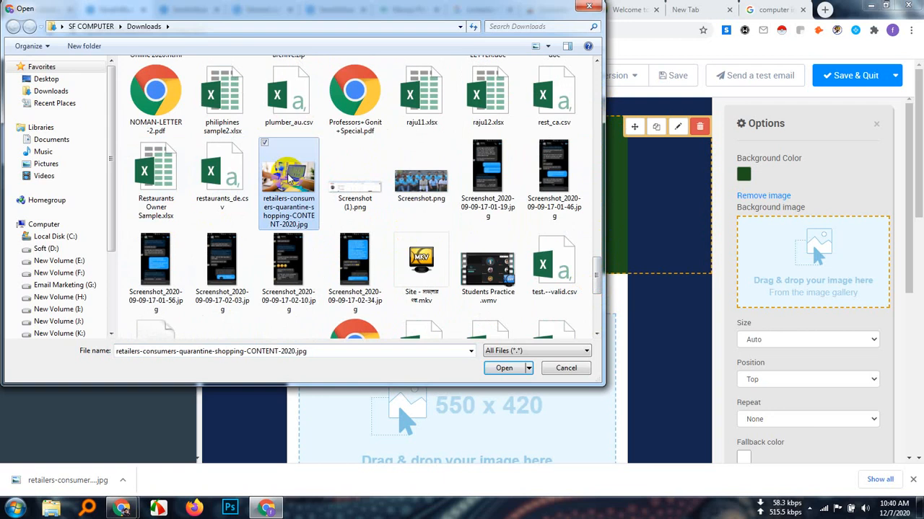
pyautogui.doubleClick(289, 179)
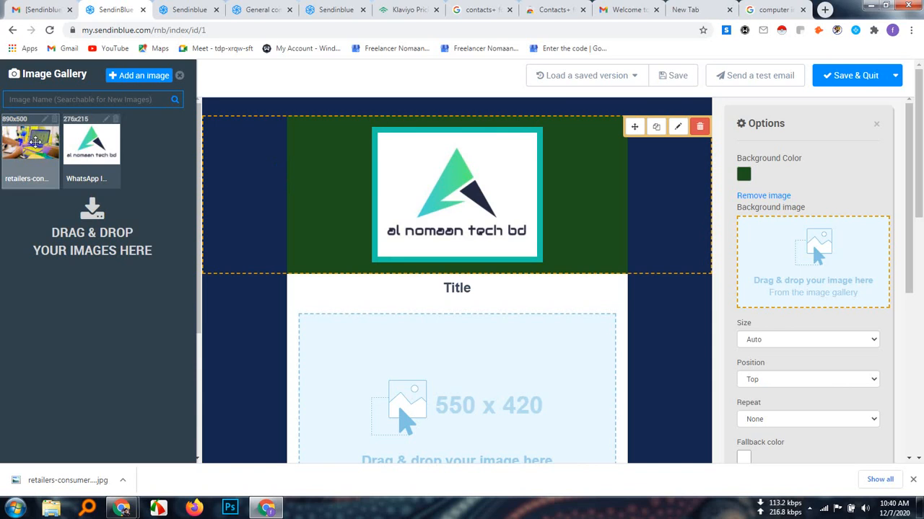
# Set retailers-consumers-quarantine-shopping-CONTENT-2020 from the image gallery as the logo block's background image and close the gallery
pyautogui.moveTo(32, 141); pyautogui.dragTo(829, 271)
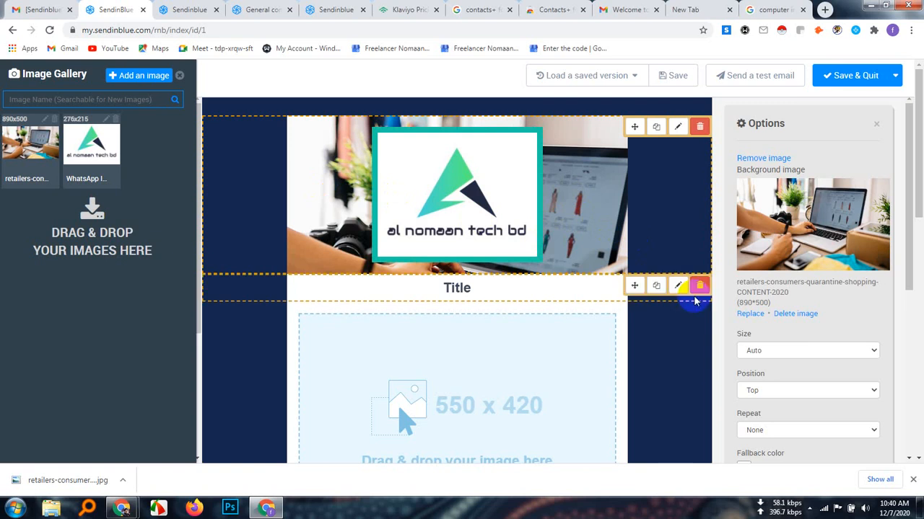
pyautogui.click(686, 233)
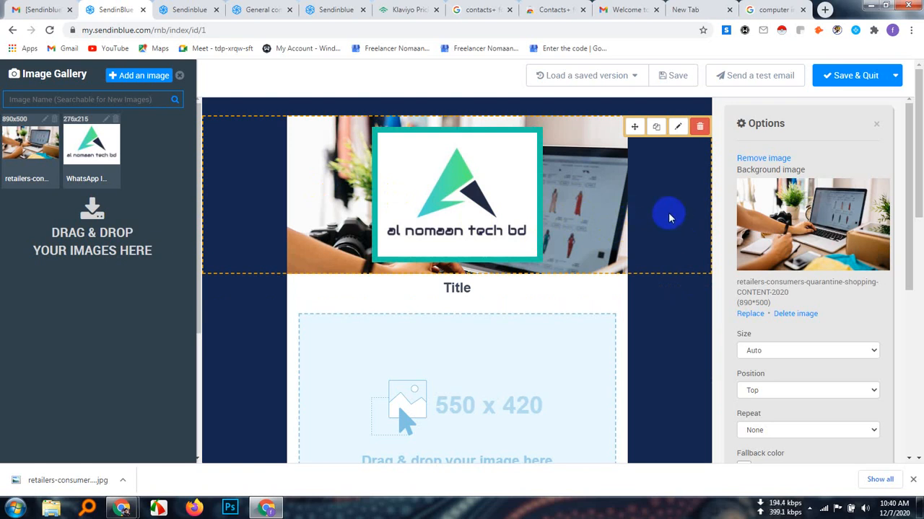
pyautogui.click(669, 215)
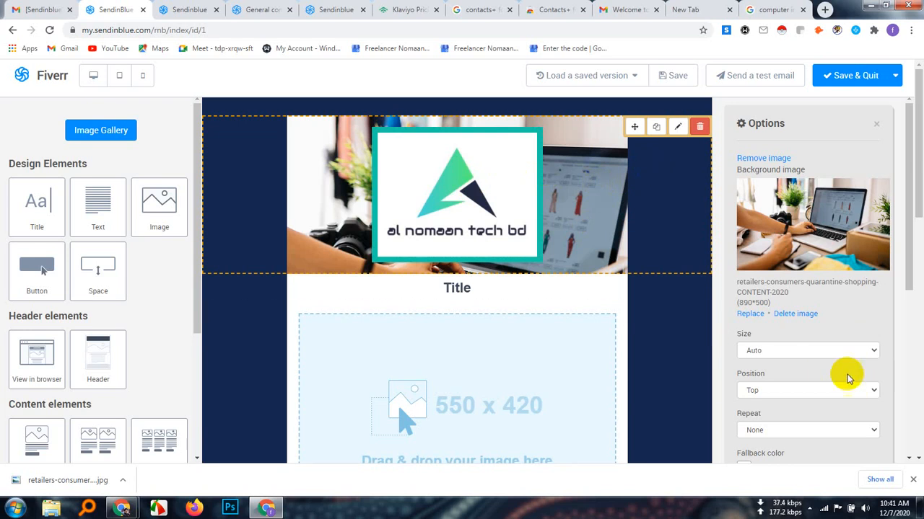
# Review the logo block's options and try the Cover and Contain sizes for its background image
pyautogui.scroll(-2, 846, 373)
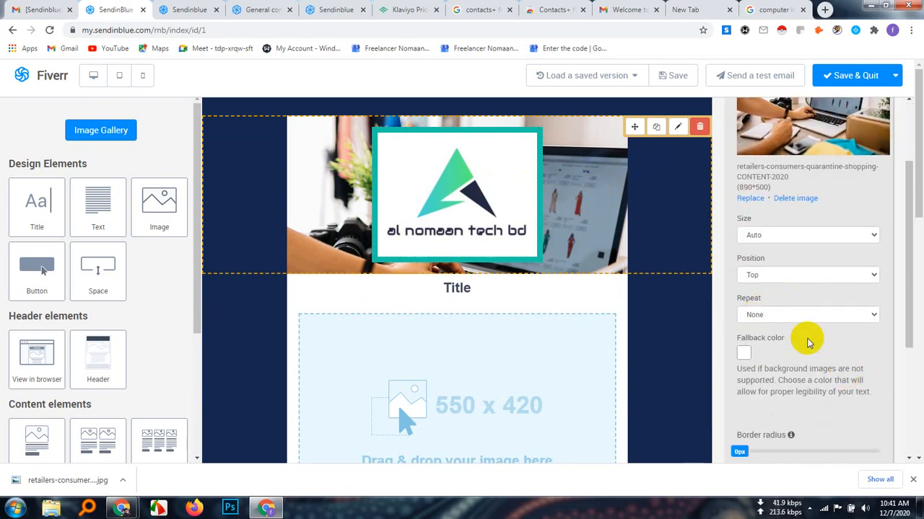
pyautogui.scroll(-1, 808, 342)
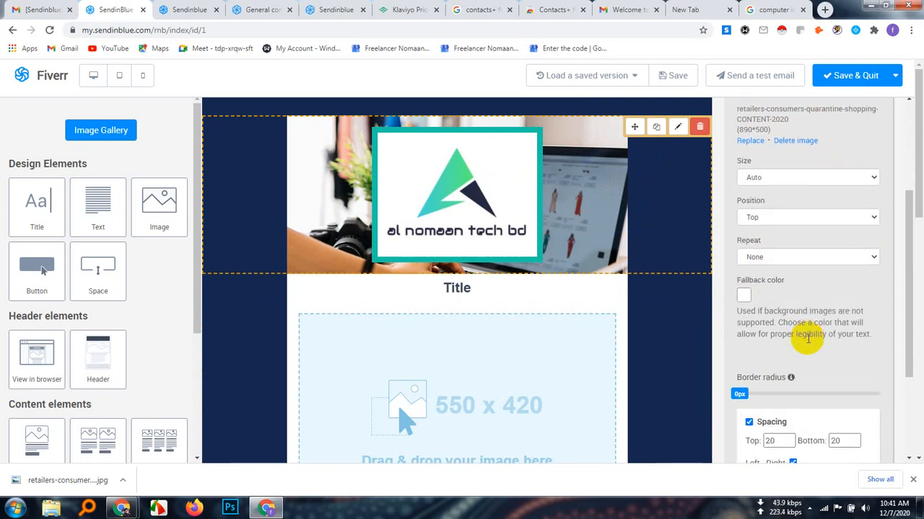
pyautogui.scroll(-2, 808, 340)
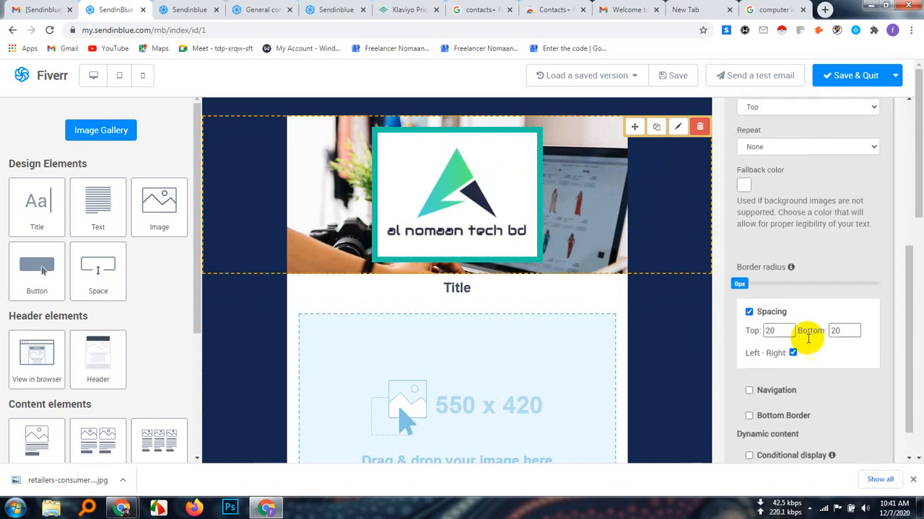
pyautogui.scroll(-1, 808, 343)
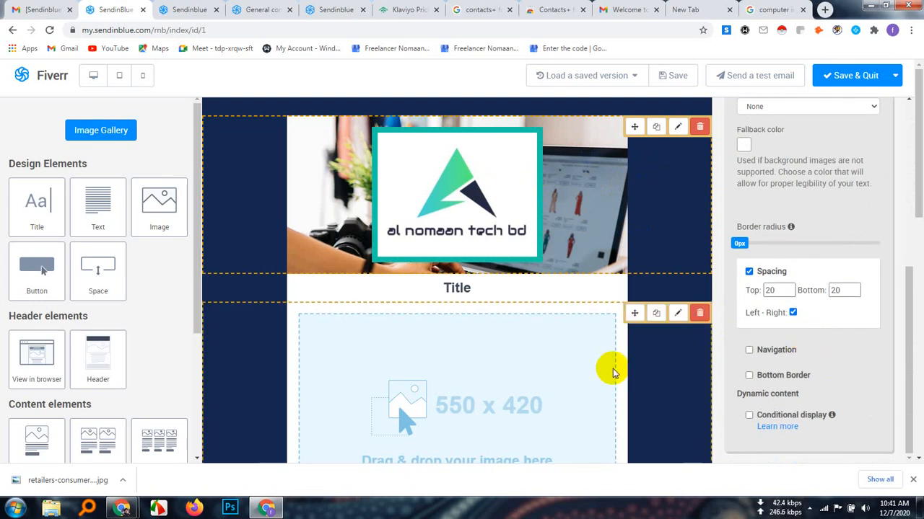
pyautogui.scroll(6, 888, 398)
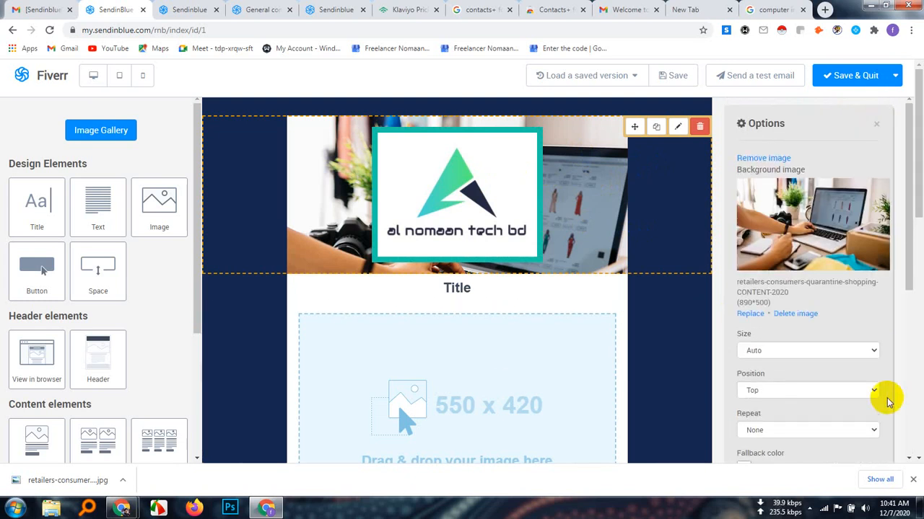
pyautogui.click(872, 351)
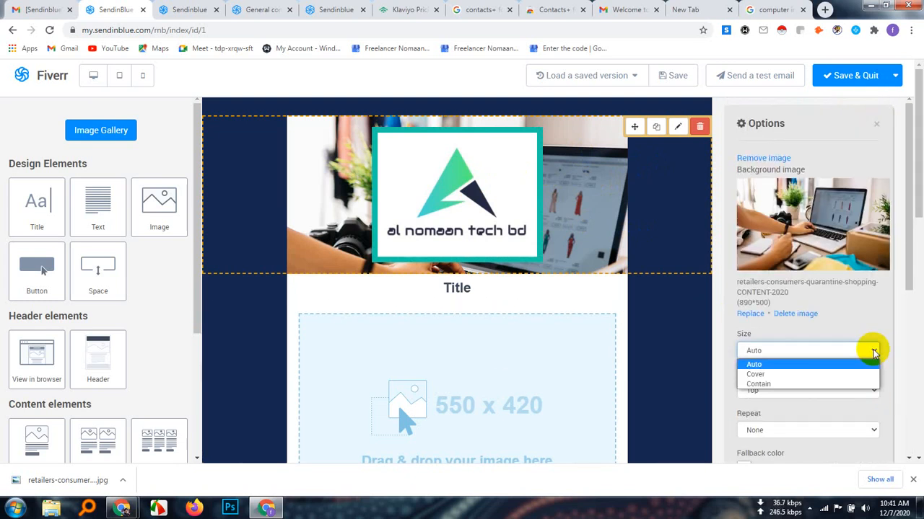
pyautogui.click(781, 375)
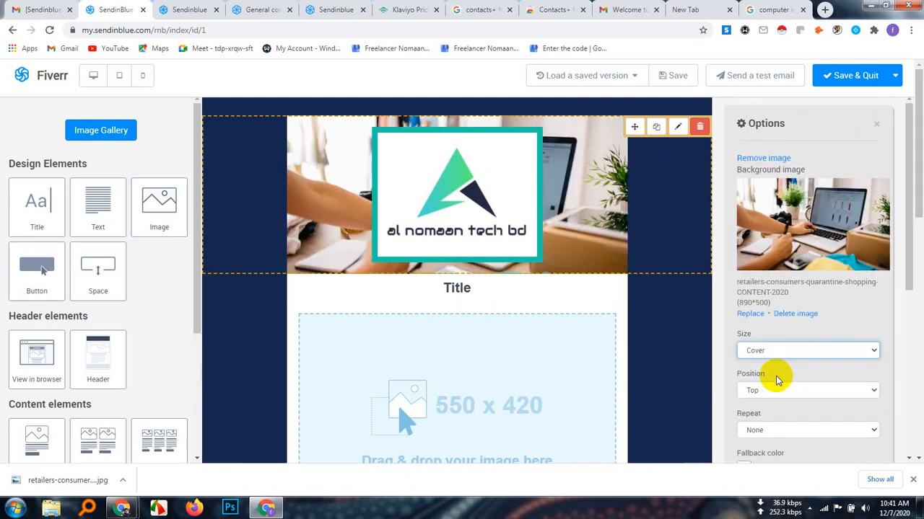
pyautogui.click(860, 354)
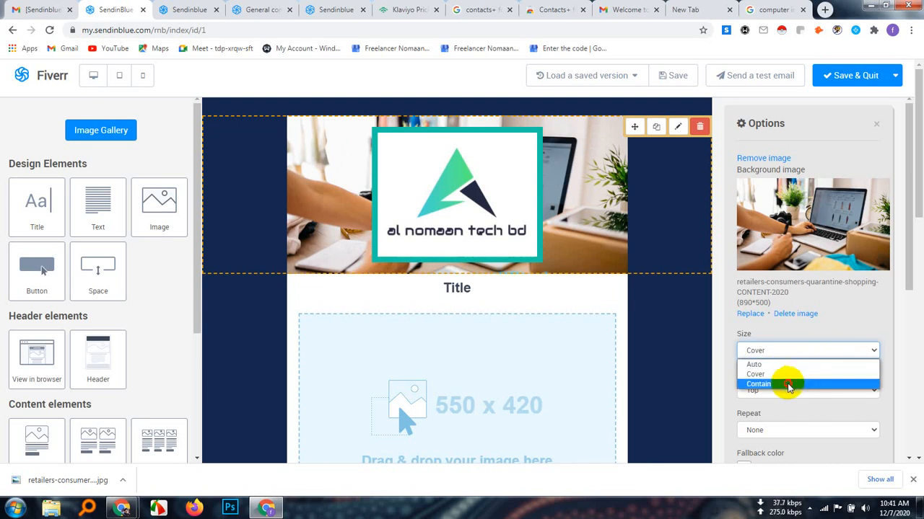
pyautogui.click(789, 384)
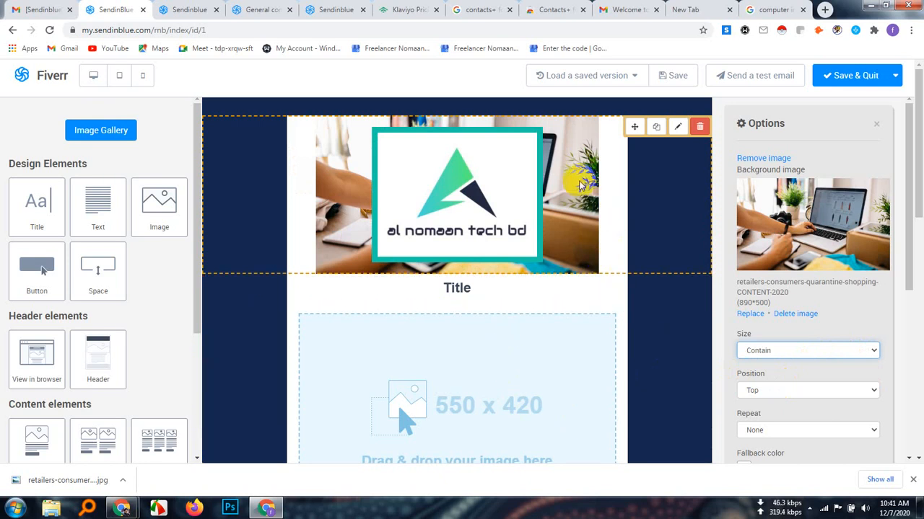
pyautogui.click(609, 201)
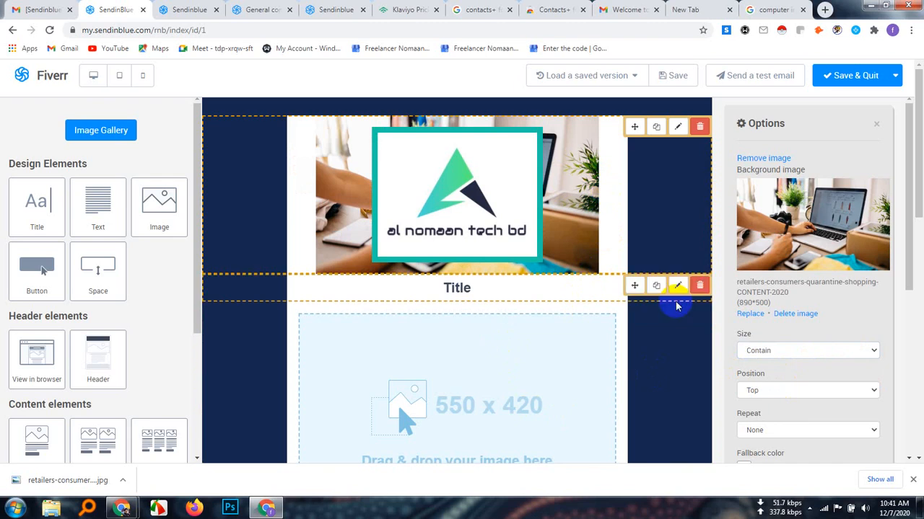
# Reopen the logo block's options and set the background image size back to Auto
pyautogui.click(676, 373)
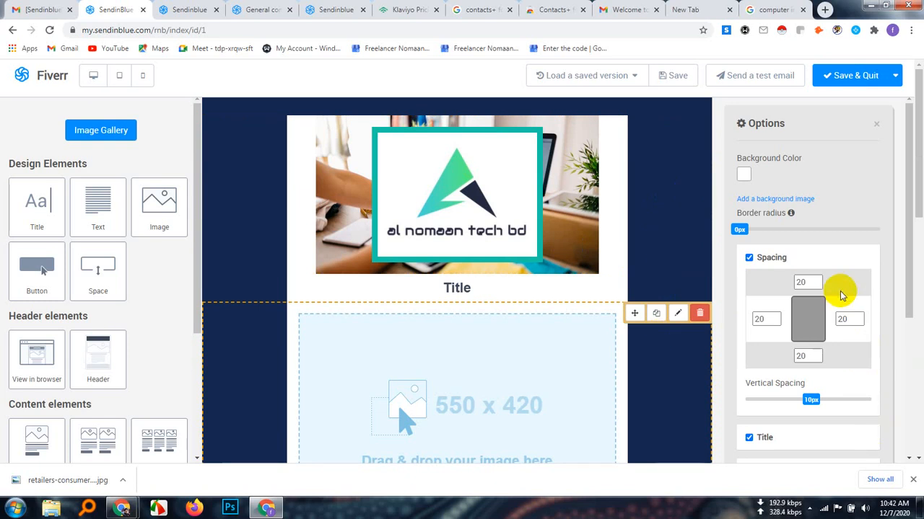
pyautogui.scroll(-2, 842, 296)
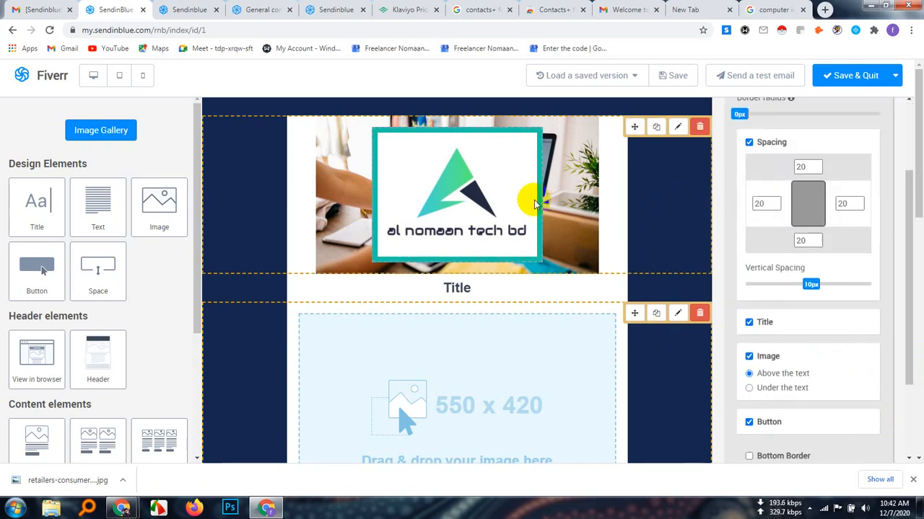
pyautogui.scroll(2, 812, 399)
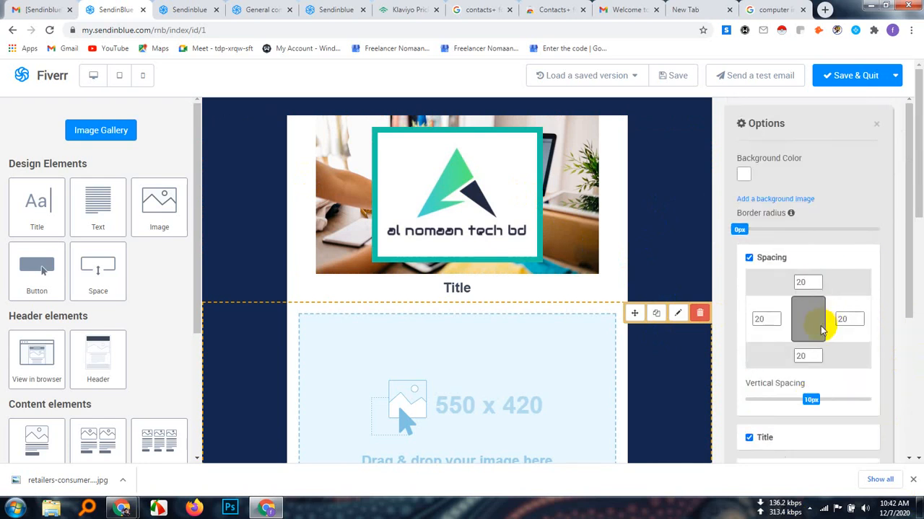
pyautogui.moveTo(427, 179)
pyautogui.click(681, 129)
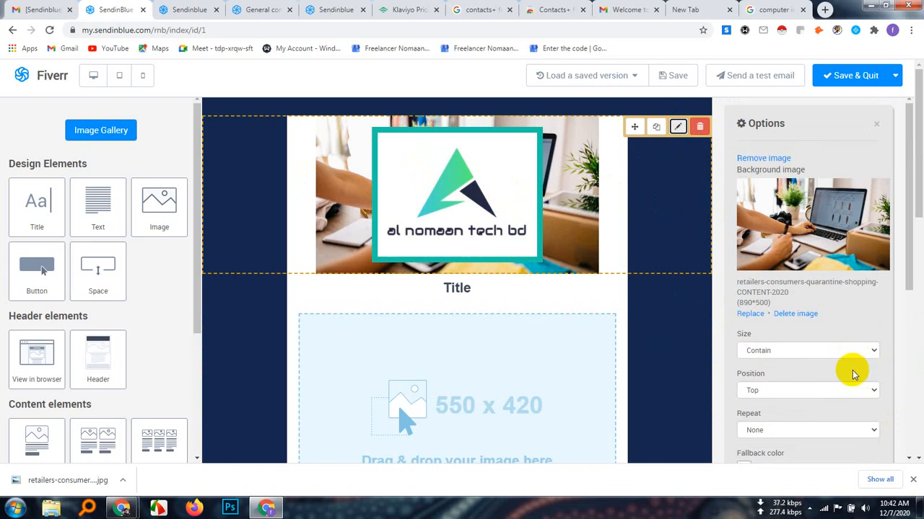
pyautogui.click(863, 351)
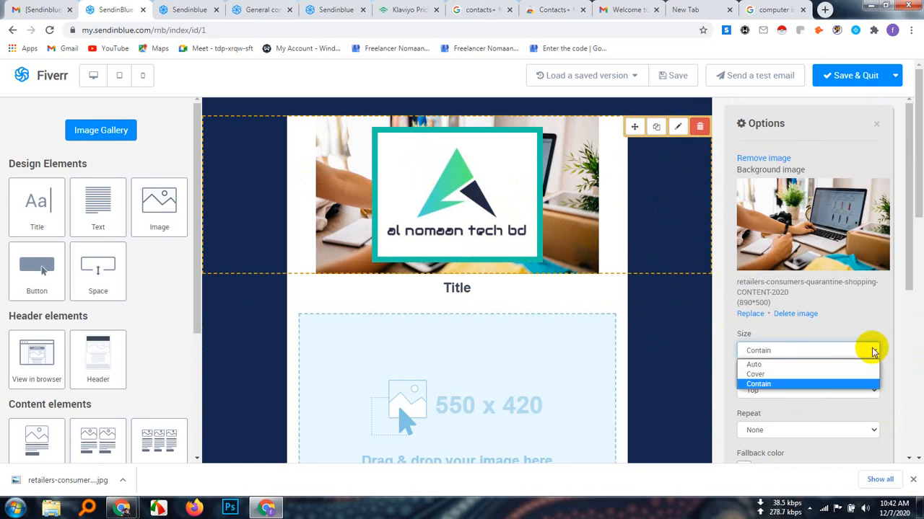
pyautogui.click(754, 364)
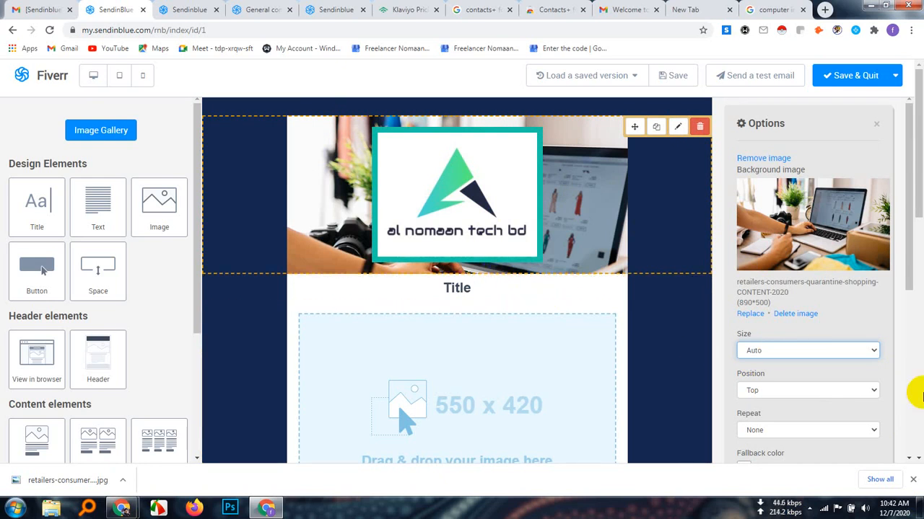
# Try the Center and Bottom positions for the logo block's background image and return the position to Top
pyautogui.scroll(-1, 876, 390)
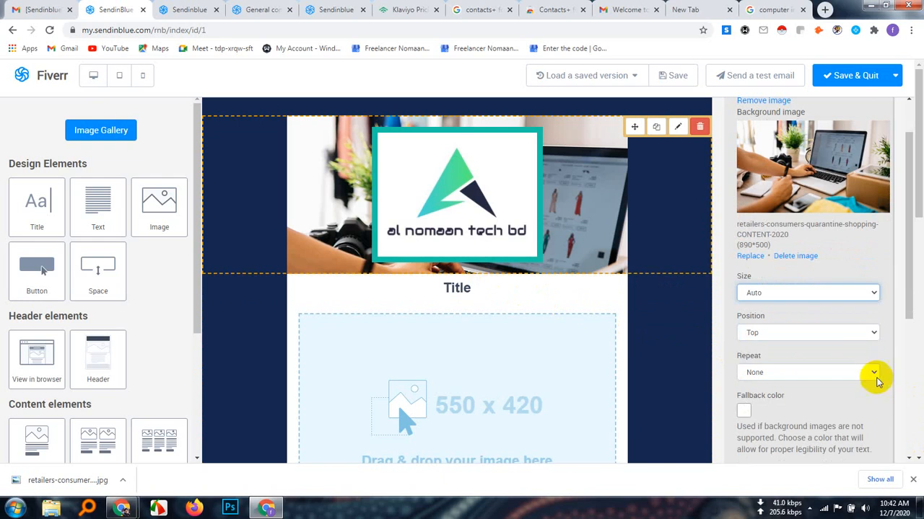
pyautogui.click(874, 332)
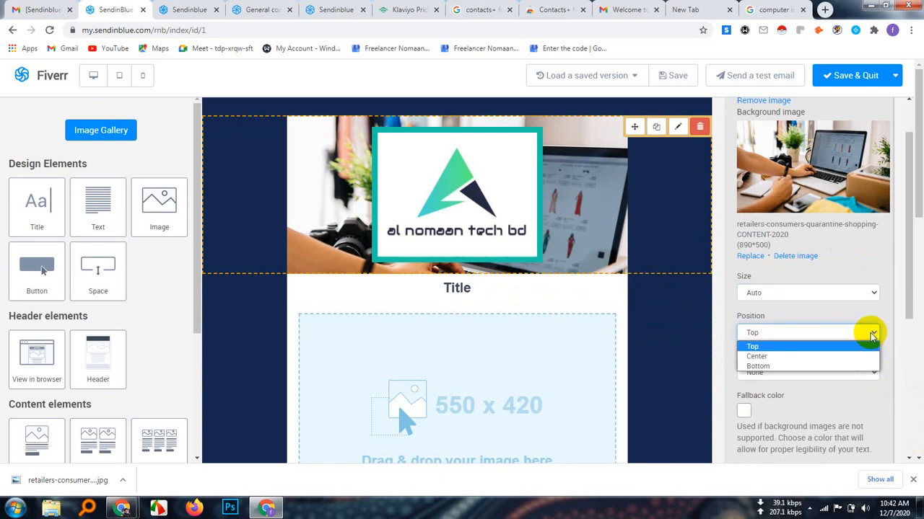
pyautogui.click(756, 357)
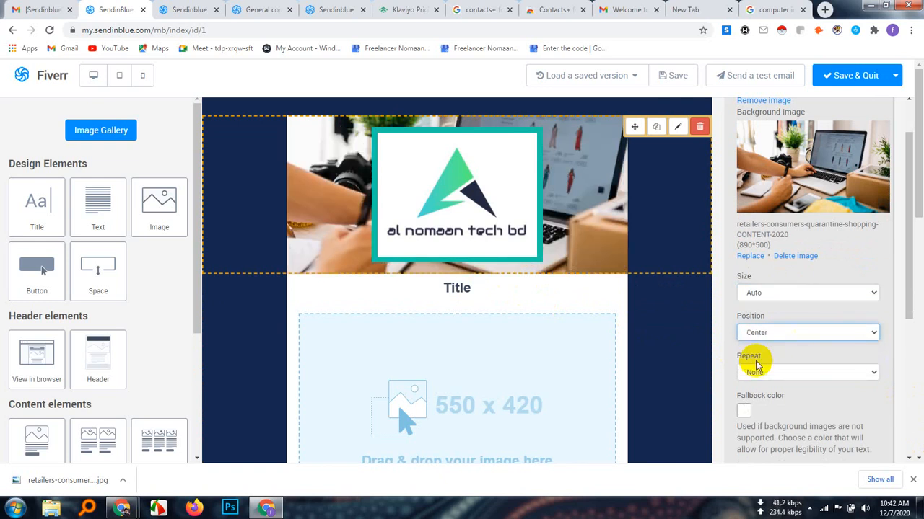
pyautogui.click(869, 333)
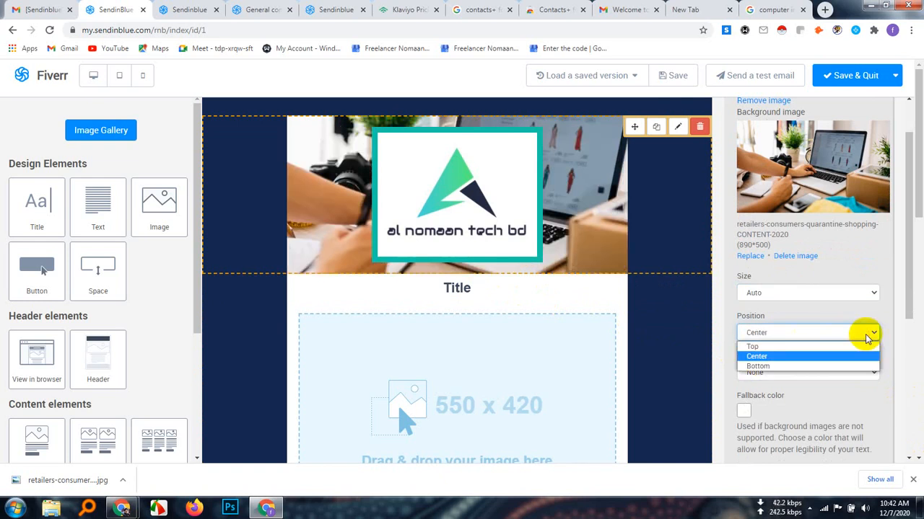
pyautogui.click(758, 366)
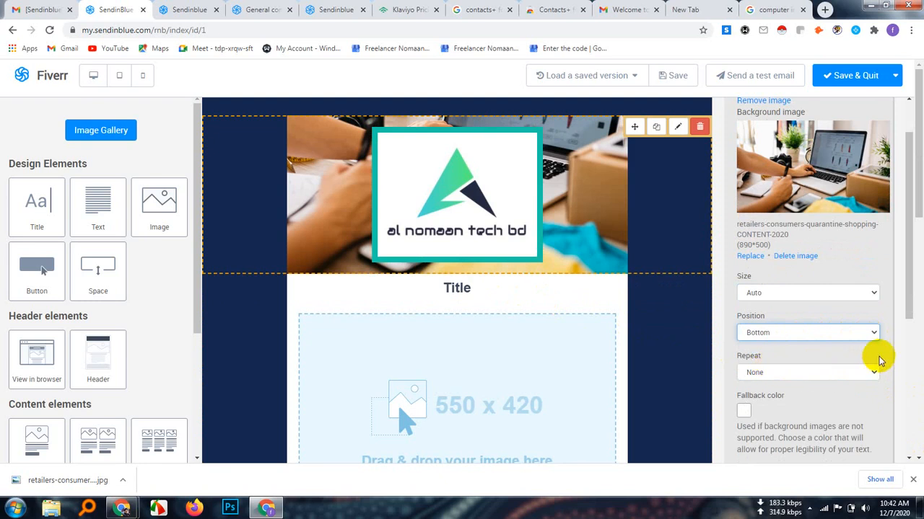
pyautogui.click(874, 334)
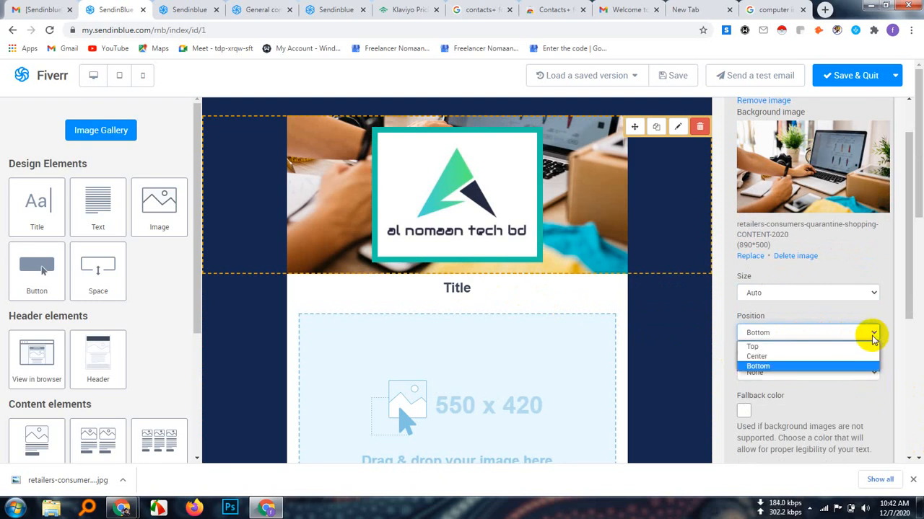
pyautogui.click(744, 344)
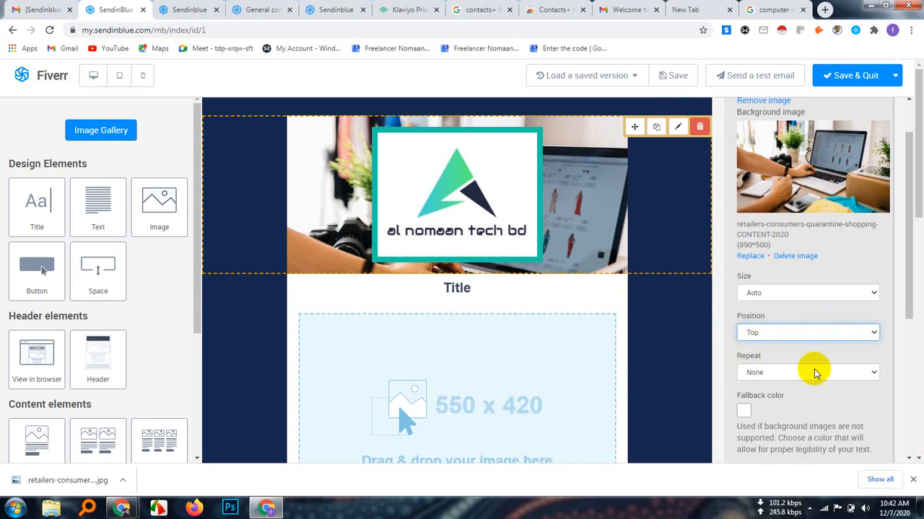
# Try the Horizontal, Vertical and Both repeat options for the logo block's background image and return Repeat to None
pyautogui.click(872, 377)
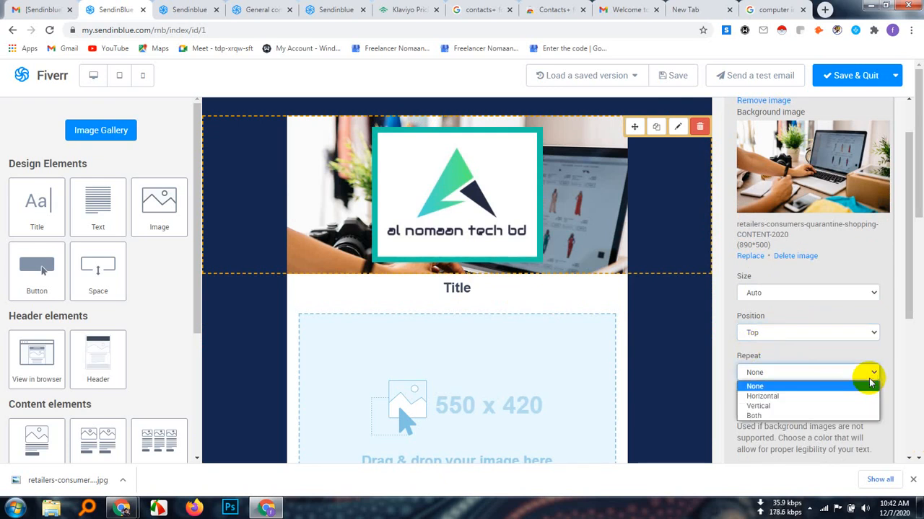
pyautogui.click(775, 396)
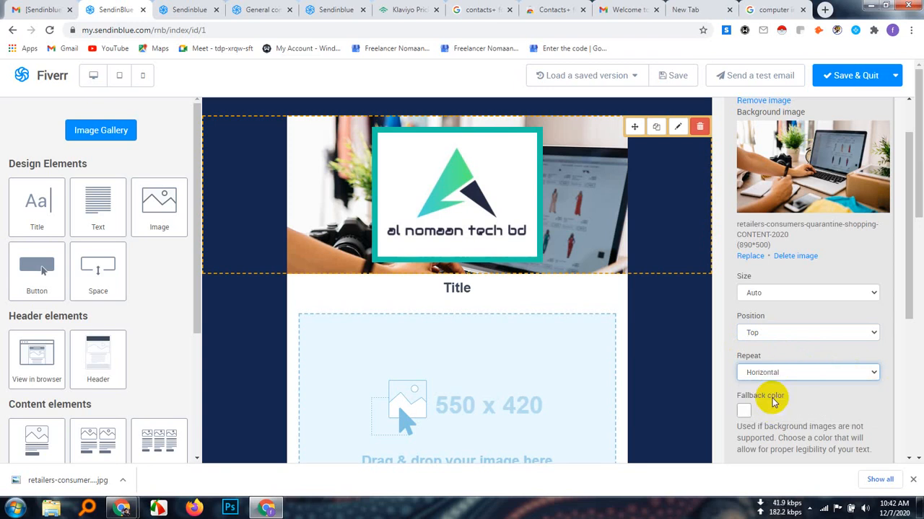
pyautogui.click(874, 373)
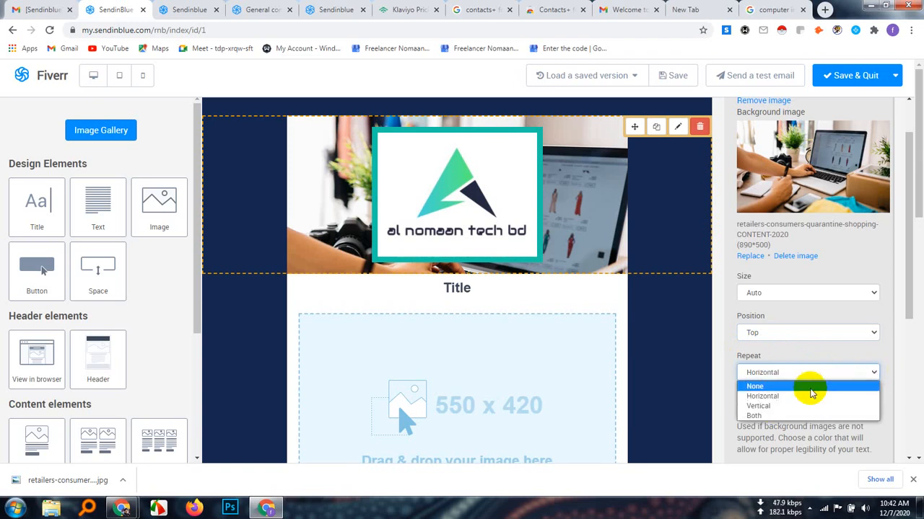
pyautogui.click(790, 407)
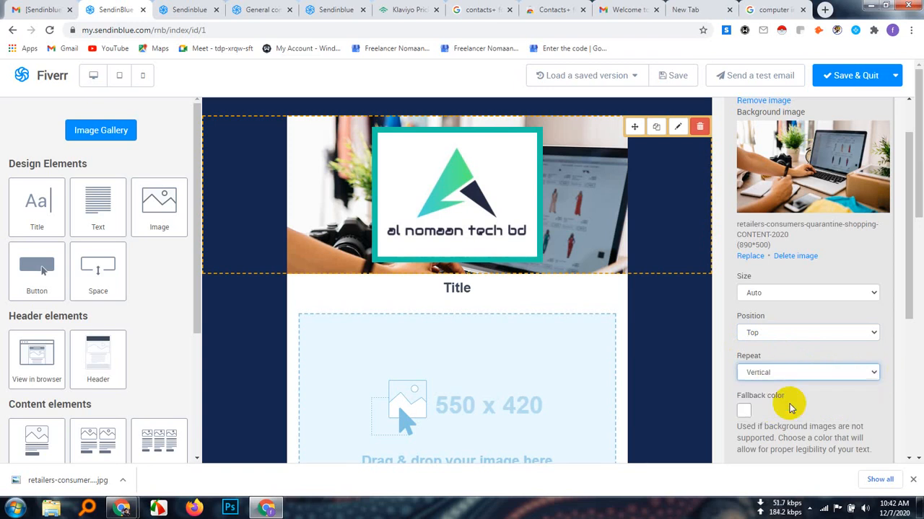
pyautogui.click(871, 373)
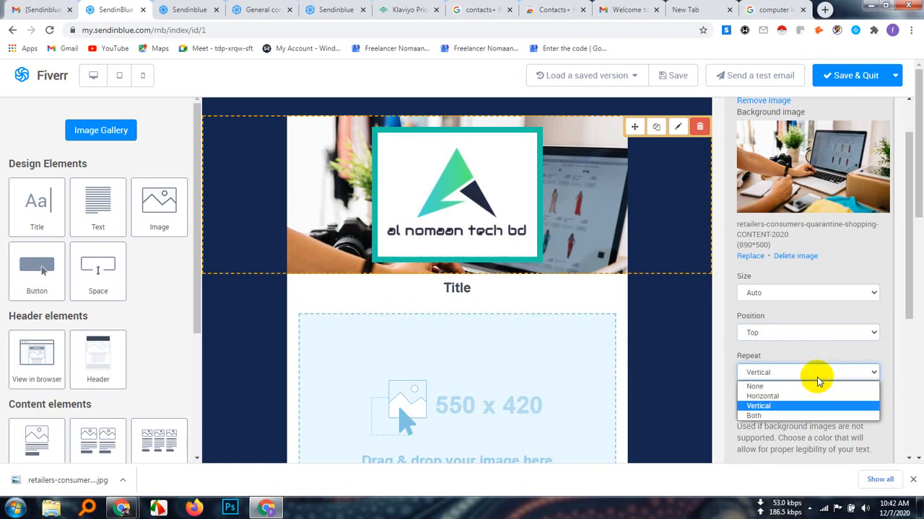
pyautogui.click(757, 416)
pyautogui.click(853, 372)
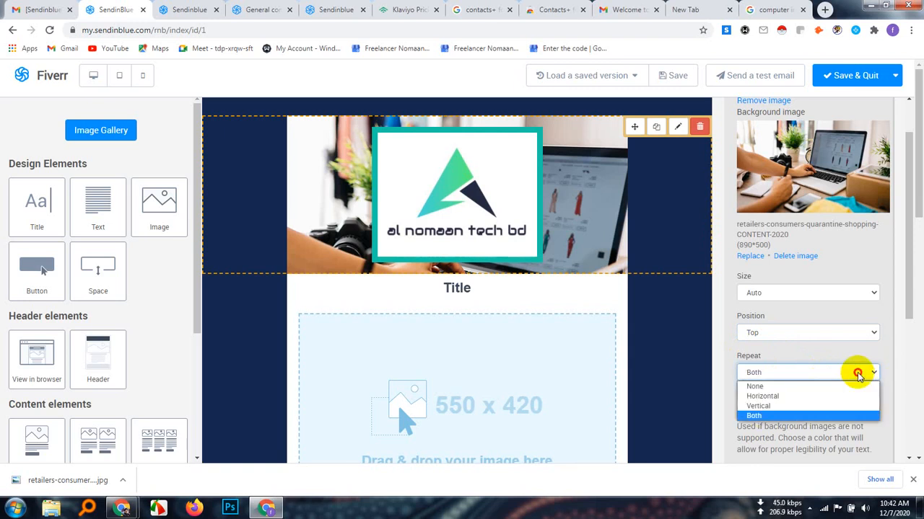
pyautogui.click(752, 387)
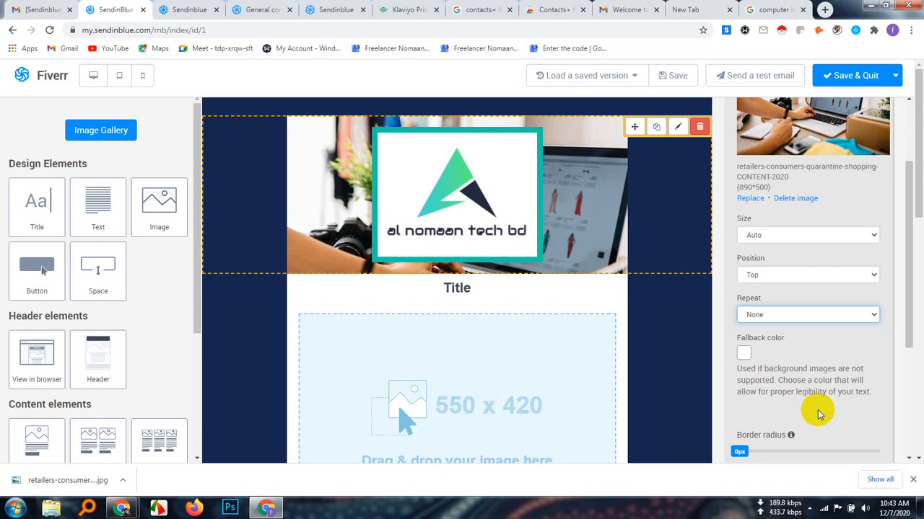
# Try border radii of 14px and 20px on the logo block and return the radius to 0px
pyautogui.scroll(-1, 824, 416)
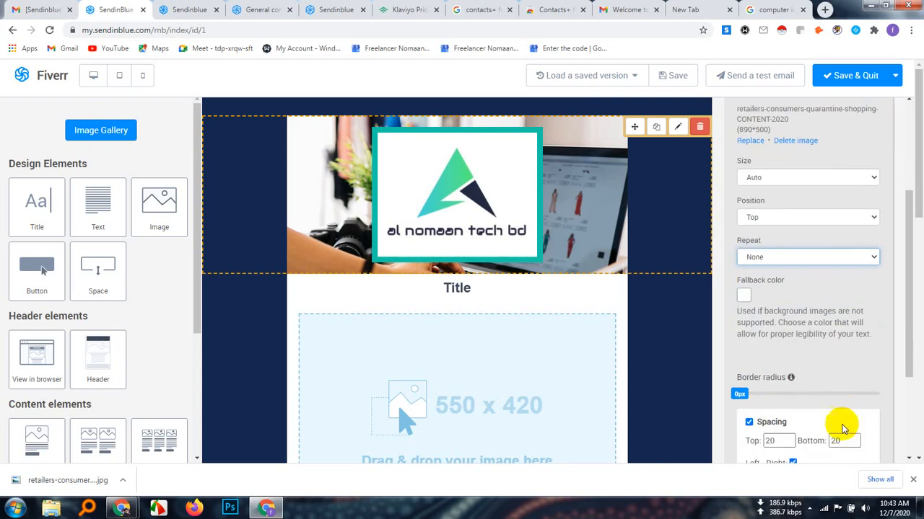
pyautogui.scroll(-2, 846, 427)
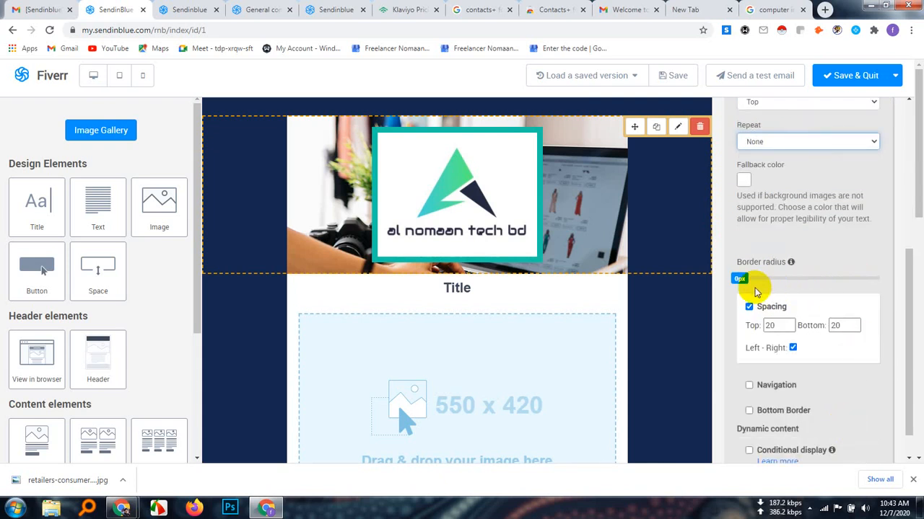
pyautogui.moveTo(739, 280); pyautogui.dragTo(813, 293)
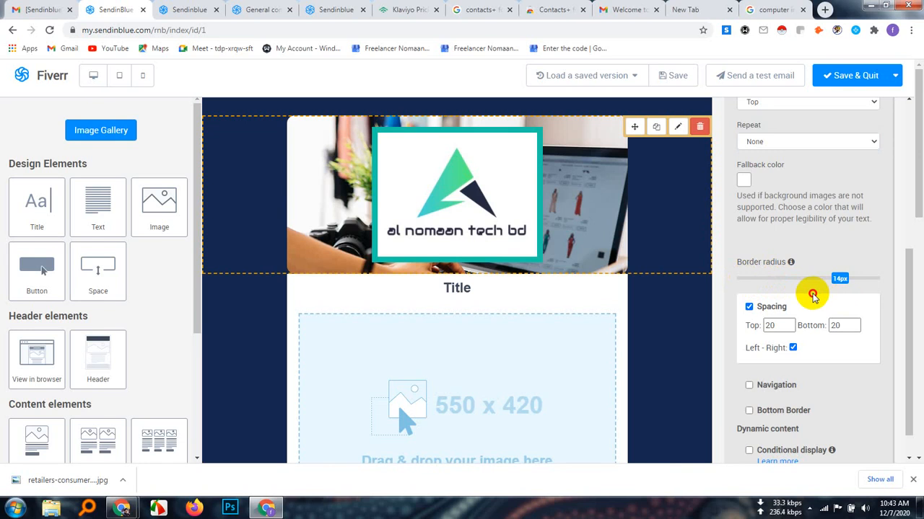
pyautogui.moveTo(859, 282); pyautogui.dragTo(734, 295)
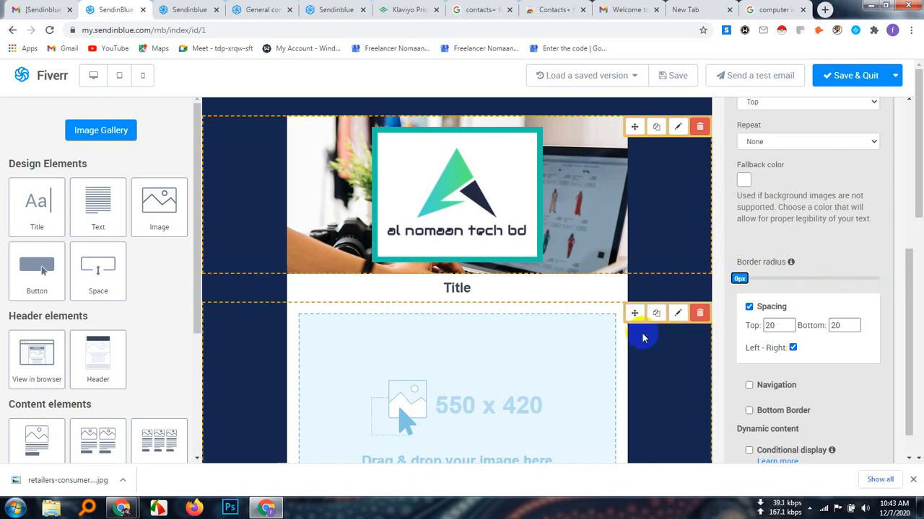
pyautogui.click(738, 280)
pyautogui.moveTo(738, 280); pyautogui.dragTo(861, 281)
pyautogui.moveTo(920, 283); pyautogui.dragTo(920, 283)
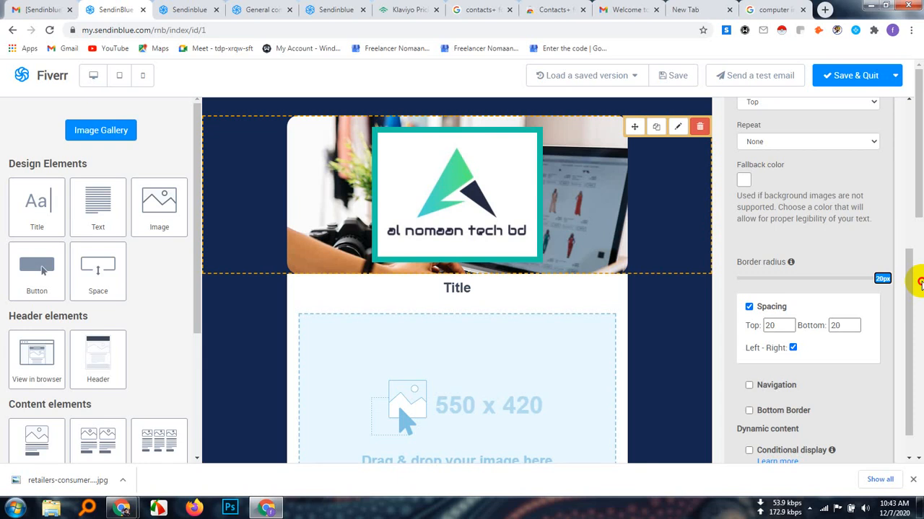
pyautogui.moveTo(920, 282); pyautogui.dragTo(733, 301)
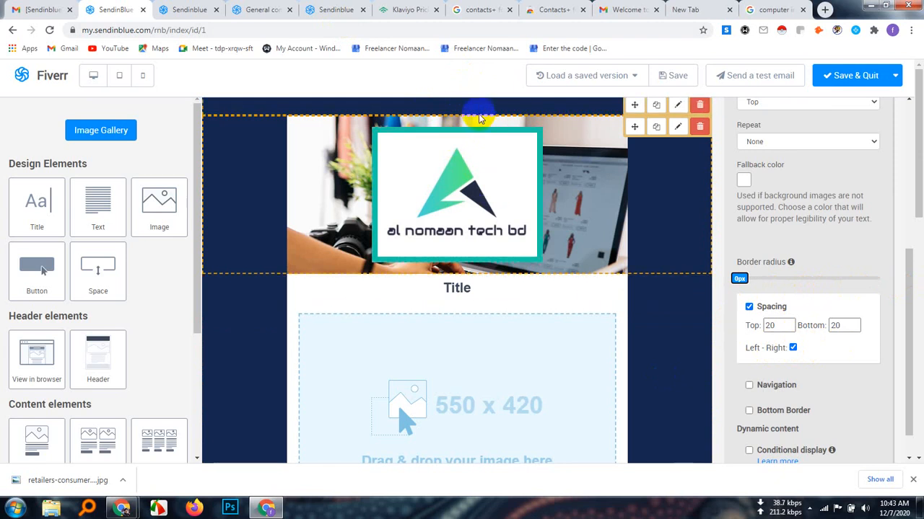
# Try a top spacing of 2 for the logo block and restore it to 20
pyautogui.click(775, 326)
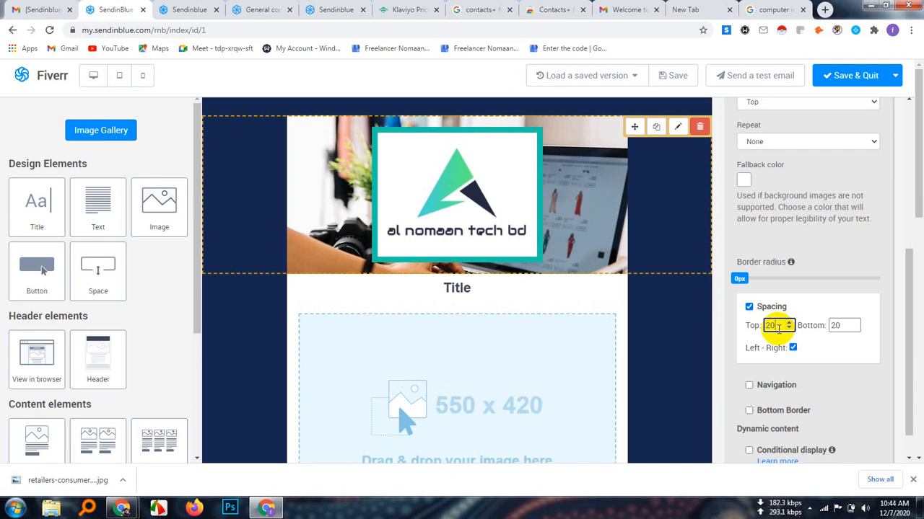
pyautogui.press('BackSpace')
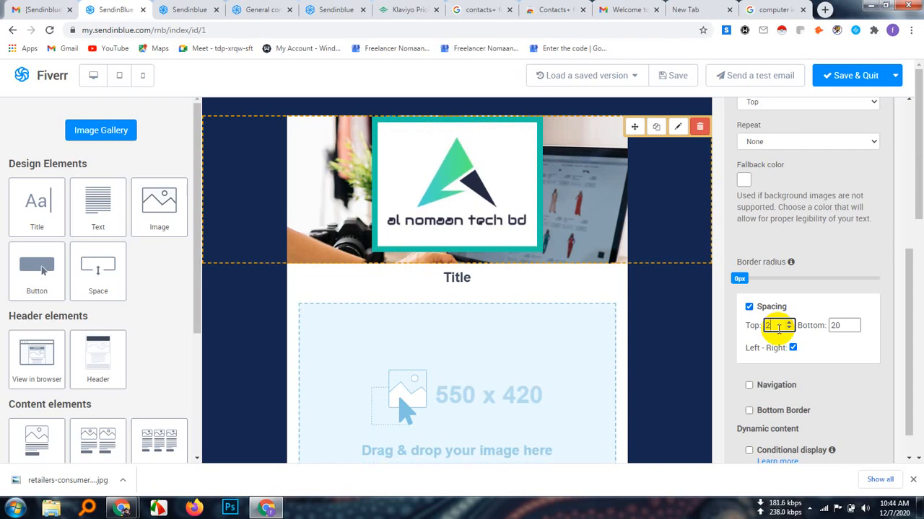
pyautogui.write('0')
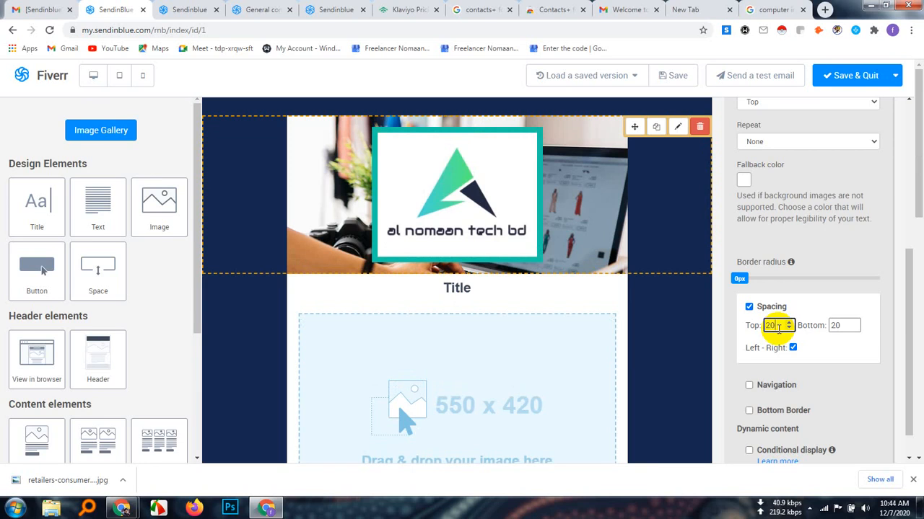
# Reduce the logo block's top spacing to 2 again and raise it gradually back to 20
pyautogui.press('BackSpace')
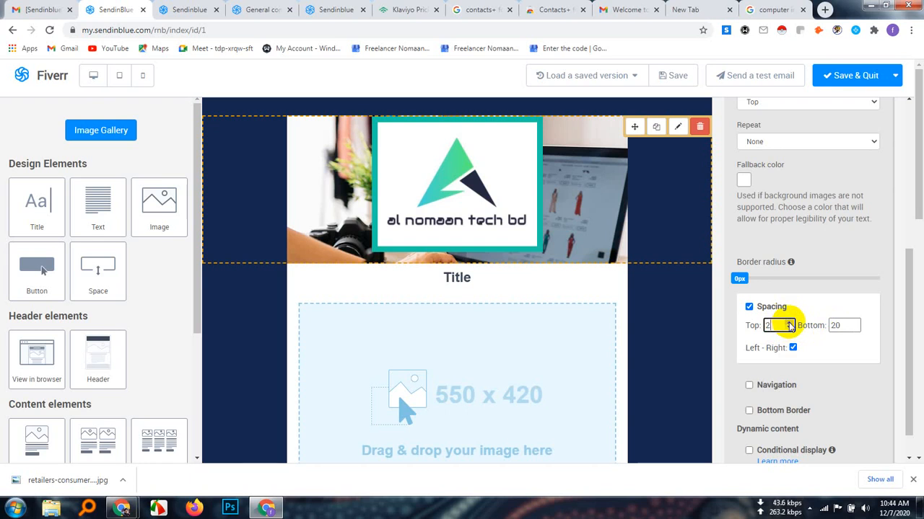
pyautogui.click(788, 323)
pyautogui.click(788, 322)
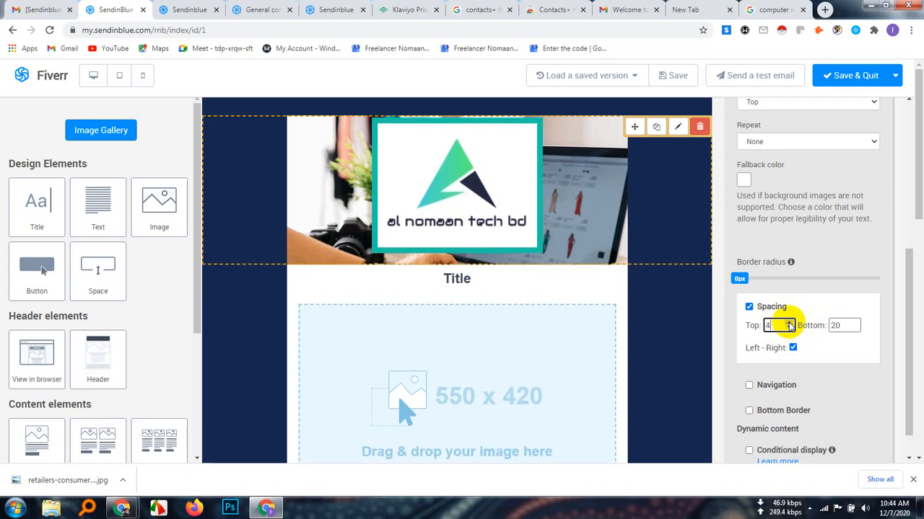
pyautogui.click(789, 323)
pyautogui.click(789, 322)
pyautogui.click(788, 322)
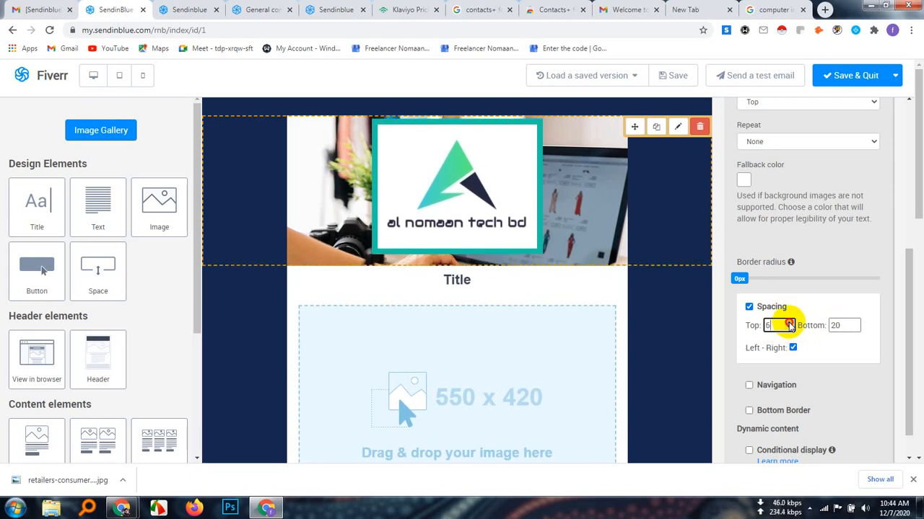
pyautogui.click(789, 322)
pyautogui.click(788, 323)
pyautogui.click(789, 323)
pyautogui.click(788, 322)
pyautogui.click(788, 323)
pyautogui.click(789, 323)
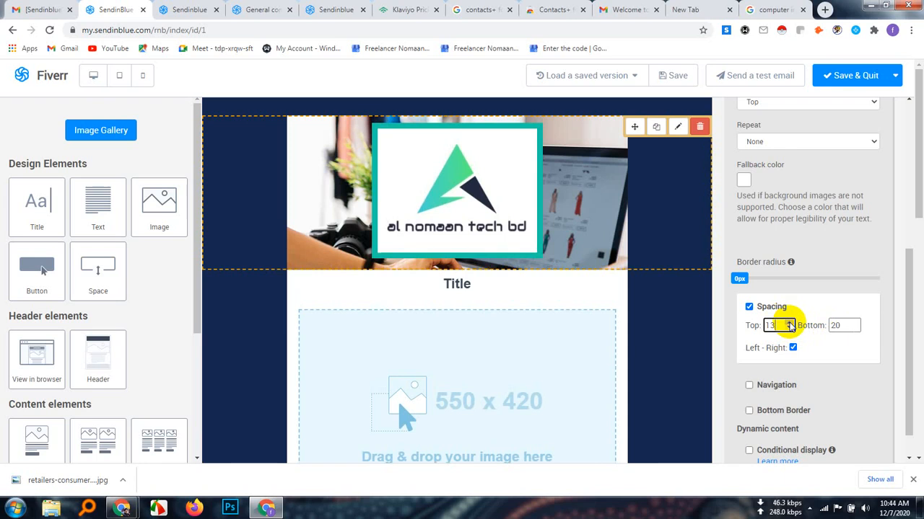
pyautogui.click(789, 323)
pyautogui.click(788, 323)
pyautogui.click(789, 323)
pyautogui.click(788, 323)
pyautogui.click(788, 322)
pyautogui.click(788, 322)
pyautogui.click(789, 322)
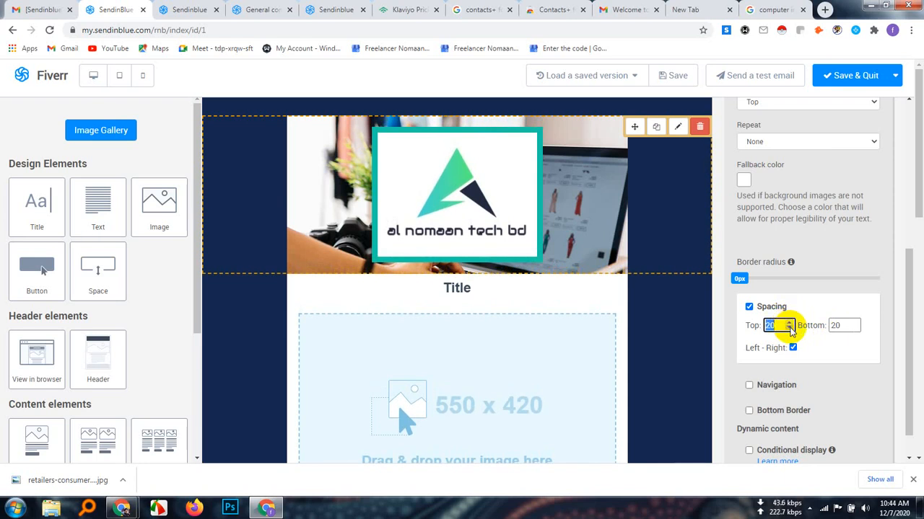
# Lower the logo block's top spacing gradually to 0
pyautogui.click(789, 329)
pyautogui.click(789, 329)
pyautogui.click(789, 328)
pyautogui.click(789, 328)
pyautogui.click(789, 328)
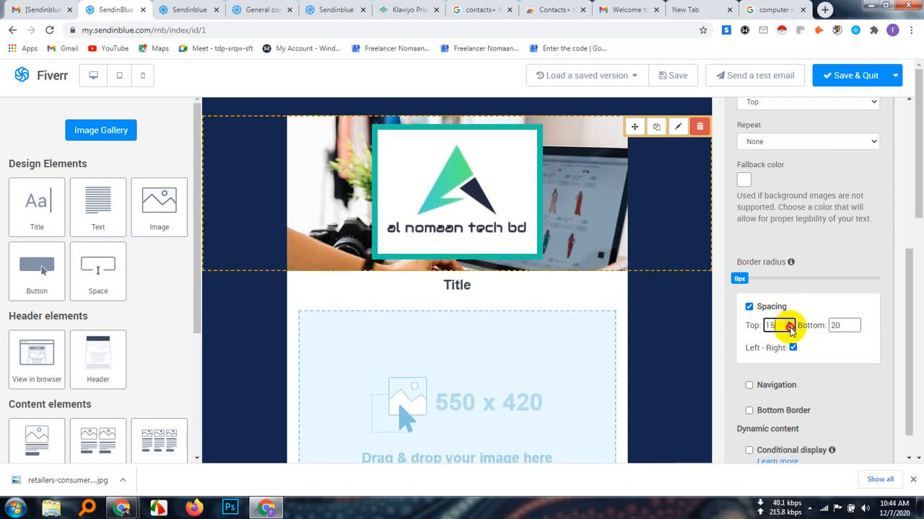
pyautogui.click(789, 328)
pyautogui.click(790, 329)
pyautogui.click(789, 328)
pyautogui.click(789, 329)
pyautogui.click(789, 329)
pyautogui.click(790, 328)
pyautogui.click(789, 328)
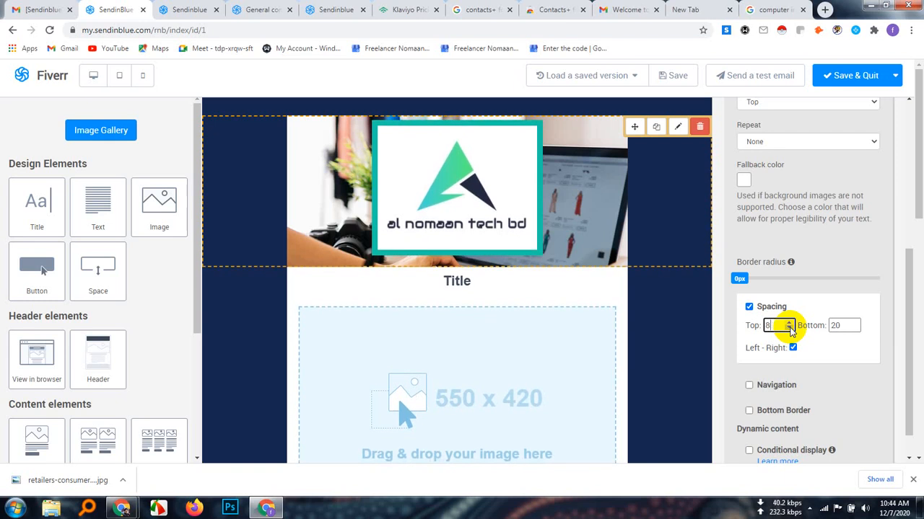
pyautogui.click(789, 328)
pyautogui.click(790, 328)
pyautogui.click(789, 329)
pyautogui.click(789, 328)
pyautogui.click(789, 328)
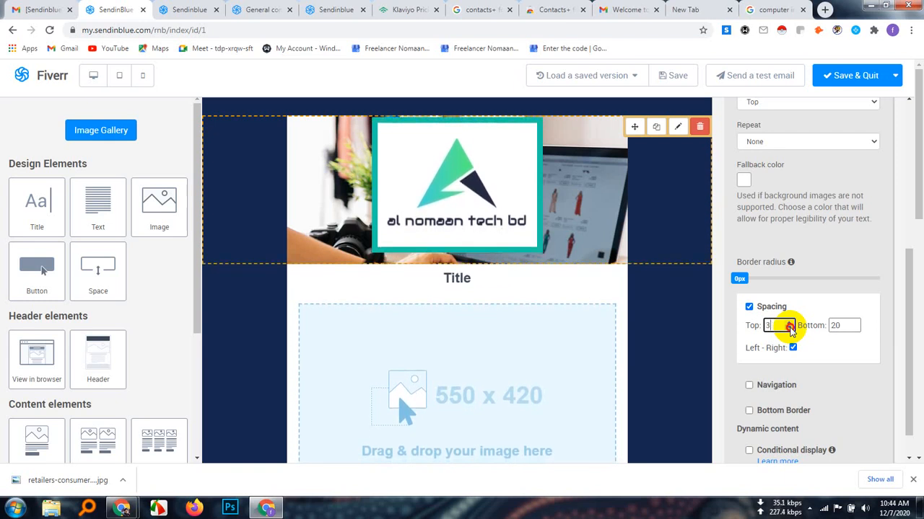
pyautogui.click(790, 329)
pyautogui.click(789, 329)
pyautogui.click(789, 328)
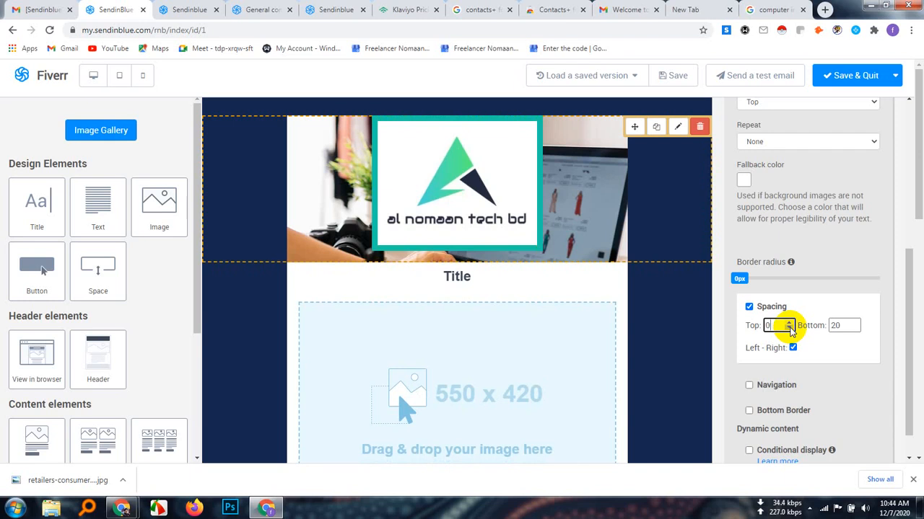
pyautogui.click(790, 329)
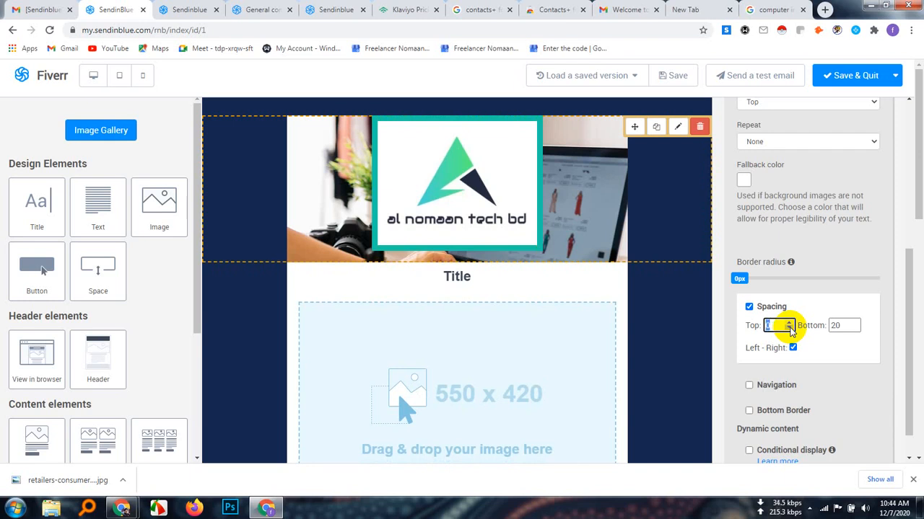
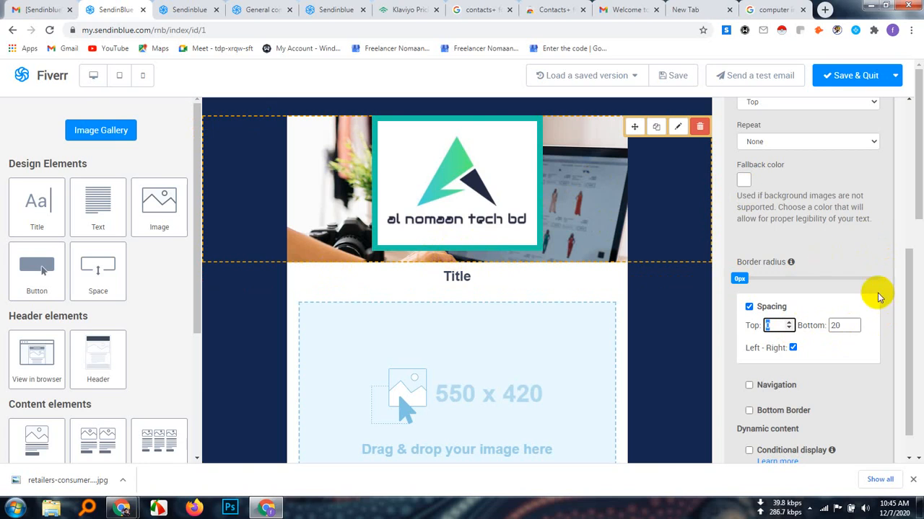
# Lower the logo block's bottom spacing gradually to 0
pyautogui.click(856, 329)
pyautogui.click(855, 329)
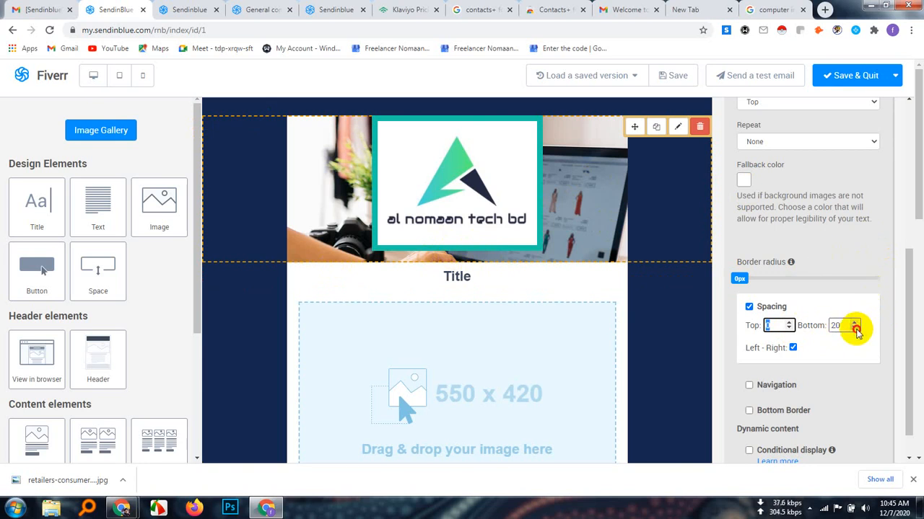
pyautogui.click(856, 329)
pyautogui.click(855, 329)
pyautogui.click(856, 329)
pyautogui.click(856, 329)
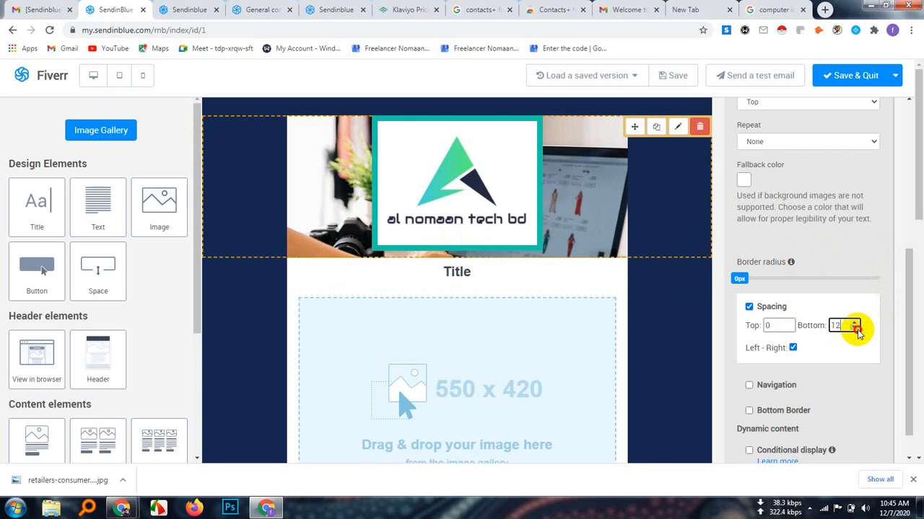
pyautogui.click(855, 329)
pyautogui.click(856, 329)
pyautogui.click(856, 329)
pyautogui.click(856, 329)
pyautogui.click(856, 329)
pyautogui.click(856, 329)
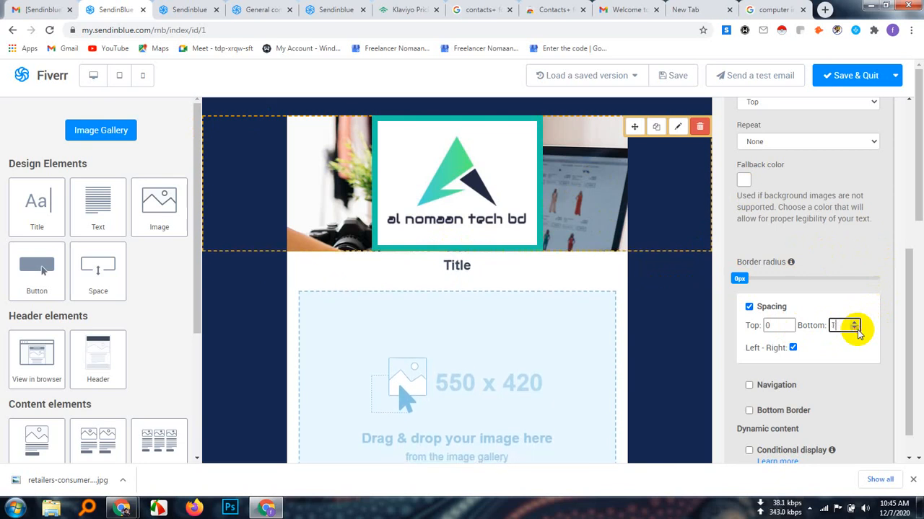
pyautogui.click(855, 329)
pyautogui.click(856, 329)
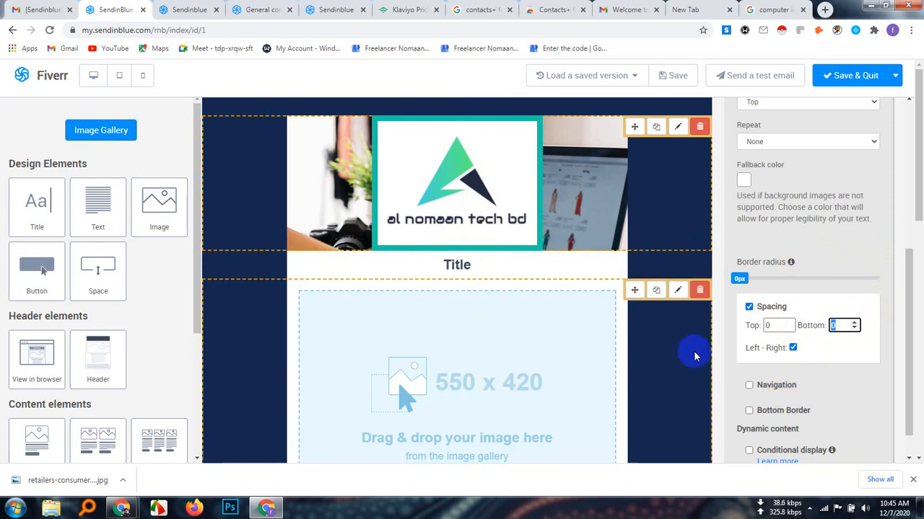
# Examine the options of the 550 x 420 image block, including spacing, image placement, button and dynamic content, and review the template down to its footer
pyautogui.click(677, 367)
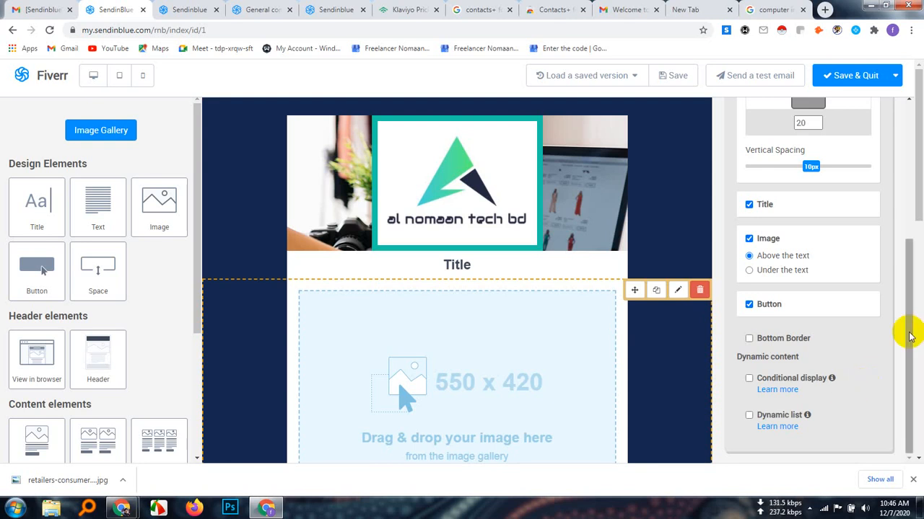
pyautogui.scroll(-2, 909, 329)
pyautogui.scroll(-4, 910, 329)
pyautogui.scroll(3, 912, 321)
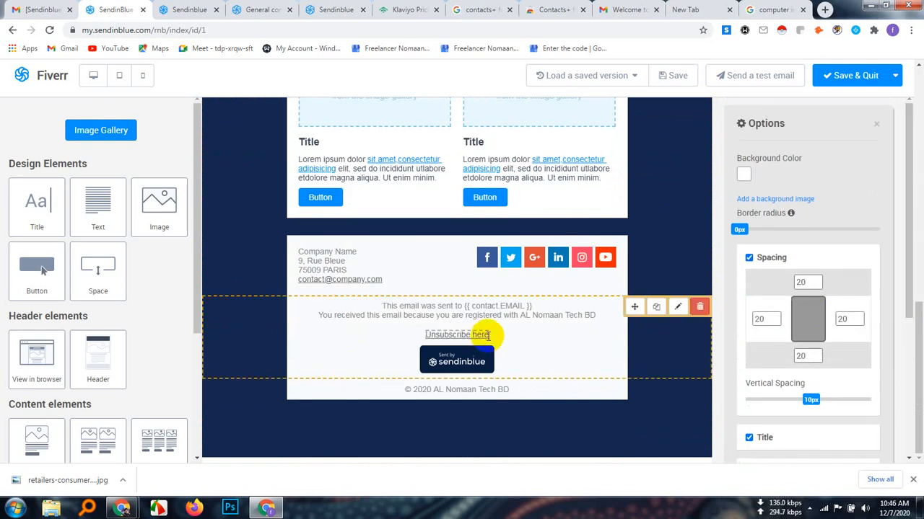
pyautogui.scroll(5, 493, 330)
pyautogui.scroll(4, 493, 330)
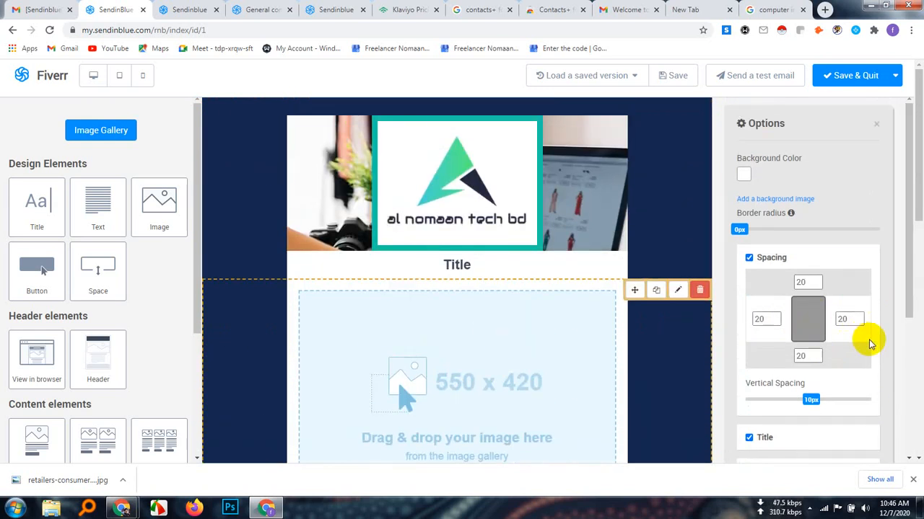
pyautogui.scroll(-3, 870, 344)
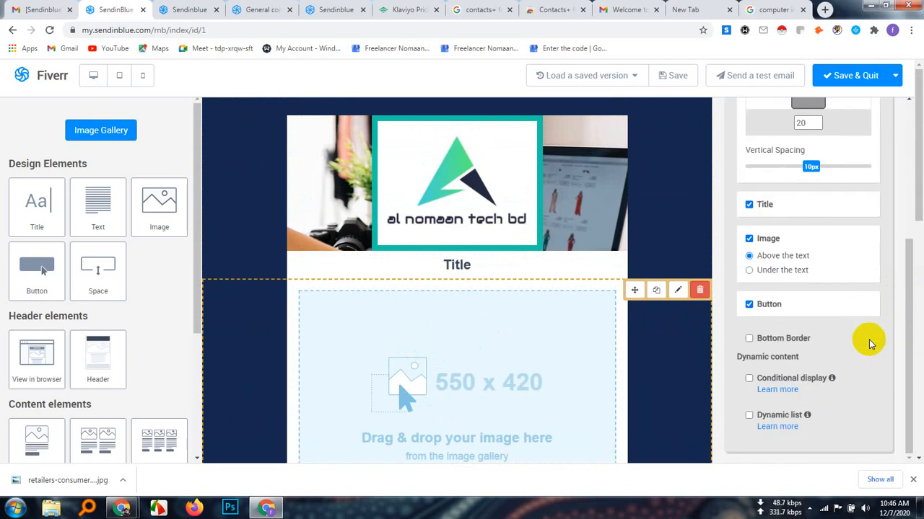
pyautogui.scroll(-2, 870, 344)
pyautogui.scroll(1, 868, 342)
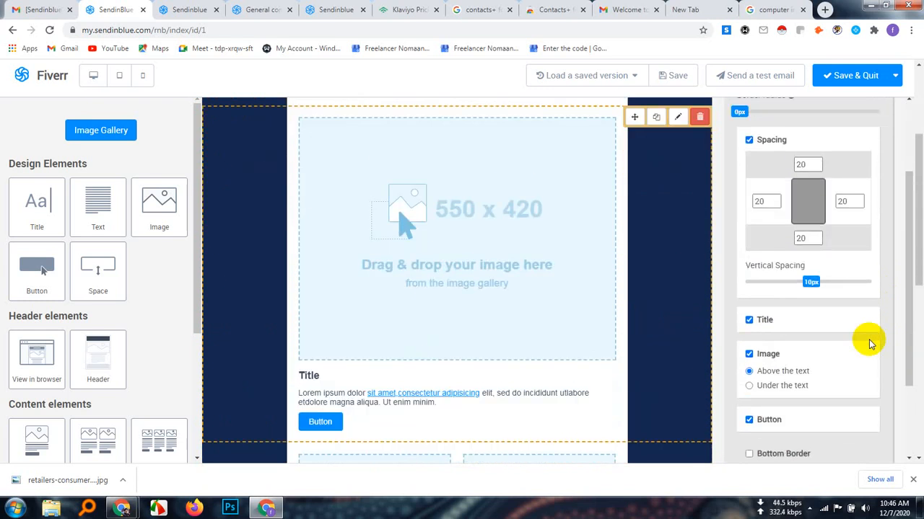
pyautogui.scroll(2, 691, 344)
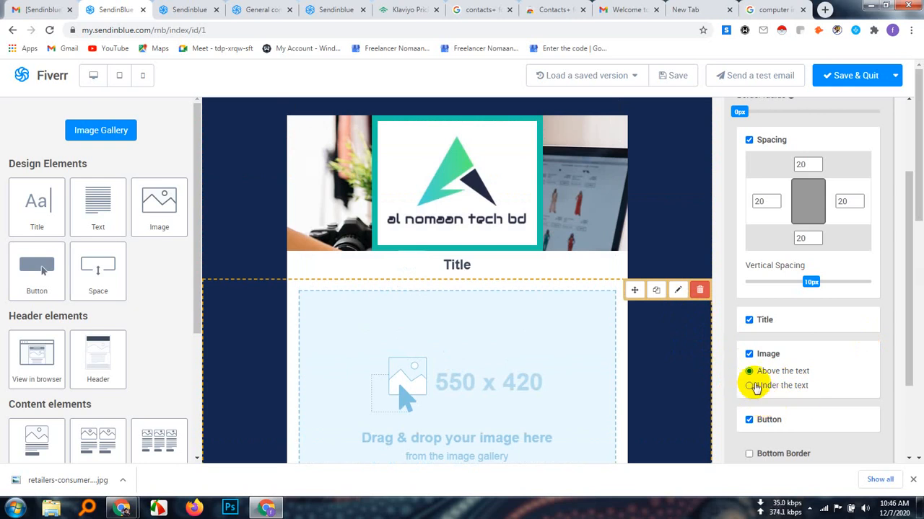
pyautogui.scroll(-3, 753, 368)
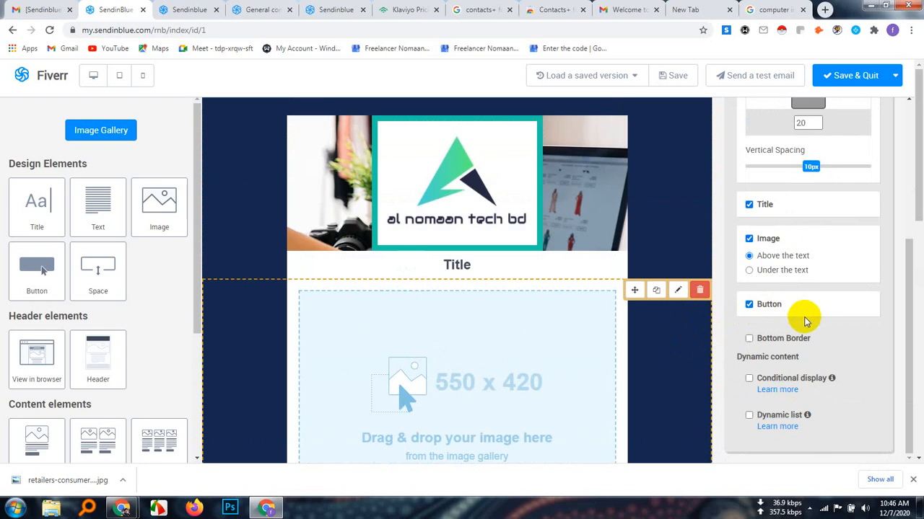
pyautogui.scroll(-1, 806, 321)
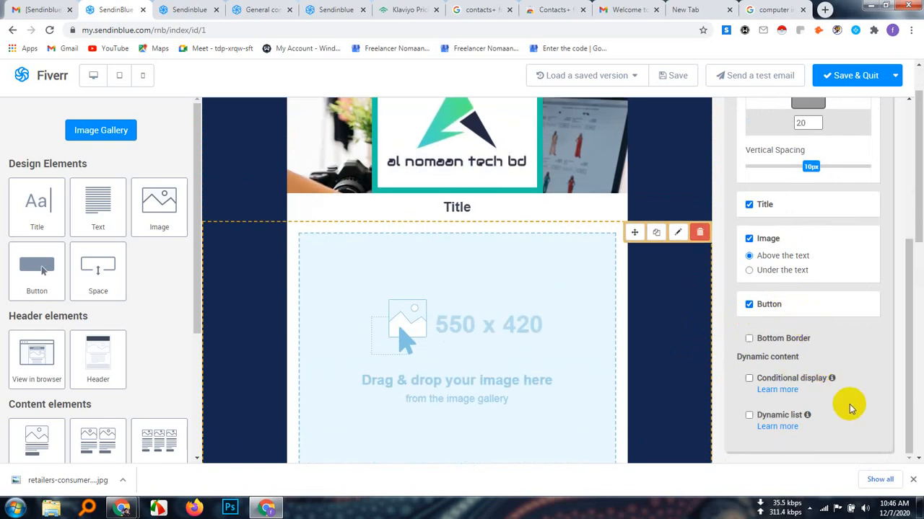
pyautogui.scroll(3, 845, 401)
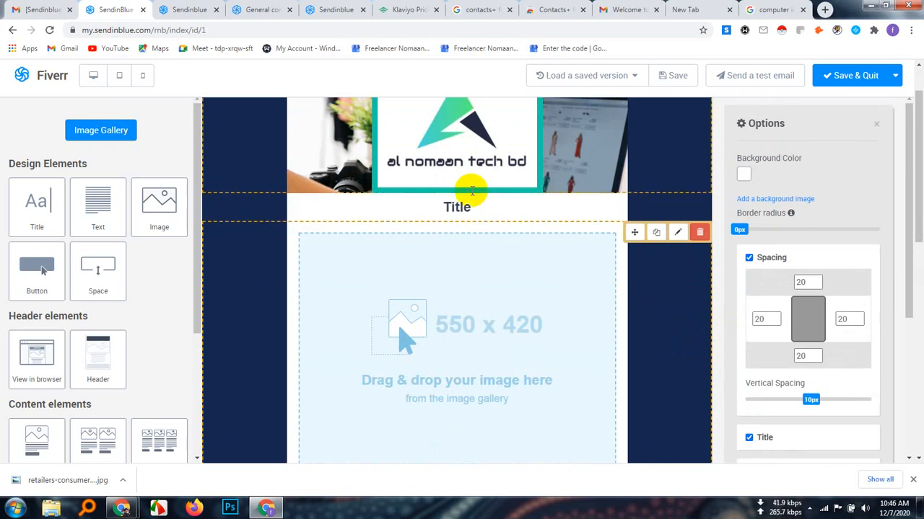
# Replace the placeholder title below the logo with "Growing your business with fiverr freelancer"
pyautogui.click(459, 208)
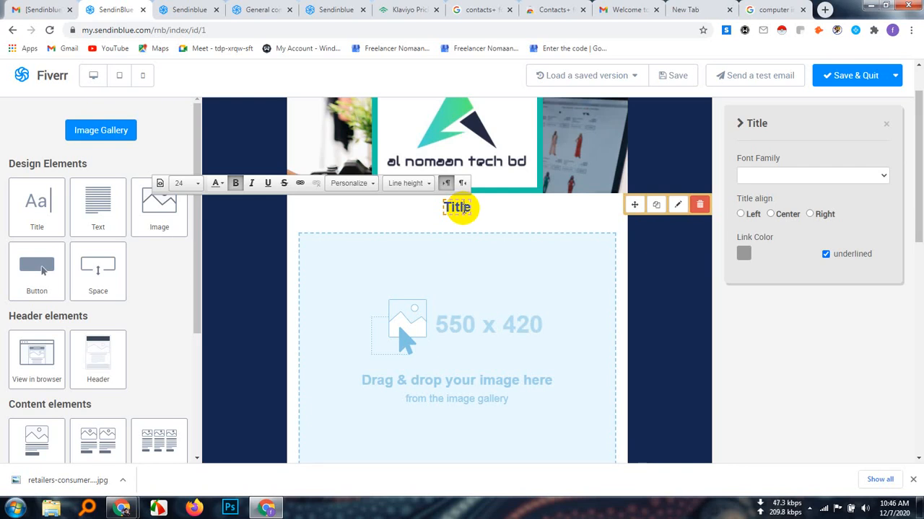
pyautogui.click(678, 206)
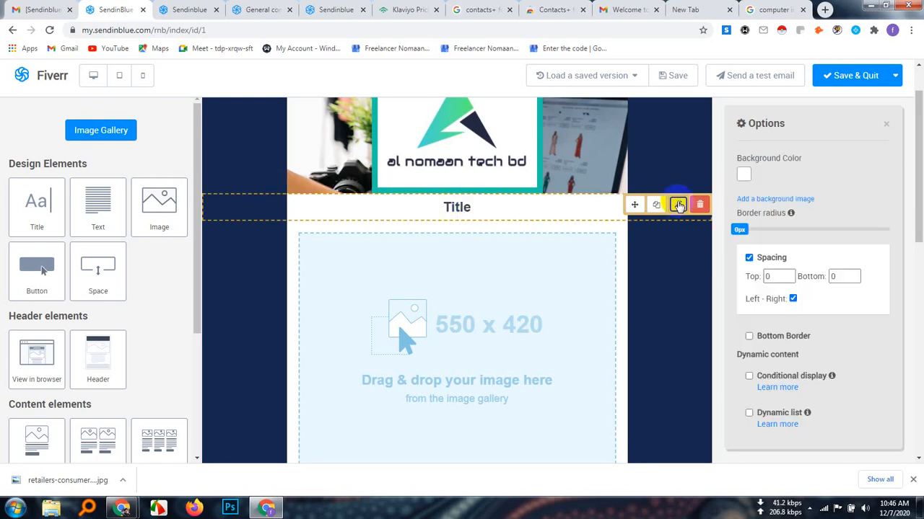
pyautogui.click(466, 207)
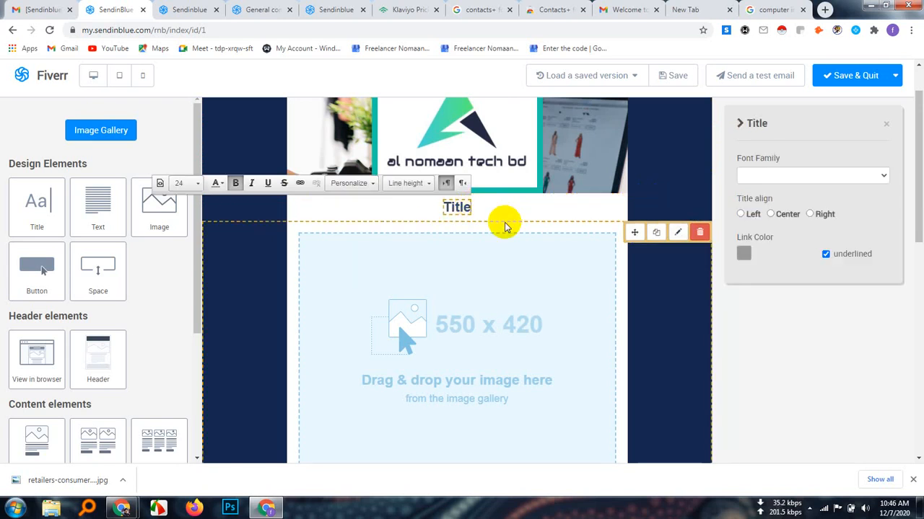
pyautogui.press('BackSpace')
pyautogui.press('BackSpace')
pyautogui.press('BackSpace')
pyautogui.press('BackSpace')
pyautogui.press('BackSpace')
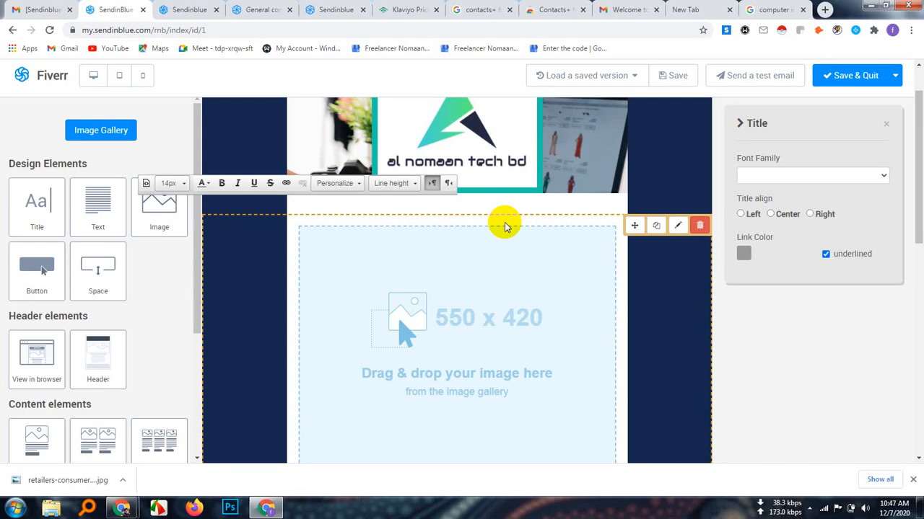
pyautogui.write('G')
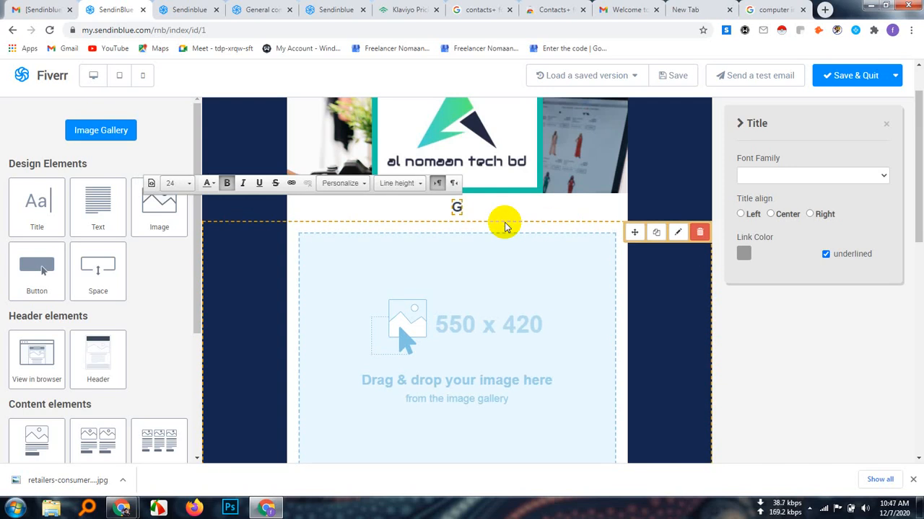
pyautogui.write('rowin')
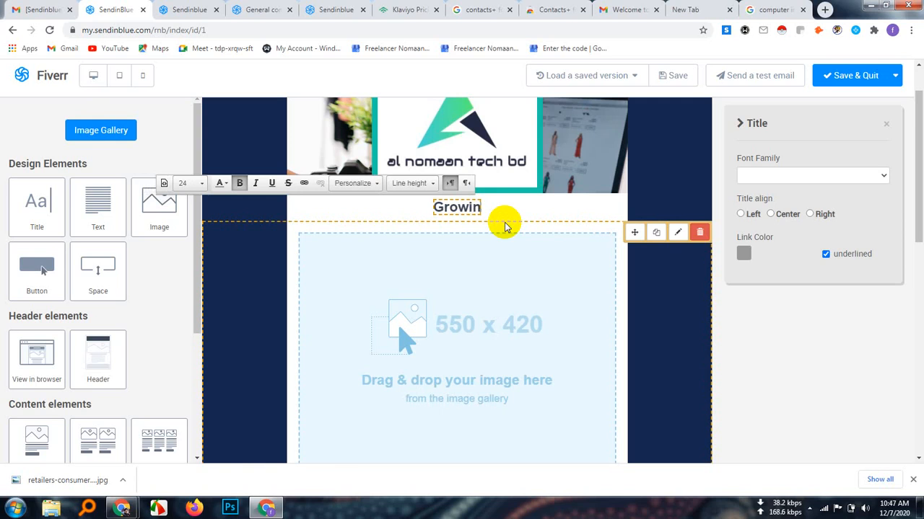
pyautogui.write('g you')
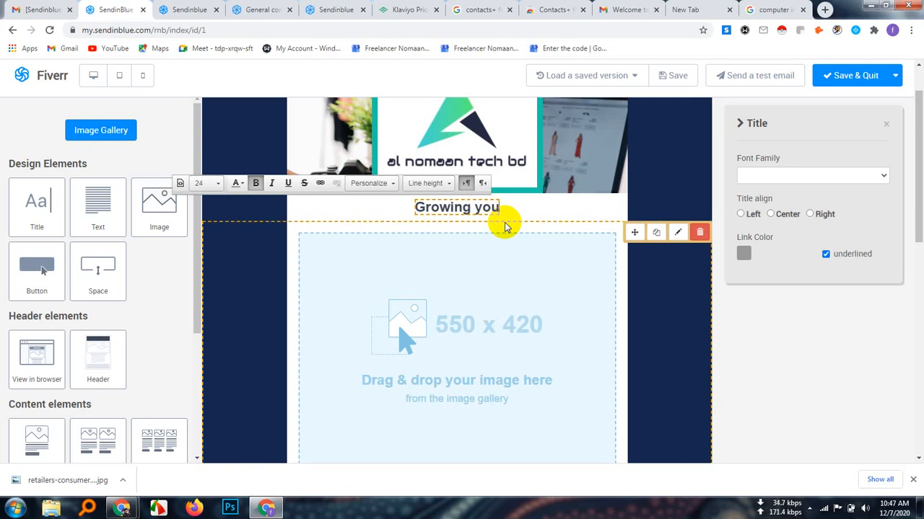
pyautogui.write('r bu')
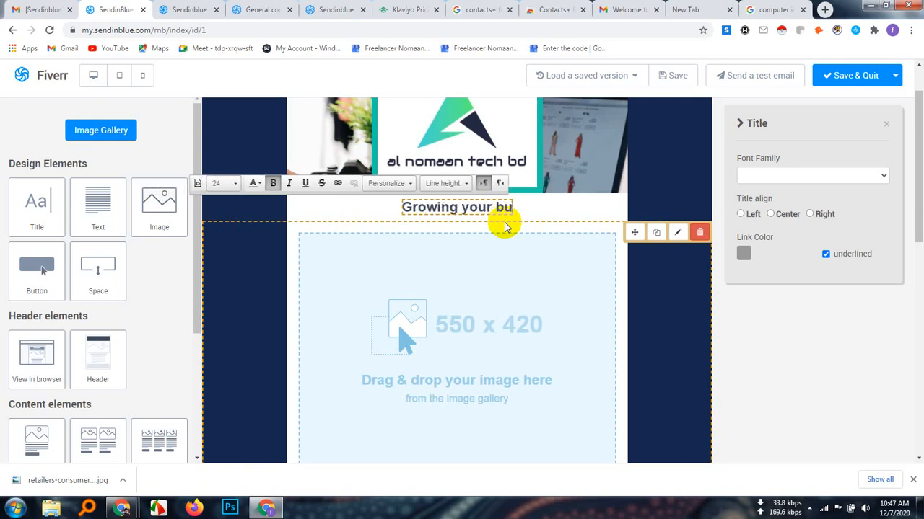
pyautogui.write('siness')
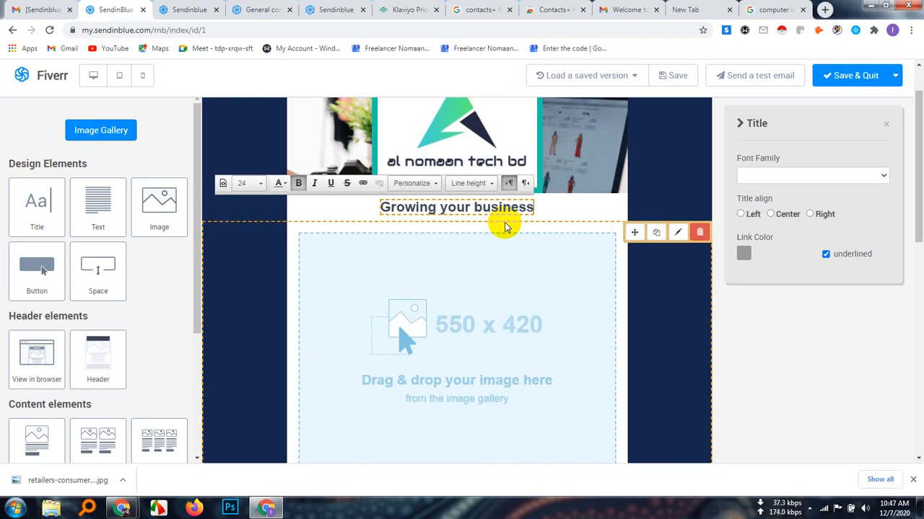
pyautogui.write(' with')
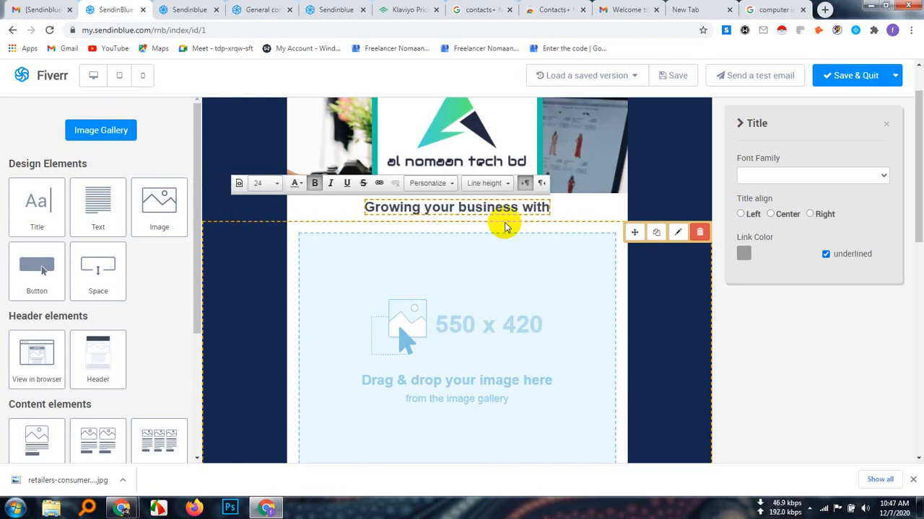
pyautogui.write(' fiverr')
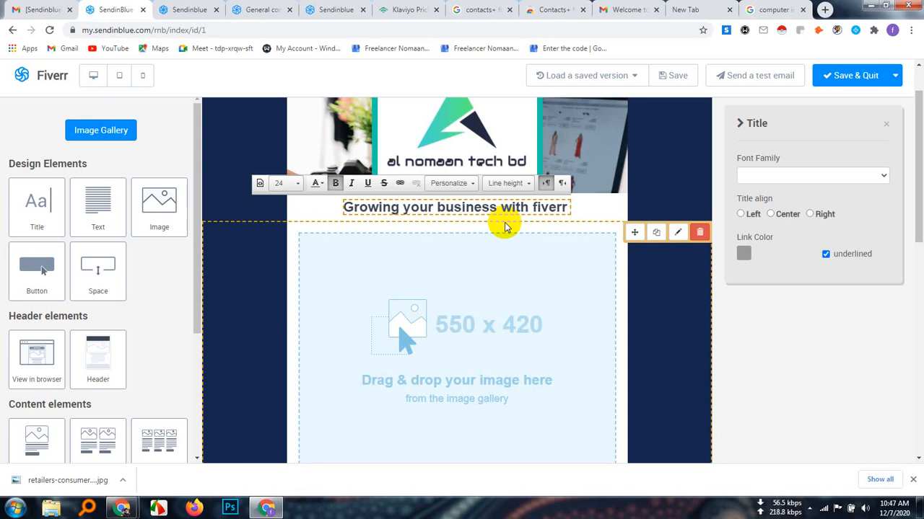
pyautogui.write(' free')
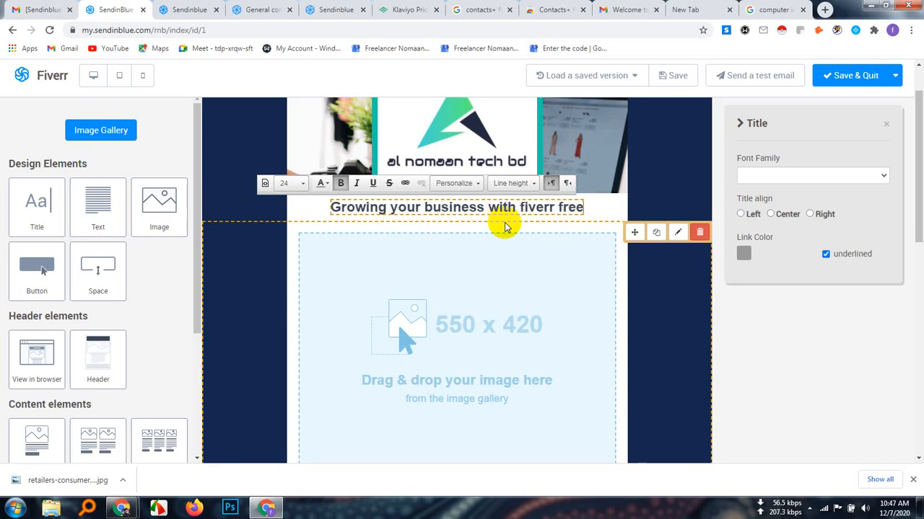
pyautogui.write('lancer')
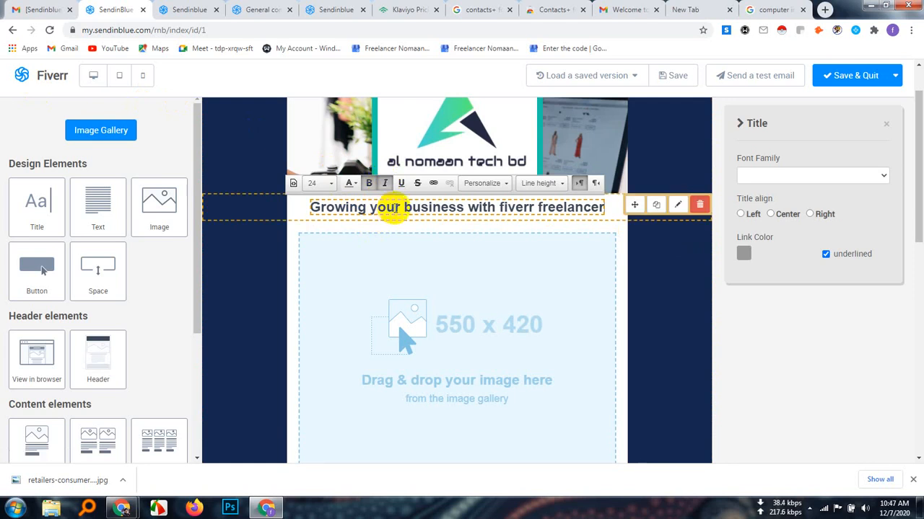
# Make the whole title text italic and underlined, and view its link settings without adding a link
pyautogui.tripleClick(383, 206)
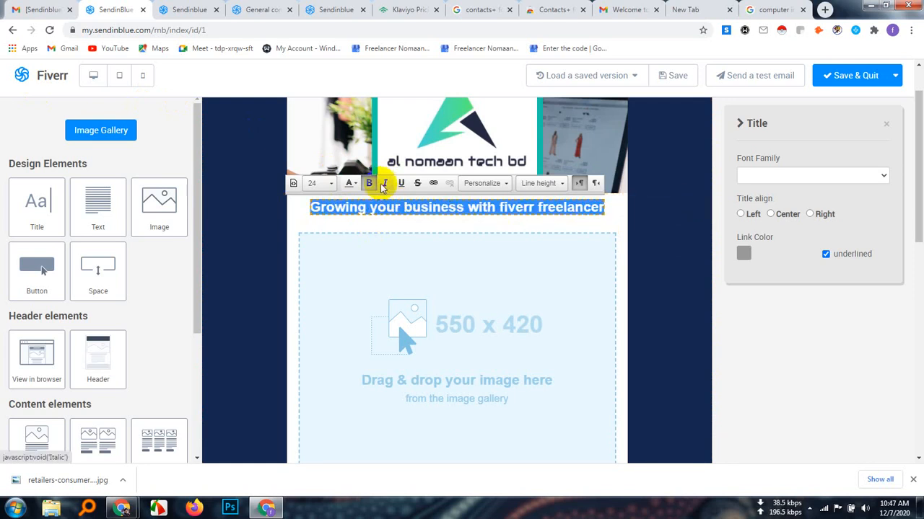
pyautogui.click(385, 183)
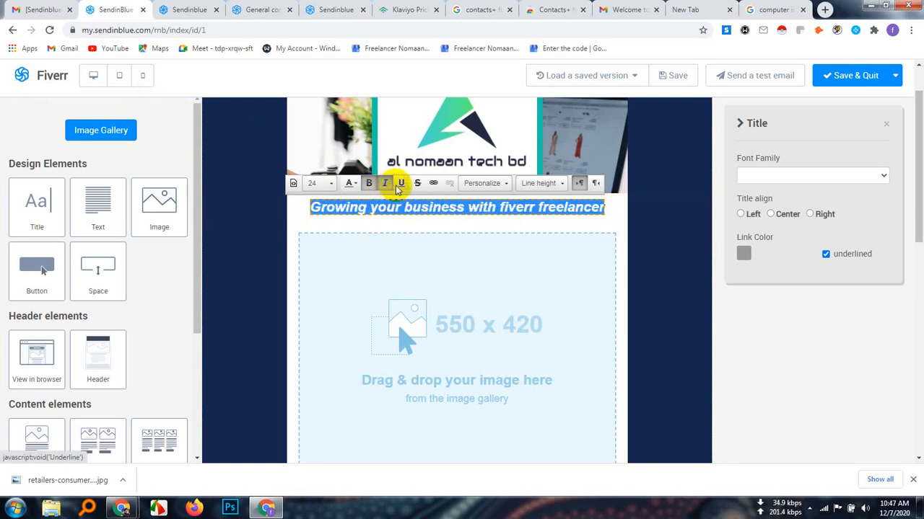
pyautogui.click(399, 185)
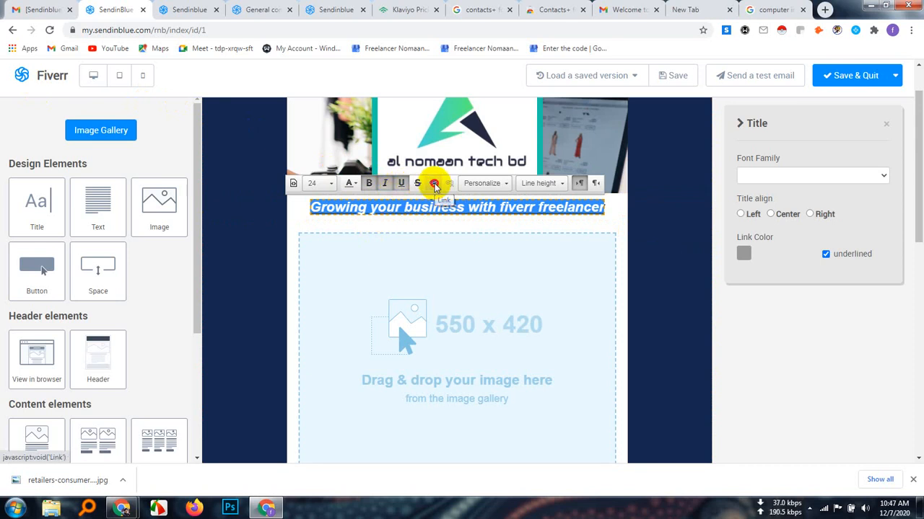
pyautogui.click(433, 184)
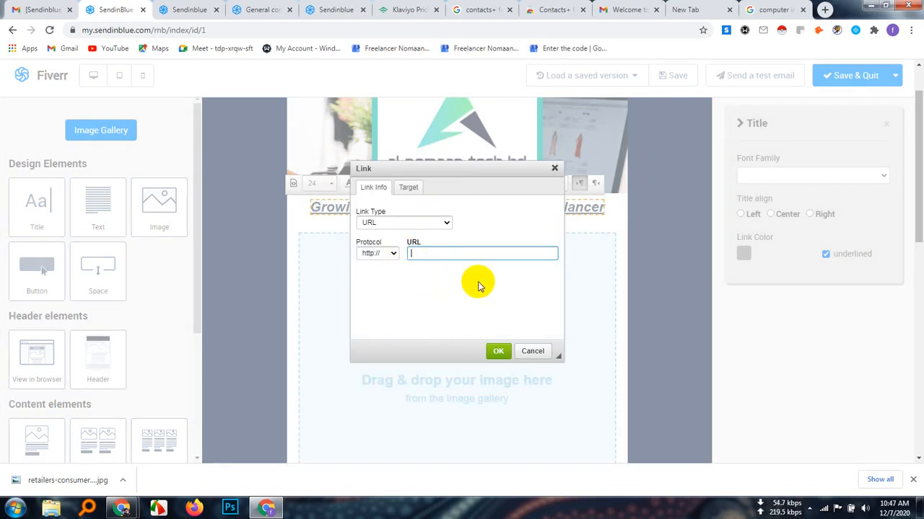
pyautogui.click(554, 170)
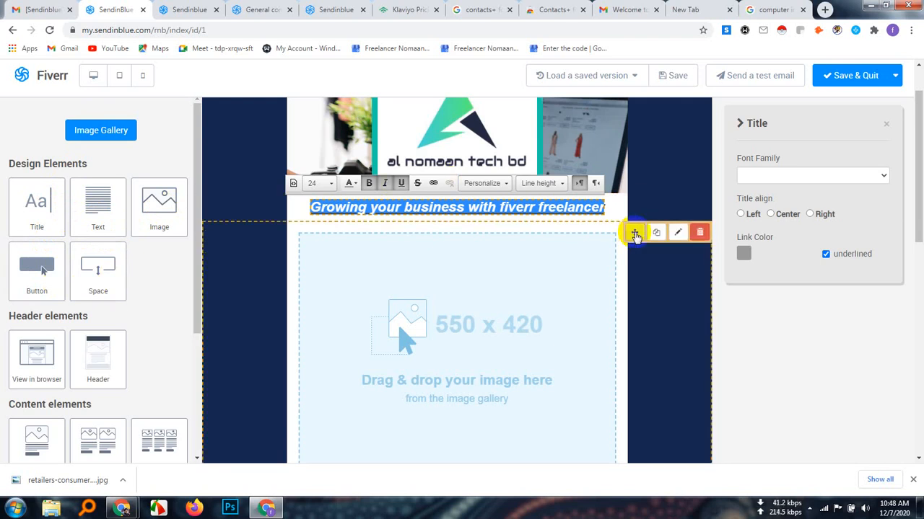
# Set the title's font family to Arial
pyautogui.click(881, 178)
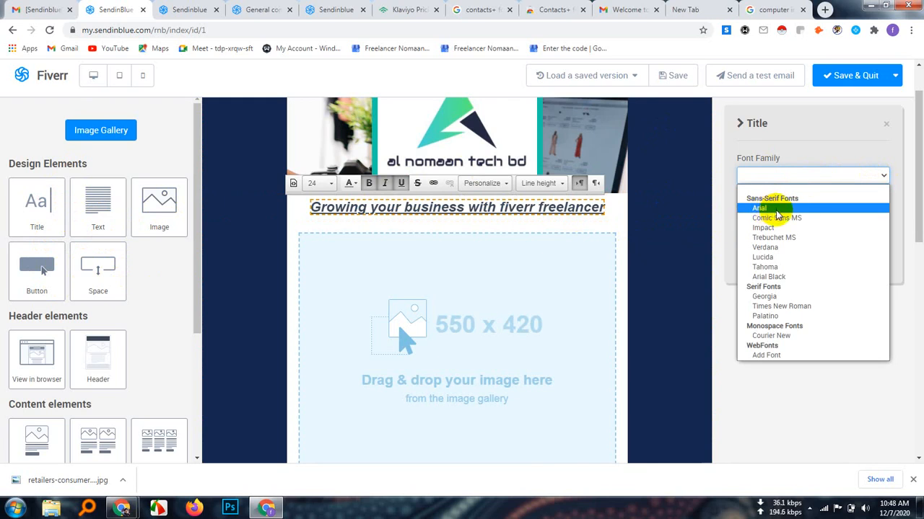
pyautogui.scroll(1, 801, 368)
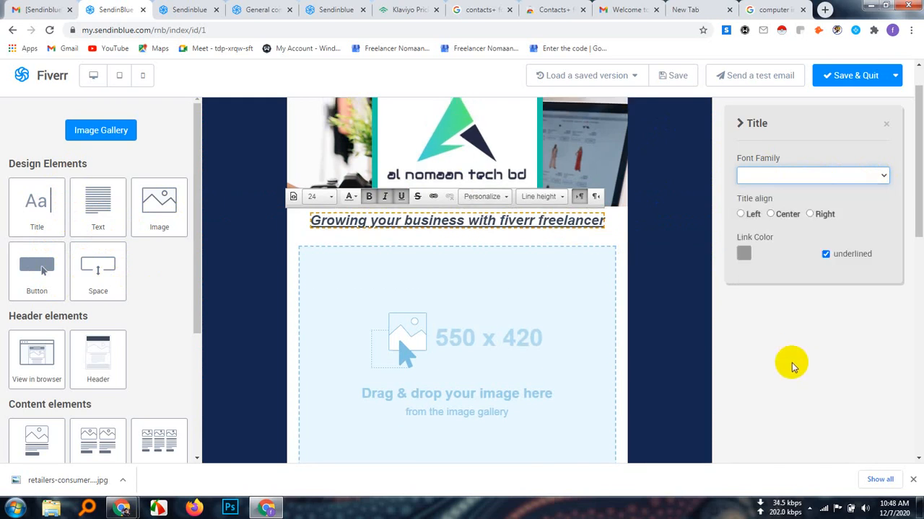
pyautogui.click(883, 177)
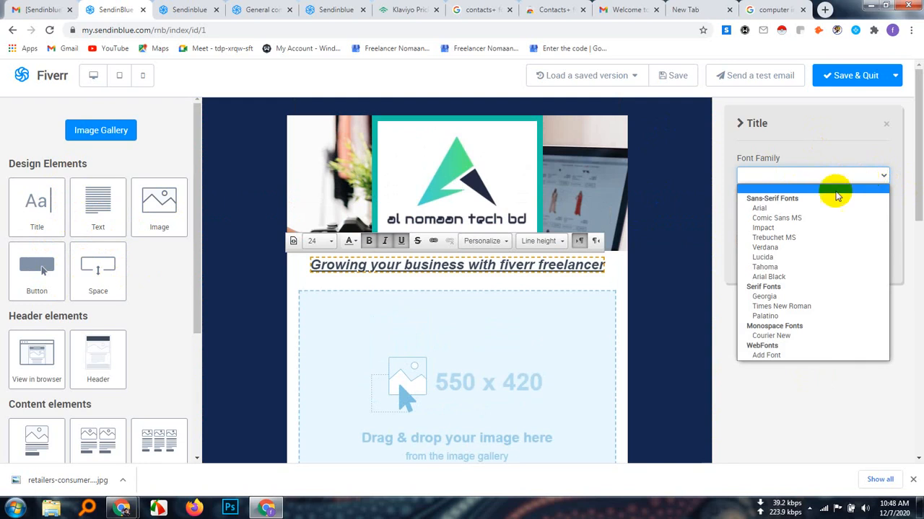
pyautogui.click(770, 210)
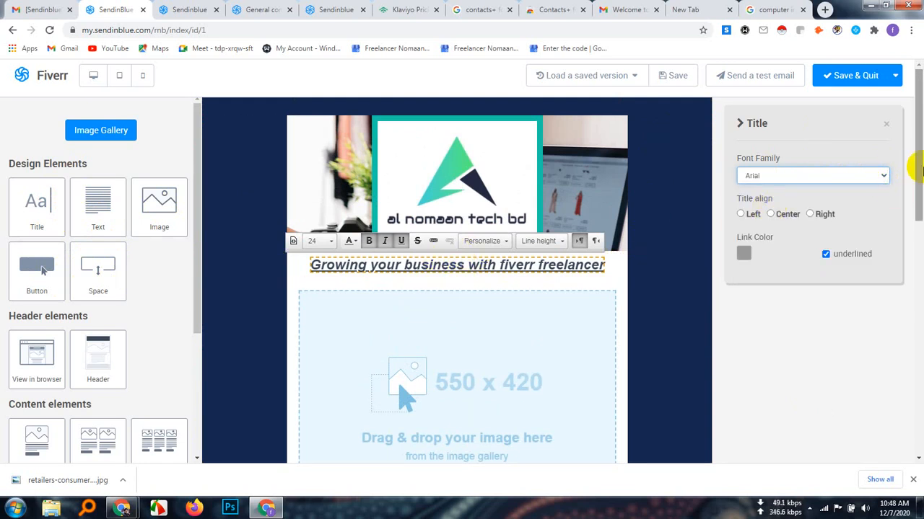
# Try the title in the sans-serif fonts Comic Sans MS, Impact, Lucida, Arial Black and Tahoma
pyautogui.click(876, 176)
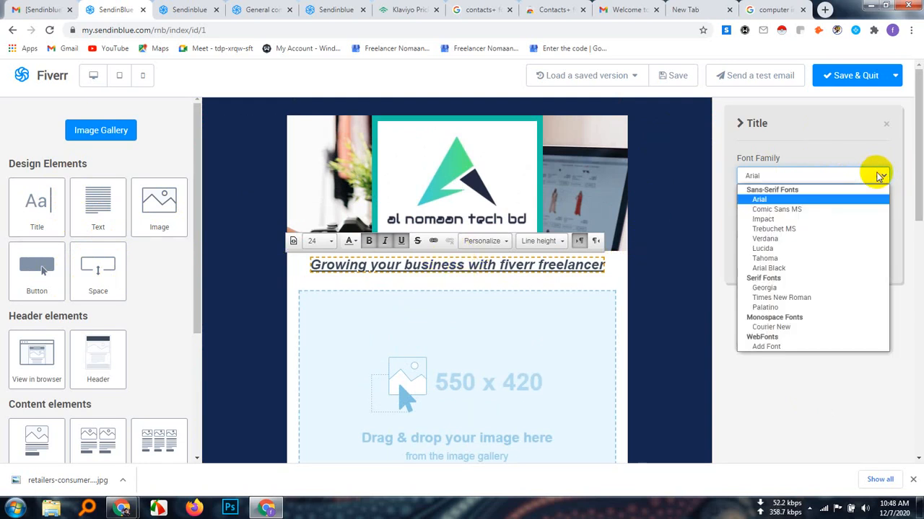
pyautogui.click(792, 210)
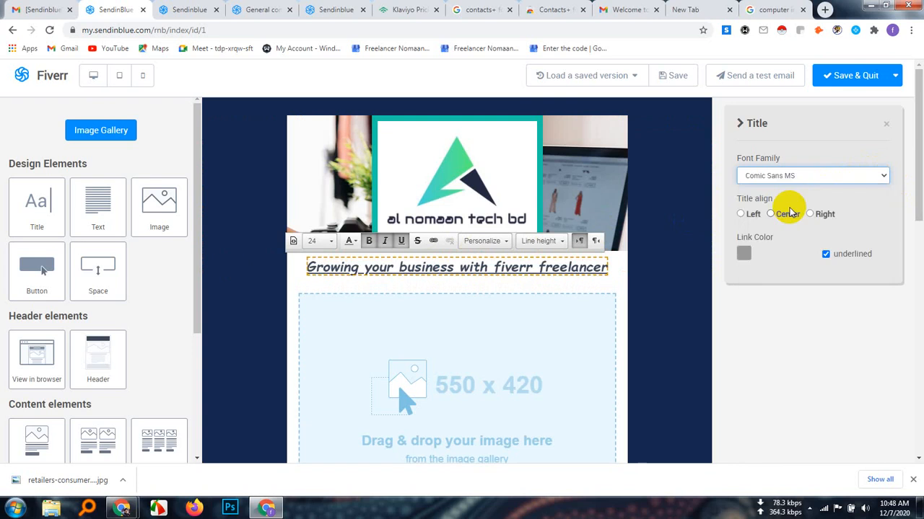
pyautogui.click(881, 176)
pyautogui.click(772, 219)
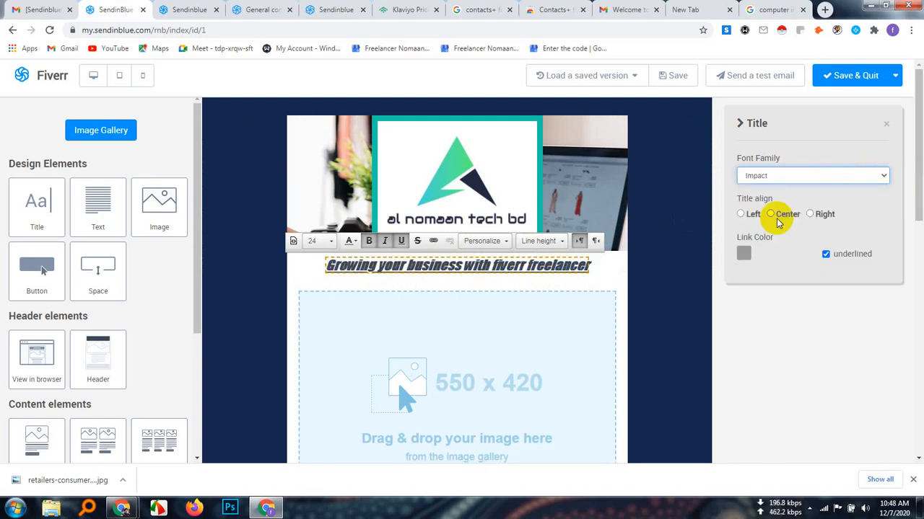
pyautogui.click(883, 177)
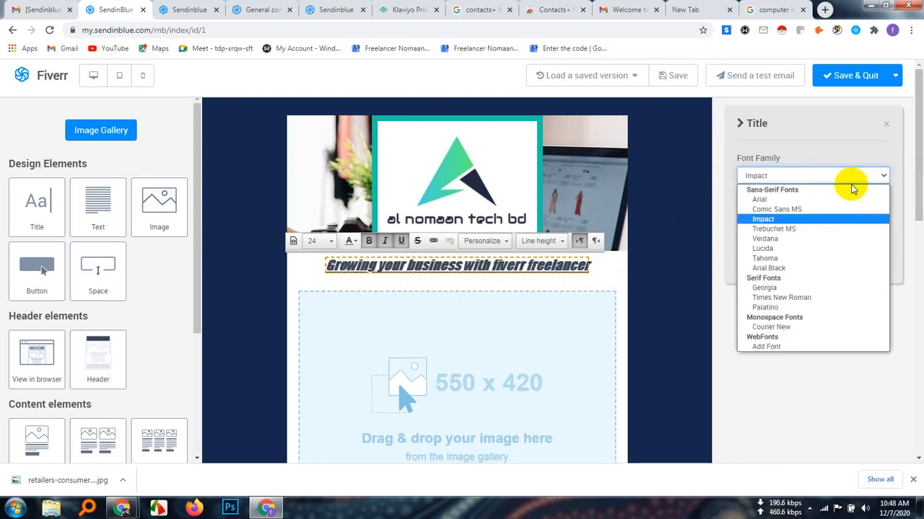
pyautogui.click(764, 249)
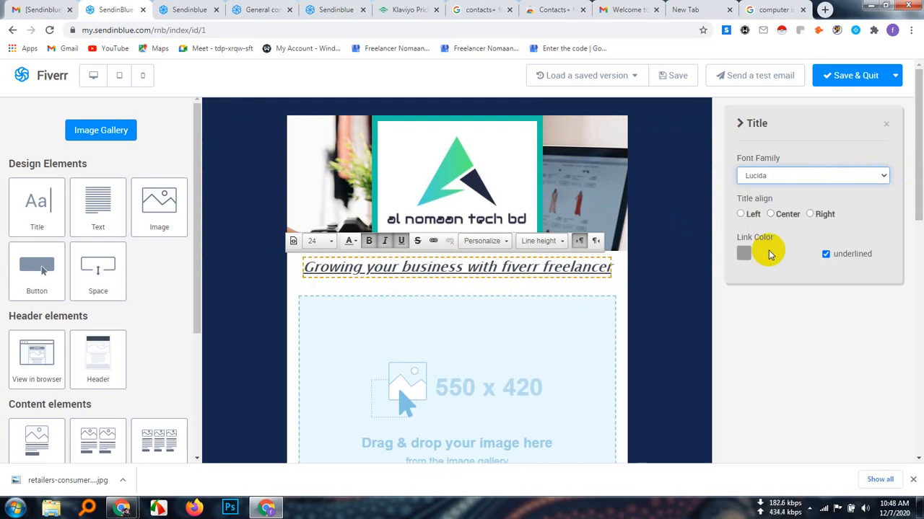
pyautogui.click(883, 176)
pyautogui.click(769, 267)
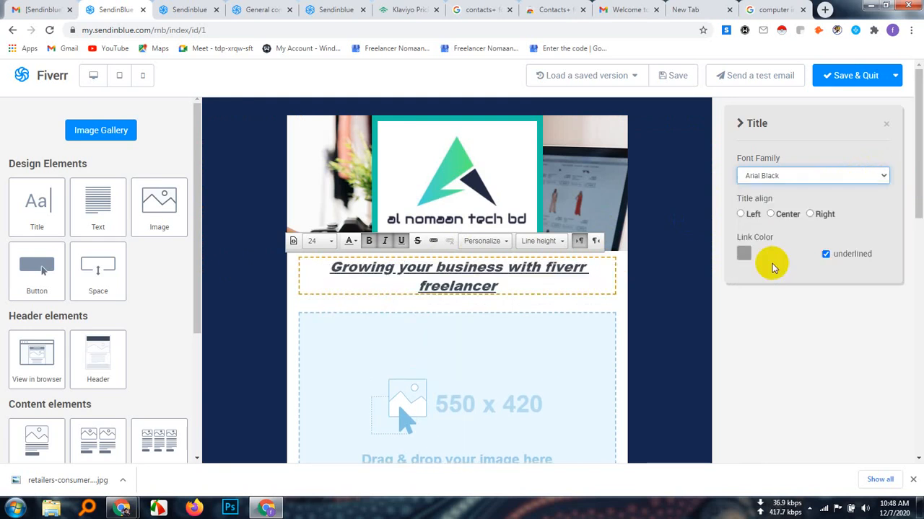
pyautogui.click(882, 175)
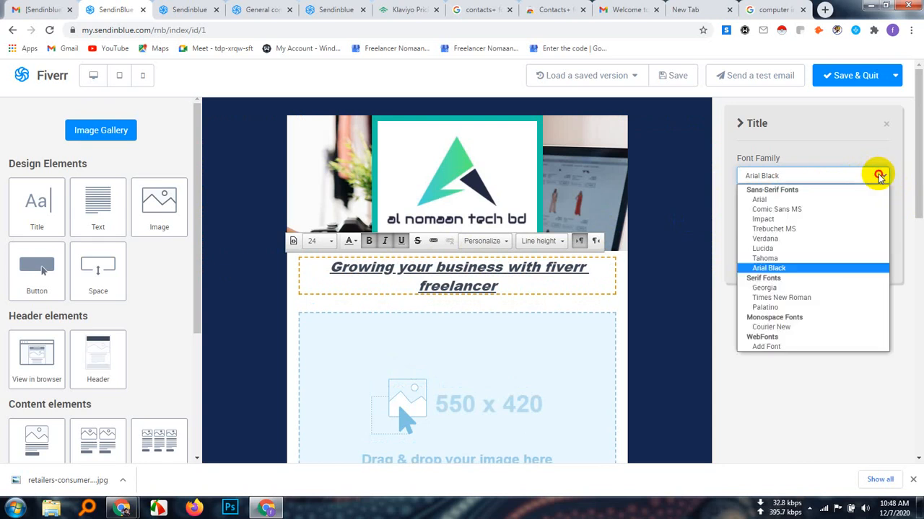
pyautogui.click(775, 257)
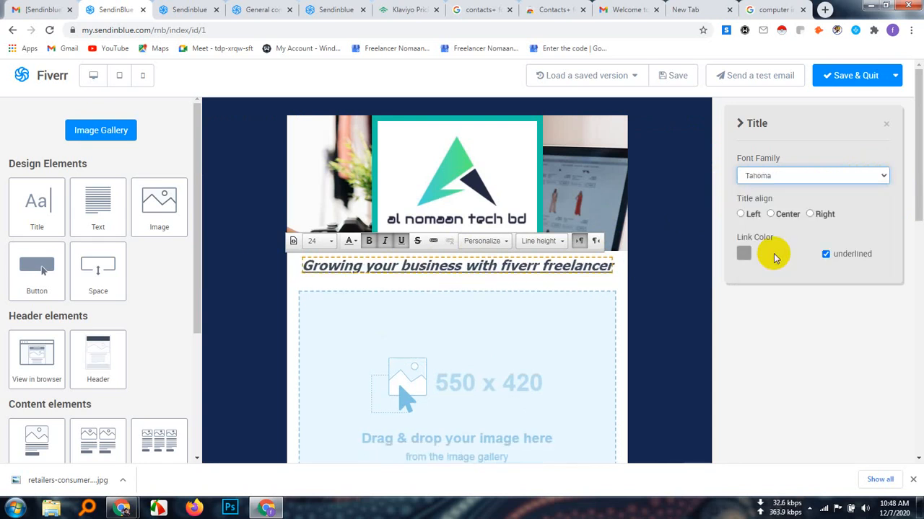
# Try the title in the serif fonts Times New Roman and Georgia, and return its font family to Arial
pyautogui.click(883, 177)
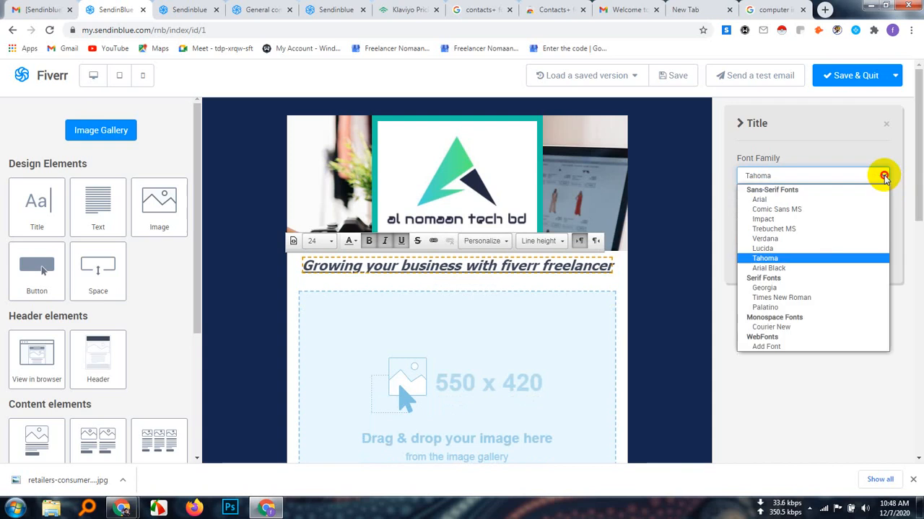
pyautogui.click(791, 298)
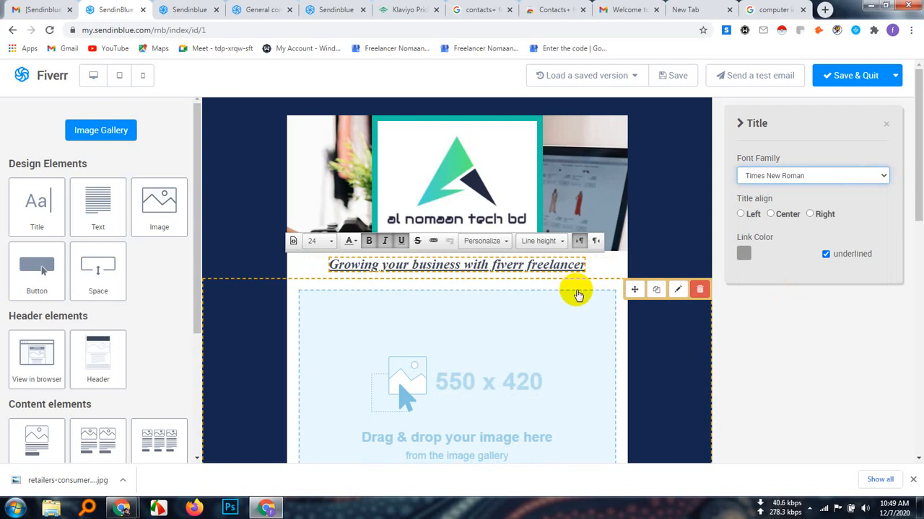
pyautogui.click(887, 178)
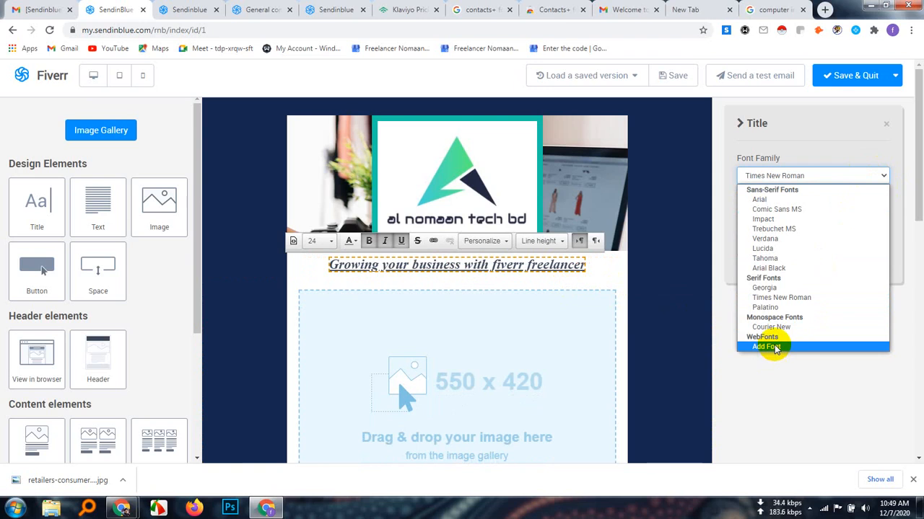
pyautogui.click(764, 288)
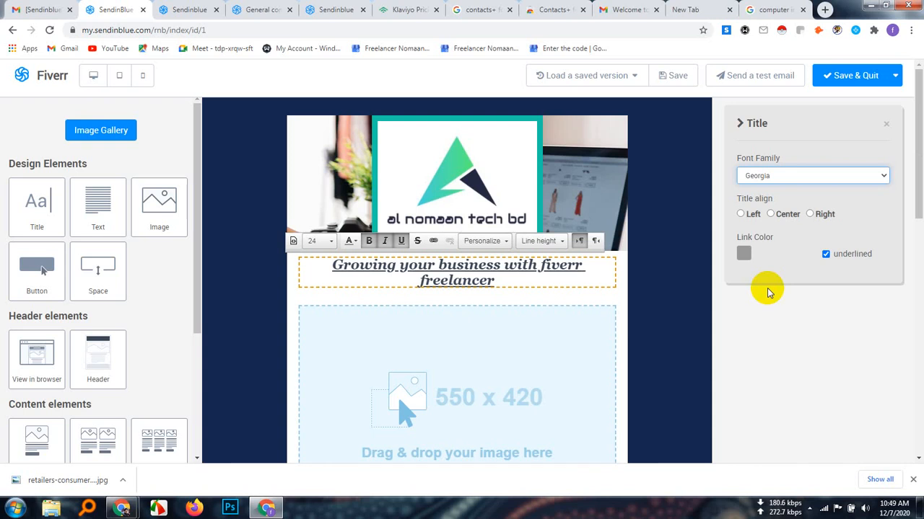
pyautogui.click(882, 178)
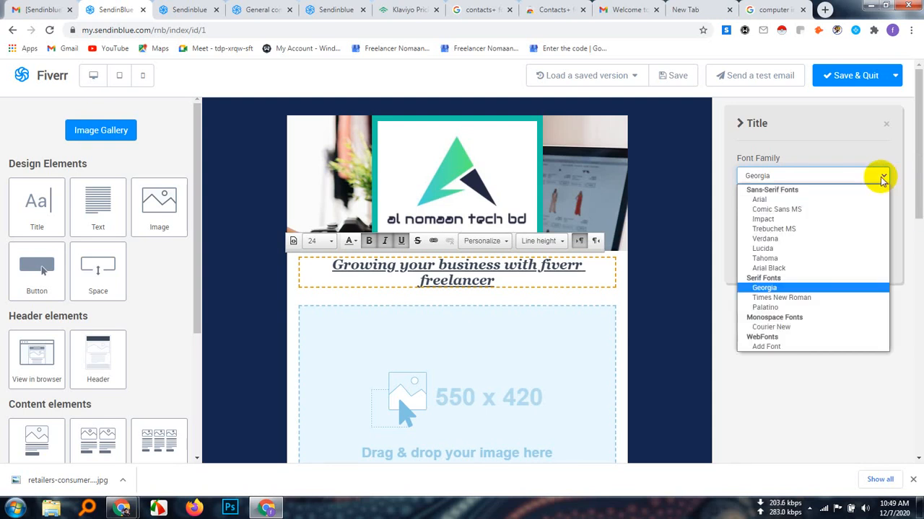
pyautogui.click(765, 200)
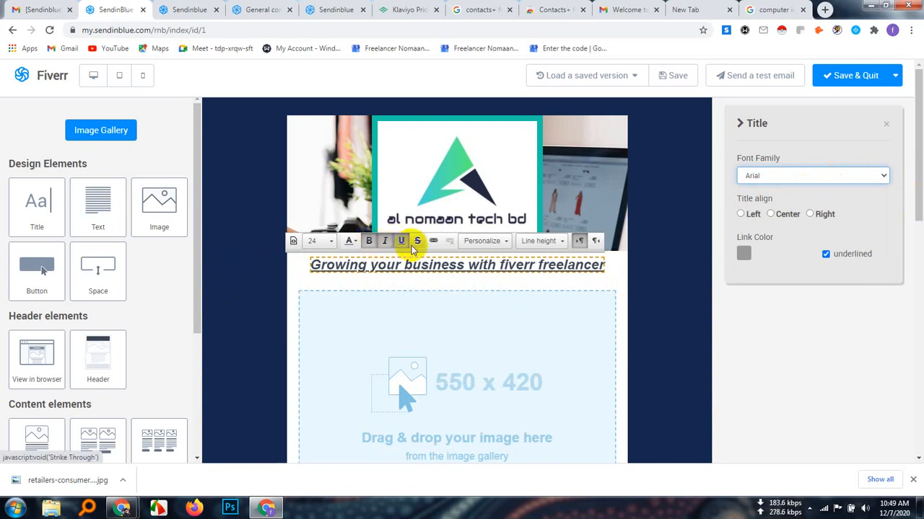
# Remove the italic formatting from the whole title and set its alignment to center after trying left and right
pyautogui.tripleClick(433, 266)
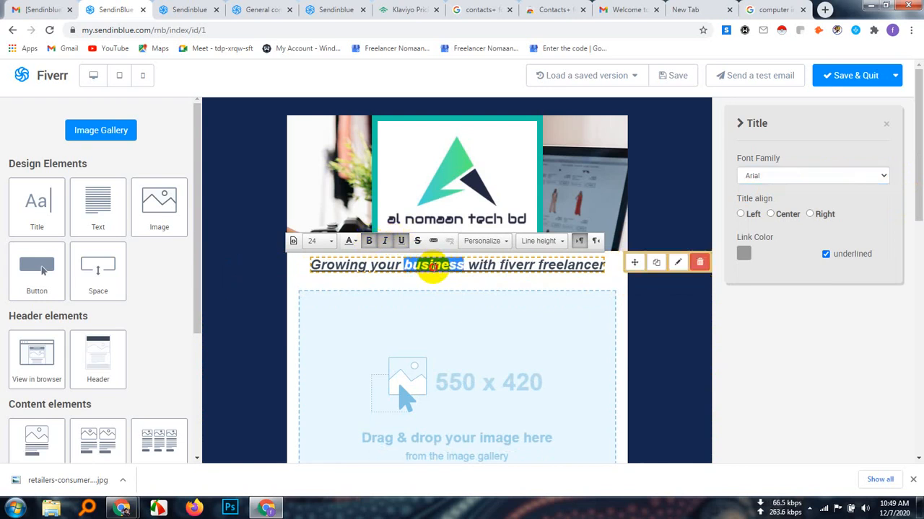
pyautogui.click(384, 245)
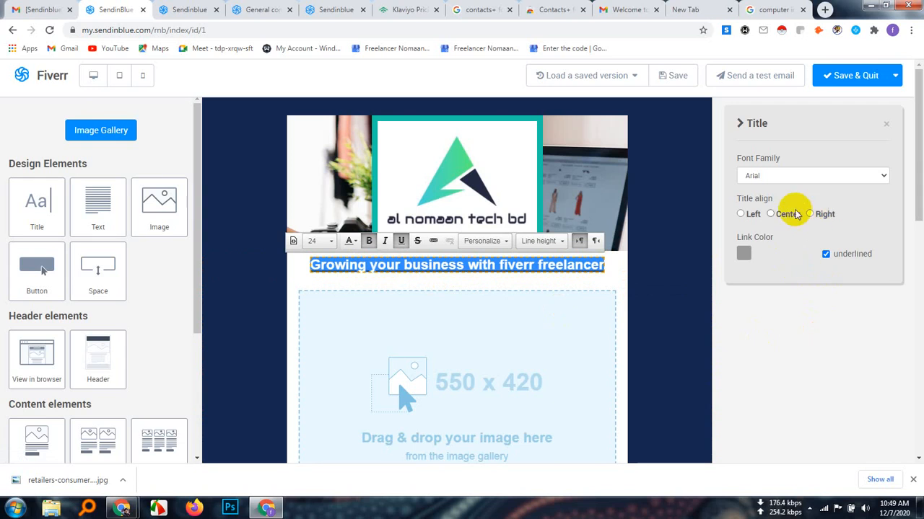
pyautogui.click(740, 215)
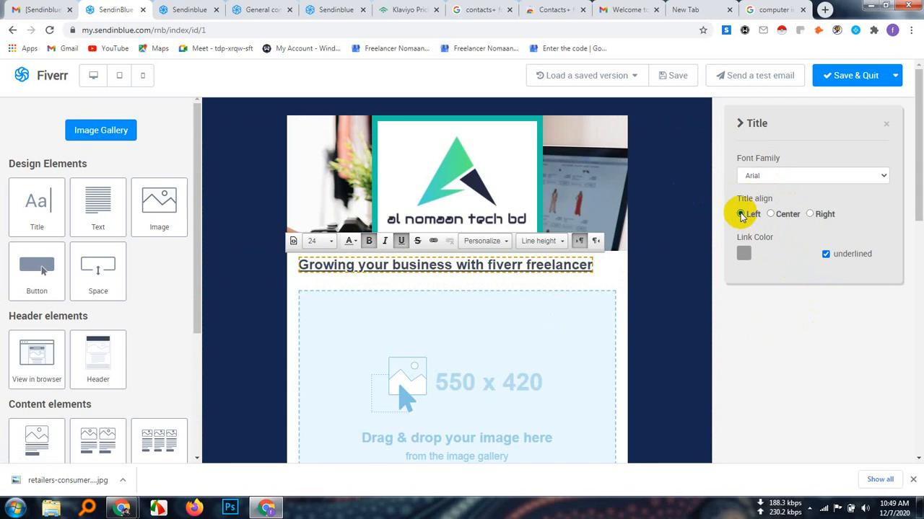
pyautogui.click(773, 215)
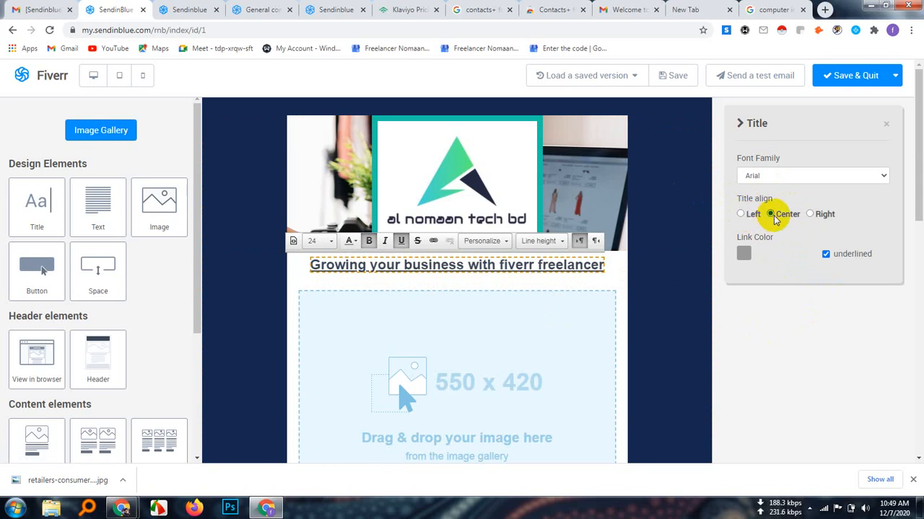
pyautogui.click(810, 215)
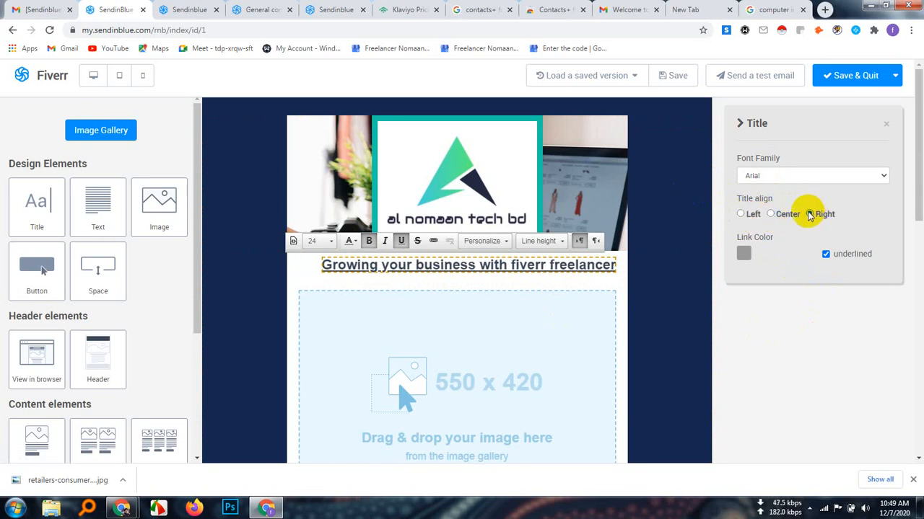
pyautogui.click(770, 215)
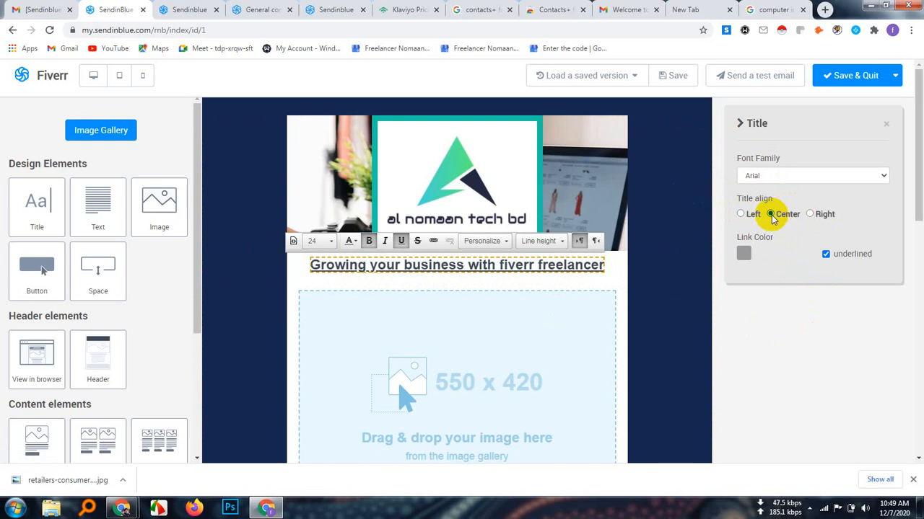
# Set the title's link color to the bright cyan-blue #17d2eb, keeping links underlined
pyautogui.click(744, 254)
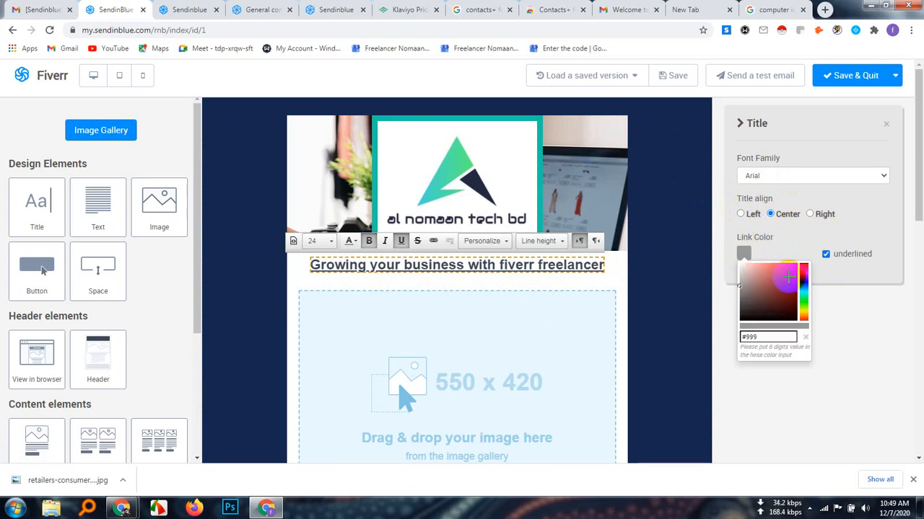
pyautogui.click(790, 277)
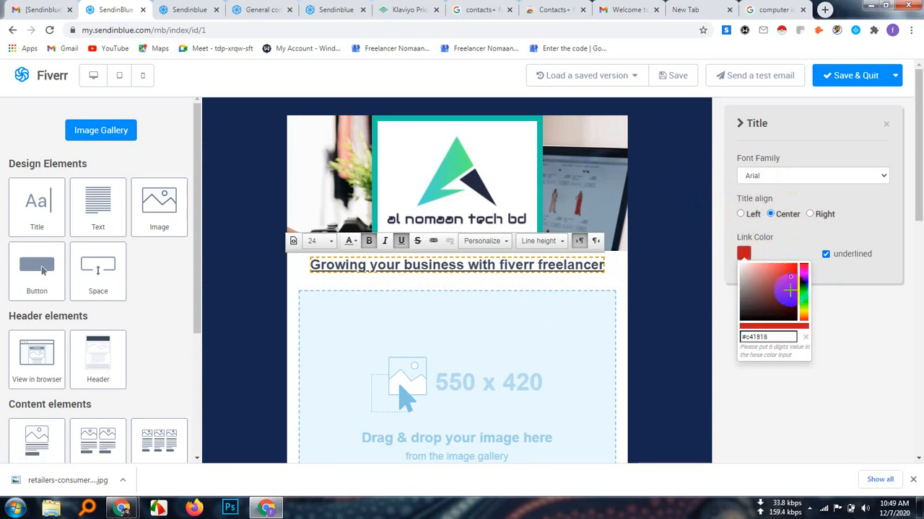
pyautogui.click(793, 296)
pyautogui.click(792, 278)
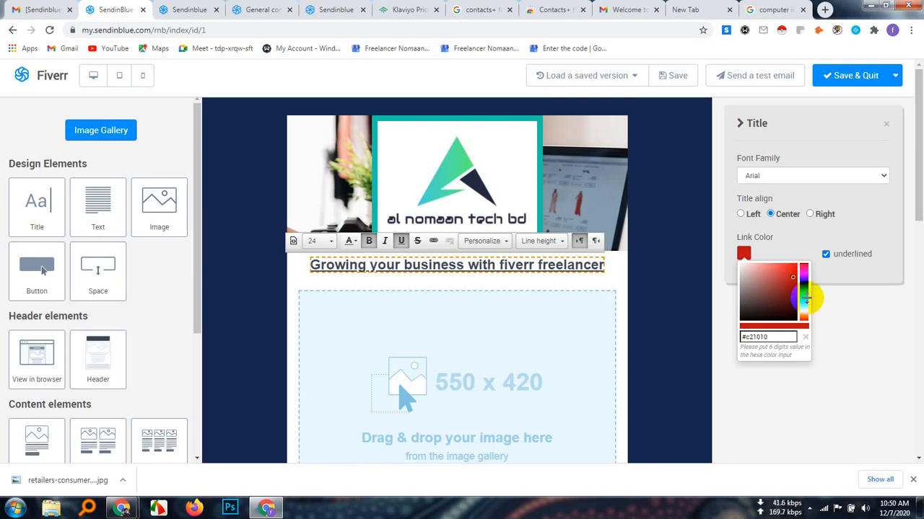
pyautogui.click(804, 291)
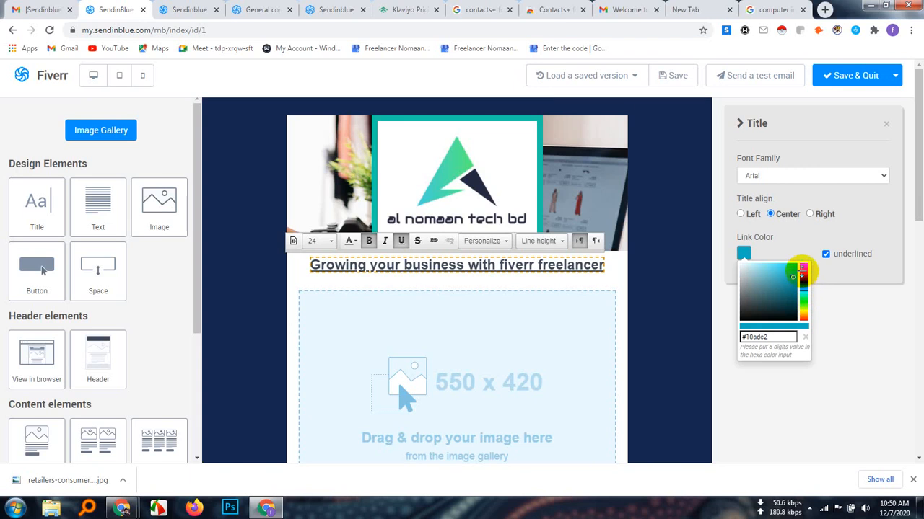
pyautogui.click(793, 268)
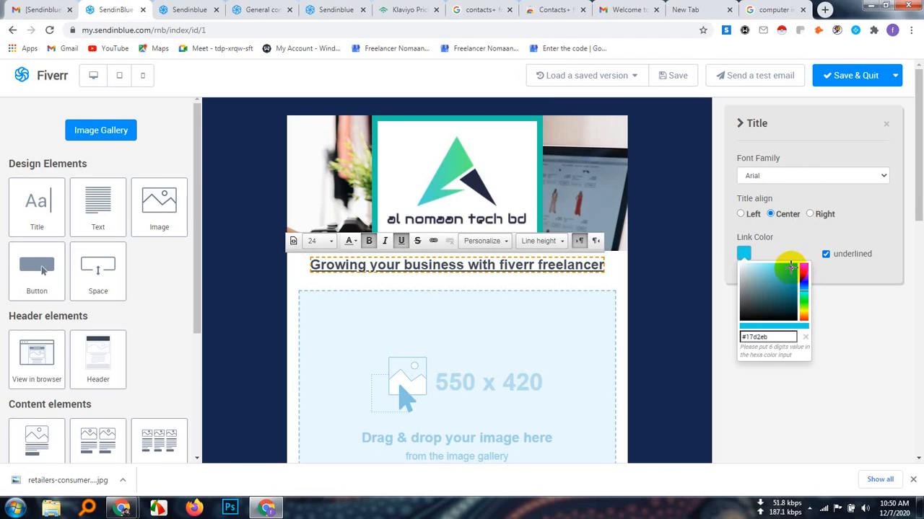
pyautogui.click(868, 328)
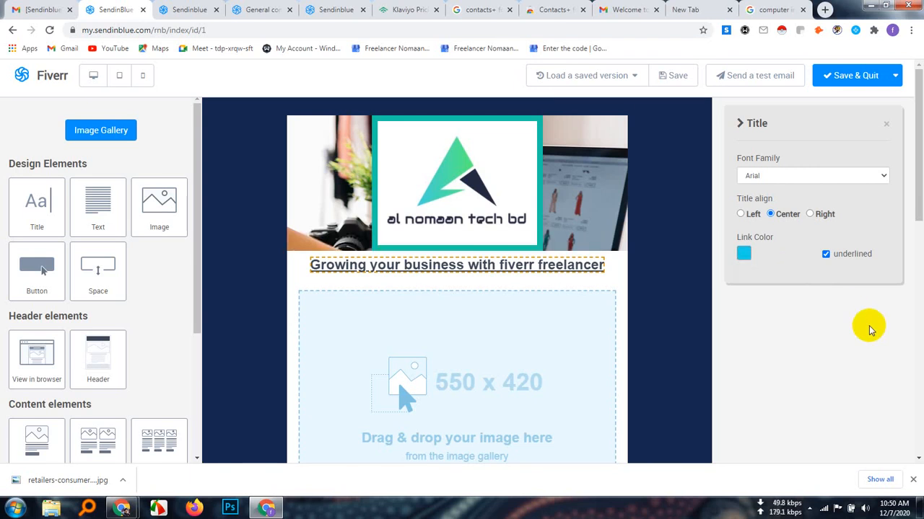
# Set the text color of the whole title to cyan
pyautogui.click(498, 264)
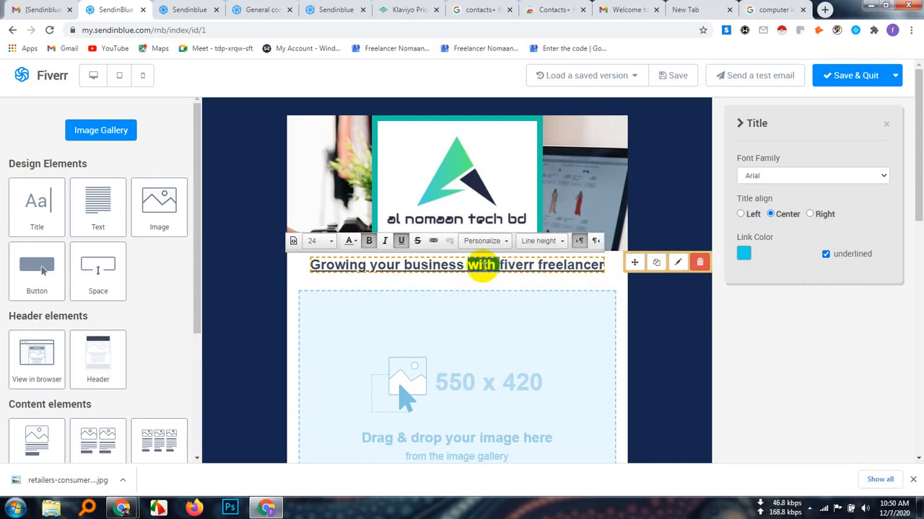
pyautogui.tripleClick(481, 265)
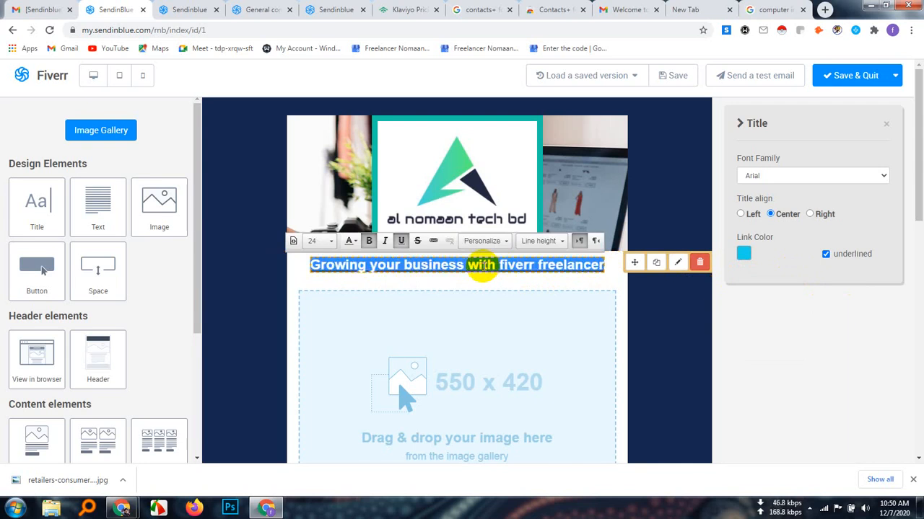
pyautogui.click(357, 243)
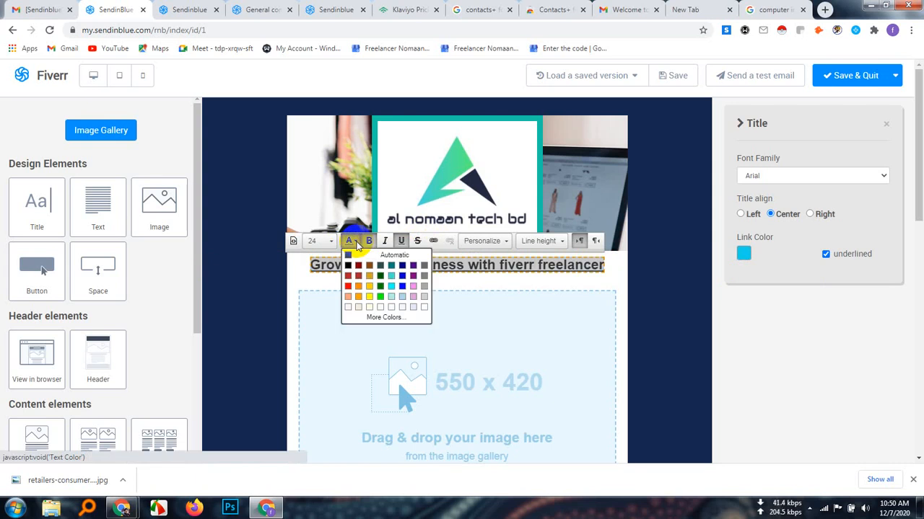
pyautogui.click(392, 284)
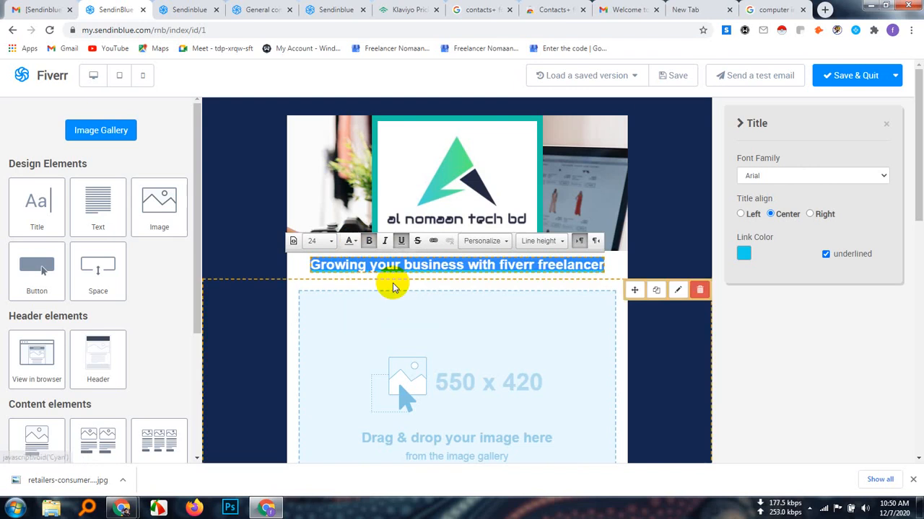
pyautogui.click(614, 265)
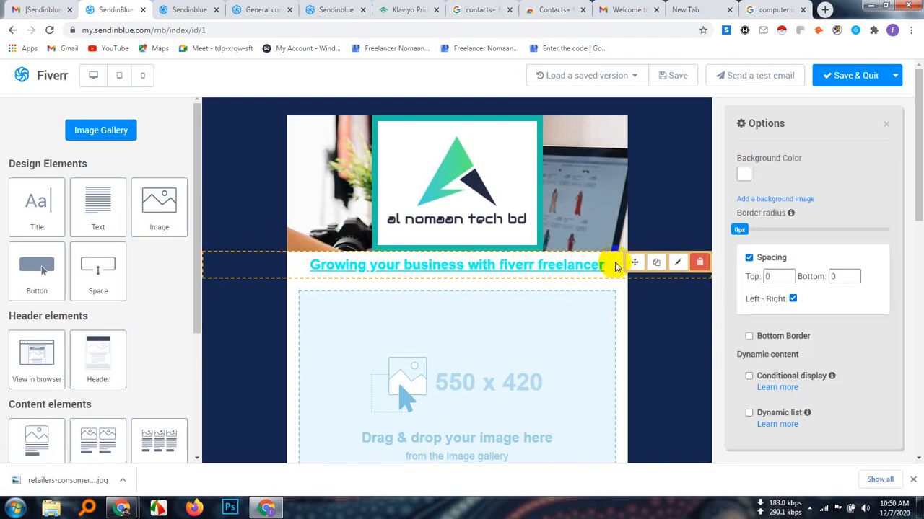
# Change the text color of the whole title to navy
pyautogui.tripleClick(445, 266)
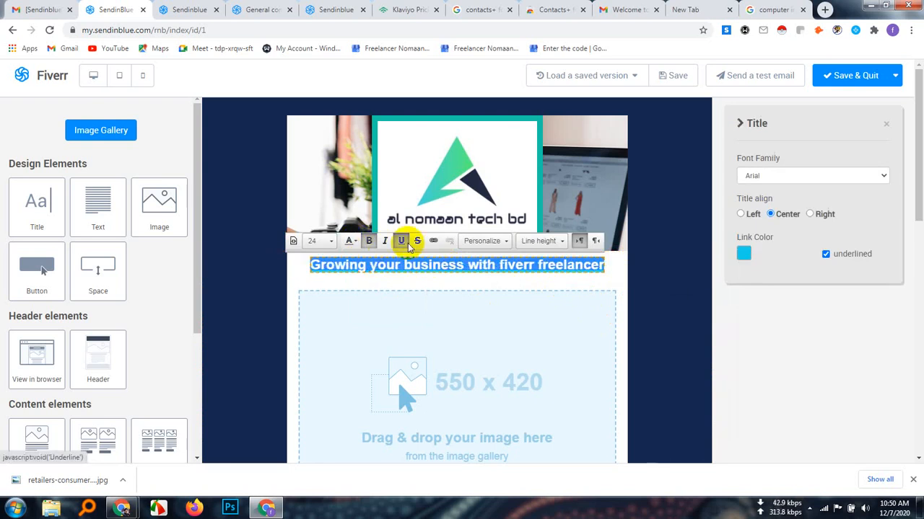
pyautogui.click(356, 241)
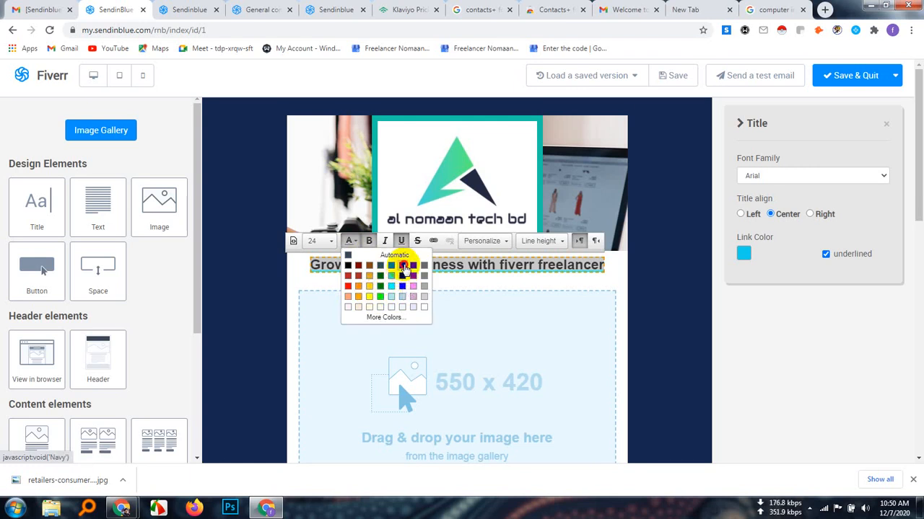
pyautogui.click(402, 265)
pyautogui.click(583, 265)
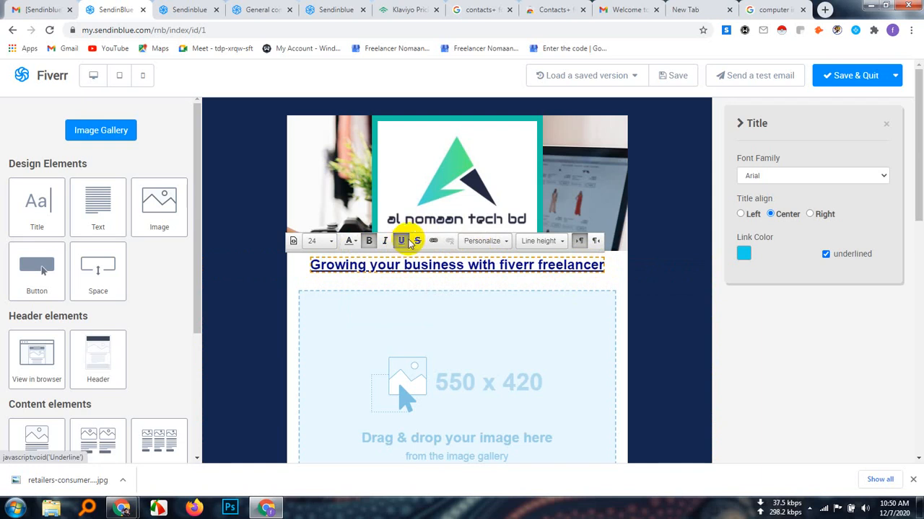
# Set the line height of the whole title "Growing your business with fiverr freelancer" to Normal
pyautogui.click(500, 242)
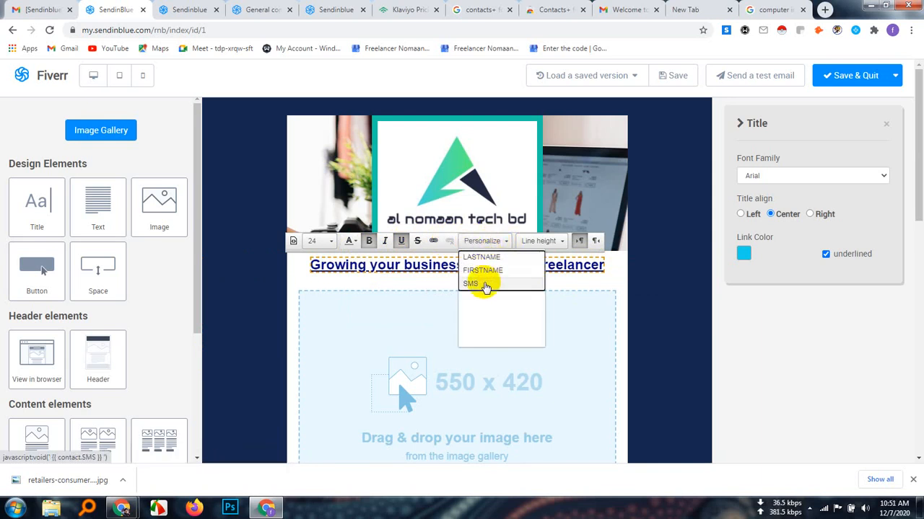
pyautogui.click(423, 262)
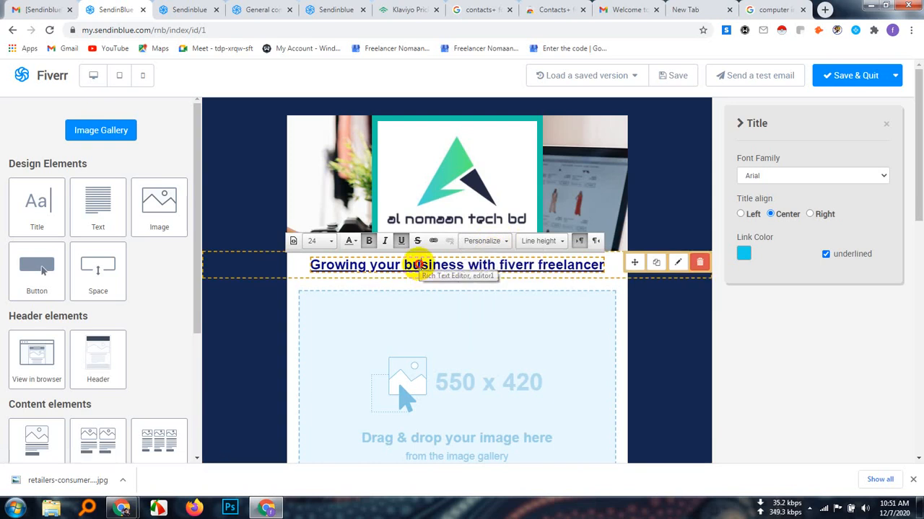
pyautogui.doubleClick(424, 264)
pyautogui.tripleClick(422, 267)
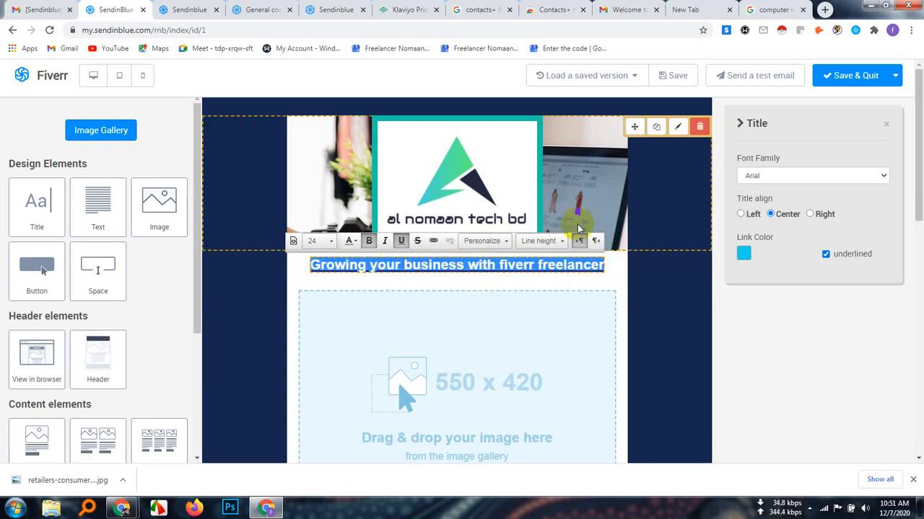
pyautogui.click(563, 242)
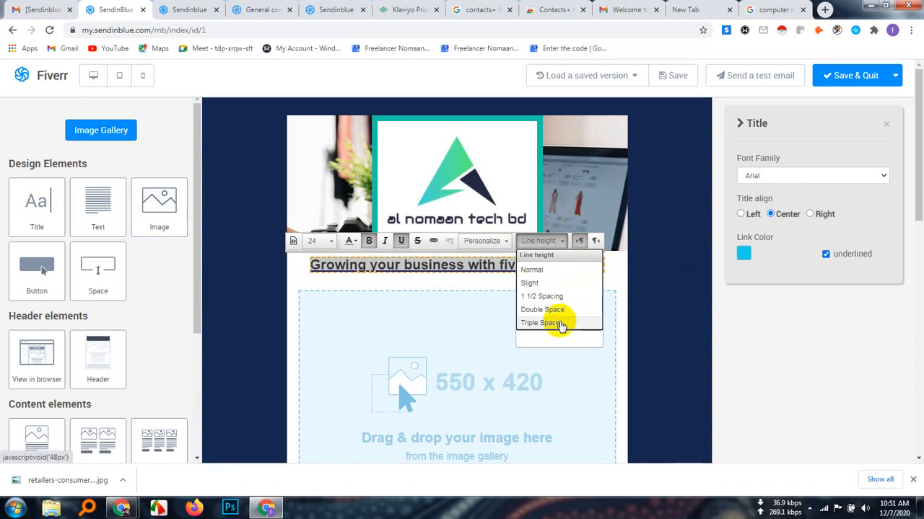
pyautogui.scroll(-2, 557, 281)
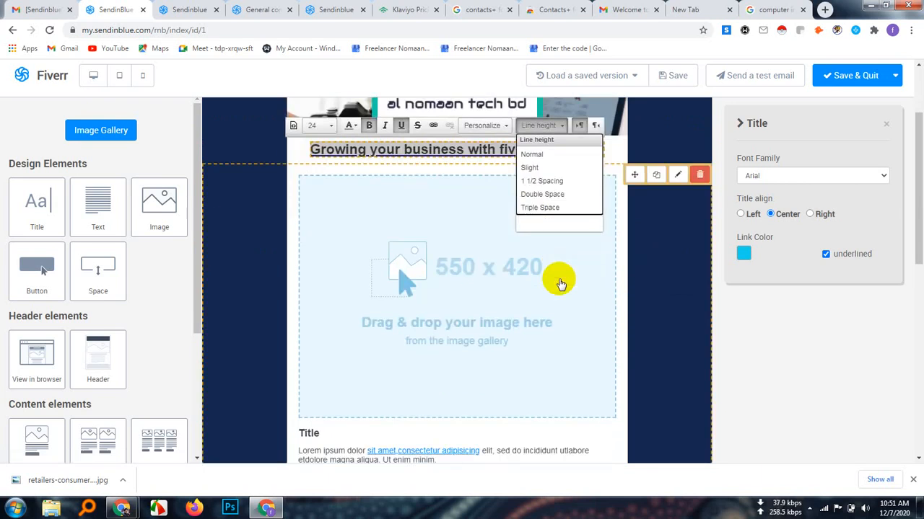
pyautogui.scroll(2, 556, 278)
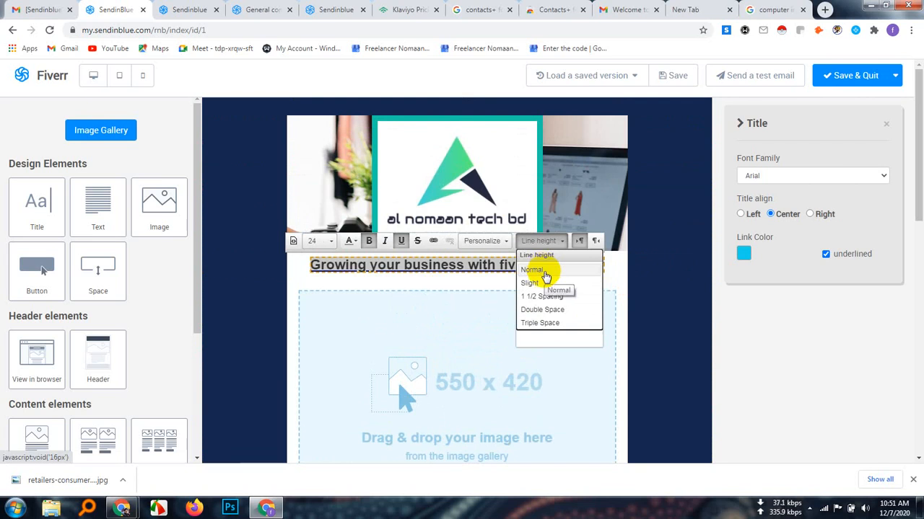
pyautogui.click(545, 276)
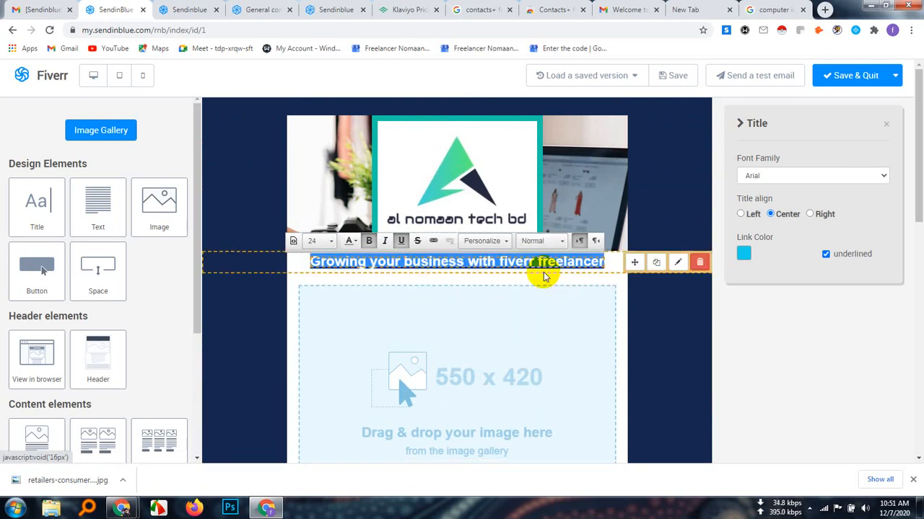
# Try the Slight, 1 1/2 Spacing, Double Space and Triple Space line heights on the title, and return it to Normal
pyautogui.click(565, 241)
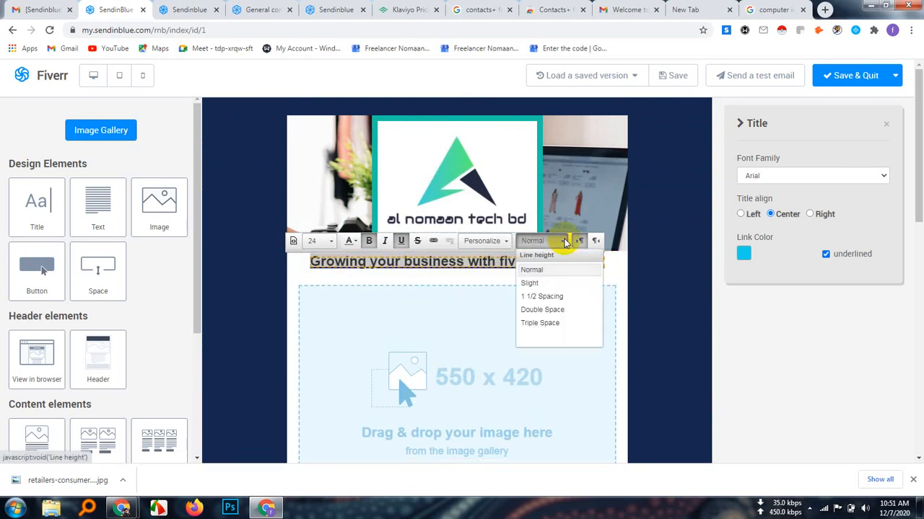
pyautogui.click(537, 285)
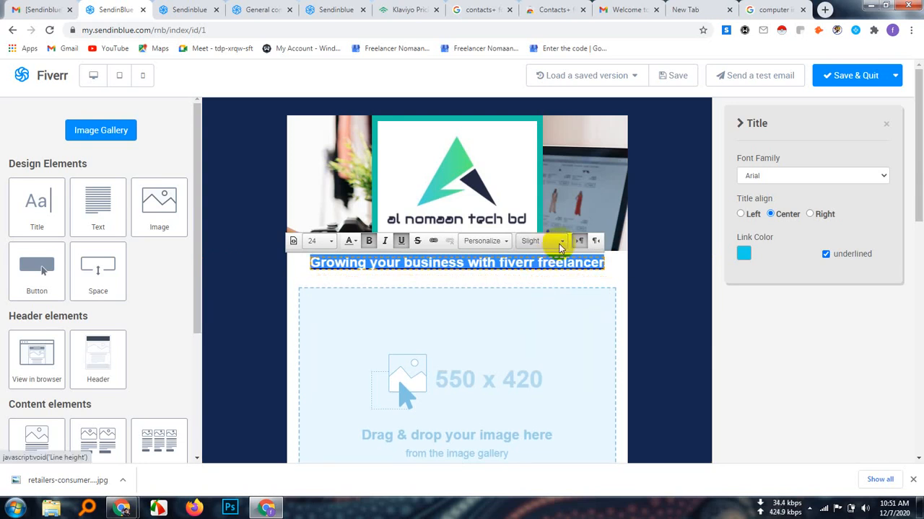
pyautogui.click(561, 242)
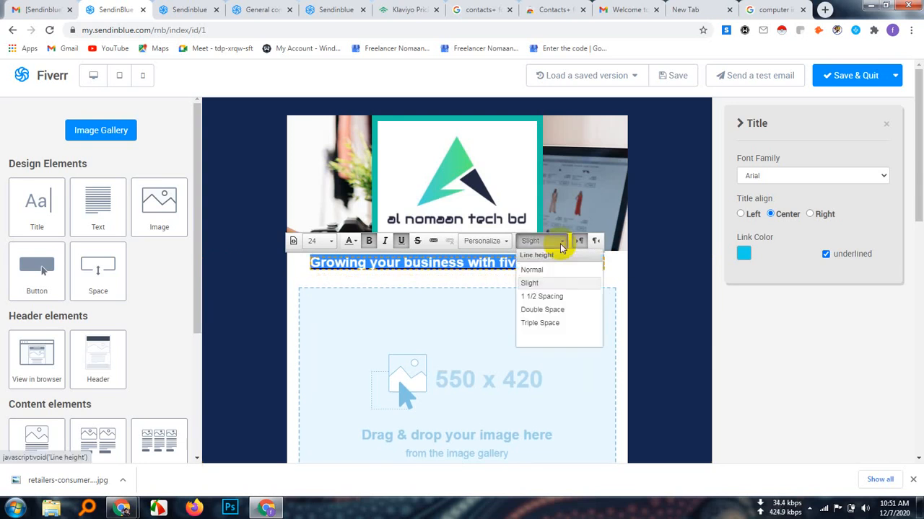
pyautogui.click(552, 302)
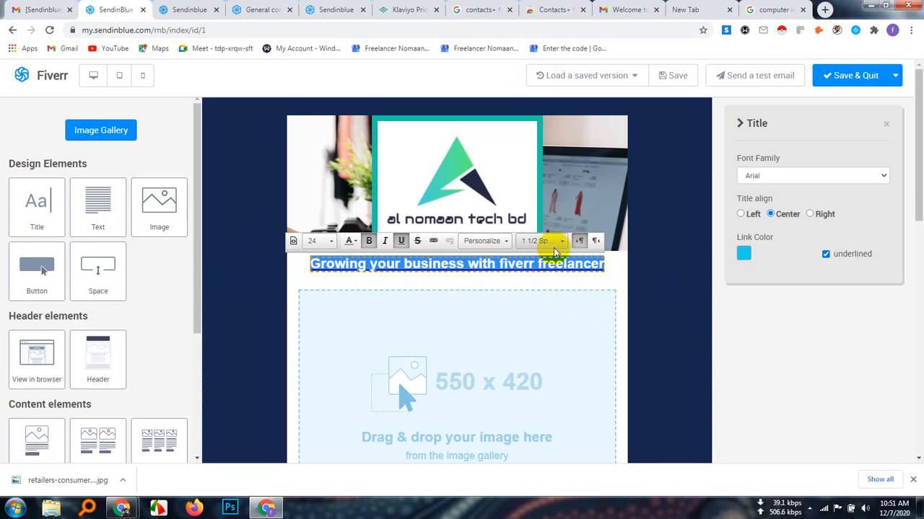
pyautogui.click(562, 242)
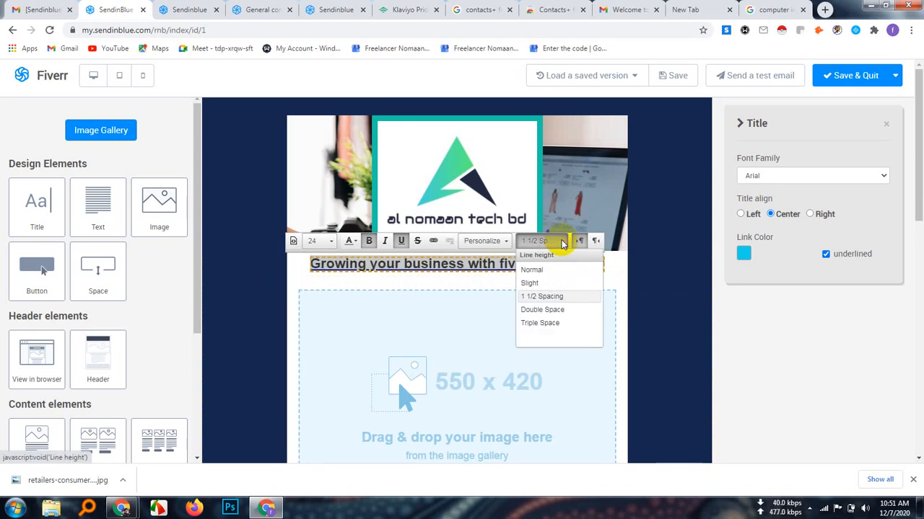
pyautogui.click(551, 313)
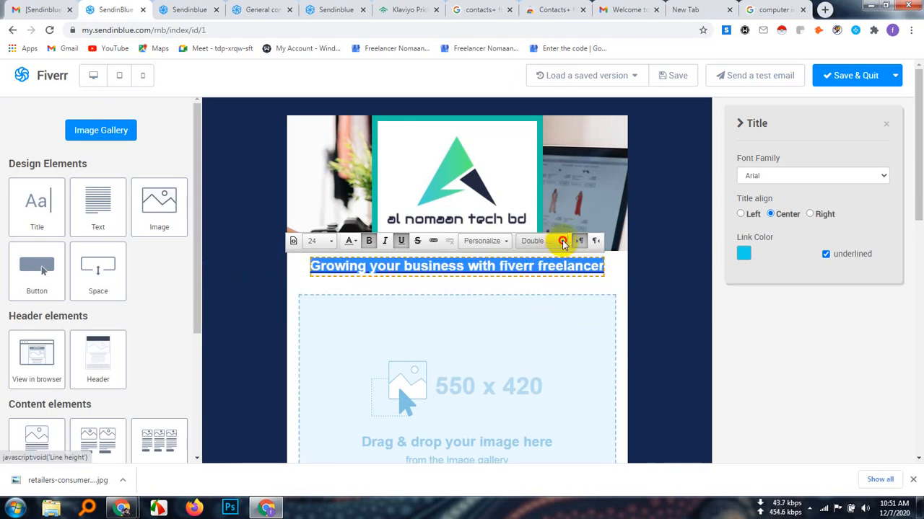
pyautogui.click(562, 242)
pyautogui.click(539, 329)
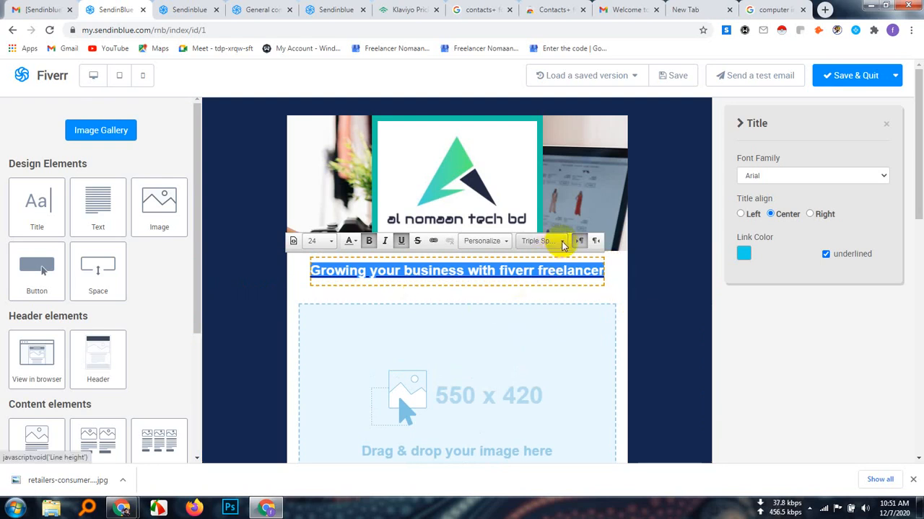
pyautogui.click(562, 243)
pyautogui.click(540, 269)
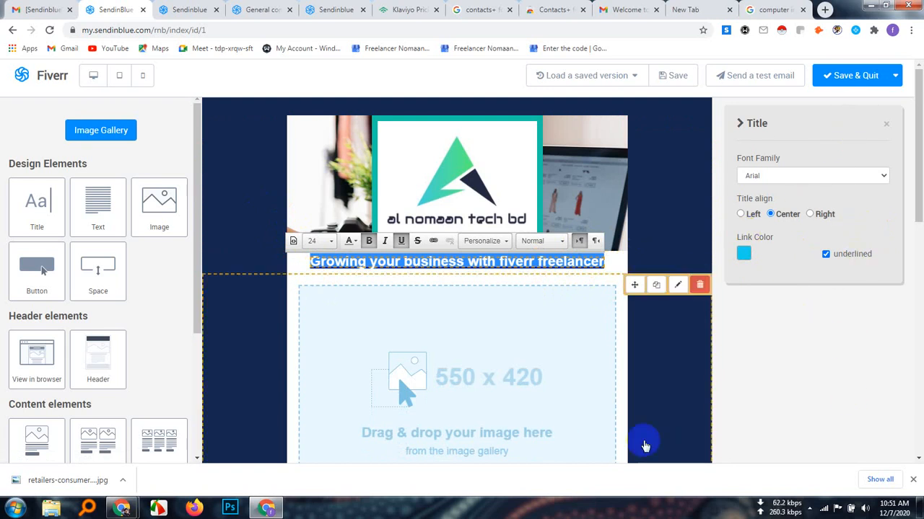
# Try font size 26 on the whole title and set it back to 24
pyautogui.scroll(-3, 108, 355)
pyautogui.scroll(3, 112, 347)
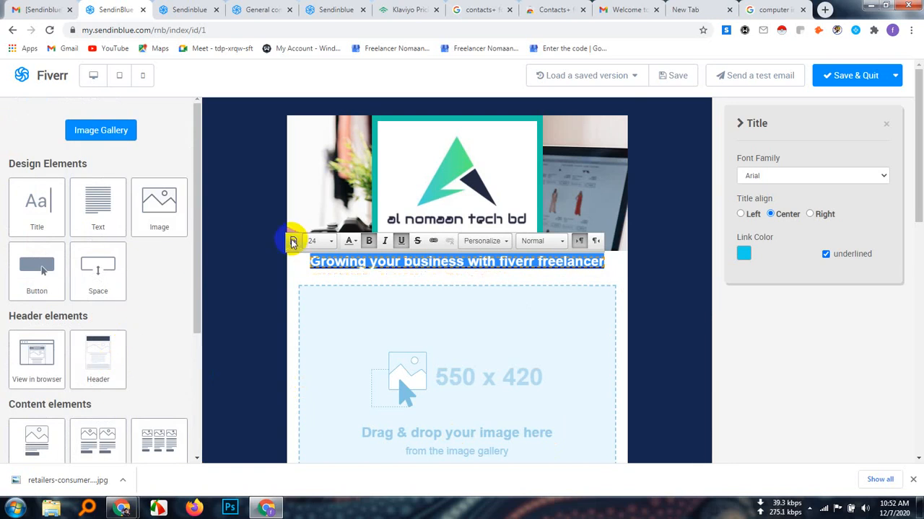
pyautogui.click(329, 243)
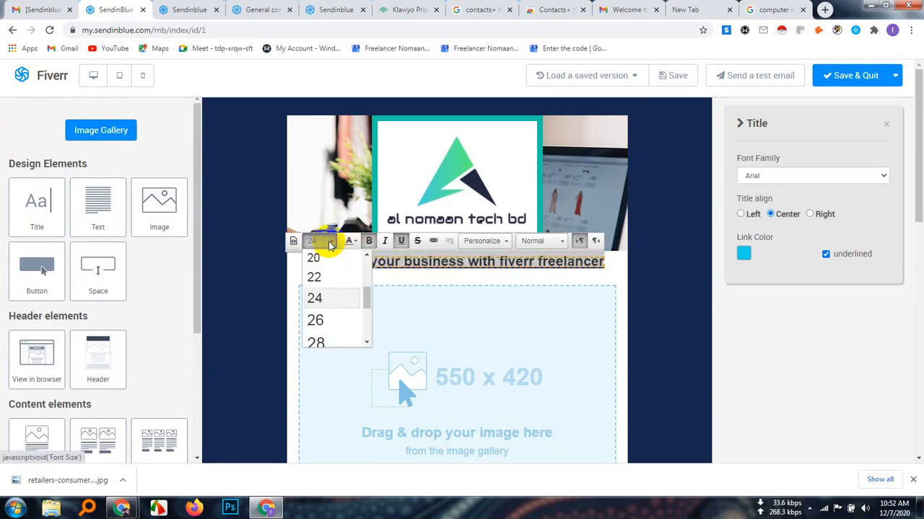
pyautogui.click(315, 320)
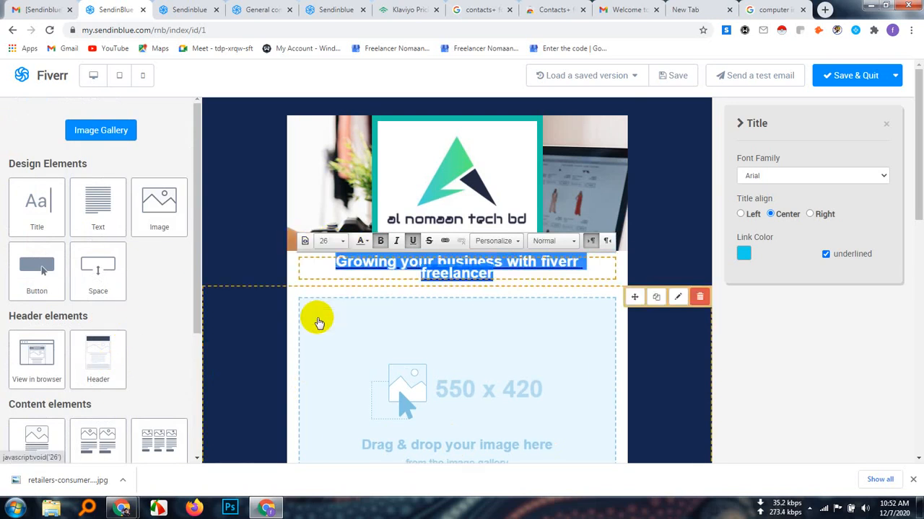
pyautogui.click(342, 242)
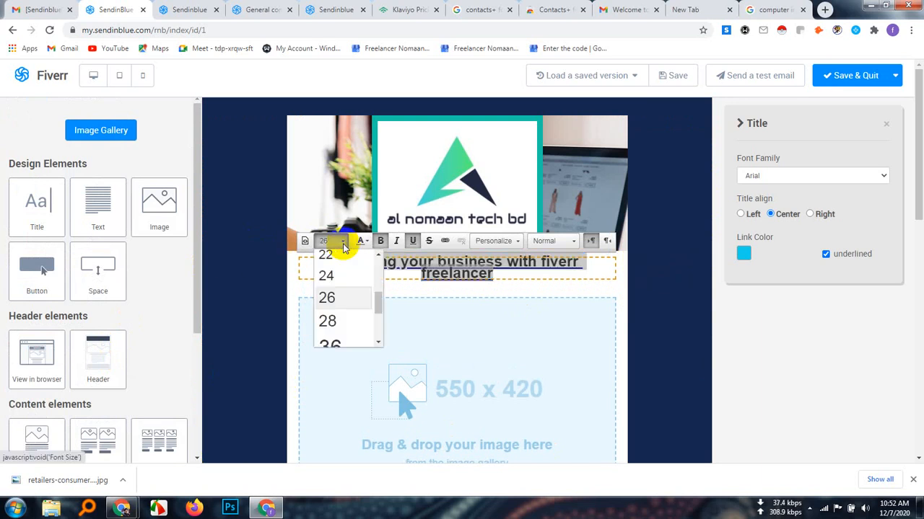
pyautogui.click(334, 287)
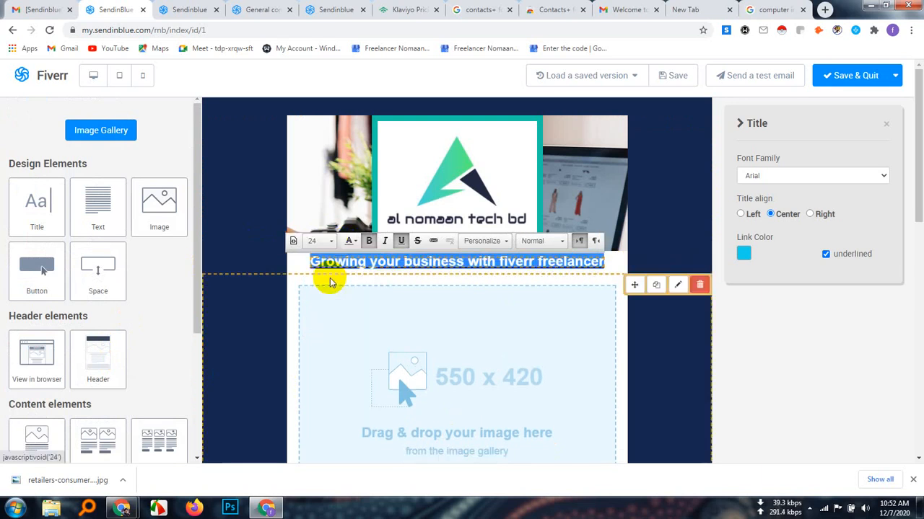
# Remove the underline from the whole title beneath the header image
pyautogui.click(655, 200)
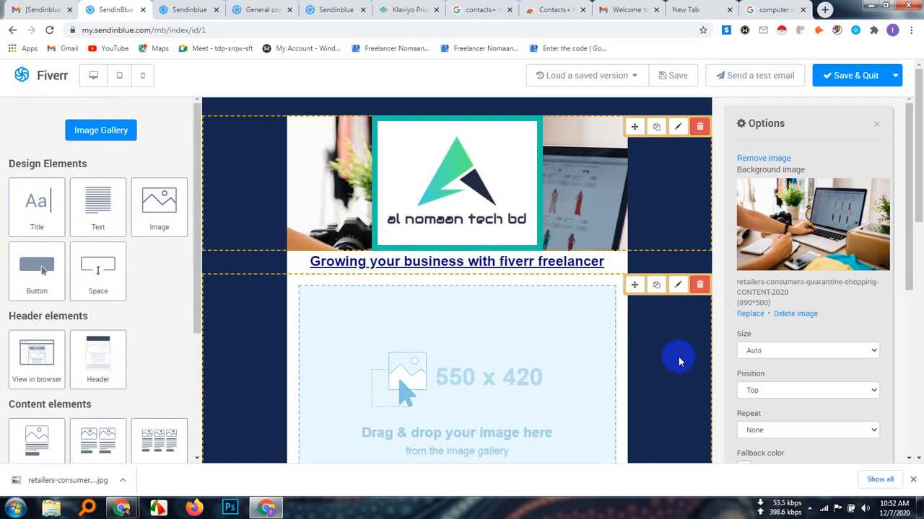
pyautogui.doubleClick(447, 261)
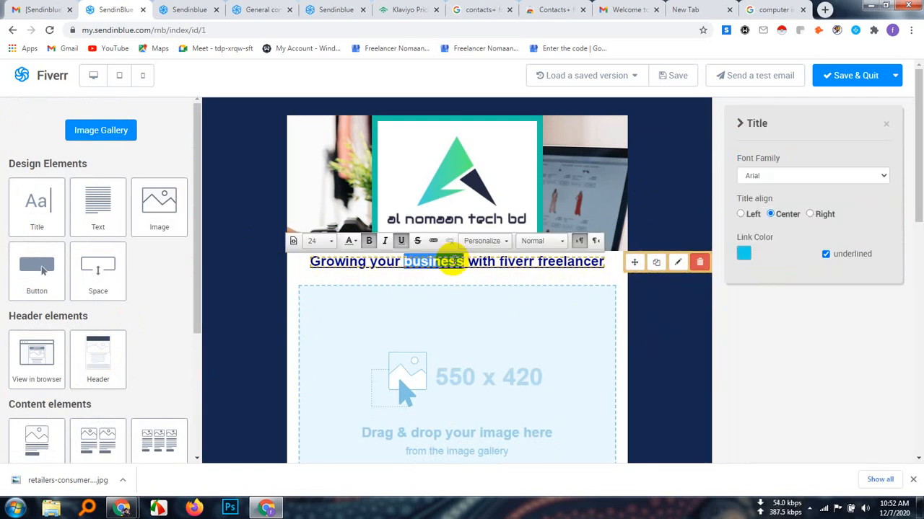
pyautogui.tripleClick(448, 261)
pyautogui.click(399, 243)
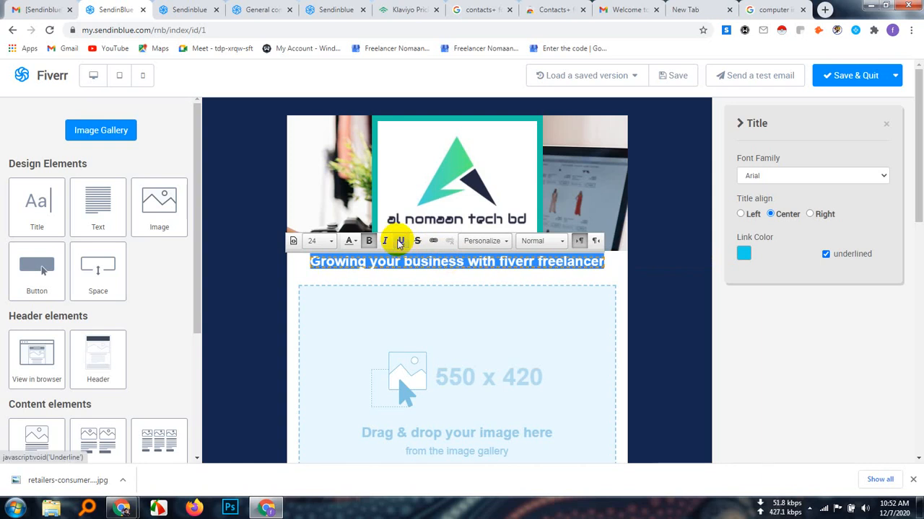
pyautogui.click(583, 261)
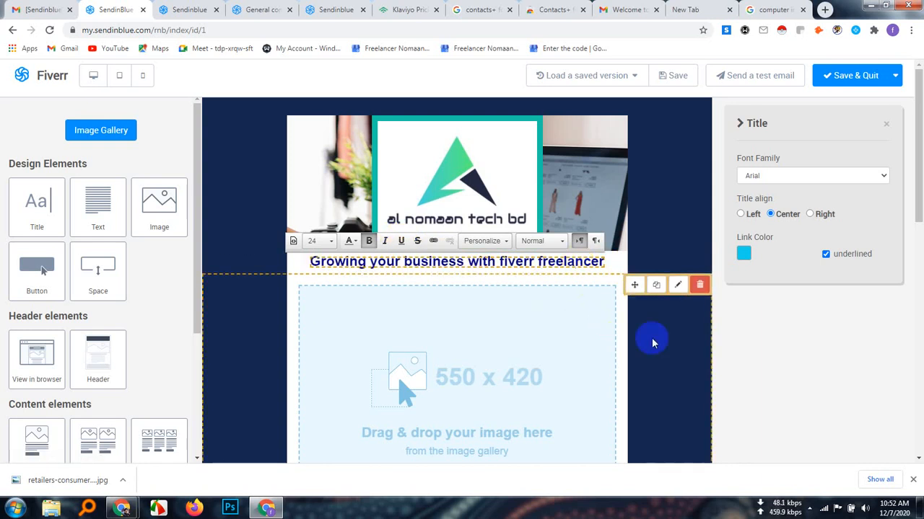
# Examine the options of the content block below the title, including its spacing and its title, image and button elements
pyautogui.click(682, 368)
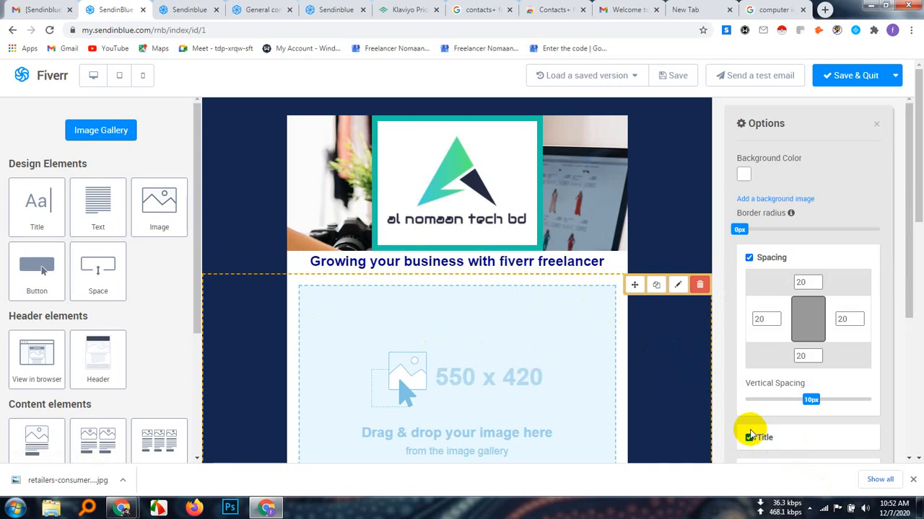
pyautogui.scroll(-3, 750, 429)
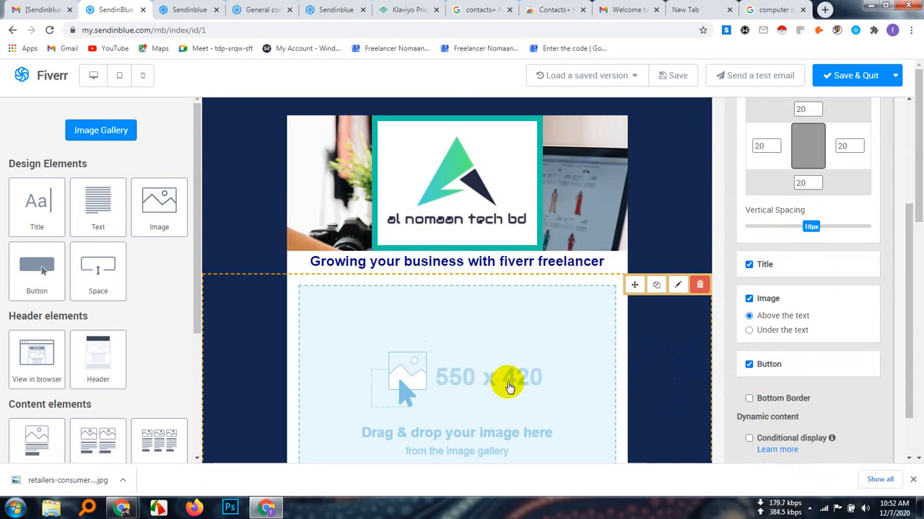
pyautogui.scroll(-2, 503, 383)
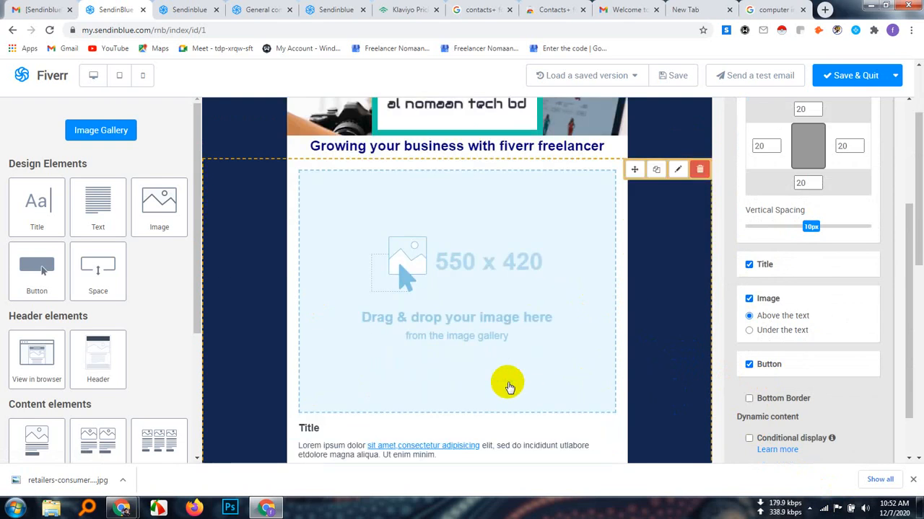
pyautogui.scroll(1, 498, 379)
pyautogui.scroll(-2, 512, 346)
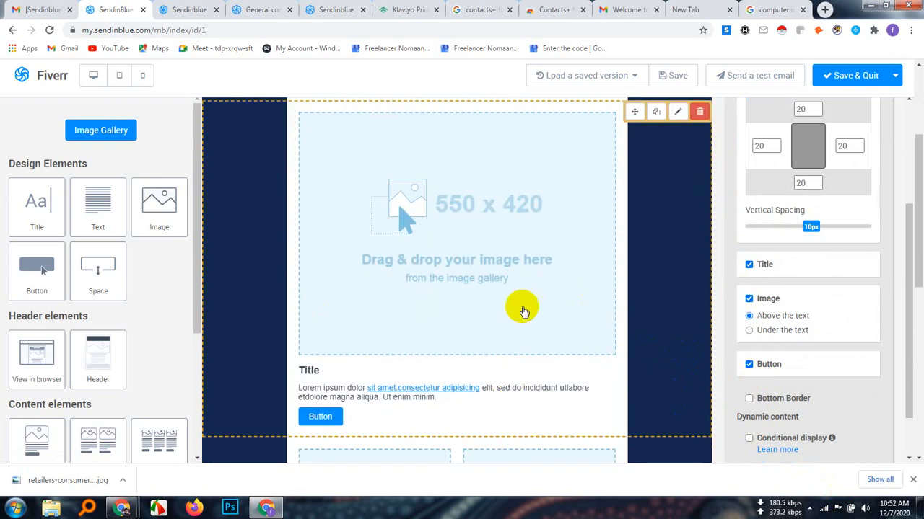
# Select the 550 x 420 image placeholder below the title to open its image settings and the image gallery
pyautogui.click(544, 268)
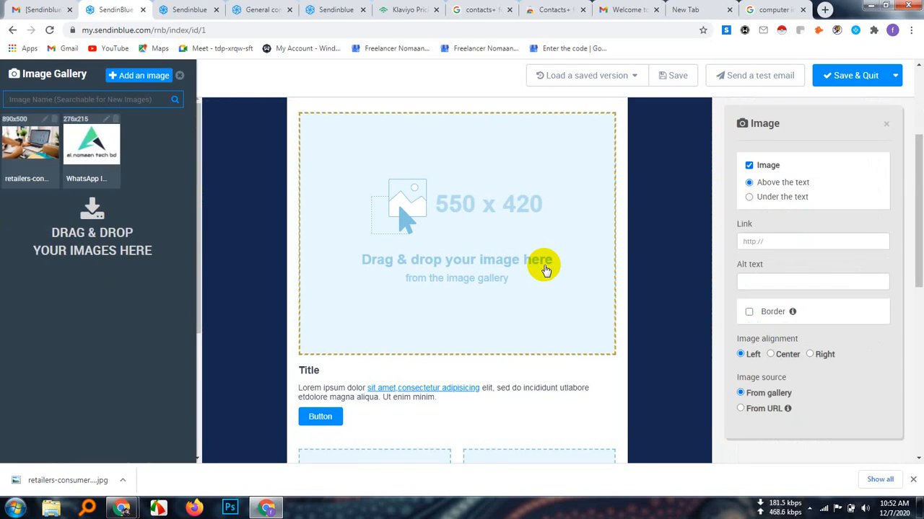
pyautogui.moveTo(511, 282)
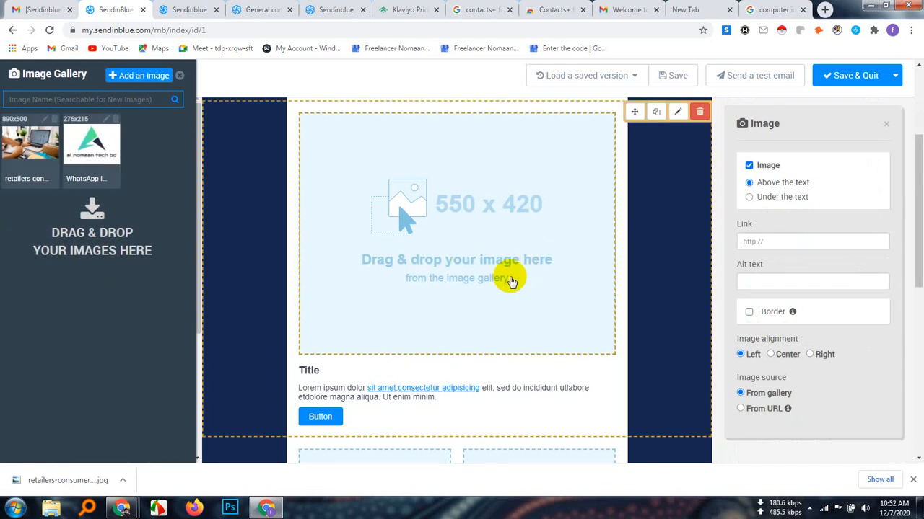
pyautogui.scroll(2, 510, 280)
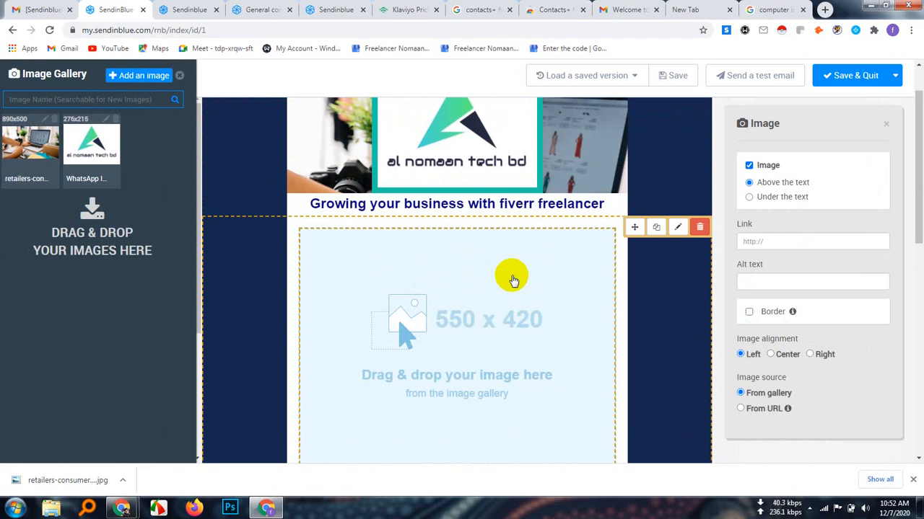
# Search Google Images for Fiverr in a new browser tab
pyautogui.click(825, 10)
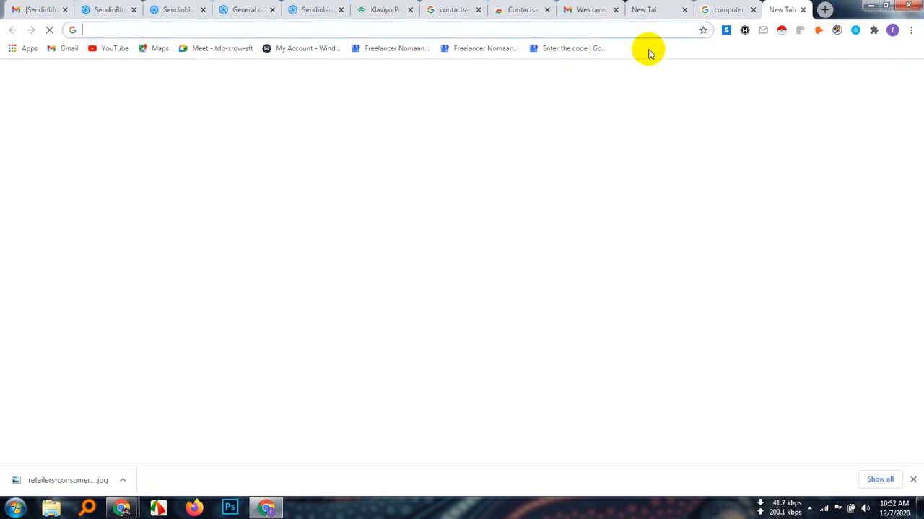
pyautogui.write('iverr')
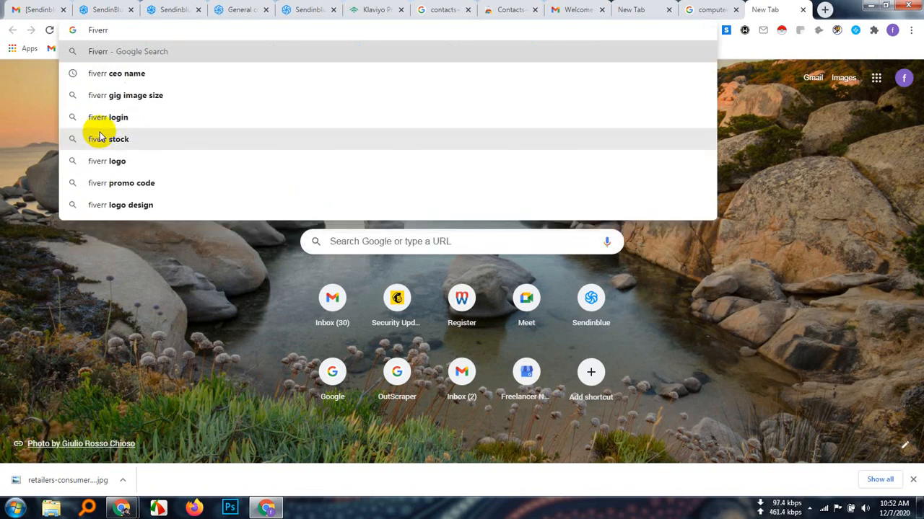
pyautogui.write(' aff')
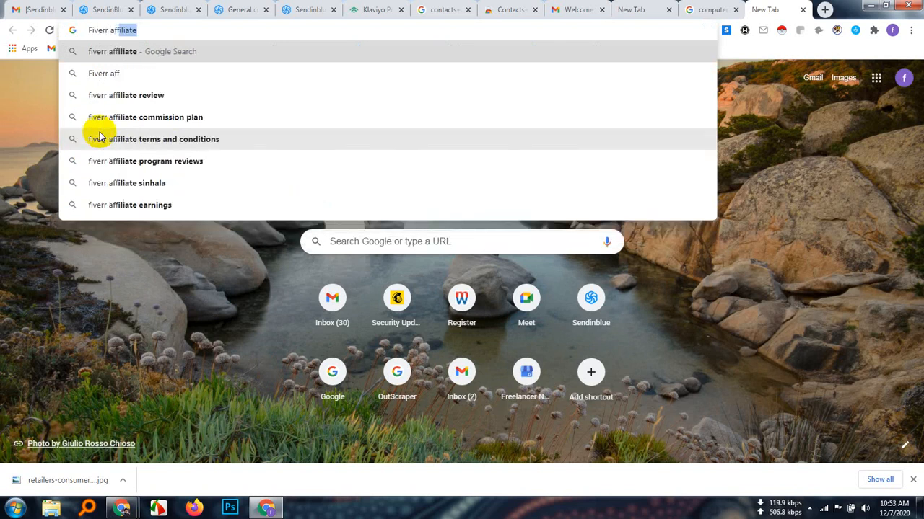
pyautogui.press('BackSpace')
pyautogui.press('BackSpace')
pyautogui.press('BackSpace')
pyautogui.press('BackSpace')
pyautogui.press('BackSpace')
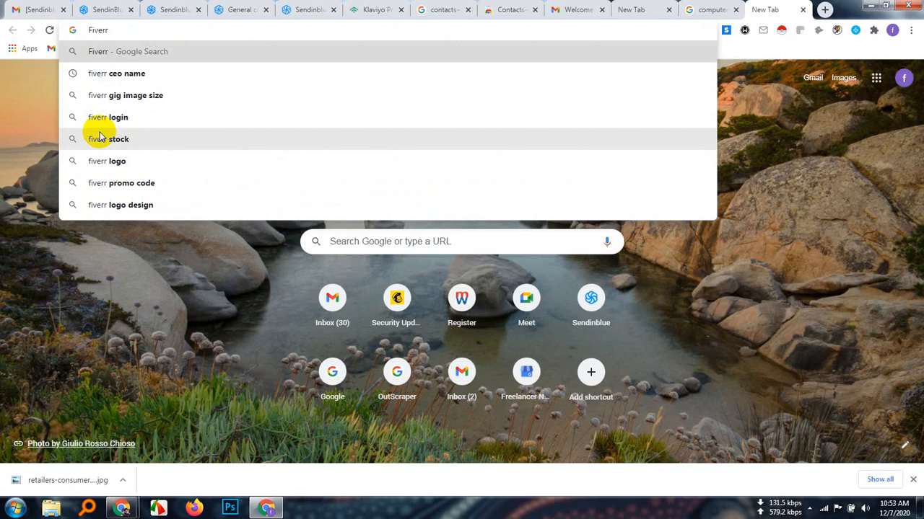
pyautogui.press('Return')
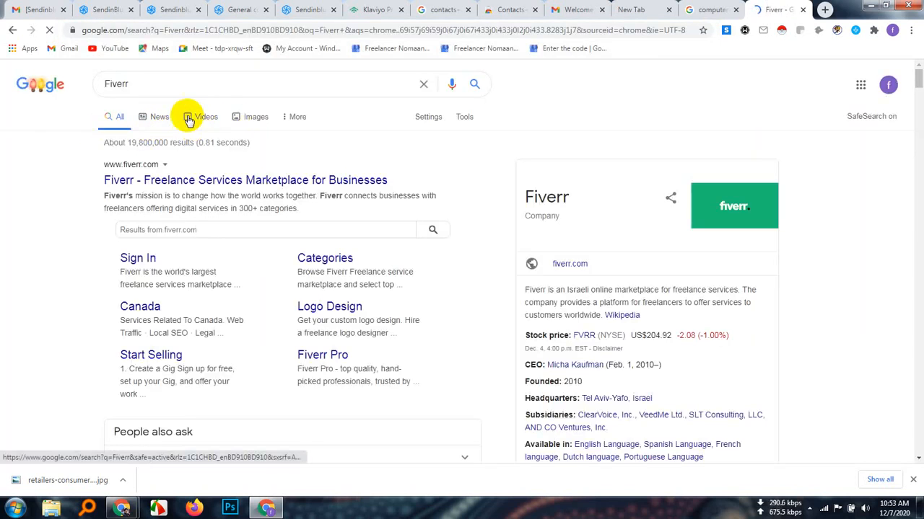
pyautogui.click(259, 117)
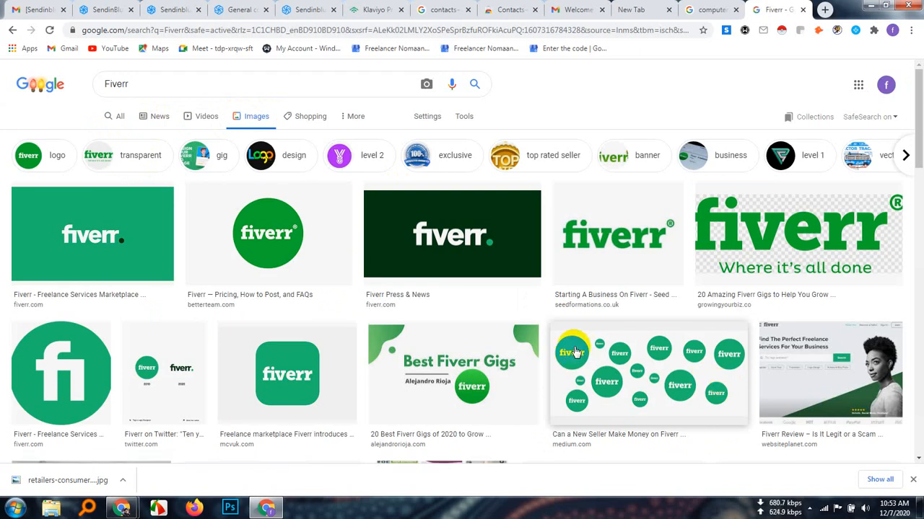
# Open the preview of the fortune.com photo showing the Fiverr team celebrating its IPO at the stock exchange
pyautogui.scroll(-3, 575, 352)
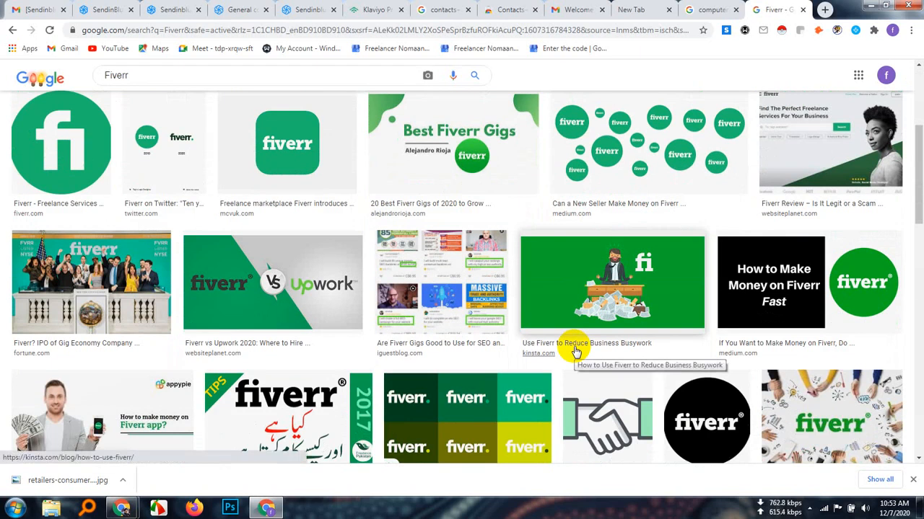
pyautogui.scroll(-1, 575, 352)
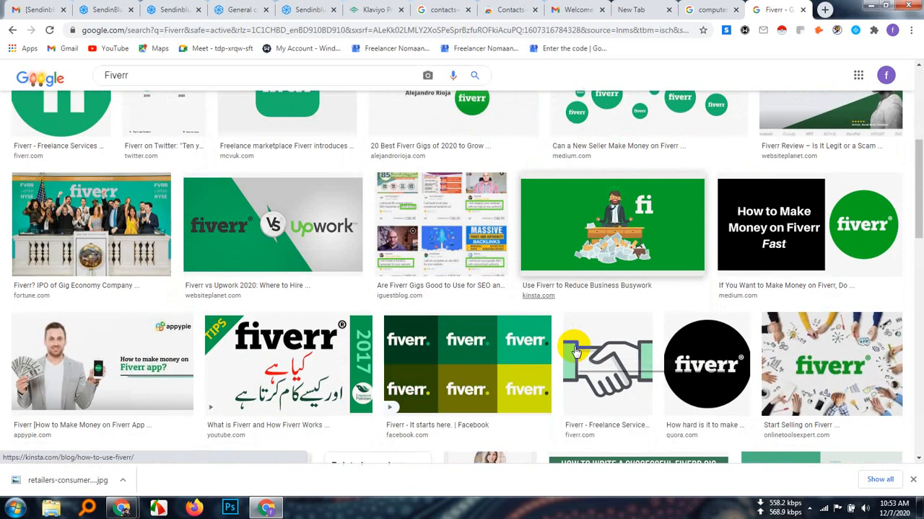
pyautogui.click(93, 221)
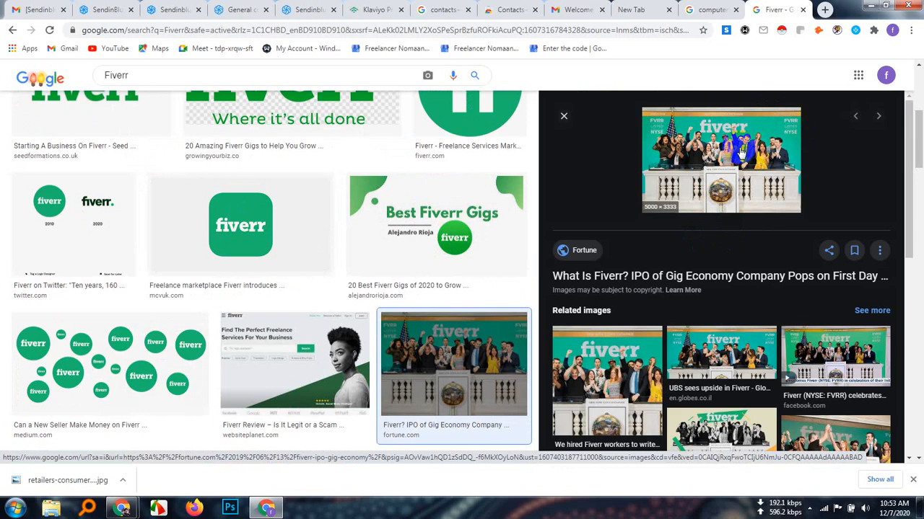
pyautogui.rightClick(717, 146)
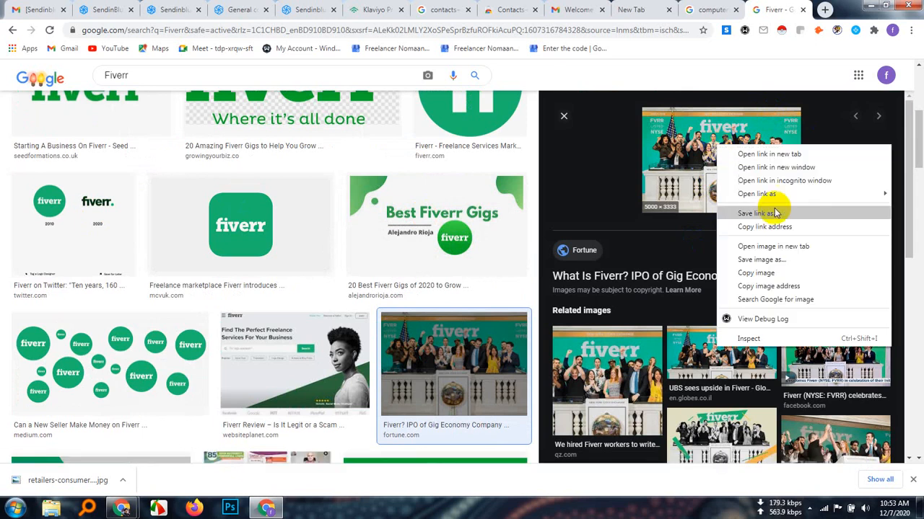
pyautogui.click(766, 260)
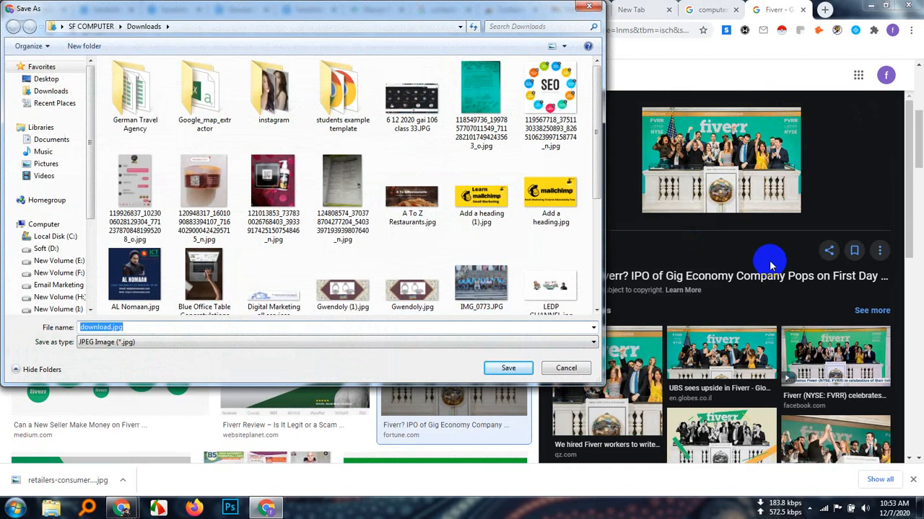
pyautogui.click(588, 7)
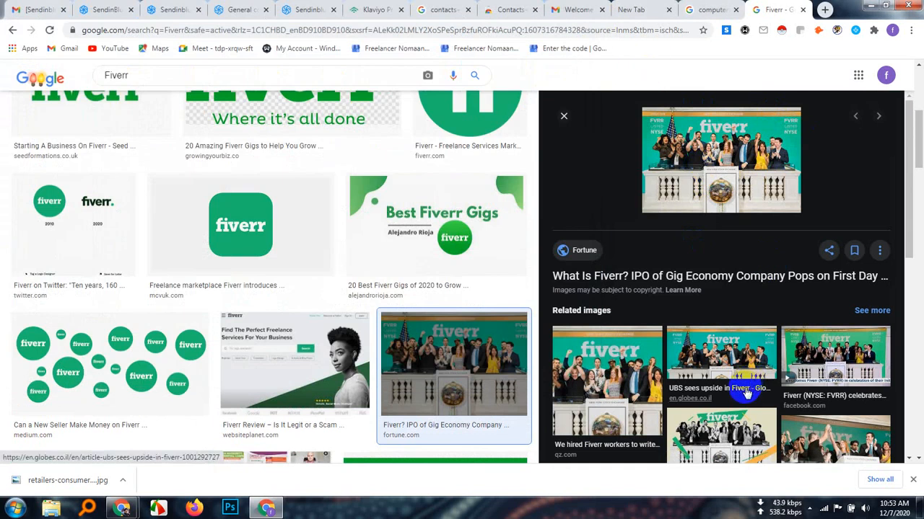
# Open the Fortune article behind the previewed image and bring up its large Fiverr stock exchange photo
pyautogui.scroll(-3, 747, 390)
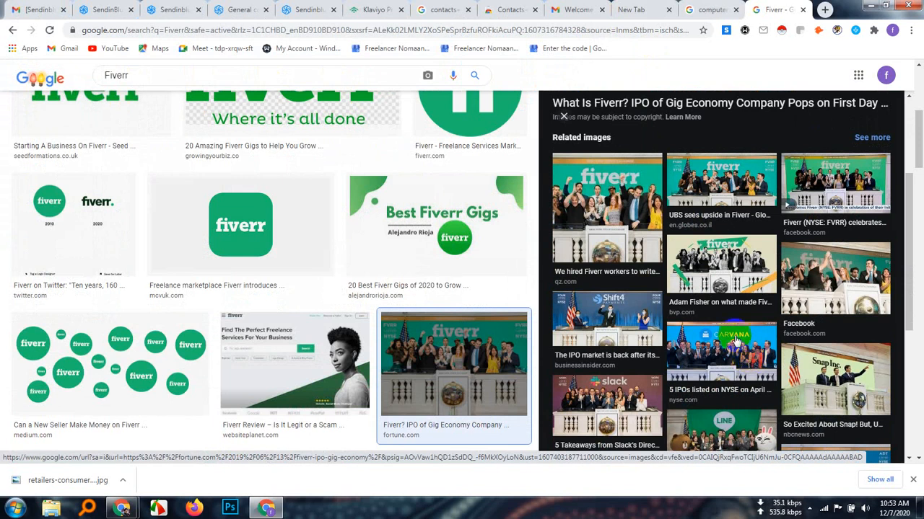
pyautogui.scroll(-2, 743, 315)
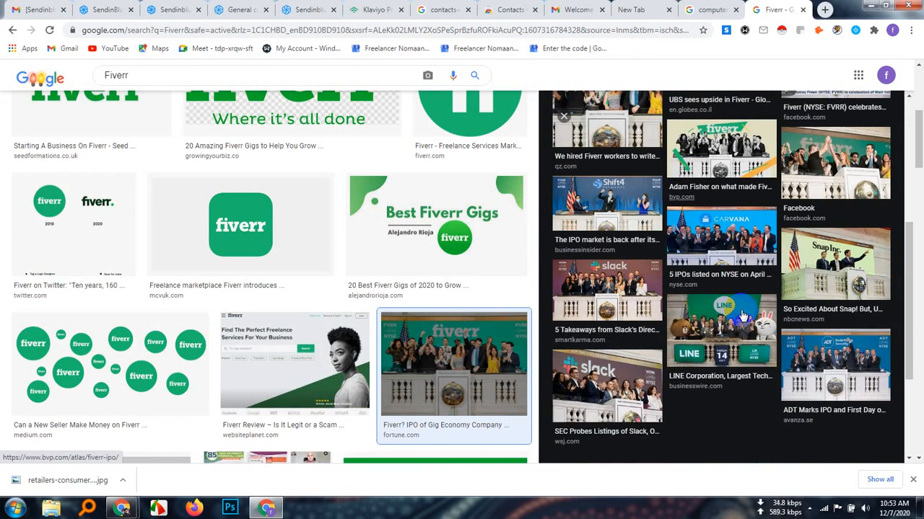
pyautogui.scroll(5, 743, 316)
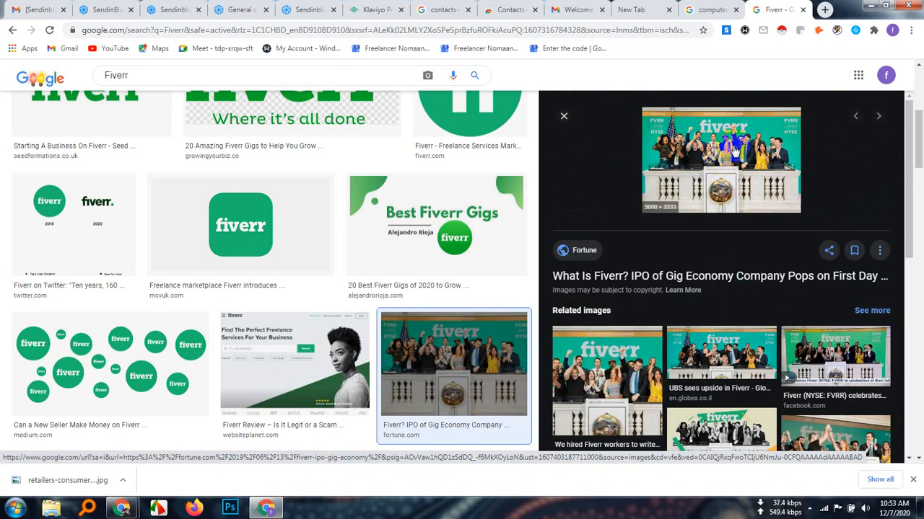
pyautogui.click(735, 150)
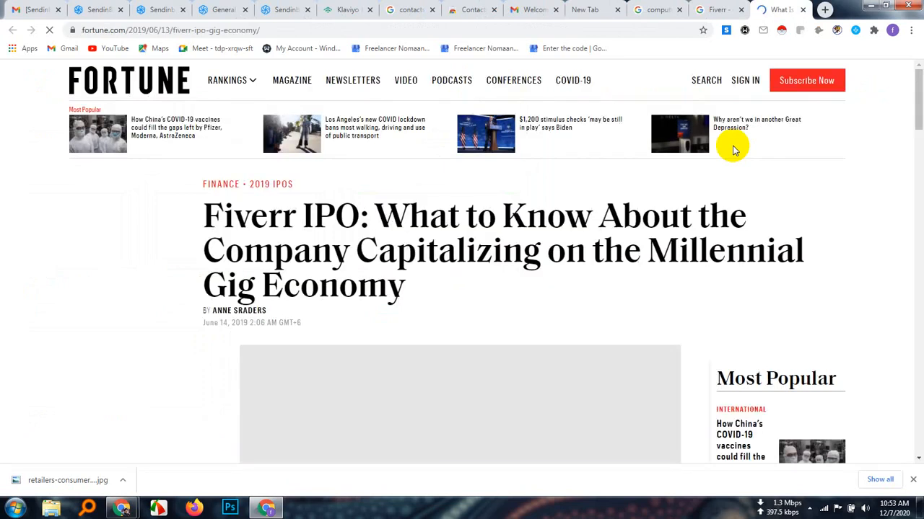
pyautogui.scroll(-3, 485, 305)
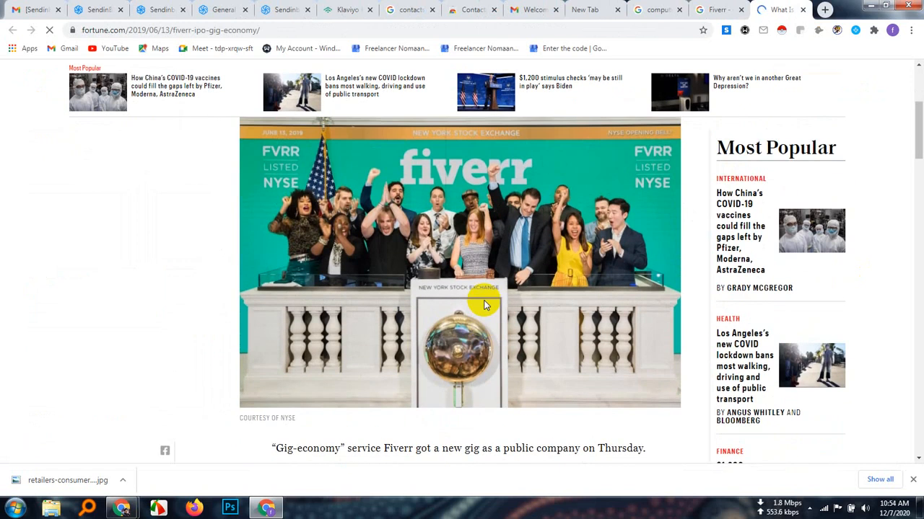
pyautogui.scroll(1, 485, 292)
pyautogui.scroll(-1, 490, 298)
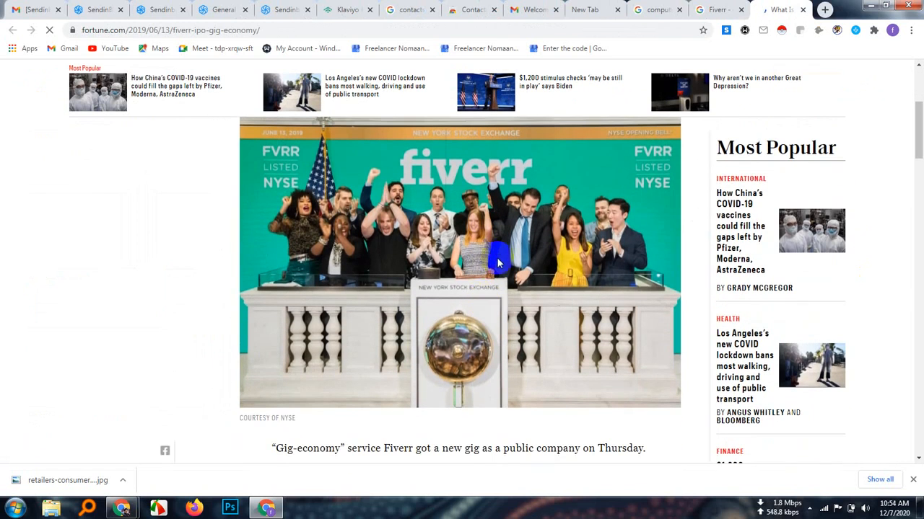
# Copy the article's Fiverr photo to the desktop, delete that WebP copy, and return to the article
pyautogui.moveTo(466, 230); pyautogui.dragTo(674, 287)
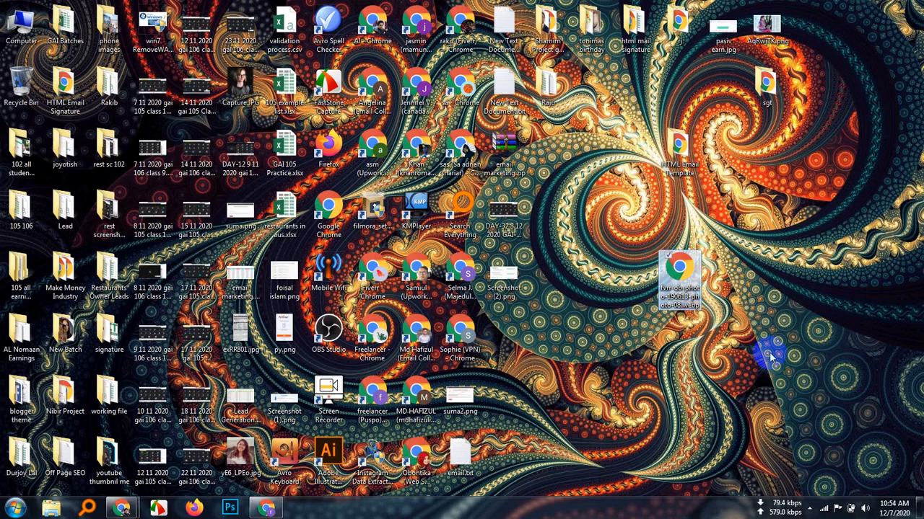
pyautogui.rightClick(675, 288)
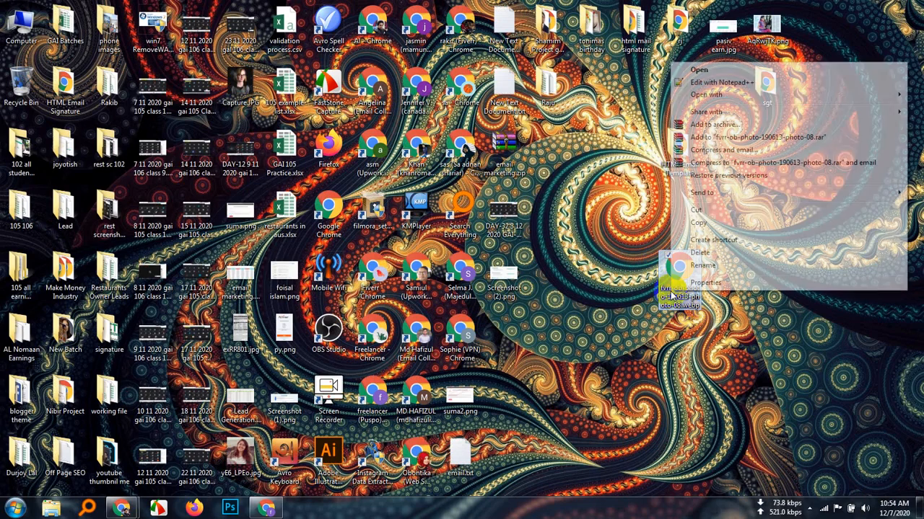
pyautogui.click(698, 253)
pyautogui.click(510, 302)
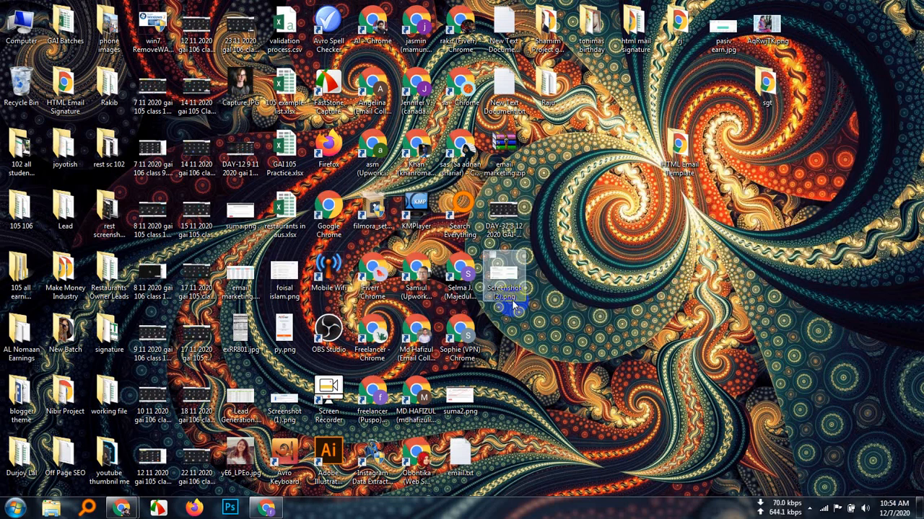
pyautogui.click(267, 508)
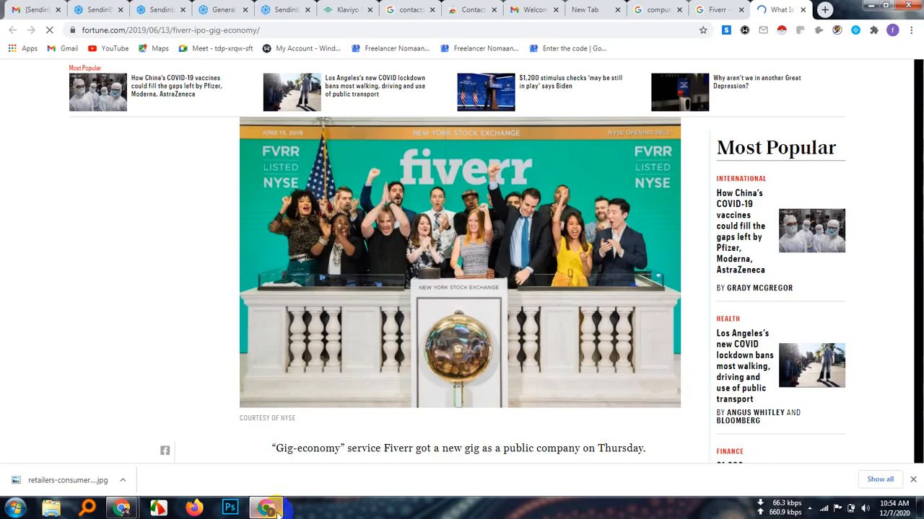
# Save the article's Fiverr photo as the JPEG image fvrr-ob-photo-190613-photo-08.jpg in the Downloads folder
pyautogui.rightClick(391, 258)
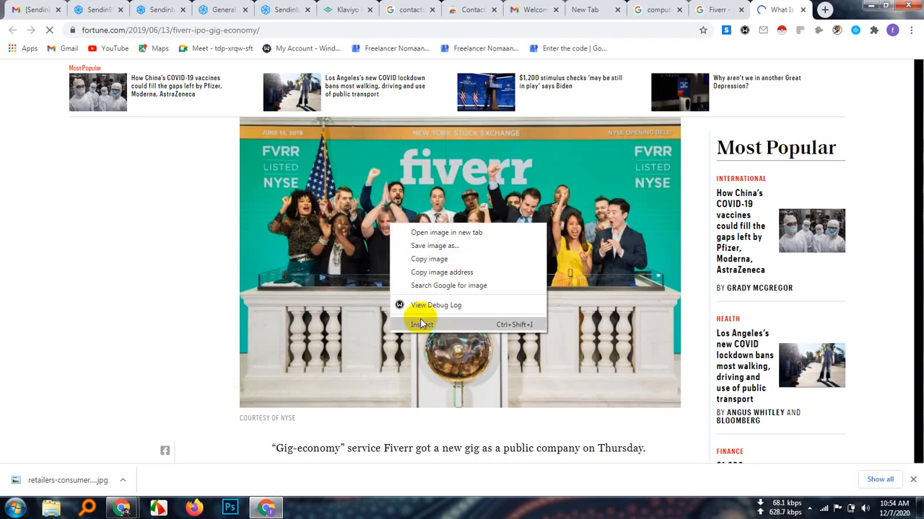
pyautogui.click(440, 246)
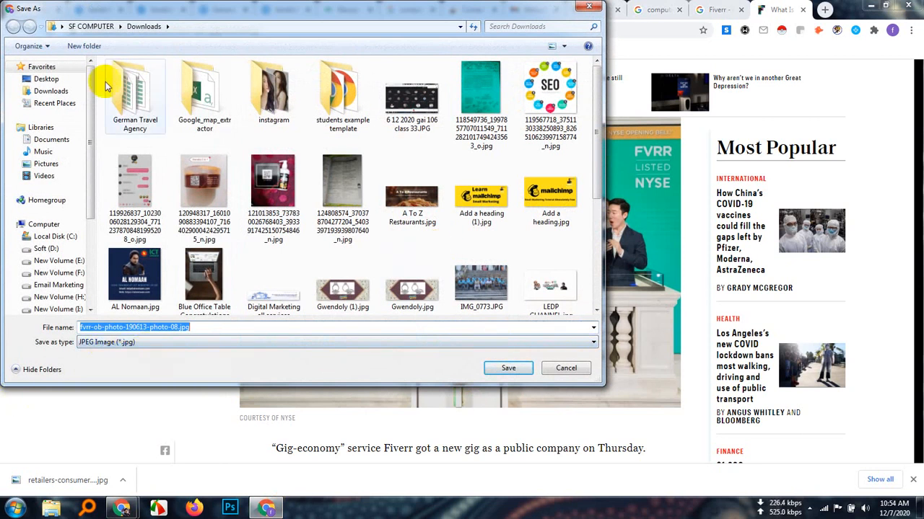
pyautogui.click(59, 93)
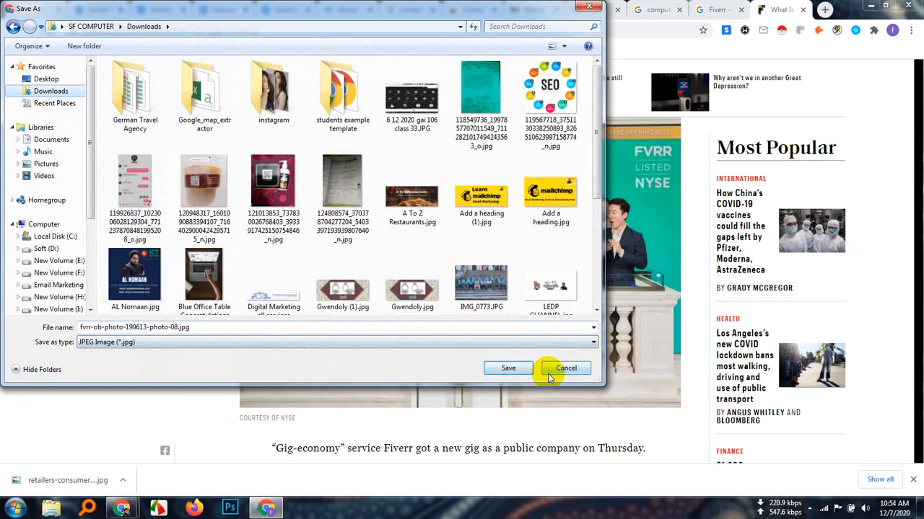
pyautogui.click(507, 368)
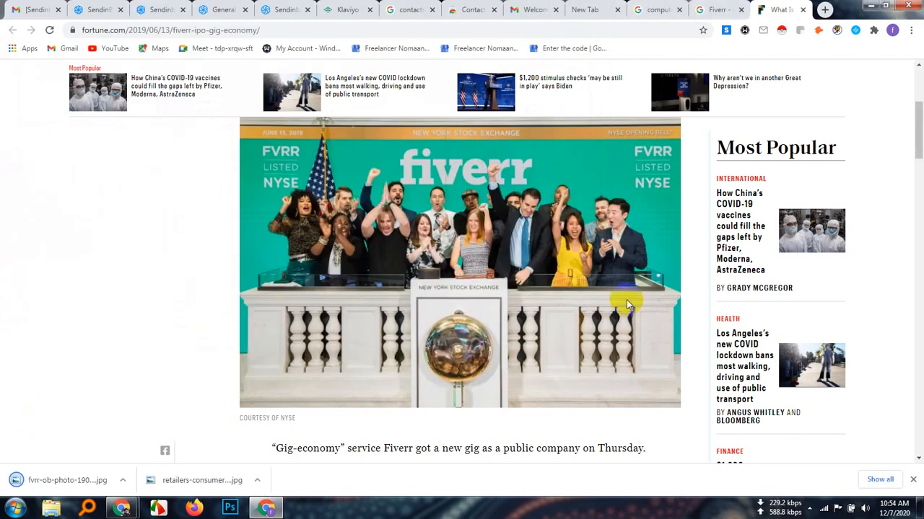
pyautogui.click(597, 272)
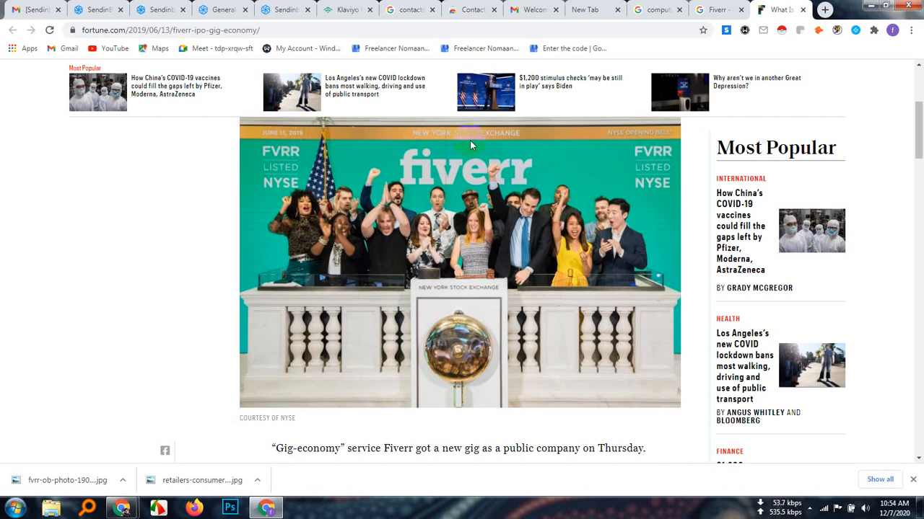
# Switch back to the Sendinblue template editor and view the empty 550 x 420 image placeholder below the title
pyautogui.click(33, 10)
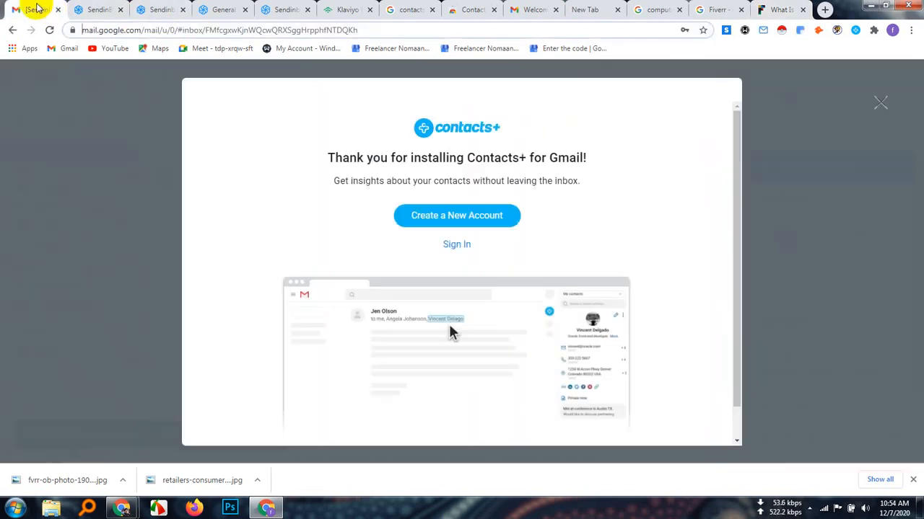
pyautogui.click(266, 508)
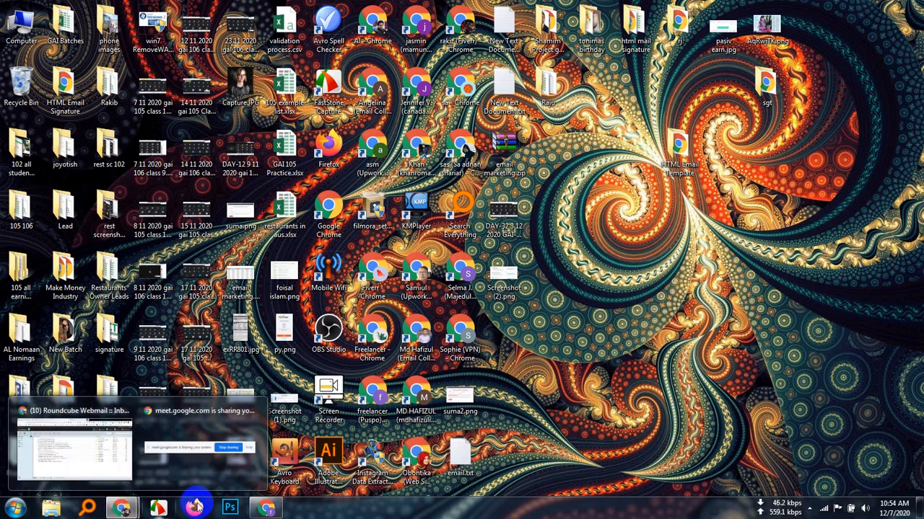
pyautogui.click(264, 509)
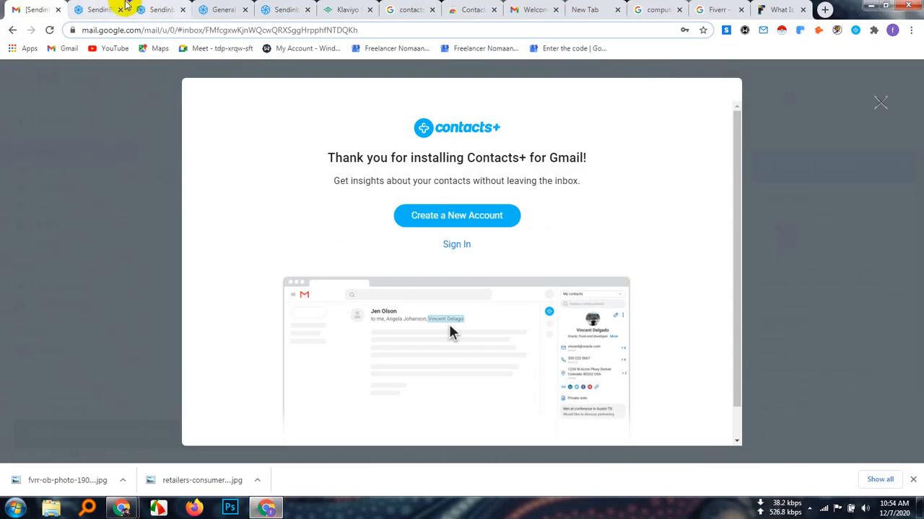
pyautogui.click(96, 10)
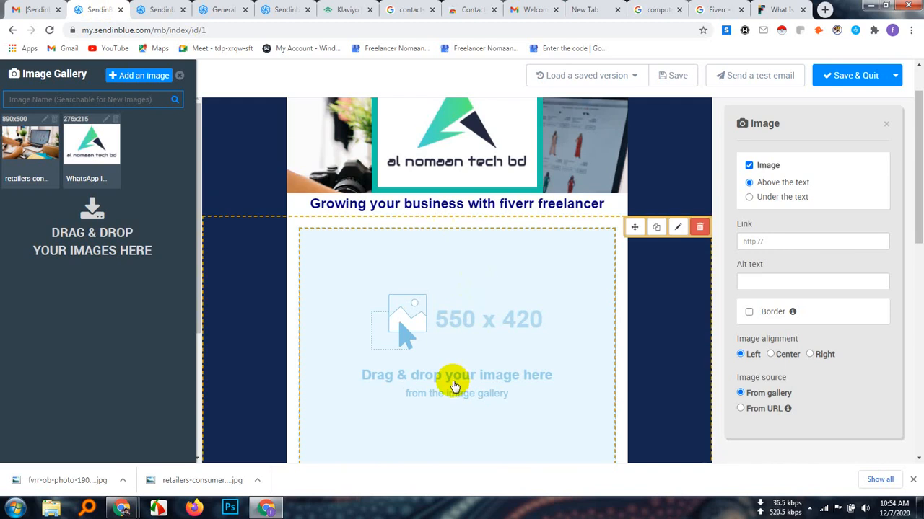
pyautogui.scroll(-2, 448, 381)
pyautogui.scroll(2, 474, 260)
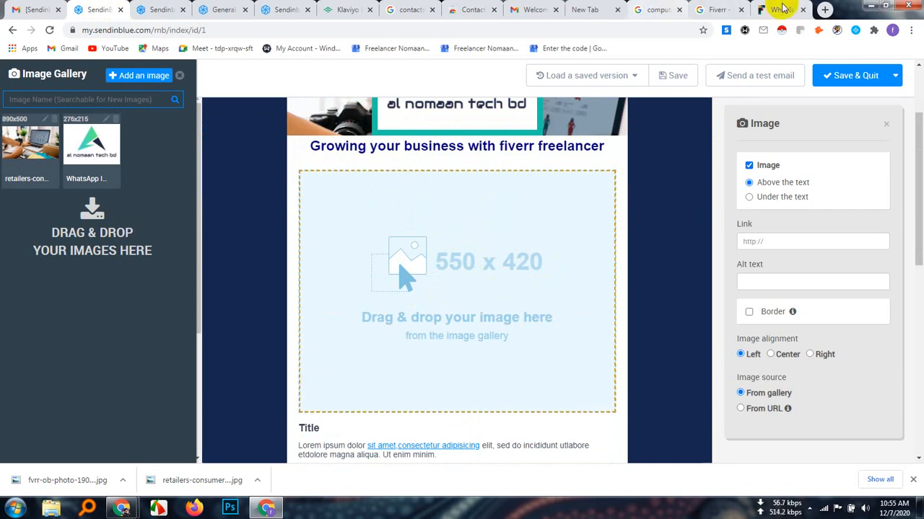
# Minimize the browser and open the Downloads folder in Windows Explorer
pyautogui.click(871, 7)
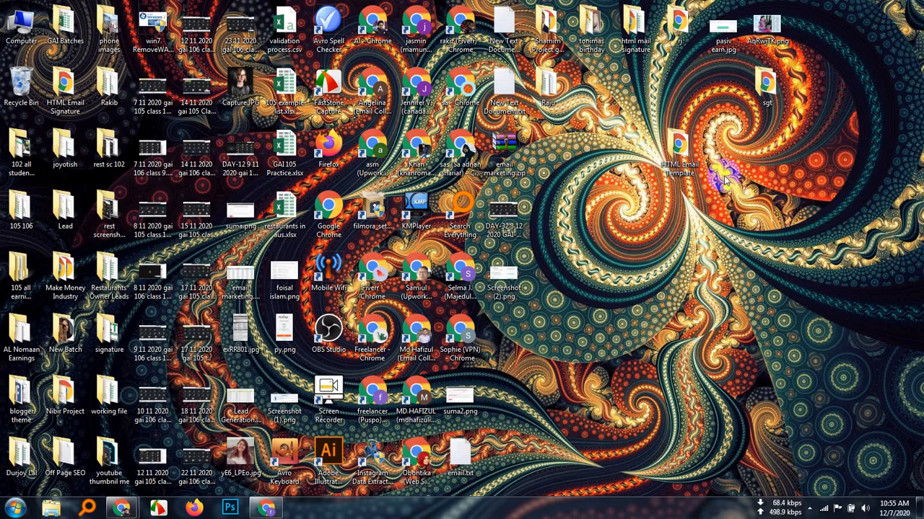
pyautogui.doubleClick(24, 24)
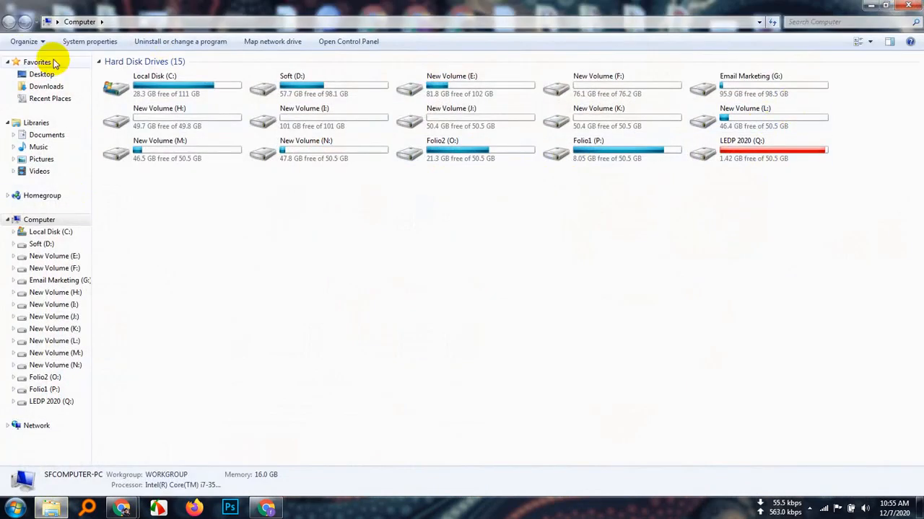
pyautogui.click(47, 87)
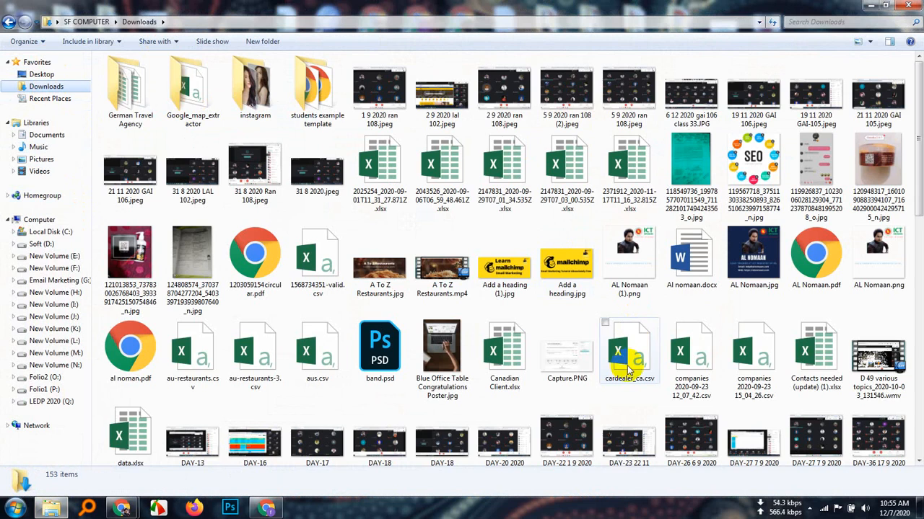
# Find fvrr-ob-photo-190613-photo-08.jpg in the Downloads folder and open it in Adobe Photoshop CC 2019, dismissing the pixel aspect ratio notice
pyautogui.moveTo(913, 176); pyautogui.dragTo(917, 438)
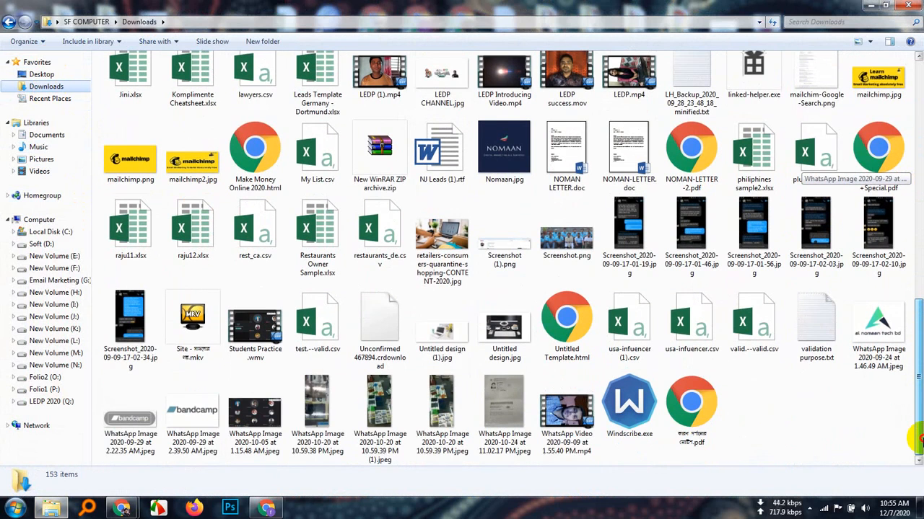
pyautogui.moveTo(918, 433); pyautogui.dragTo(918, 420)
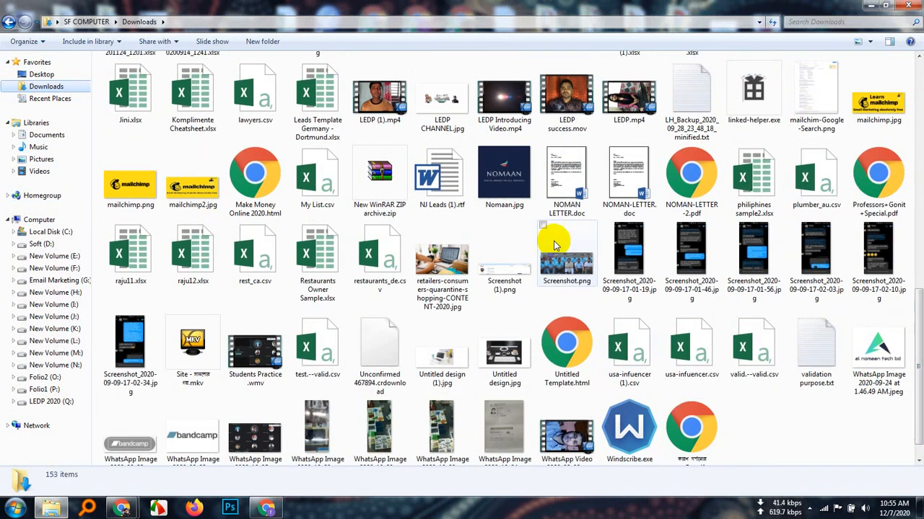
pyautogui.moveTo(918, 309); pyautogui.dragTo(920, 271)
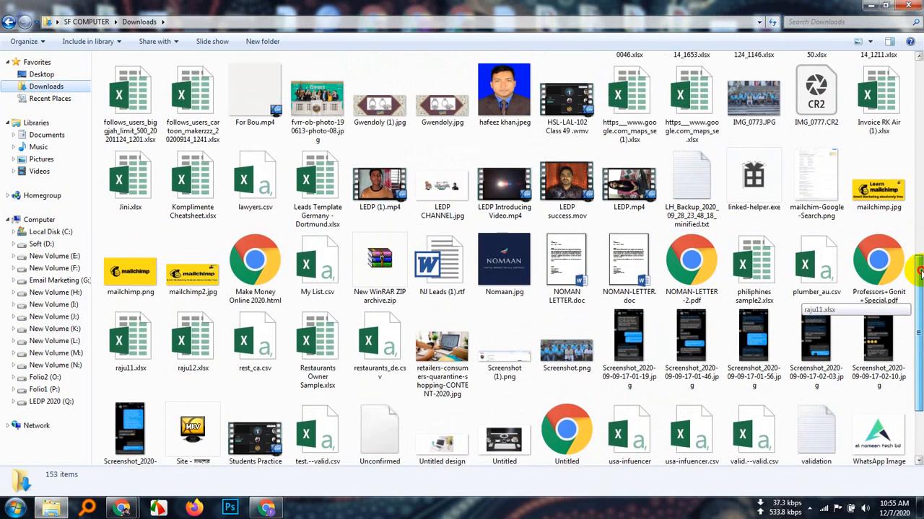
pyautogui.rightClick(322, 100)
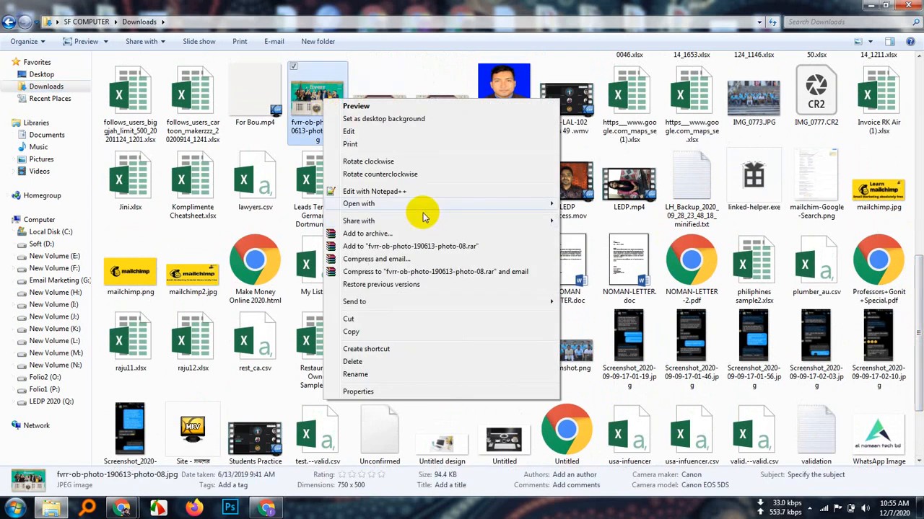
pyautogui.moveTo(539, 204)
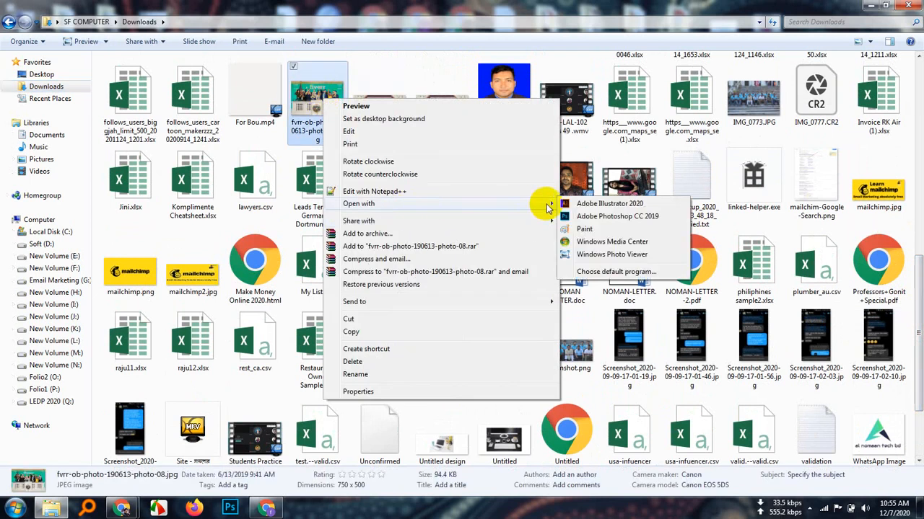
pyautogui.click(619, 218)
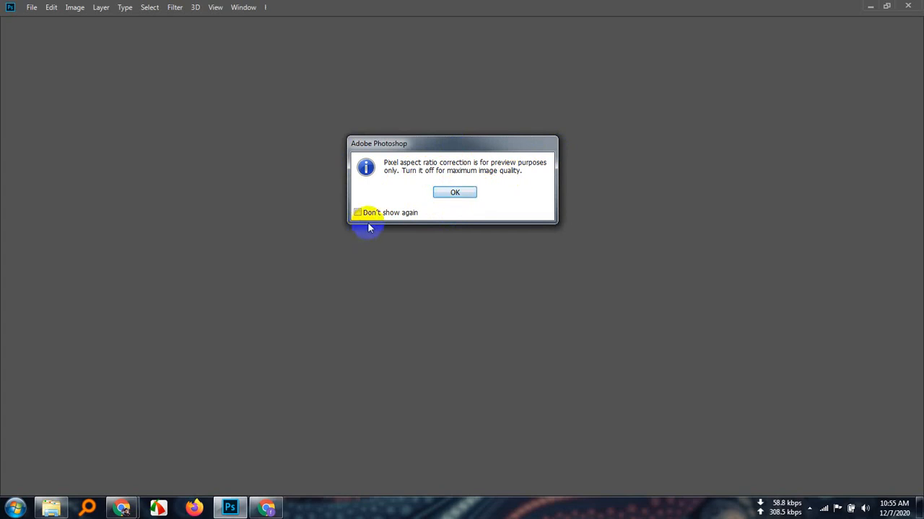
pyautogui.click(454, 192)
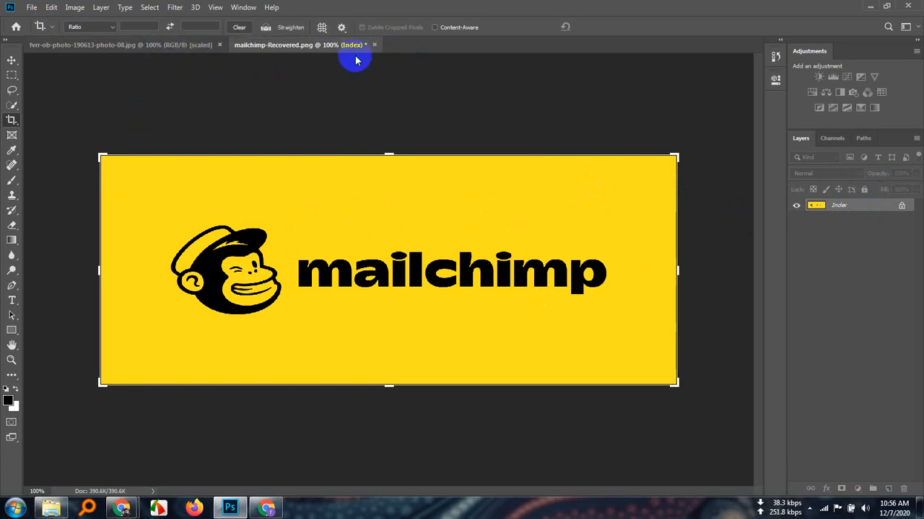
# Close the recovered mailchimp-Recovered.png document without saving its changes
pyautogui.click(374, 45)
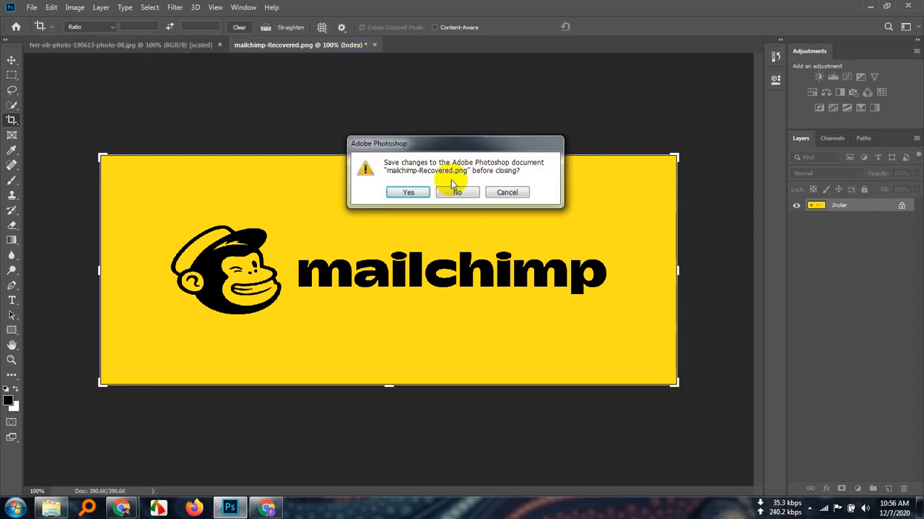
pyautogui.click(406, 190)
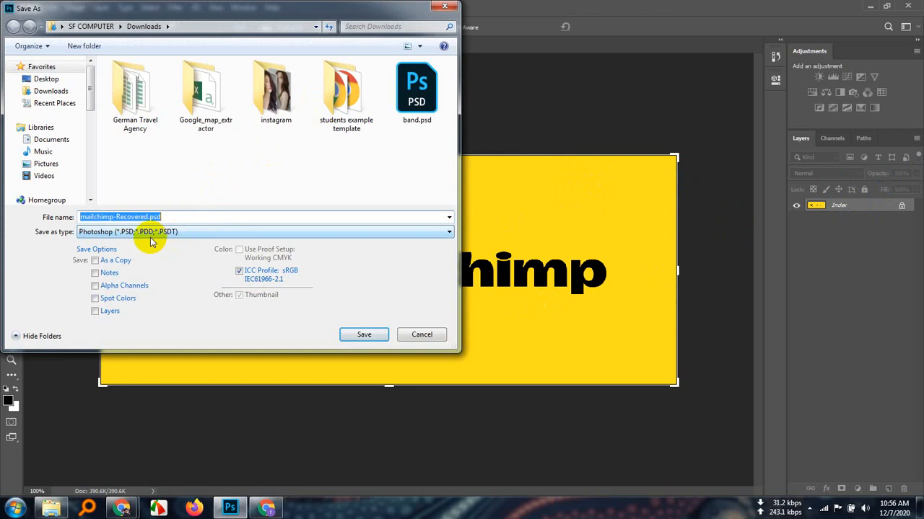
pyautogui.click(422, 334)
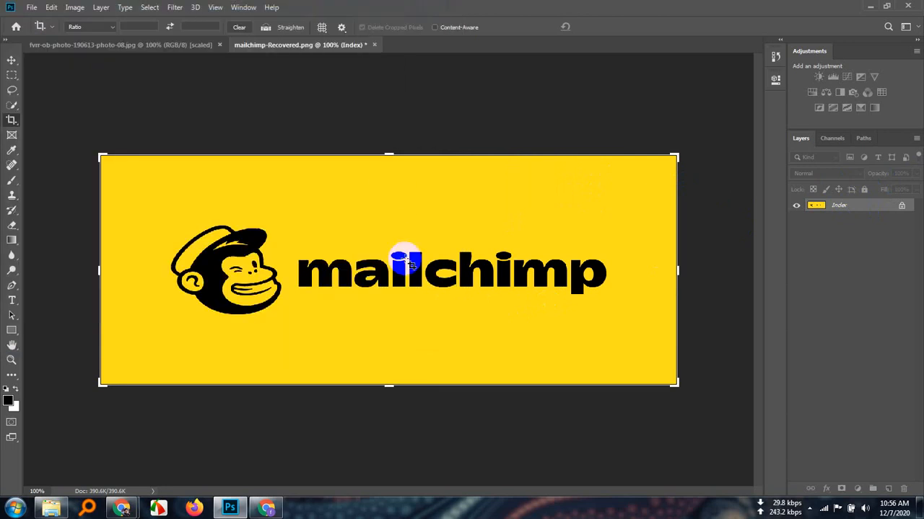
pyautogui.click(374, 45)
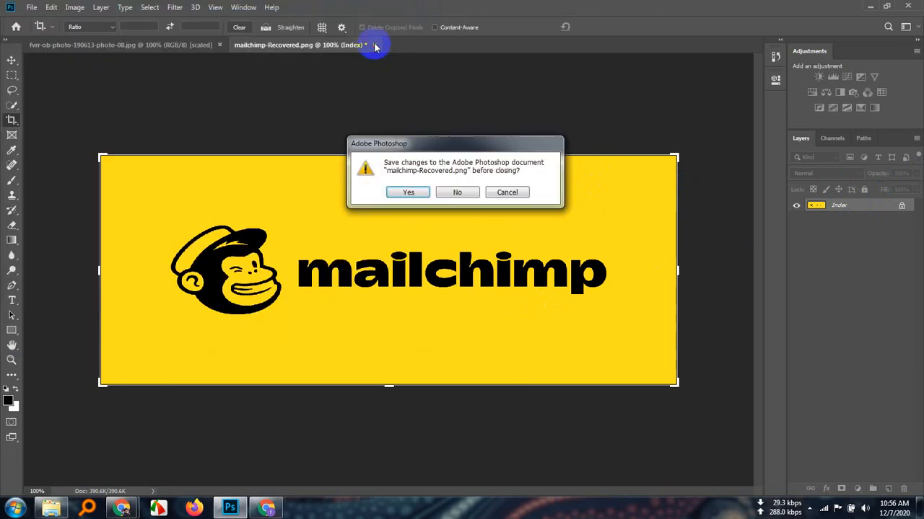
pyautogui.click(461, 192)
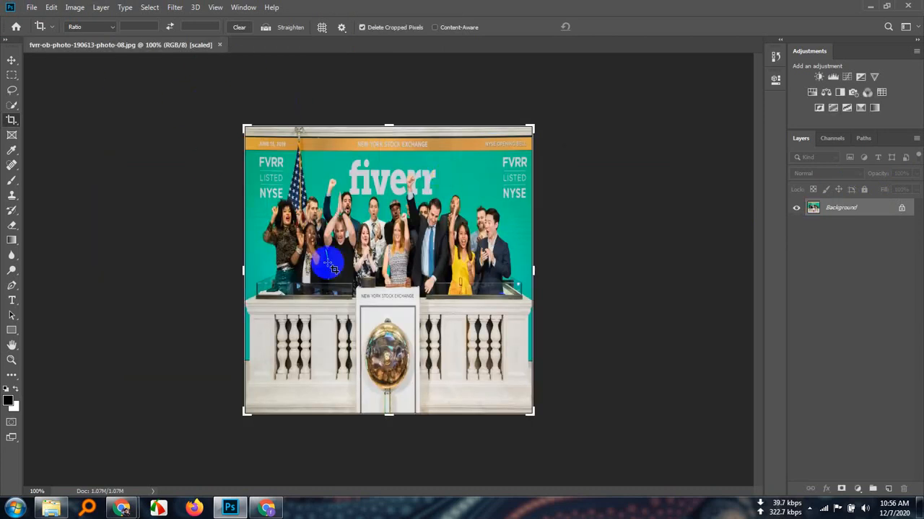
# Open the Image Size settings for the Fiverr photo and set the width to 550 pixels
pyautogui.click(75, 8)
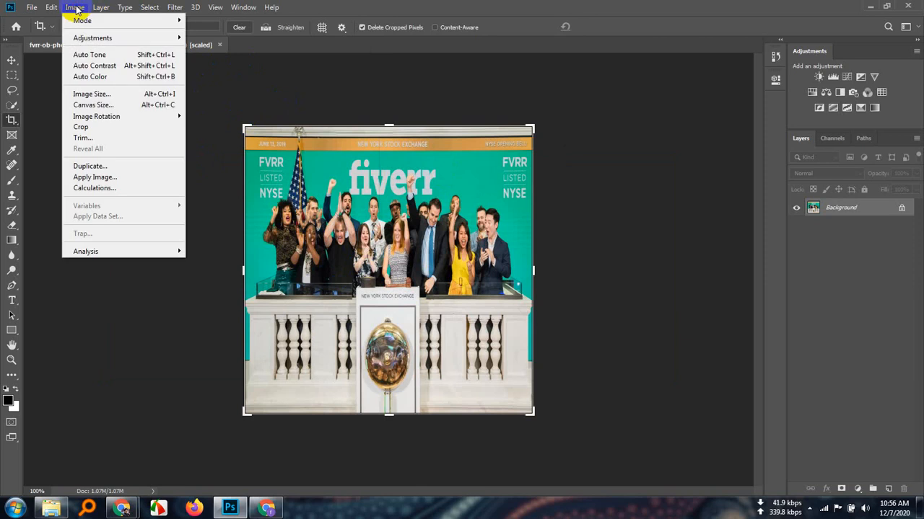
pyautogui.click(93, 94)
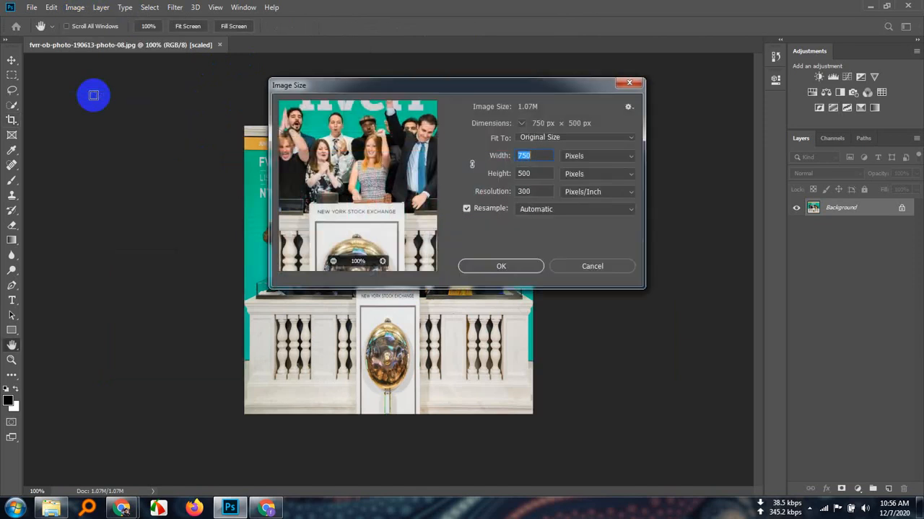
pyautogui.click(545, 155)
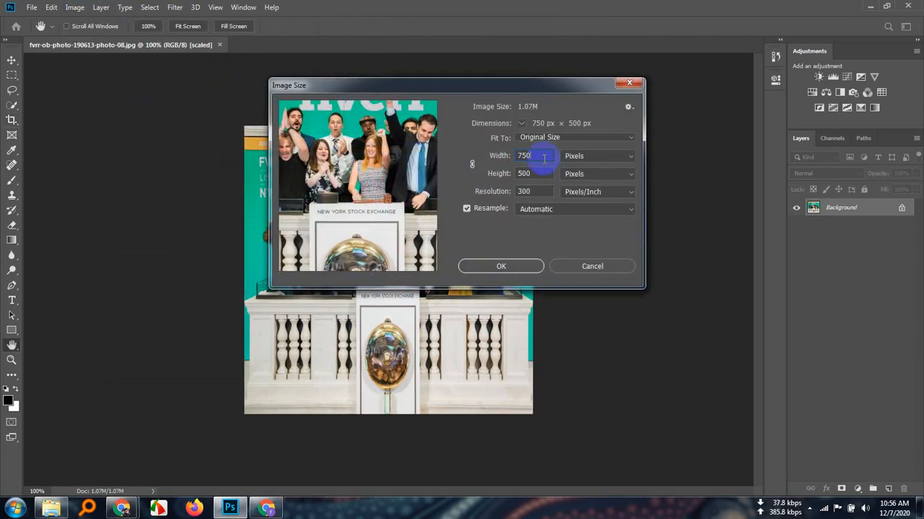
pyautogui.press('BackSpace')
pyautogui.press('BackSpace')
pyautogui.press('BackSpace')
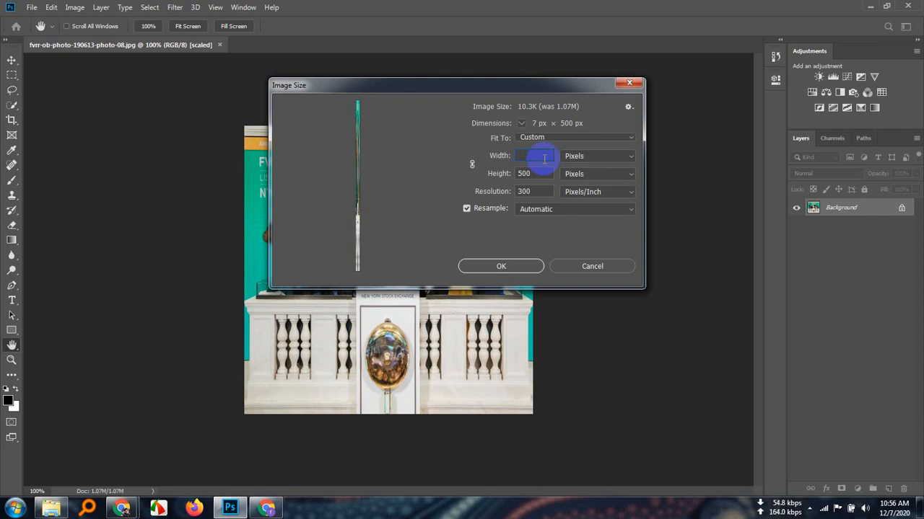
pyautogui.write('50')
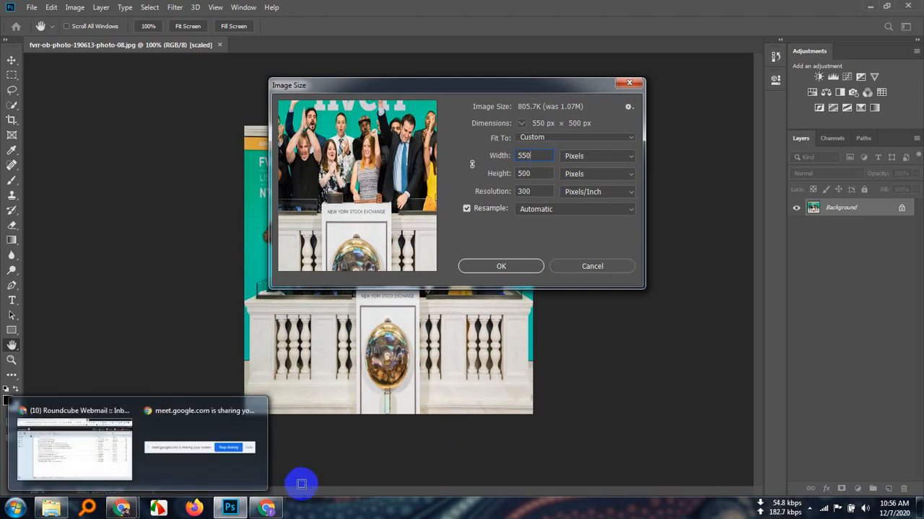
# Set the Fiverr photo's height to 420 pixels in the Image Size settings
pyautogui.moveTo(277, 510)
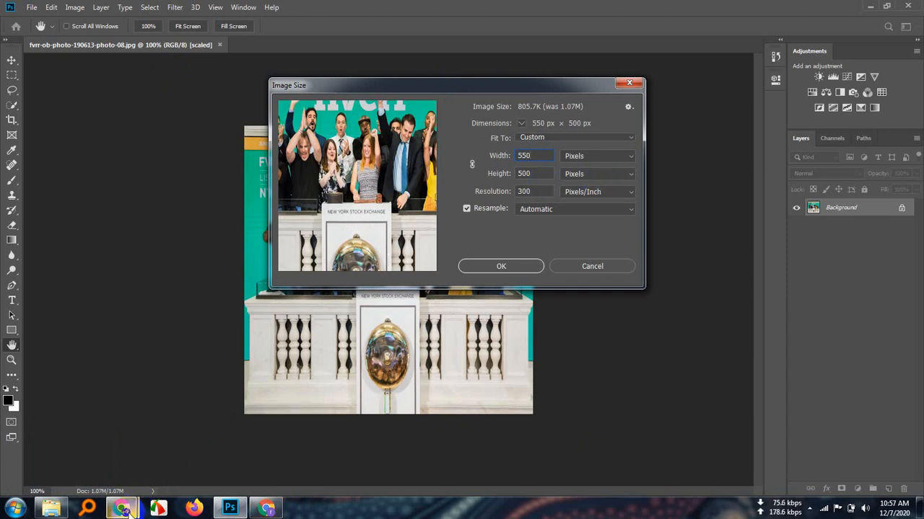
pyautogui.click(532, 173)
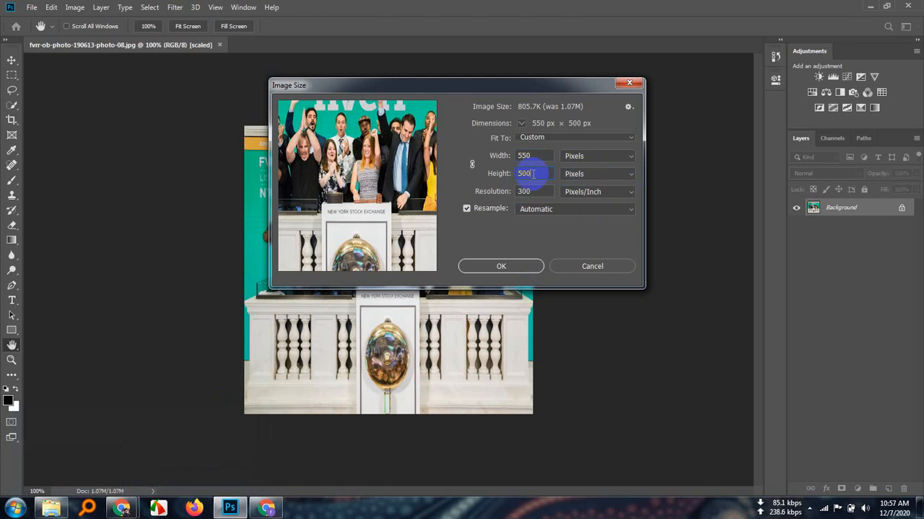
pyautogui.press('BackSpace')
pyautogui.press('BackSpace')
pyautogui.press('BackSpace')
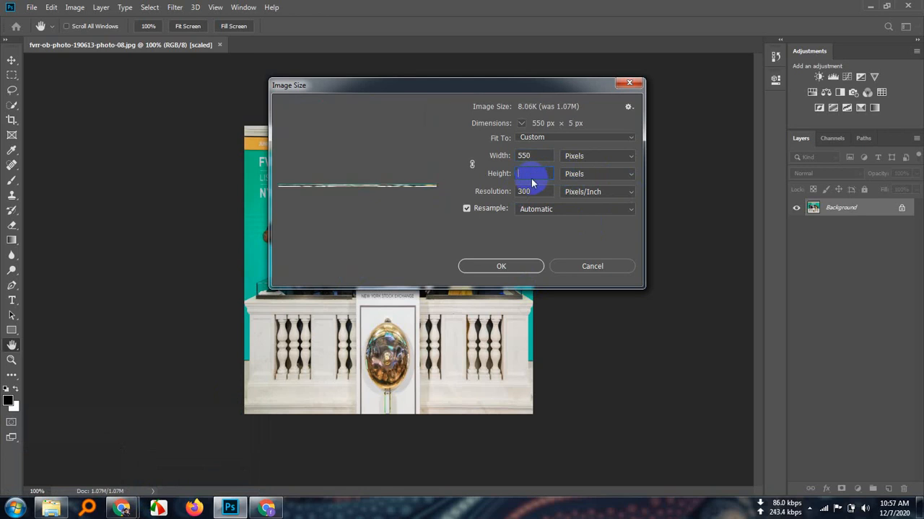
pyautogui.write('420')
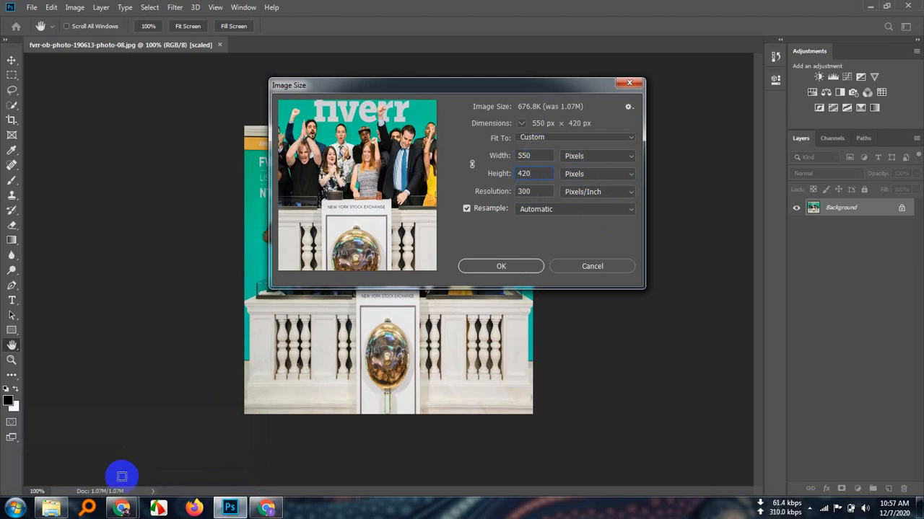
# Check the placeholder size in the Sendinblue template editor, then return to Photoshop and apply the 550 x 420 pixel resize
pyautogui.click(267, 508)
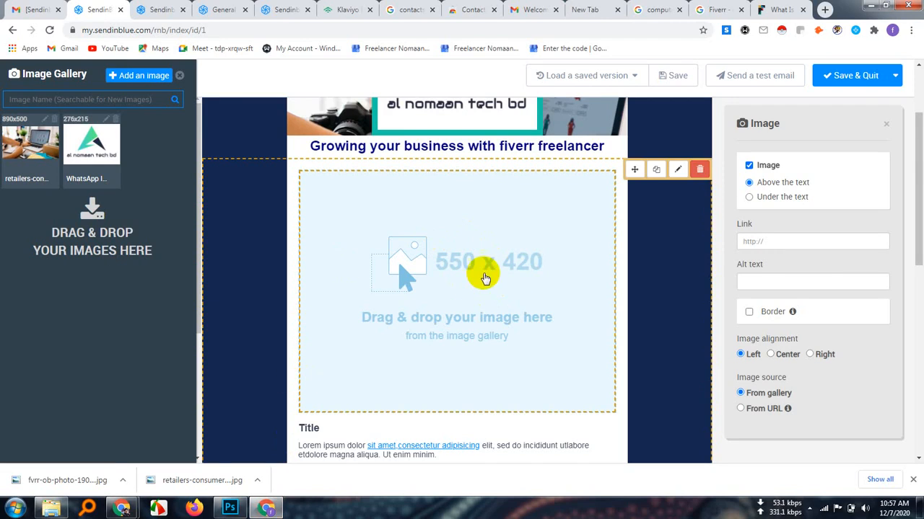
pyautogui.click(870, 6)
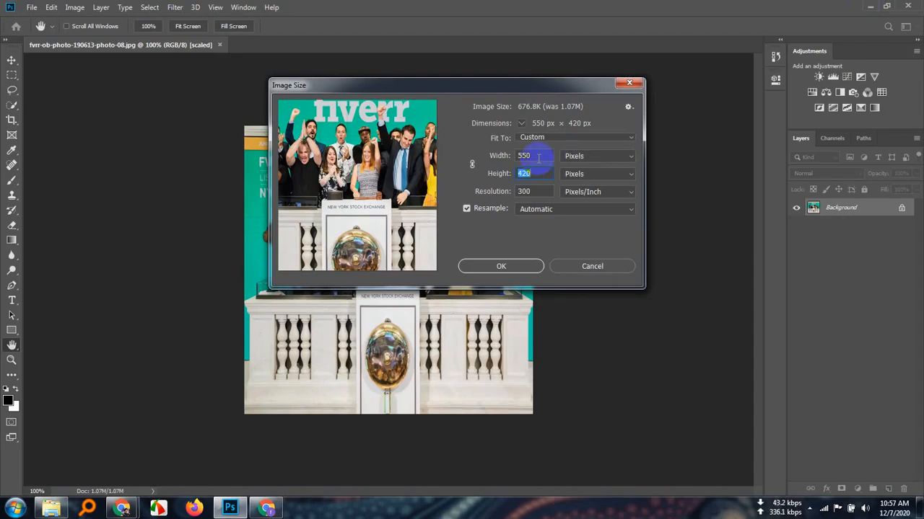
pyautogui.click(540, 156)
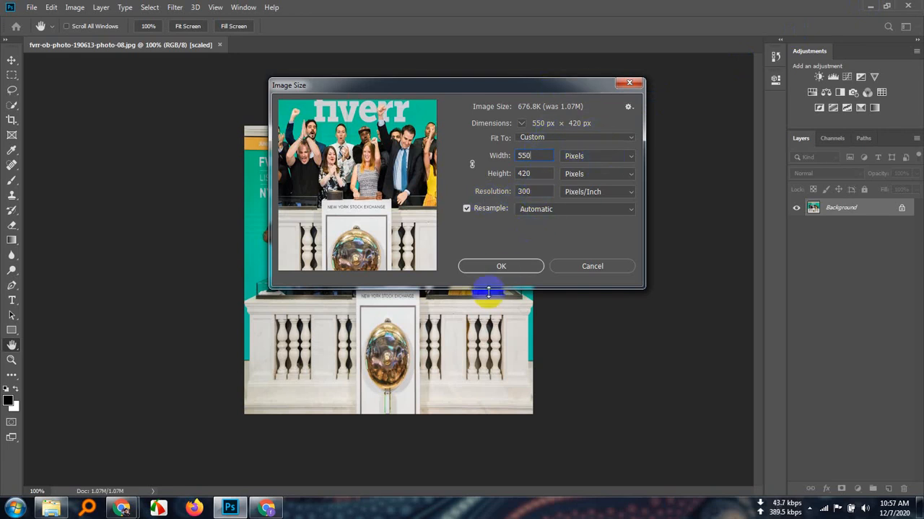
pyautogui.click(501, 267)
pyautogui.press('c')
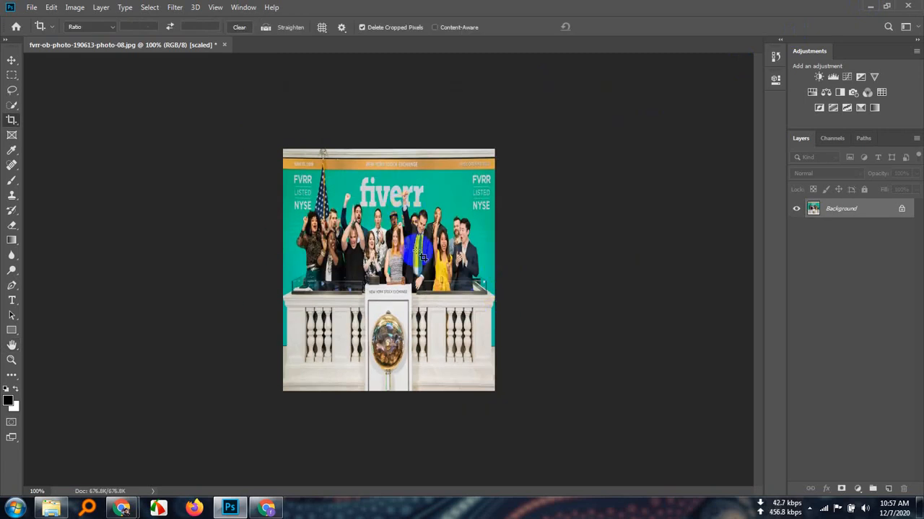
# Save the resized Fiverr photo over the original JPEG with quality 12 (Maximum) and the Progressive format
pyautogui.click(33, 7)
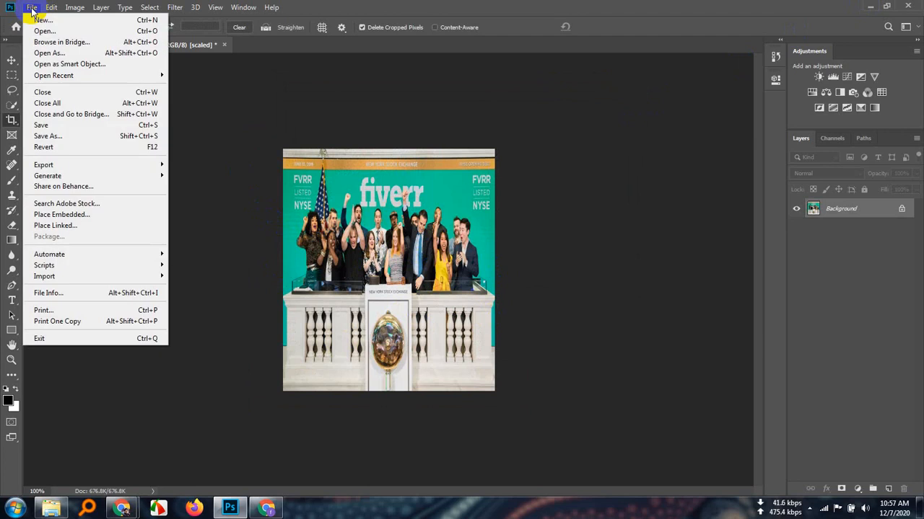
pyautogui.click(51, 127)
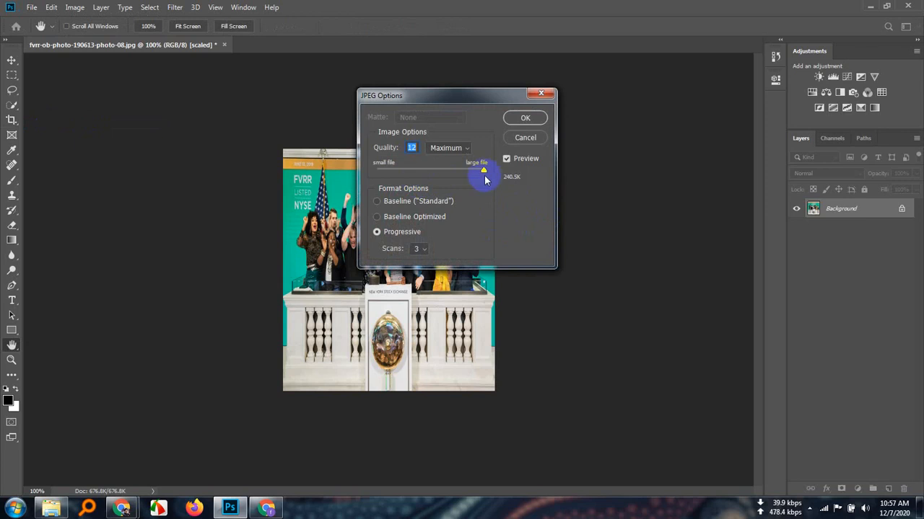
pyautogui.moveTo(483, 173)
pyautogui.mouseDown()
pyautogui.moveTo(378, 175)
pyautogui.moveTo(497, 179)
pyautogui.mouseUp()
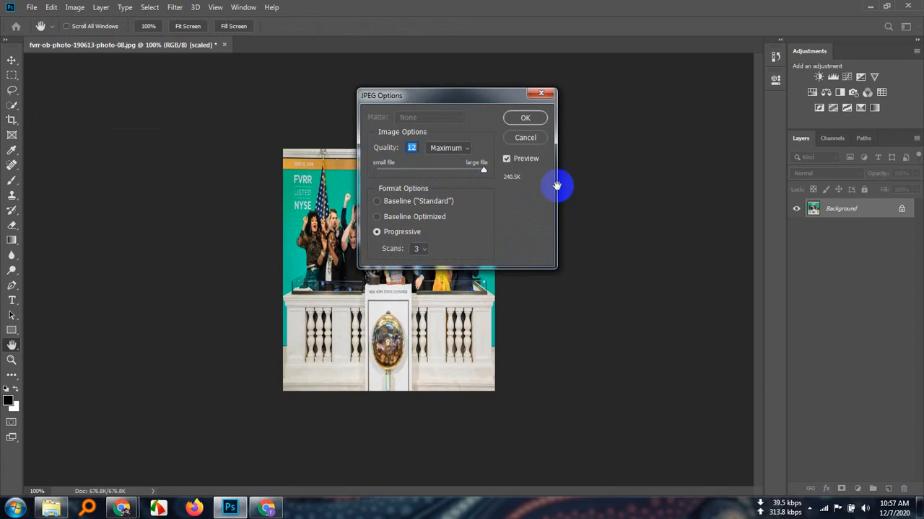
pyautogui.click(532, 121)
pyautogui.press('c')
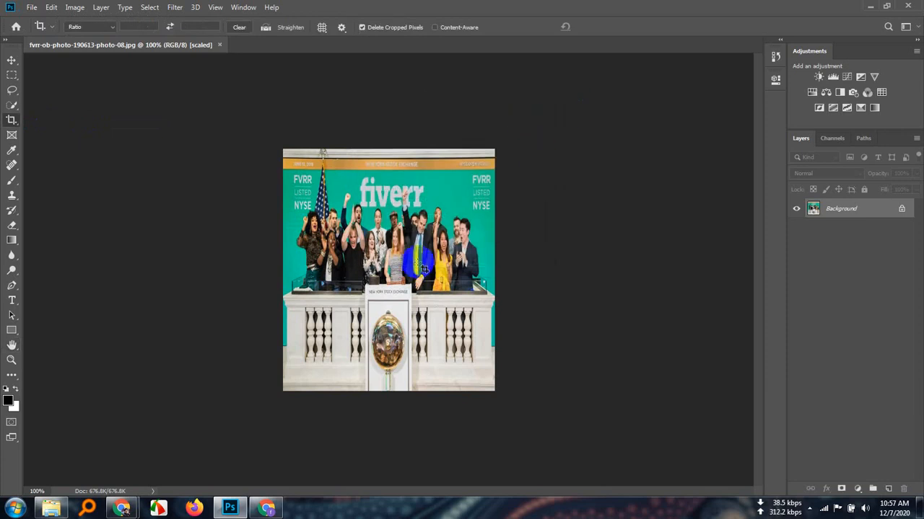
# Minimize Photoshop and rename the resized photo in the Downloads folder as fiverr.jpg
pyautogui.click(871, 7)
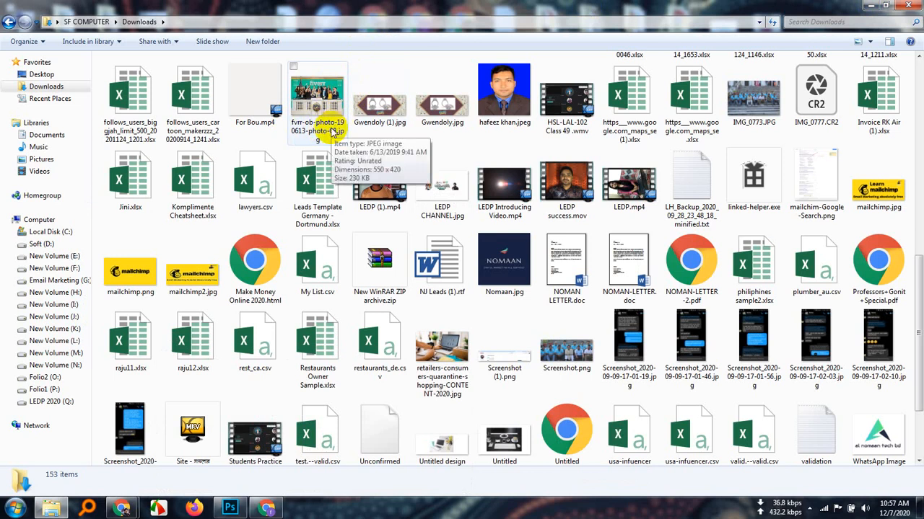
pyautogui.rightClick(329, 132)
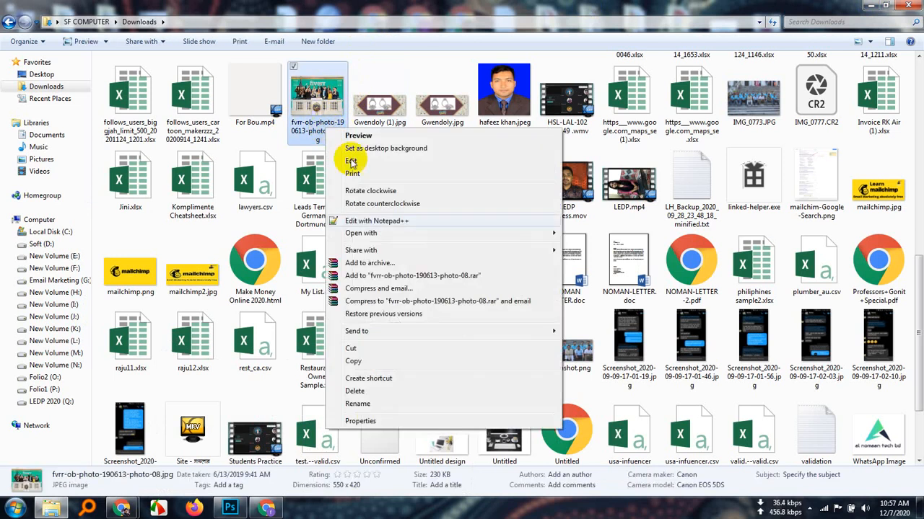
pyautogui.click(361, 407)
pyautogui.press('BackSpace')
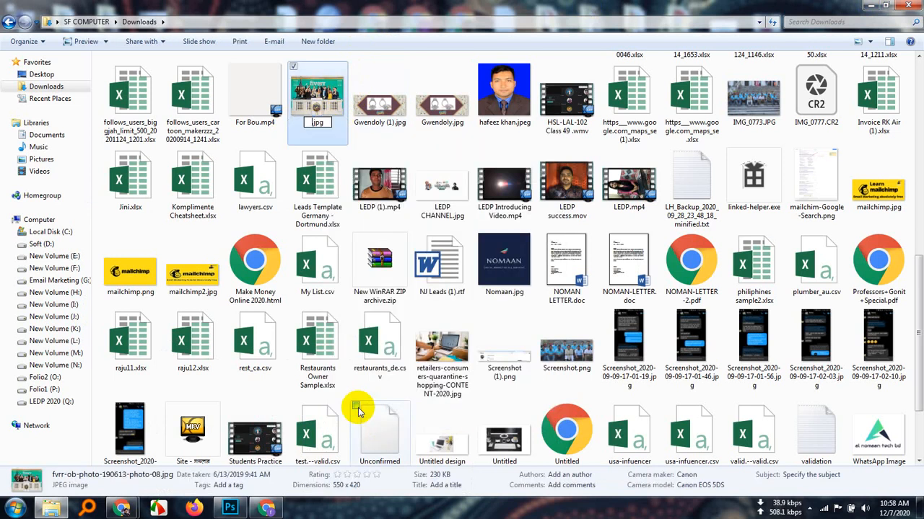
pyautogui.write('fiverr')
pyautogui.press('Return')
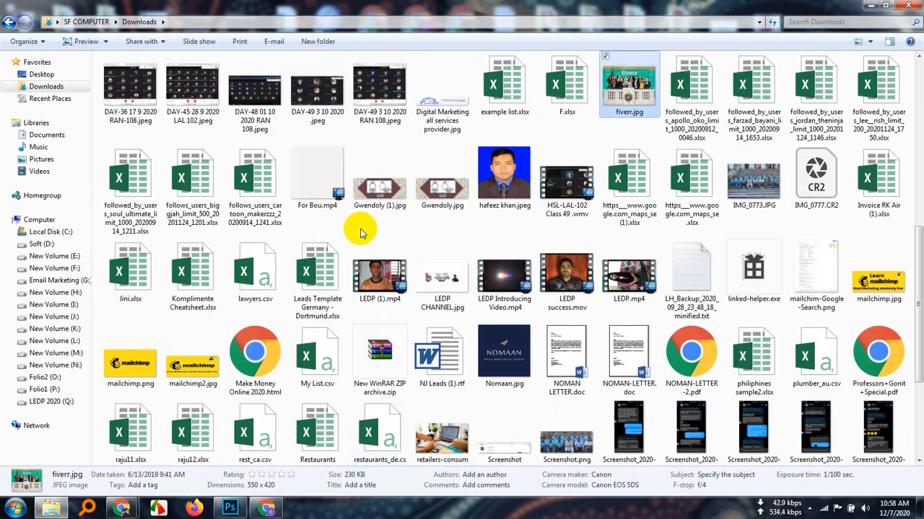
pyautogui.scroll(-3, 583, 397)
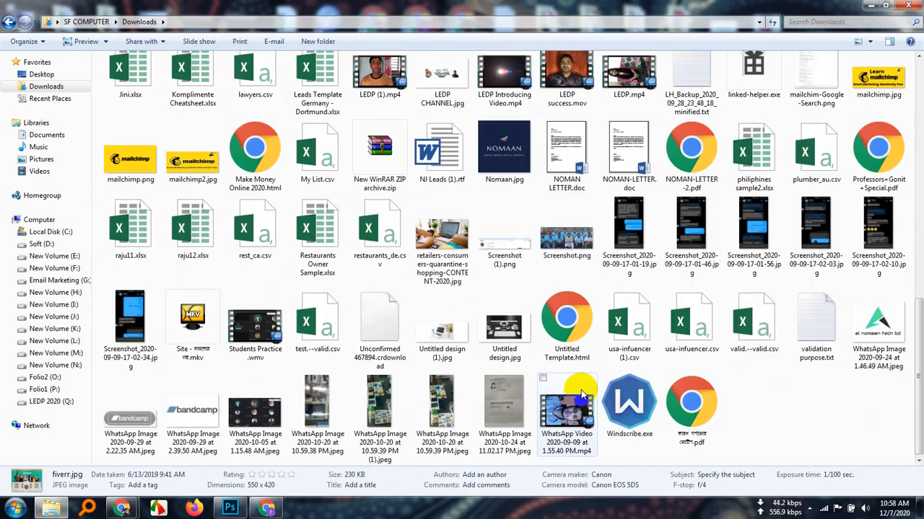
pyautogui.scroll(10, 583, 394)
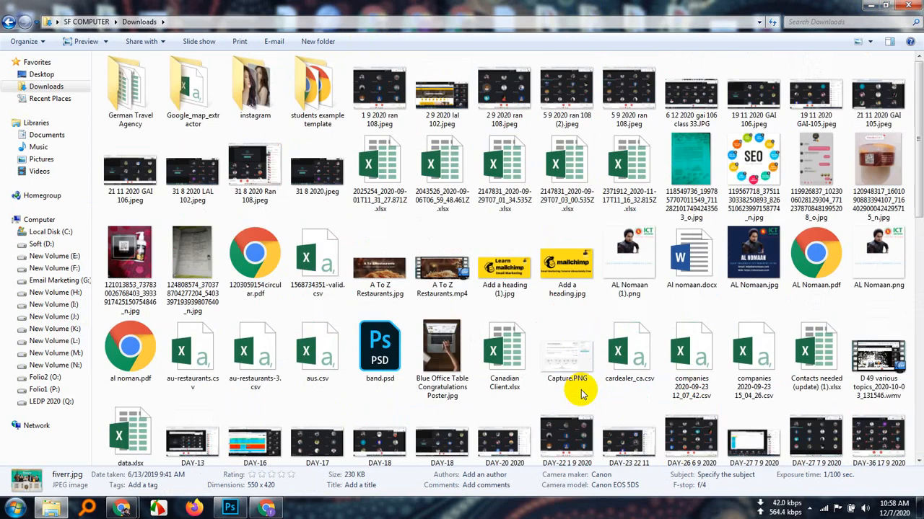
# Switch back to the Sendinblue template editor and upload fiverr.jpg from the Downloads folder to the image gallery
pyautogui.click(267, 509)
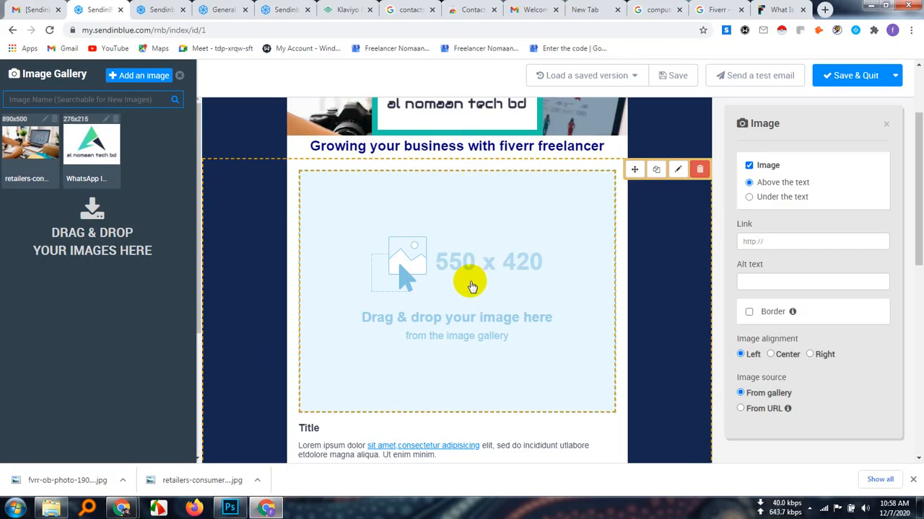
pyautogui.click(148, 75)
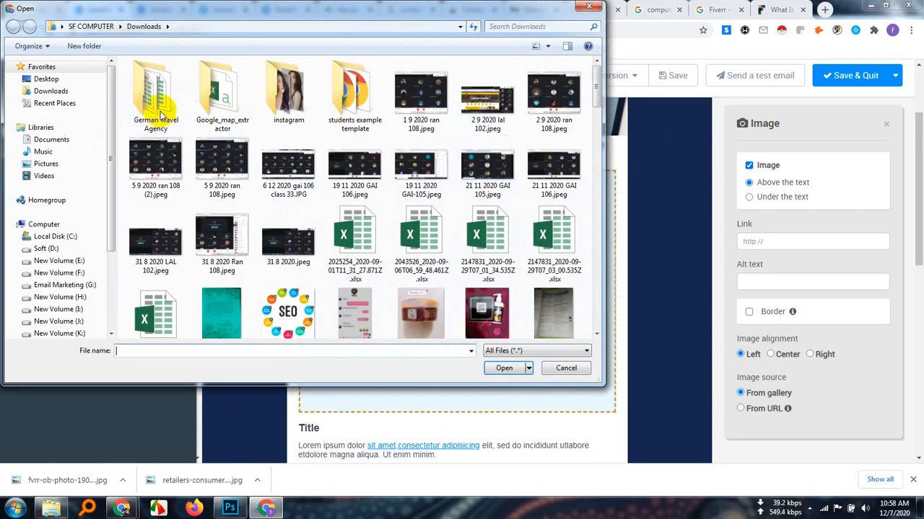
pyautogui.click(58, 93)
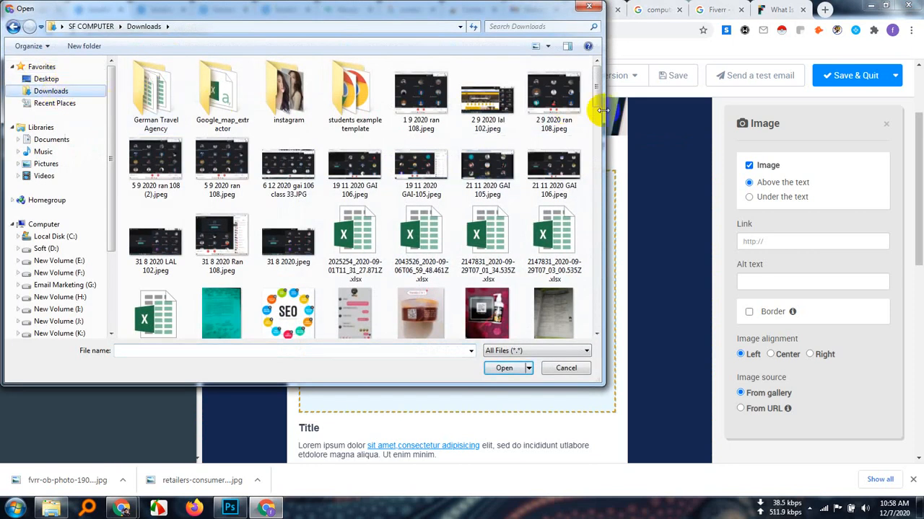
pyautogui.moveTo(599, 97); pyautogui.dragTo(607, 182)
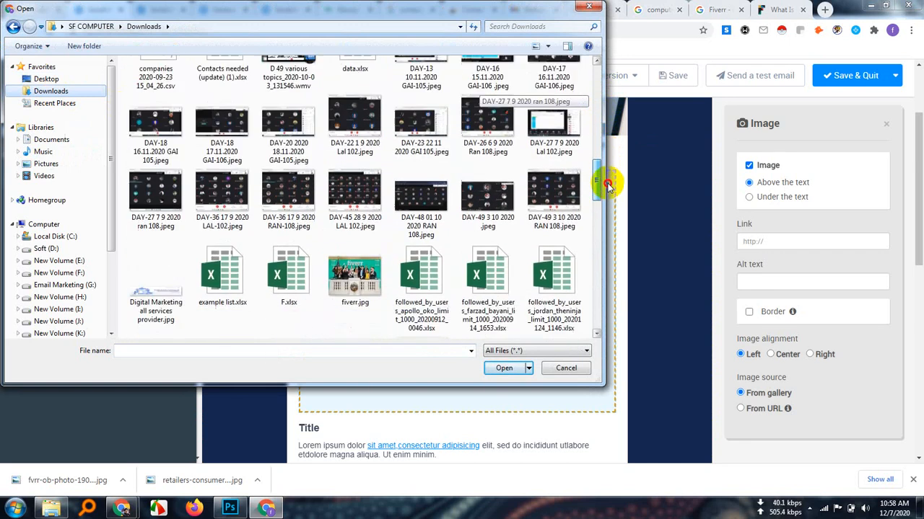
pyautogui.doubleClick(354, 238)
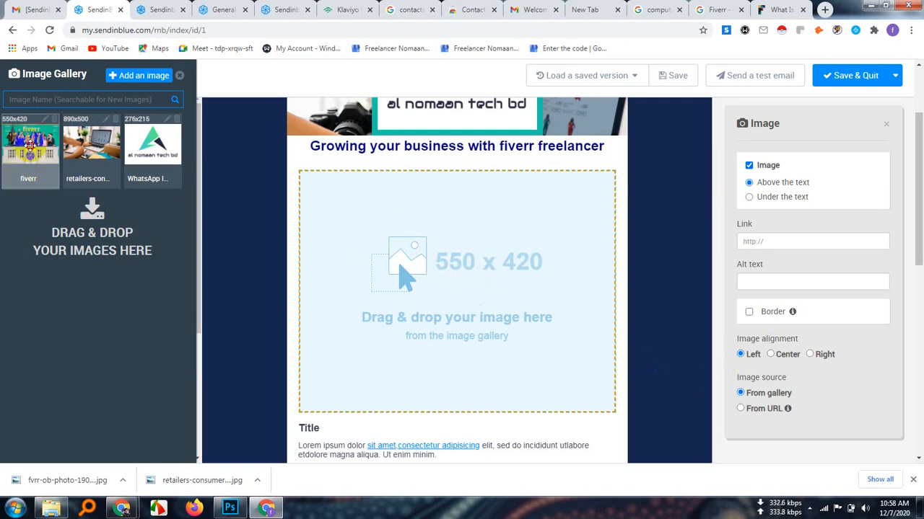
# Place the fiverr image from the gallery in the 550 x 420 placeholder below the heading and check its appearance
pyautogui.moveTo(30, 144); pyautogui.dragTo(498, 289)
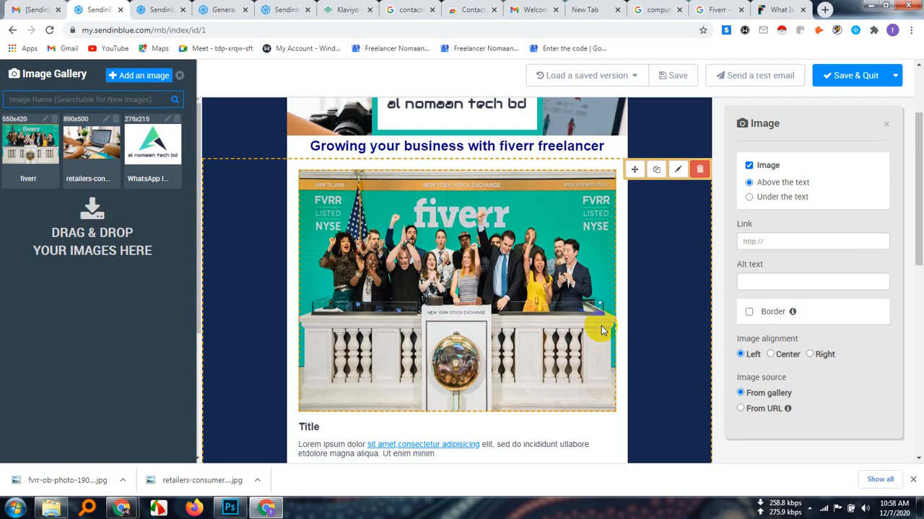
pyautogui.scroll(-2, 560, 287)
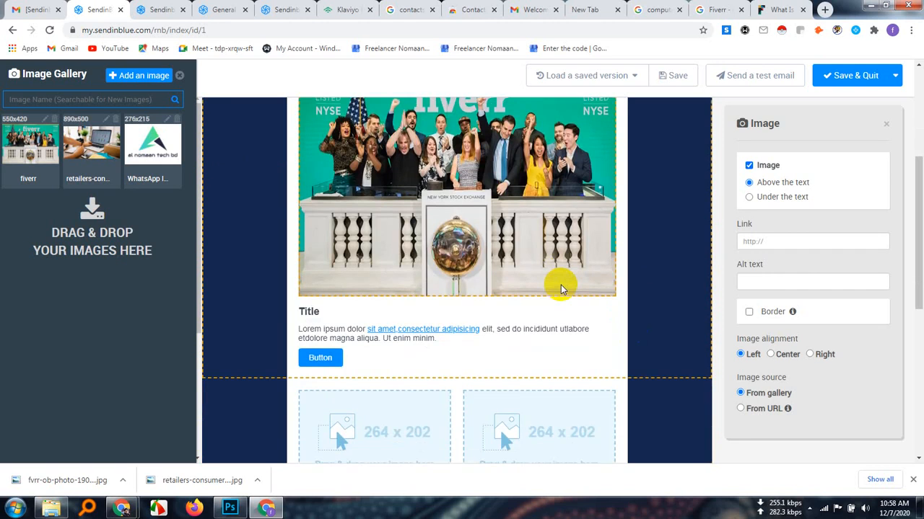
pyautogui.scroll(3, 659, 274)
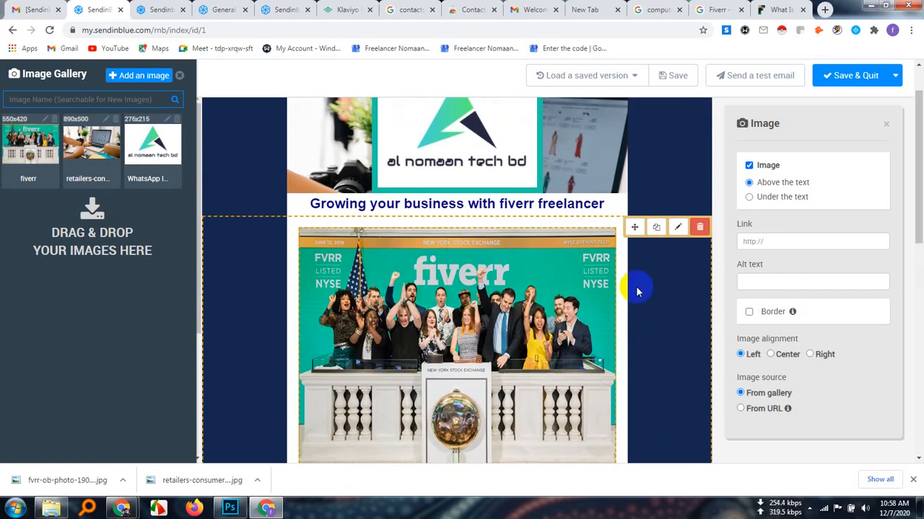
pyautogui.scroll(1, 635, 257)
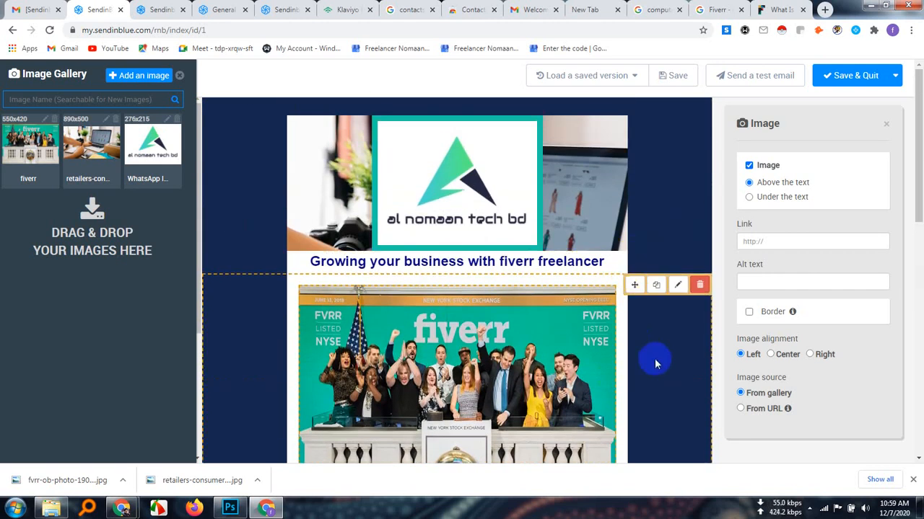
pyautogui.scroll(-3, 644, 340)
pyautogui.scroll(1, 644, 332)
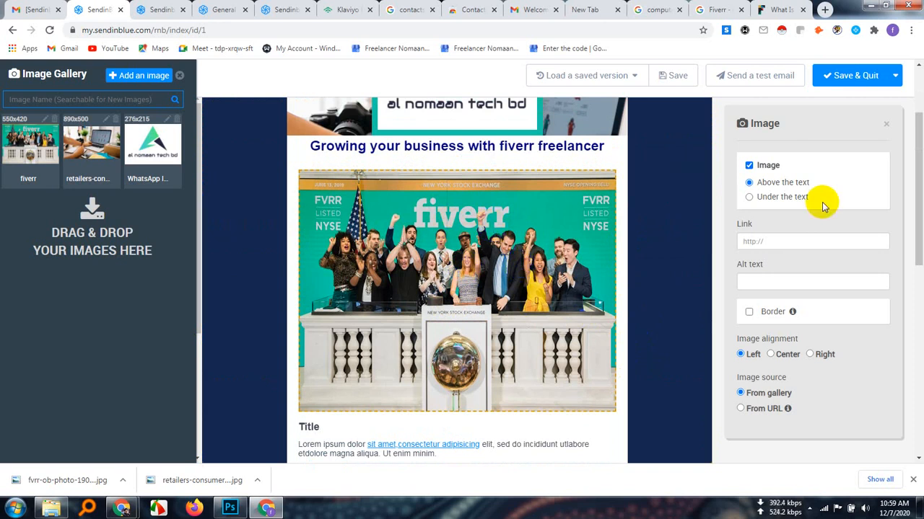
pyautogui.click(770, 242)
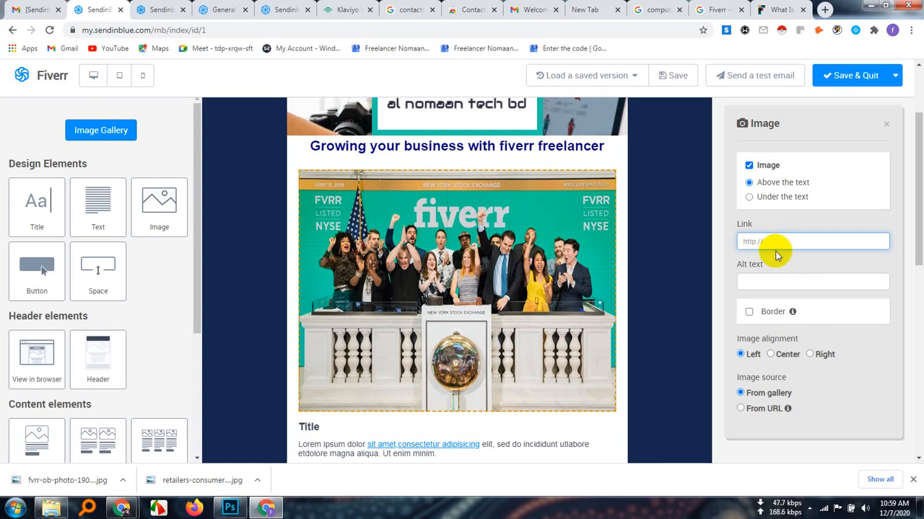
pyautogui.write('www.youtube.com/alnomaan')
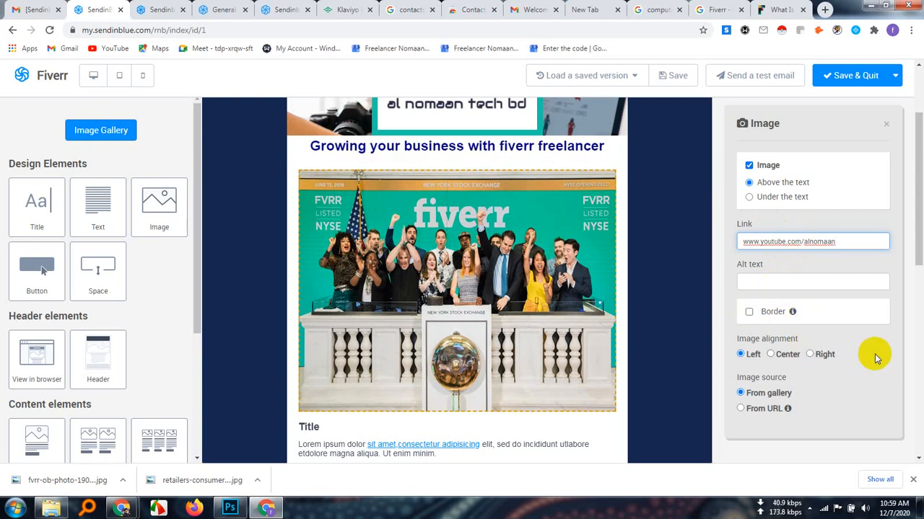
pyautogui.scroll(-2, 875, 324)
pyautogui.scroll(2, 503, 325)
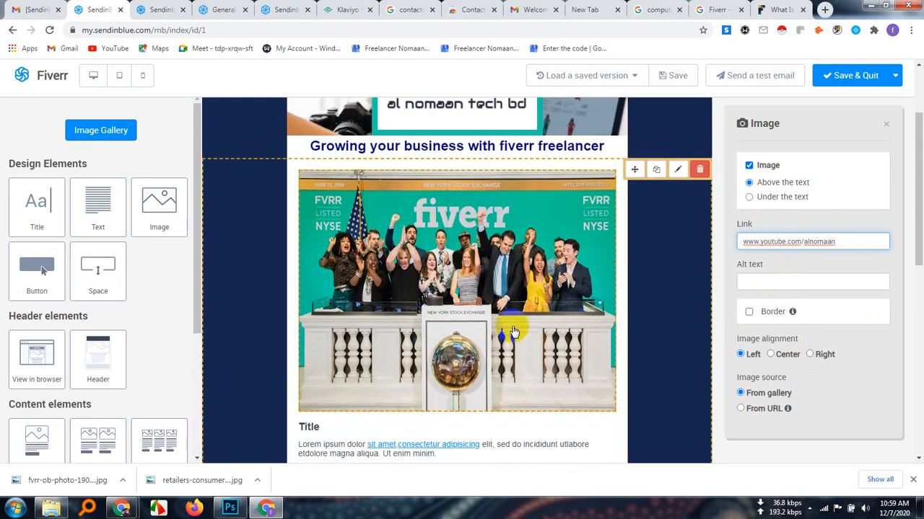
pyautogui.click(771, 356)
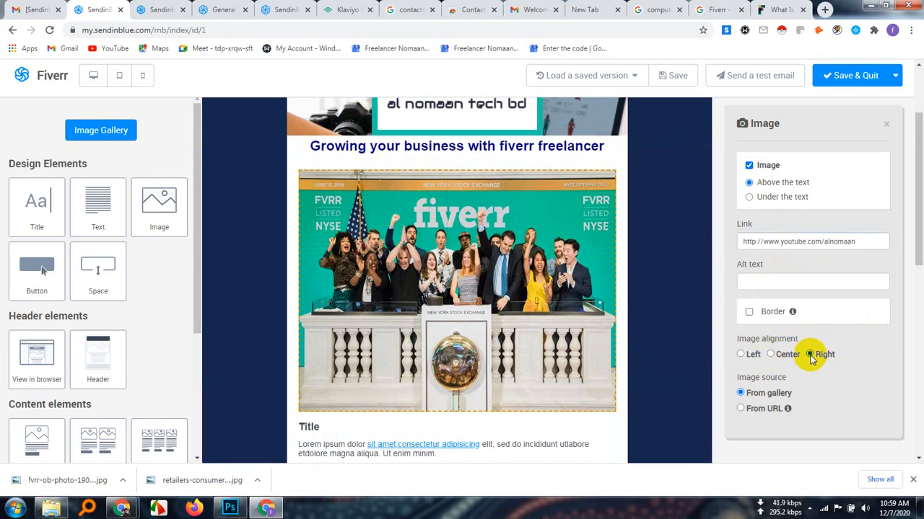
pyautogui.click(740, 354)
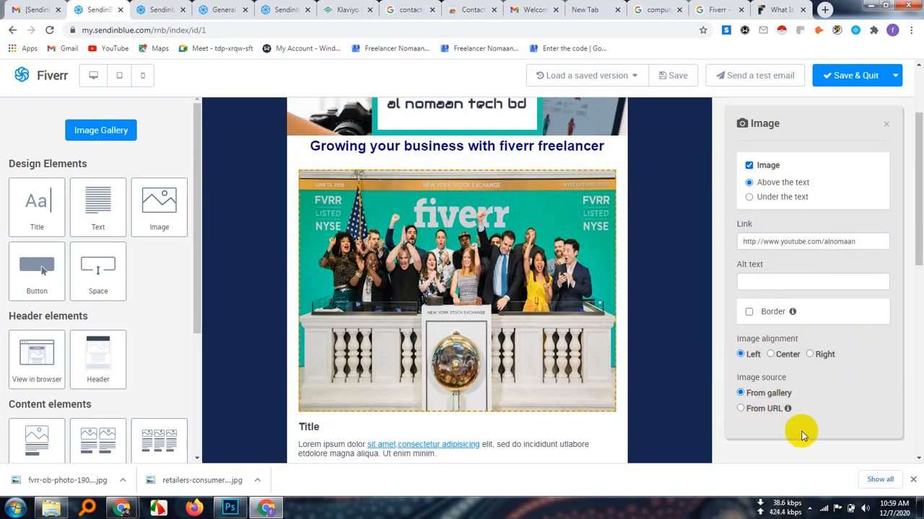
pyautogui.scroll(2, 778, 296)
pyautogui.scroll(-5, 876, 379)
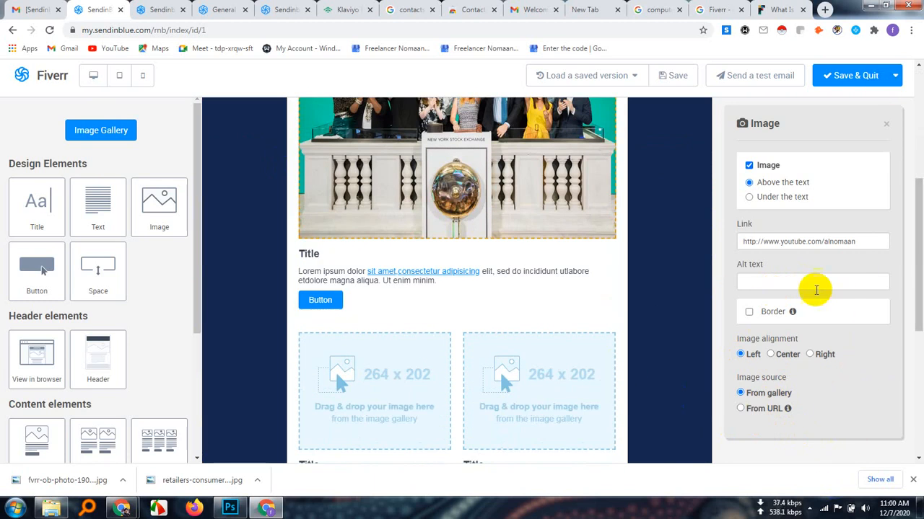
pyautogui.scroll(-3, 814, 381)
pyautogui.scroll(5, 586, 358)
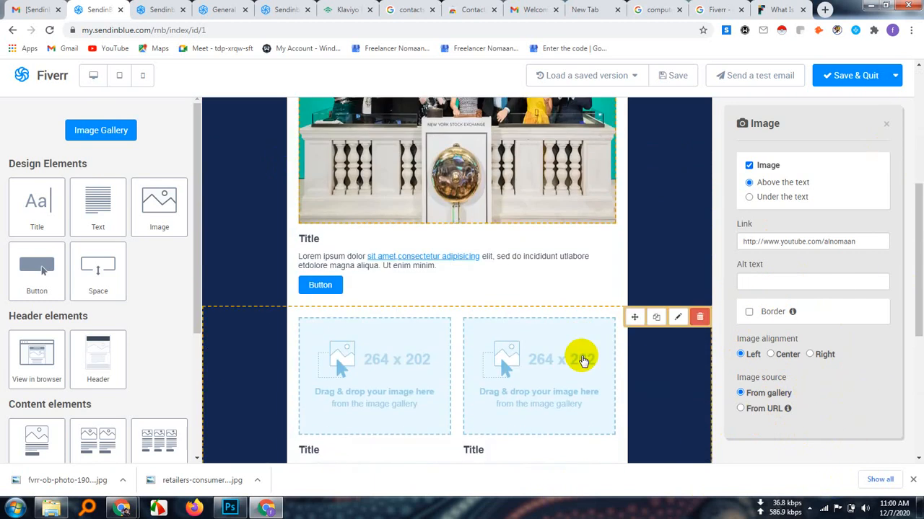
pyautogui.scroll(-1, 568, 329)
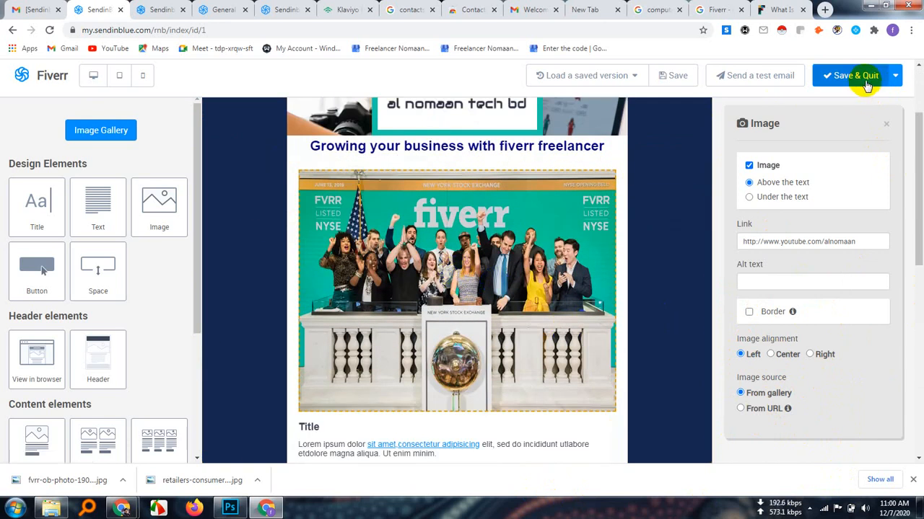
pyautogui.click(894, 76)
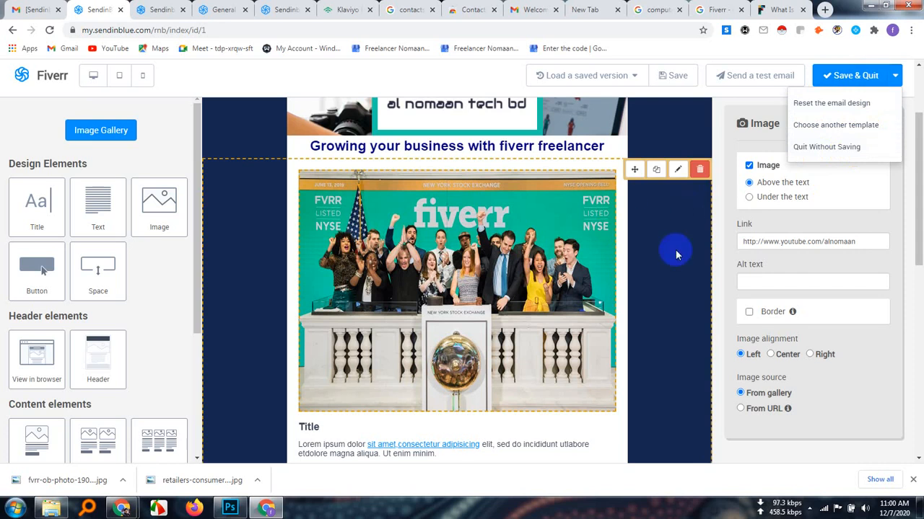
pyautogui.click(498, 303)
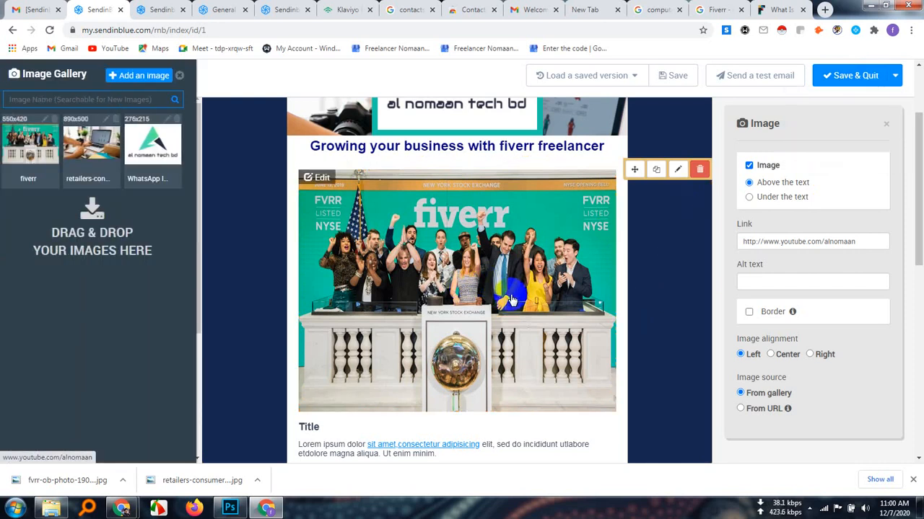
# Delete the placeholder paragraph under the Fiverr photo back to its first word, Lorem
pyautogui.scroll(-3, 511, 297)
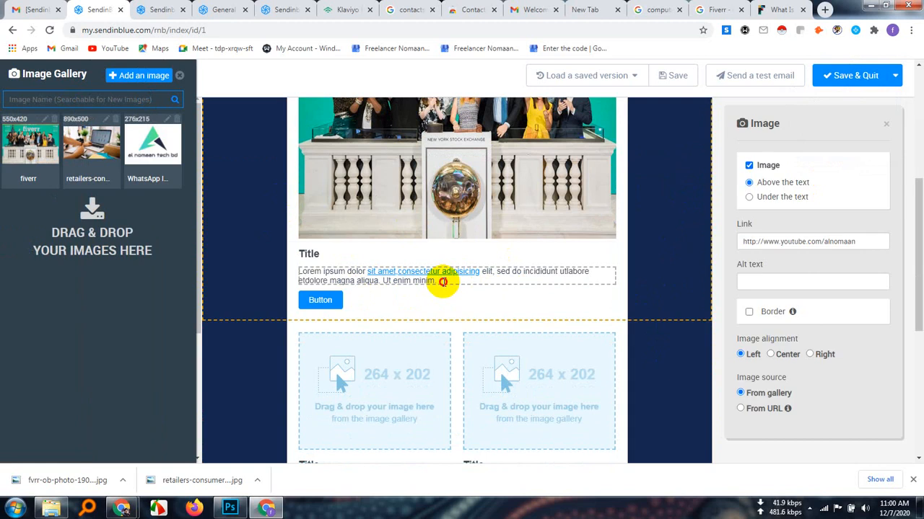
pyautogui.click(439, 282)
pyautogui.press('BackSpace')
pyautogui.press('BackSpace')
pyautogui.press('BackSpace')
pyautogui.press('BackSpace')
pyautogui.press('BackSpace')
pyautogui.press('BackSpace')
pyautogui.press('BackSpace')
pyautogui.press('BackSpace')
pyautogui.press('BackSpace')
pyautogui.press('BackSpace')
pyautogui.press('BackSpace')
pyautogui.press('BackSpace')
pyautogui.press('BackSpace')
pyautogui.press('BackSpace')
pyautogui.press('BackSpace')
pyautogui.press('BackSpace')
pyautogui.press('BackSpace')
pyautogui.press('BackSpace')
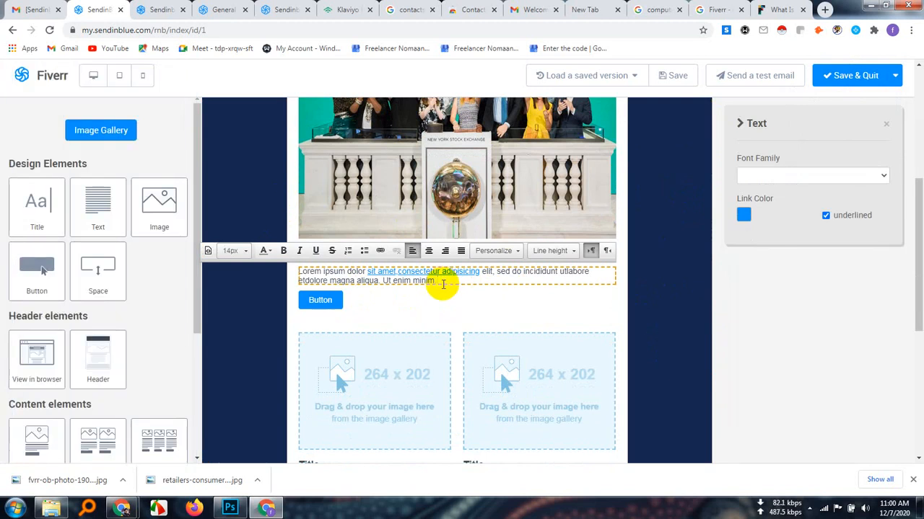
pyautogui.press('BackSpace')
pyautogui.press('BackSpace')
pyautogui.press('BackSpace')
pyautogui.press('BackSpace')
pyautogui.press('BackSpace')
pyautogui.press('BackSpace')
pyautogui.press('BackSpace')
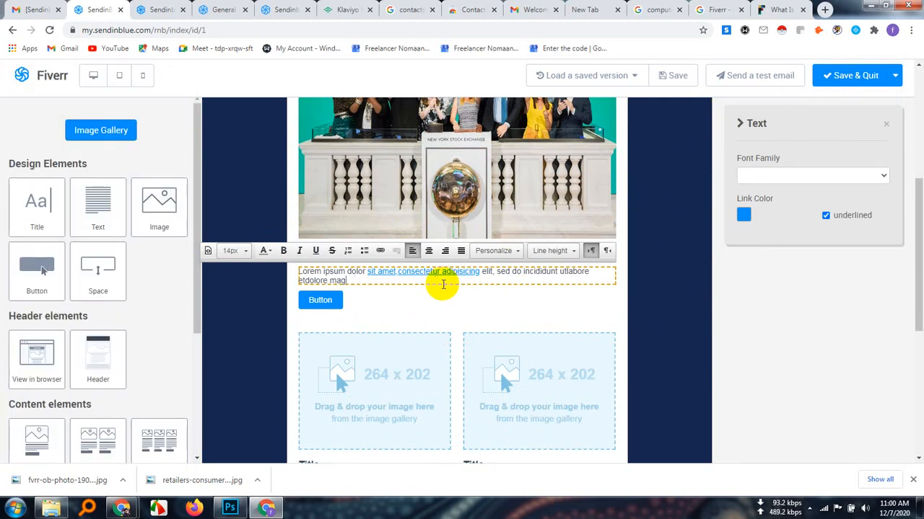
pyautogui.press('BackSpace')
pyautogui.press('BackSpace')
pyautogui.press('BackSpace')
pyautogui.press('BackSpace')
pyautogui.press('BackSpace')
pyautogui.press('BackSpace')
pyautogui.press('BackSpace')
pyautogui.press('BackSpace')
pyautogui.press('BackSpace')
pyautogui.press('BackSpace')
pyautogui.press('BackSpace')
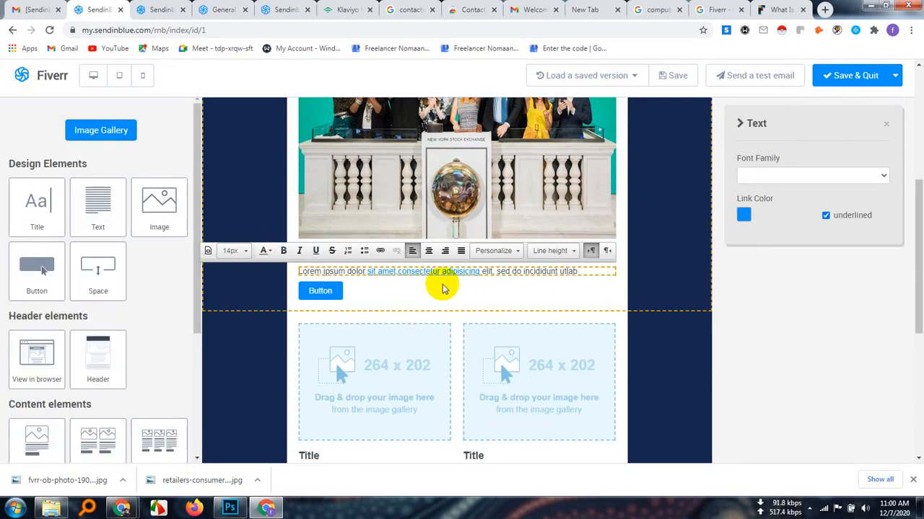
pyautogui.press('BackSpace')
pyautogui.press('BackSpace')
pyautogui.press('BackSpace')
pyautogui.press('BackSpace')
pyautogui.press('BackSpace')
pyautogui.press('BackSpace')
pyautogui.press('BackSpace')
pyautogui.press('BackSpace')
pyautogui.press('BackSpace')
pyautogui.press('BackSpace')
pyautogui.press('BackSpace')
pyautogui.press('BackSpace')
pyautogui.press('BackSpace')
pyautogui.press('BackSpace')
pyautogui.press('BackSpace')
pyautogui.press('BackSpace')
pyautogui.press('BackSpace')
pyautogui.press('BackSpace')
pyautogui.press('BackSpace')
pyautogui.press('BackSpace')
pyautogui.press('BackSpace')
pyautogui.press('BackSpace')
pyautogui.press('BackSpace')
pyautogui.press('BackSpace')
pyautogui.press('BackSpace')
pyautogui.press('BackSpace')
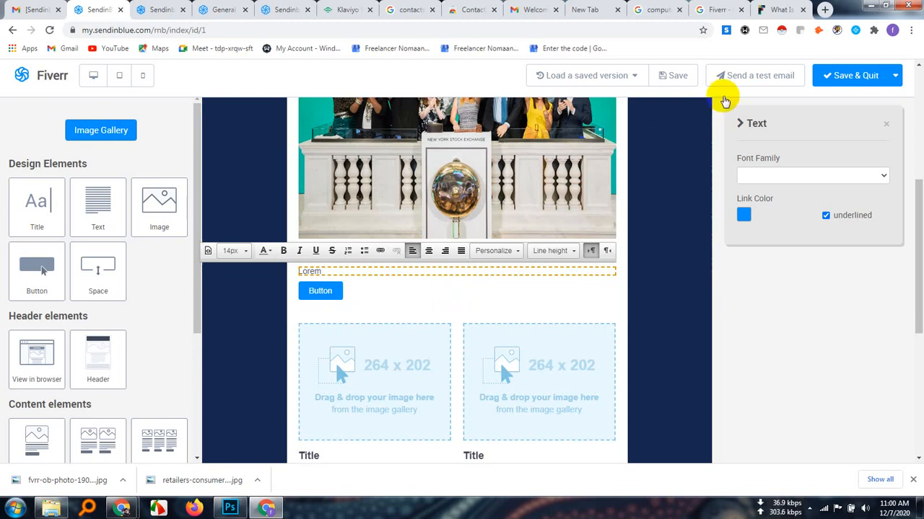
# Show all Google web results for Fiverr and try to select the description of the first result
pyautogui.click(717, 9)
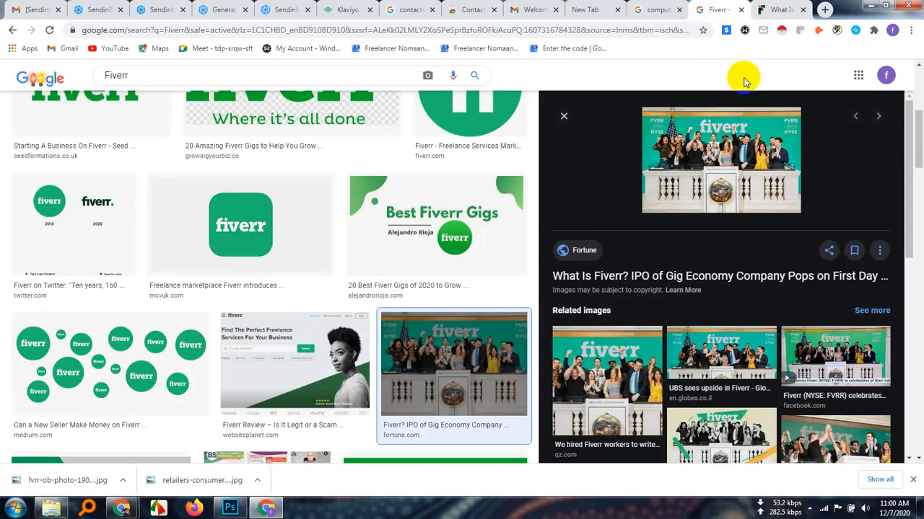
pyautogui.scroll(4, 289, 310)
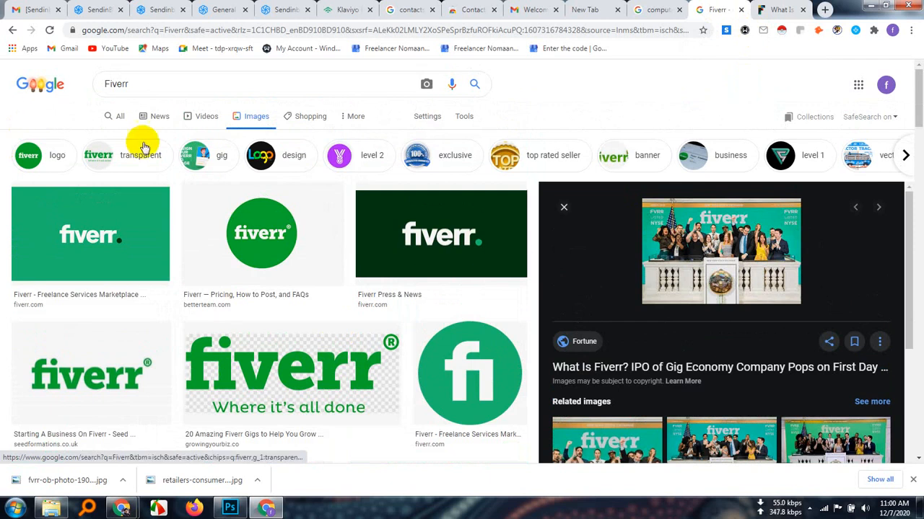
pyautogui.click(120, 116)
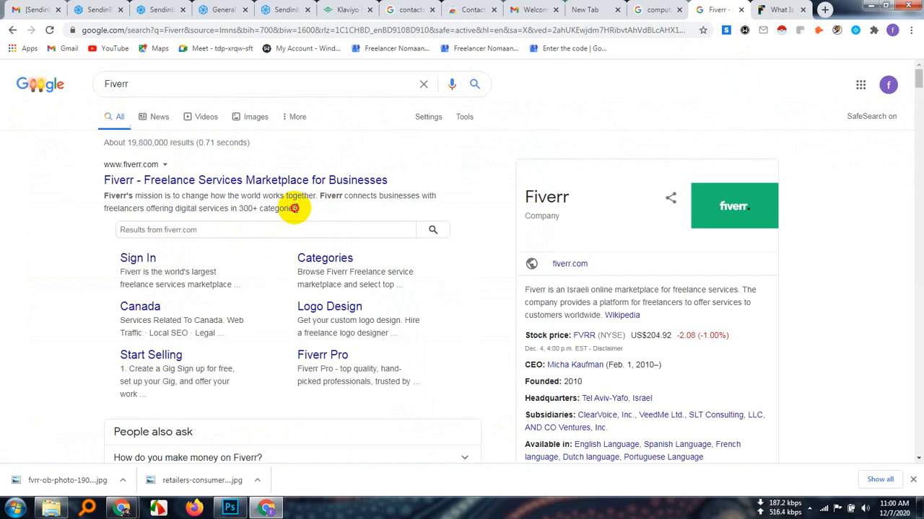
pyautogui.moveTo(295, 208); pyautogui.dragTo(104, 195)
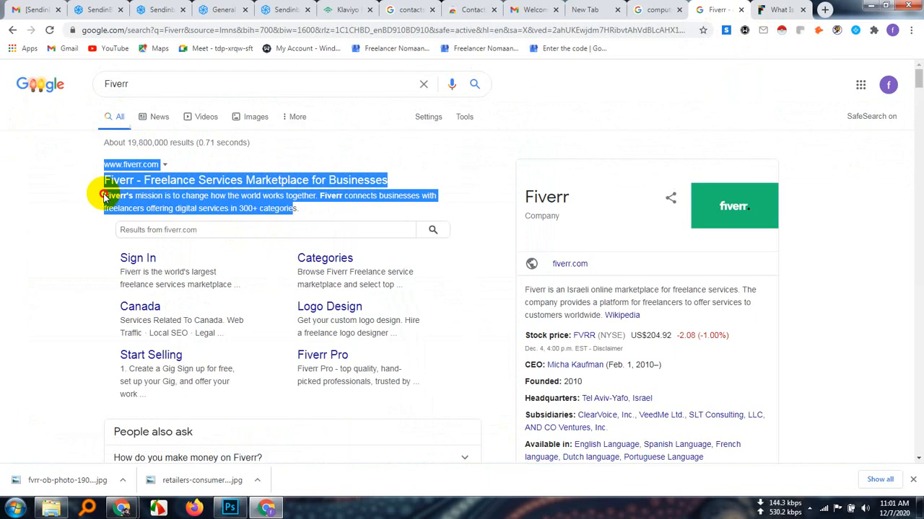
pyautogui.moveTo(104, 196); pyautogui.dragTo(104, 195)
# Copy the Fiverr company description, from "Fiverr is an Israeli online marketplace" to "customers worldwide", out of the company information card
pyautogui.click(598, 315)
pyautogui.doubleClick(597, 316)
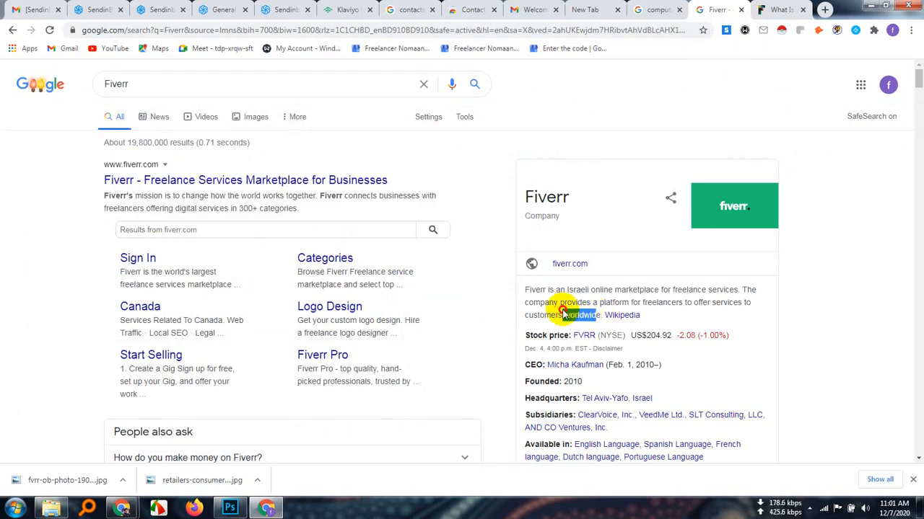
pyautogui.click(594, 316)
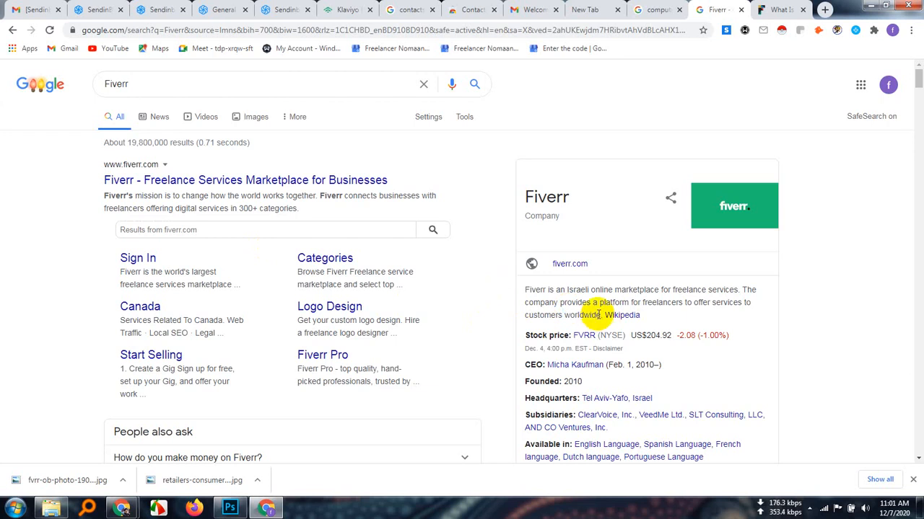
pyautogui.moveTo(600, 315); pyautogui.dragTo(526, 284)
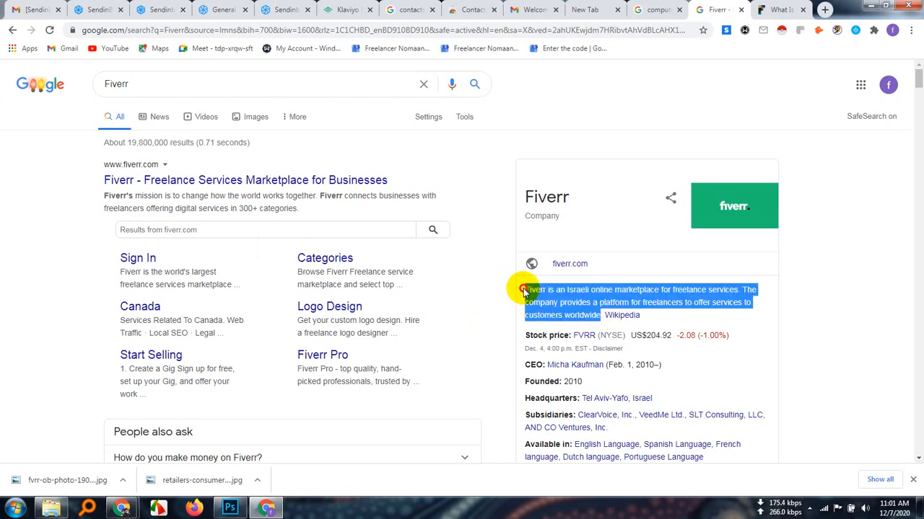
pyautogui.rightClick(559, 299)
pyautogui.click(577, 301)
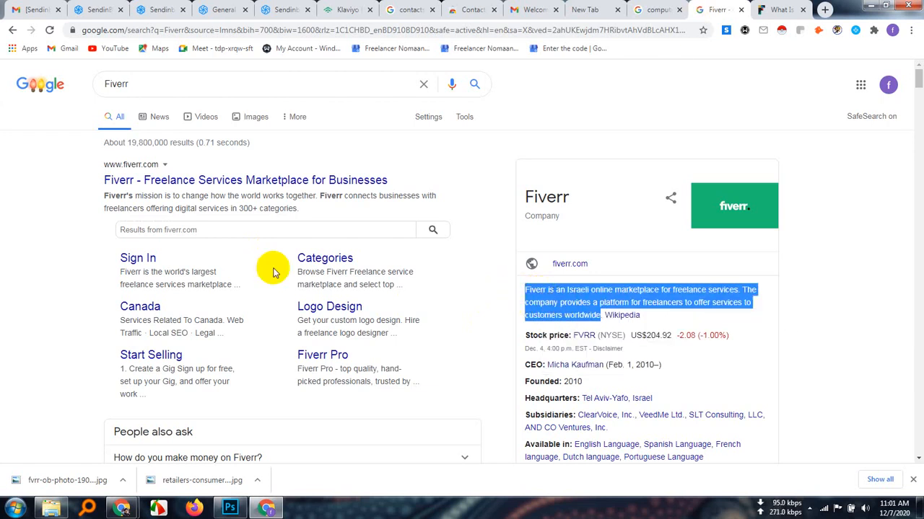
# Switch to the Roundcube inbox, open the Sendinblue "Activate Your New Sender" email and read its activation instructions
pyautogui.moveTo(124, 508)
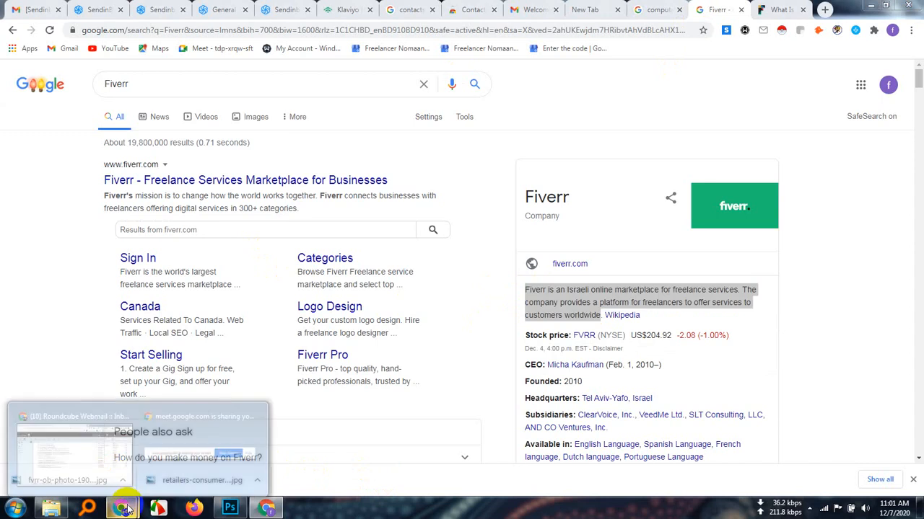
pyautogui.click(119, 448)
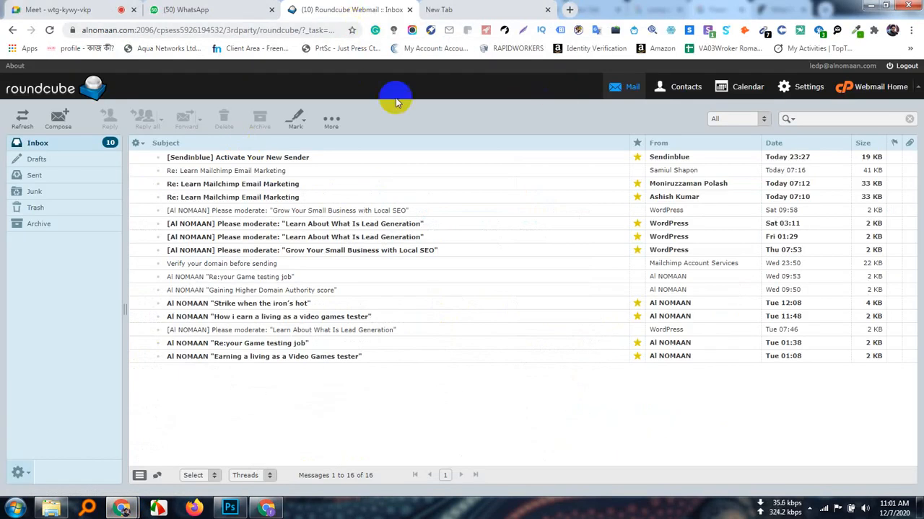
pyautogui.doubleClick(302, 158)
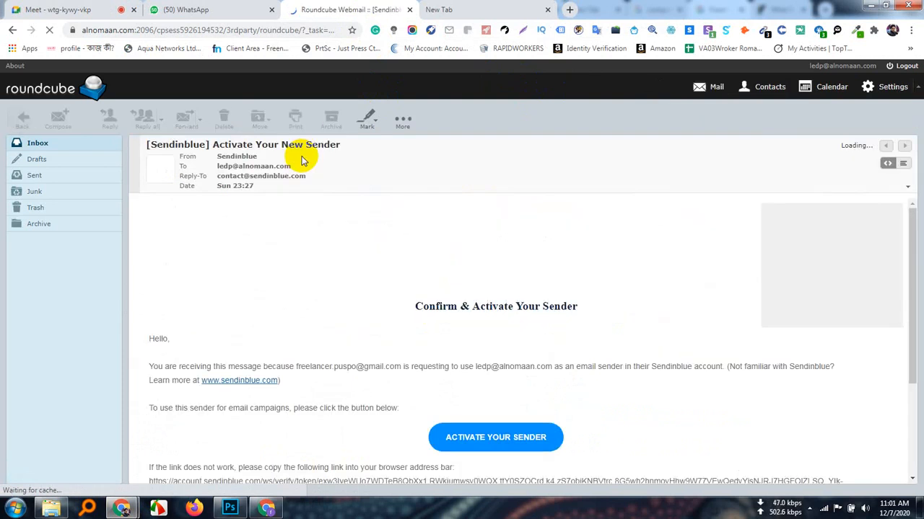
pyautogui.scroll(-3, 469, 368)
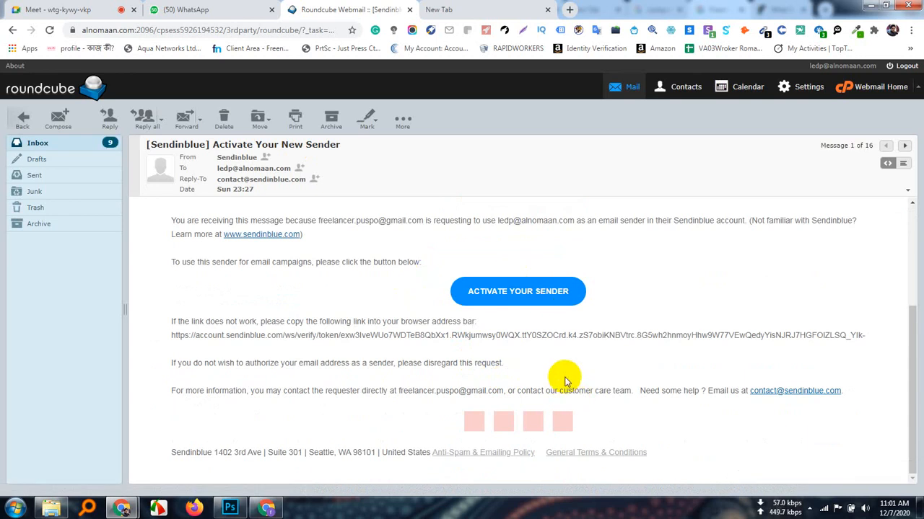
pyautogui.scroll(3, 565, 377)
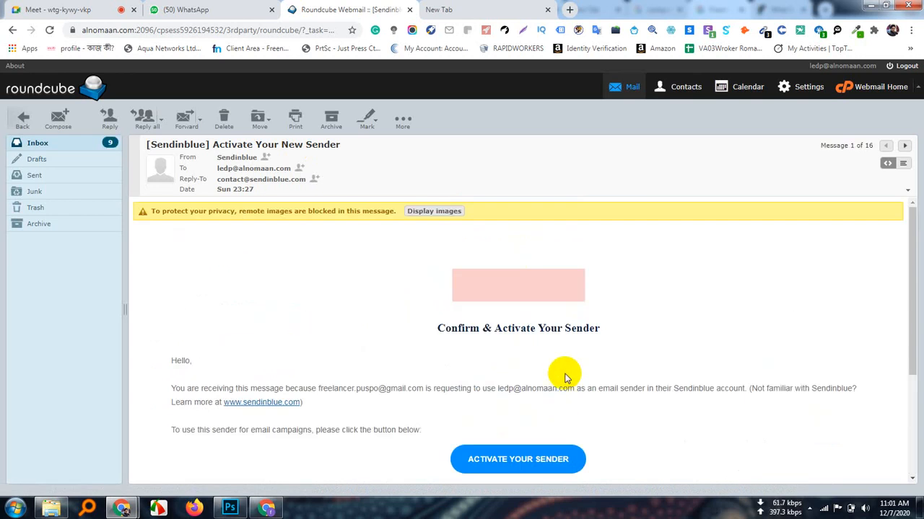
pyautogui.scroll(-3, 565, 375)
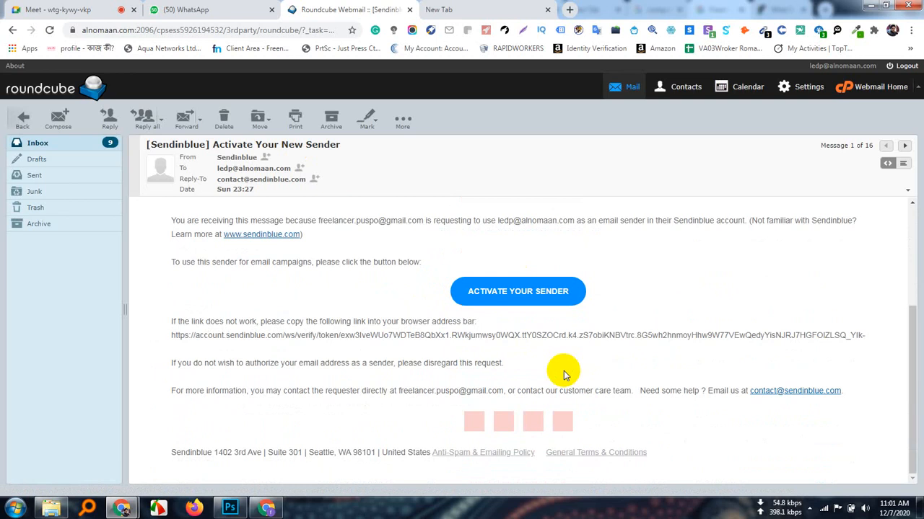
# Return to the Sendinblue template editor and paste the copied Fiverr company description over the leftover Lorem text under the photo
pyautogui.click(267, 509)
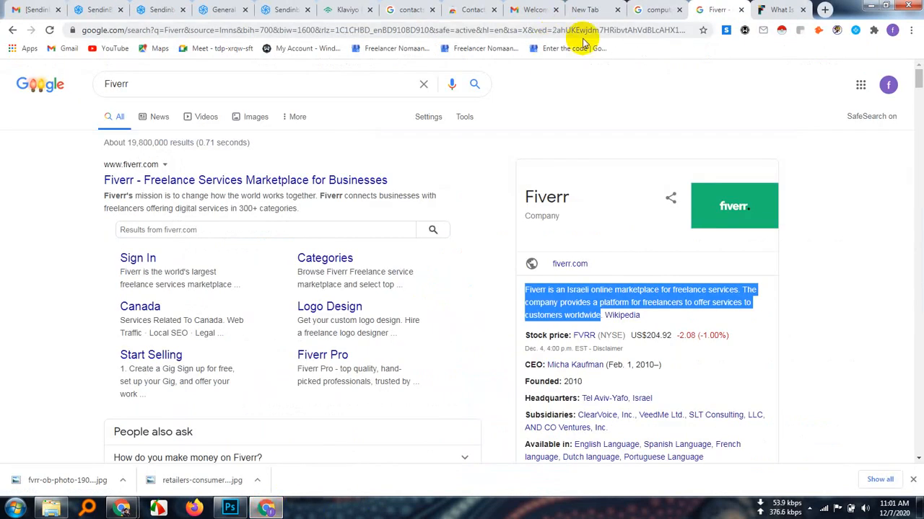
pyautogui.click(163, 9)
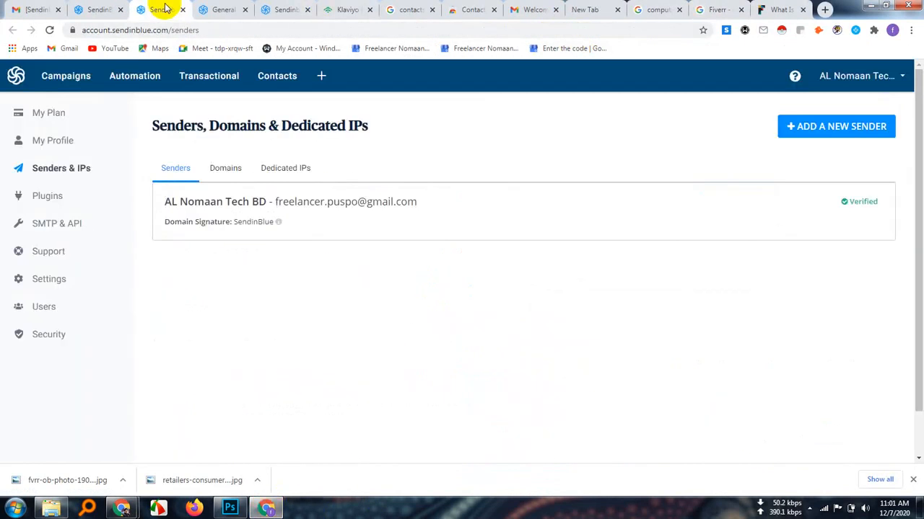
pyautogui.click(217, 12)
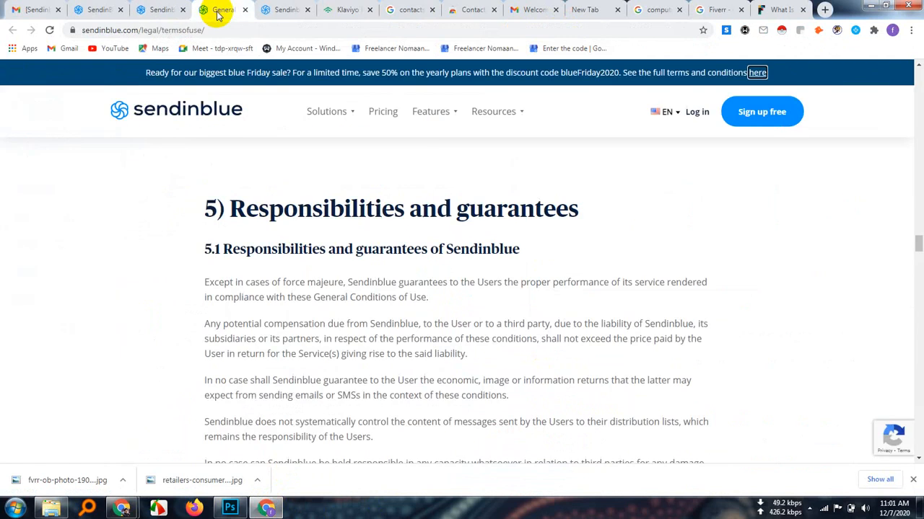
pyautogui.click(99, 10)
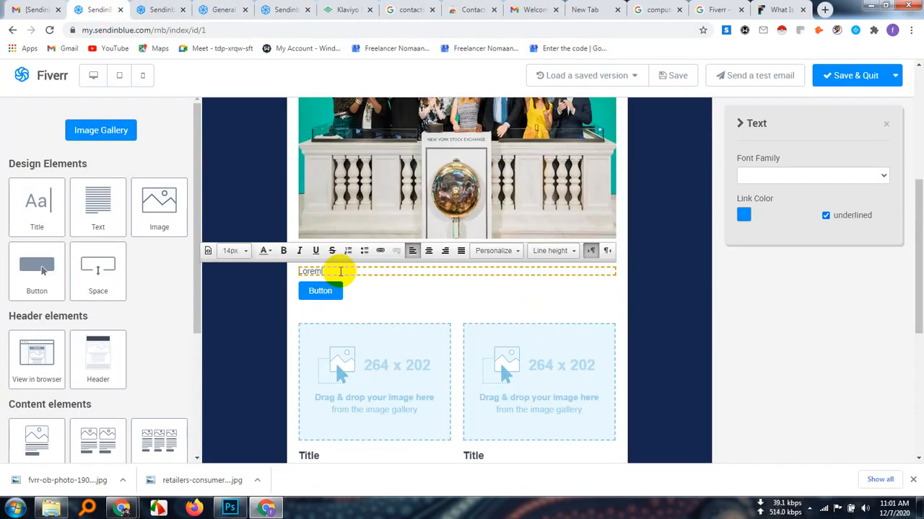
pyautogui.press('BackSpace')
pyautogui.press('BackSpace')
pyautogui.press('BackSpace')
pyautogui.hotkey('ctrl', 'v')
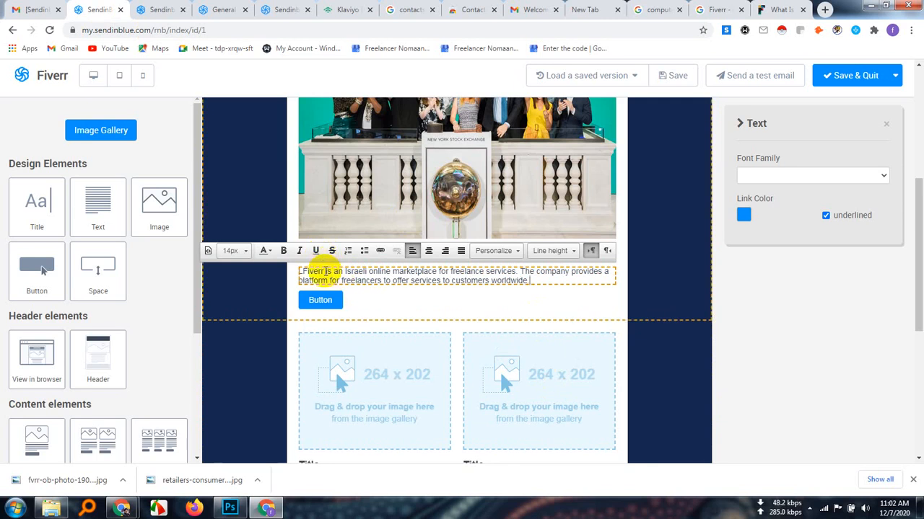
pyautogui.moveTo(324, 271); pyautogui.dragTo(303, 274)
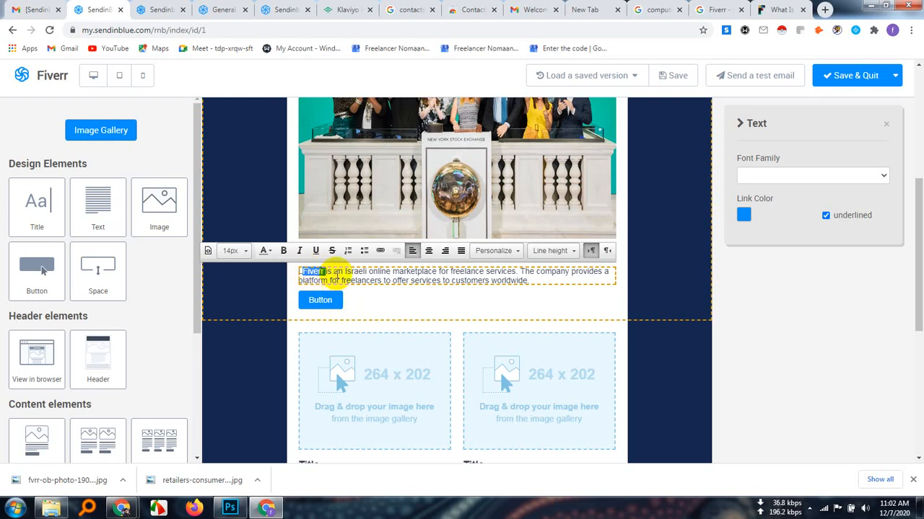
pyautogui.click(380, 251)
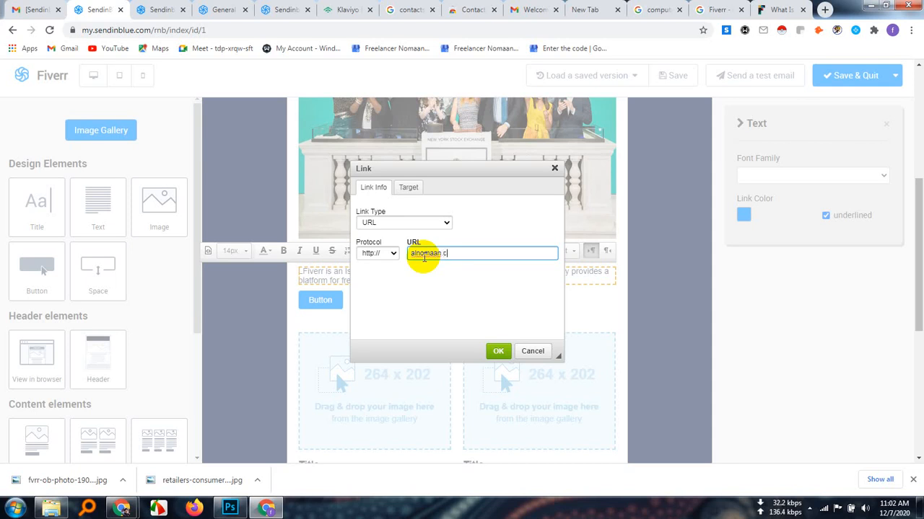
pyautogui.click(443, 226)
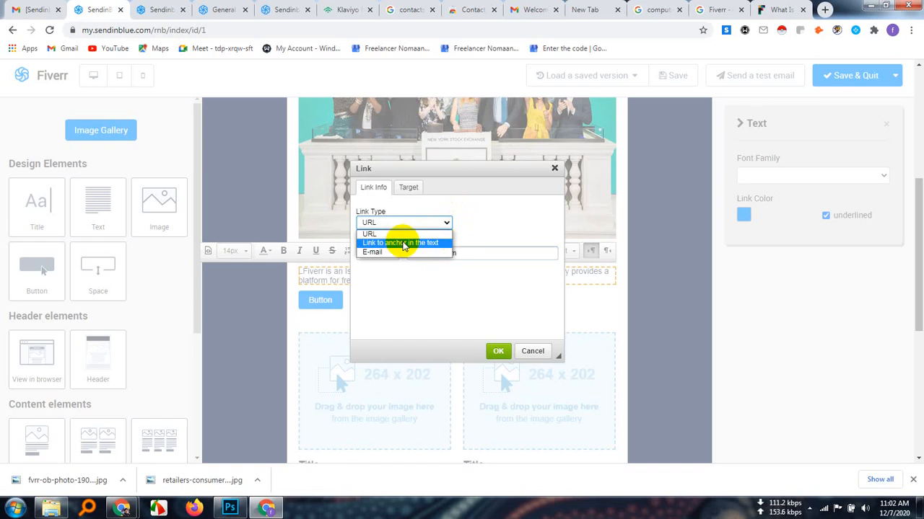
pyautogui.click(490, 226)
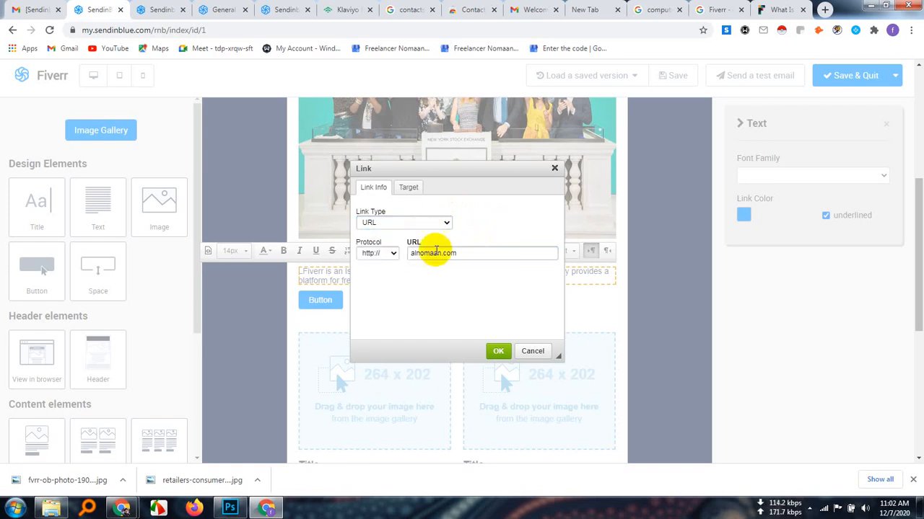
pyautogui.click(497, 351)
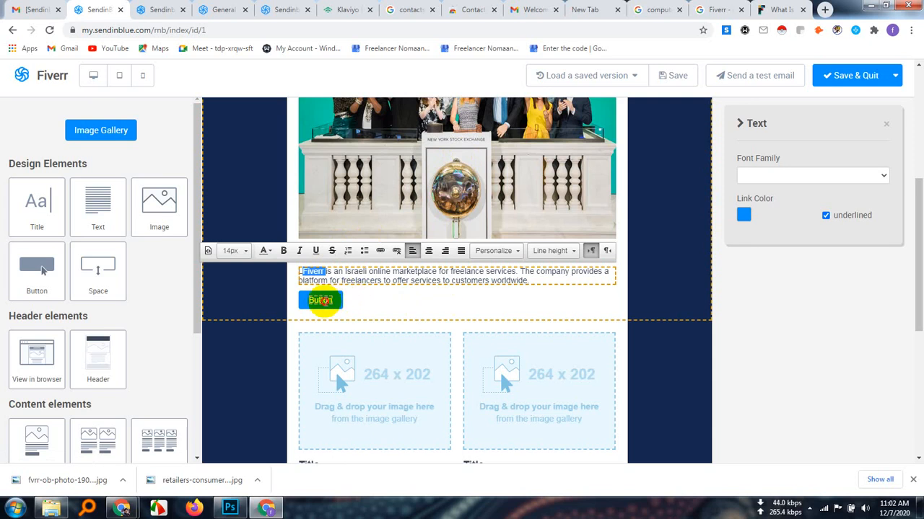
pyautogui.click(321, 301)
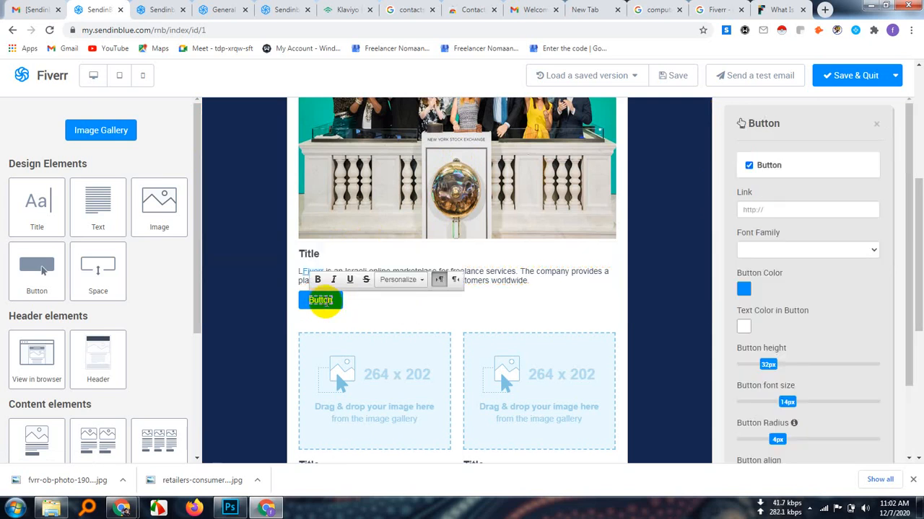
pyautogui.press('BackSpace')
pyautogui.press('BackSpace')
pyautogui.press('BackSpace')
pyautogui.press('BackSpace')
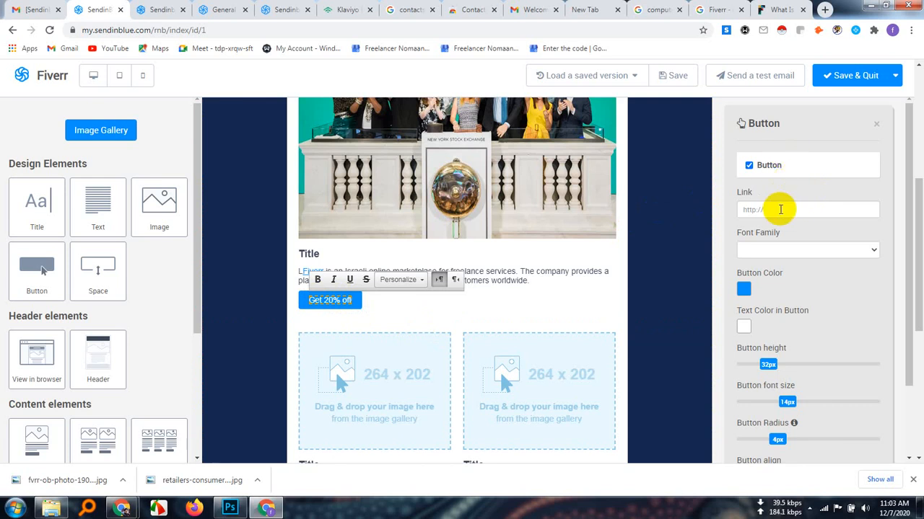
pyautogui.click(775, 210)
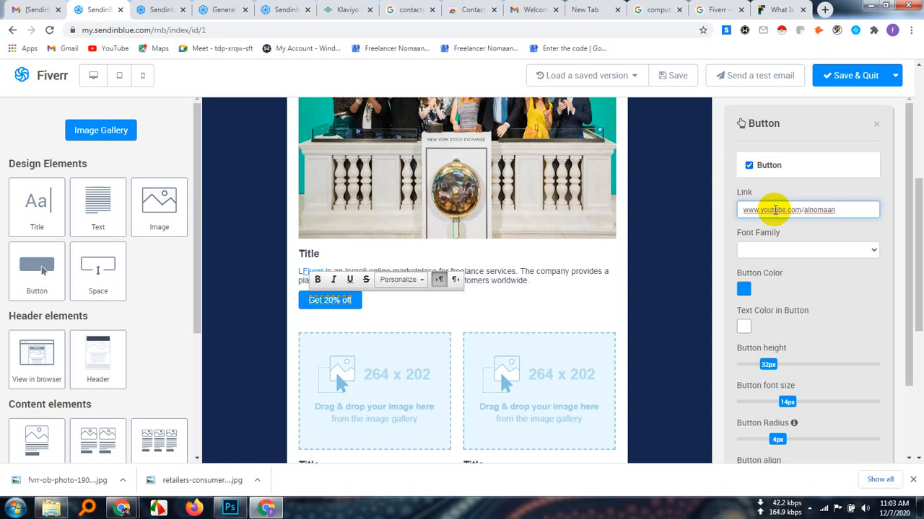
# After trying Arial, set the "Get 20% off" button's font family to Tahoma and apply bold to its label
pyautogui.click(874, 251)
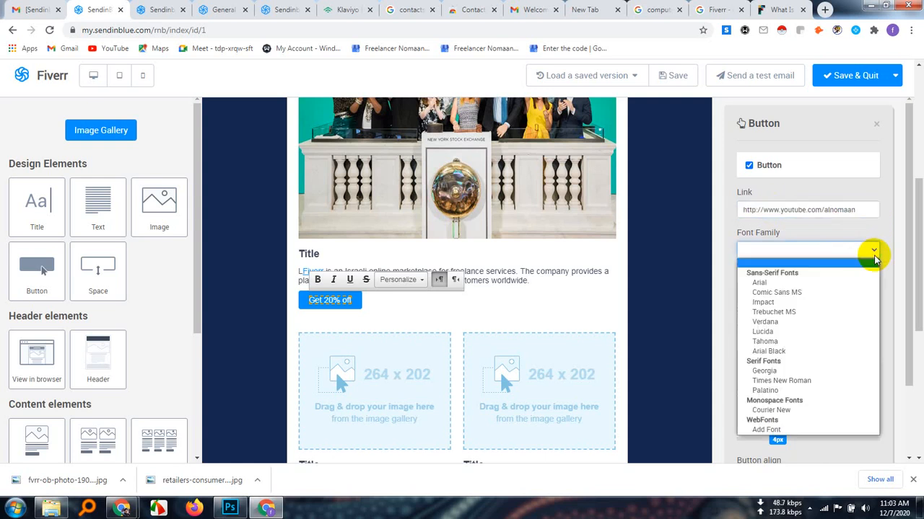
pyautogui.click(781, 288)
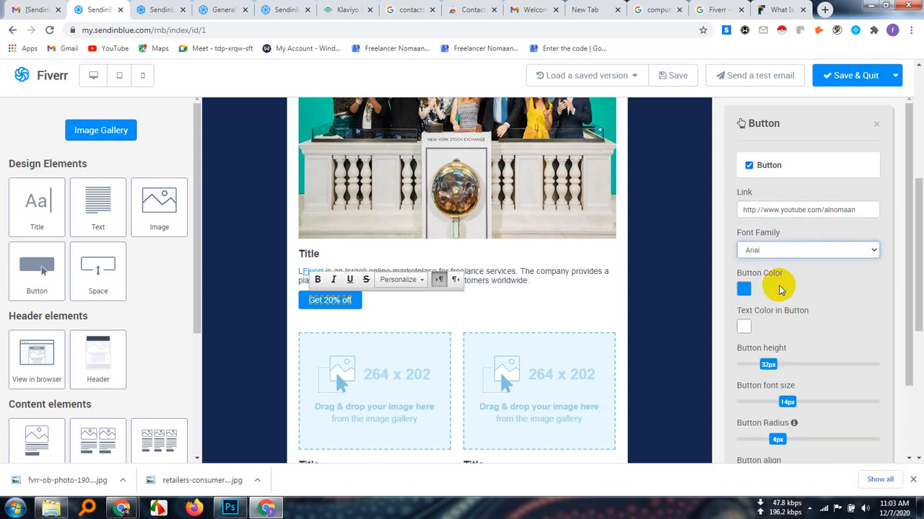
pyautogui.click(875, 250)
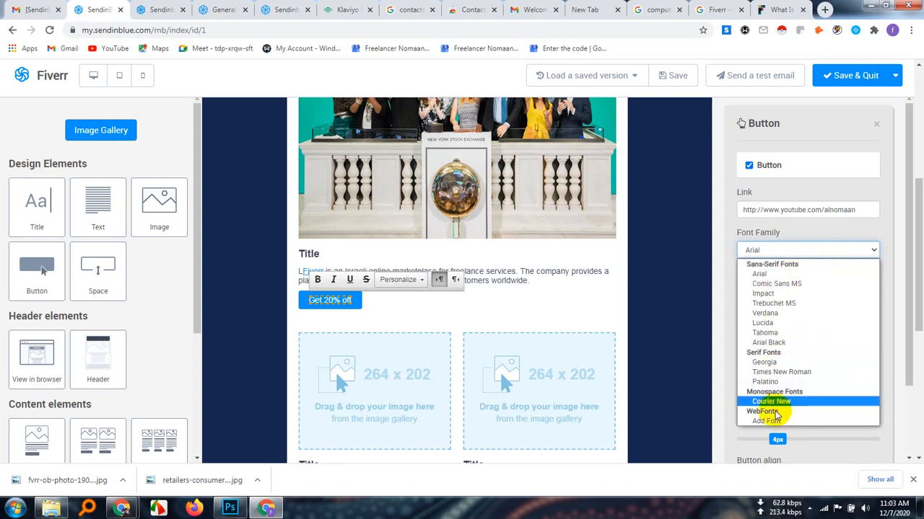
pyautogui.click(767, 333)
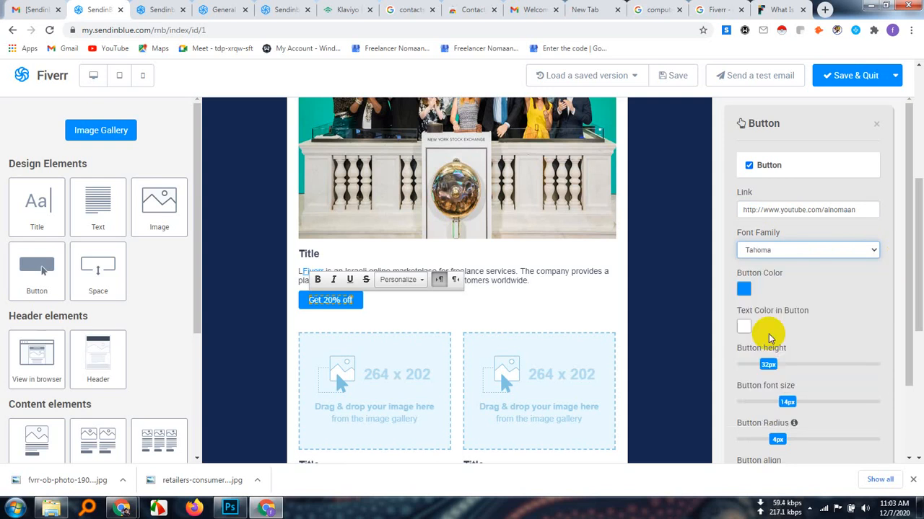
pyautogui.click(317, 281)
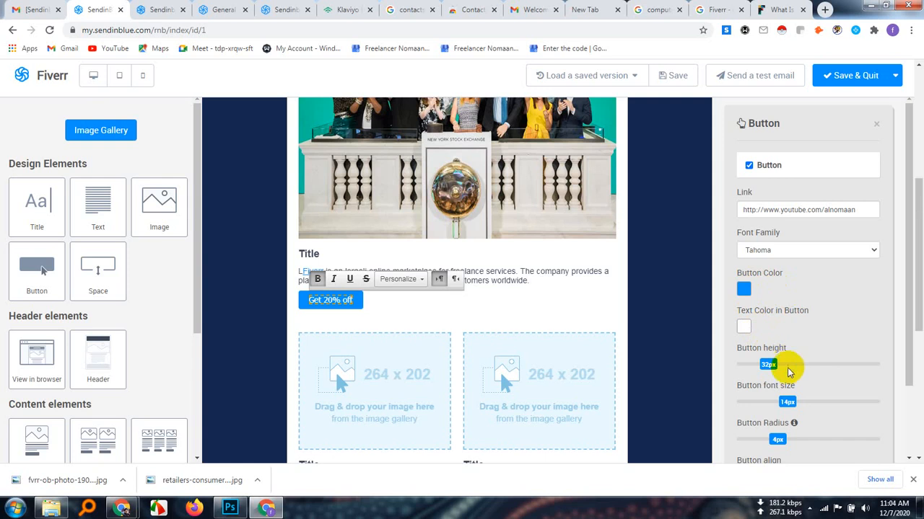
# Set the "Get 20% off" button's height to 40px, its font size to 16px and its radius to 15px
pyautogui.moveTo(767, 364); pyautogui.dragTo(819, 404)
pyautogui.click(786, 403)
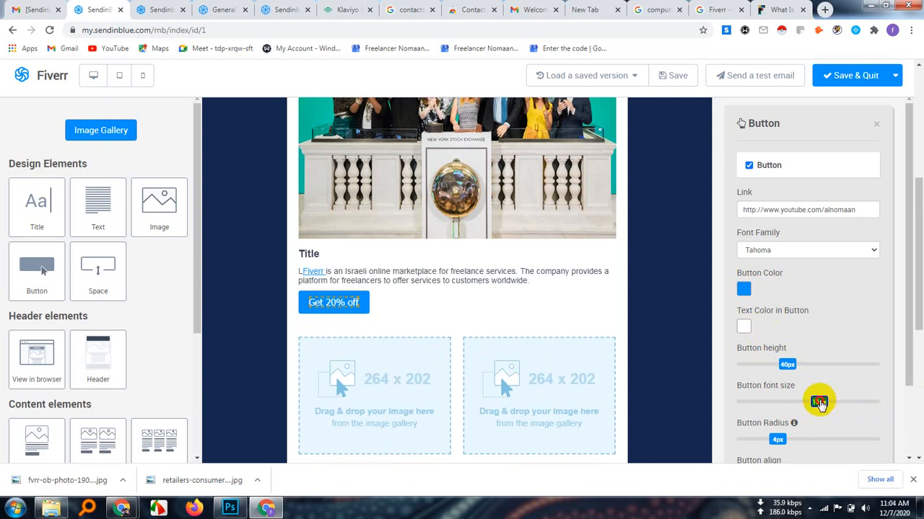
pyautogui.click(778, 440)
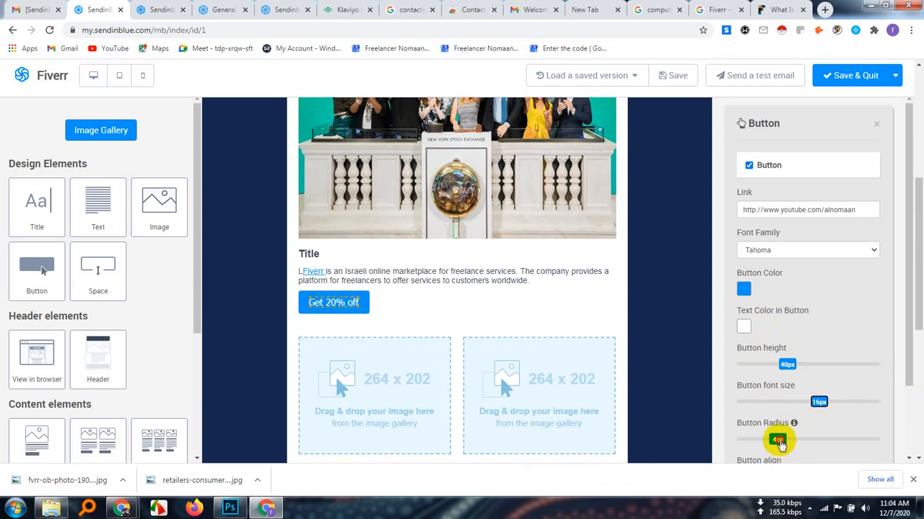
pyautogui.moveTo(779, 443); pyautogui.dragTo(917, 443)
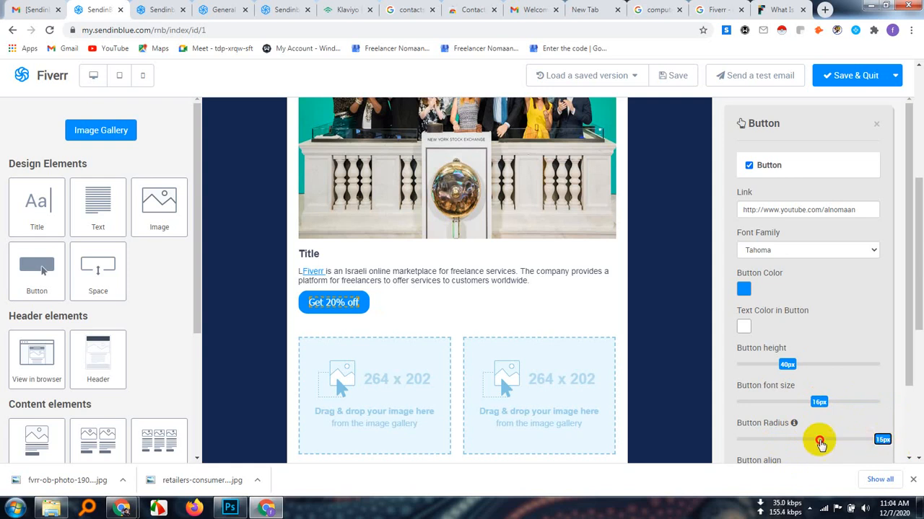
pyautogui.click(737, 440)
pyautogui.moveTo(792, 439); pyautogui.dragTo(892, 437)
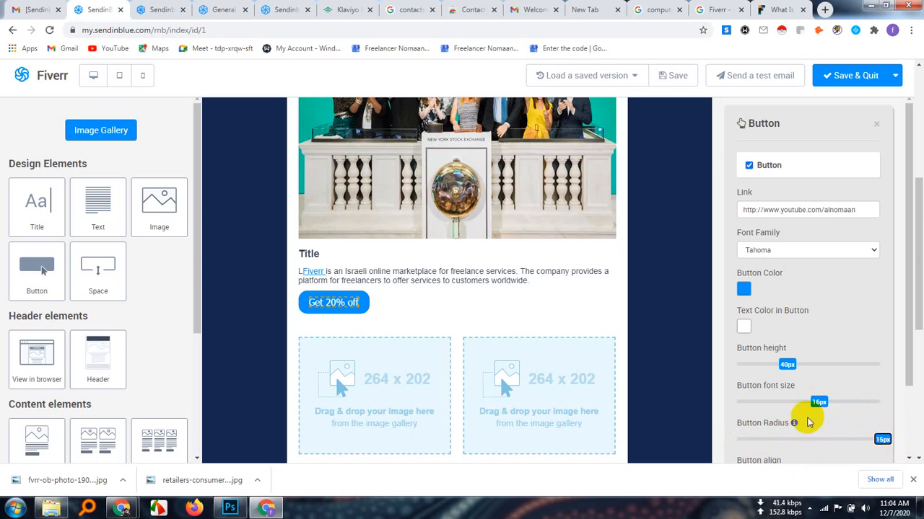
# Align the "Get 20% off" button to the center and give it a 5px solid border
pyautogui.scroll(-1, 806, 411)
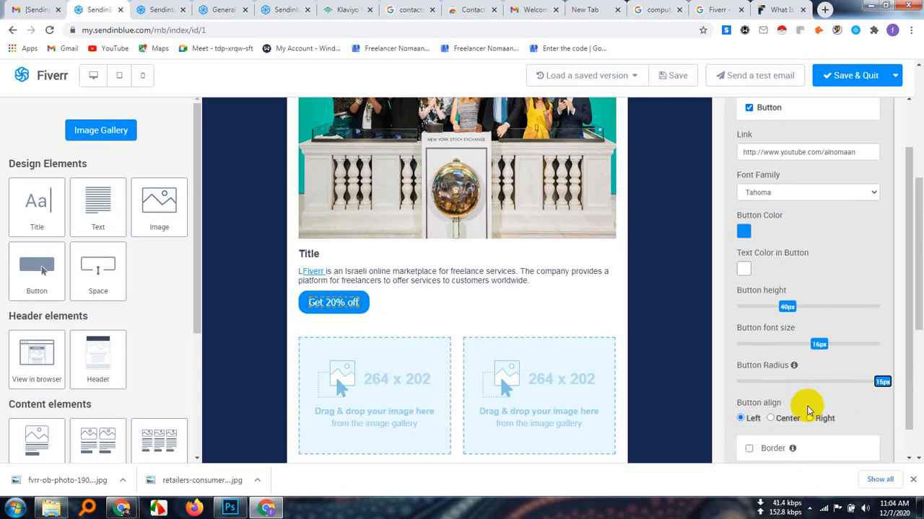
pyautogui.click(771, 419)
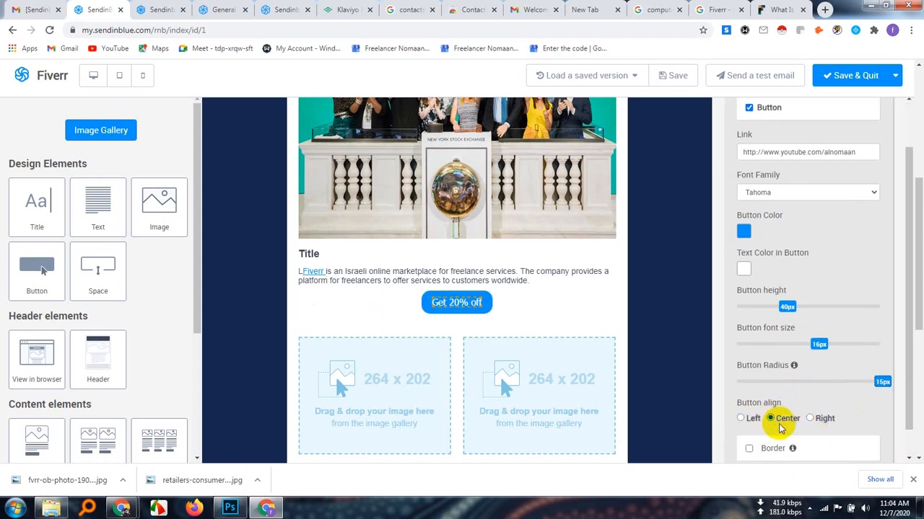
pyautogui.scroll(-1, 835, 417)
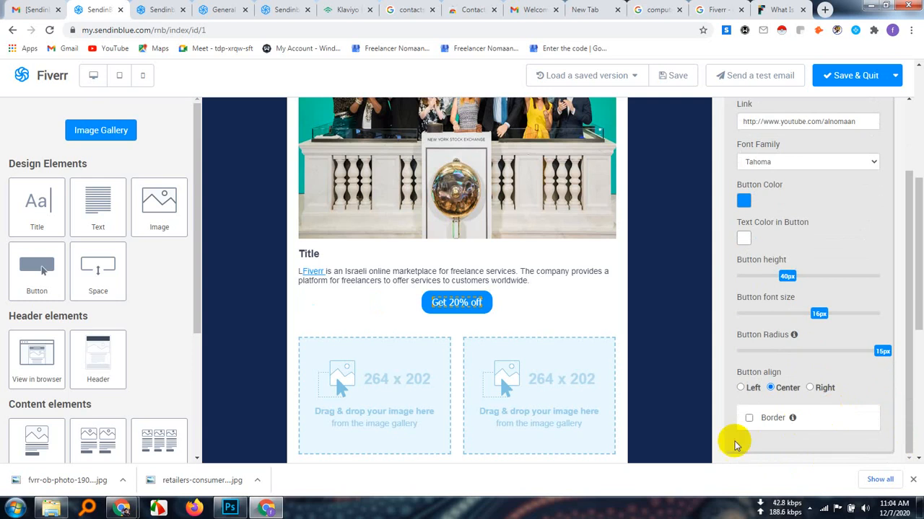
pyautogui.click(749, 417)
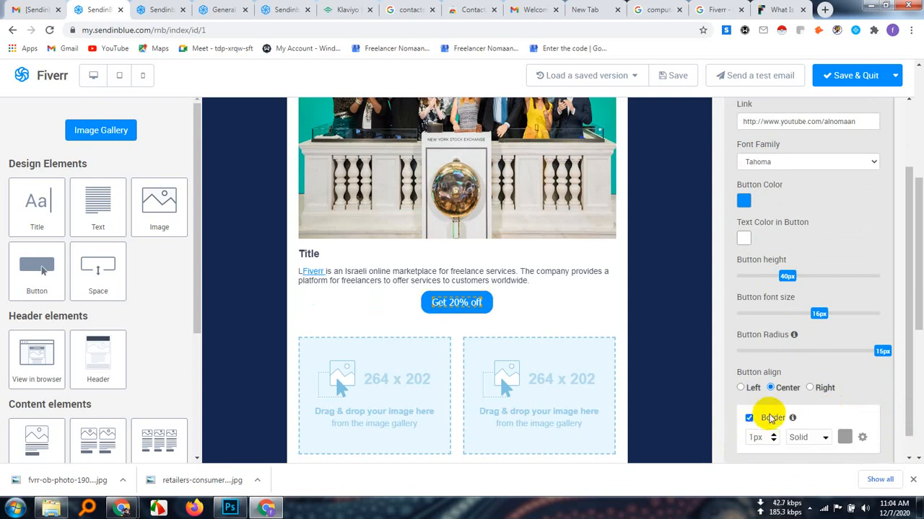
pyautogui.scroll(-1, 819, 406)
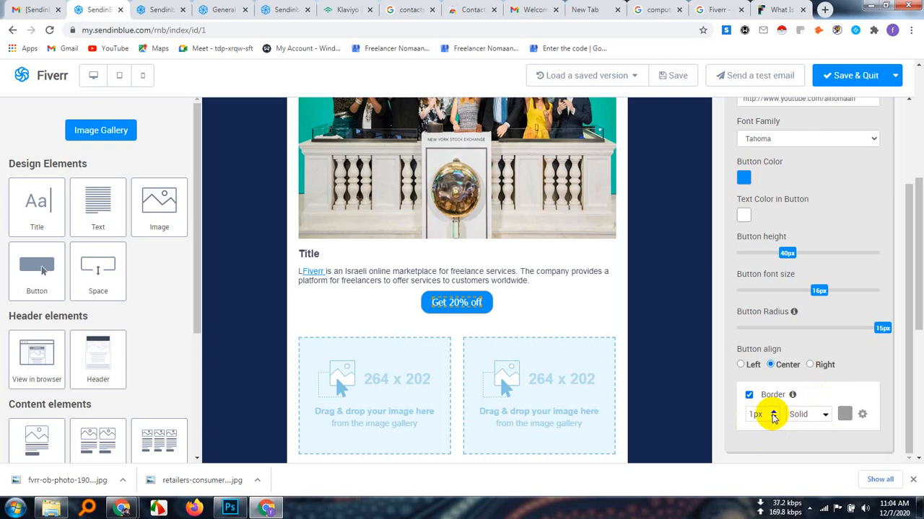
pyautogui.click(774, 414)
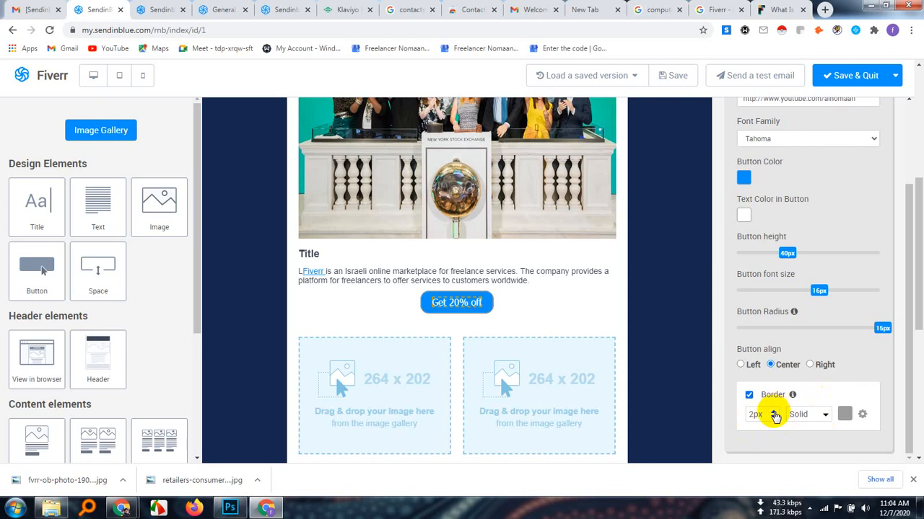
pyautogui.click(774, 414)
pyautogui.click(774, 413)
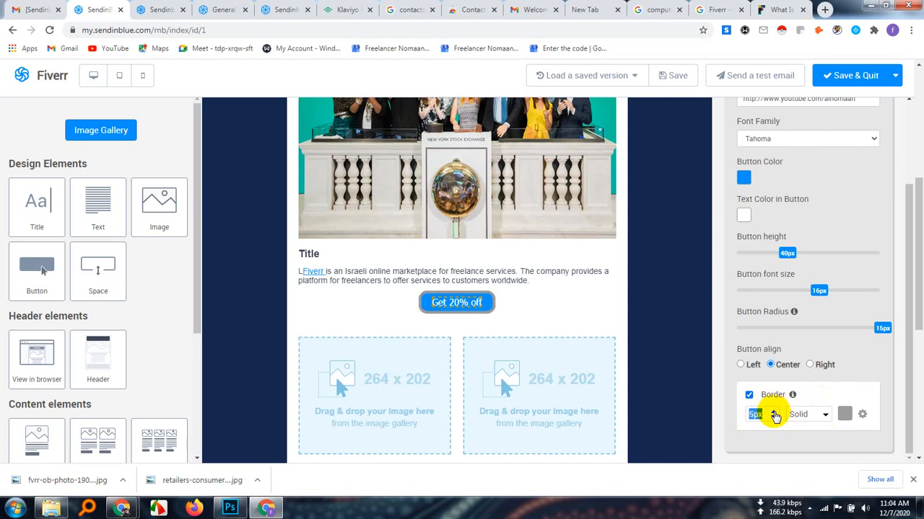
# Try red, then set the border color of the "Get 20% off" button to green
pyautogui.click(843, 413)
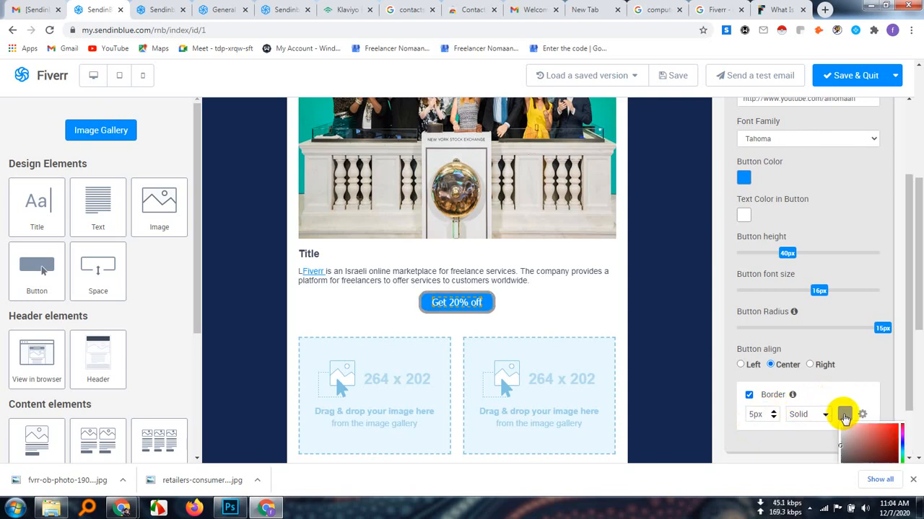
pyautogui.click(892, 431)
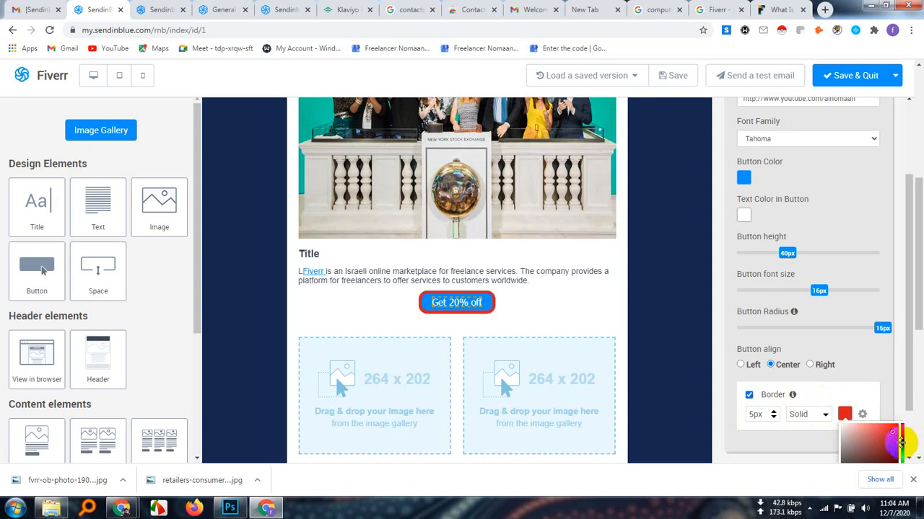
pyautogui.click(900, 456)
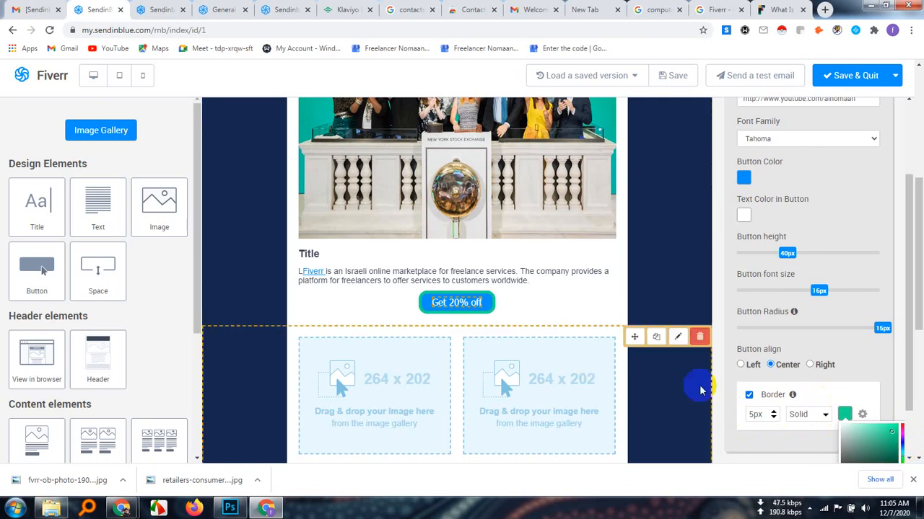
pyautogui.click(673, 390)
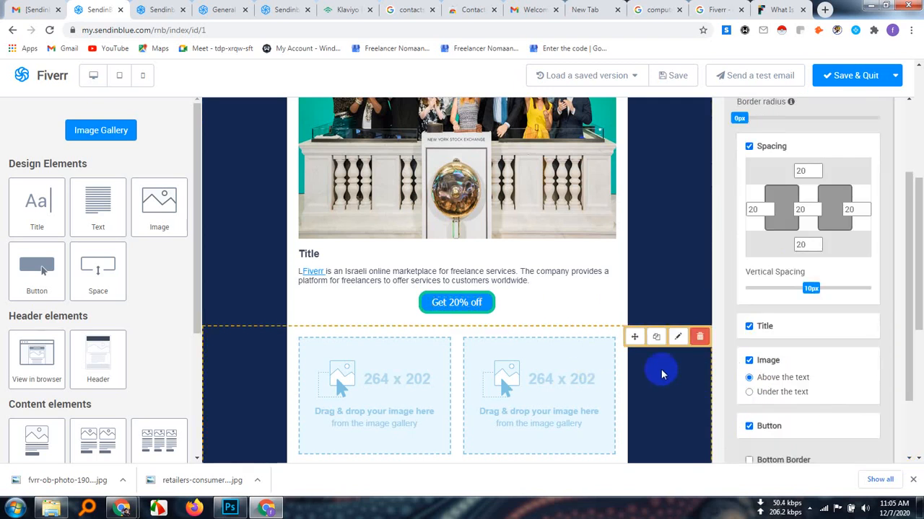
# Delete the stray letter "L" before the Fiverr link in the description text
pyautogui.click(324, 278)
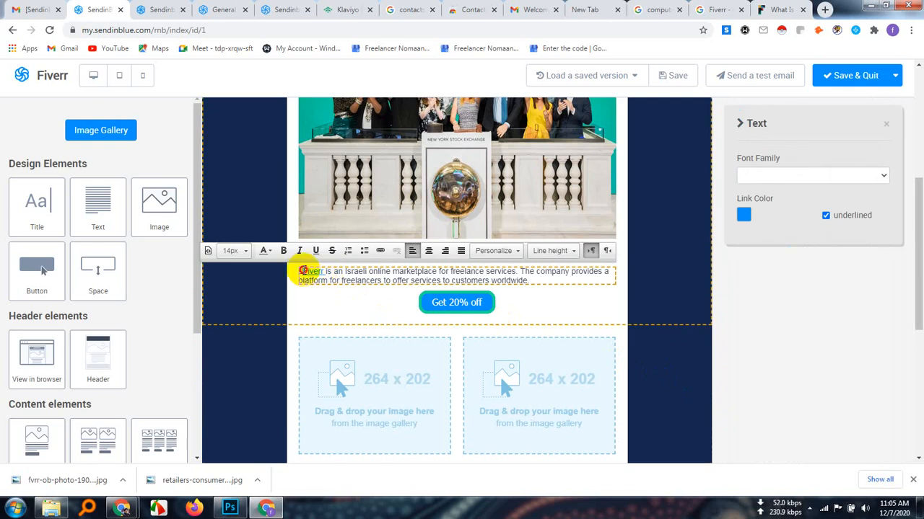
pyautogui.click(303, 271)
pyautogui.press('BackSpace')
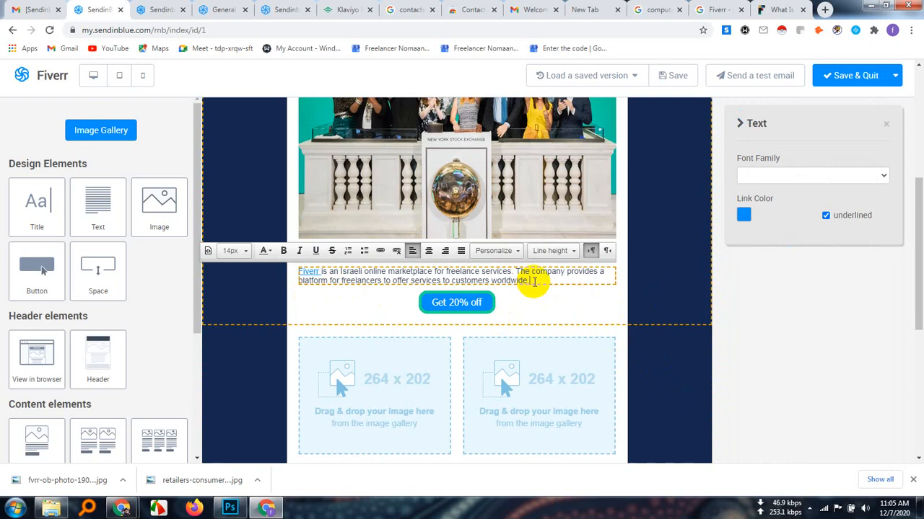
pyautogui.click(670, 378)
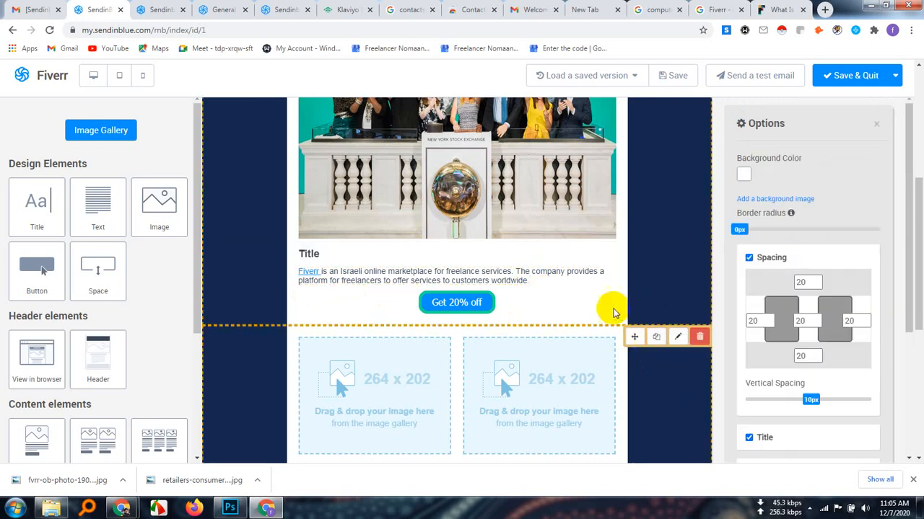
pyautogui.scroll(4, 536, 377)
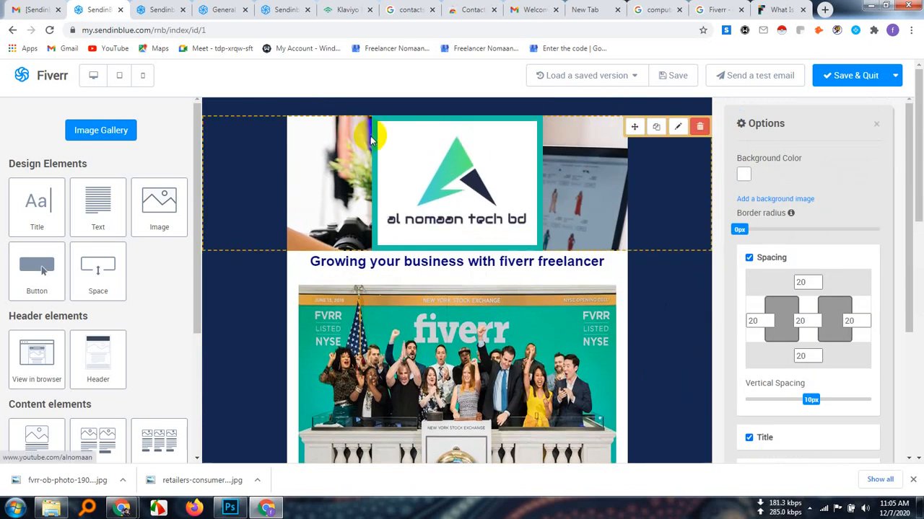
pyautogui.scroll(-3, 502, 374)
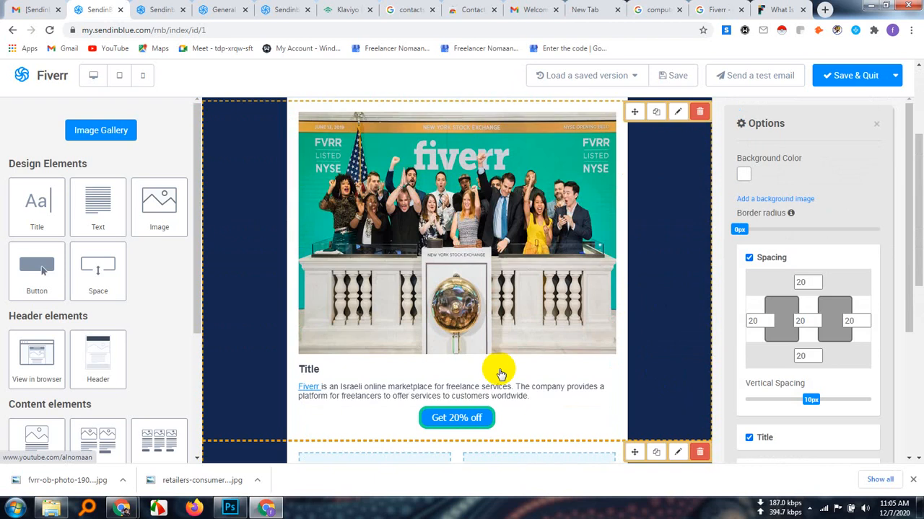
pyautogui.scroll(-2, 502, 374)
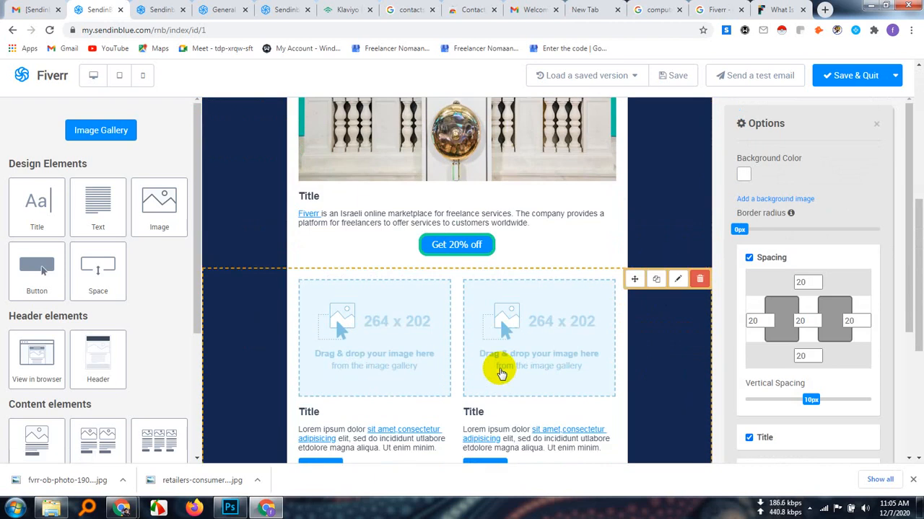
pyautogui.scroll(5, 501, 374)
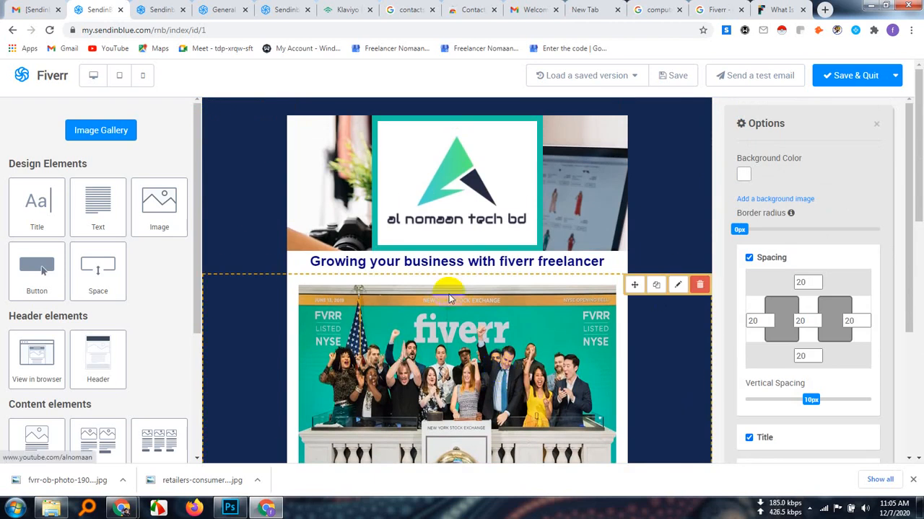
# Switch to the Google Meet call, turn off the microphone and stop presenting the screen
pyautogui.moveTo(125, 508)
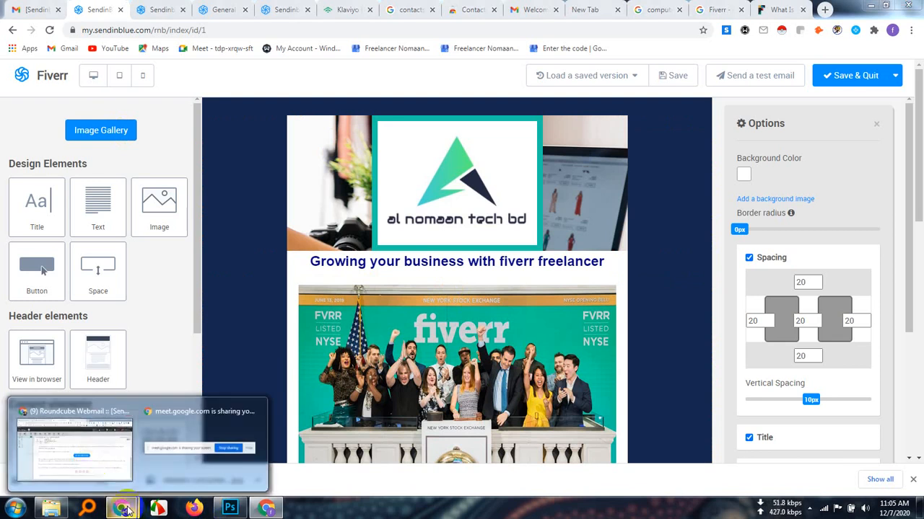
pyautogui.click(86, 457)
pyautogui.click(85, 9)
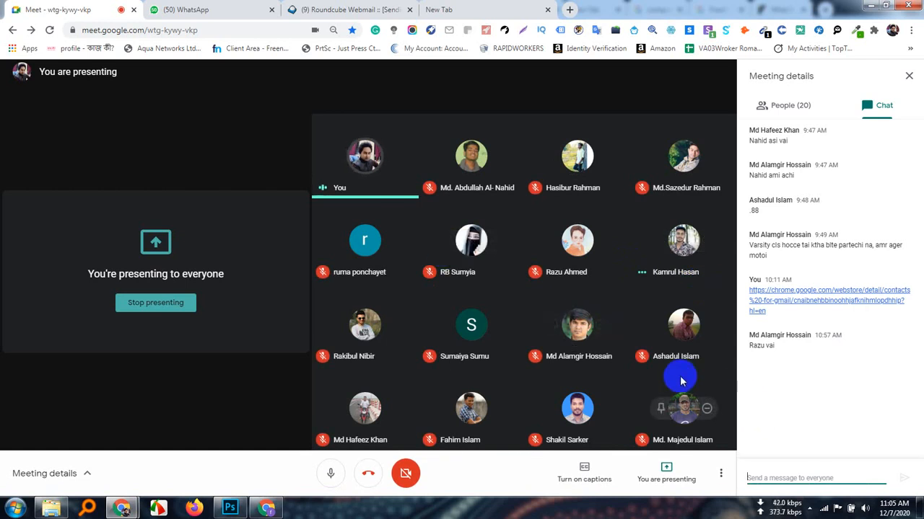
pyautogui.click(327, 472)
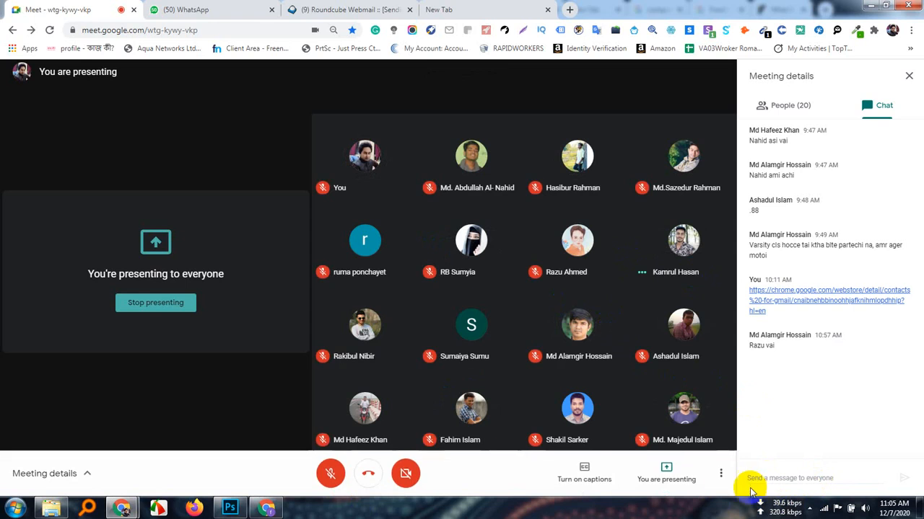
pyautogui.click(667, 473)
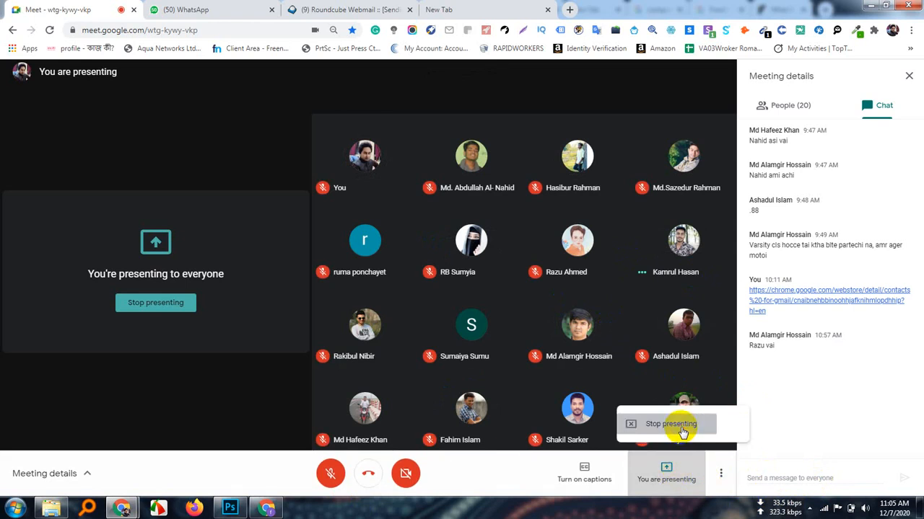
pyautogui.click(681, 431)
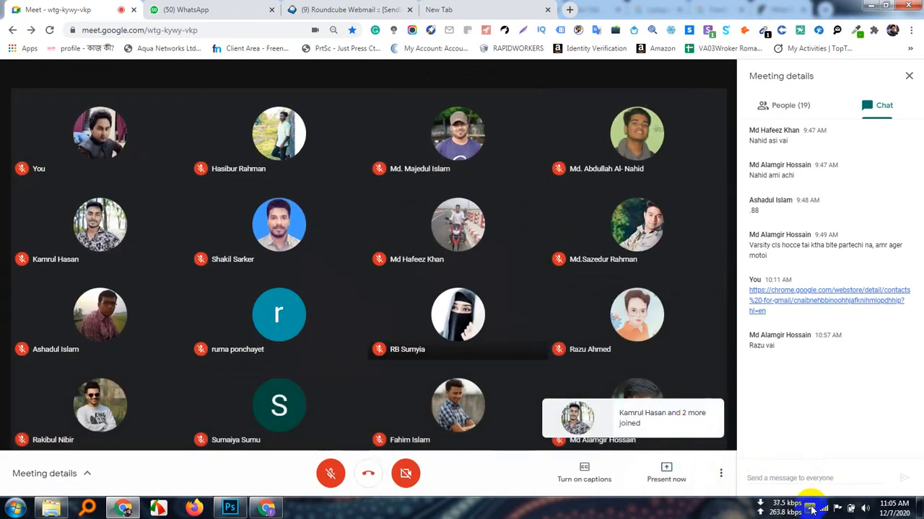
pyautogui.click(814, 508)
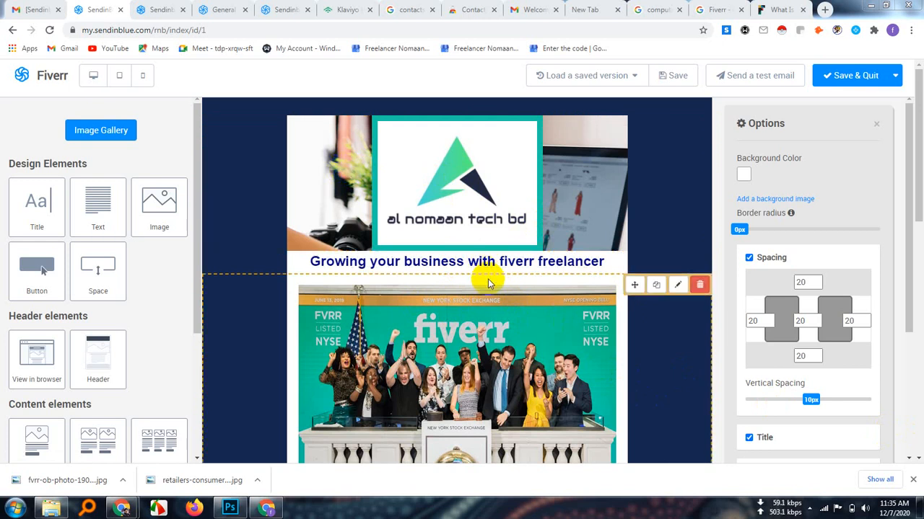
# Replace the placeholder title below the Fiverr photo with "Join our biggest fiverr IT Expert"
pyautogui.click(490, 363)
pyautogui.scroll(-2, 490, 363)
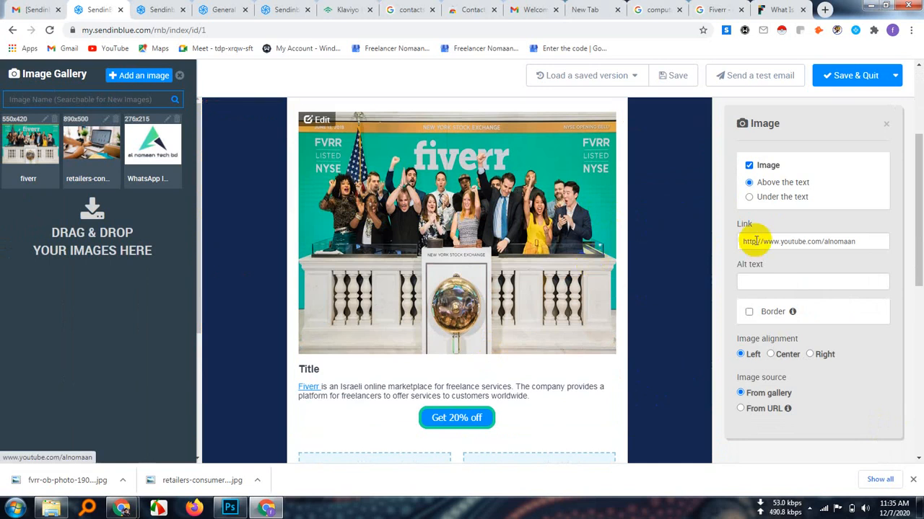
pyautogui.scroll(-1, 498, 294)
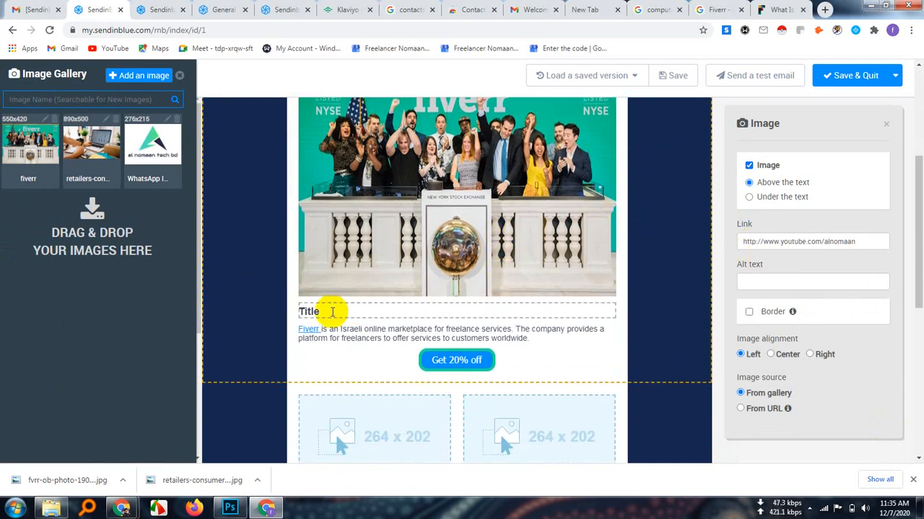
pyautogui.click(332, 311)
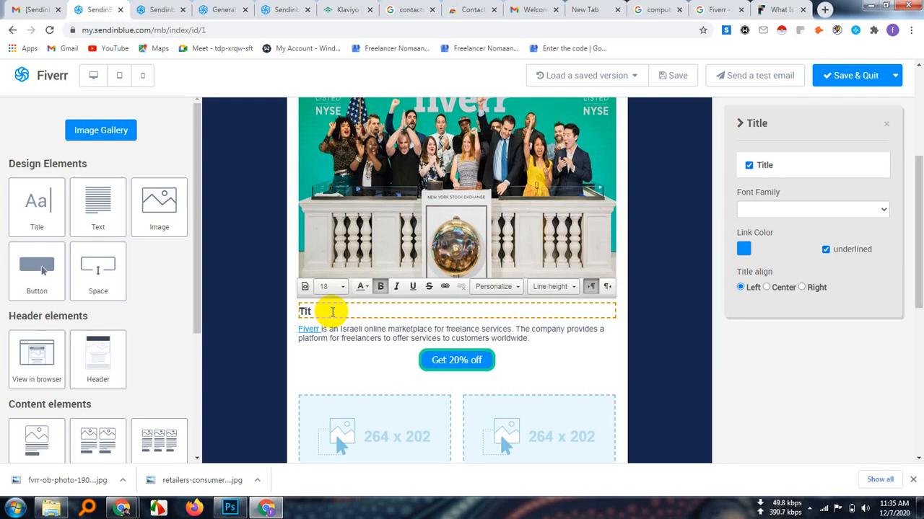
pyautogui.press('BackSpace')
pyautogui.write('ou')
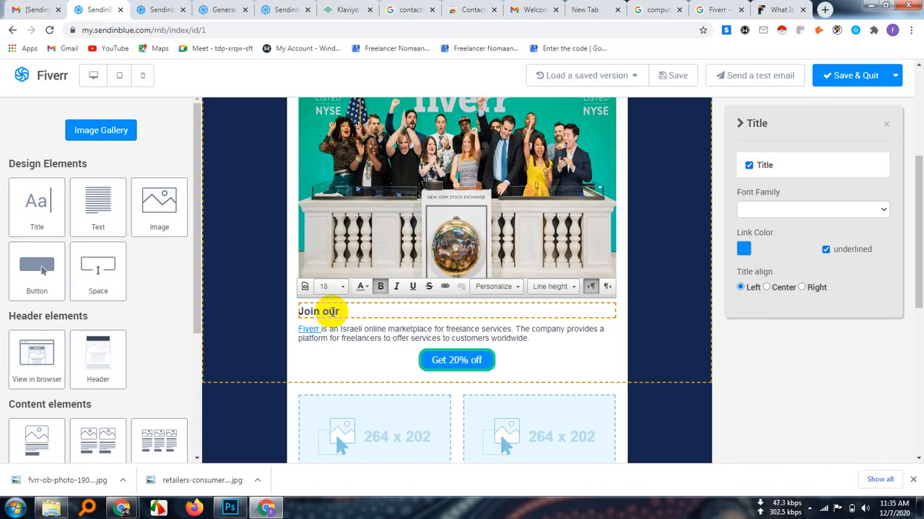
pyautogui.write('r biggest fiv')
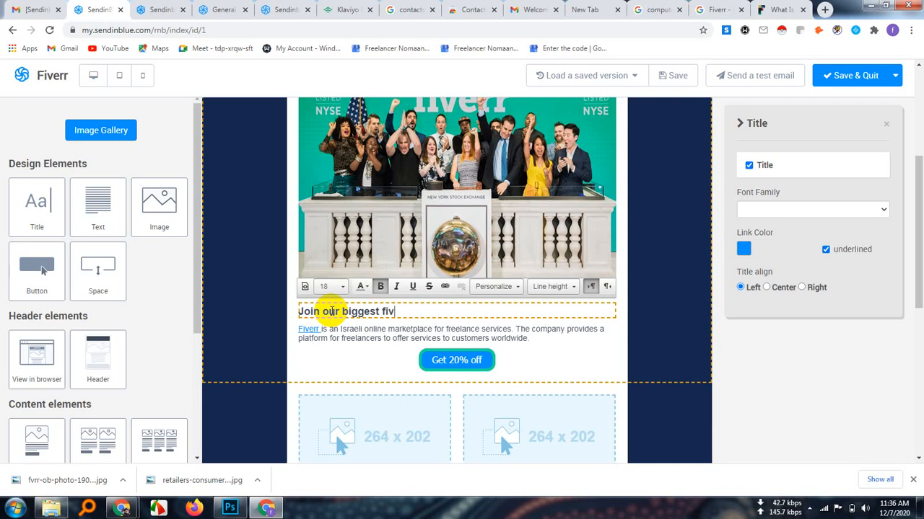
pyautogui.write('IT Expe')
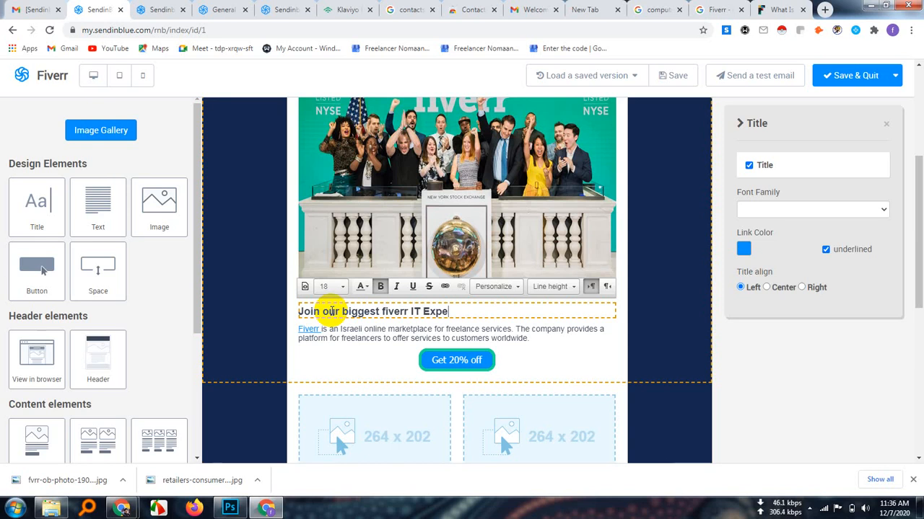
pyautogui.write('rt')
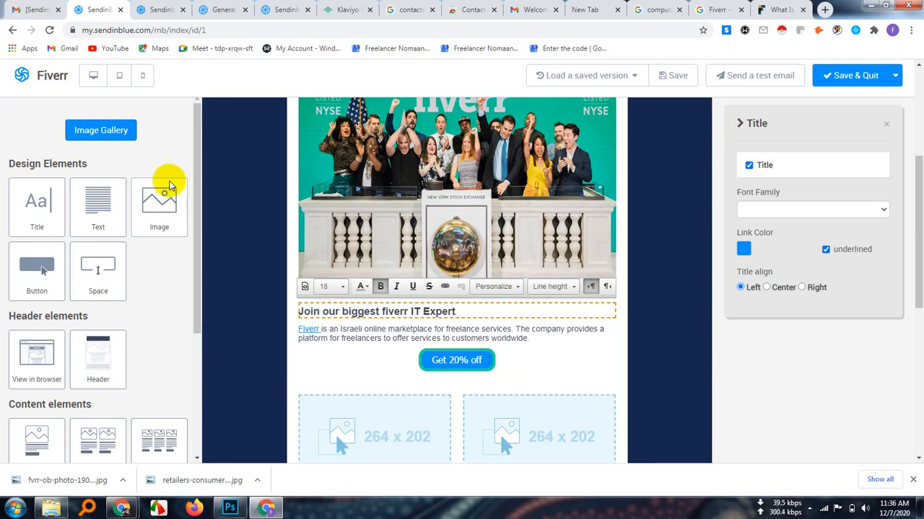
pyautogui.click(570, 351)
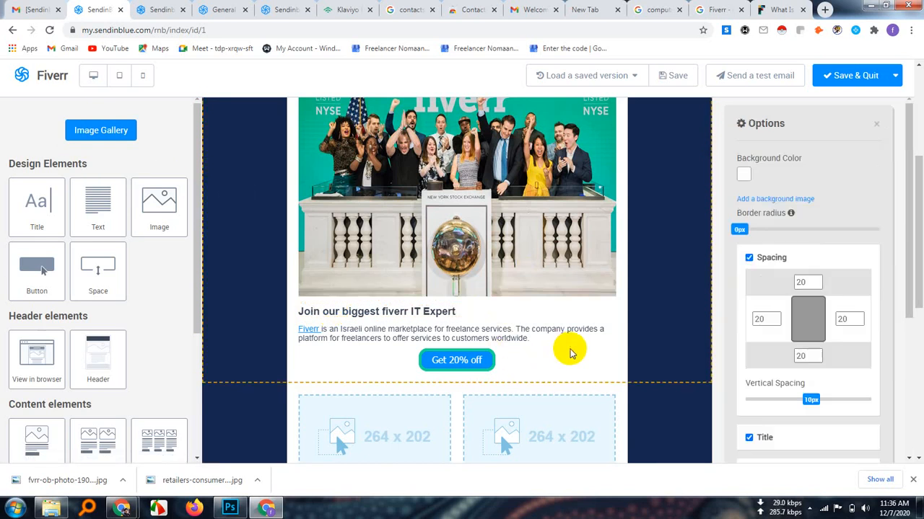
pyautogui.scroll(-1, 548, 336)
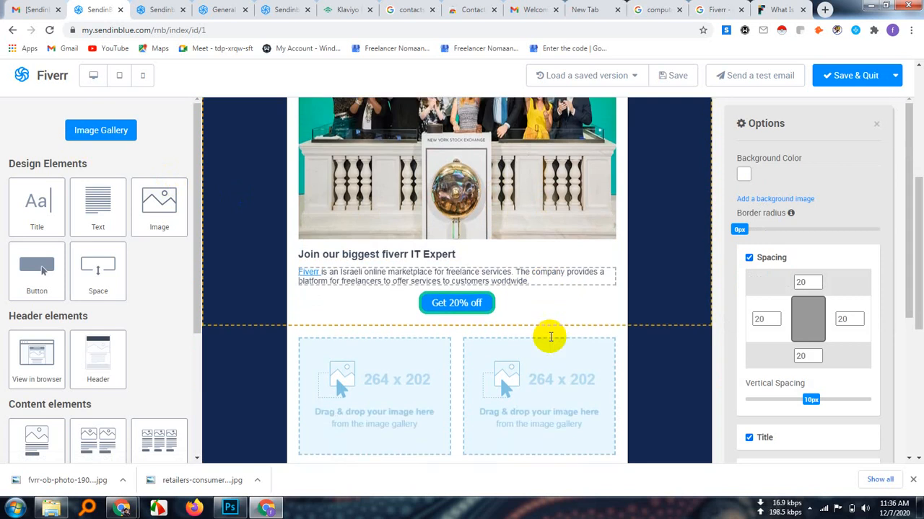
pyautogui.scroll(-2, 548, 338)
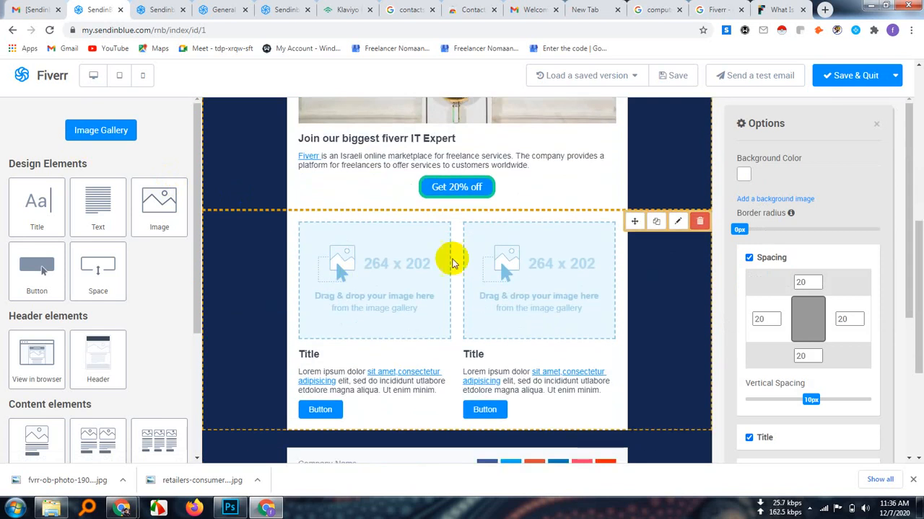
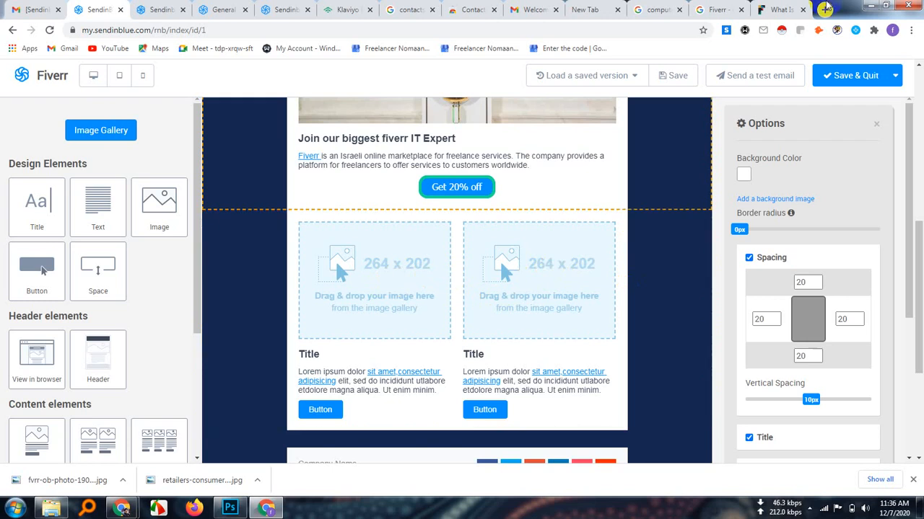
# Search Google Images for "fiverr cpa" in a new browser tab
pyautogui.click(825, 9)
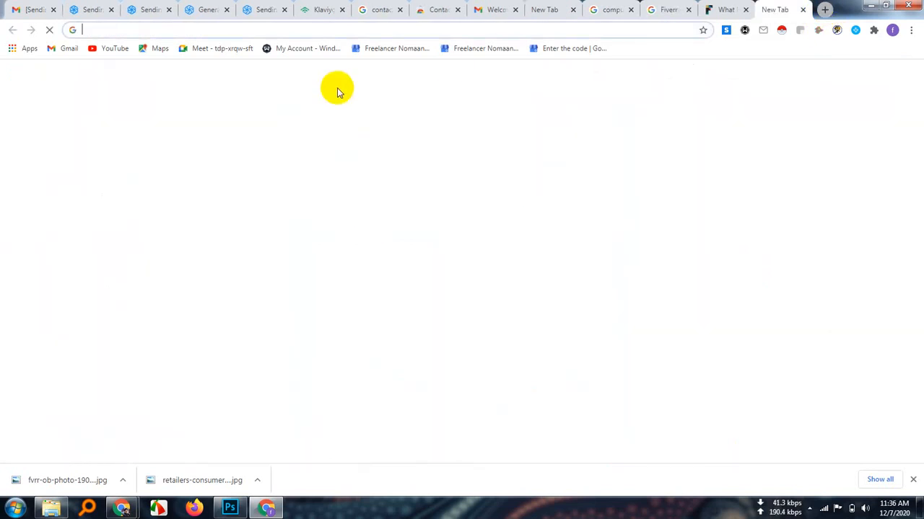
pyautogui.write('fi')
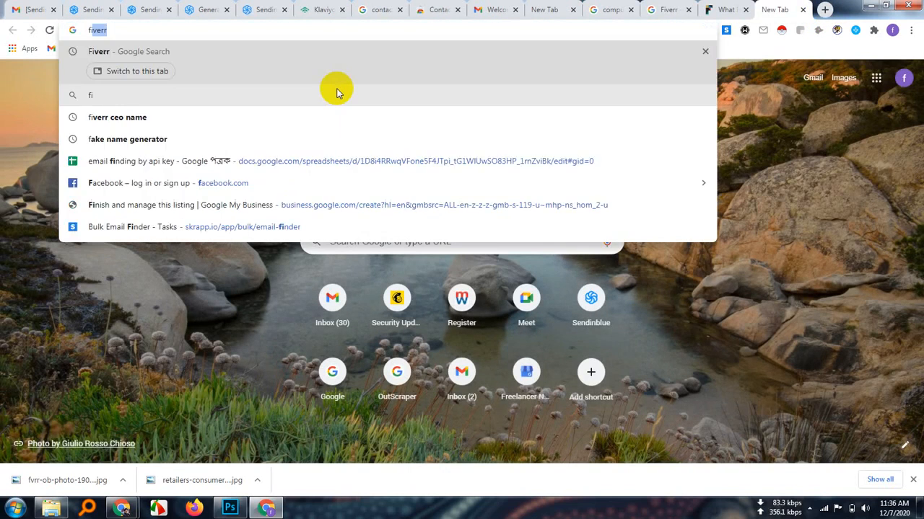
pyautogui.write('verr')
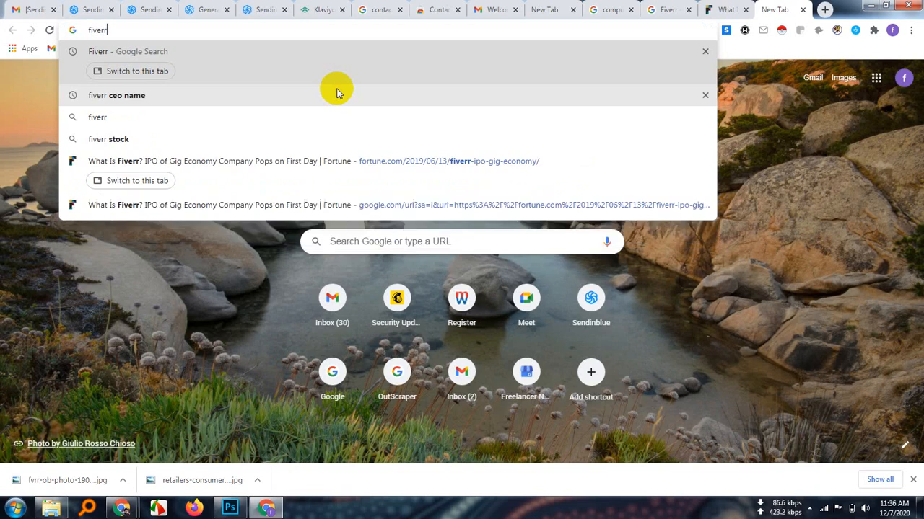
pyautogui.write(' cpa')
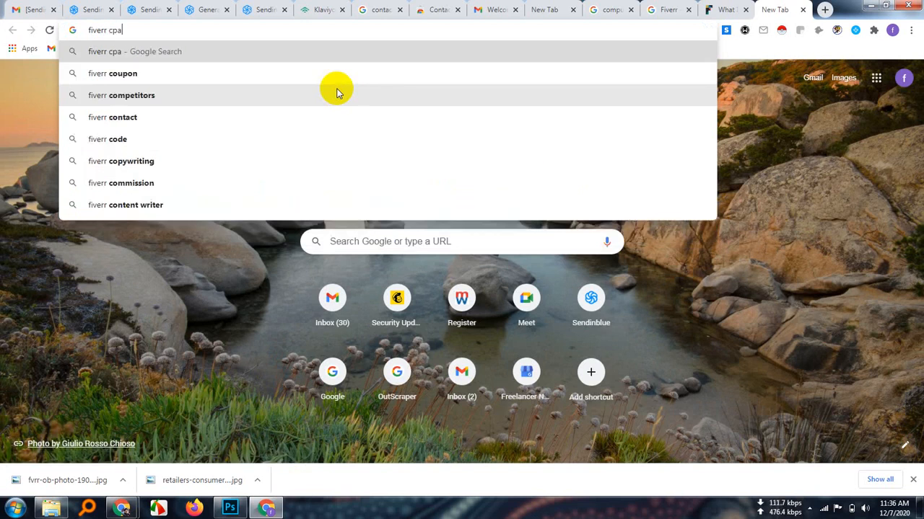
pyautogui.press('Return')
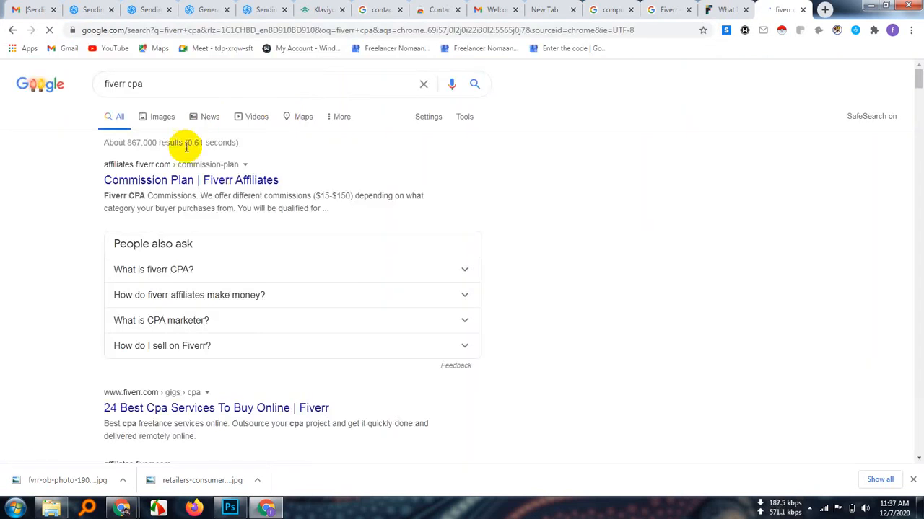
pyautogui.click(164, 119)
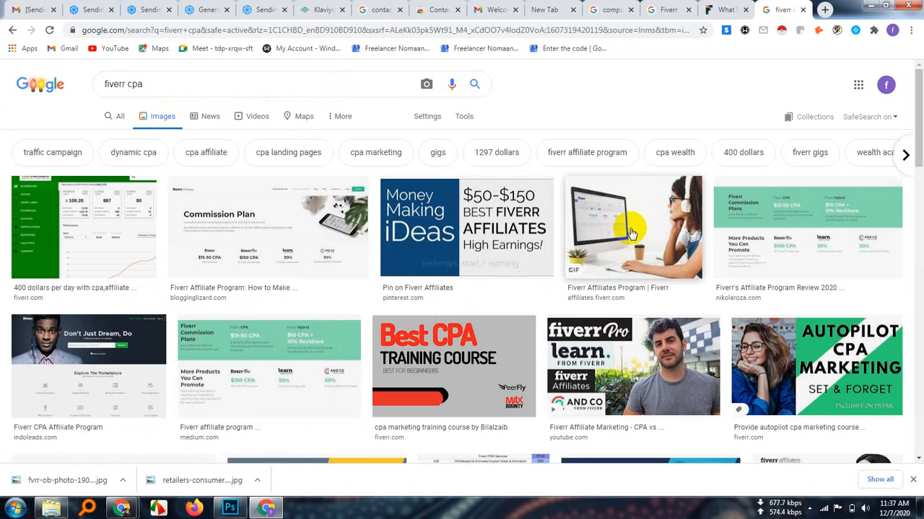
# Save the indoleads.com "Fiverr CPA Affiliate Program" image to Downloads as Indoleads-Fiverr-CPA-Affiliate-Program.png
pyautogui.scroll(-2, 440, 292)
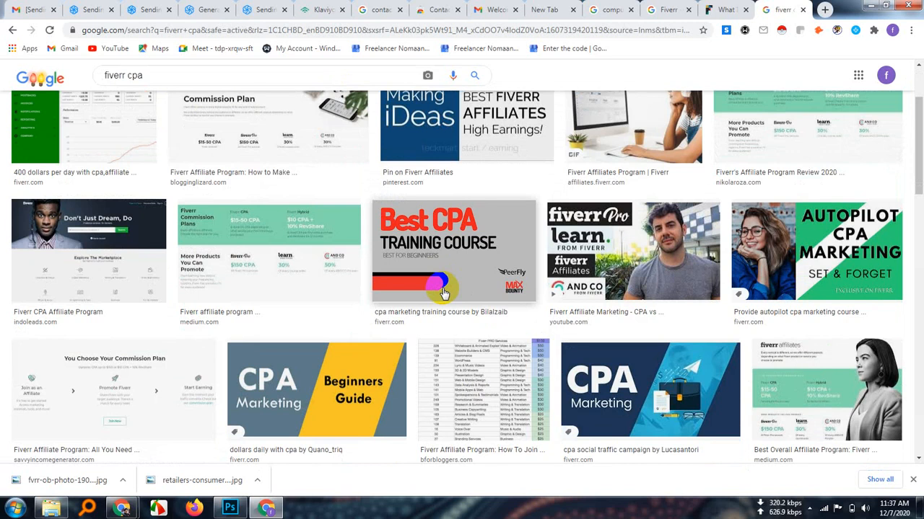
pyautogui.scroll(-2, 443, 292)
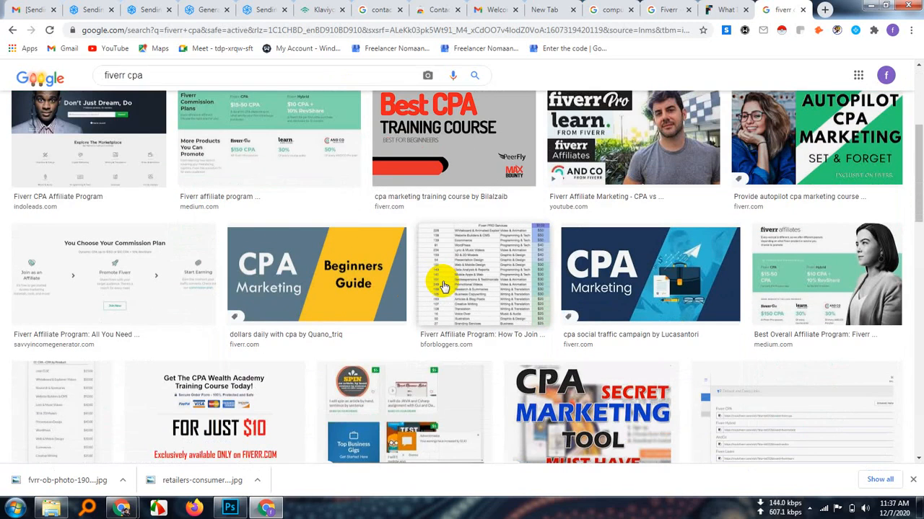
pyautogui.scroll(-2, 443, 288)
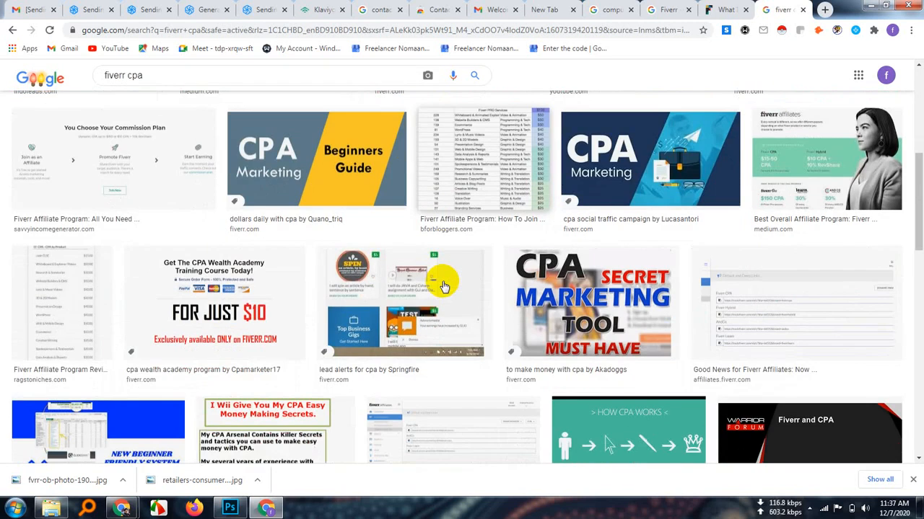
pyautogui.scroll(6, 443, 282)
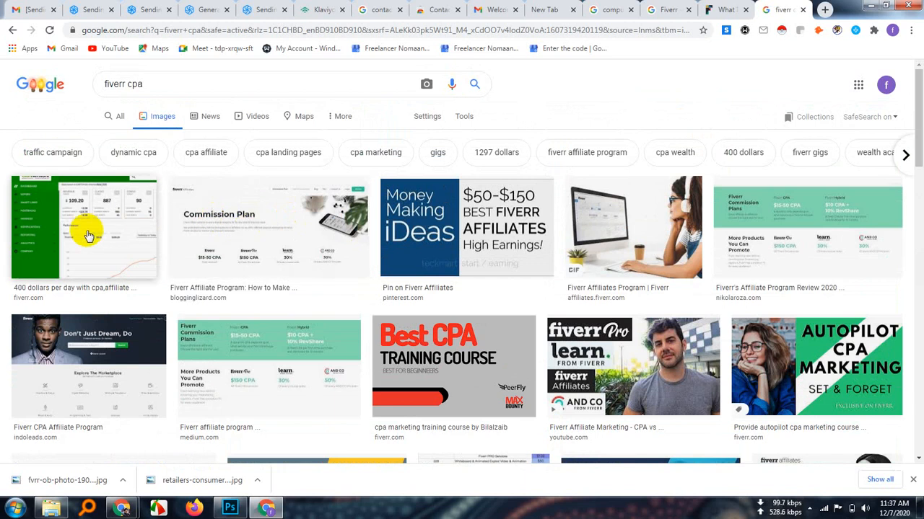
pyautogui.click(85, 348)
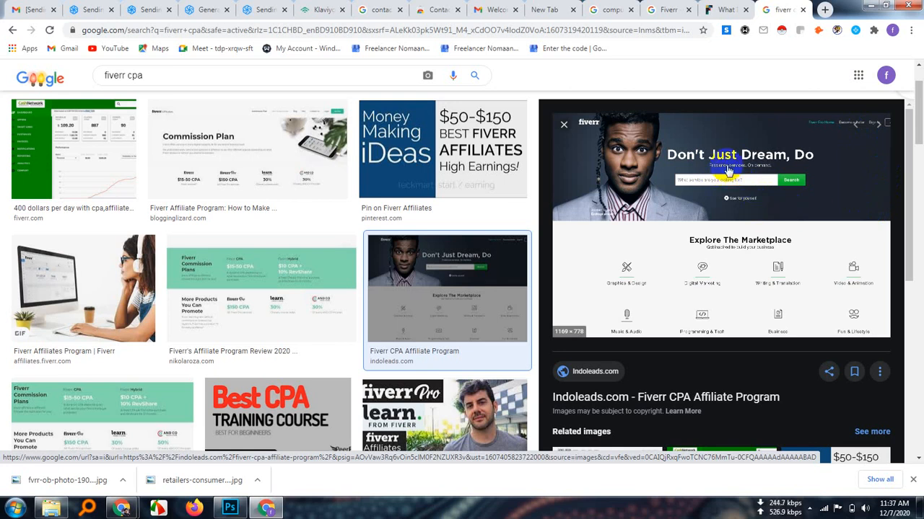
pyautogui.rightClick(741, 185)
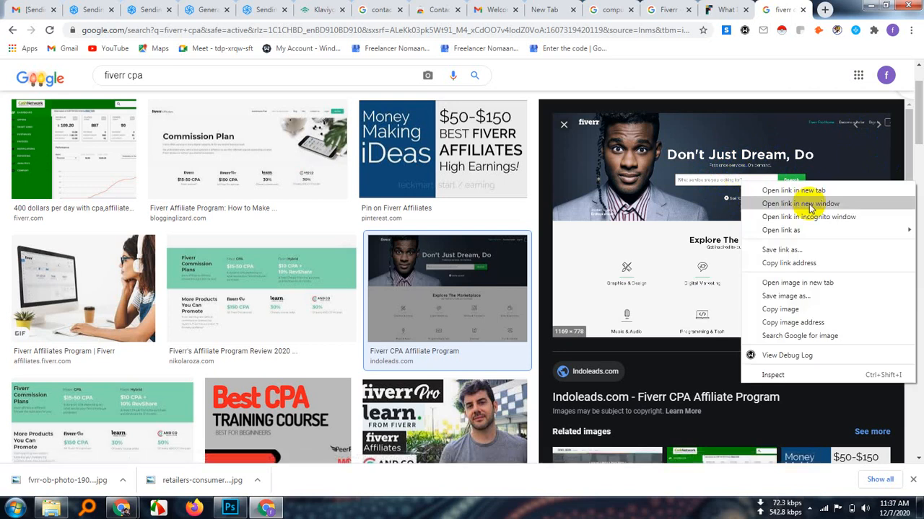
pyautogui.click(792, 295)
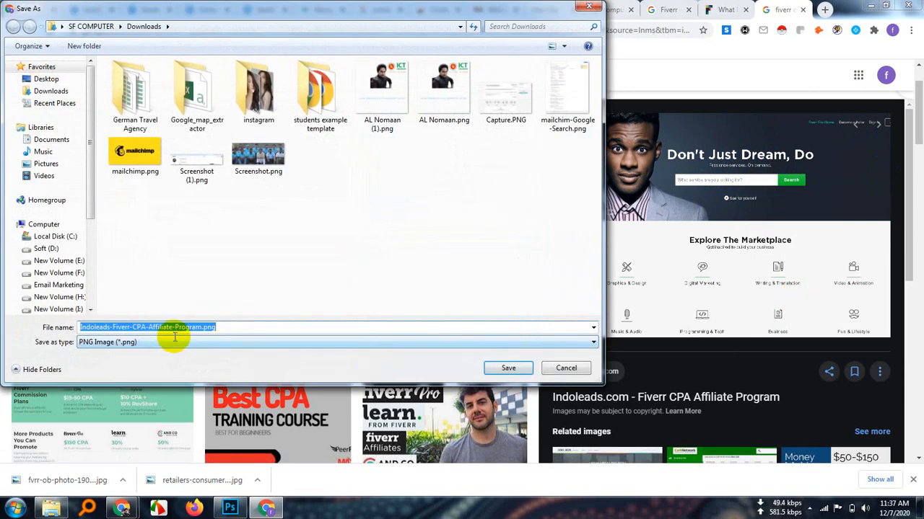
pyautogui.click(593, 342)
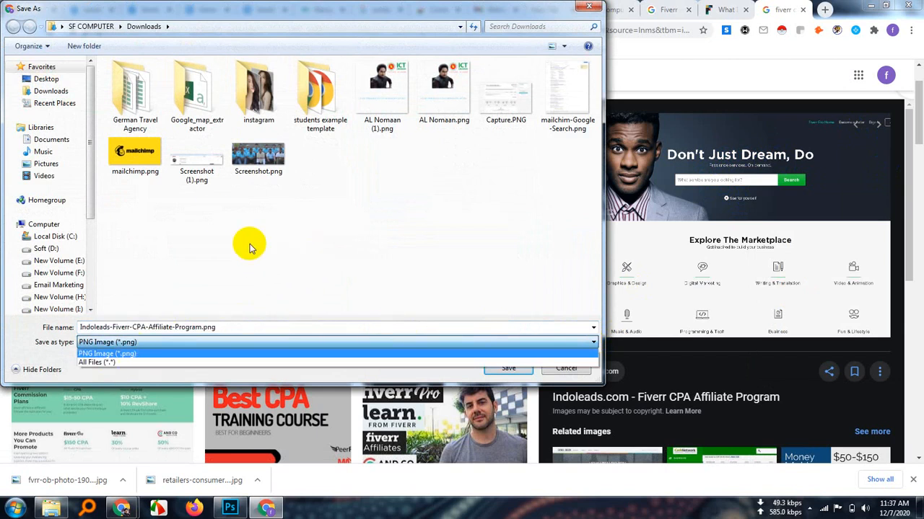
pyautogui.click(59, 90)
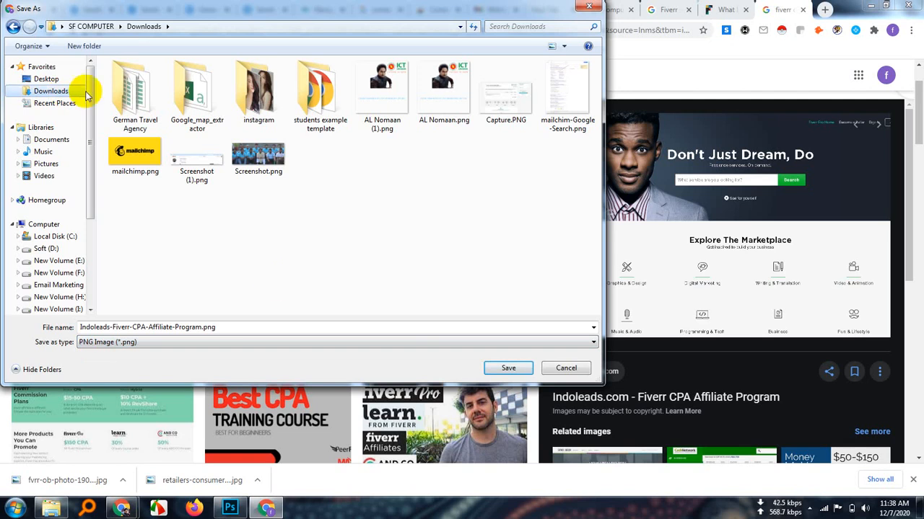
pyautogui.click(190, 324)
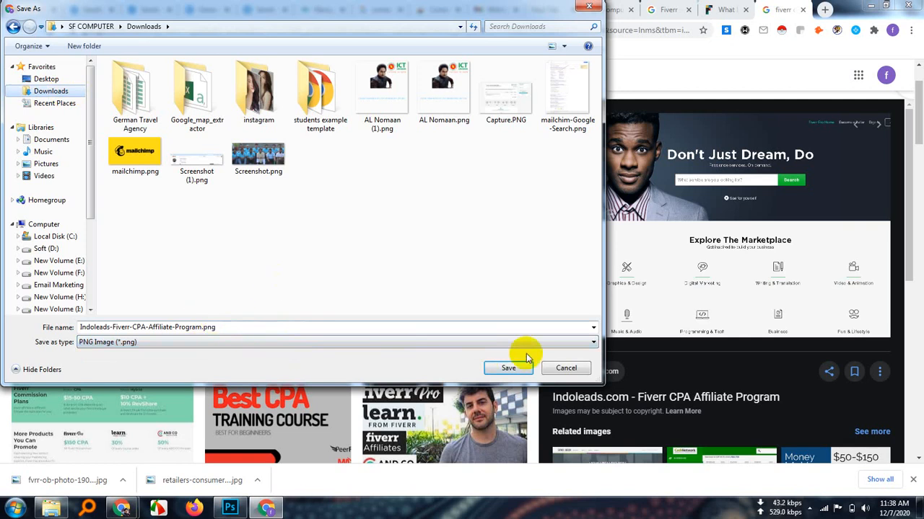
pyautogui.click(508, 368)
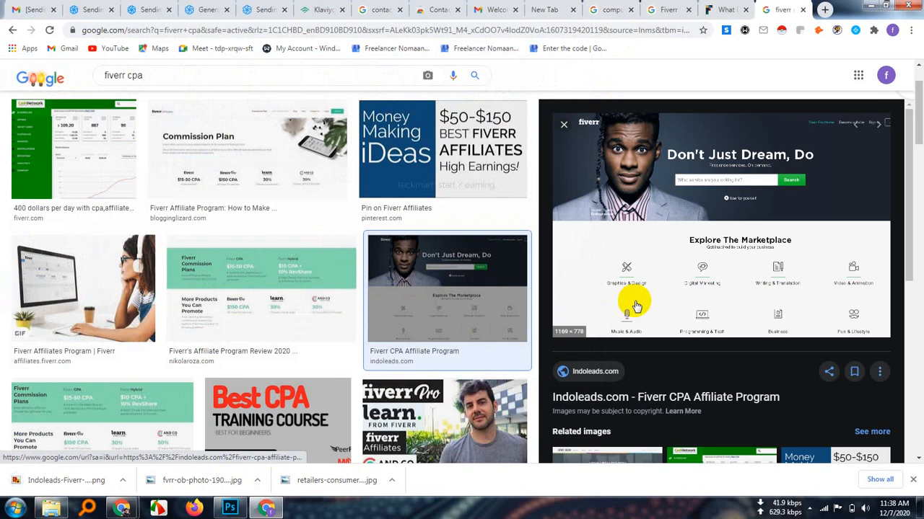
# Open the preview of the YouTube image "Fiverr Affiliate Marketing - CPA vs Hybrid Links" from the image results
pyautogui.scroll(-1, 414, 347)
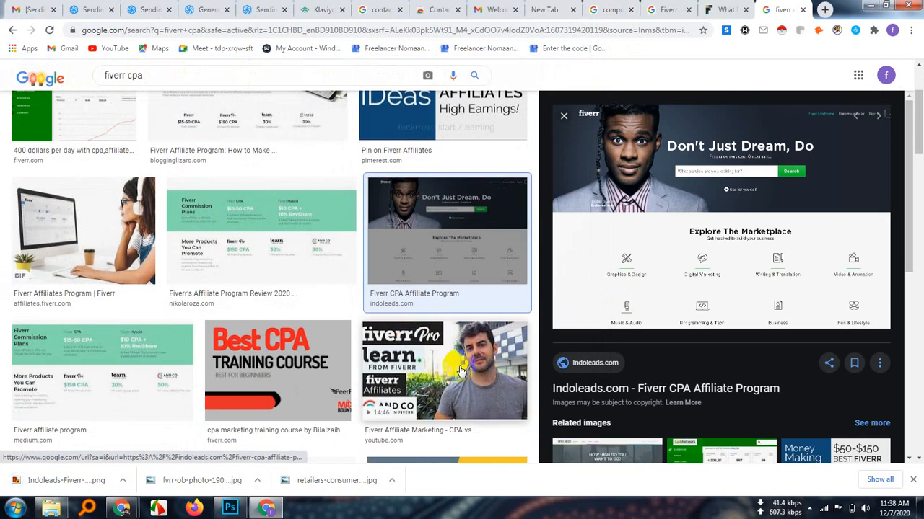
pyautogui.scroll(-1, 462, 370)
pyautogui.click(445, 308)
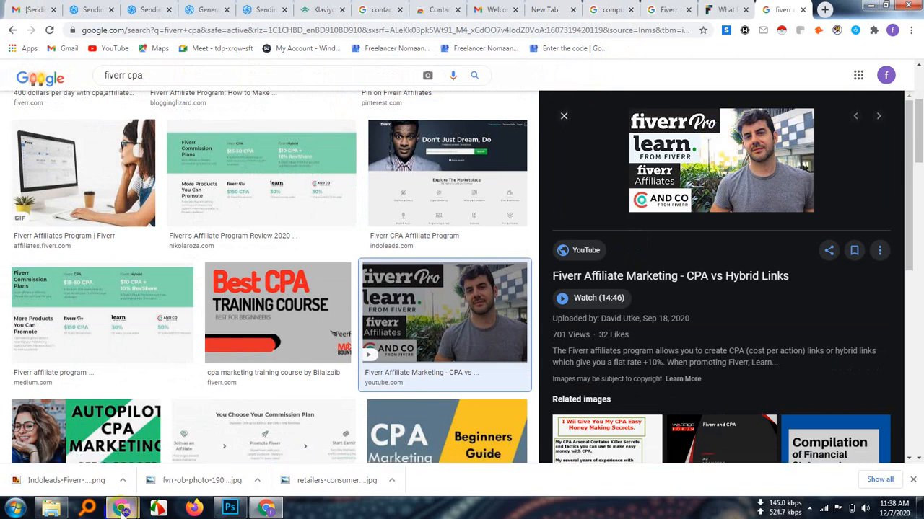
# Switch to the Google Meet call, admit the waiting participant, and return to the image results in Chrome
pyautogui.moveTo(121, 507)
pyautogui.click(102, 451)
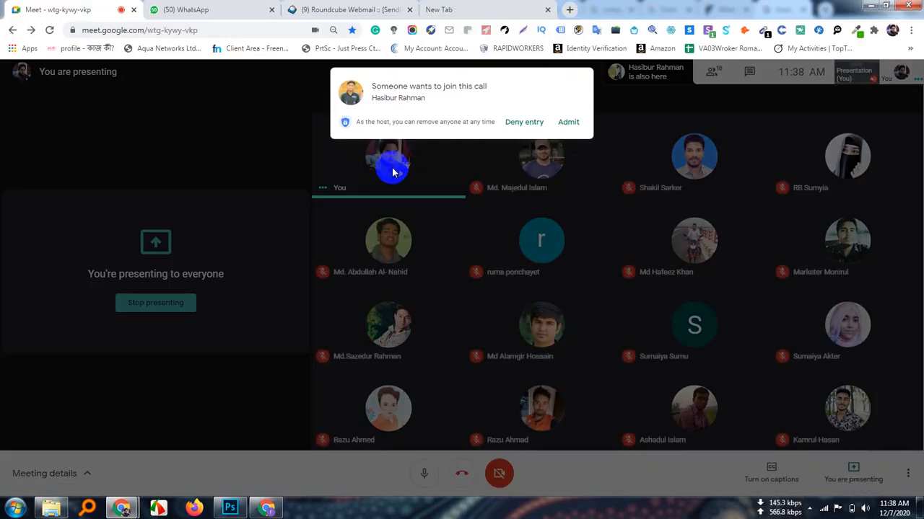
pyautogui.click(567, 123)
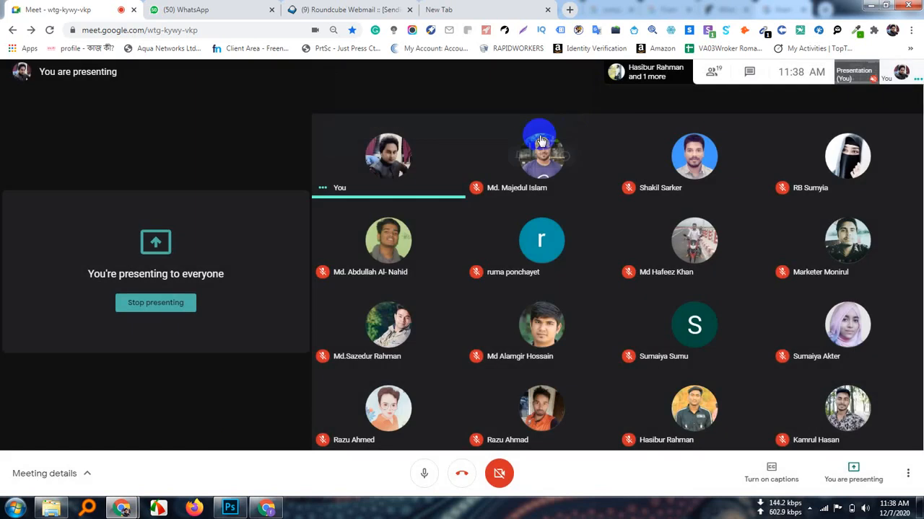
pyautogui.click(267, 509)
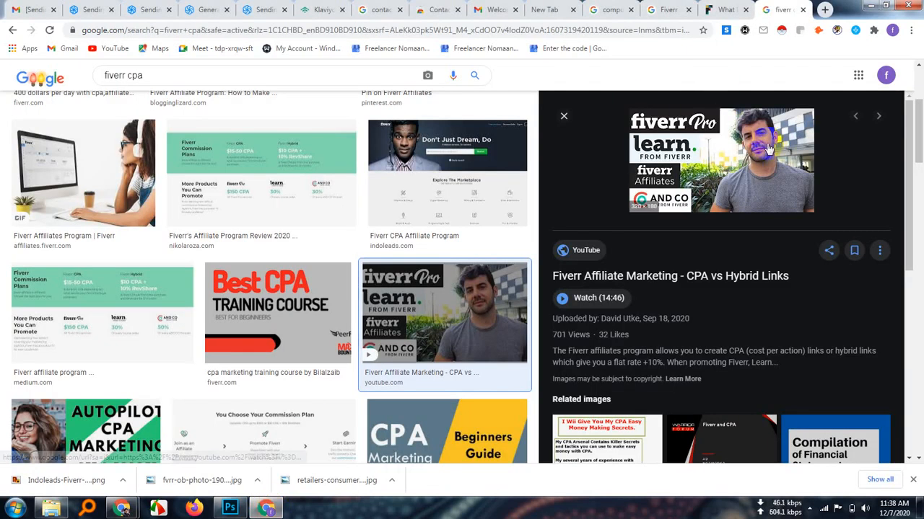
# Save the previewed Fiverr Affiliate Marketing image to Downloads as mqdefault.jpg
pyautogui.rightClick(721, 128)
pyautogui.click(764, 242)
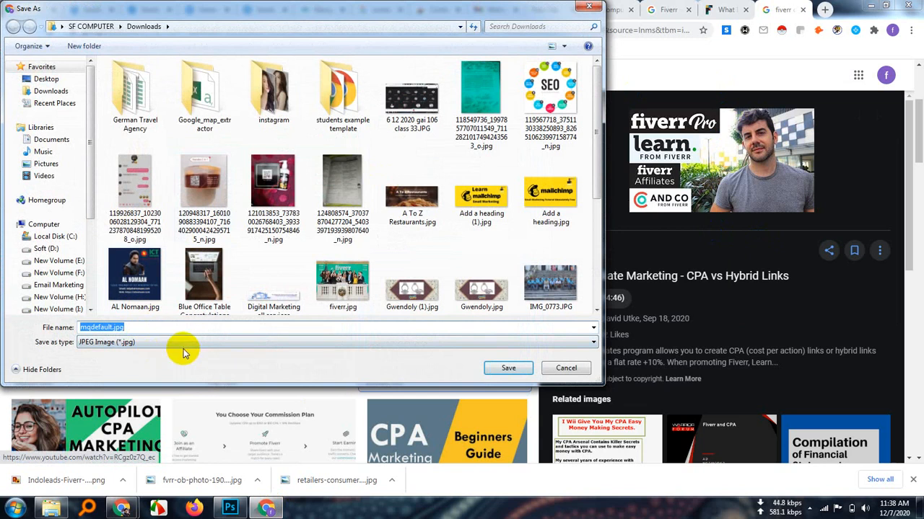
pyautogui.click(63, 91)
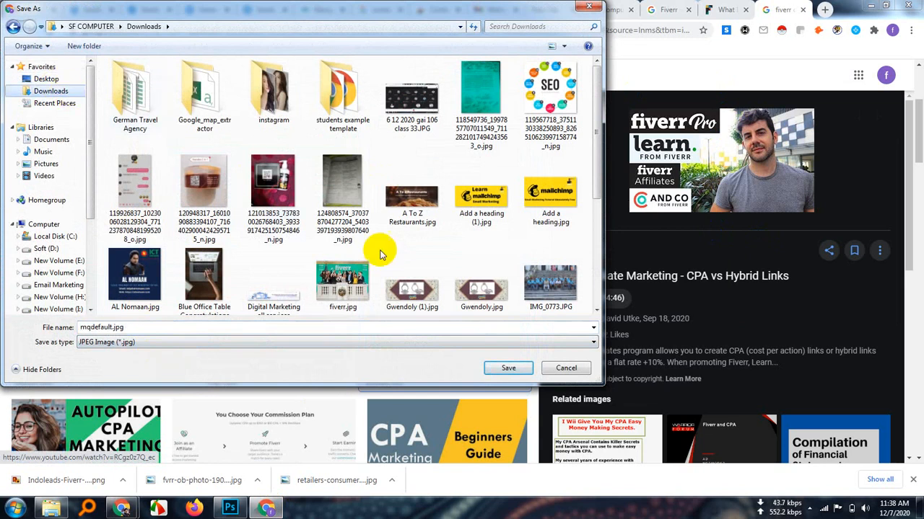
pyautogui.click(507, 368)
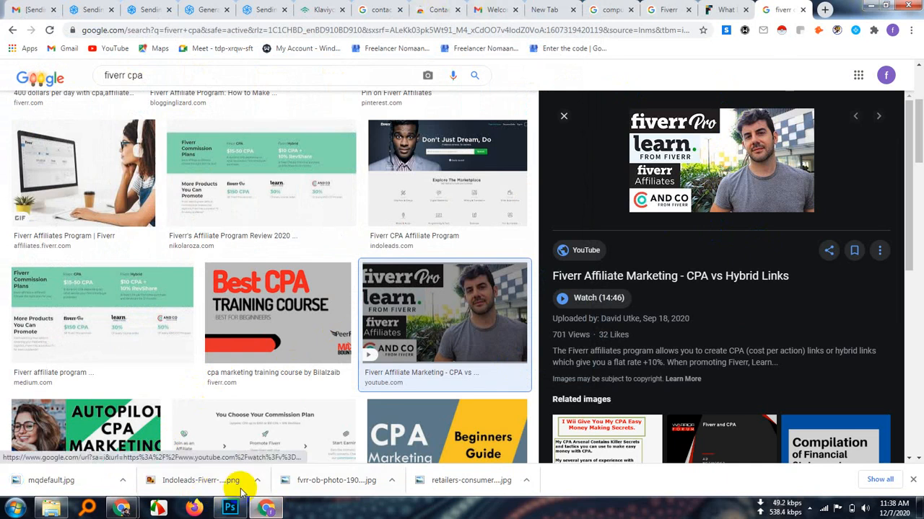
# Open Indoleads-Fiverr-CPA-Affiliate-Program.png from the Downloads folder in Photoshop and close the fvrr-ob-photo-190613-photo-08.jpg document
pyautogui.click(257, 481)
pyautogui.click(290, 441)
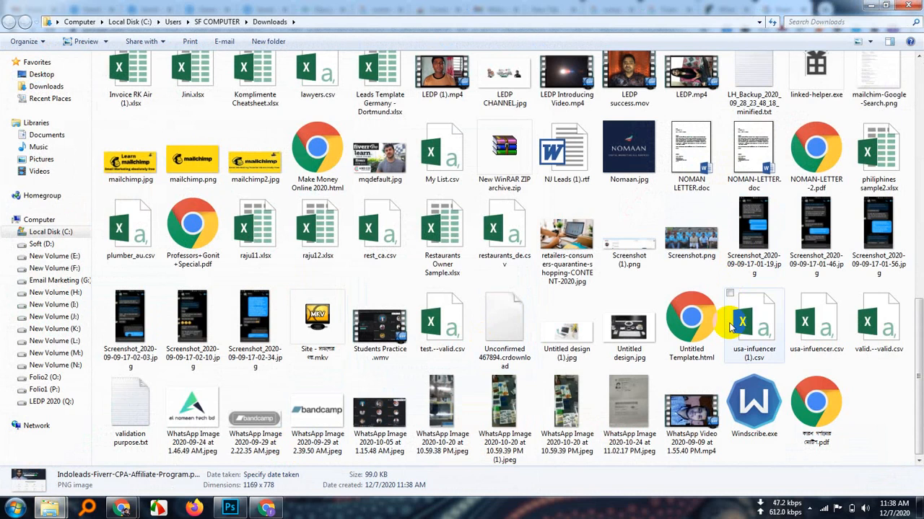
pyautogui.scroll(3, 653, 301)
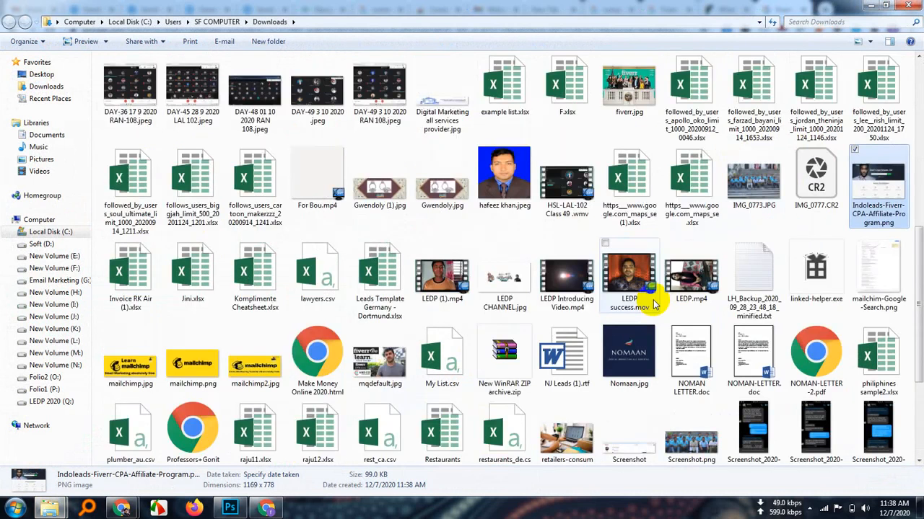
pyautogui.rightClick(878, 193)
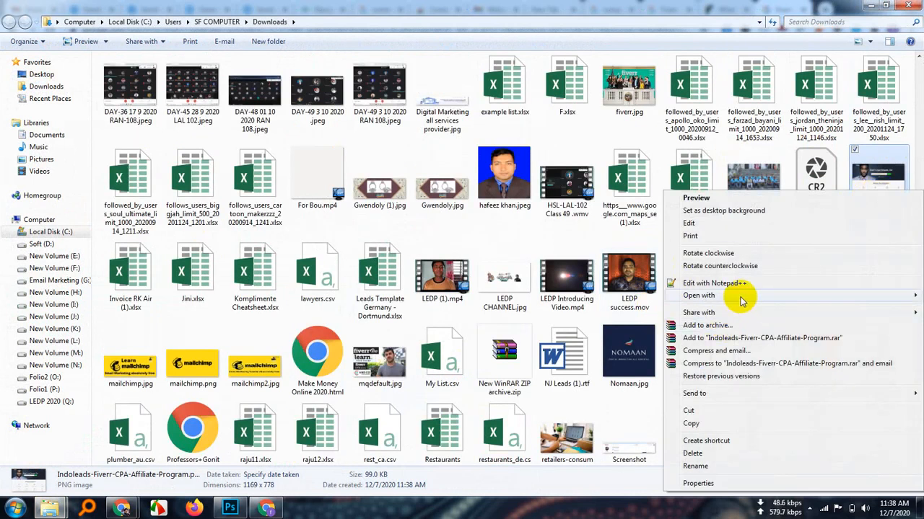
pyautogui.moveTo(741, 297)
pyautogui.click(590, 308)
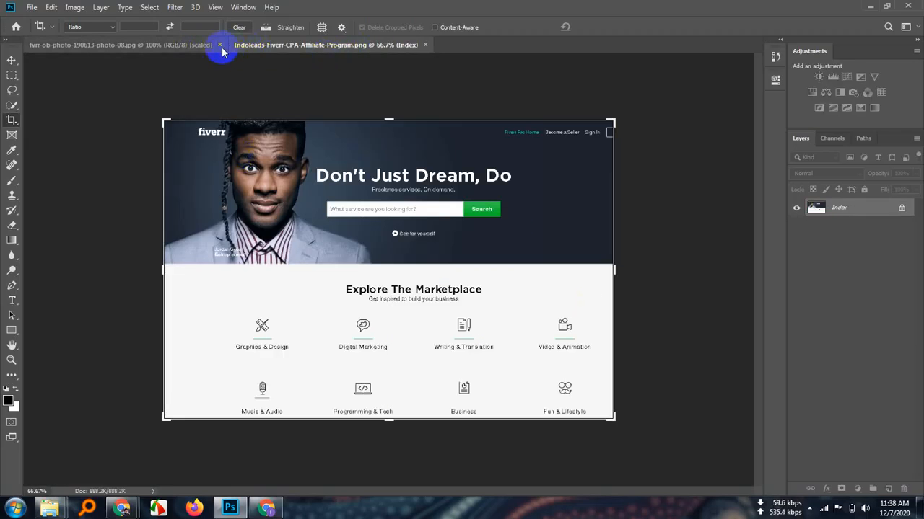
pyautogui.click(220, 44)
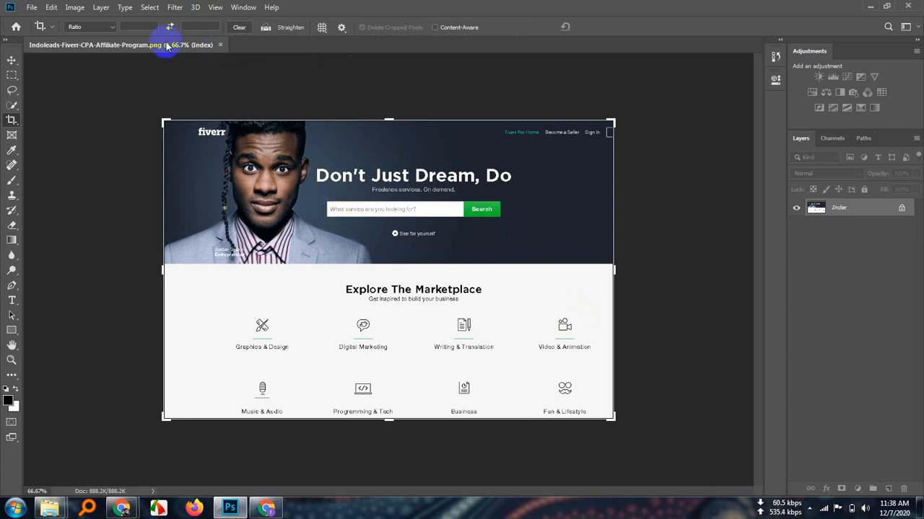
# Resize the Indoleads-Fiverr-CPA-Affiliate-Program.png image to 264 pixels wide by 202 pixels high
pyautogui.click(74, 7)
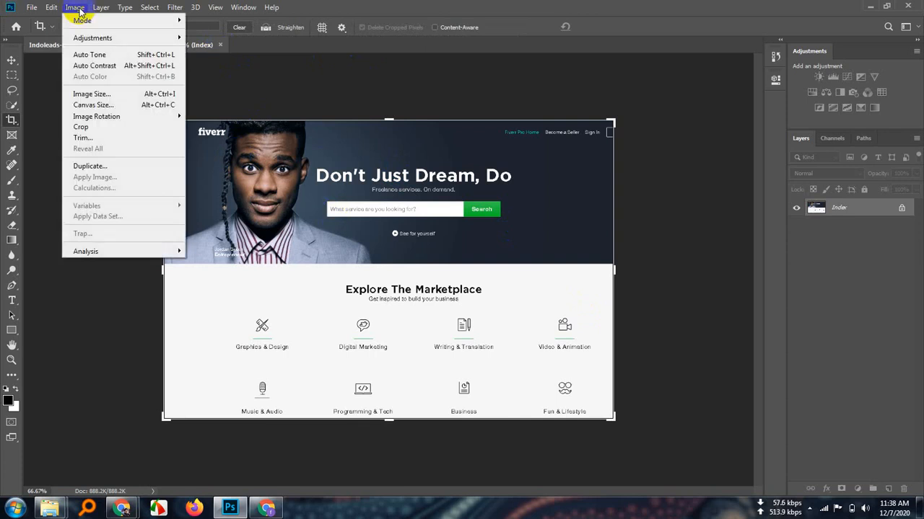
pyautogui.click(101, 94)
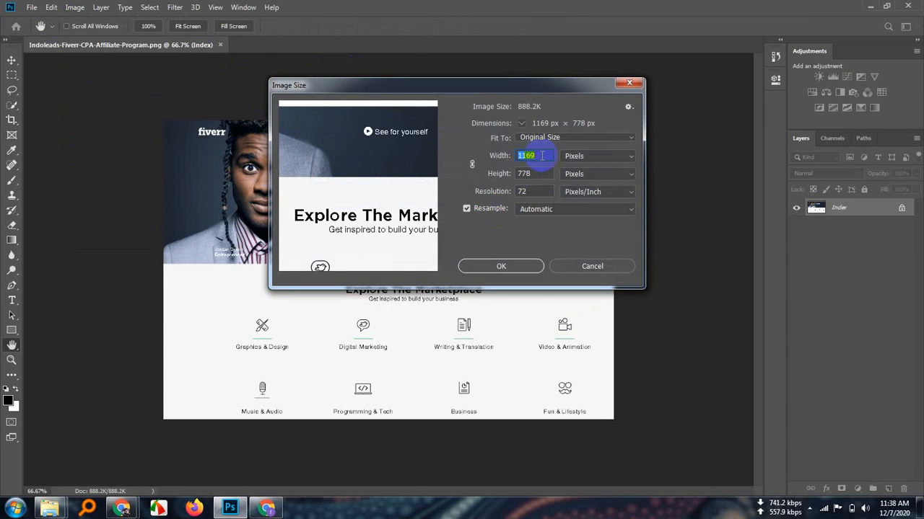
pyautogui.press('BackSpace')
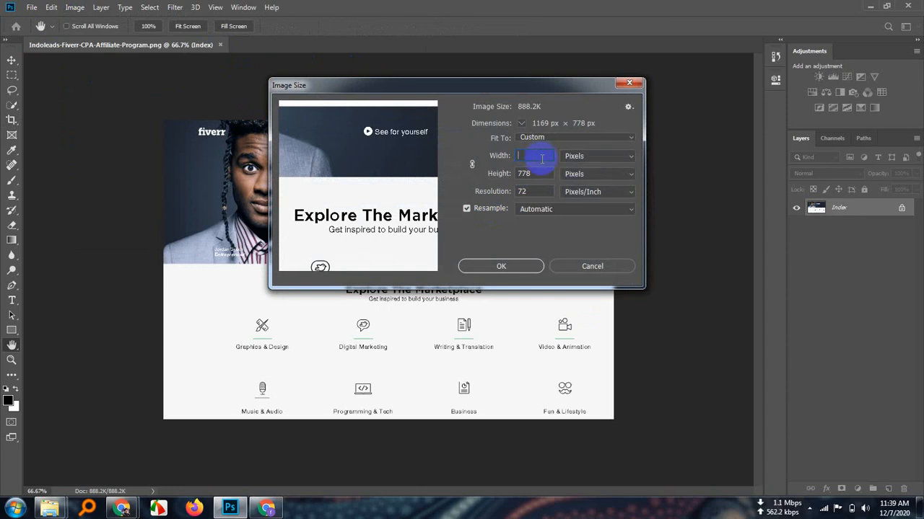
pyautogui.write('220')
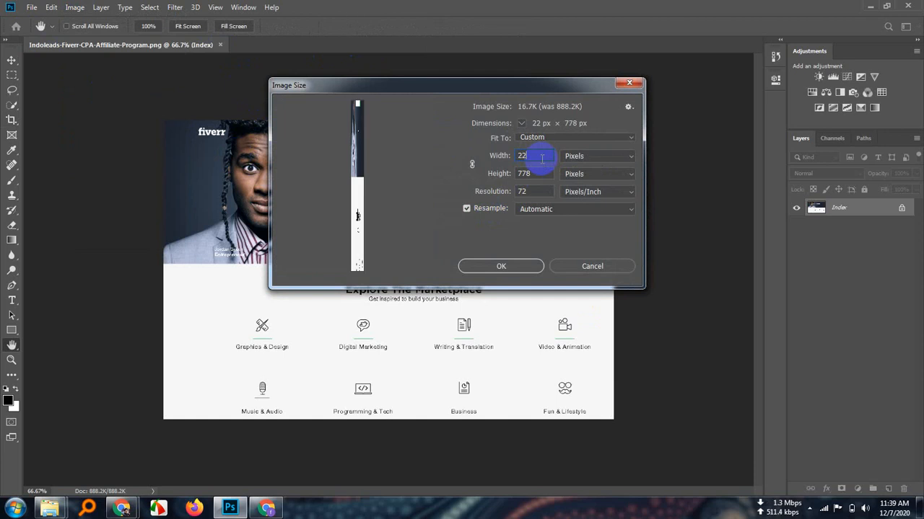
pyautogui.press('BackSpace')
pyautogui.press('BackSpace')
pyautogui.write('64')
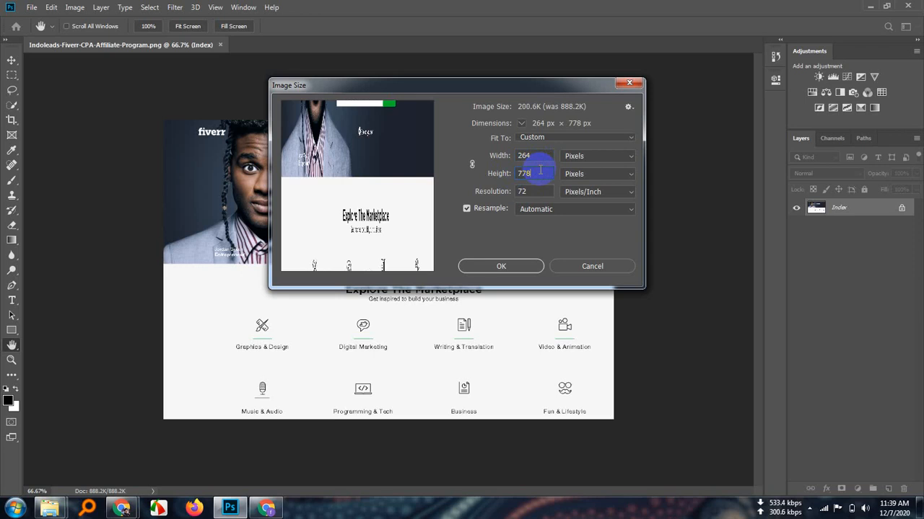
pyautogui.press('BackSpace')
pyautogui.press('BackSpace')
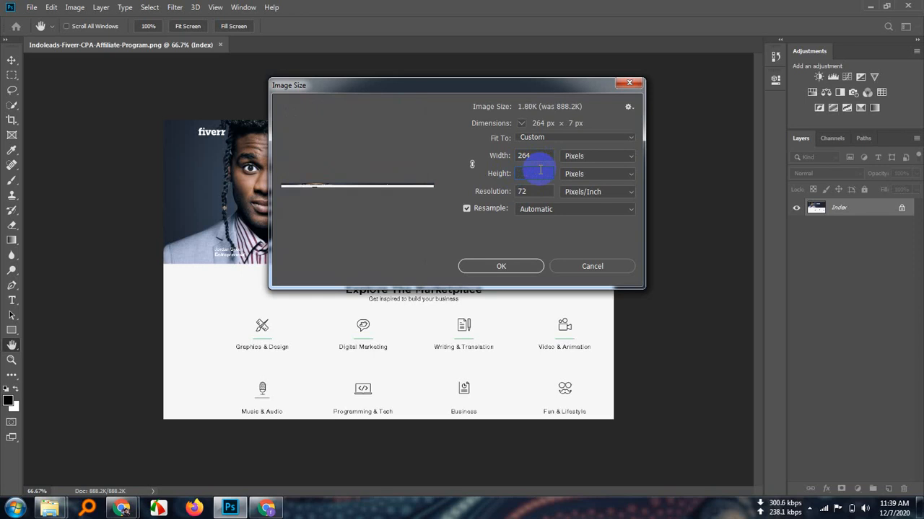
pyautogui.write('202')
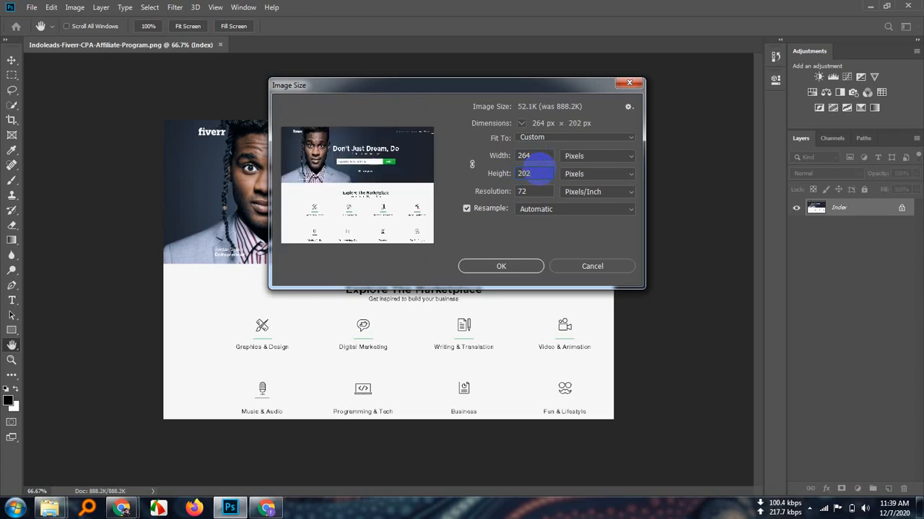
pyautogui.click(412, 197)
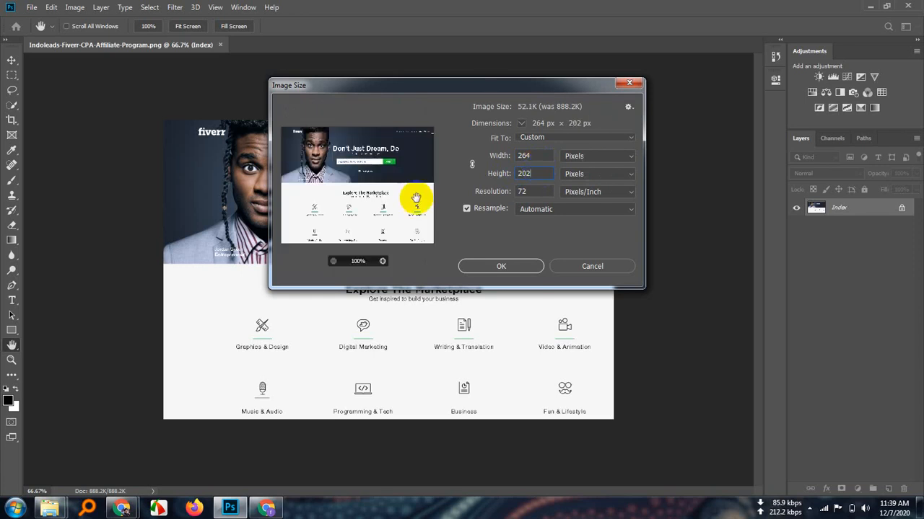
pyautogui.click(500, 266)
pyautogui.press('c')
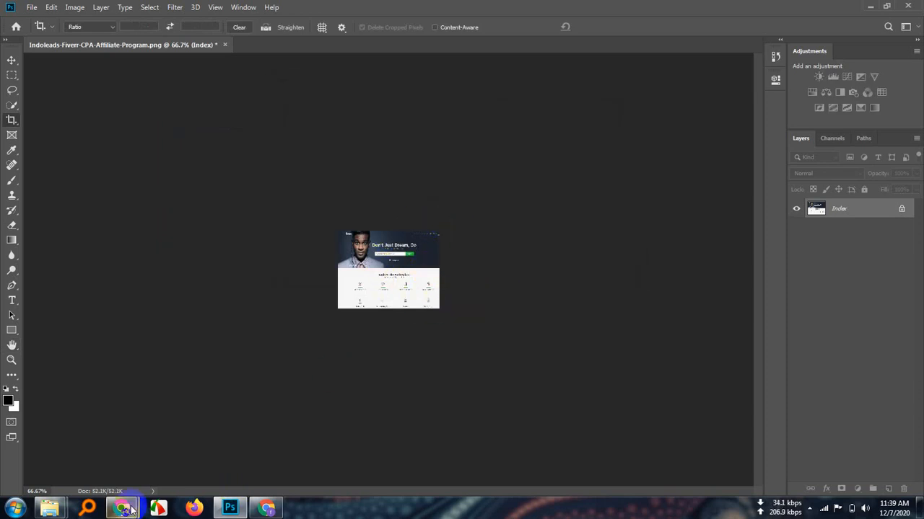
# Switch to Chrome and bring up the window showing the "fiverr cpa" image results
pyautogui.moveTo(123, 509)
pyautogui.click(121, 453)
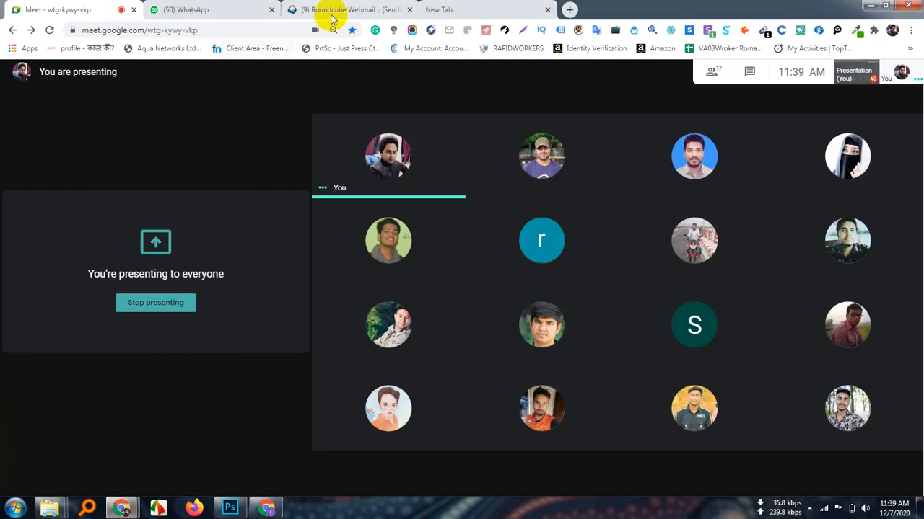
pyautogui.click(267, 507)
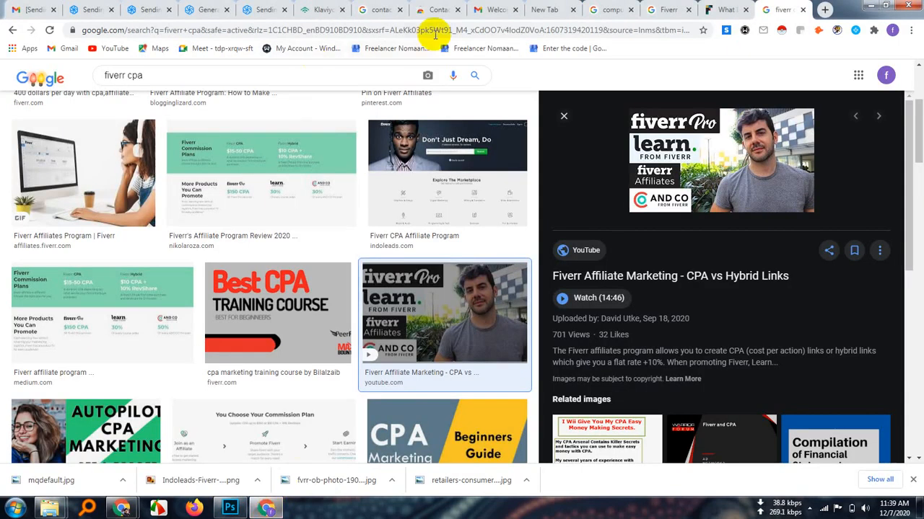